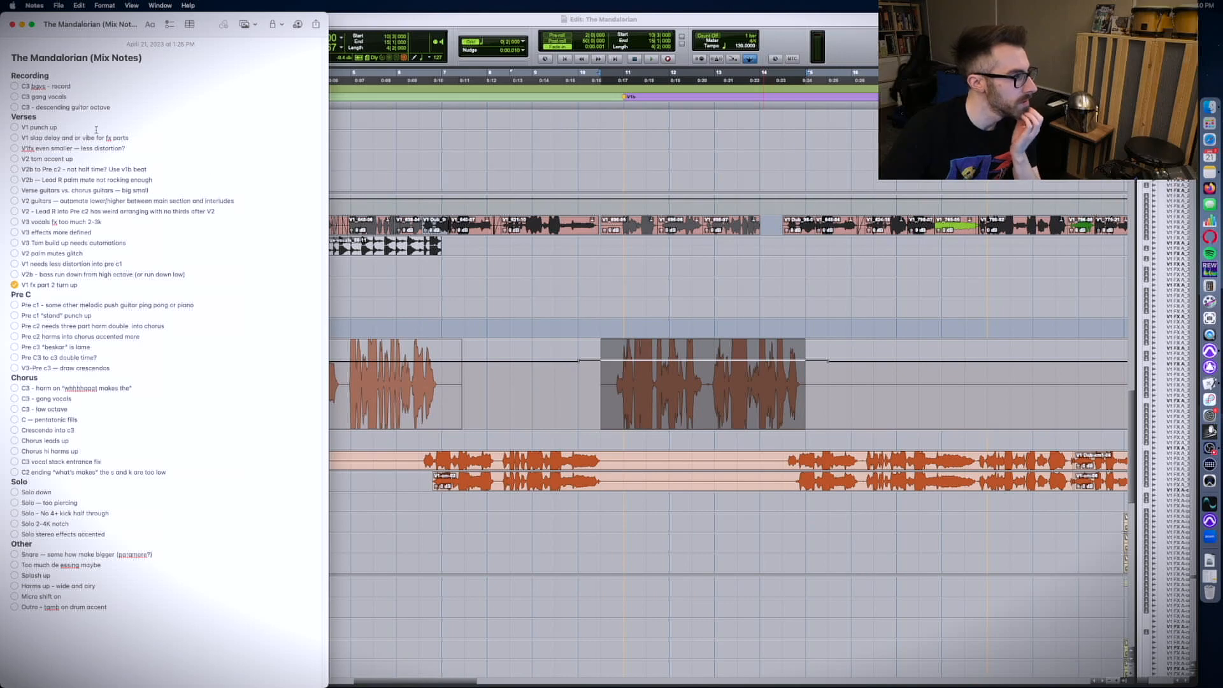
- Switch to Pro Tools and audition verse 1 from bar 3, selecting the VocSlap and Voc 1/8 volume automation there
click(415, 315)
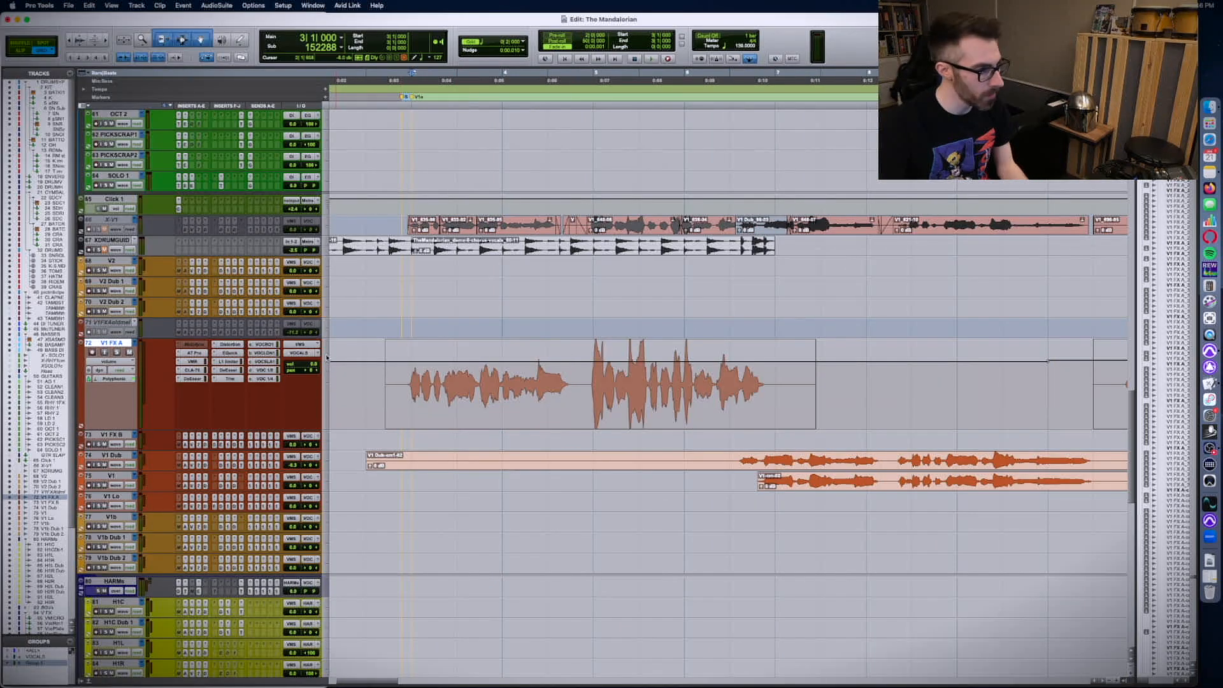
scroll(411, 354, down, 15)
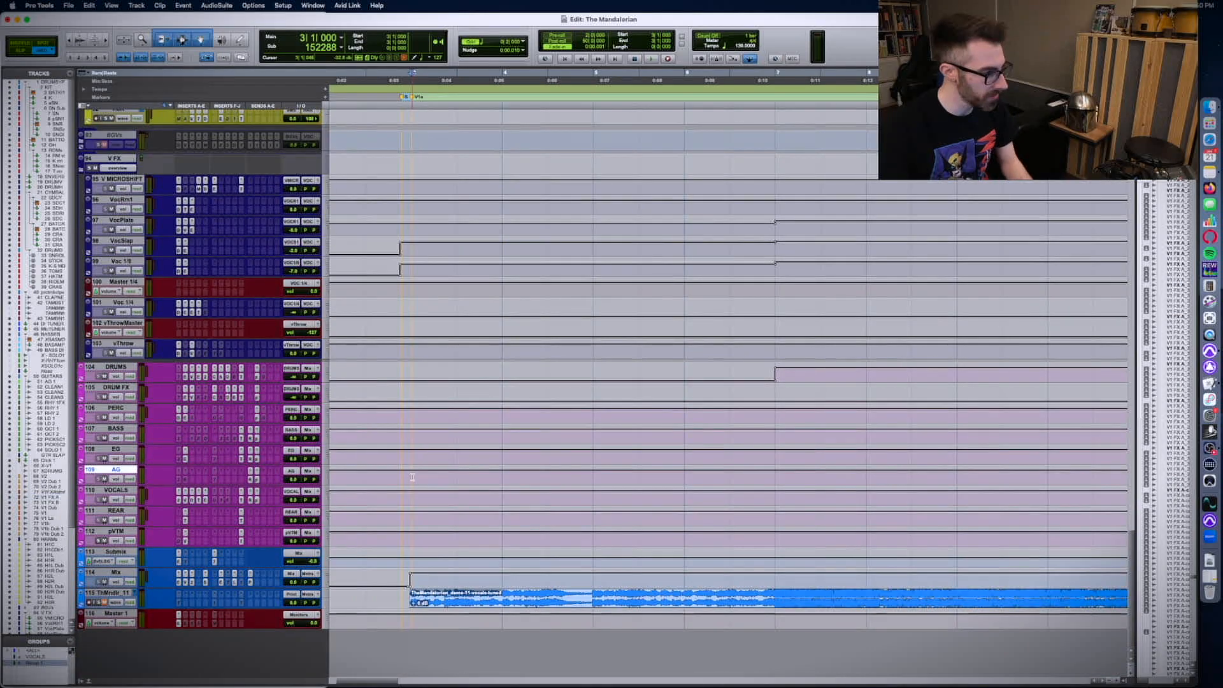
click(418, 450)
key(space)
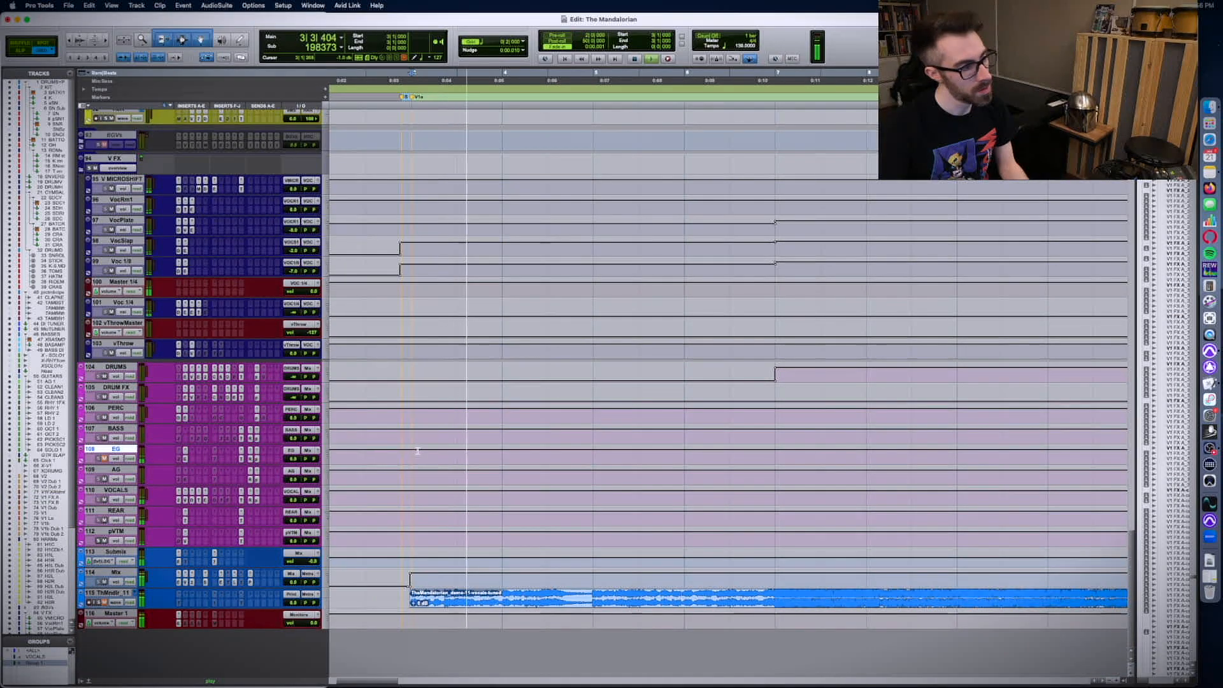
scroll(386, 431, up, 1)
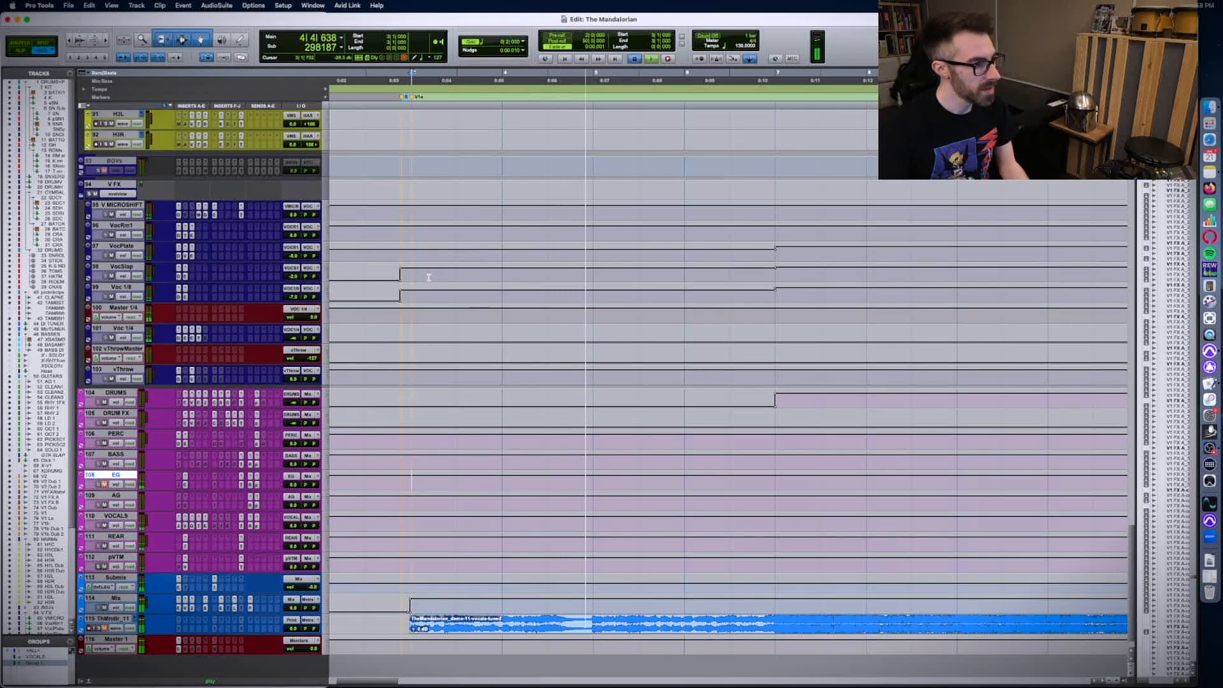
key(space)
drag(423, 276, 533, 298)
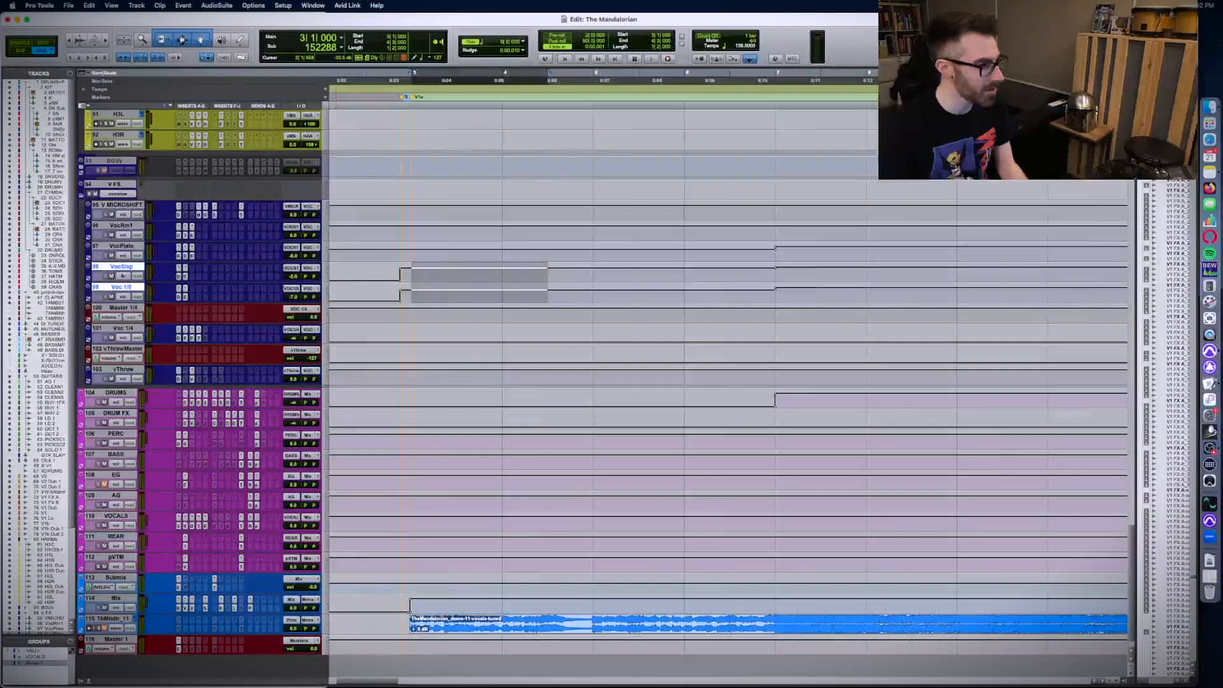
key(space)
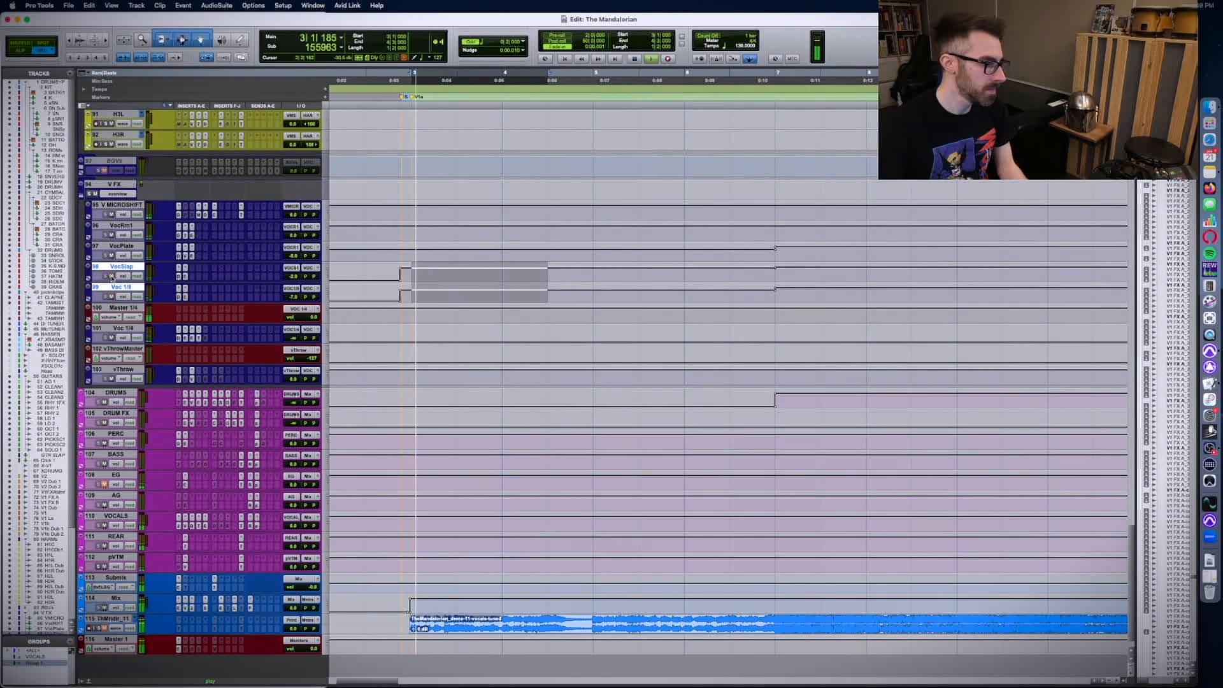
- Undo the first VocPlate volume change and set its automation at the start of verse 1 to -7.0 dB while auditioning
click(468, 252)
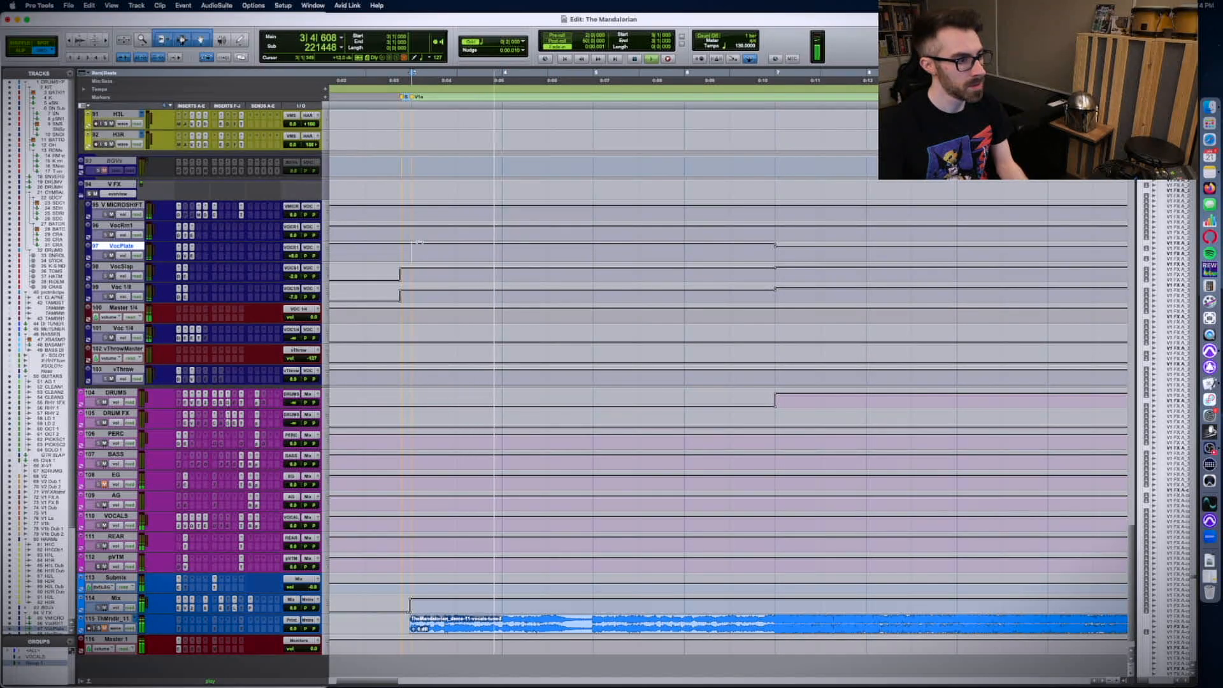
key(super+z)
key(space)
drag(420, 243, 420, 240)
key(space)
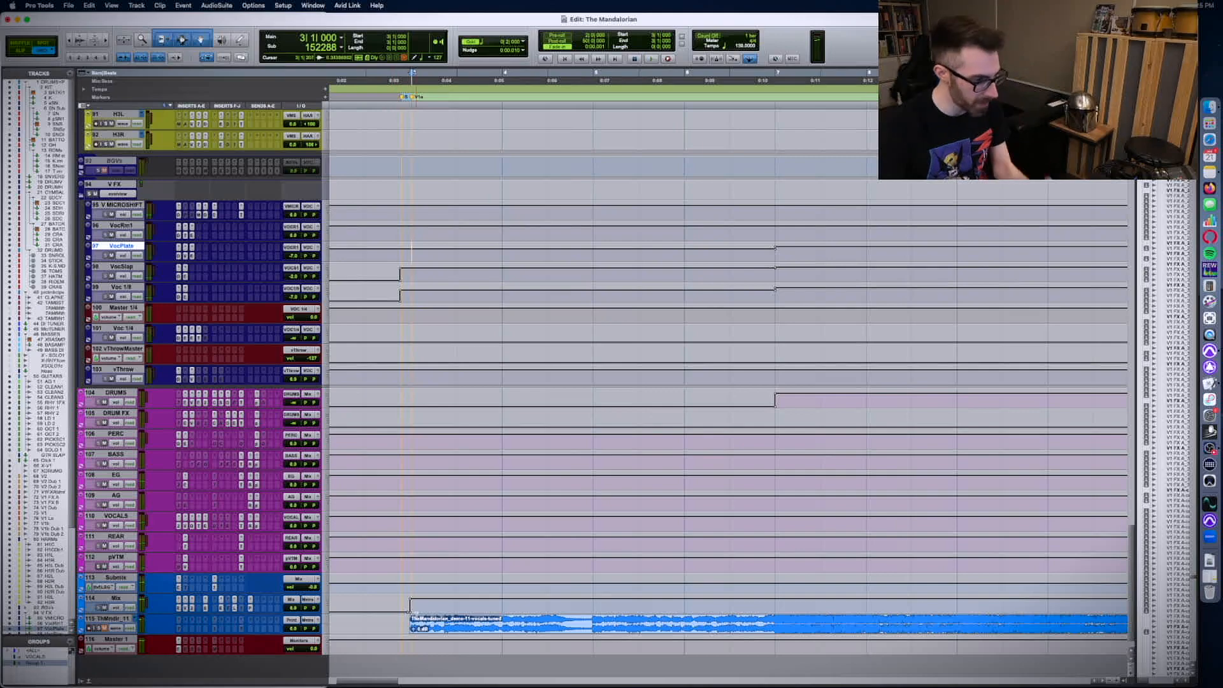
- Select bars 3 to 5 on the Mix and printed mix tracks and play that section to compare them
drag(410, 607, 590, 623)
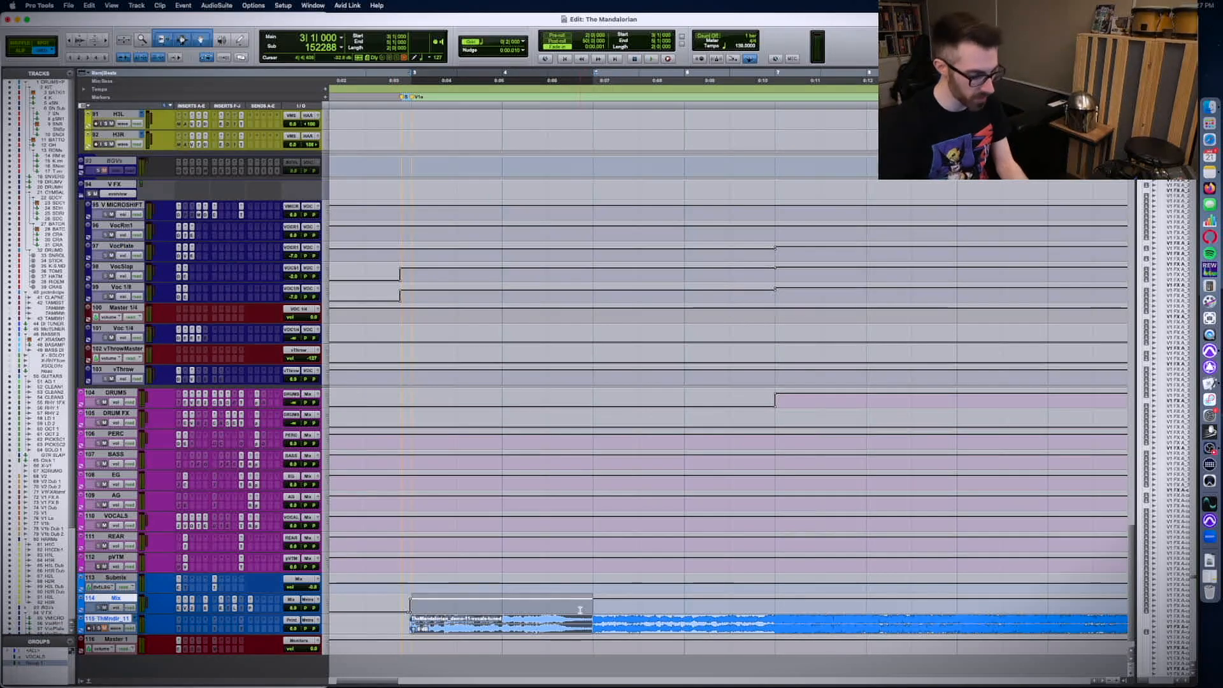
key(space)
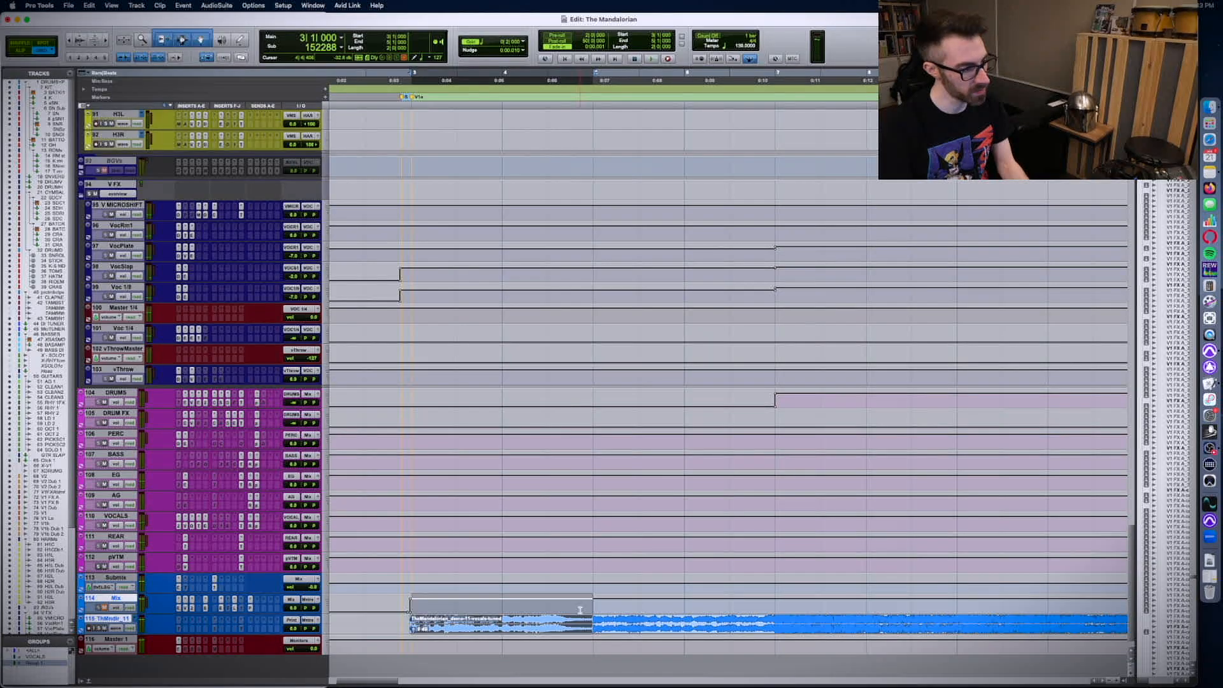
key(space)
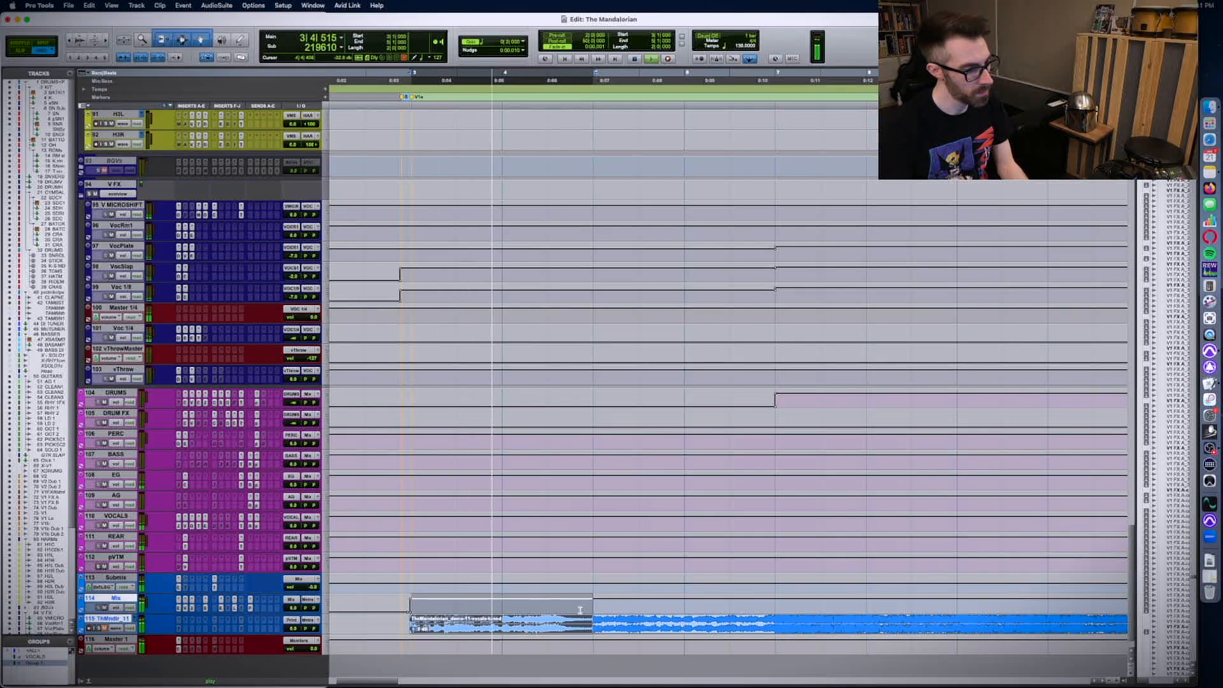
key(space)
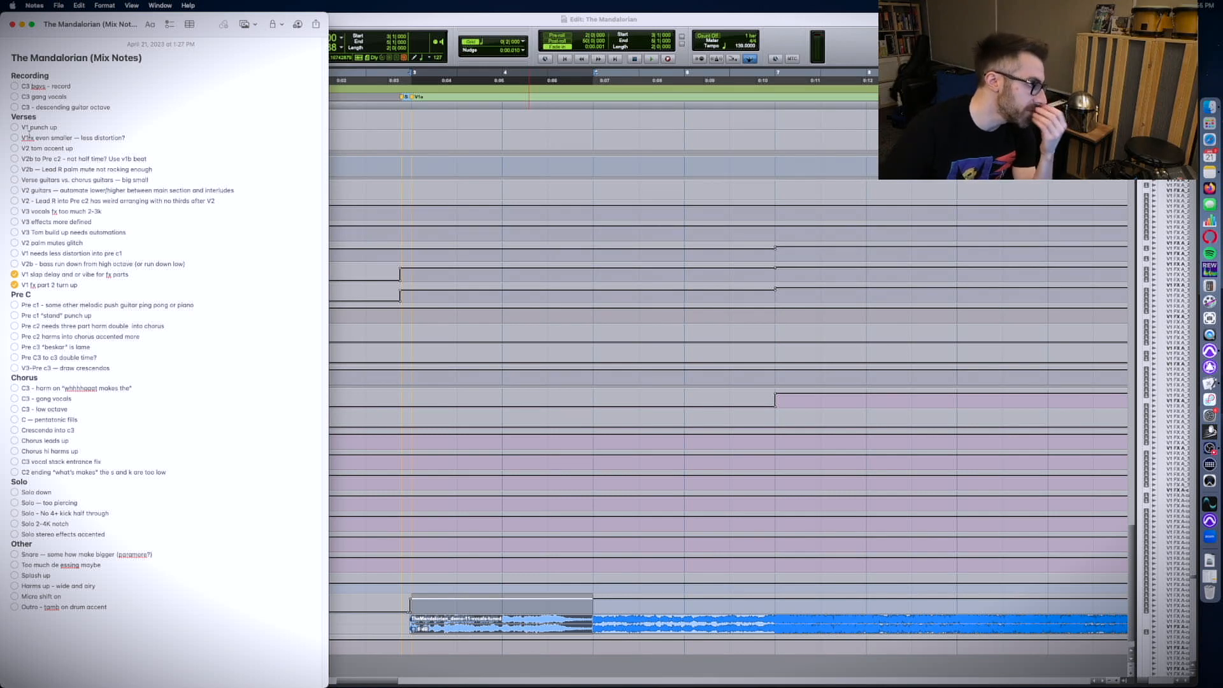
- Mark the mix note "V1fx even smaller — less distortion?" as completed in the Verses checklist
drag(142, 135, 1, 136)
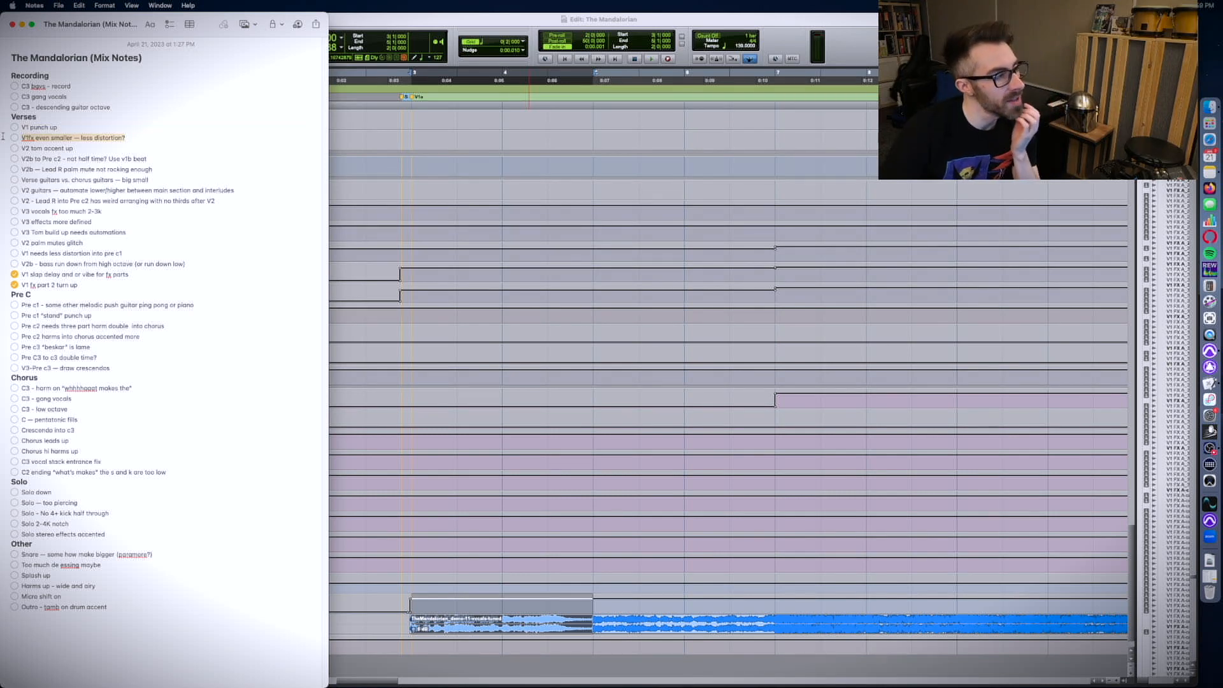
click(14, 138)
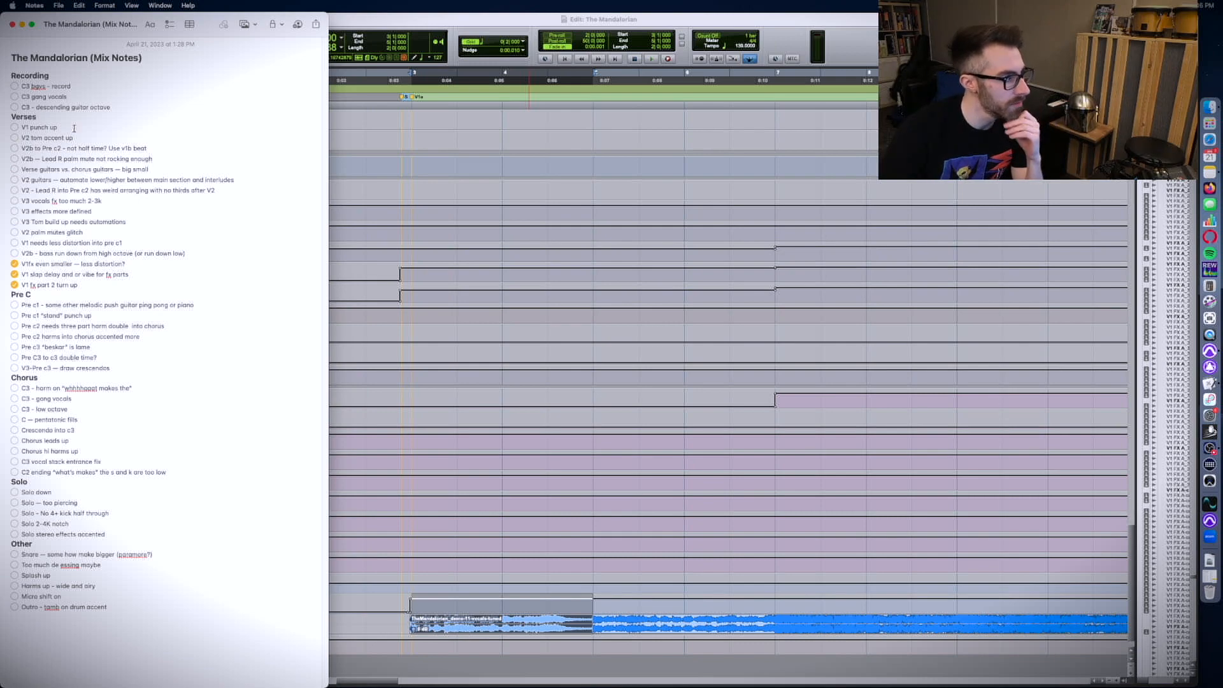
- Return to Pro Tools, go to the V2a memory location and play verse 2 with the BATT-TOMs track in view
key(super+Tab)
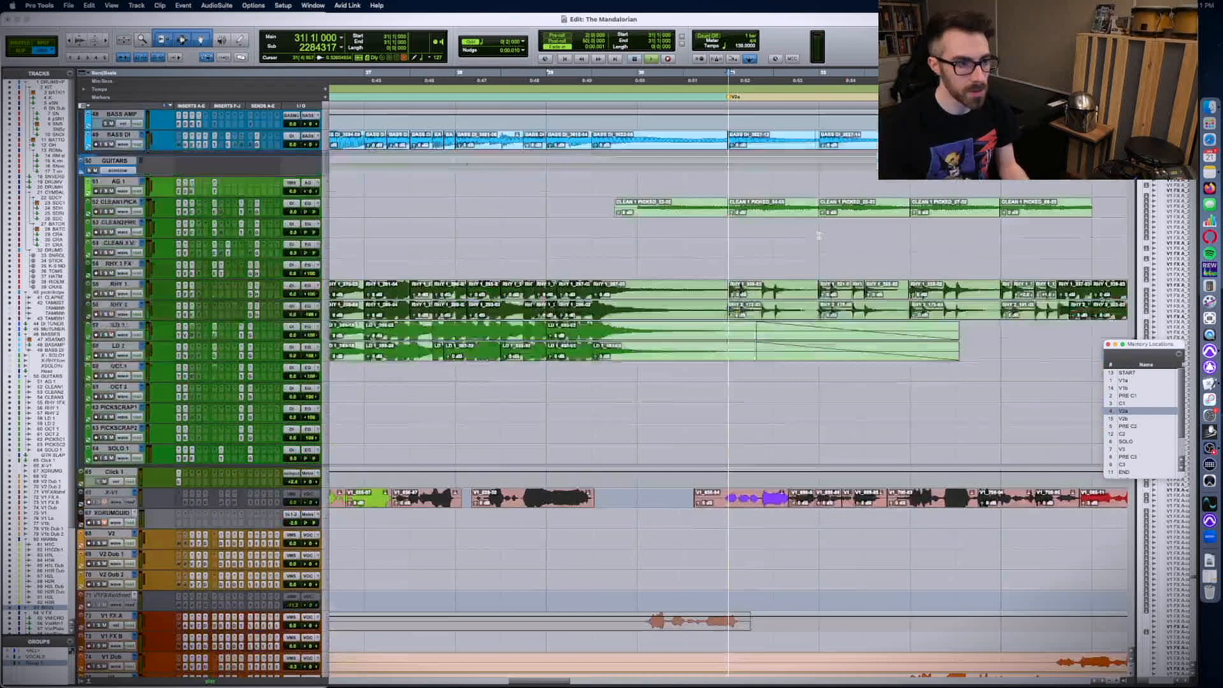
scroll(819, 237, up, 15)
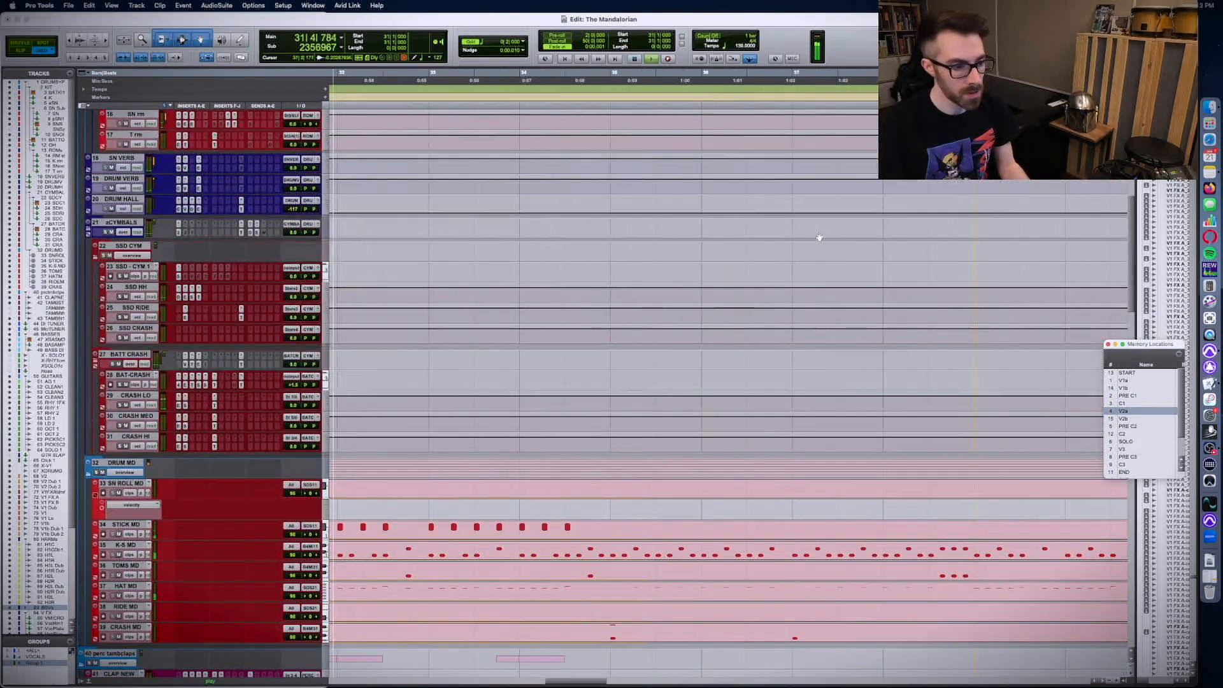
scroll(678, 376, up, 1)
scroll(673, 383, left, 4)
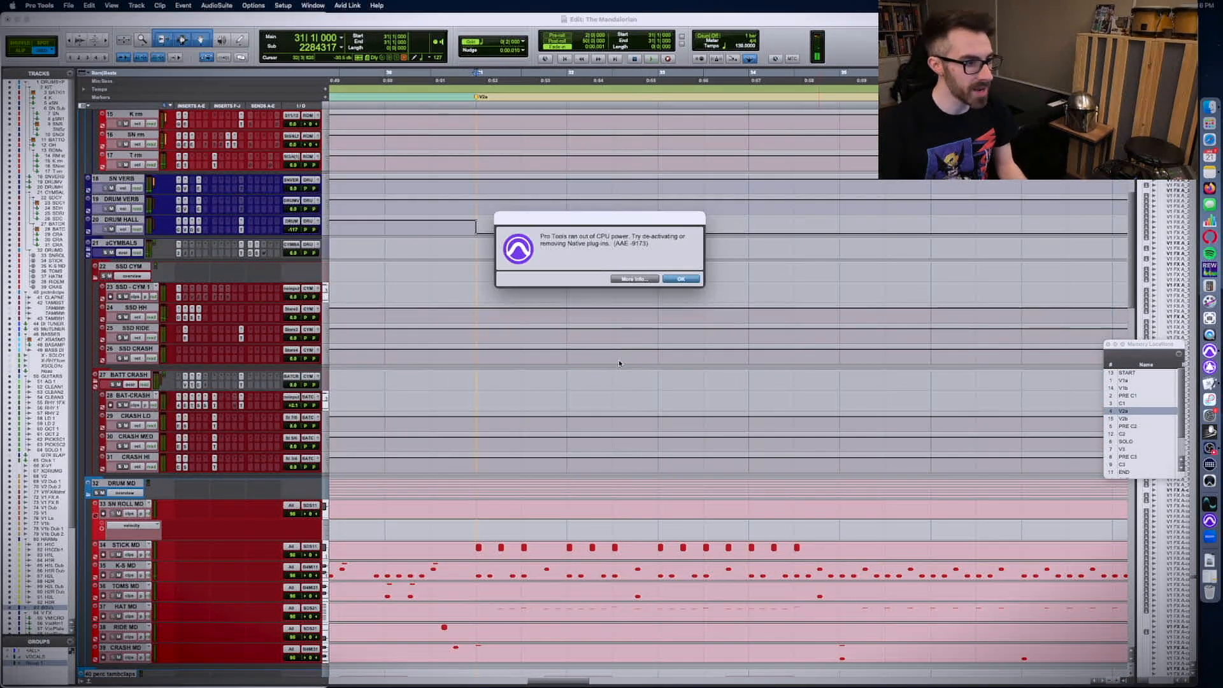
key(Return)
scroll(218, 218, up, 5)
key(space)
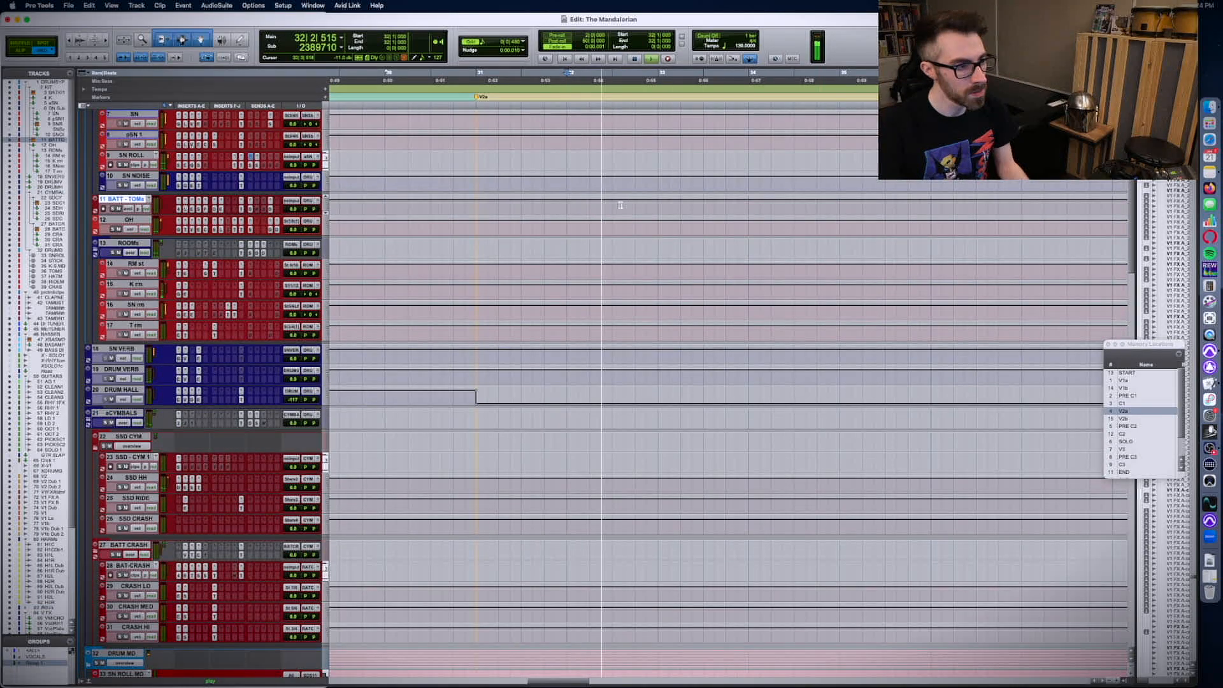
- Raise the BATT-TOMs volume automation over beat 4 of bar 32 and enlarge the track
drag(633, 205, 663, 208)
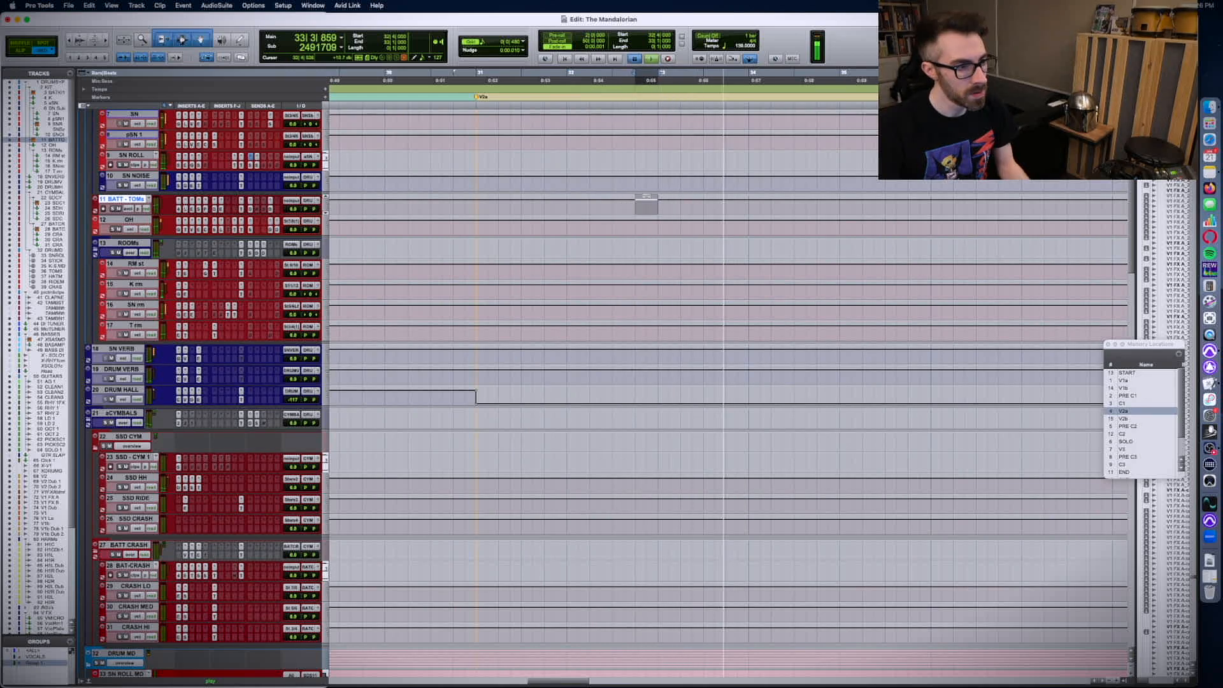
key(space)
key(ctrl+Up)
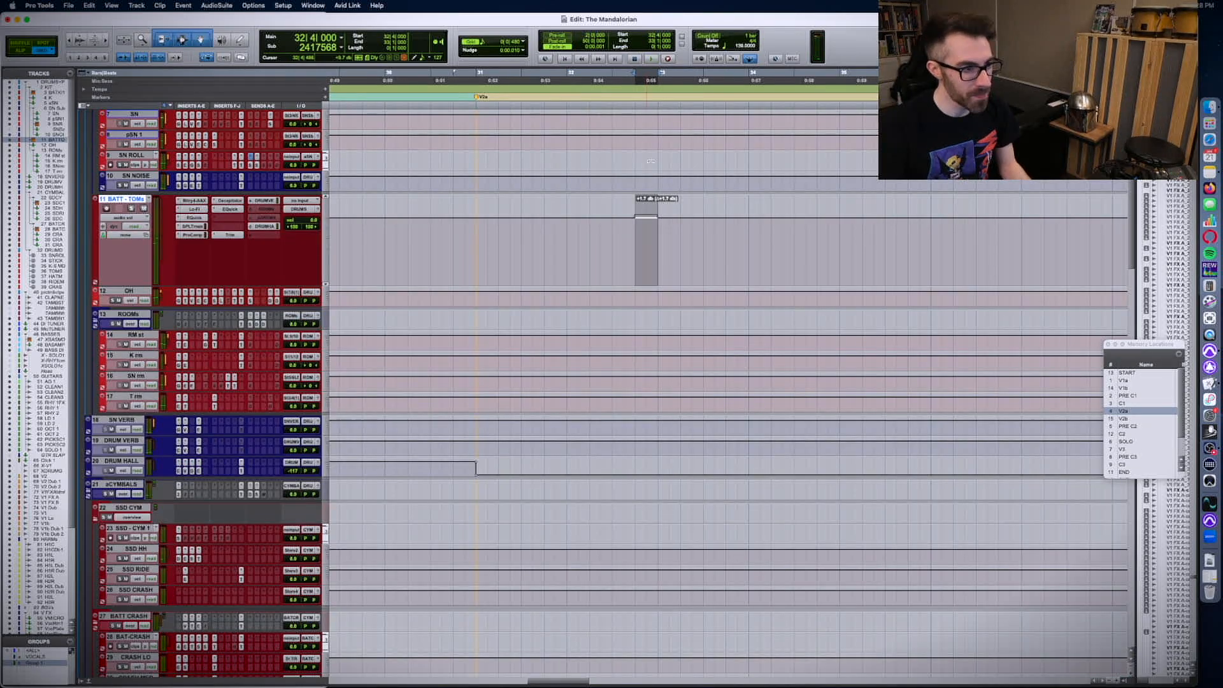
click(581, 245)
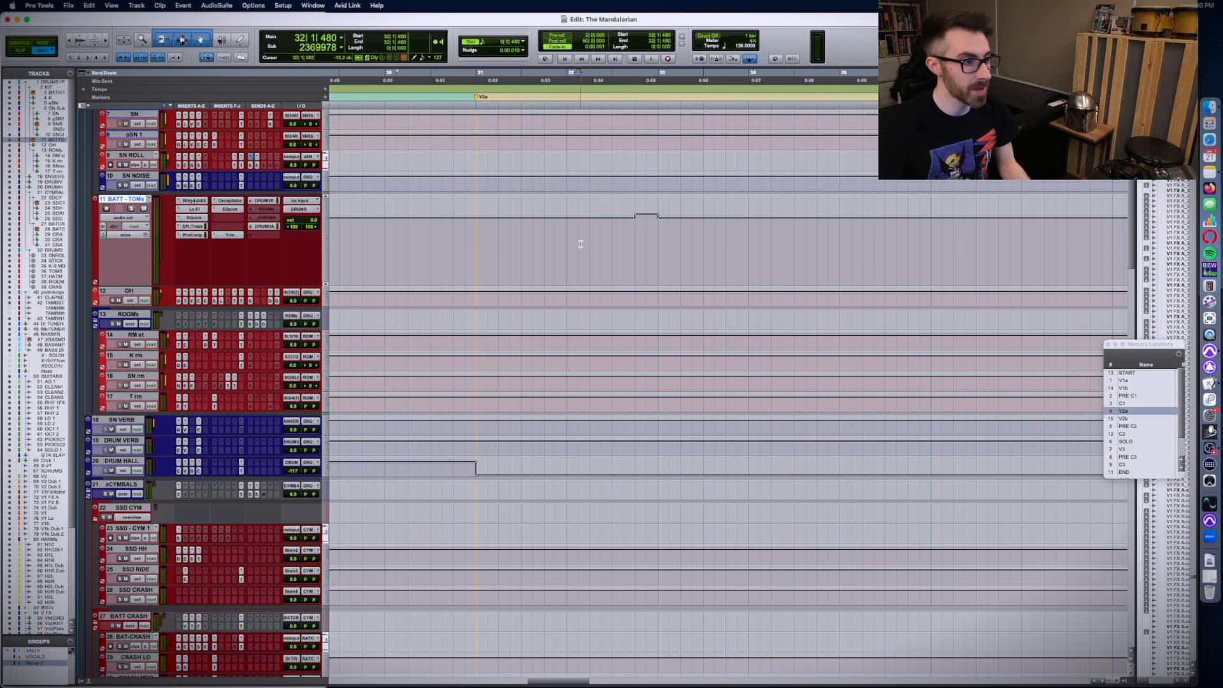
- Refine the level of the BATT-TOMs volume boost on beat 4 of bar 32 through repeated playback
key(space)
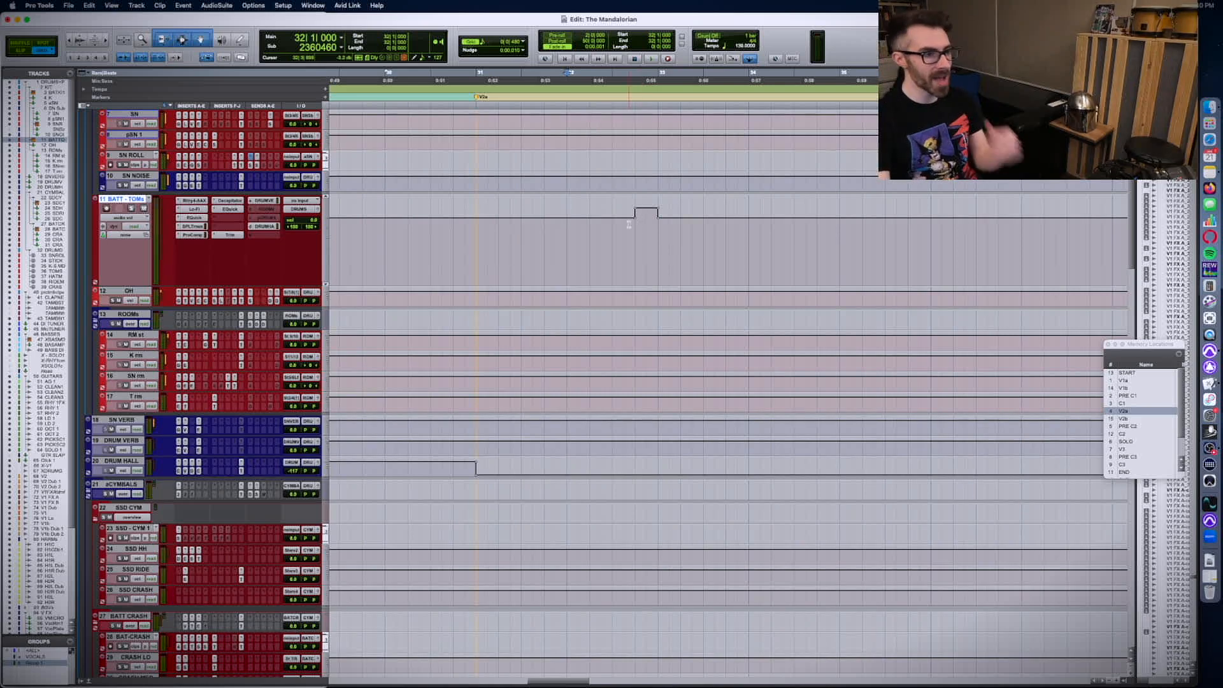
key(space)
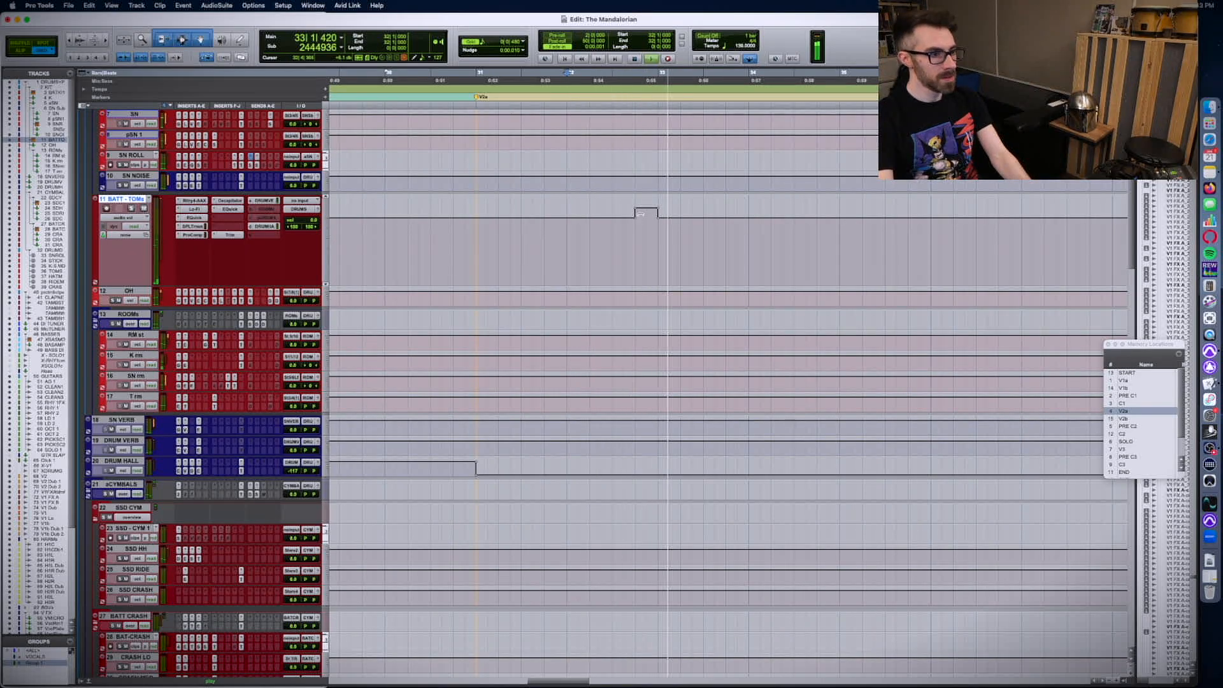
key(space)
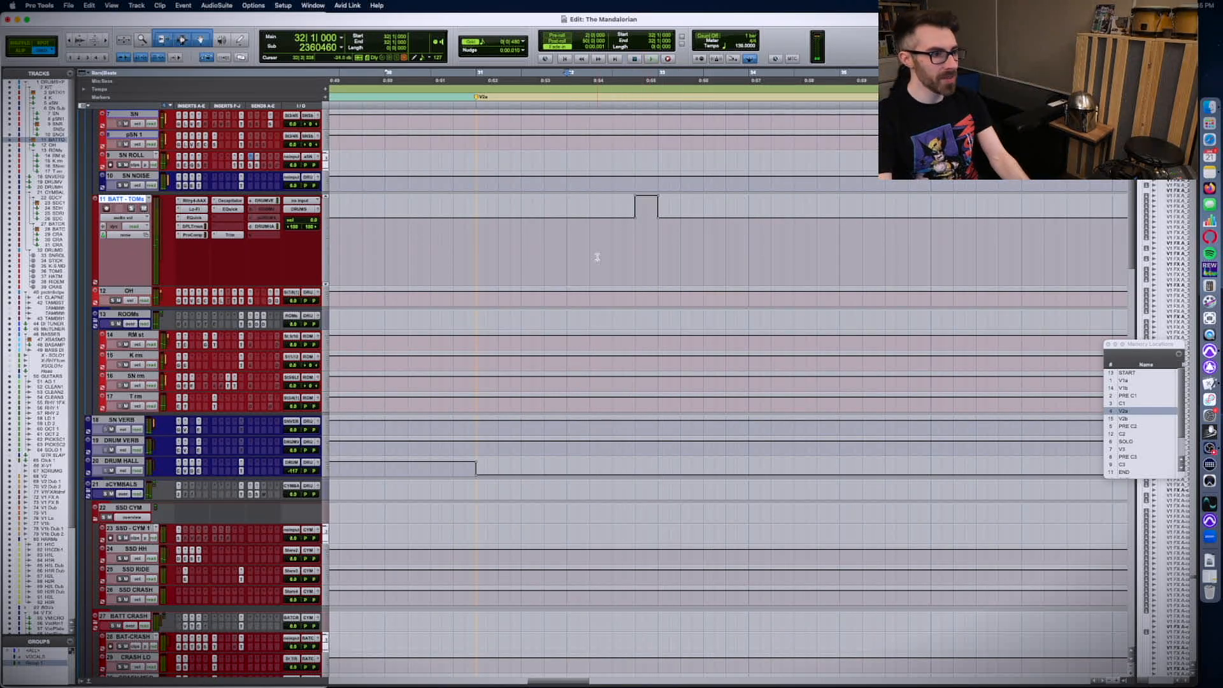
key(space)
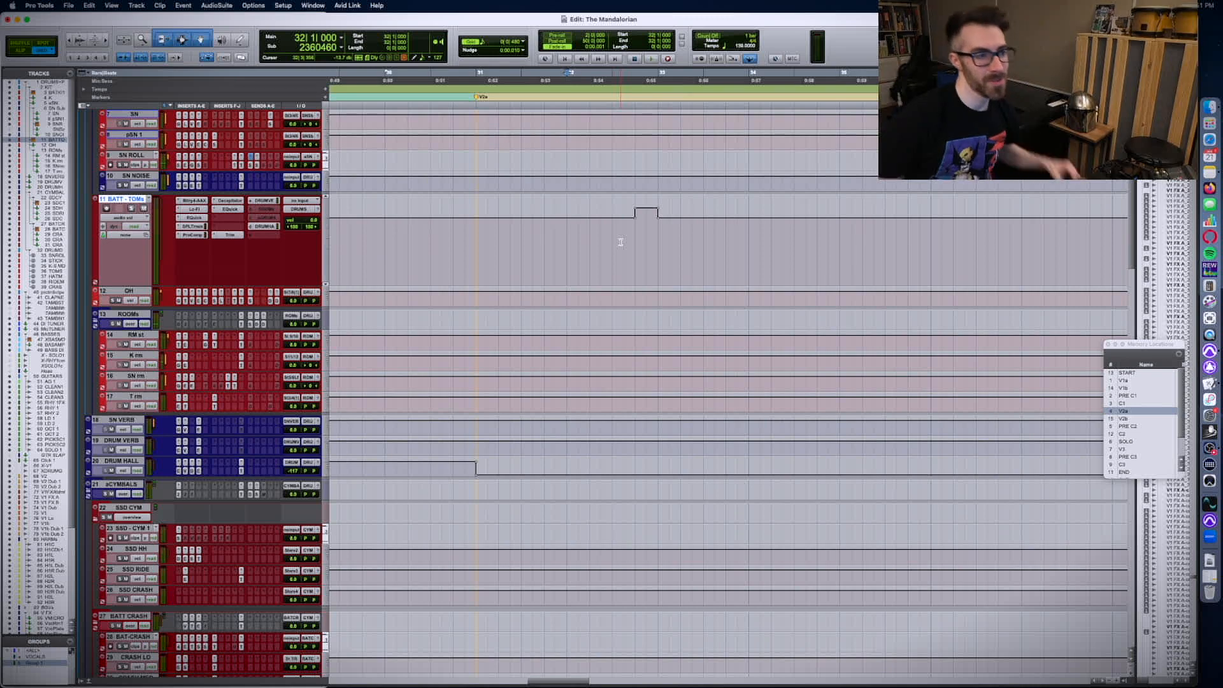
key(space)
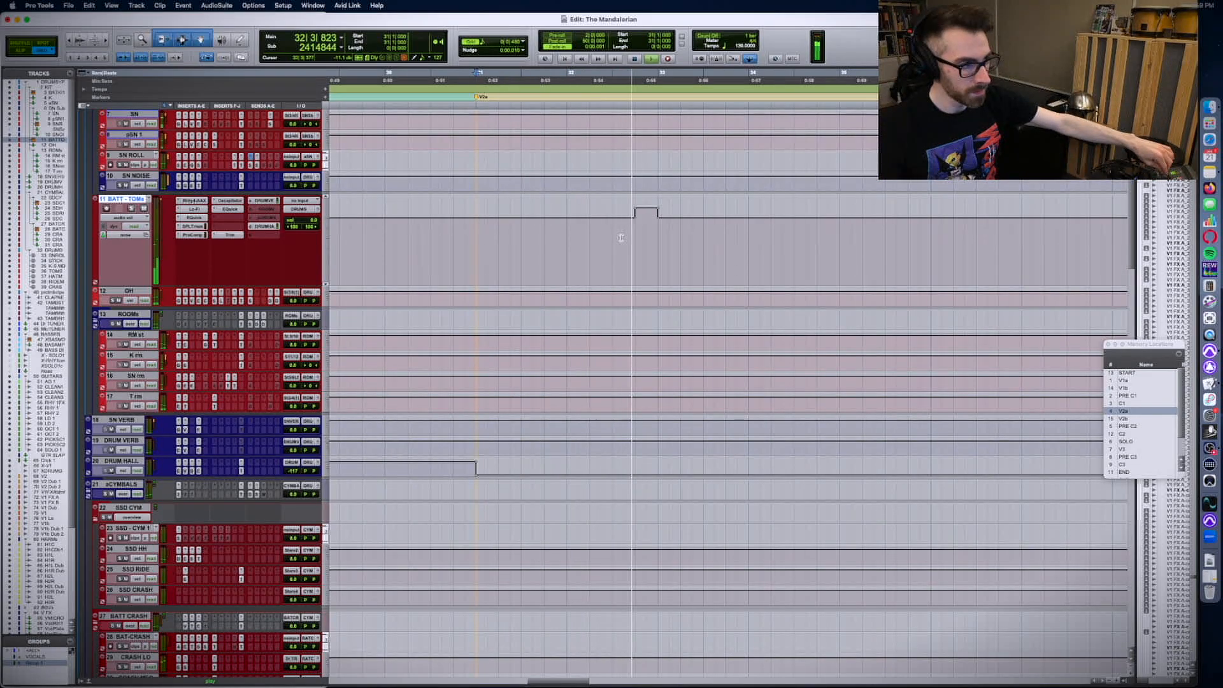
key(space)
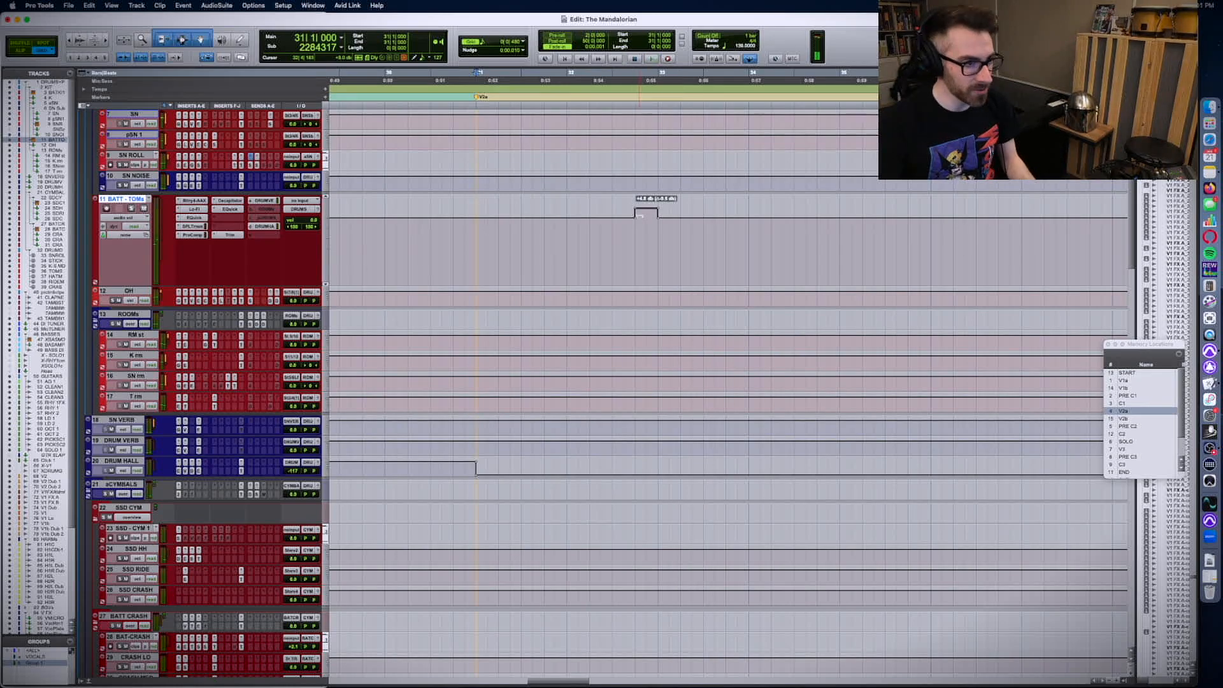
key(space)
scroll(634, 254, right, 1)
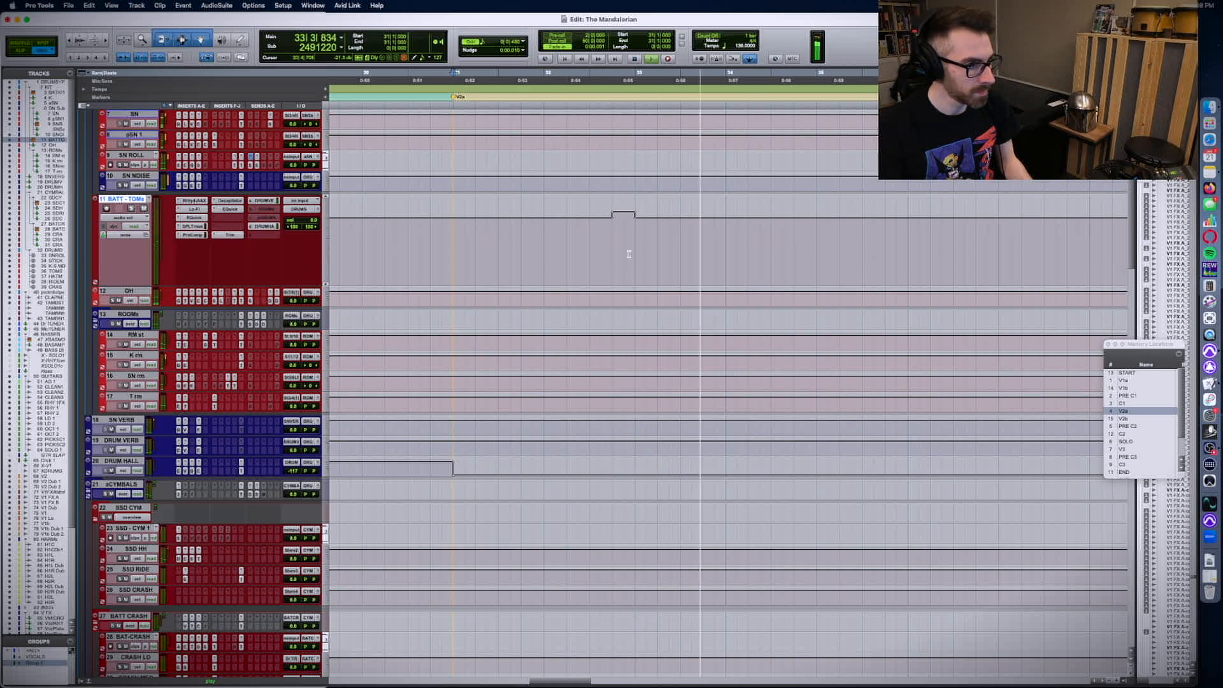
- Try removing the BATT-TOMs volume boost around beat 4 of bar 32
key(space)
drag(589, 238, 659, 237)
key(Delete)
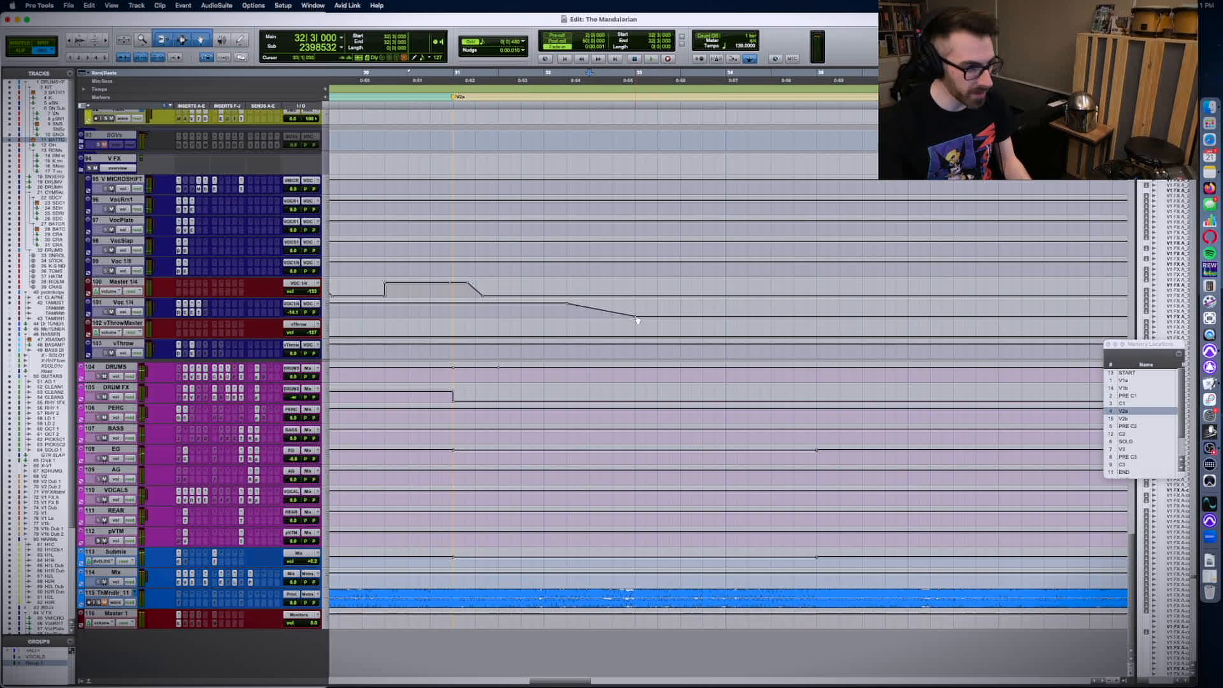
- Raise the DRUMS bus volume automation over beat 4 of bar 32 and audition it from V2a with the track enlarged
drag(613, 376, 635, 377)
drag(625, 366, 625, 366)
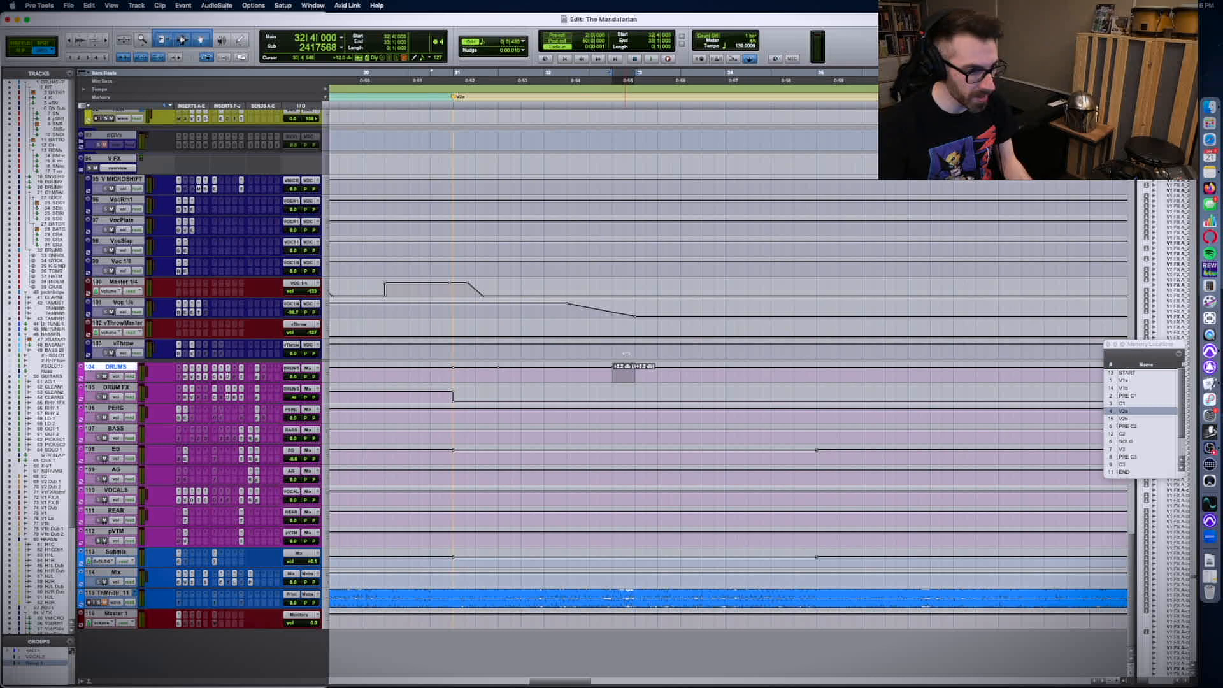
key(KP_Decimal)
key(KP_4)
key(KP_Decimal)
key(space)
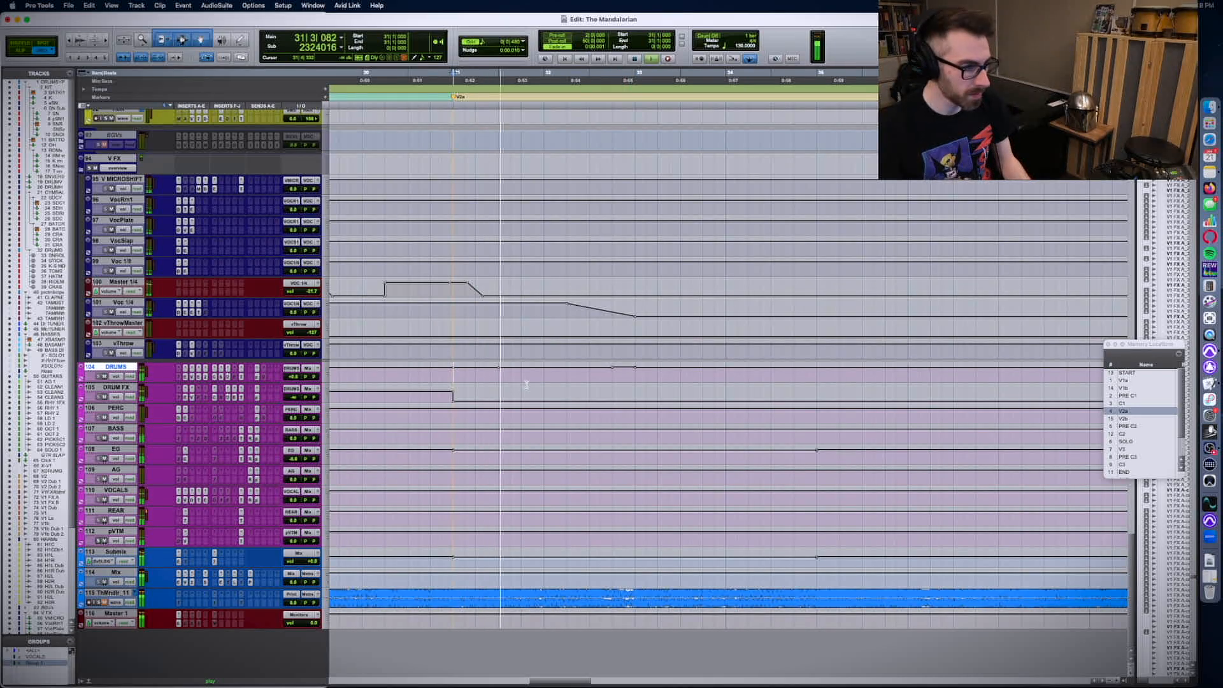
key(ctrl+Up)
key(ctrl+Up)
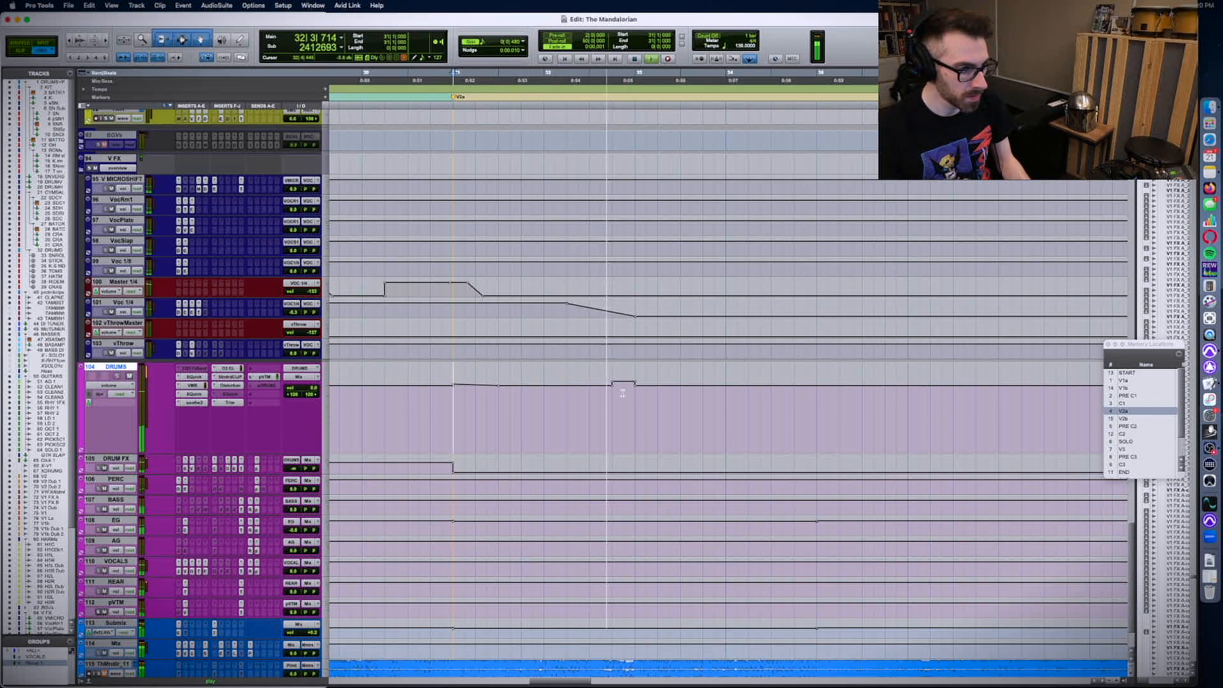
- Shape the BATT-TOMs volume boost on beat 4 of bar 32 into a slight upward ramp and play it back
drag(590, 398, 649, 388)
key(Return)
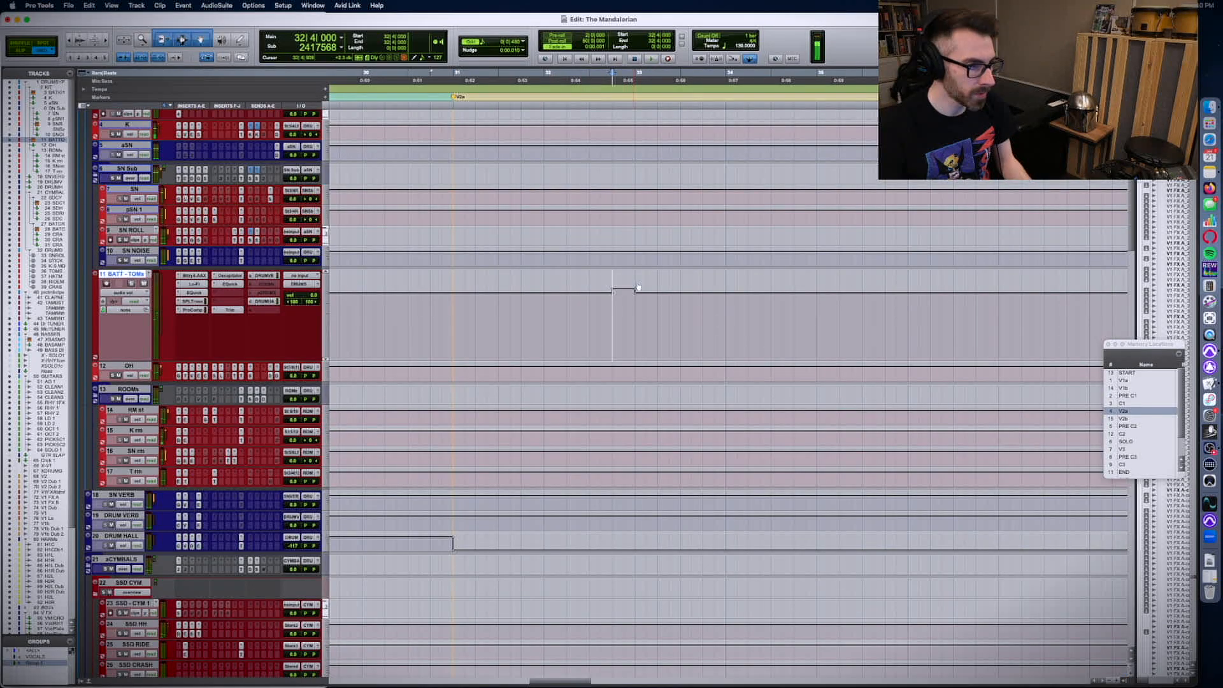
key(space)
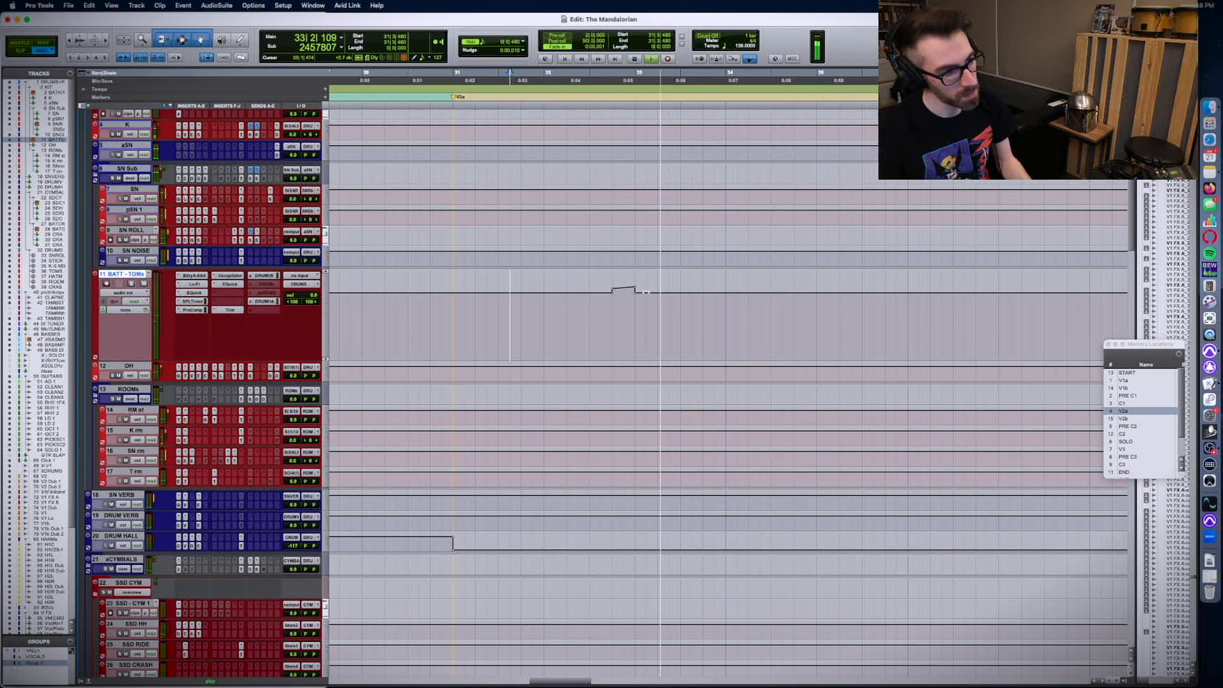
key(space)
- Open the playback engine settings, look over the drum channels in the Mix window, and return to the Edit window
click(277, 5)
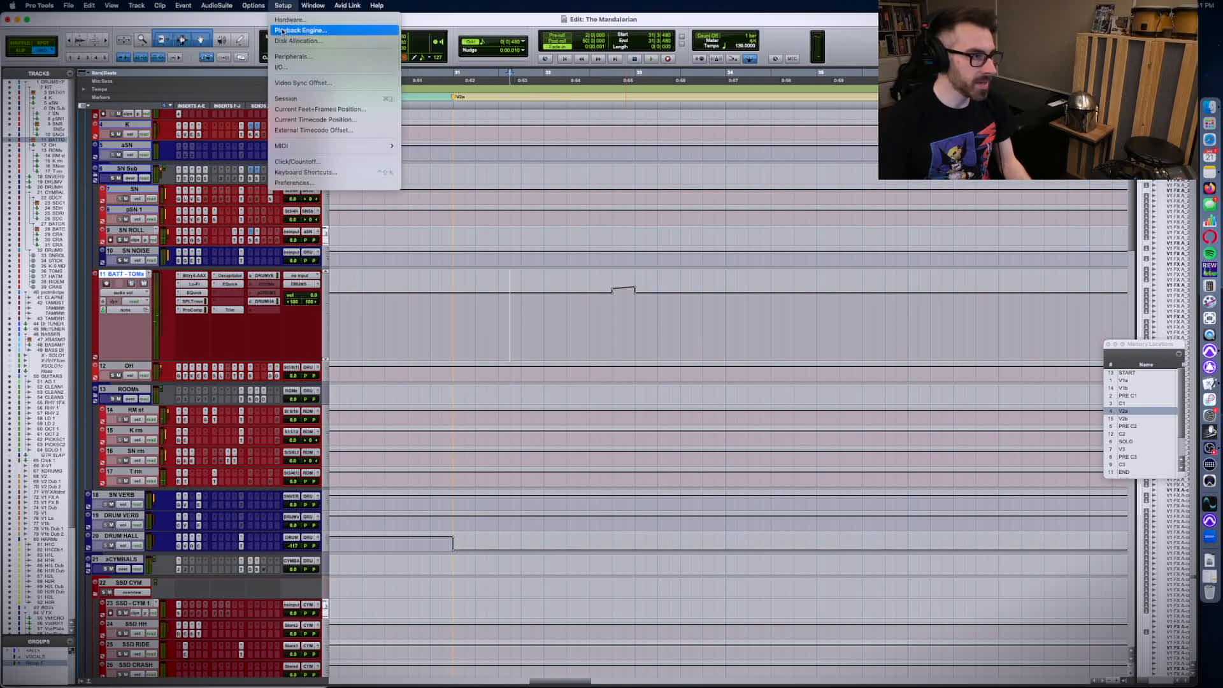
click(283, 31)
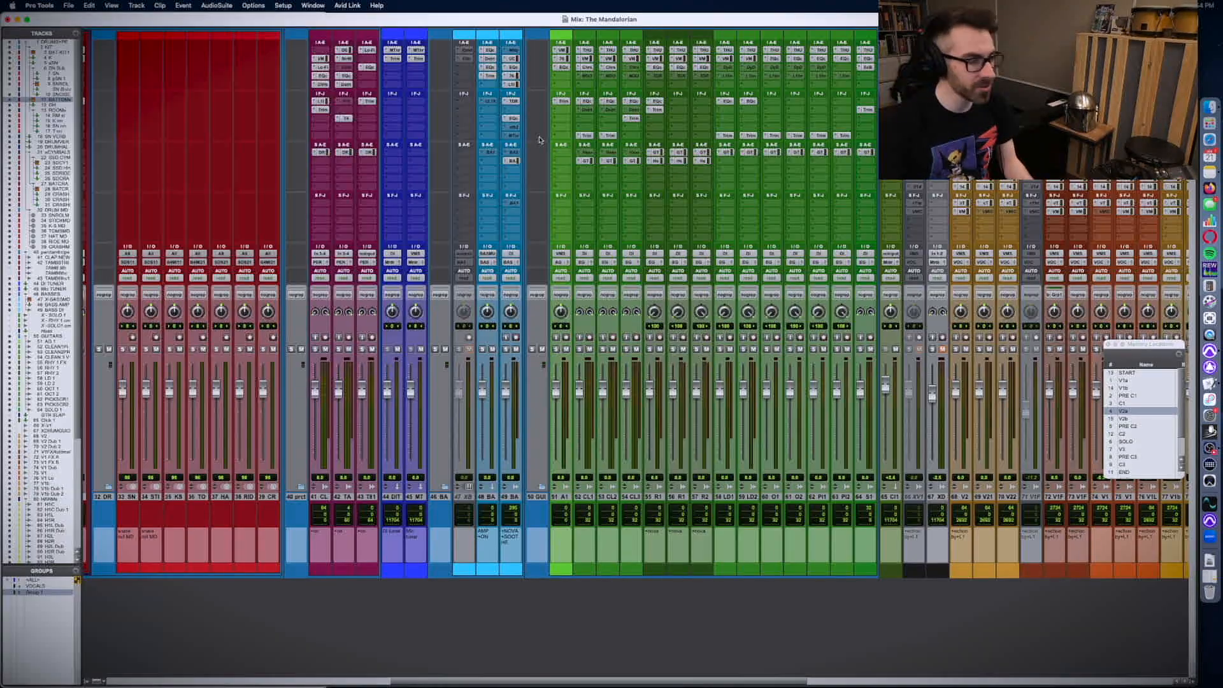
scroll(539, 138, left, 15)
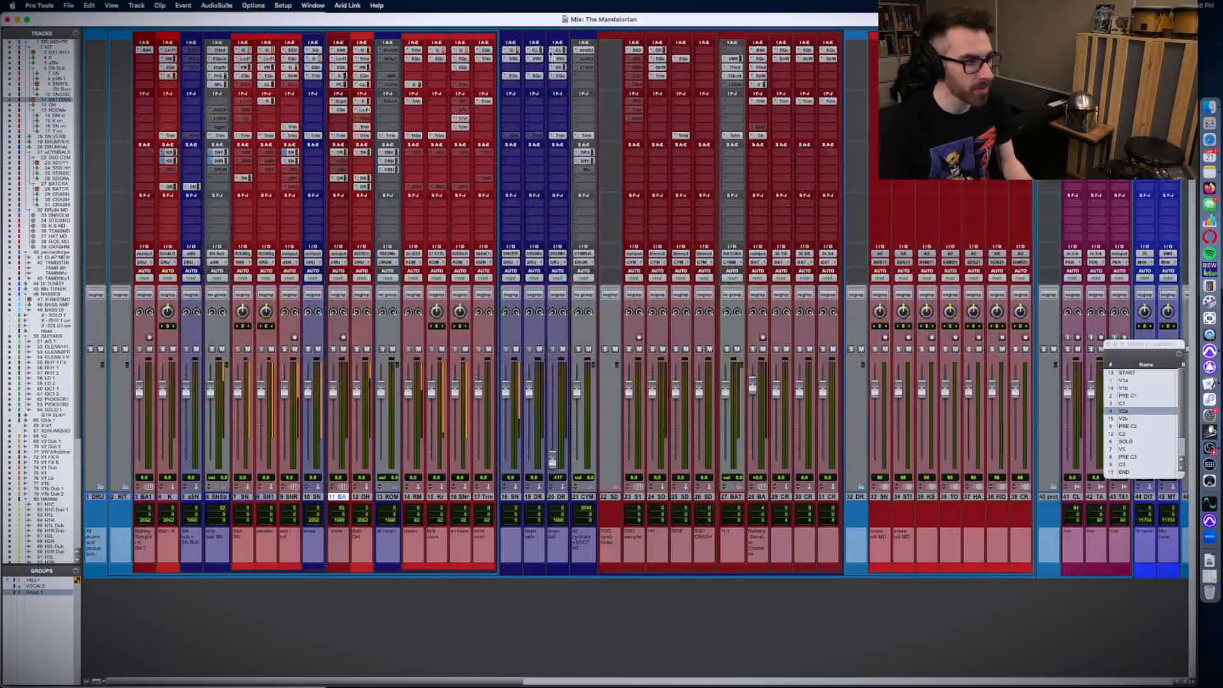
key(super+equal)
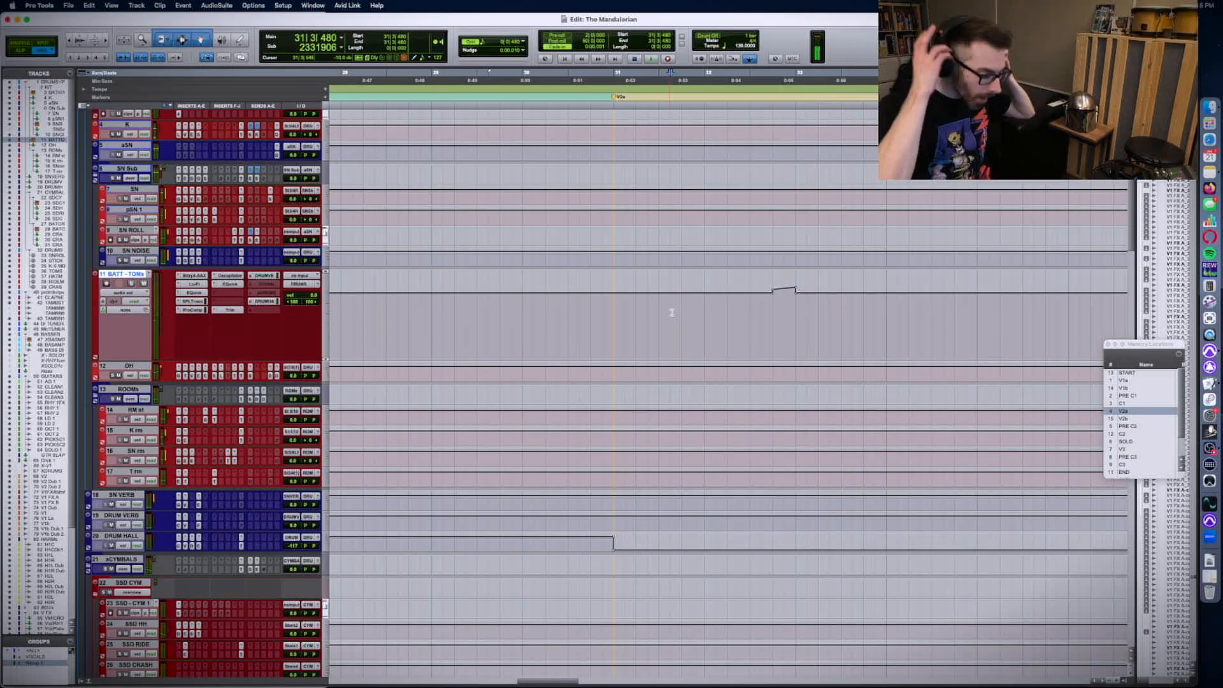
- Consult the mix notes, audition the drum beat from V2b into Pre C2, and tick off the V2b to Pre c2 half-time note
key(super+Tab)
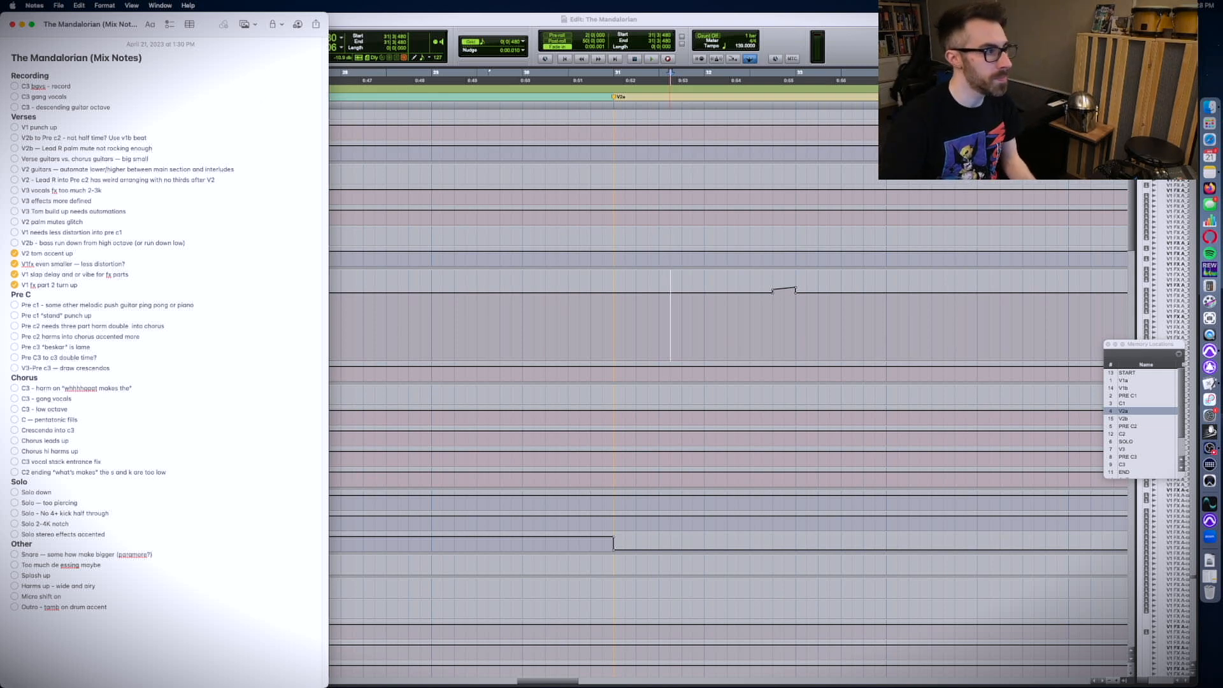
key(super+Tab)
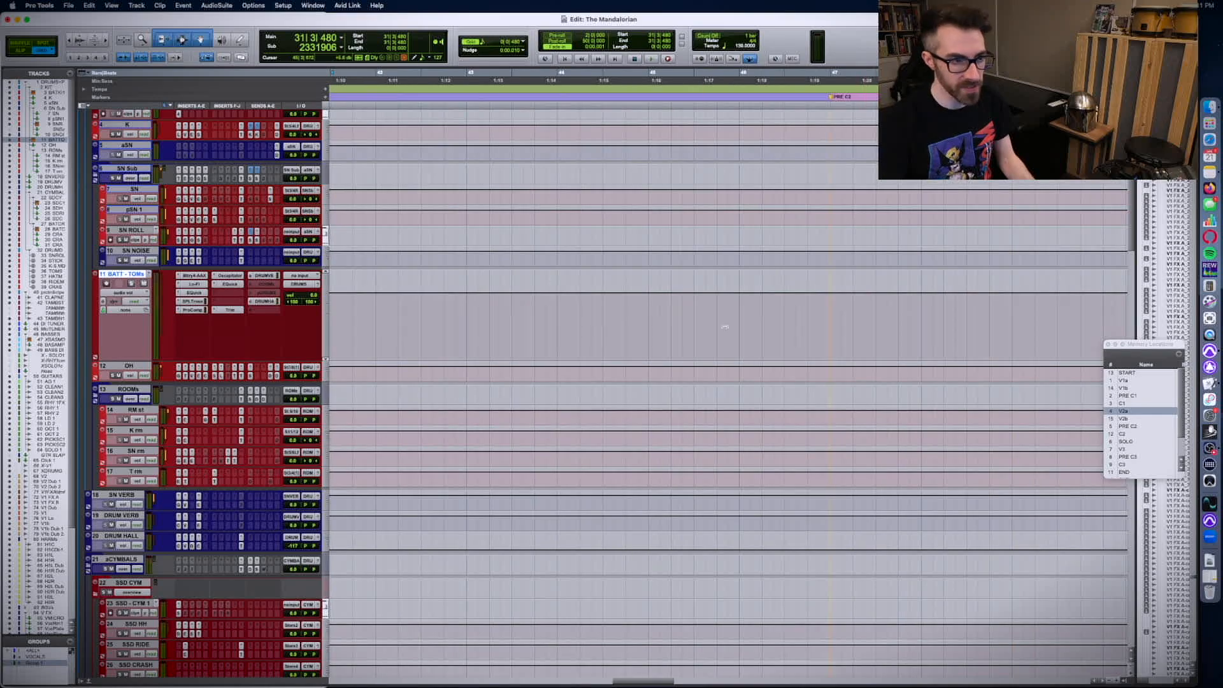
click(651, 312)
scroll(665, 295, up, 2)
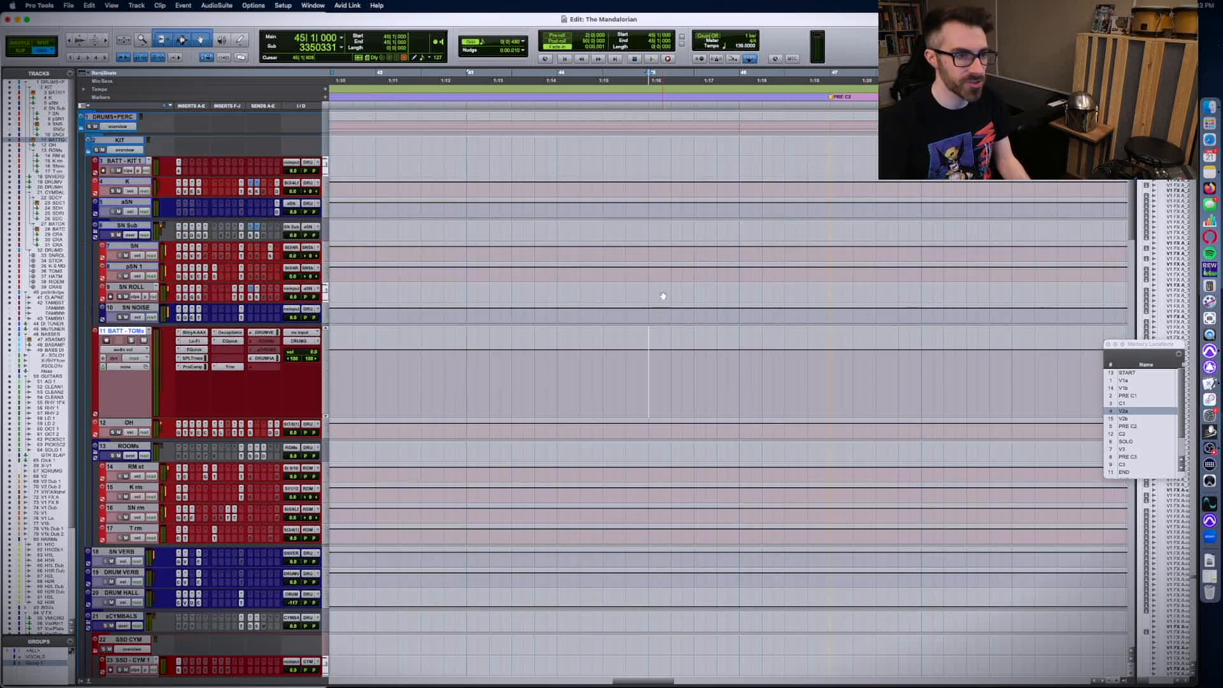
scroll(663, 295, down, 10)
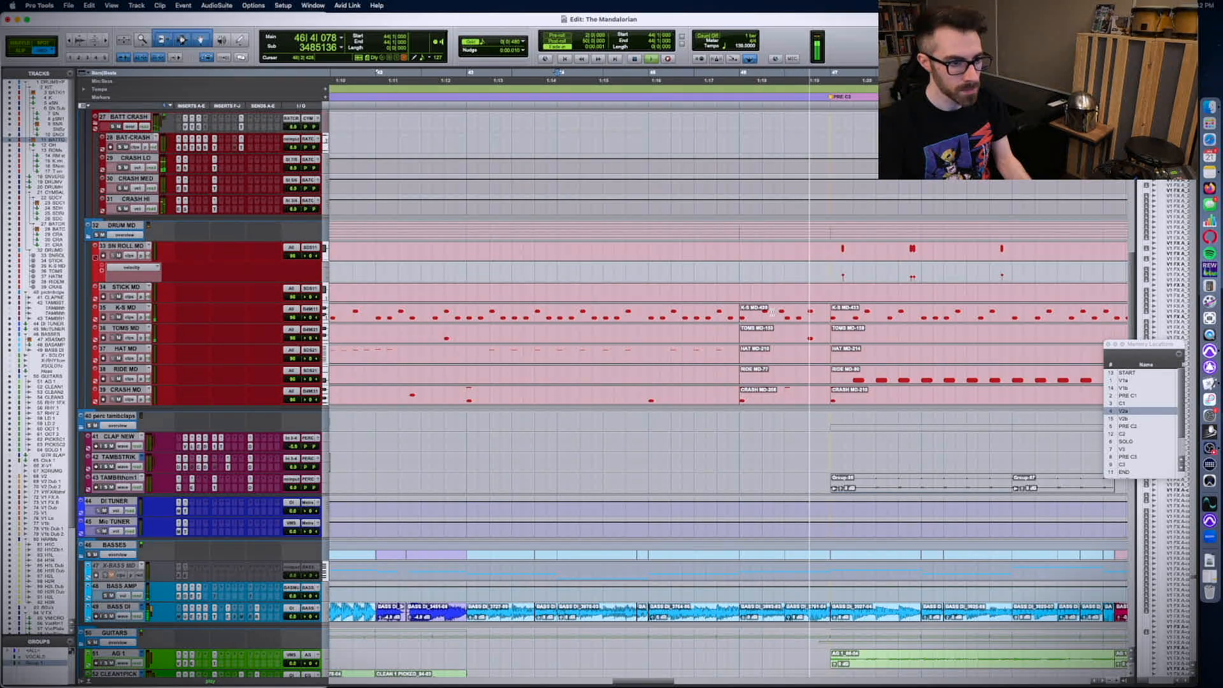
key(space)
key(super+Tab)
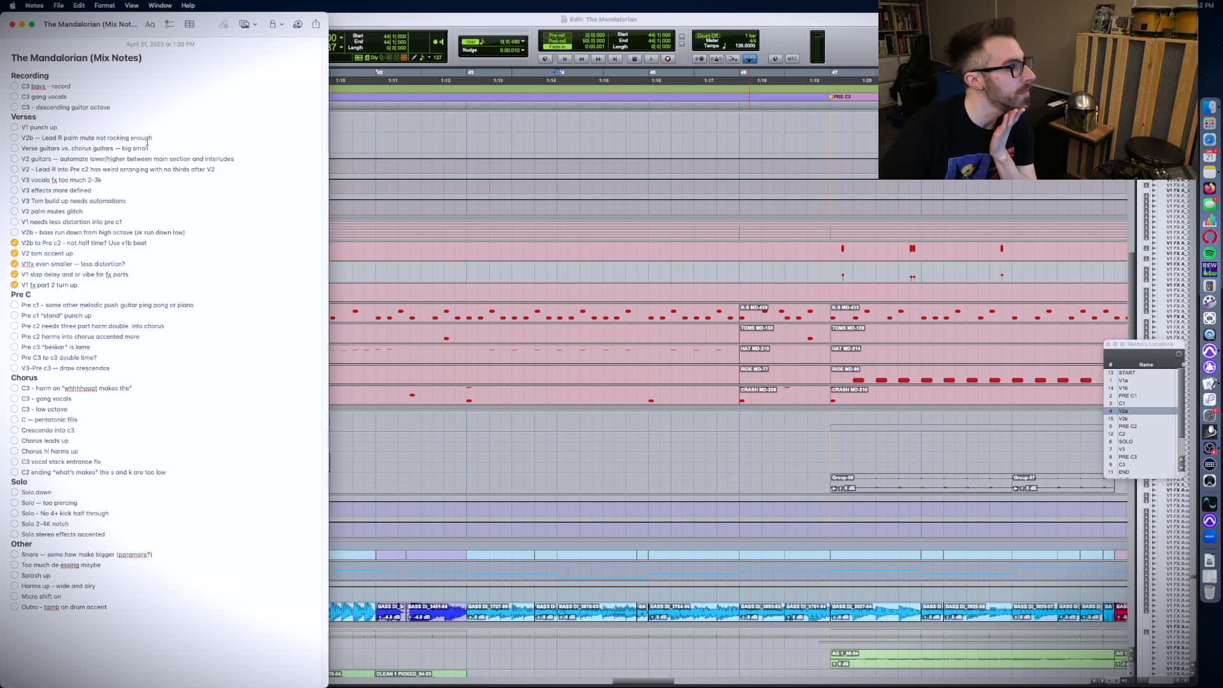
- Solo RHY 1 and RHY 2, play them from the end of V2a through V2b, and enlarge both tracks around bar 40
click(451, 334)
scroll(452, 330, down, 10)
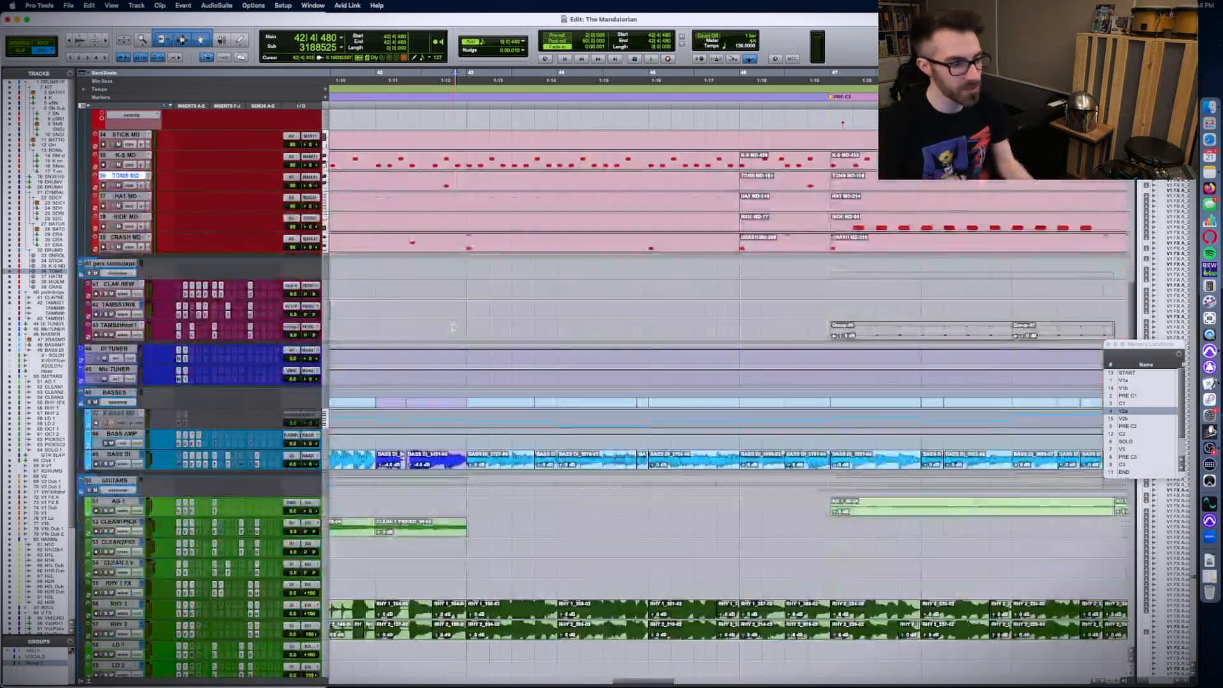
scroll(453, 327, left, 5)
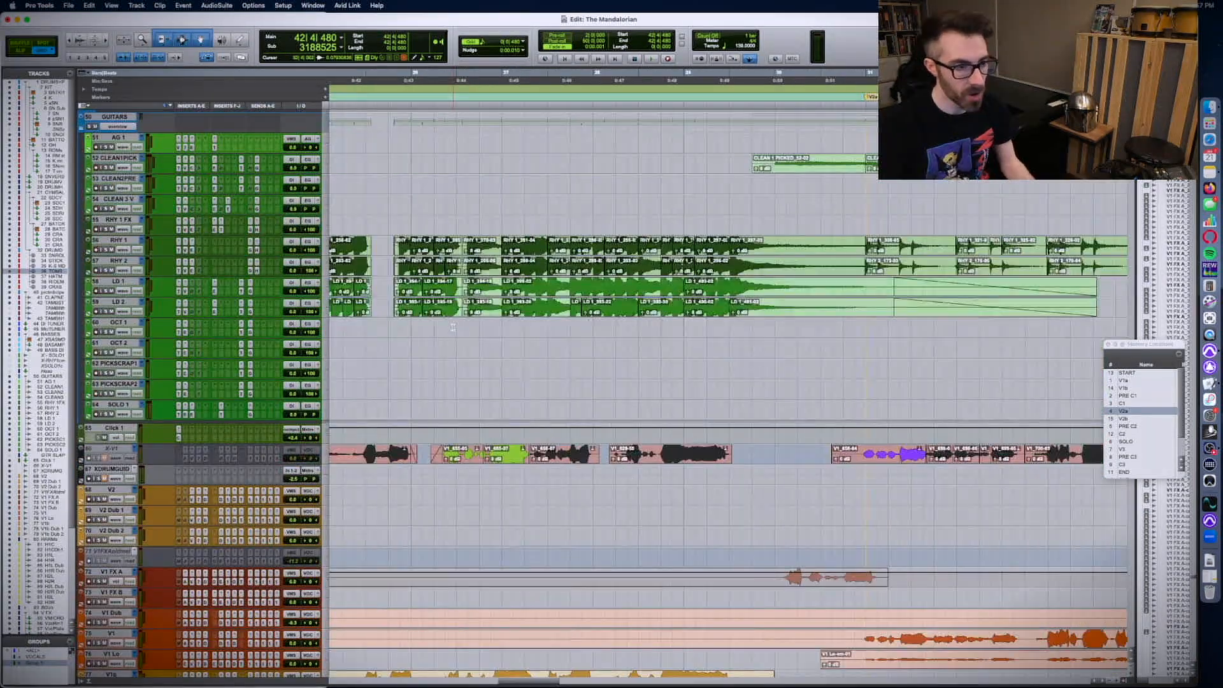
click(752, 261)
scroll(752, 261, right, 10)
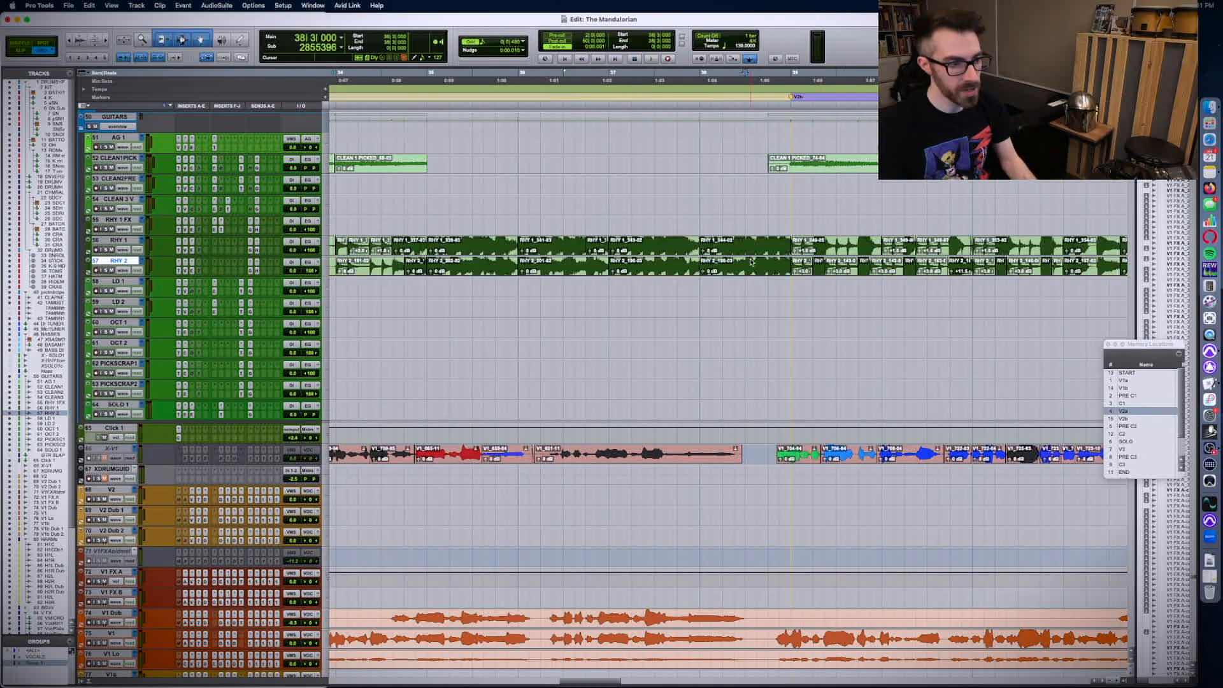
scroll(752, 261, right, 5)
key(space)
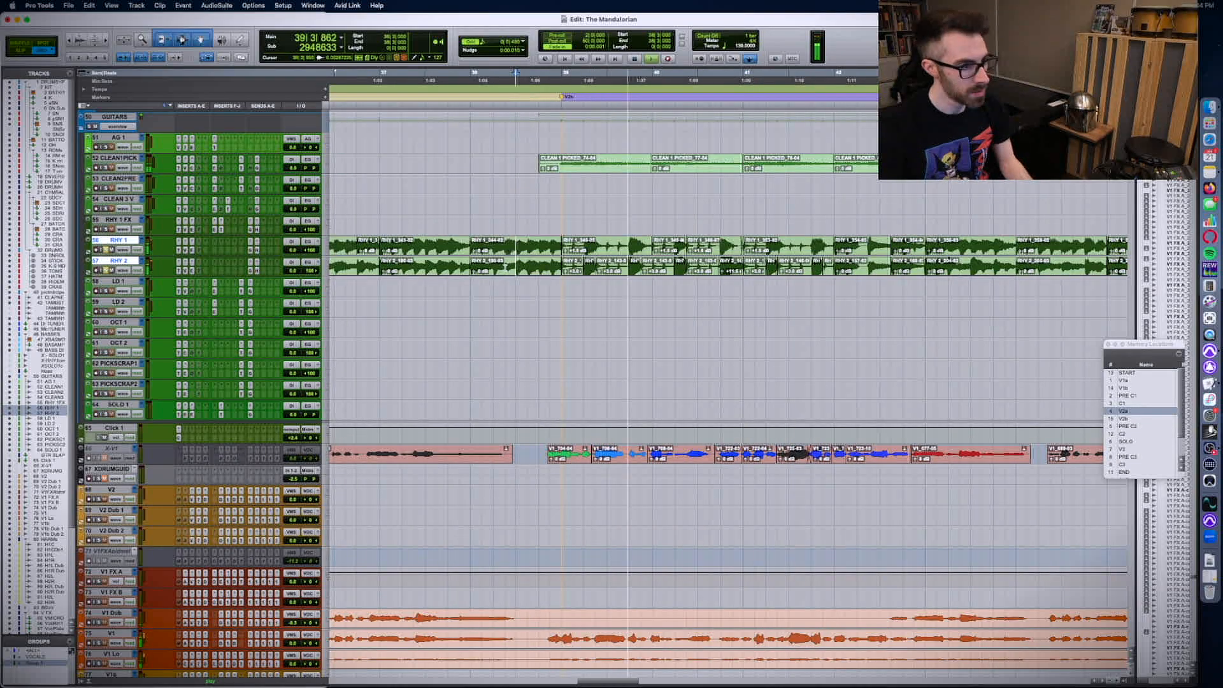
key(ctrl+Up)
key(t)
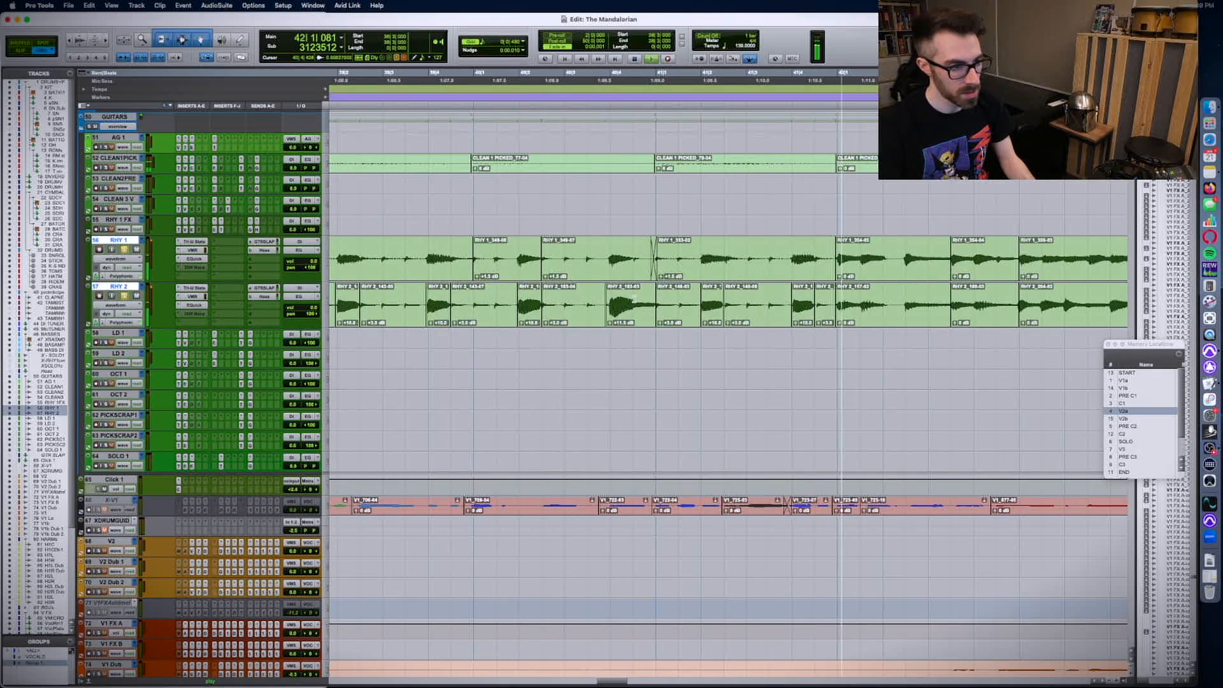
- Separate the RHY 2 clip in the second half of bar 40 beat 4, crossfade the cut, and play both rhythm guitars from bar 39
click(640, 311)
key(space)
key(b)
click(642, 316)
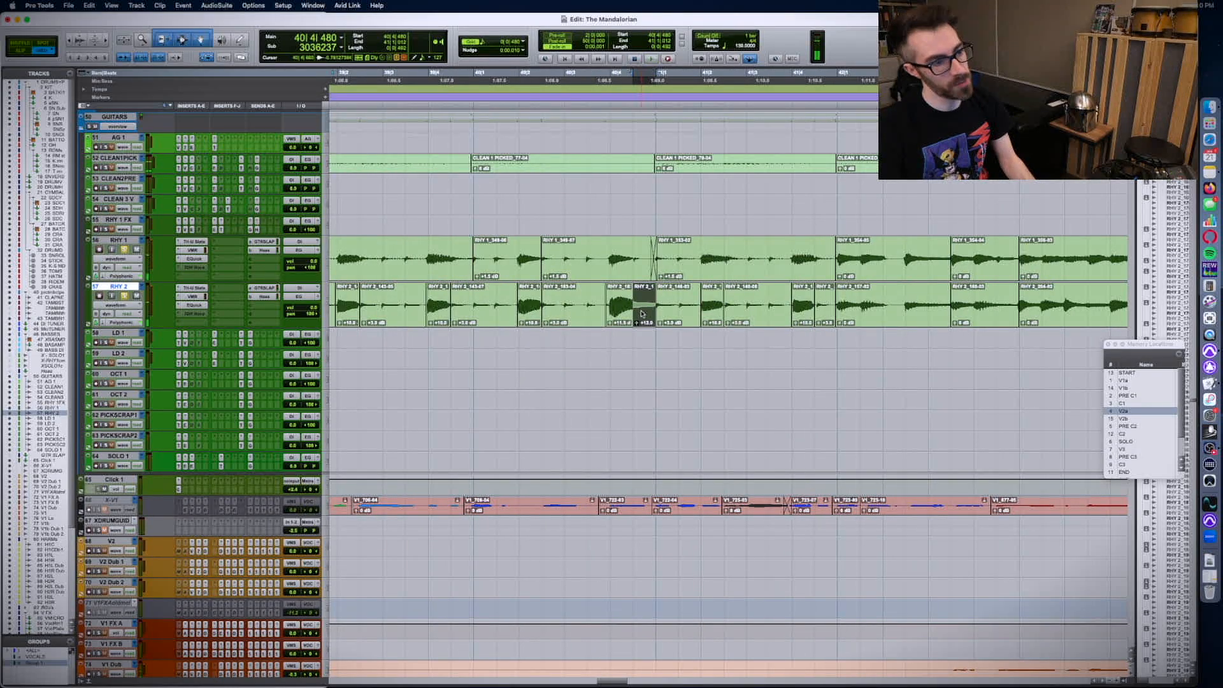
click(635, 328)
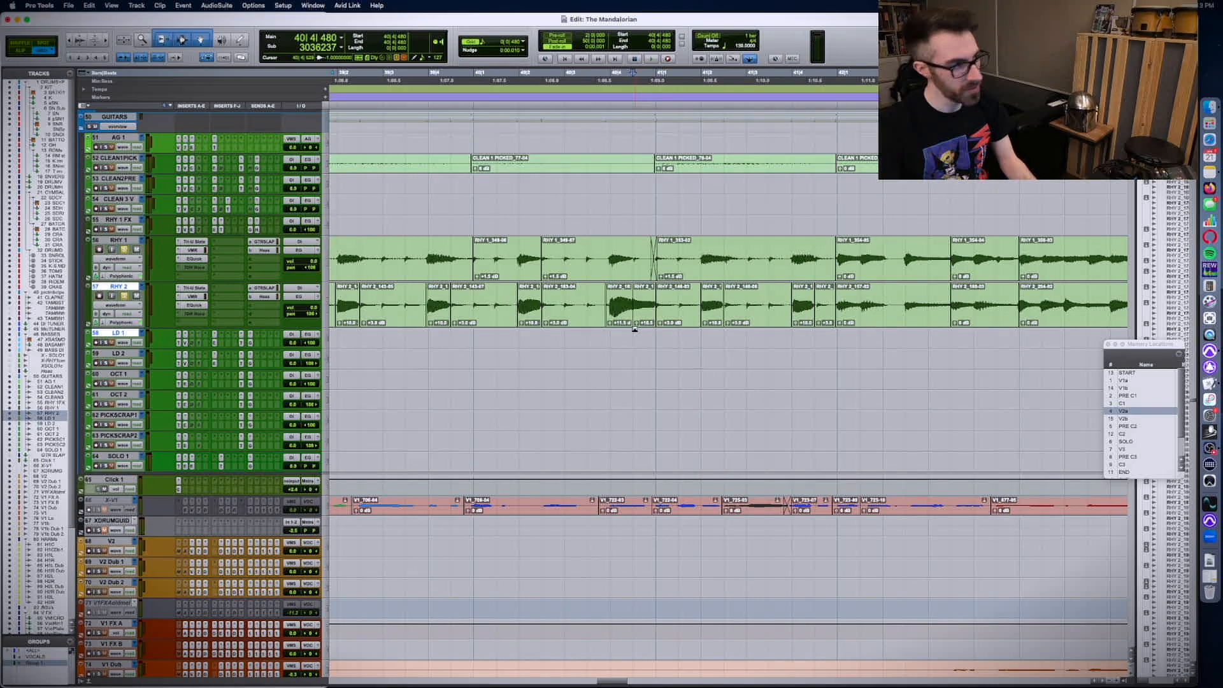
click(485, 278)
click(384, 253)
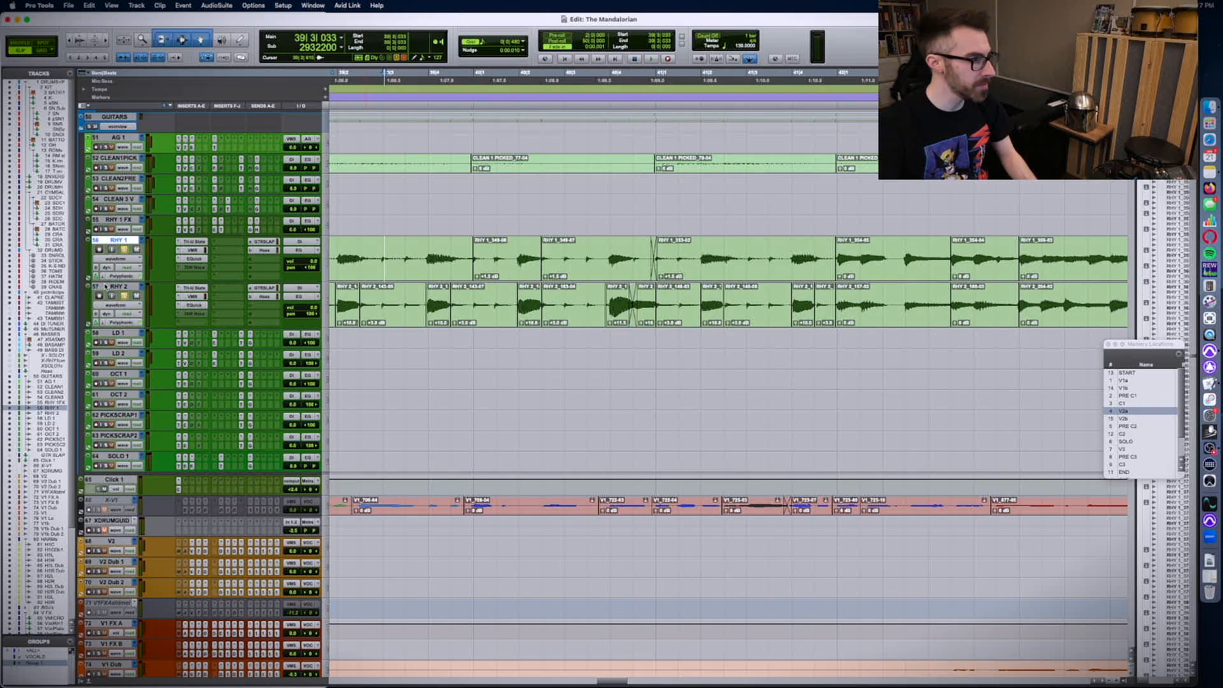
key(space)
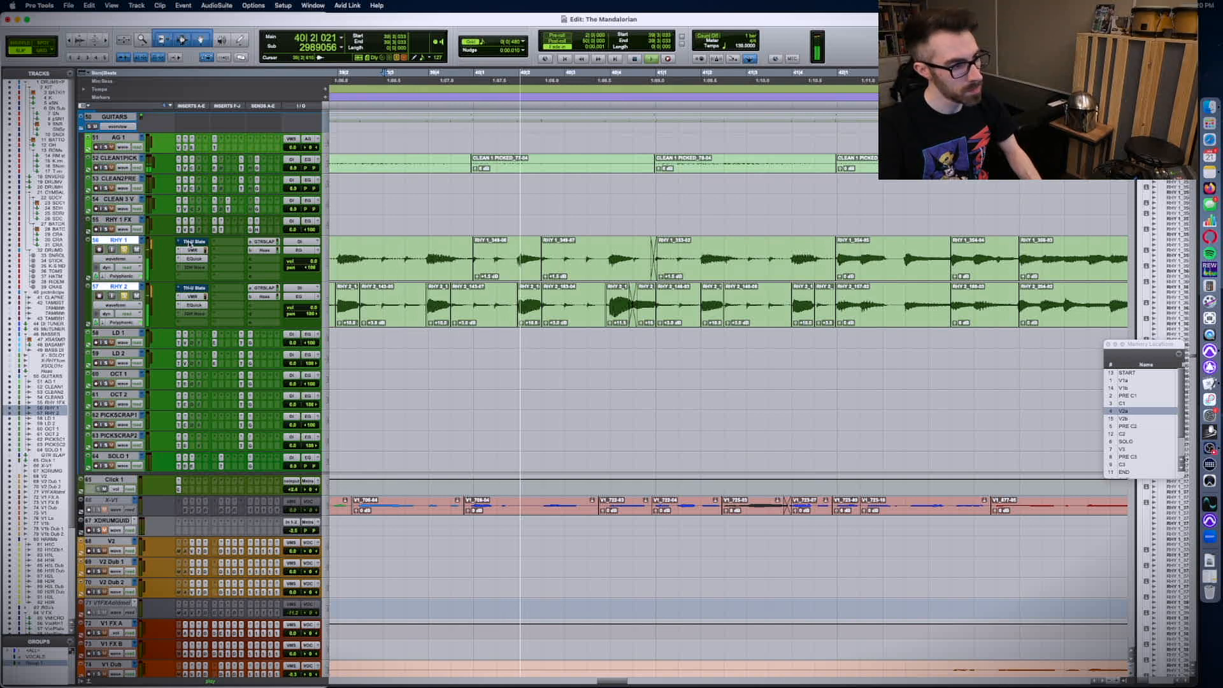
key(space)
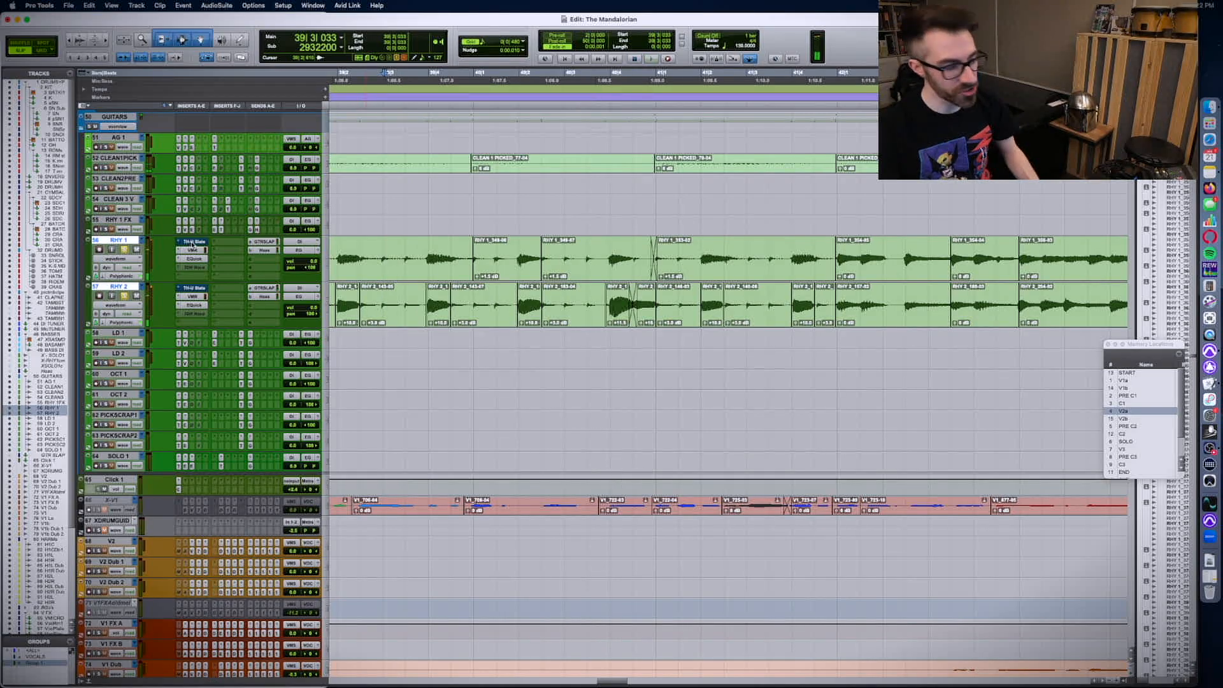
- Adjust the clip gain of the separated RHY 2 chunk at the end of bar 40 and play the palm mutes in the mix
click(645, 325)
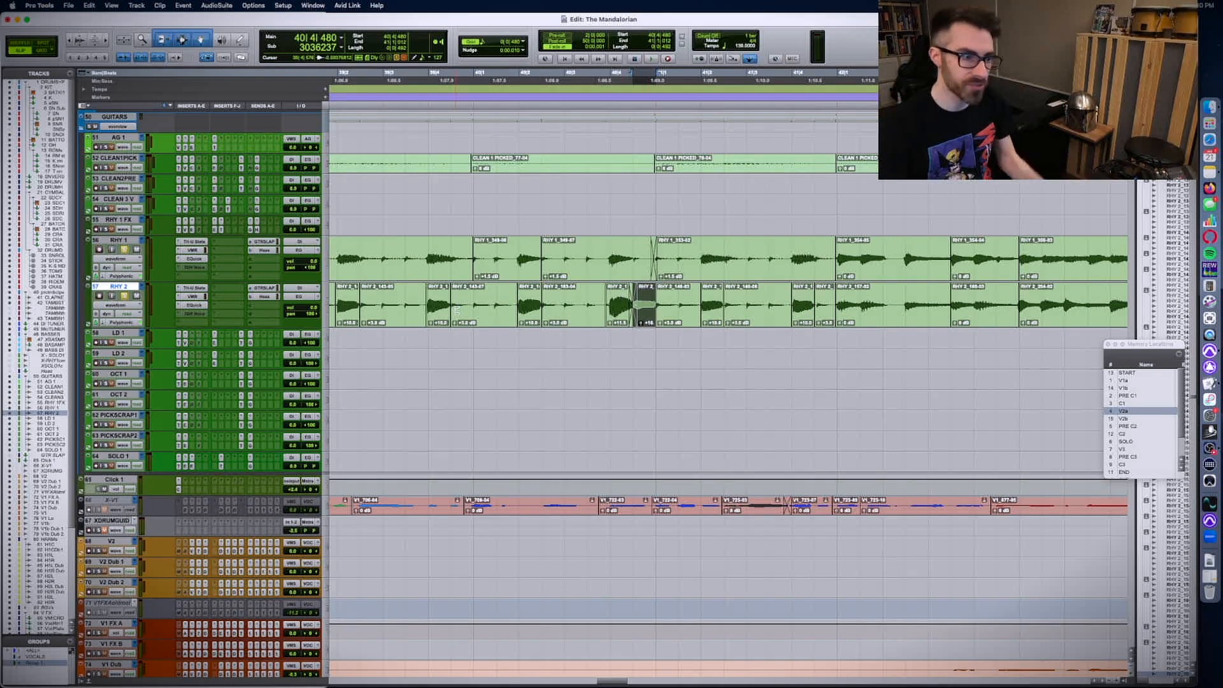
click(335, 246)
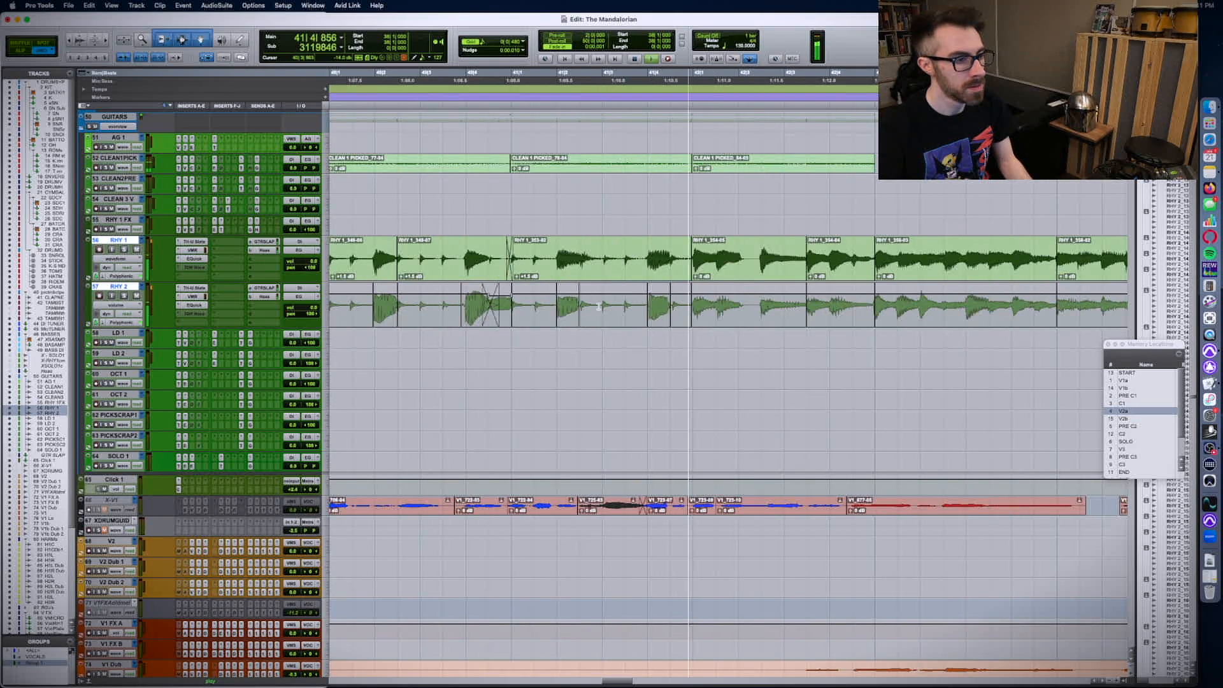
key(space)
click(550, 328)
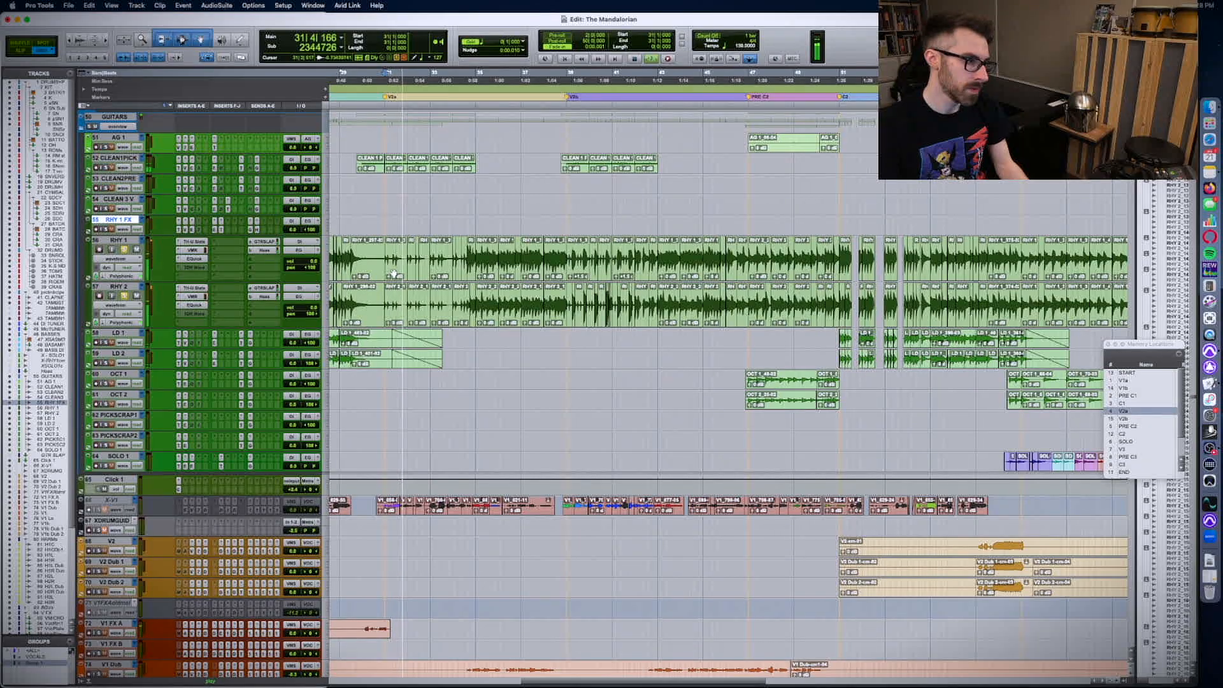
- Rebalance the RHY 1 and RHY 2 clip gains, lowering the V2a clips slightly and raising the verse 1 and Pre C1 clips
click(397, 270)
shift+click(556, 321)
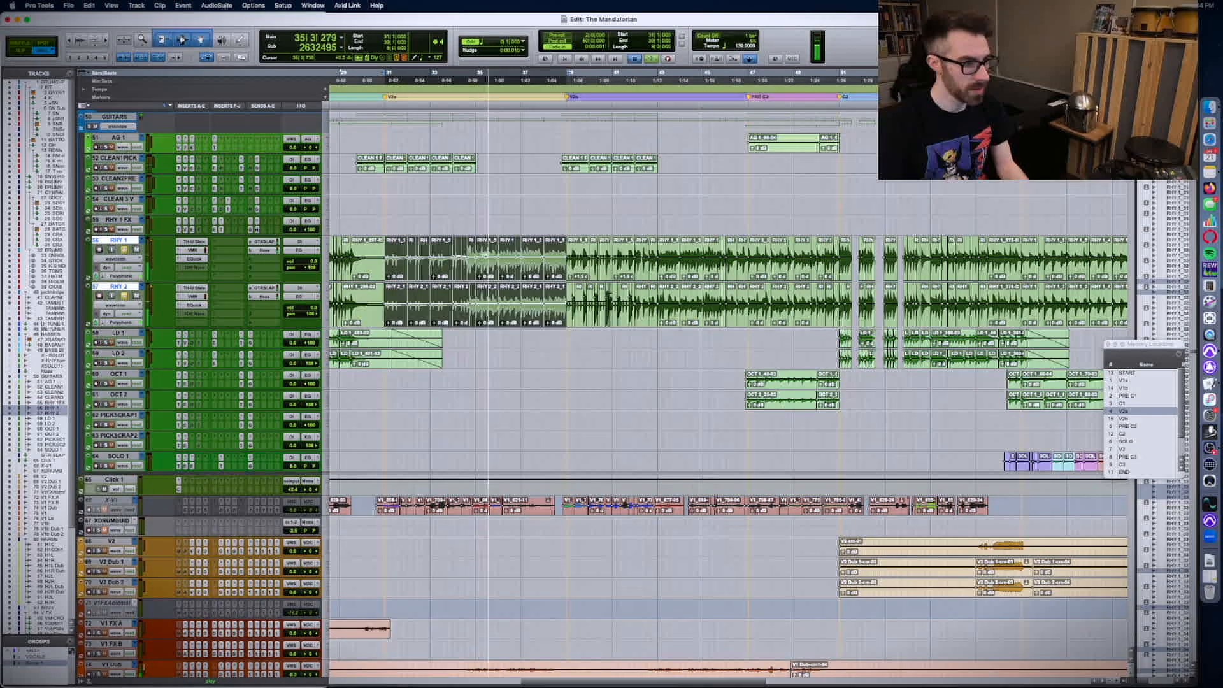
drag(485, 259, 483, 263)
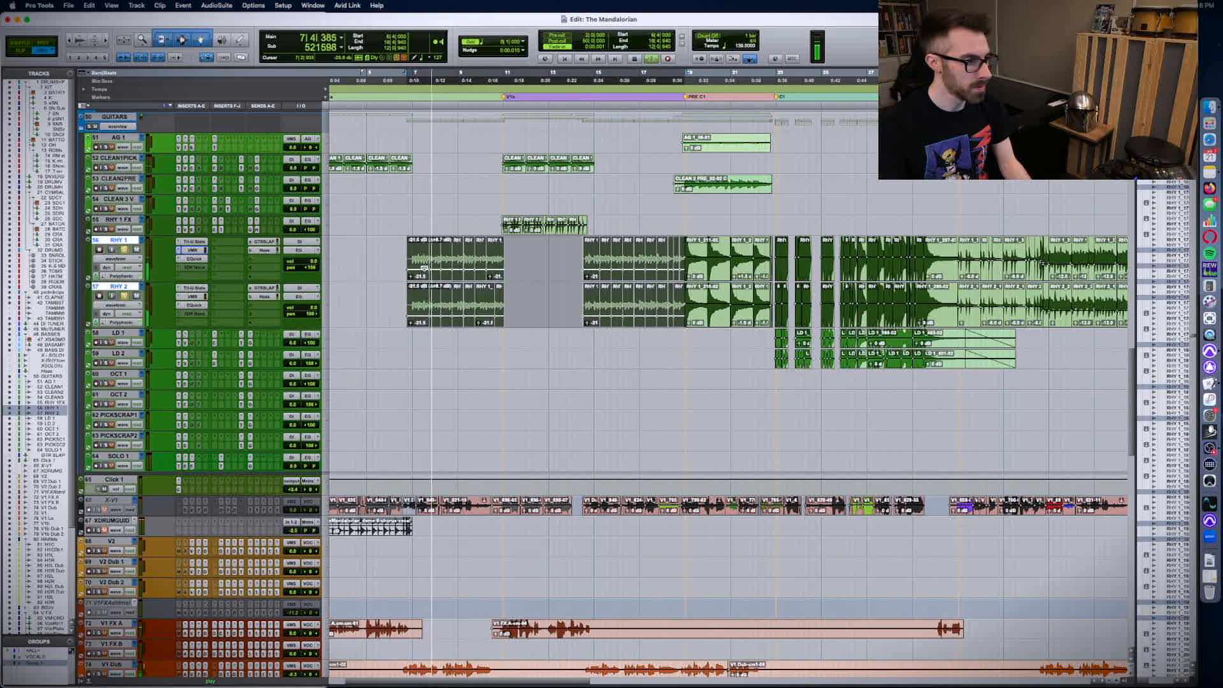
drag(425, 267, 426, 253)
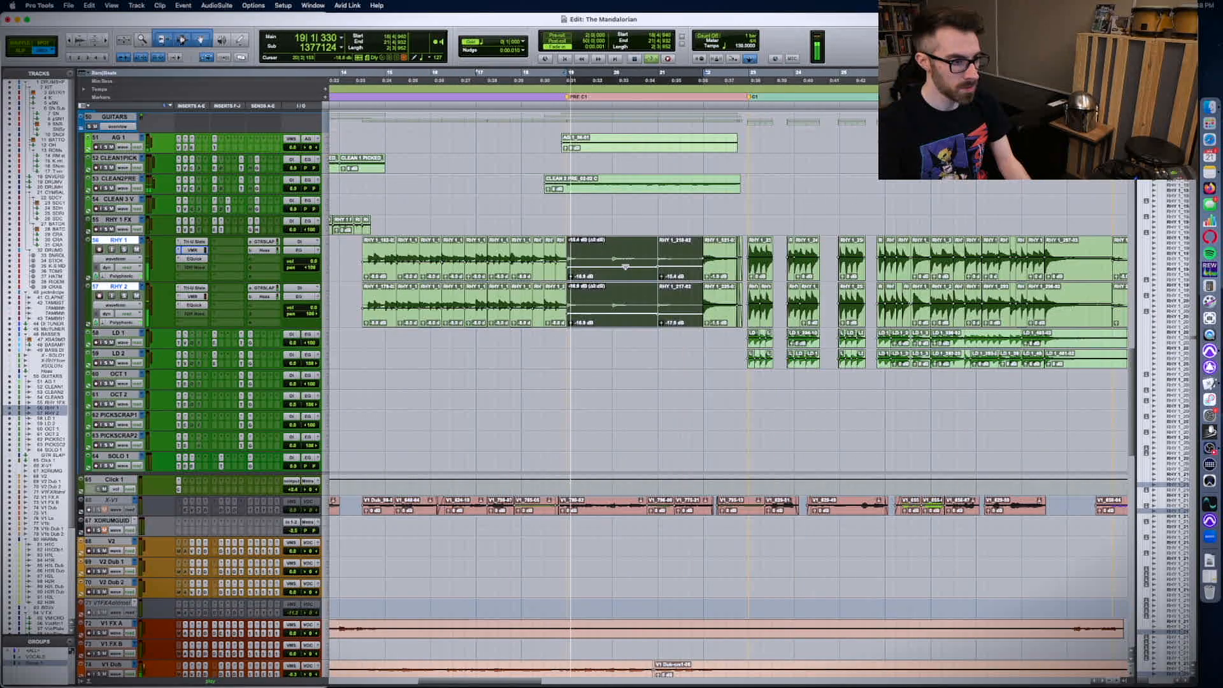
drag(625, 267, 628, 232)
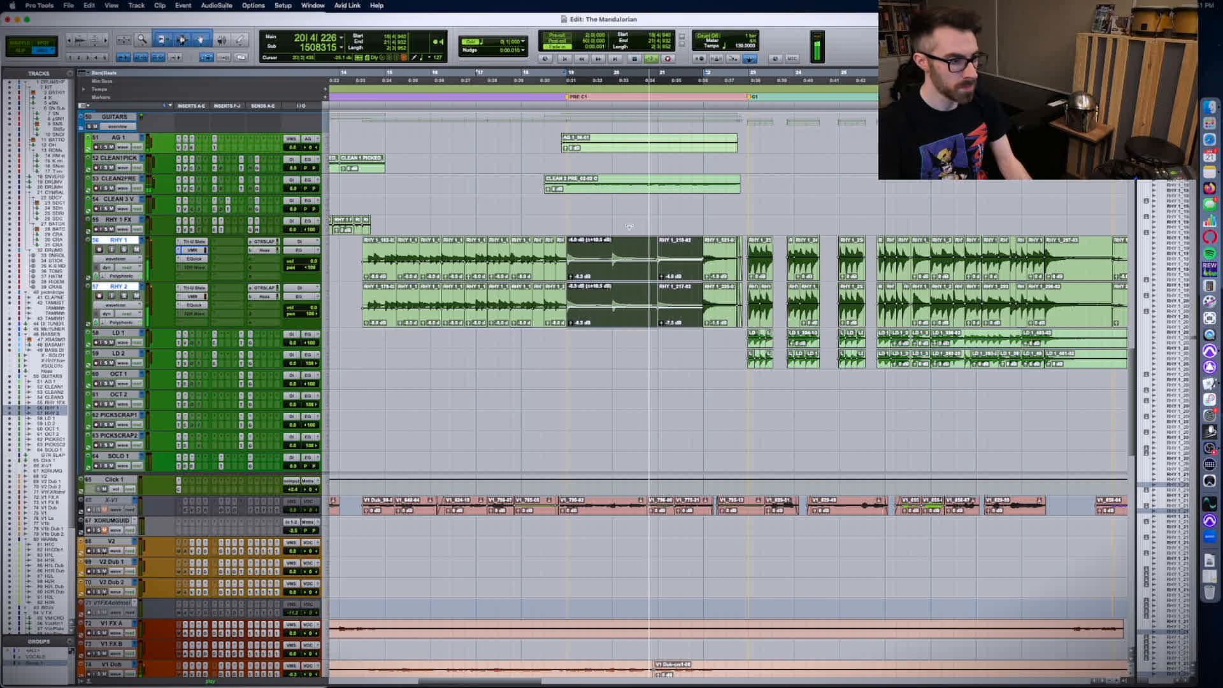
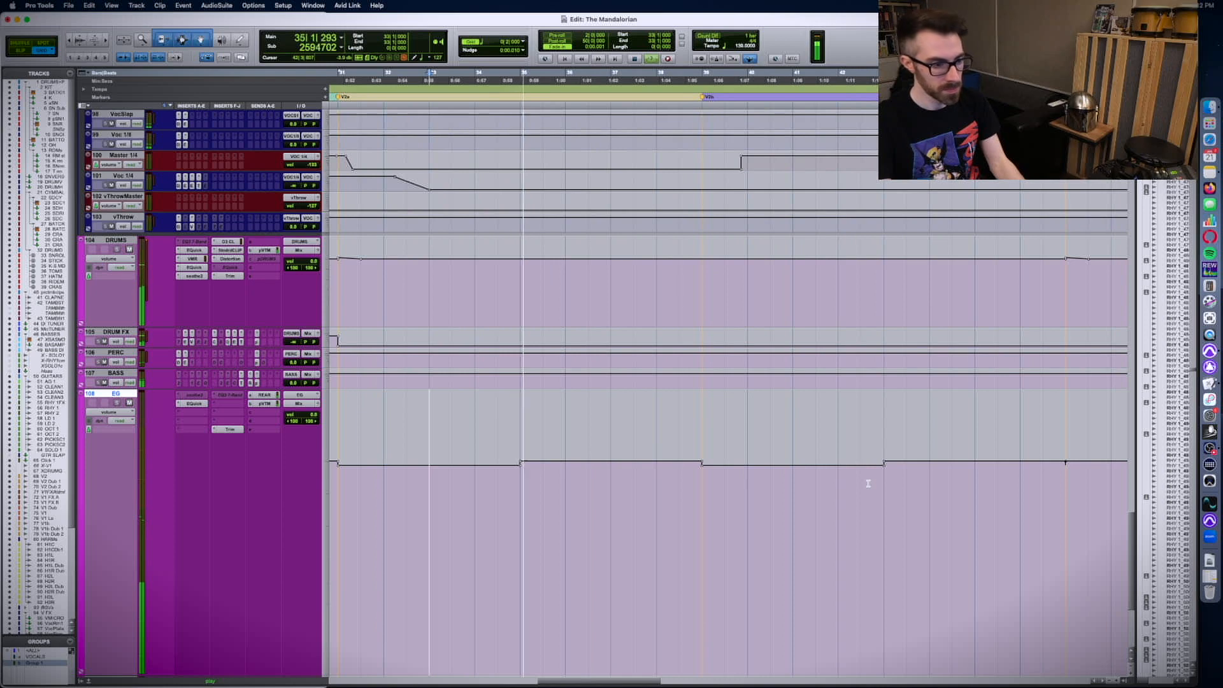
- Play the full mix from bar 35 to check the EG bus volume steps across V2a and V2b
scroll(694, 486, down, 1)
scroll(692, 487, down, 5)
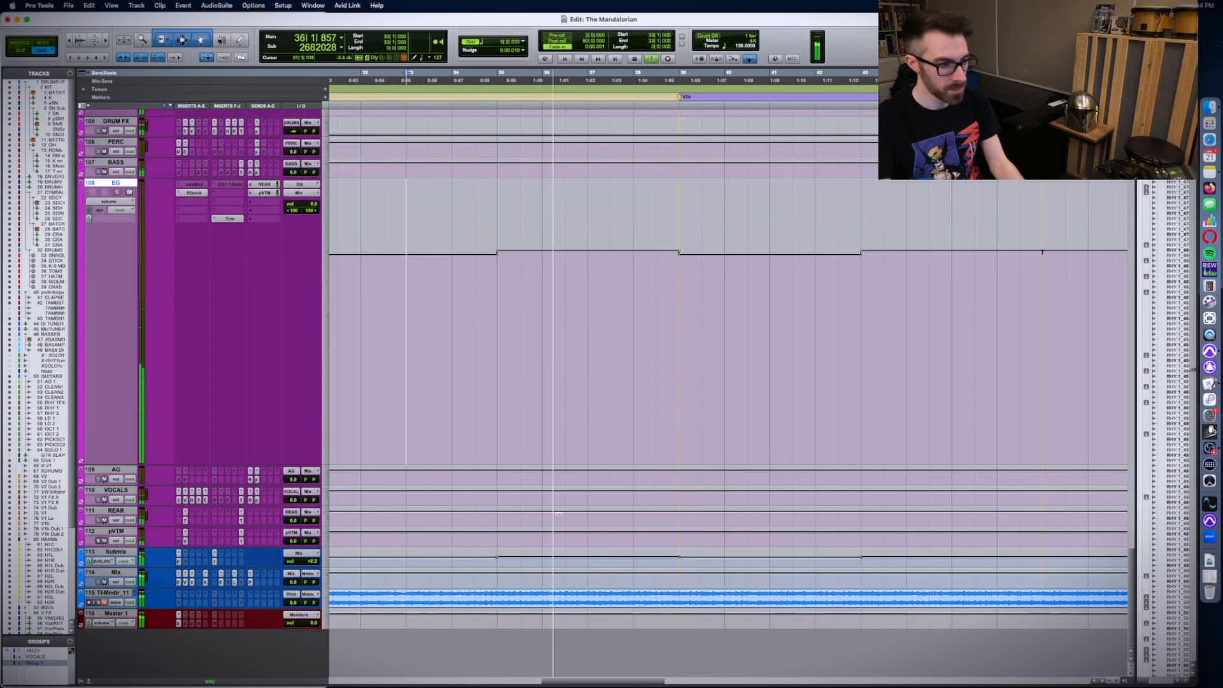
click(496, 594)
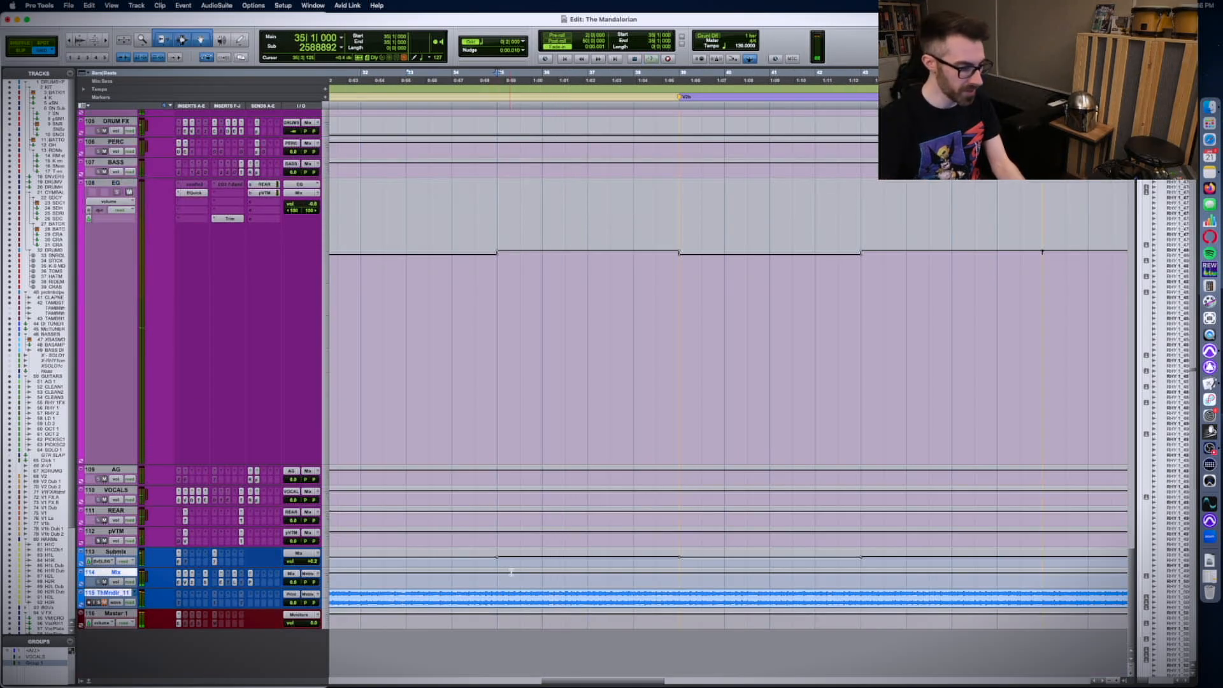
key(space)
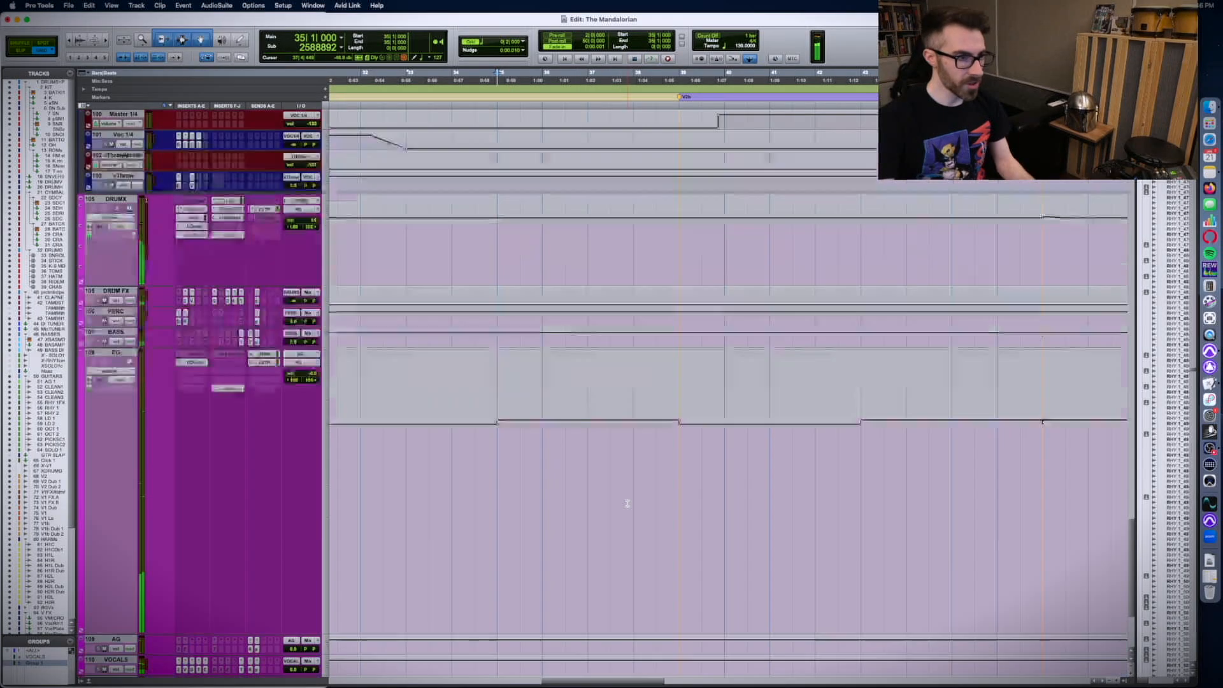
- Tick off the V2b Lead R palm mute, verse vs. chorus guitars, and V2 guitars automation items in the mix notes
scroll(625, 502, up, 8)
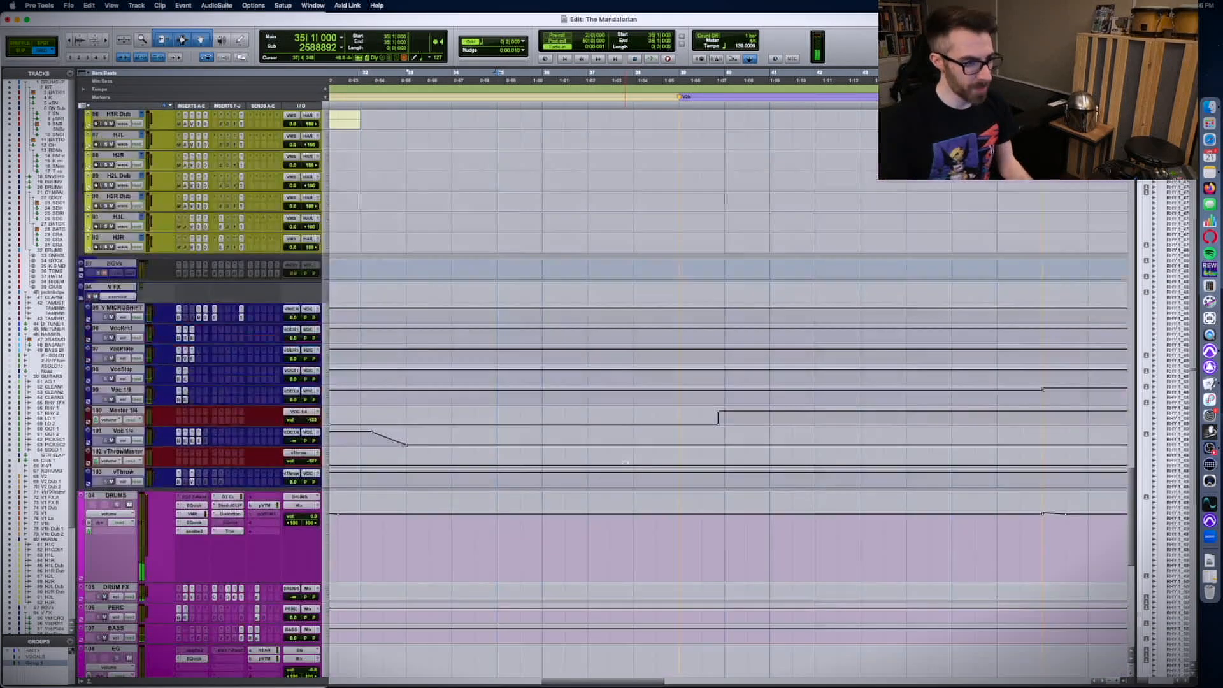
key(super+Tab)
click(15, 138)
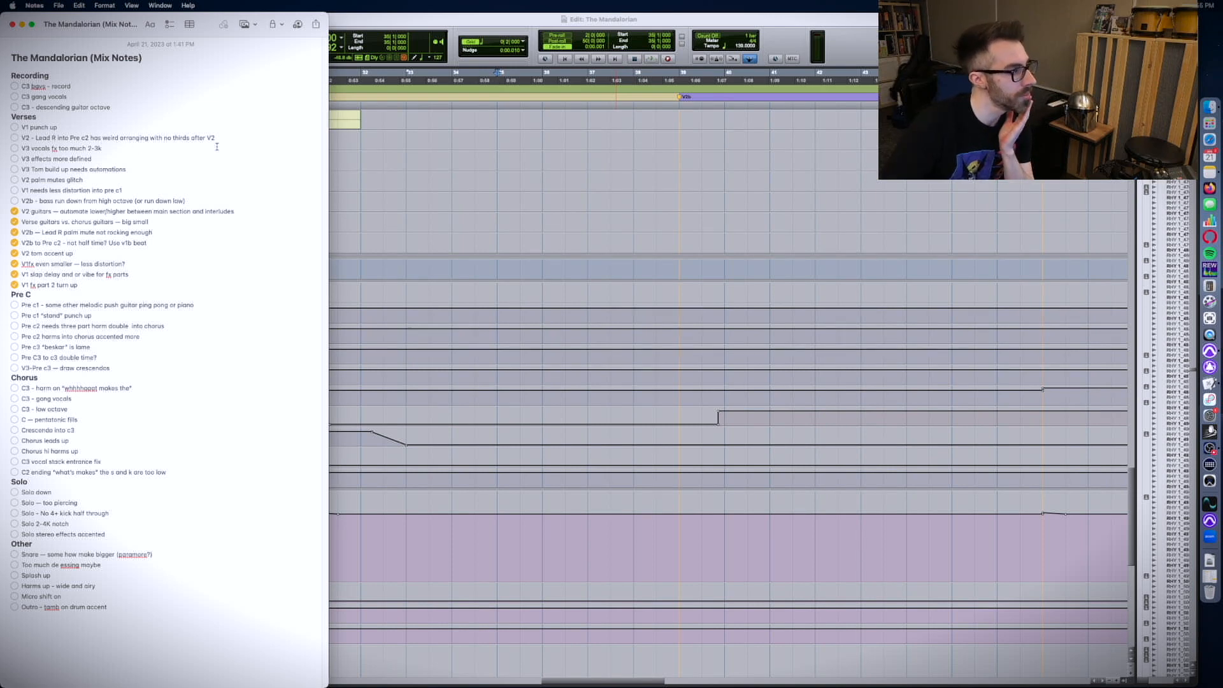
- Solo RHY 1 and RHY 2 and play them from around bar 43 toward Pre C2
scroll(565, 631, up, 12)
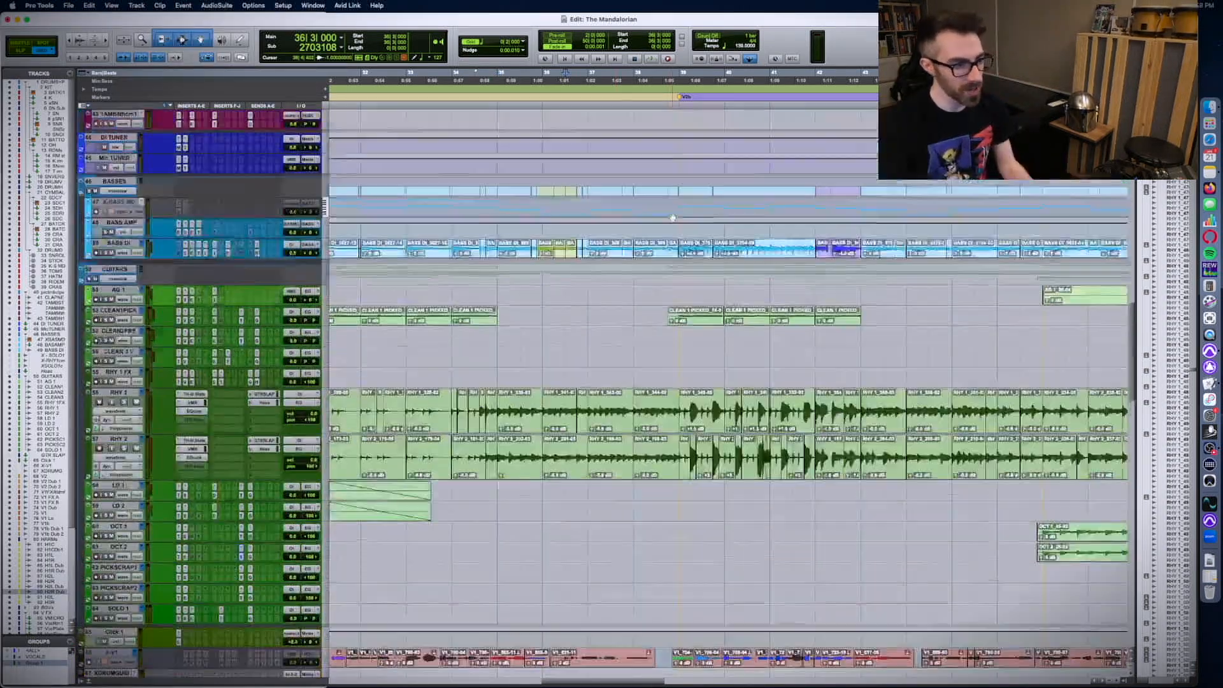
scroll(667, 255, down, 1)
scroll(706, 345, right, 10)
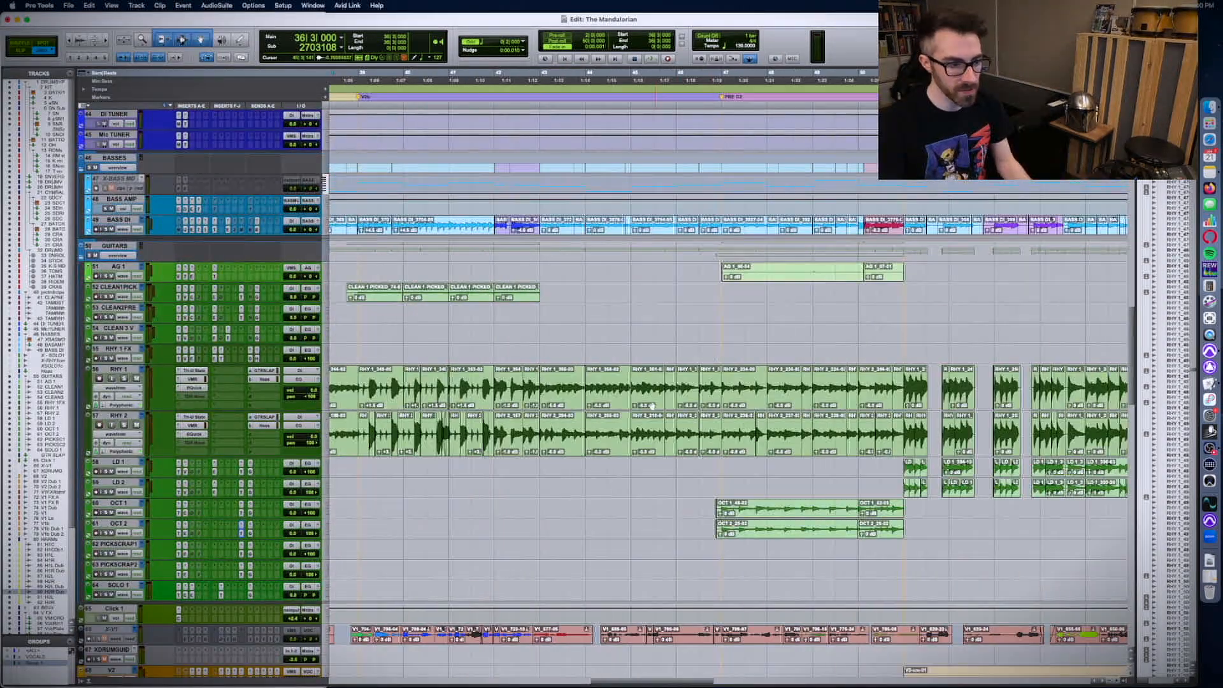
drag(833, 433, 975, 435)
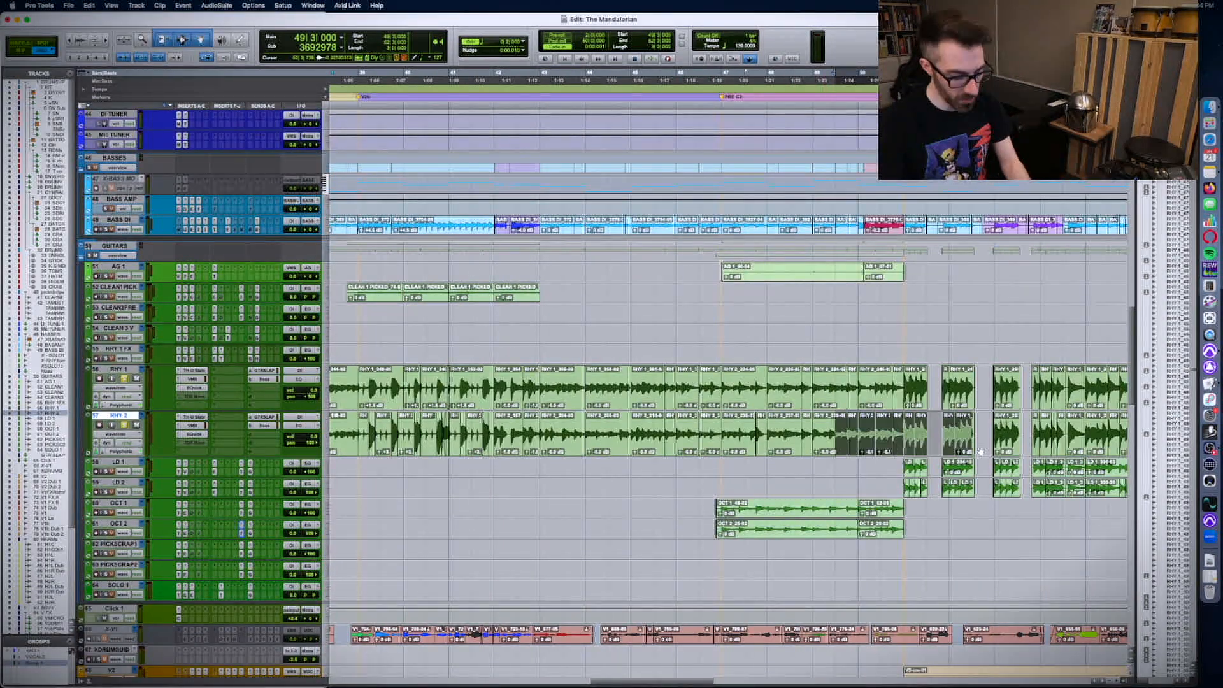
key(super+bracketright)
key(super+bracketright)
key(super+alt+bracketright)
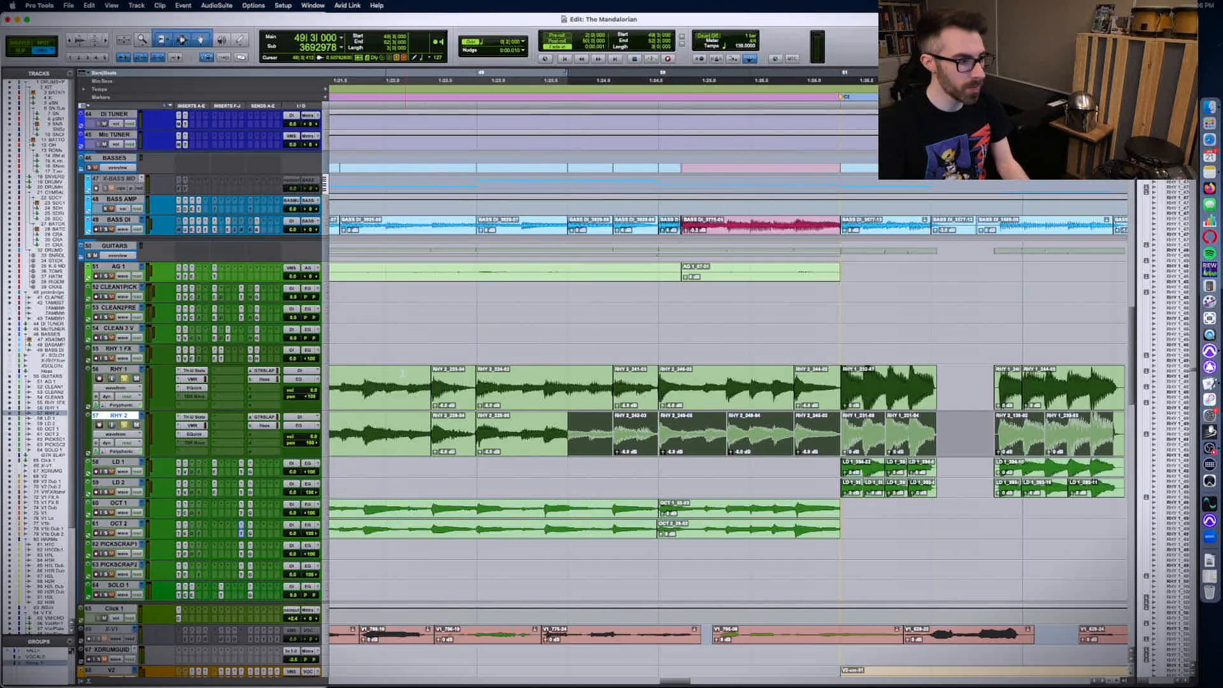
click(413, 375)
key(space)
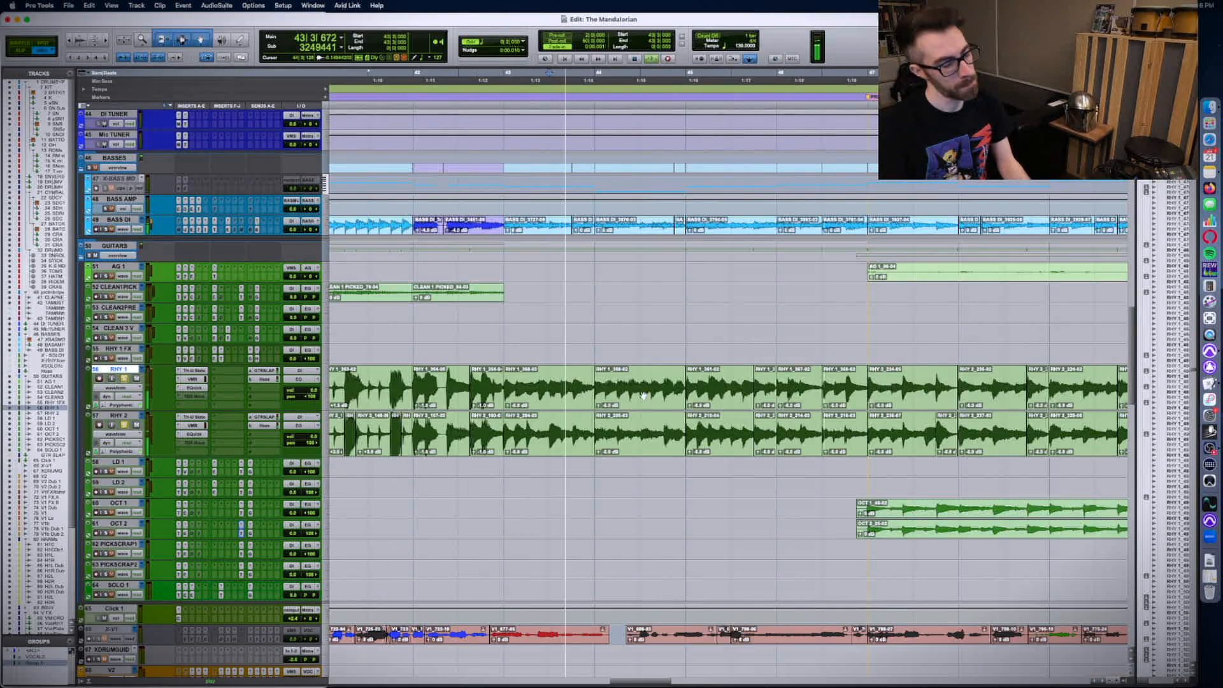
- Examine the RHY 1 clip at bar 44 up close while the rhythm guitars play
scroll(564, 416, right, 4)
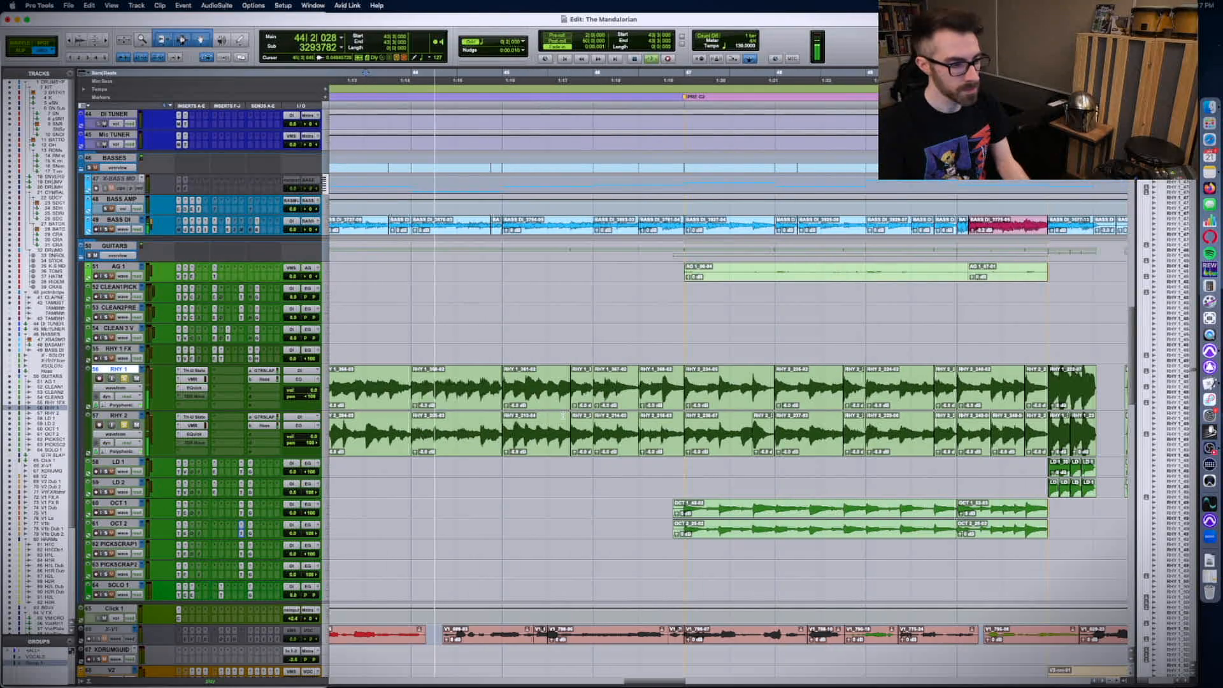
click(451, 408)
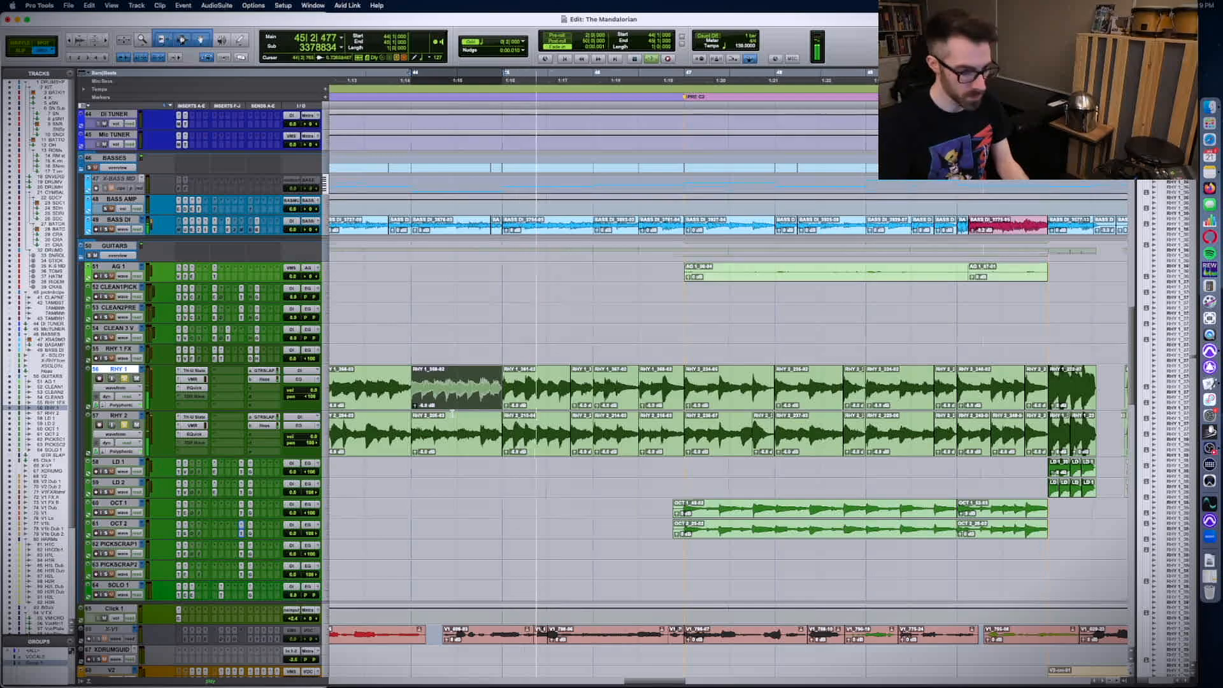
key(t)
key(t)
key(t)
key(t)
key(r)
key(r)
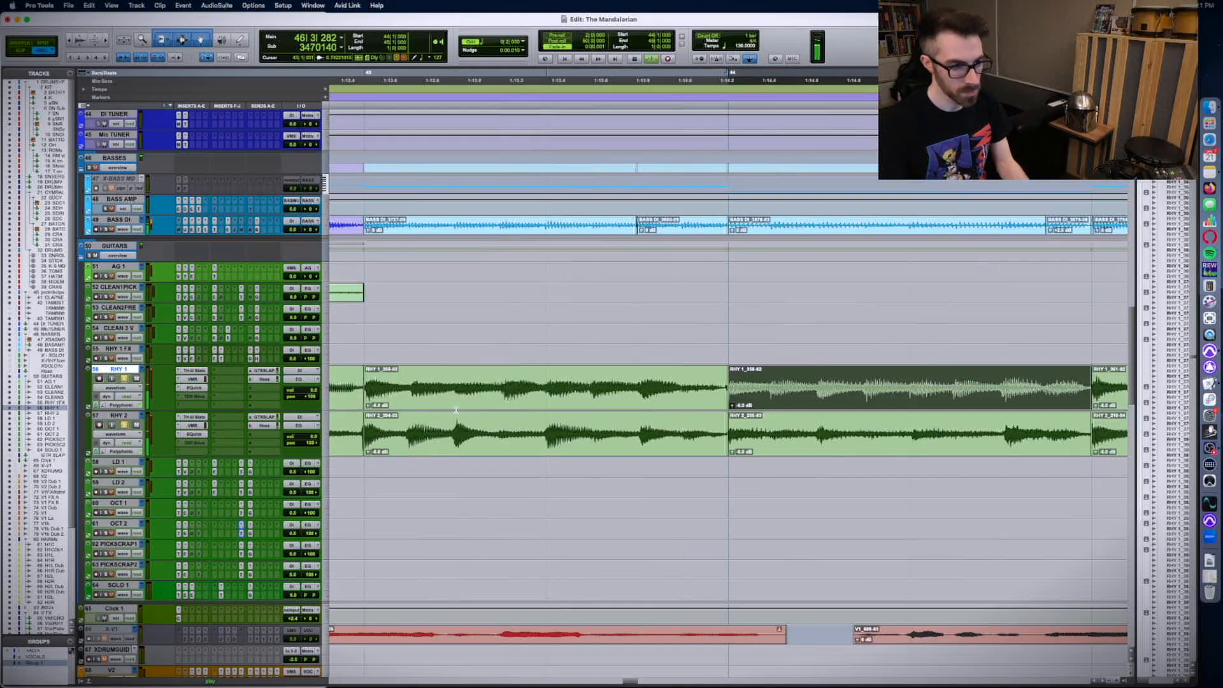
- Inspect the last RHY 2 clip before Pre C2 and play the rhythm guitar transition into that section
scroll(568, 416, right, 3)
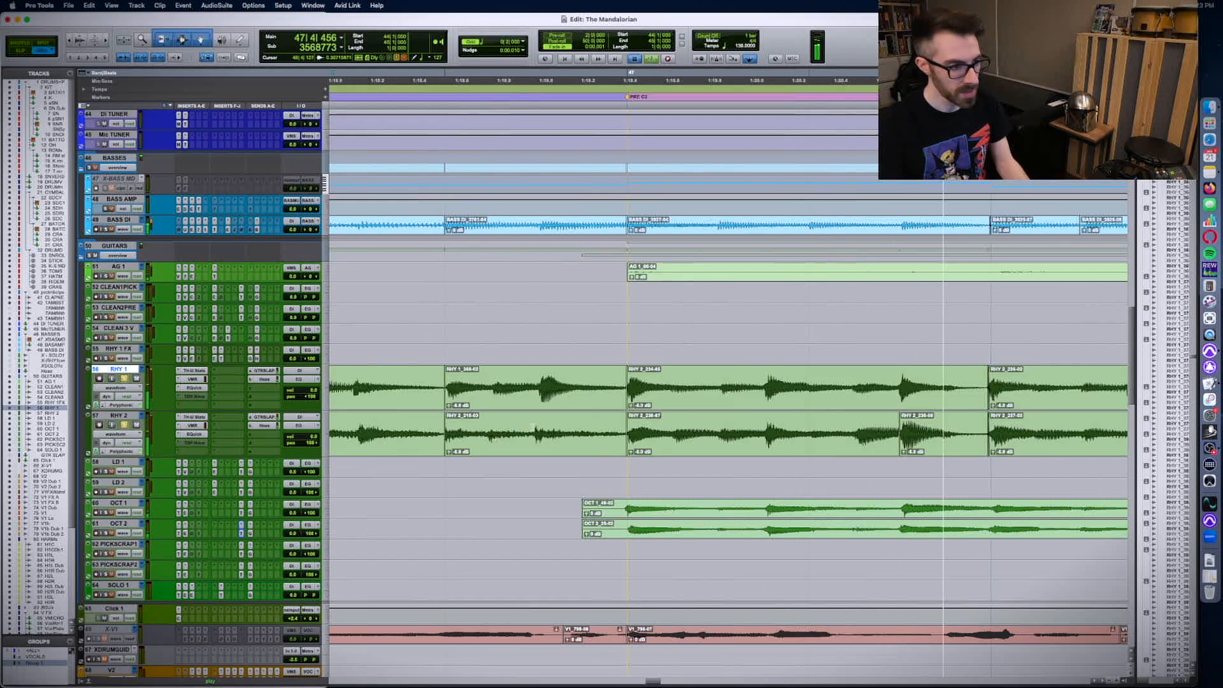
click(549, 423)
key(t)
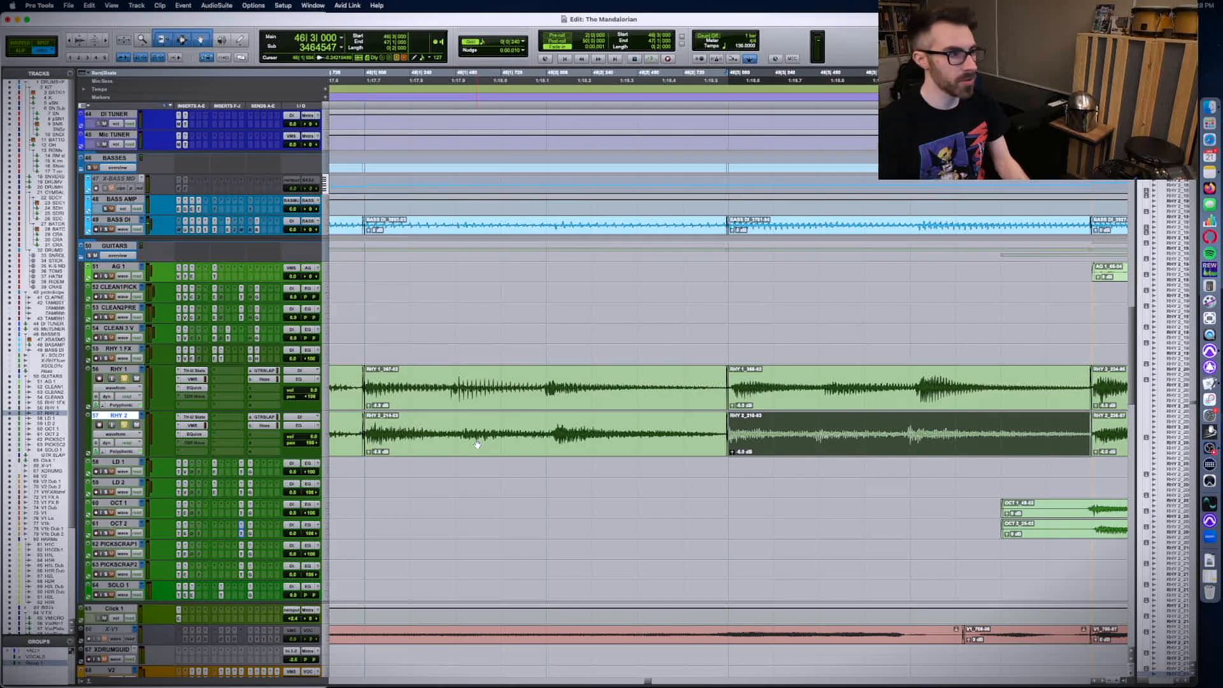
scroll(479, 445, right, 6)
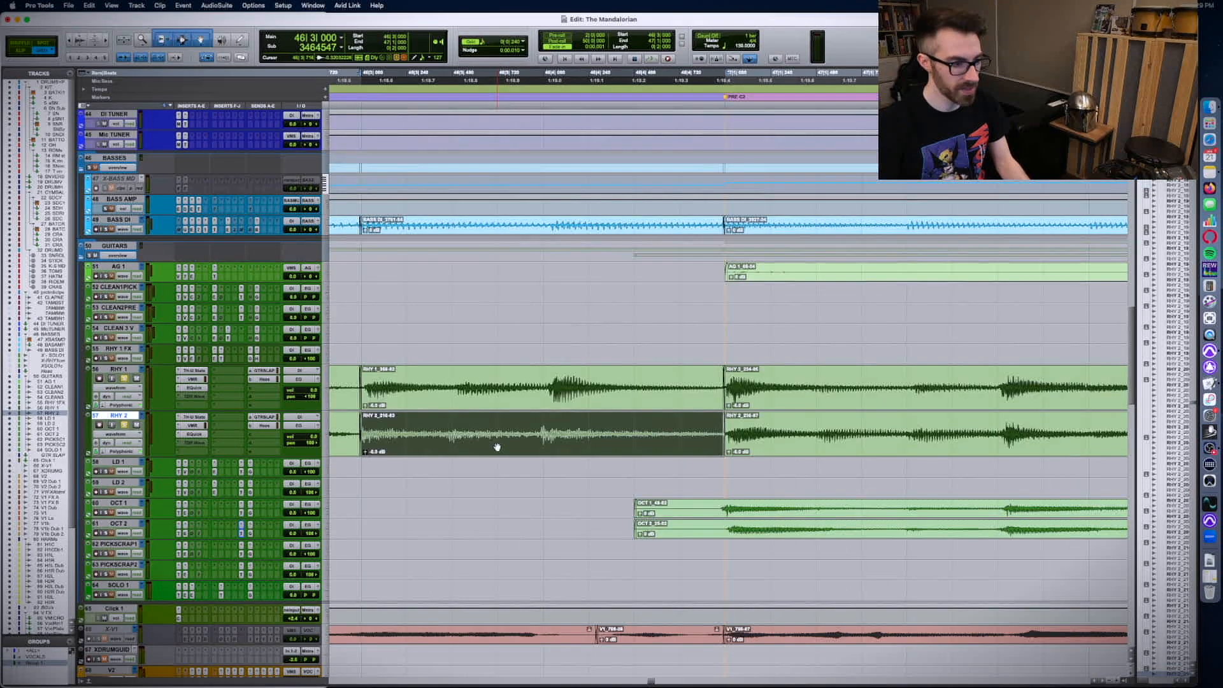
click(500, 445)
key(space)
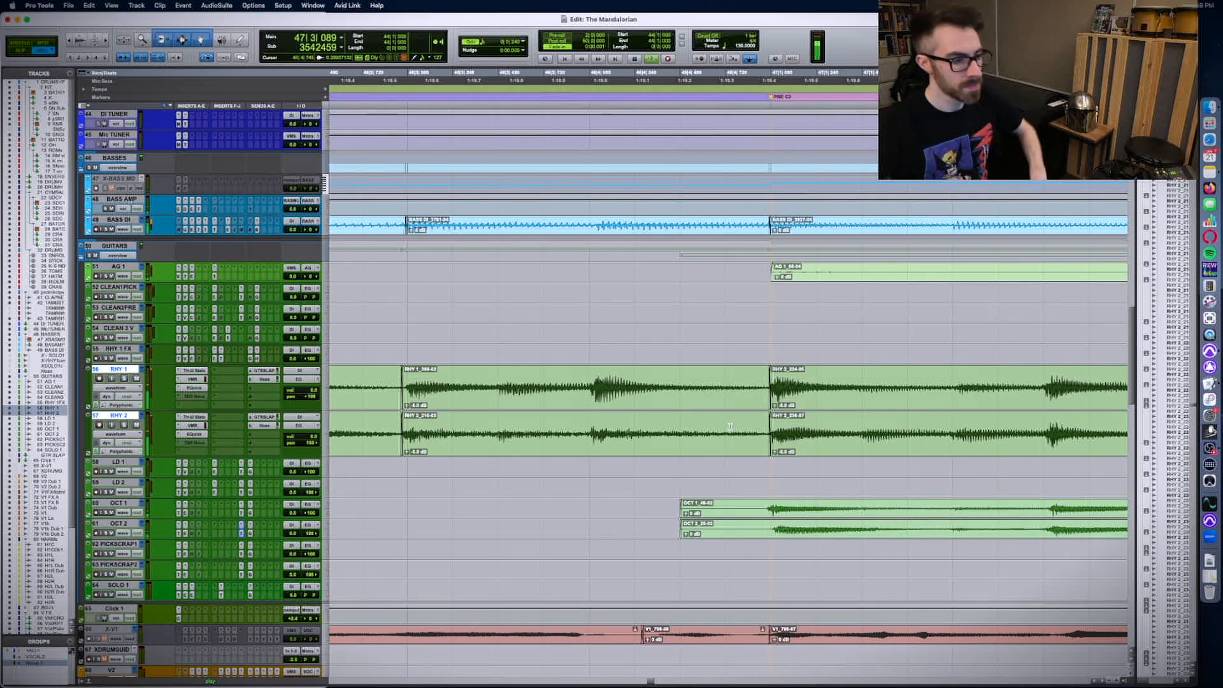
key(r)
key(space)
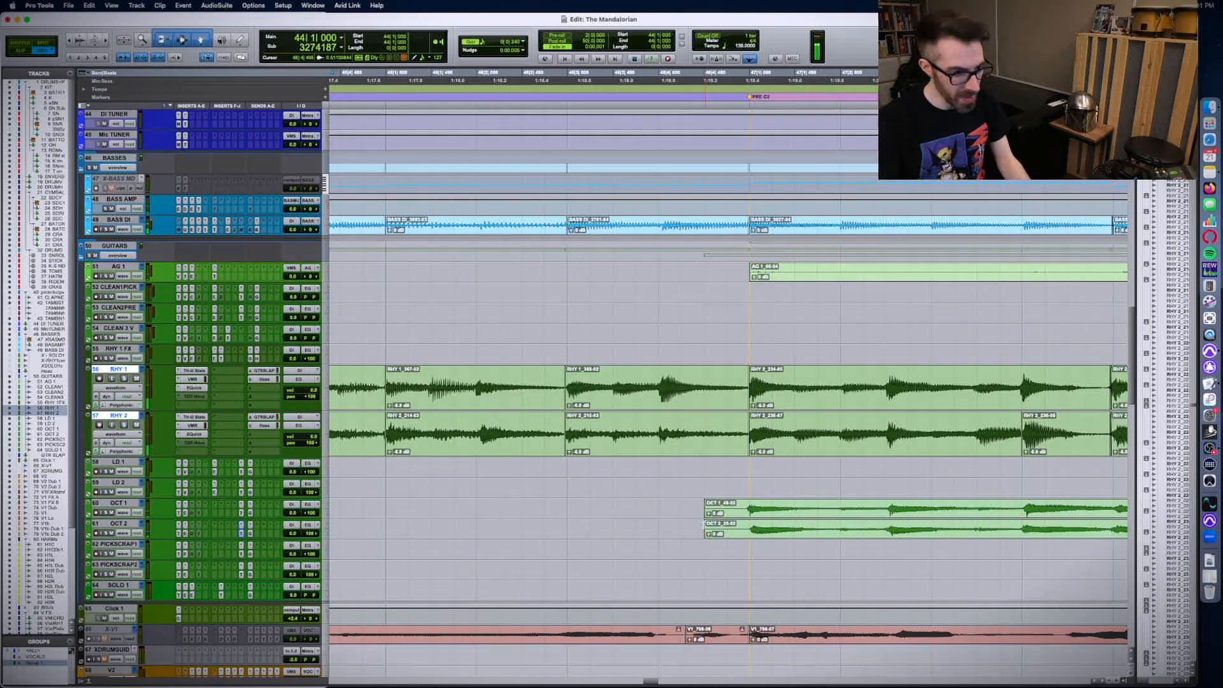
- Check the octave and rhythm guitars going into Pre C2, and tick off the V2 Lead R arranging item in the mix notes
drag(706, 523, 695, 432)
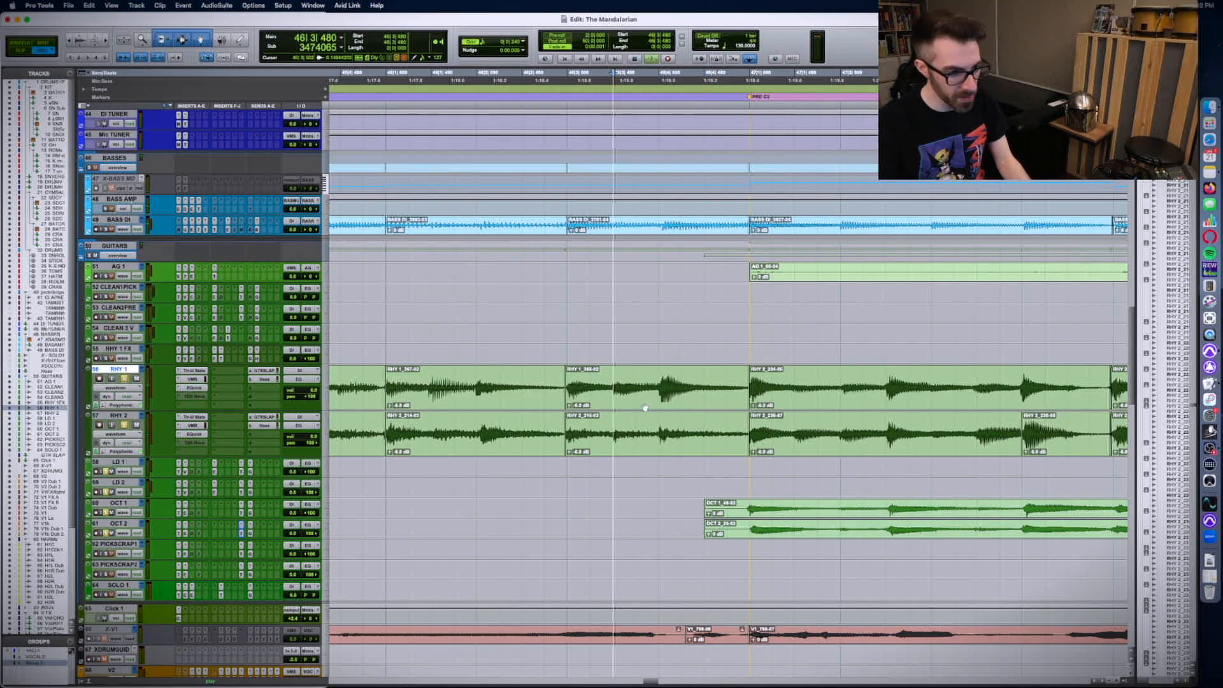
key(super+Tab)
click(16, 137)
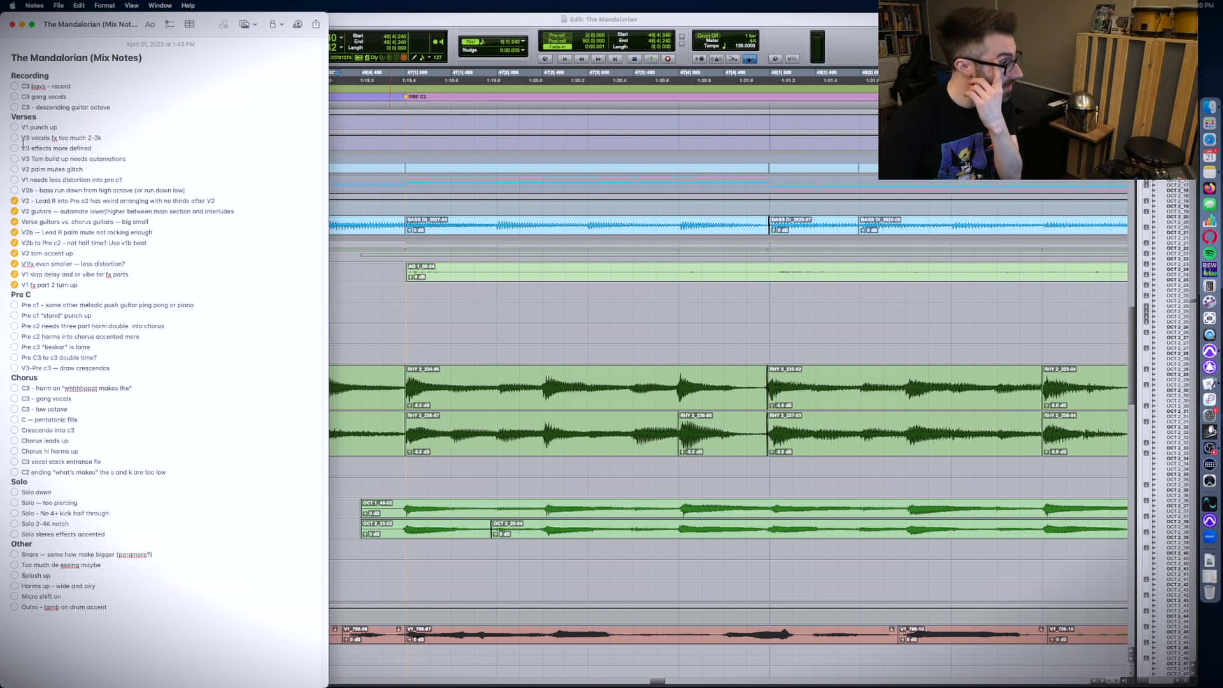
- Recall the V3 memory location and play the V1 FX B vocal at the start of verse 3
click(452, 384)
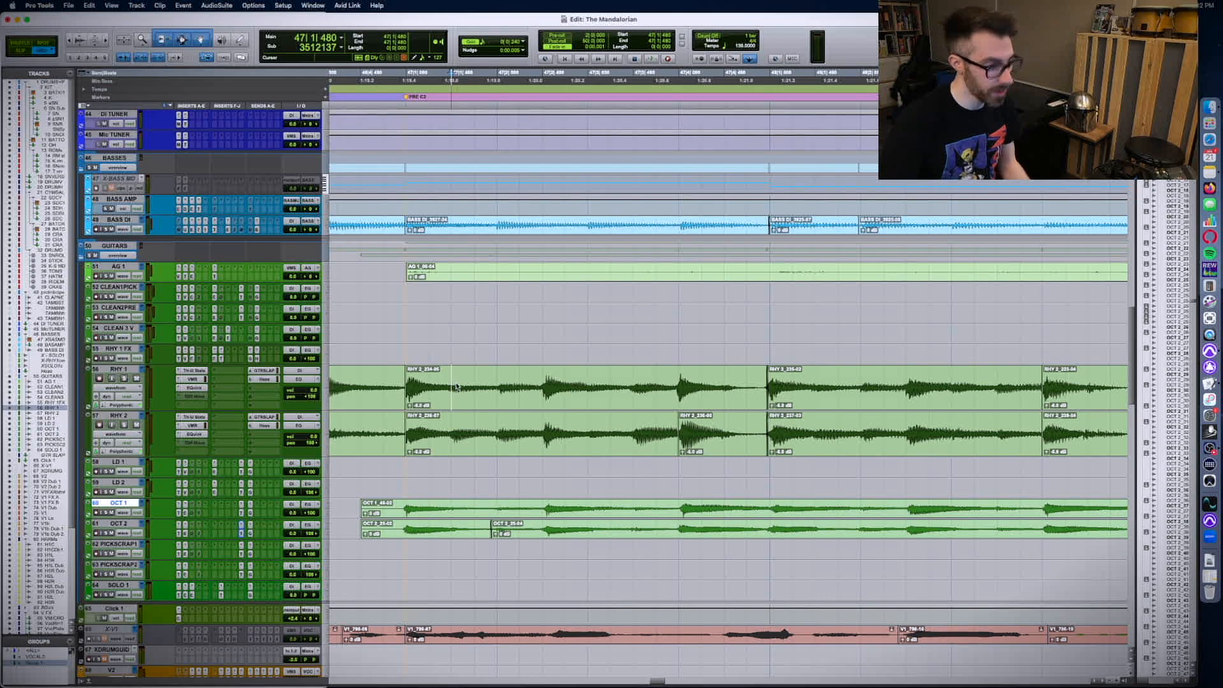
key(super+5)
click(1122, 449)
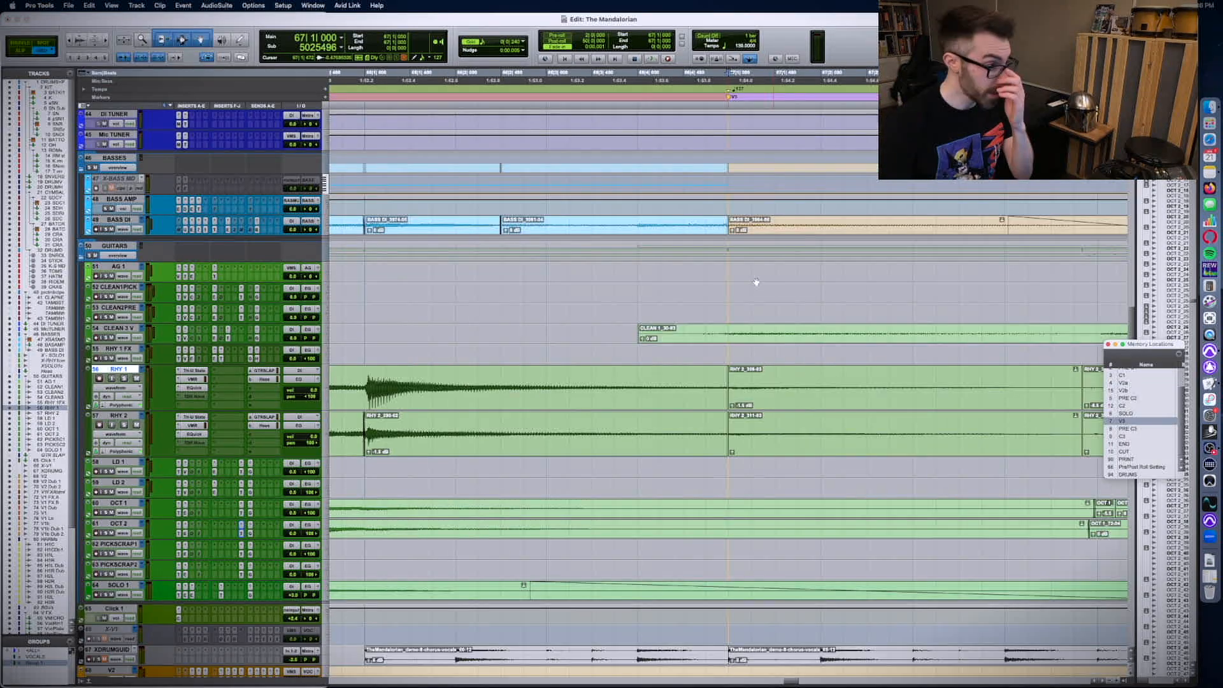
scroll(436, 242, right, 3)
scroll(435, 243, down, 10)
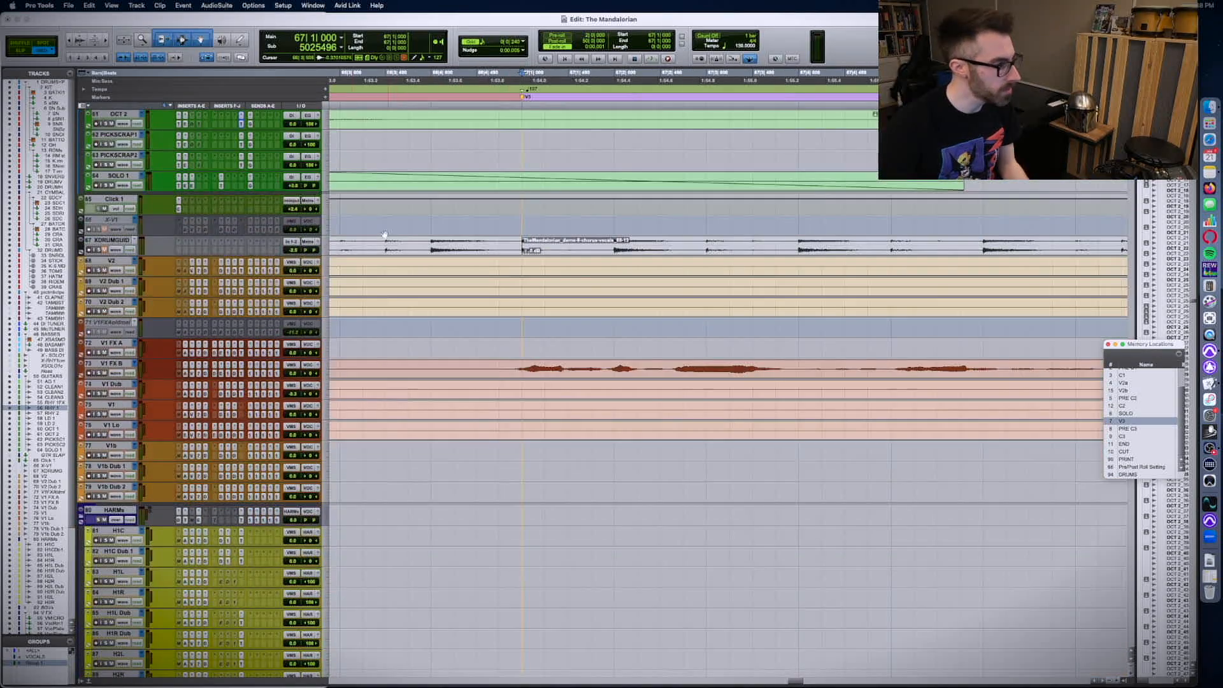
key(space)
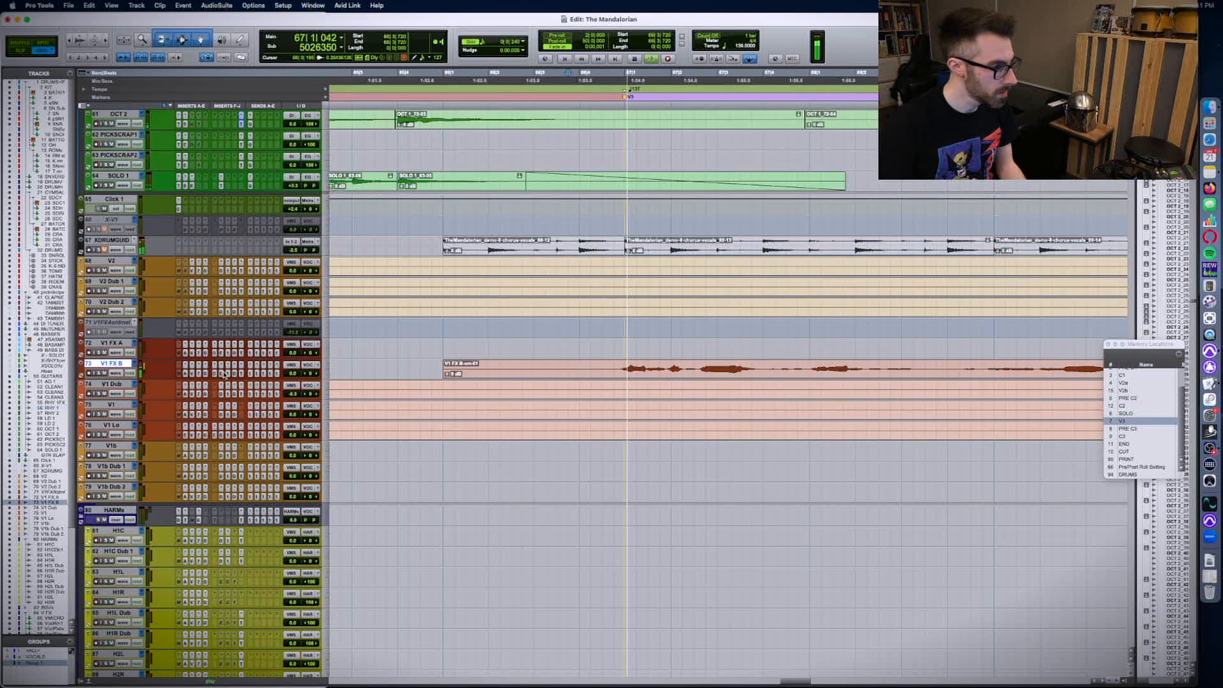
- Refine the V1 FX B vocal EQ by slightly easing the high-frequency cut and raising the high-pass filter to about 378 Hz
click(222, 366)
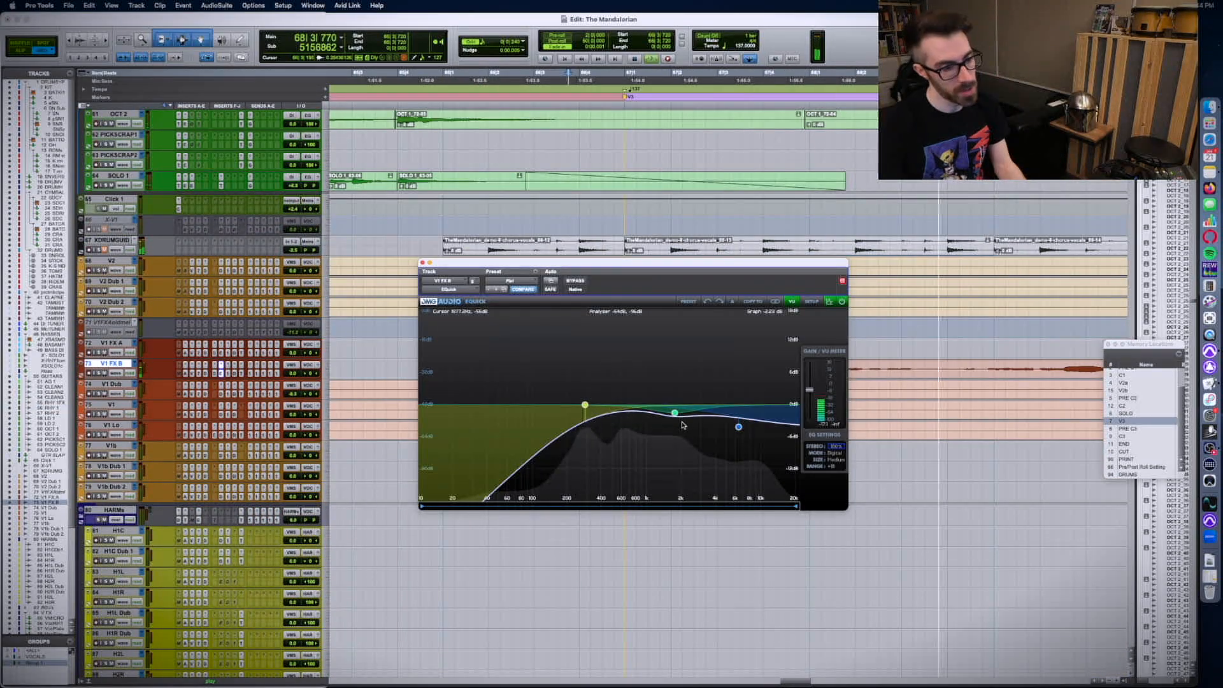
drag(675, 413, 674, 369)
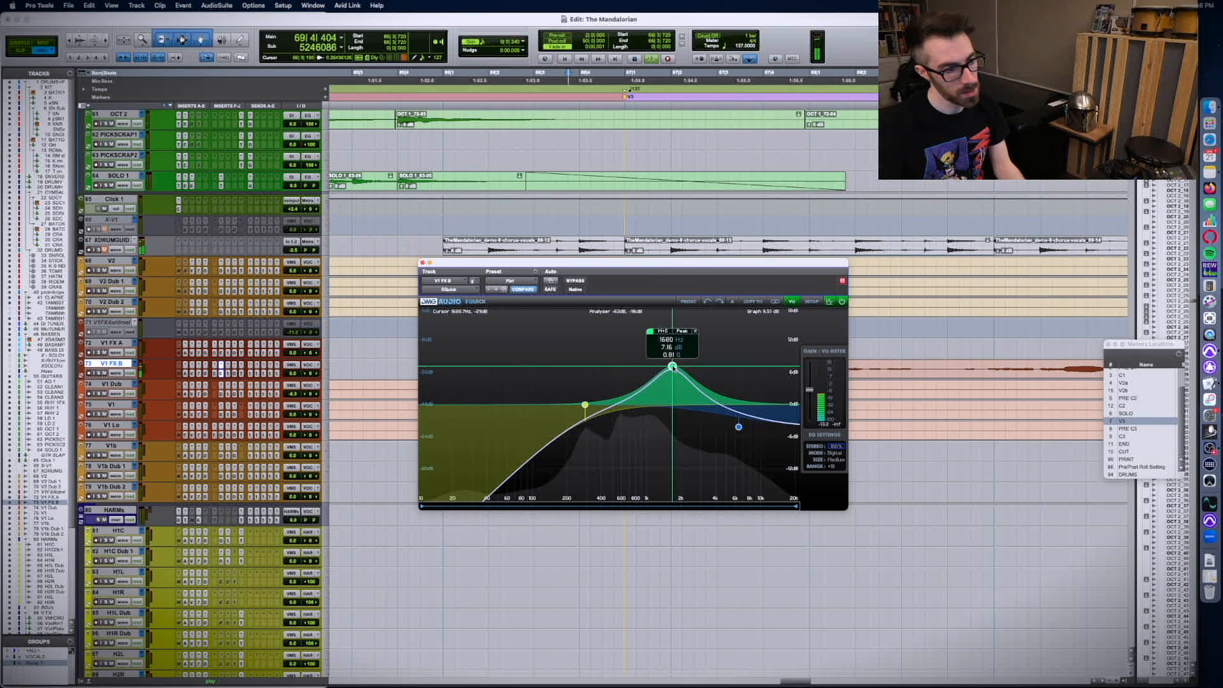
key(space)
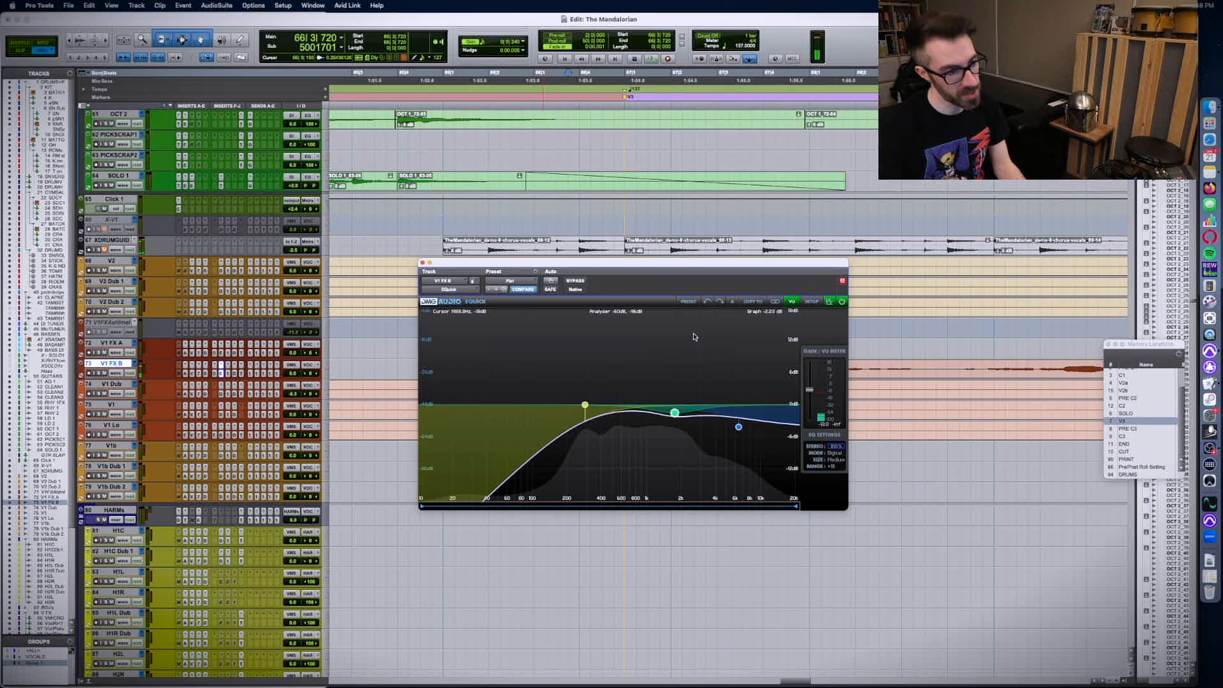
drag(741, 426, 741, 422)
mouse_move(586, 406)
mouse_down()
mouse_move(651, 404)
mouse_move(603, 406)
mouse_up()
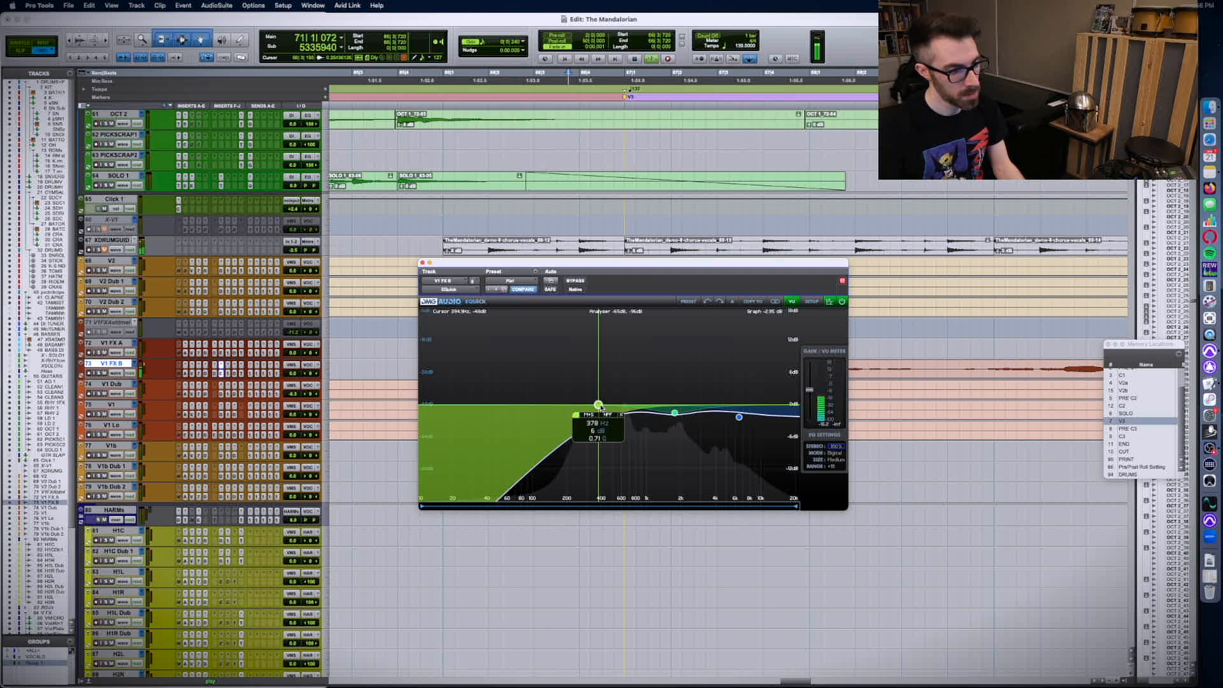
key(ctrl+alt+super+w)
key(space)
- Enlarge the V1 FX B track and tick off the "V3 vocals fx too much 2-3k" item in the mix notes
drag(274, 381, 274, 432)
key(super+Tab)
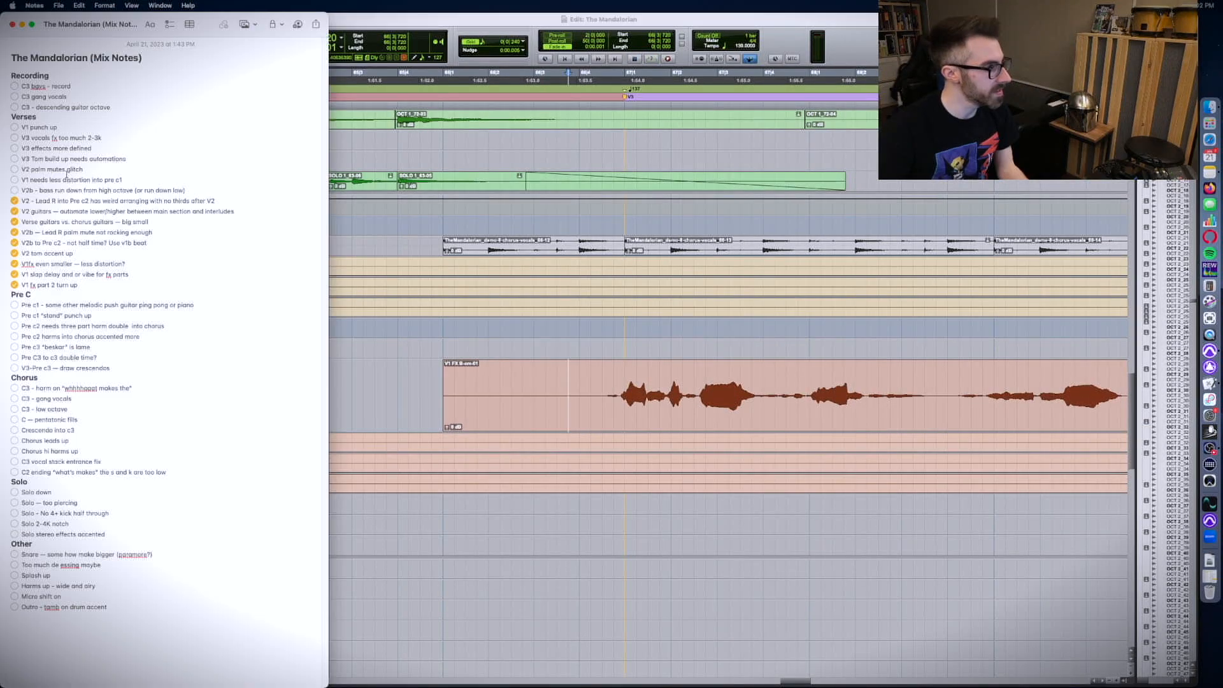
click(15, 137)
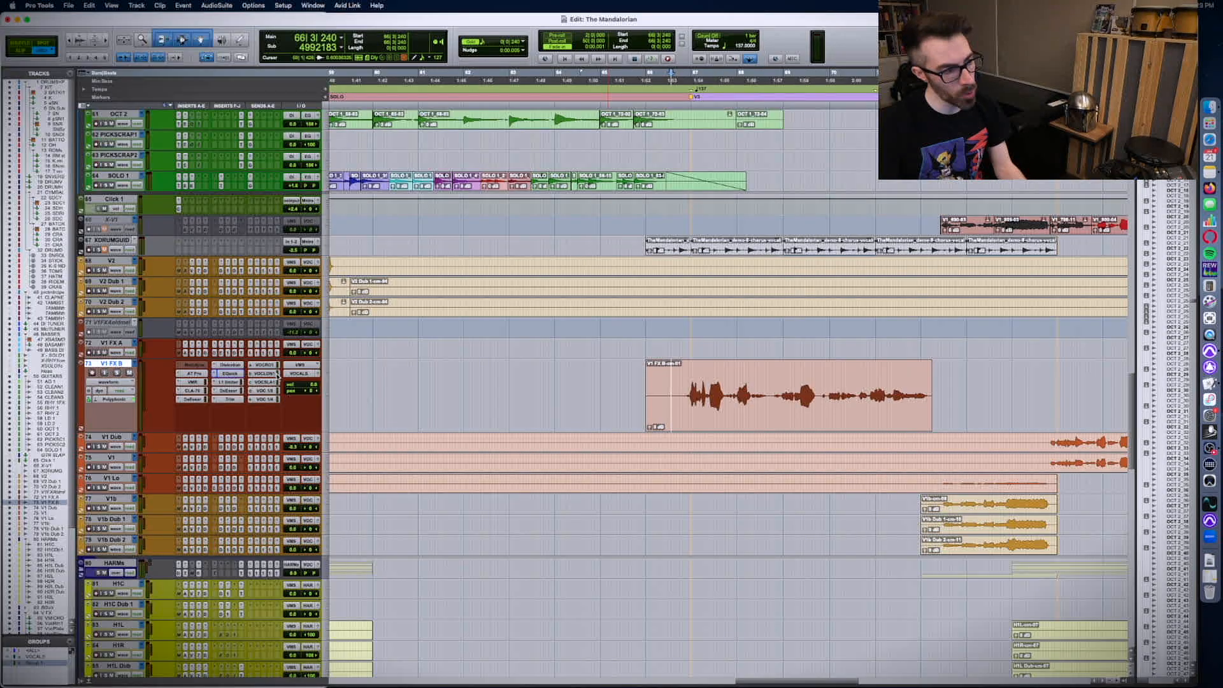
- Play the start of verse 3 and review the volume automation on the vocal effects returns
key(space)
scroll(637, 424, down, 15)
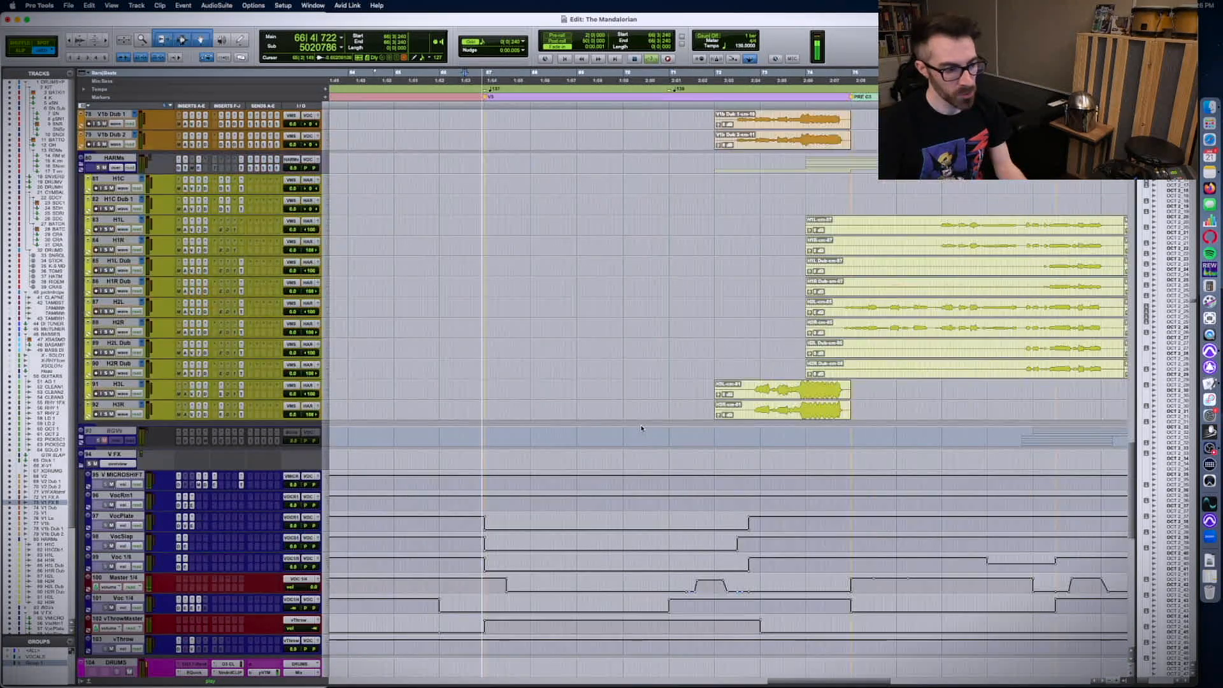
scroll(605, 423, up, 10)
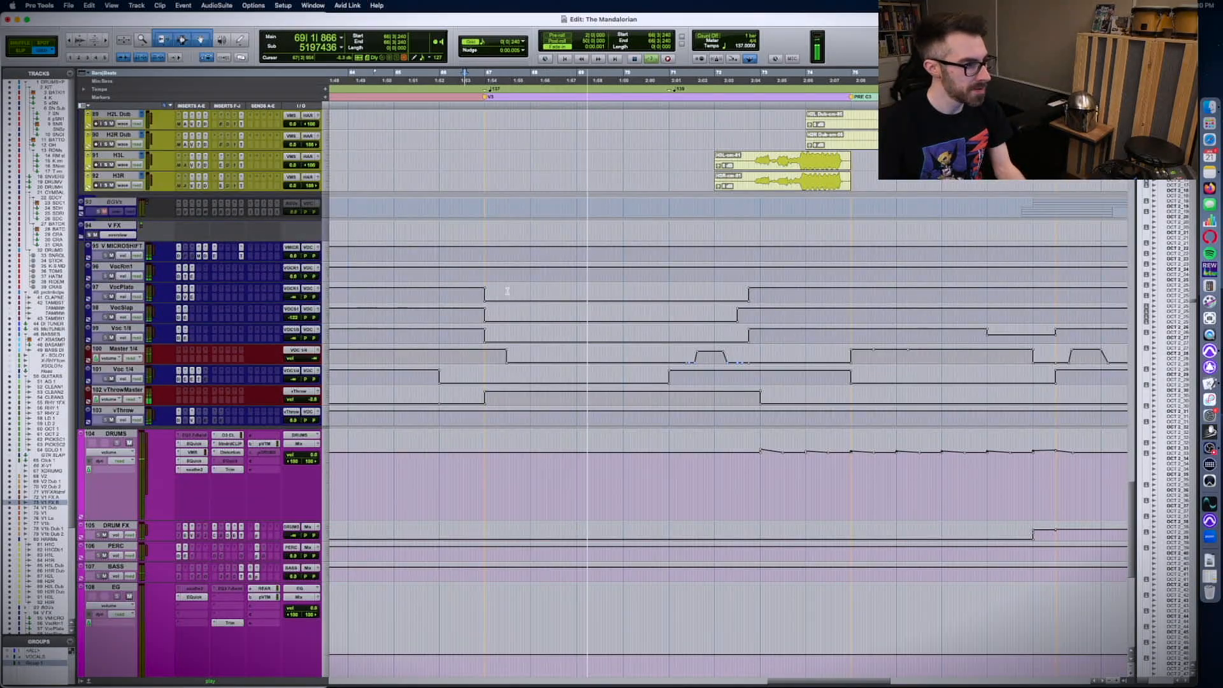
key(space)
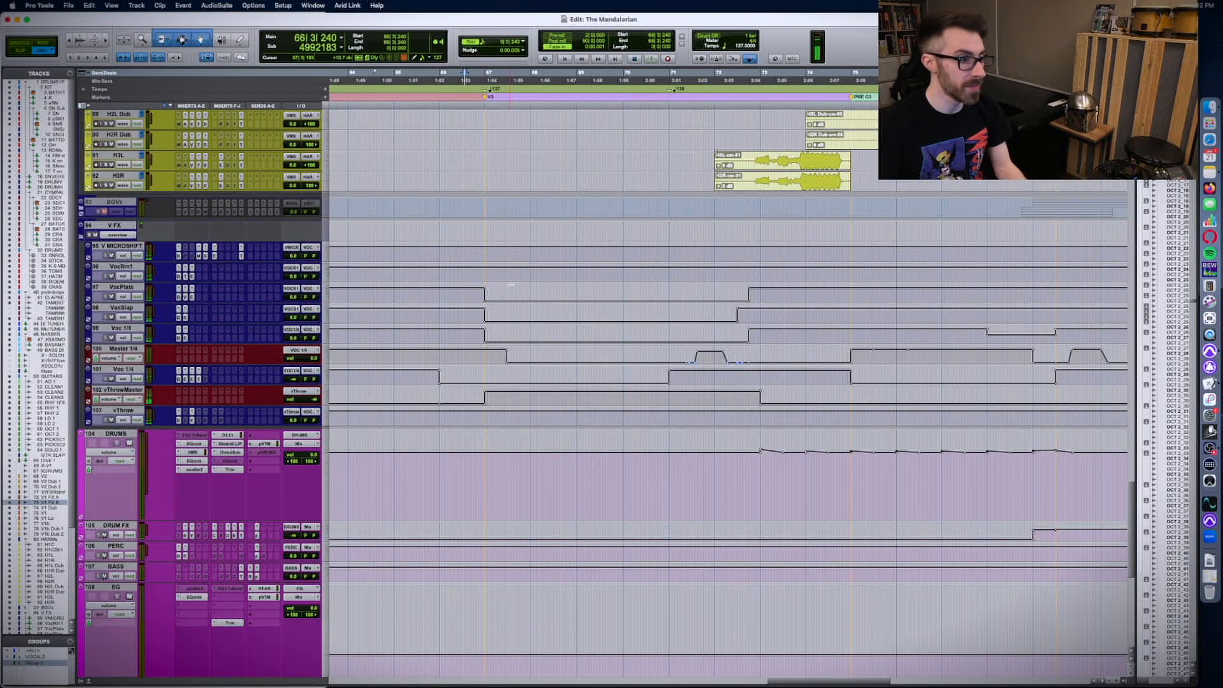
- Raise the VocPlate volume automation across verse 3 and balance it during playback
drag(513, 283, 516, 227)
key(space)
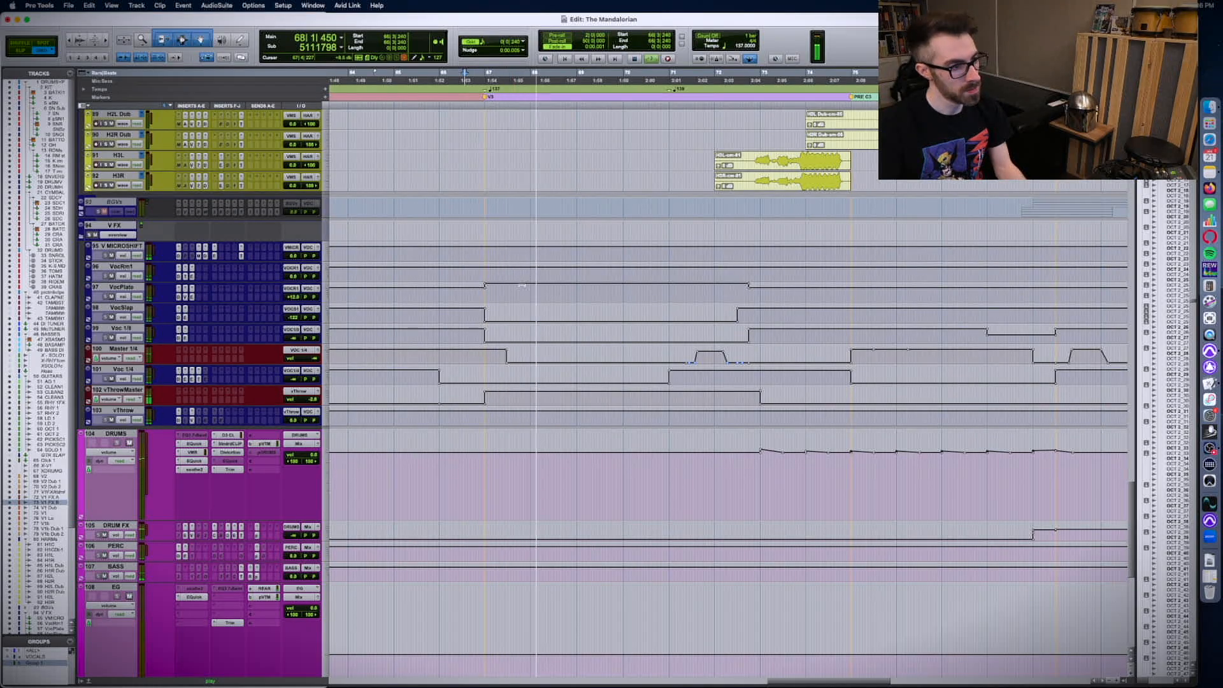
drag(522, 285, 522, 301)
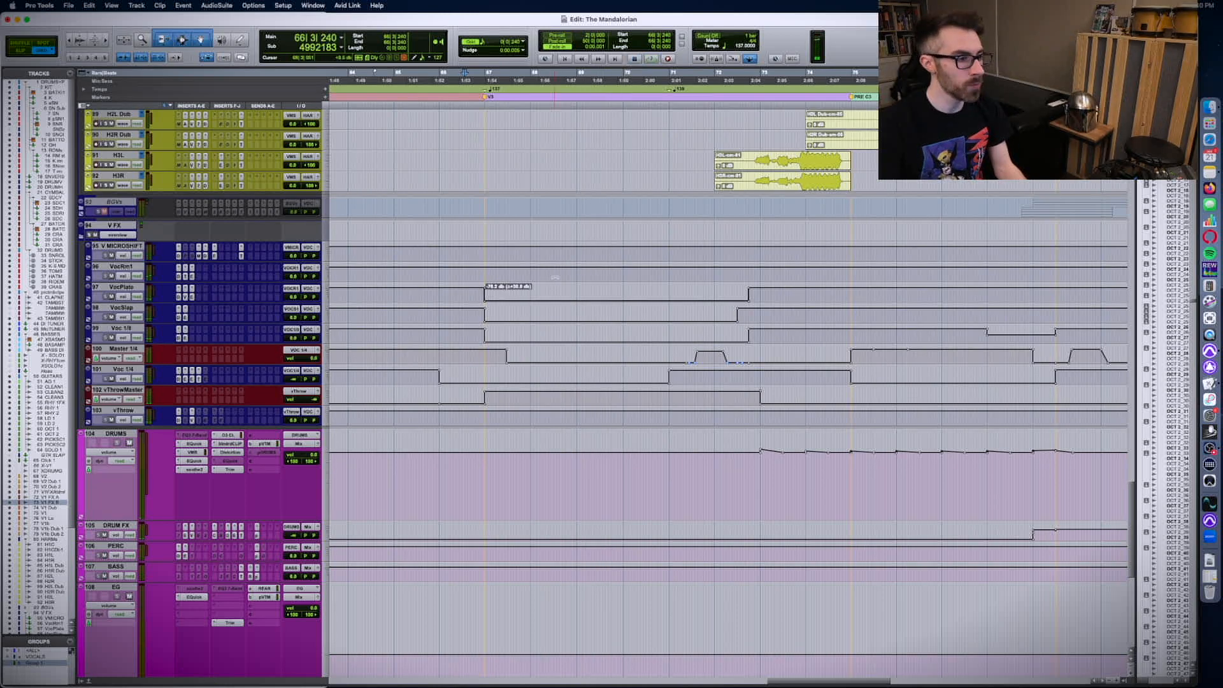
- Raise the VocRm1 volume automation slightly in verse 3 and fine-tune the VocSlap level while listening
drag(557, 267, 557, 260)
key(space)
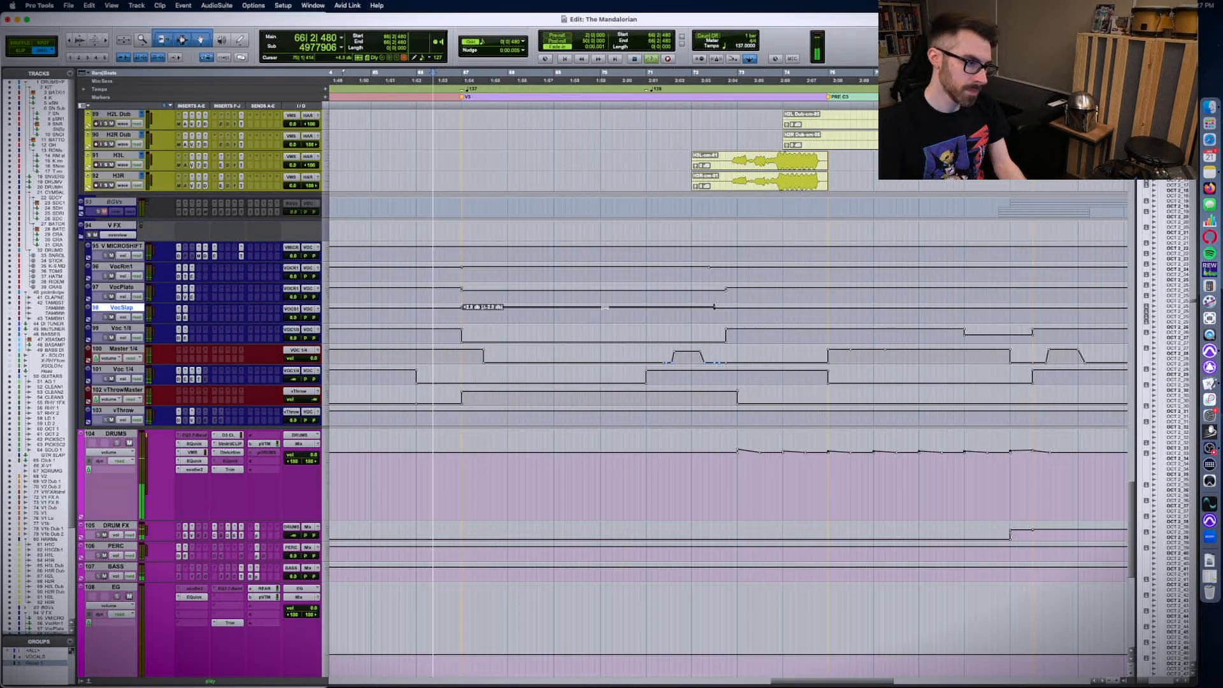
drag(605, 308, 605, 311)
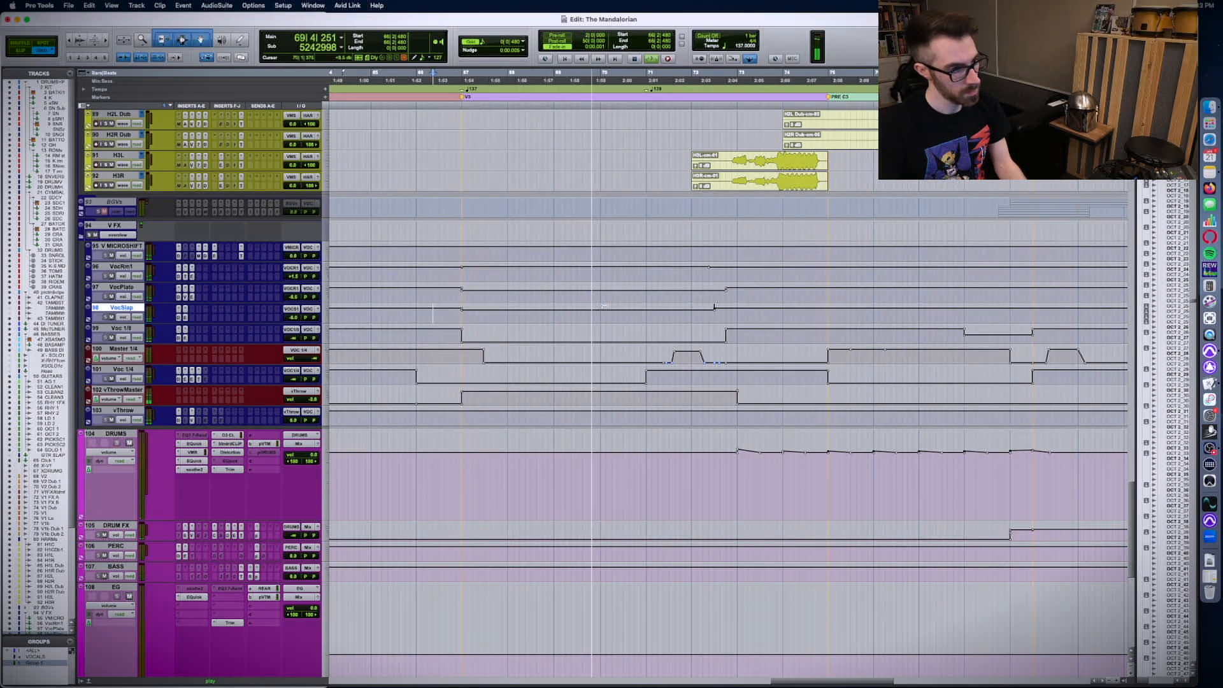
- Play verse 3 from bar 67 to check the rebalanced vocal effects returns
scroll(478, 383, down, 5)
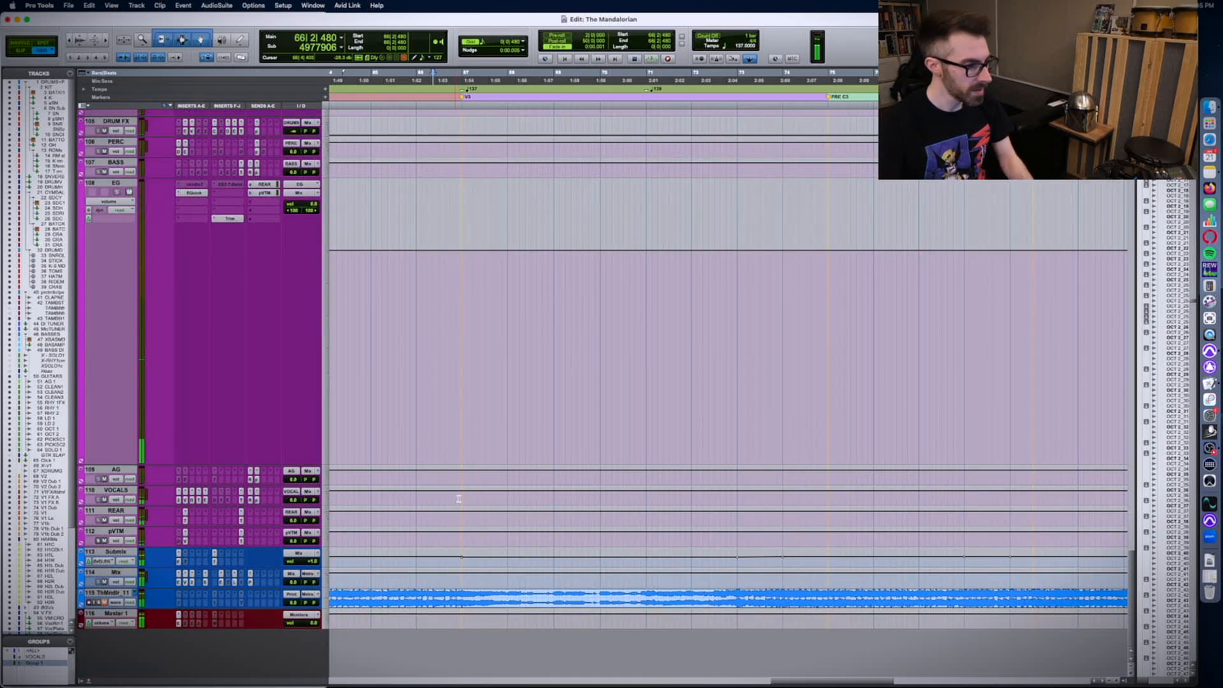
scroll(465, 347, up, 5)
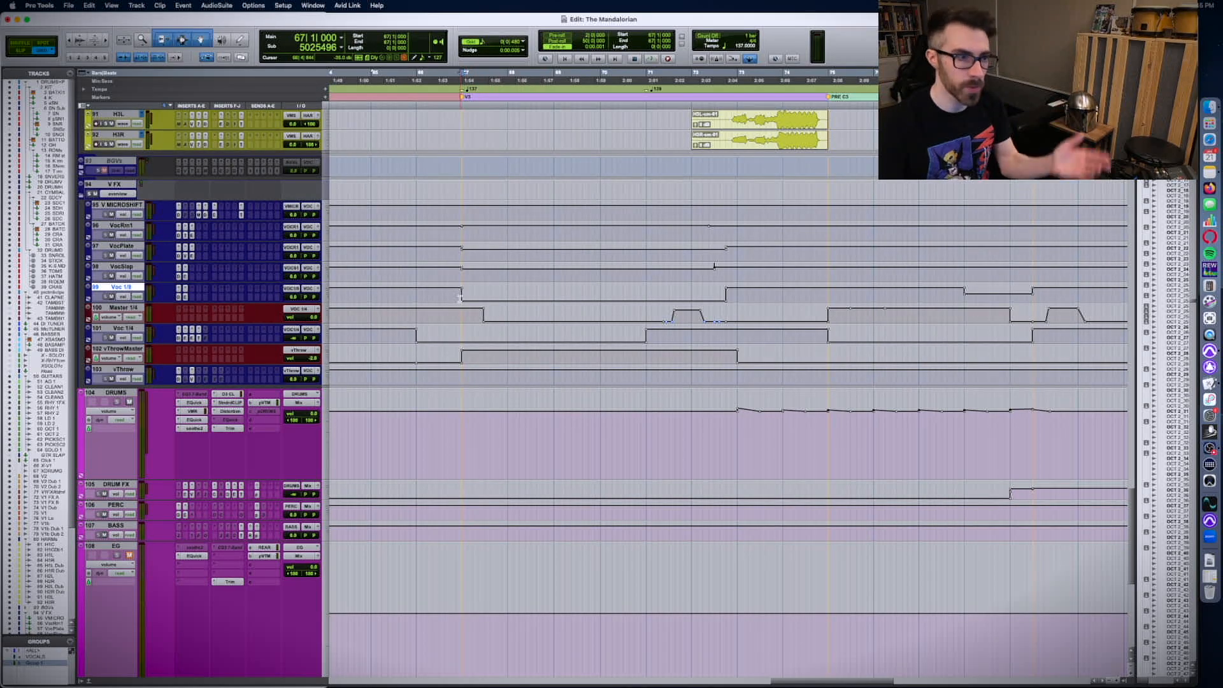
key(space)
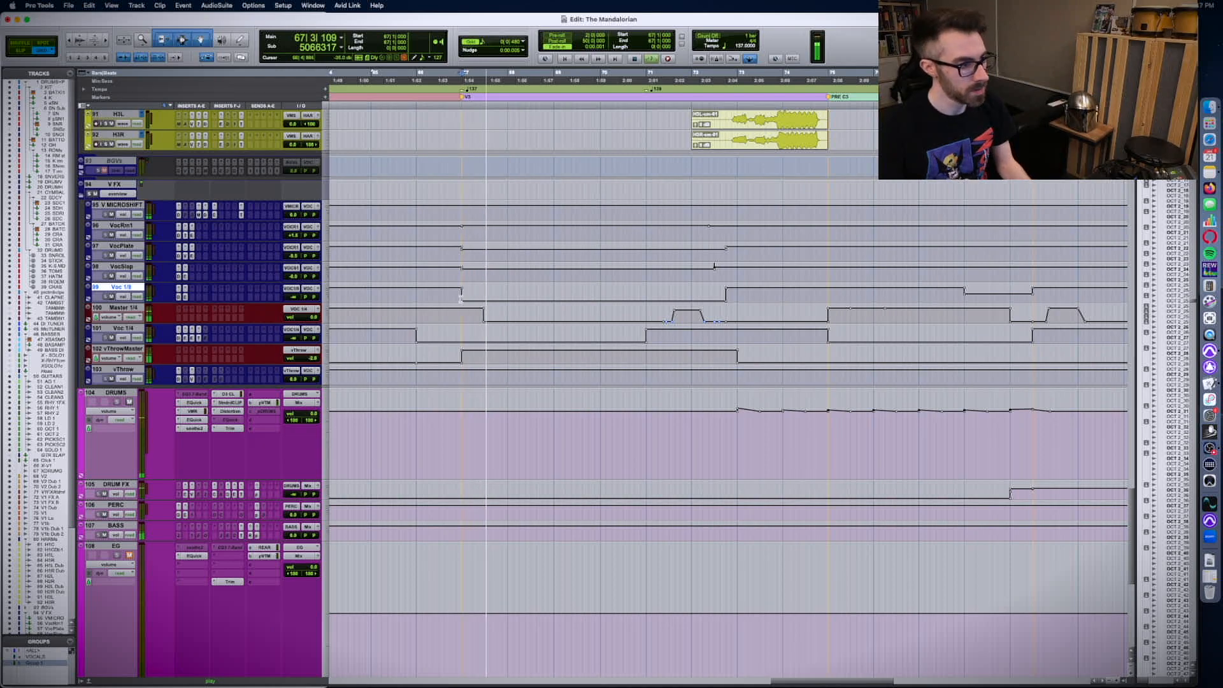
- Play verse 3 from bar 67 across the VocPlate, VocSlap and Voc 1/8 lanes and review the vocal tracks
drag(472, 281, 469, 253)
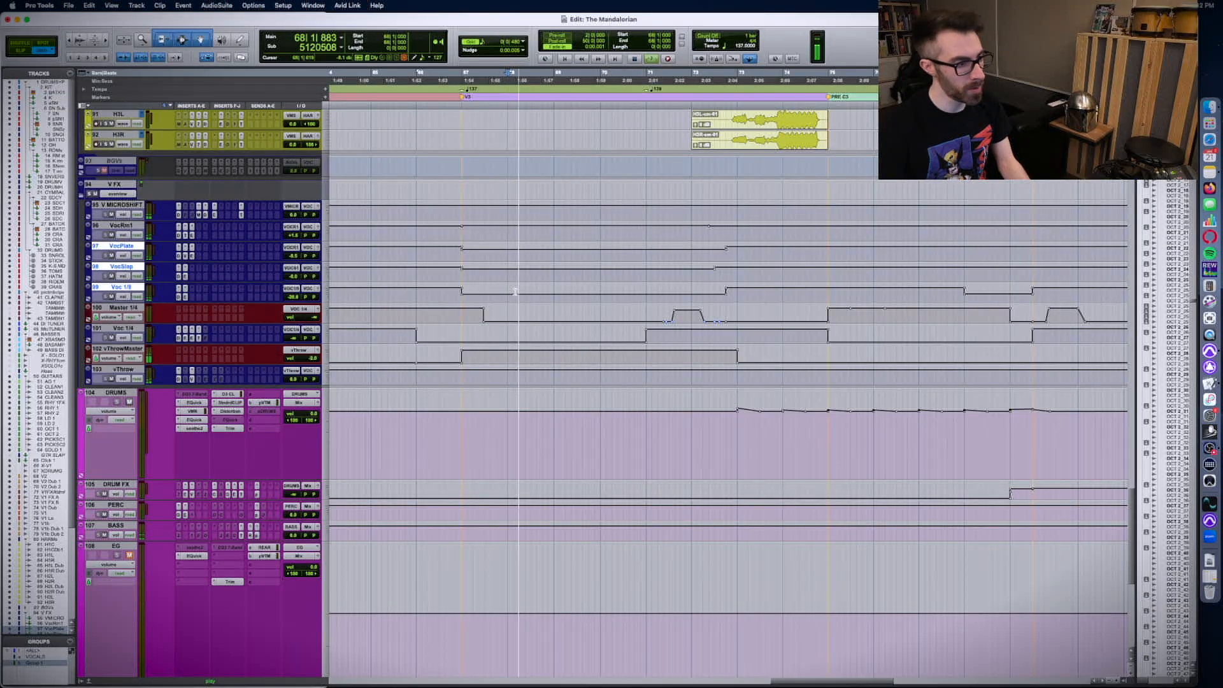
scroll(515, 292, up, 2)
scroll(515, 292, up, 15)
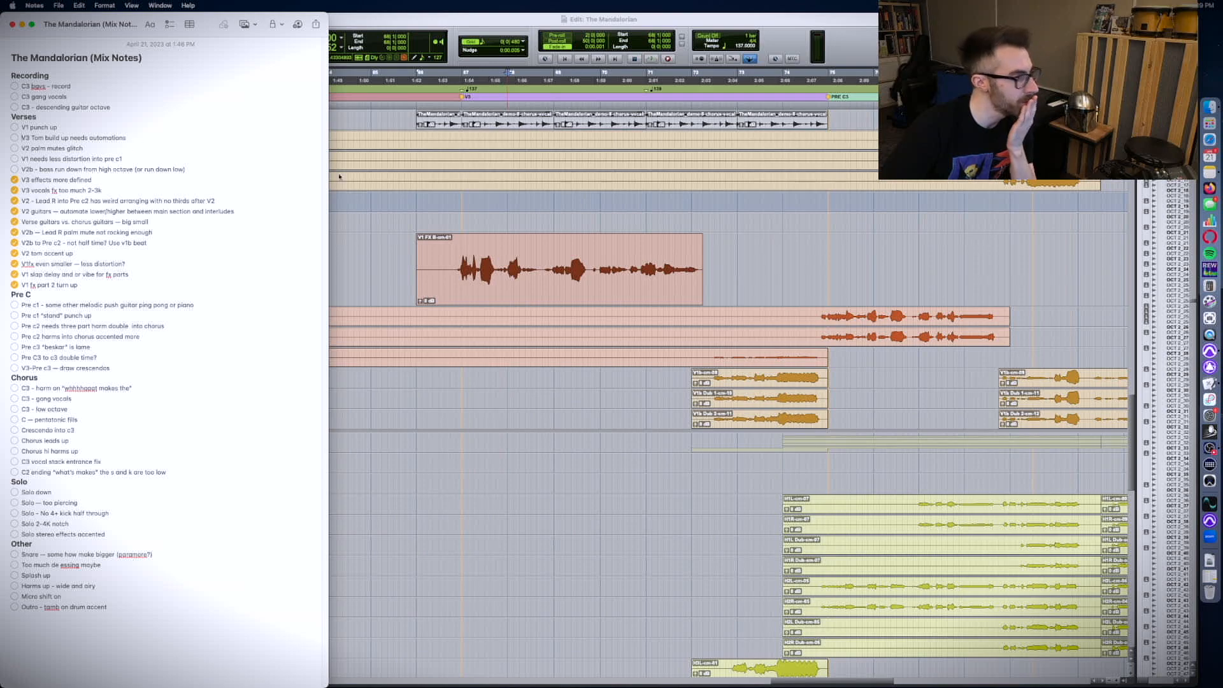
- Return to Pro Tools and play bars 71 to 74, examining the tracks around the tom build-up into Pre C3
click(495, 247)
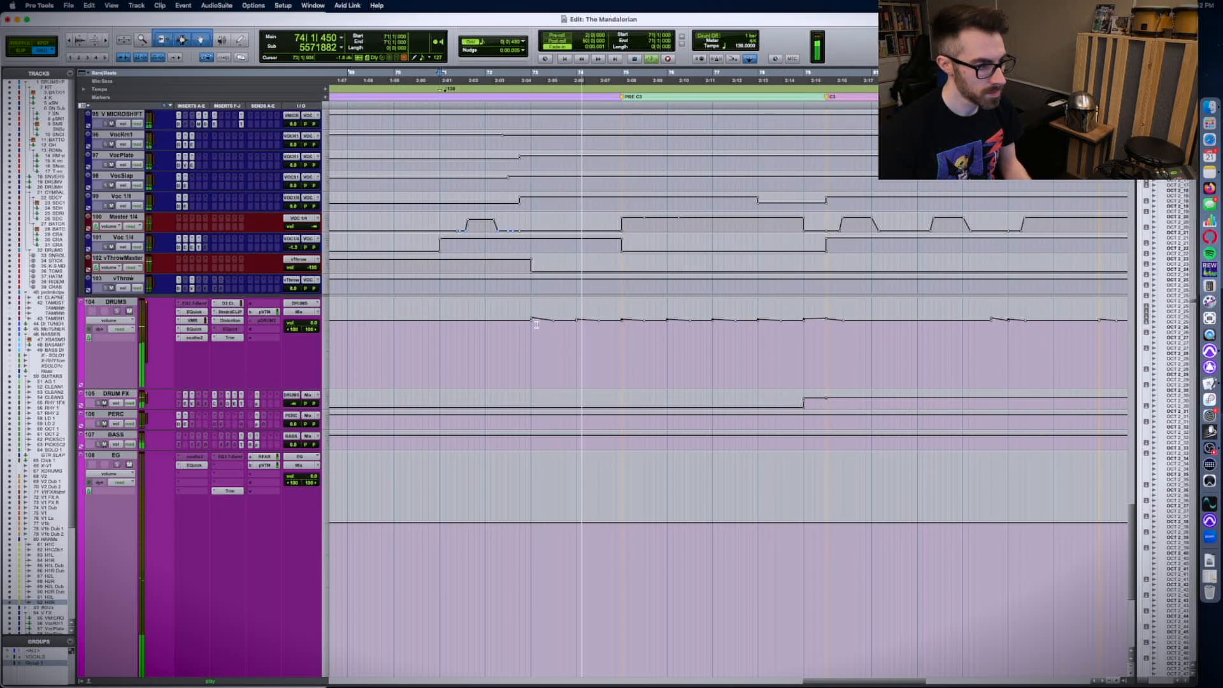
scroll(539, 324, up, 15)
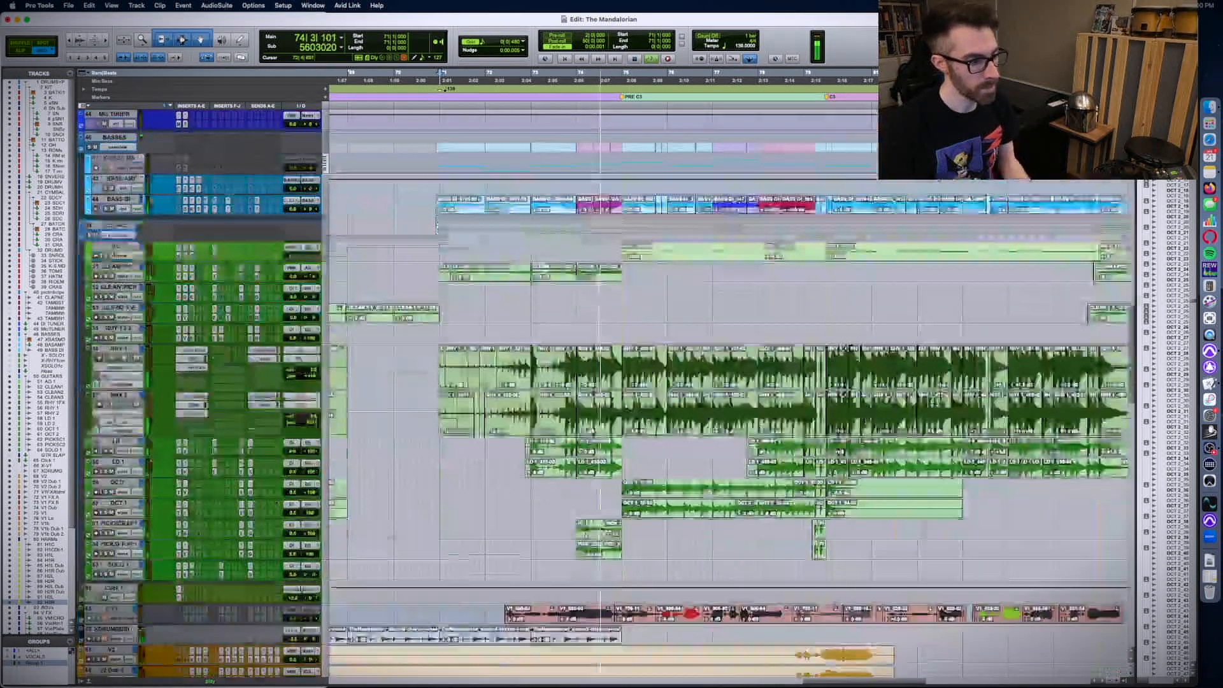
key(space)
key(space)
key(t)
scroll(528, 376, right, 10)
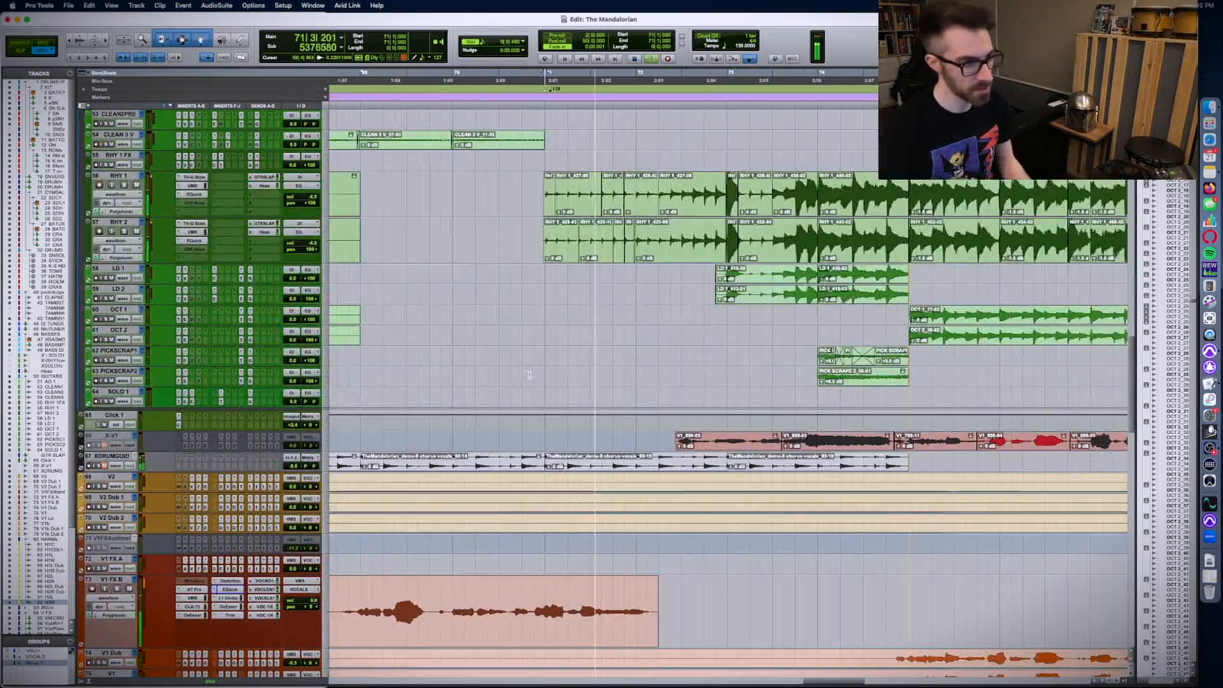
scroll(529, 375, left, 10)
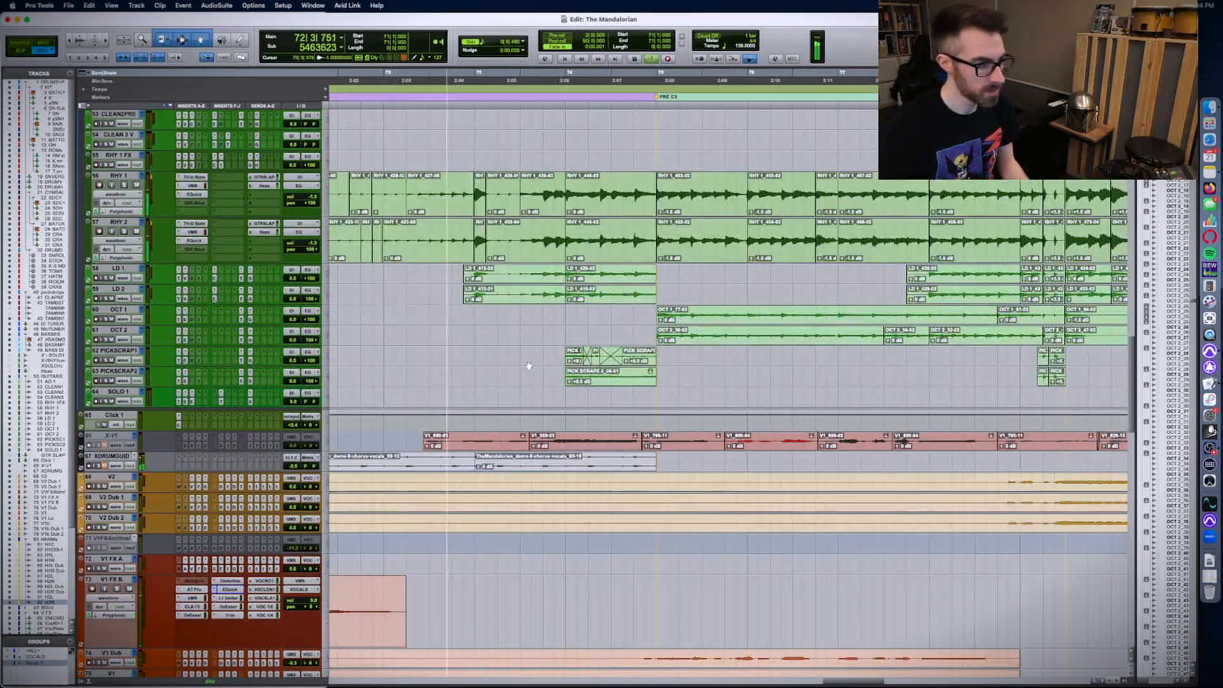
- Draw a rising volume automation ramp on the DRUMS track from bar 72 to 73 and lower its starting point
scroll(529, 366, down, 15)
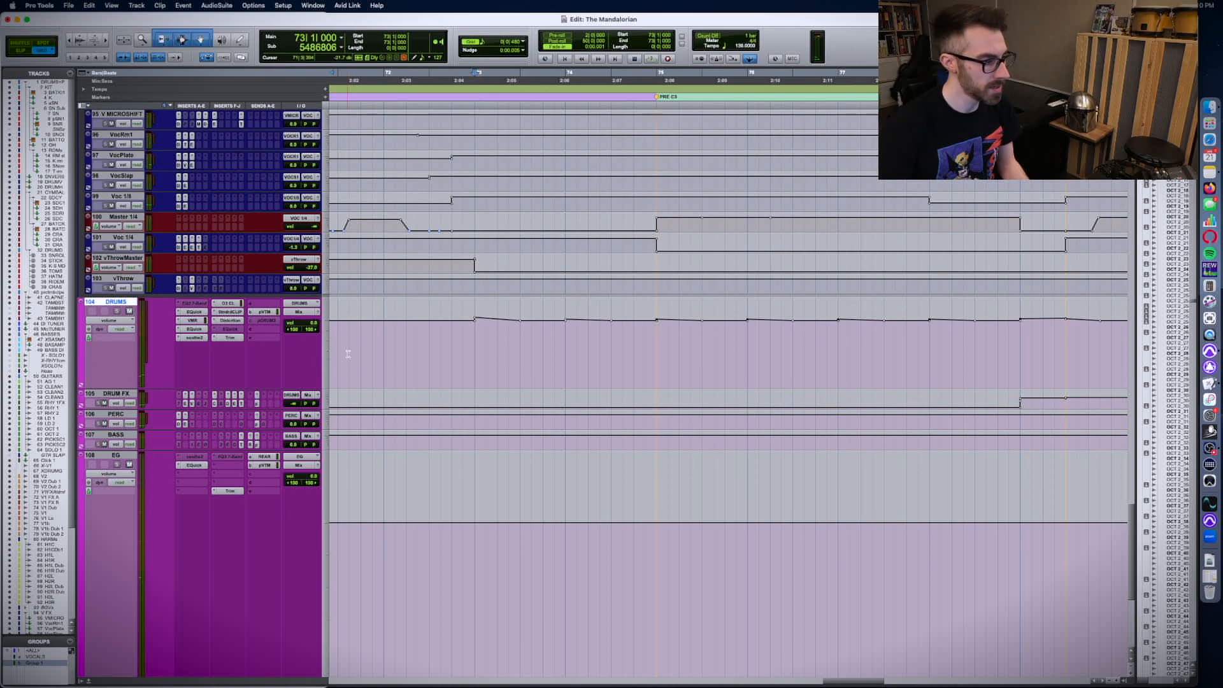
scroll(515, 429, down, 1)
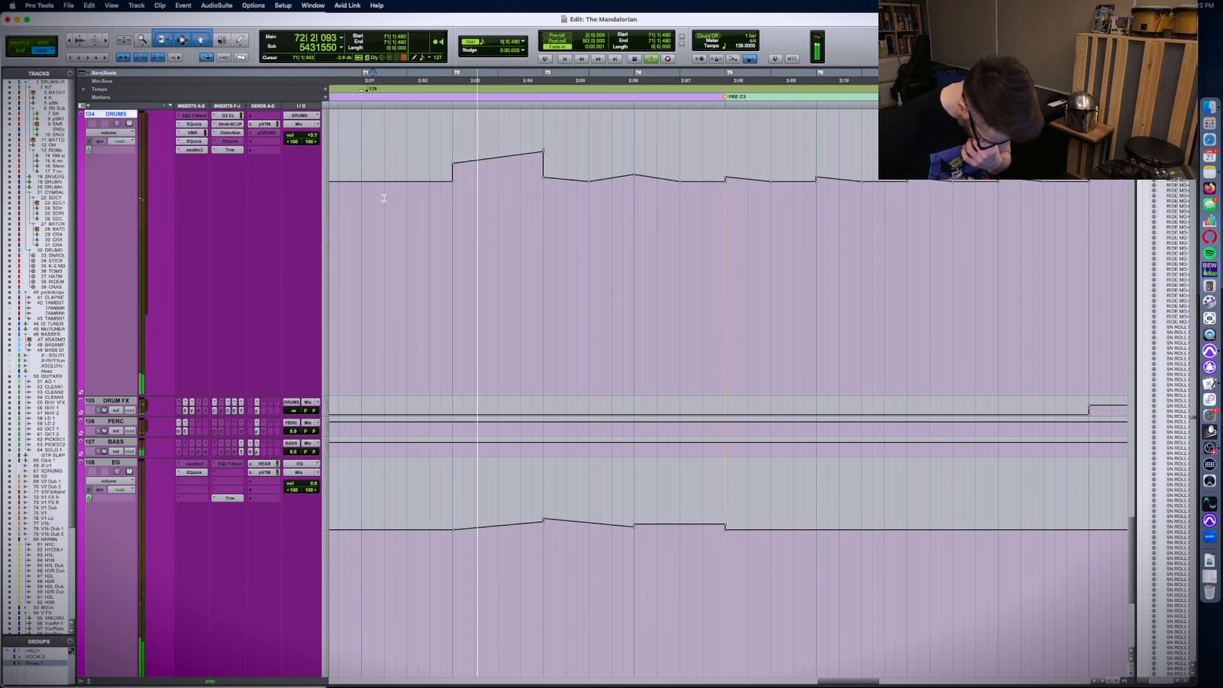
drag(453, 185, 542, 205)
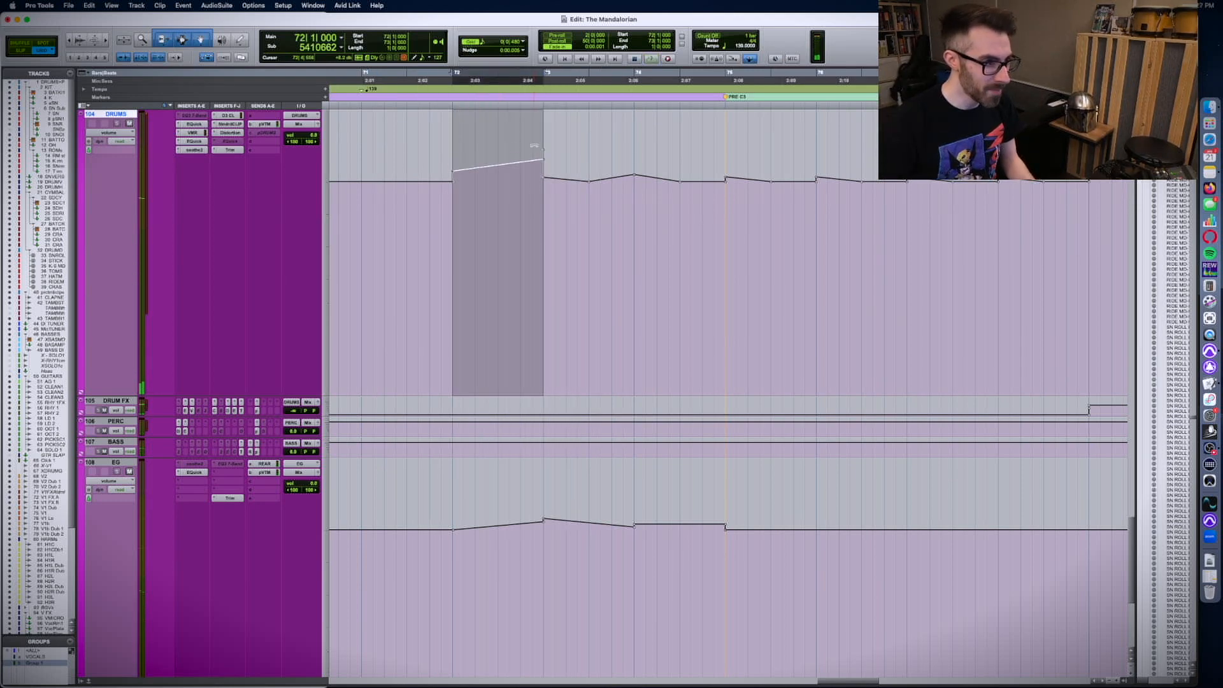
click(349, 201)
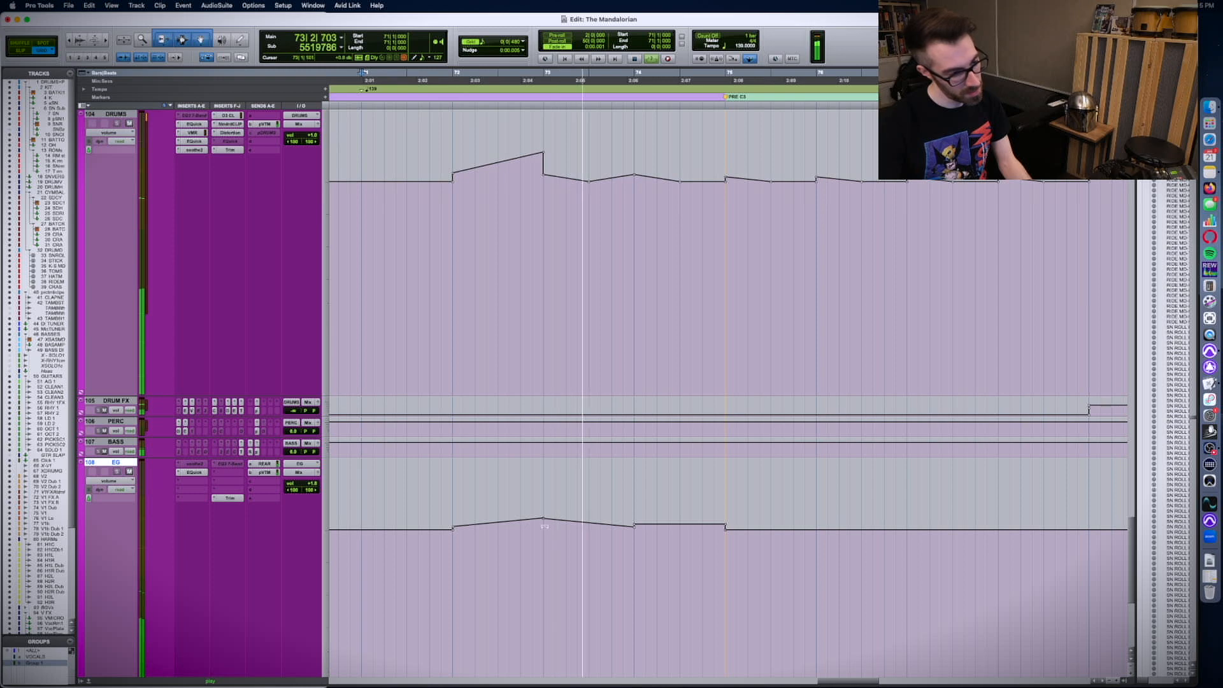
- Adjust the EG volume automation ramp between bars 72 and 73 and audition the build-up
drag(540, 538, 441, 539)
shift+click(453, 557)
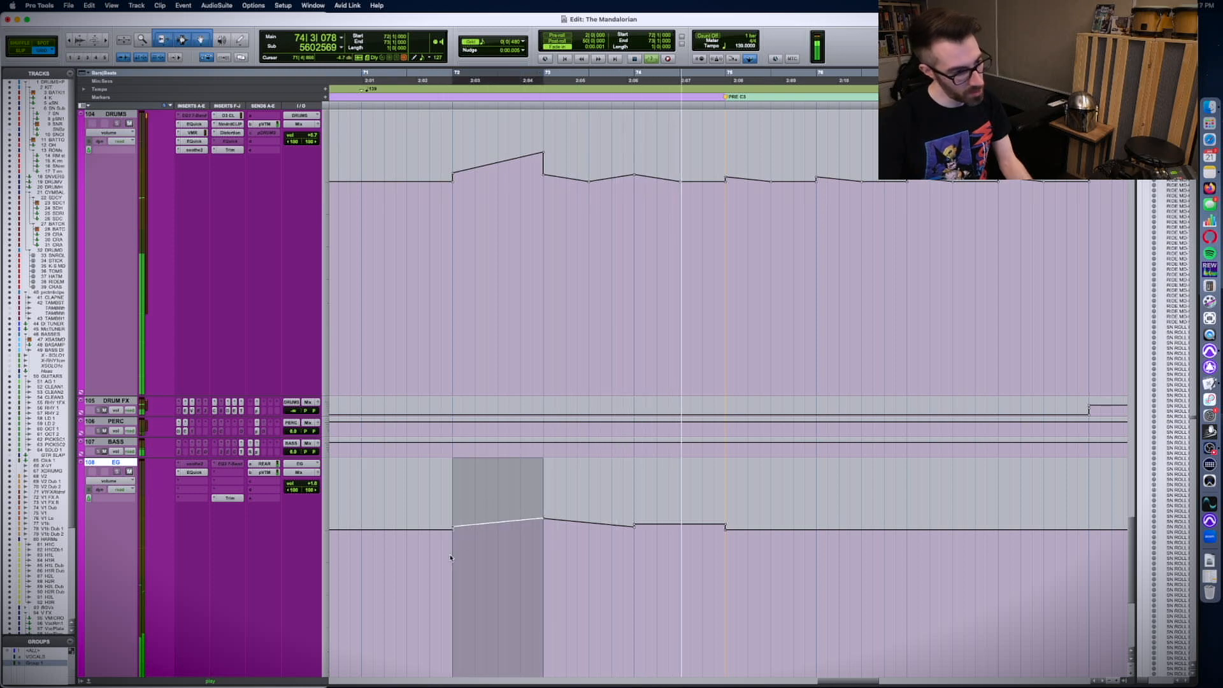
key(space)
drag(472, 498, 473, 500)
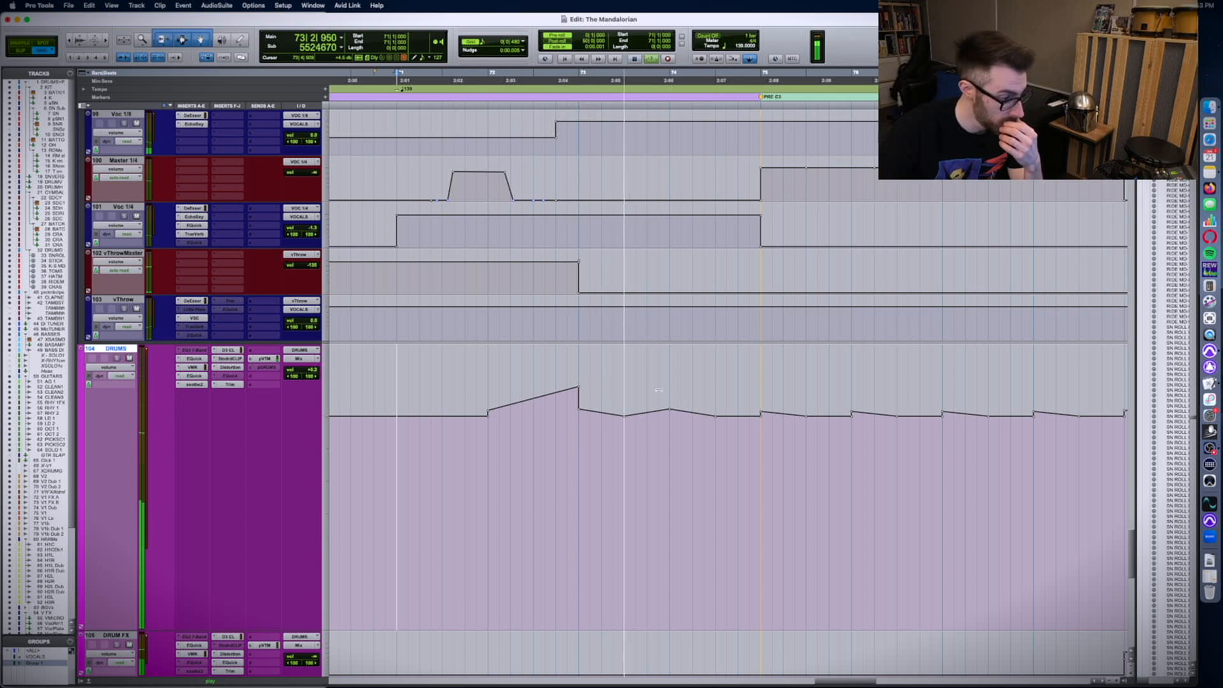
- Raise the DRUM HALL volume automation from bar 73 to just past bar 75
scroll(604, 400, up, 2)
scroll(604, 400, up, 20)
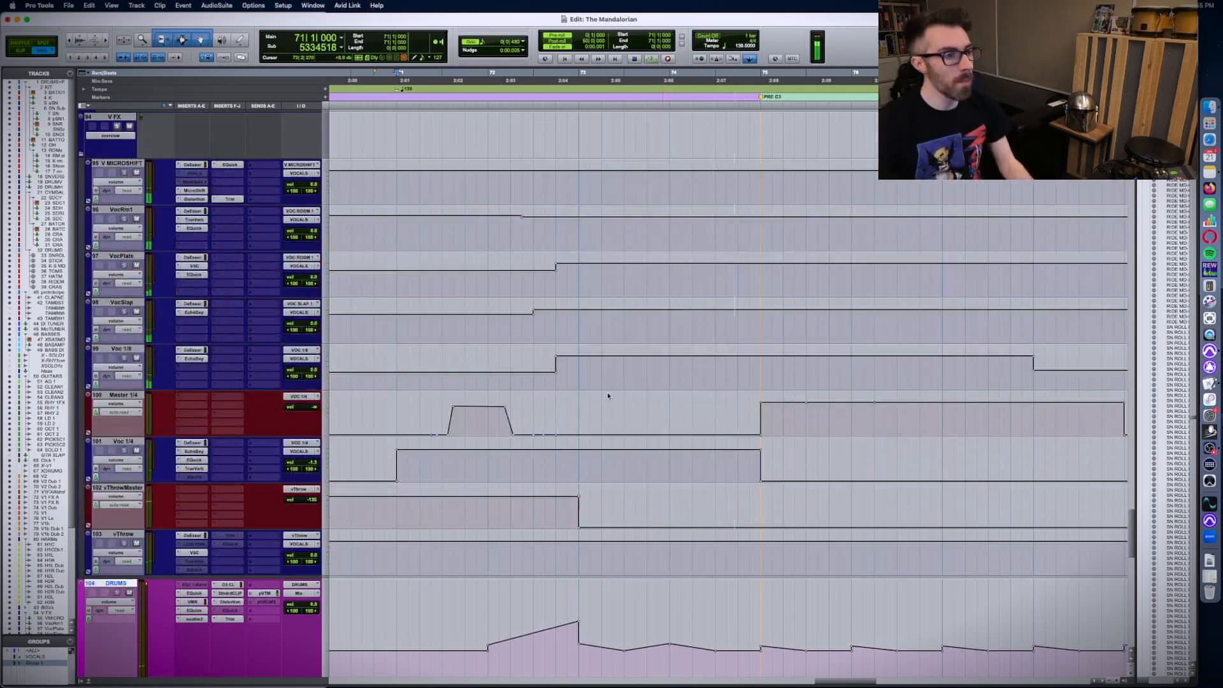
key(space)
scroll(608, 395, up, 10)
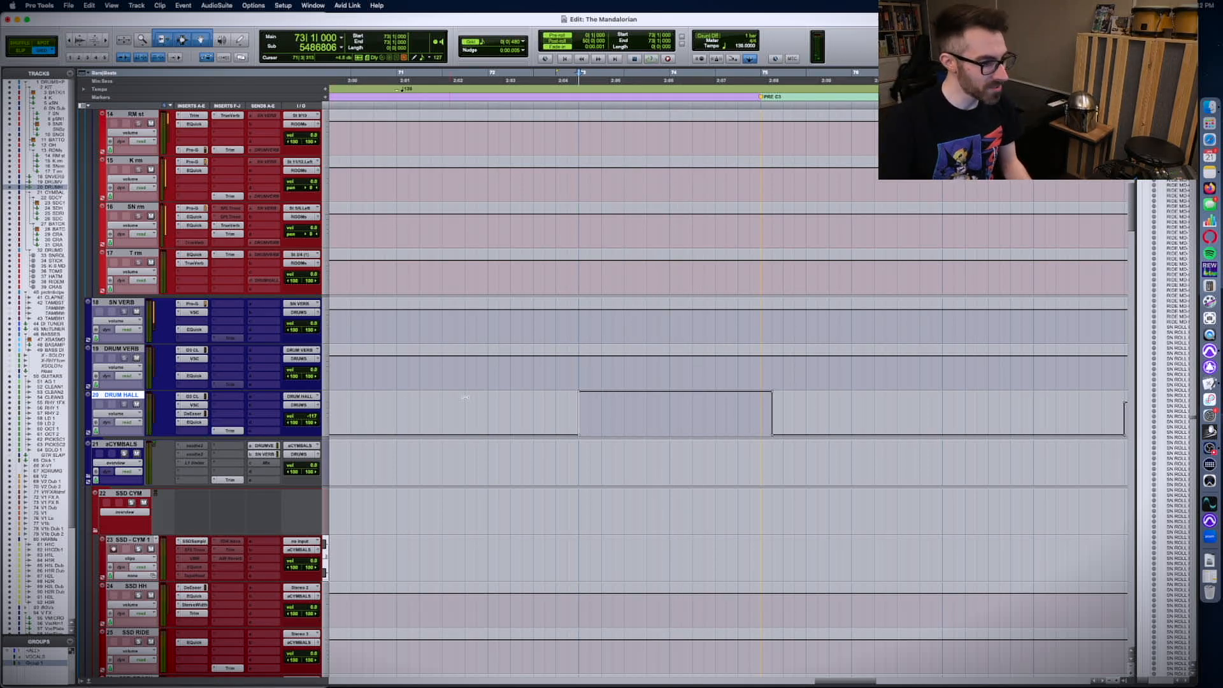
- Add a master fader for the DRUM HALL bus and name it DRUM HALL MASTER
key(super+shift+n)
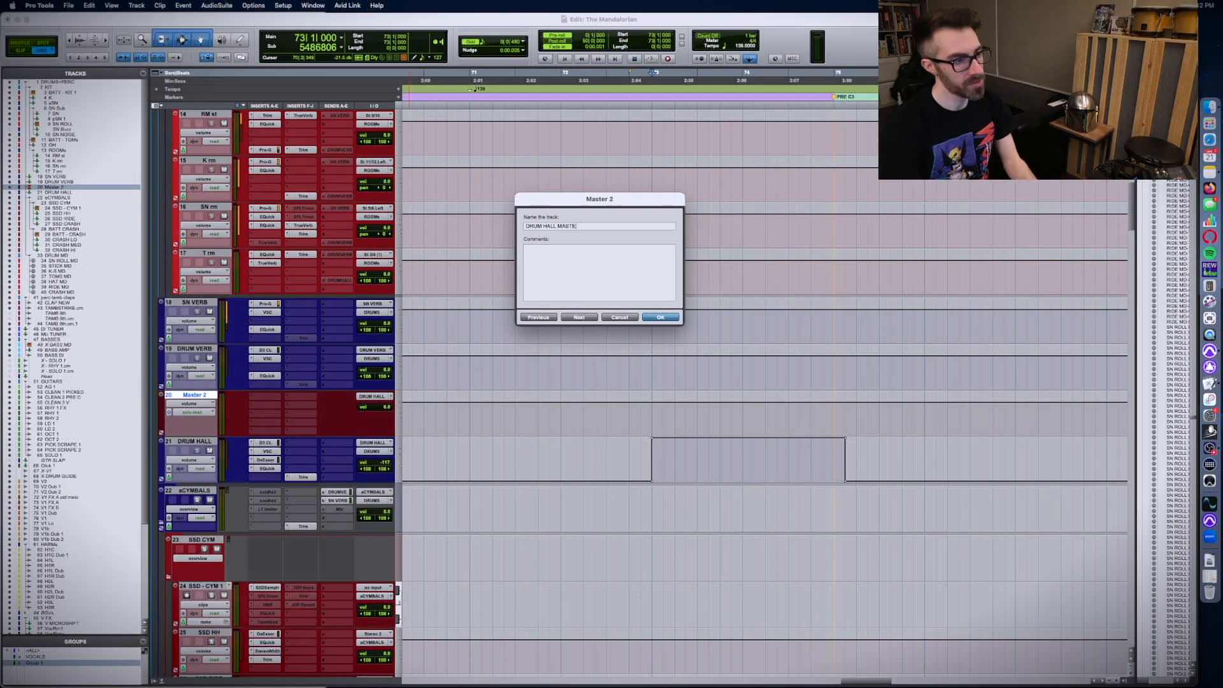
text(R)
key(Return)
- Boost the DRUM HALL MASTER volume automation to +12 dB at bar 73, and cut it to minimum from 73|1|480 to bar 75
key(space)
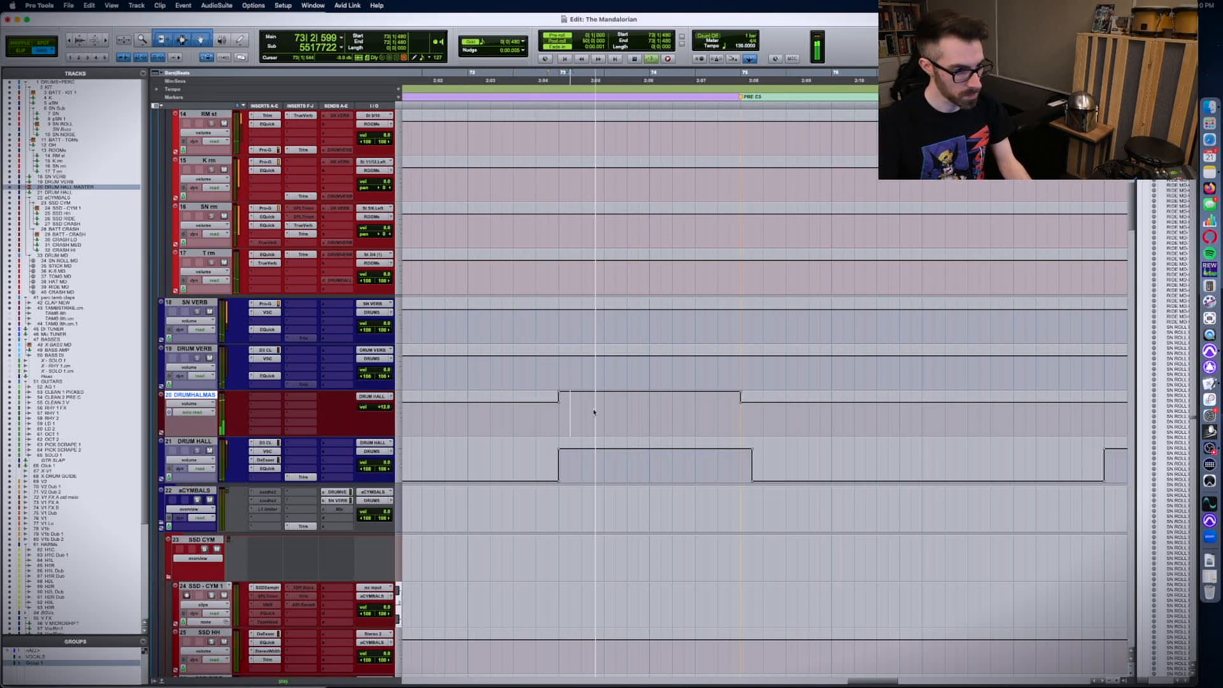
drag(573, 412, 741, 413)
drag(666, 425, 665, 445)
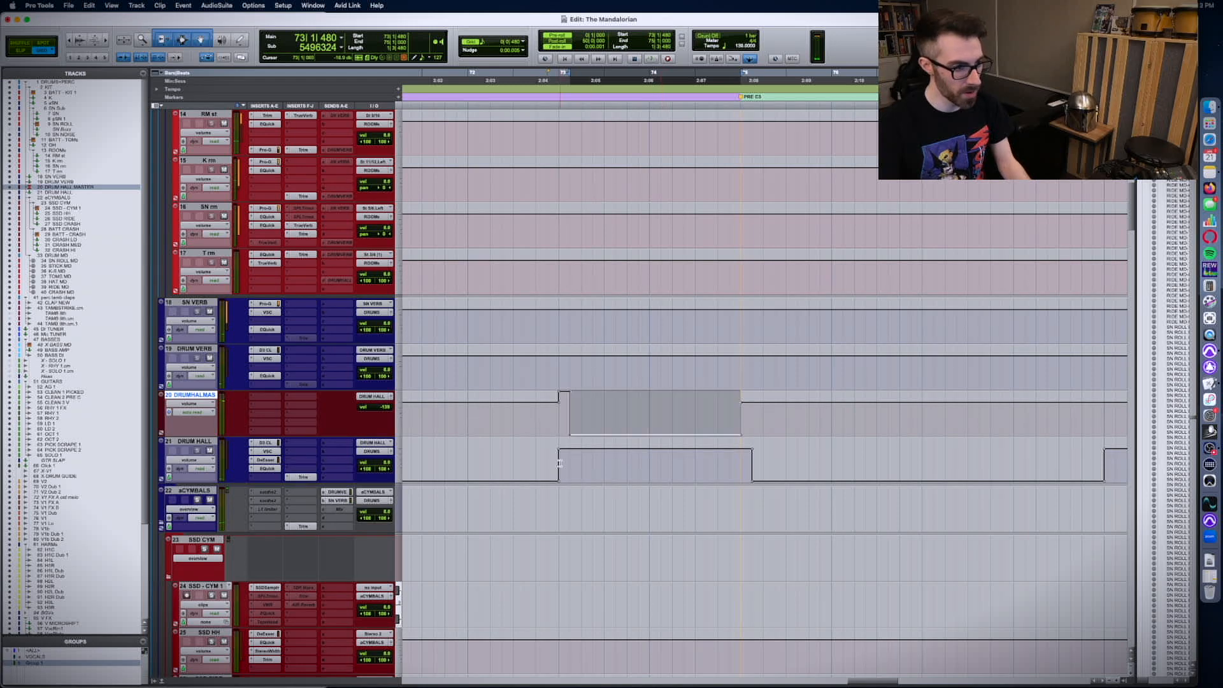
key(space)
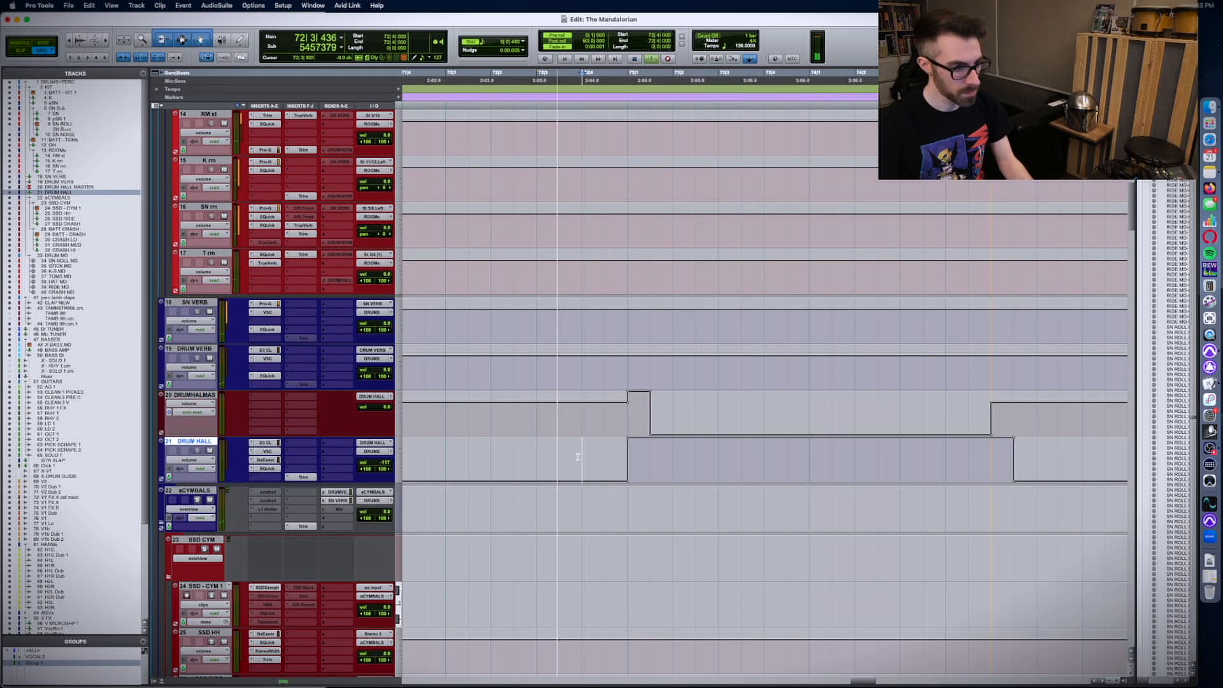
scroll(577, 457, right, 3)
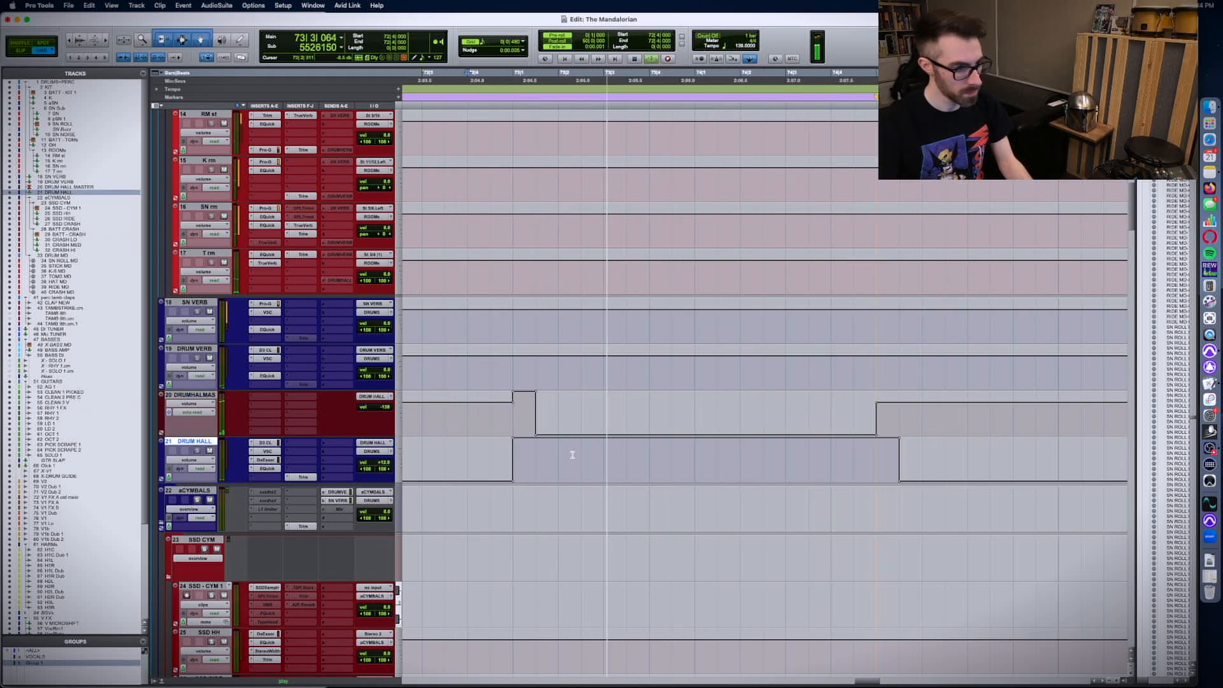
- Paste the DRUM HALL and DRUM HALL MASTER volume automation around the start of V2a near bar 31 and audition it
key(r)
key(space)
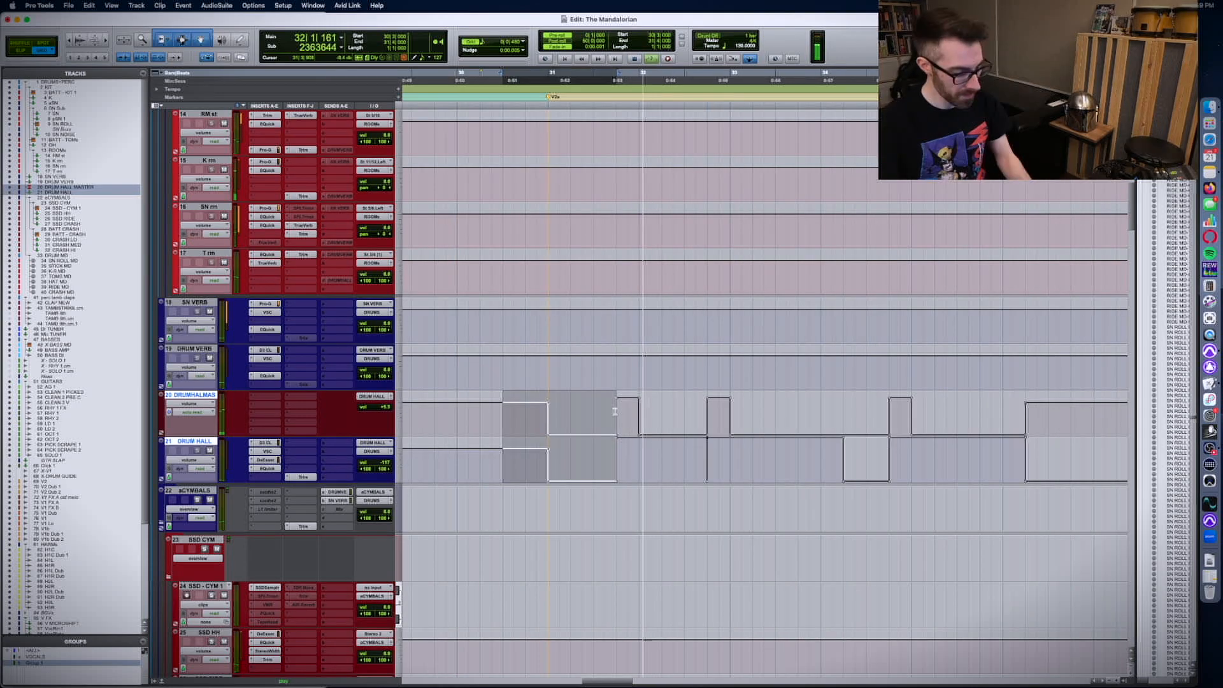
key(super+v)
key(space)
click(437, 417)
key(space)
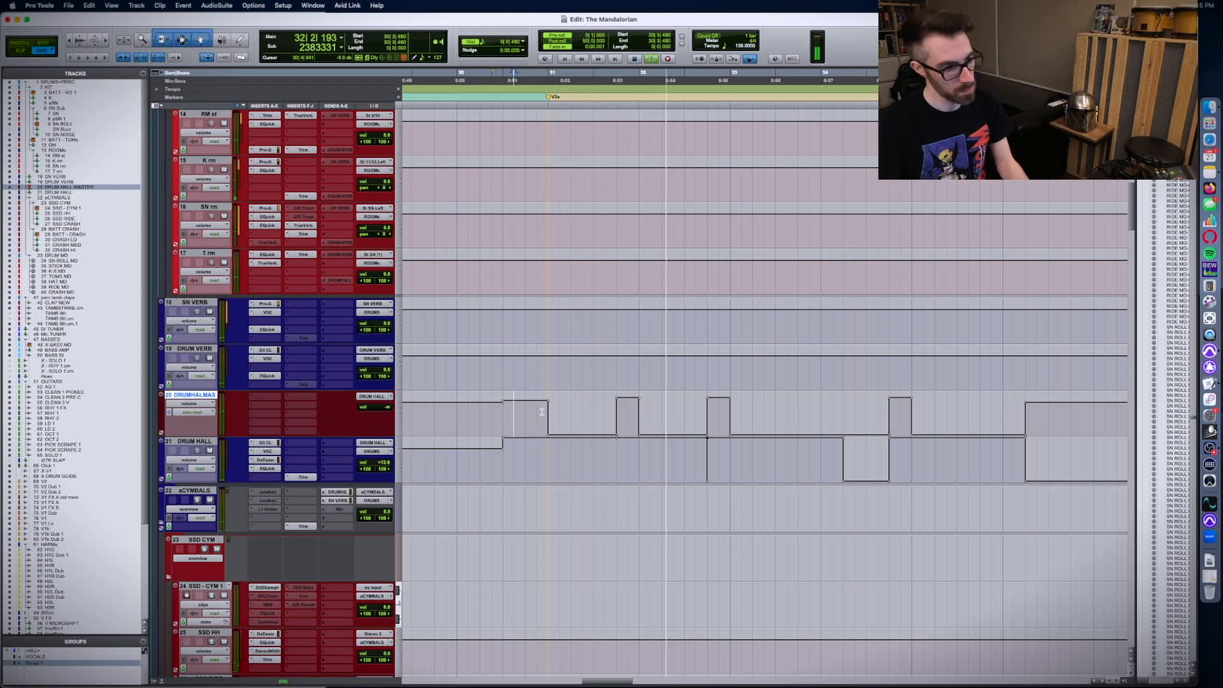
drag(742, 464, 696, 469)
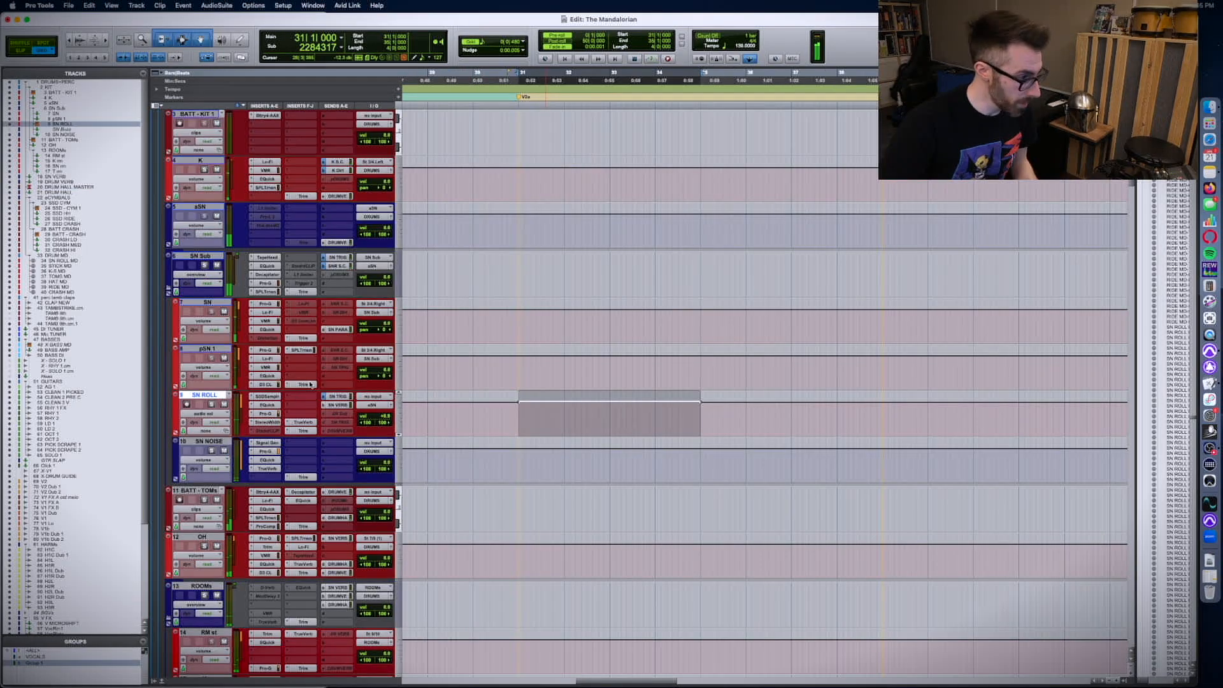
- Insert EQuick on the SN ROLL track, make a narrow cut around 2.1 kHz, and compare it against bypass
click(307, 396)
click(316, 364)
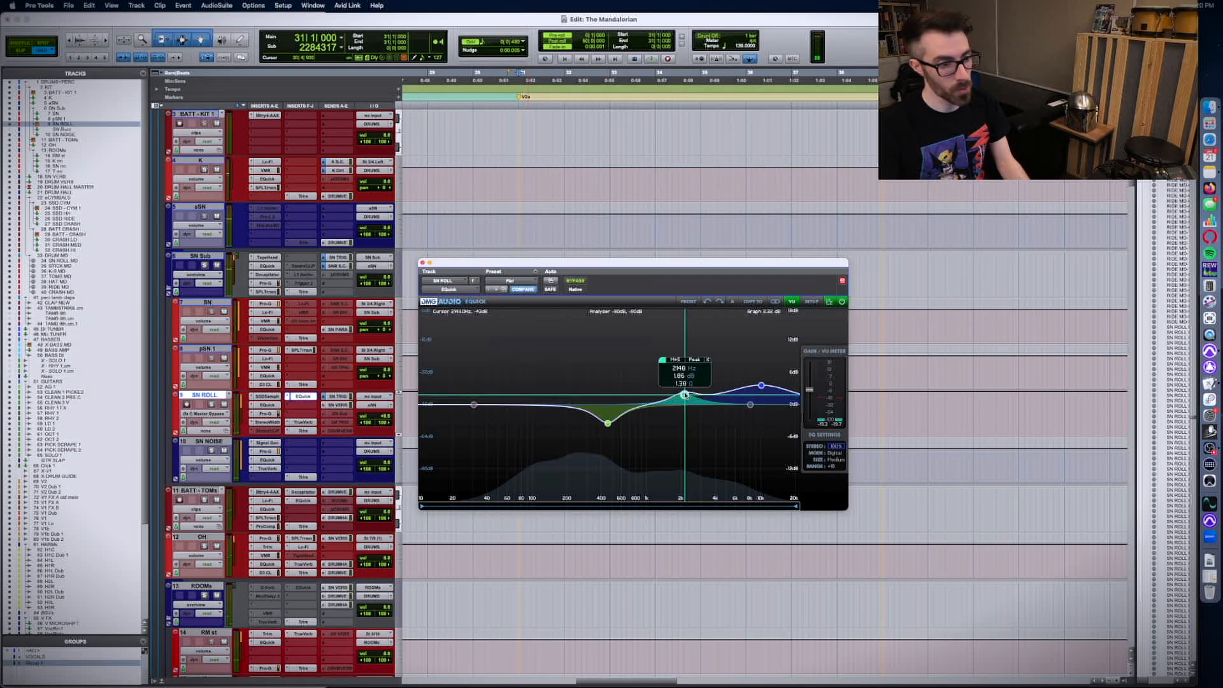
drag(682, 401, 687, 446)
click(576, 281)
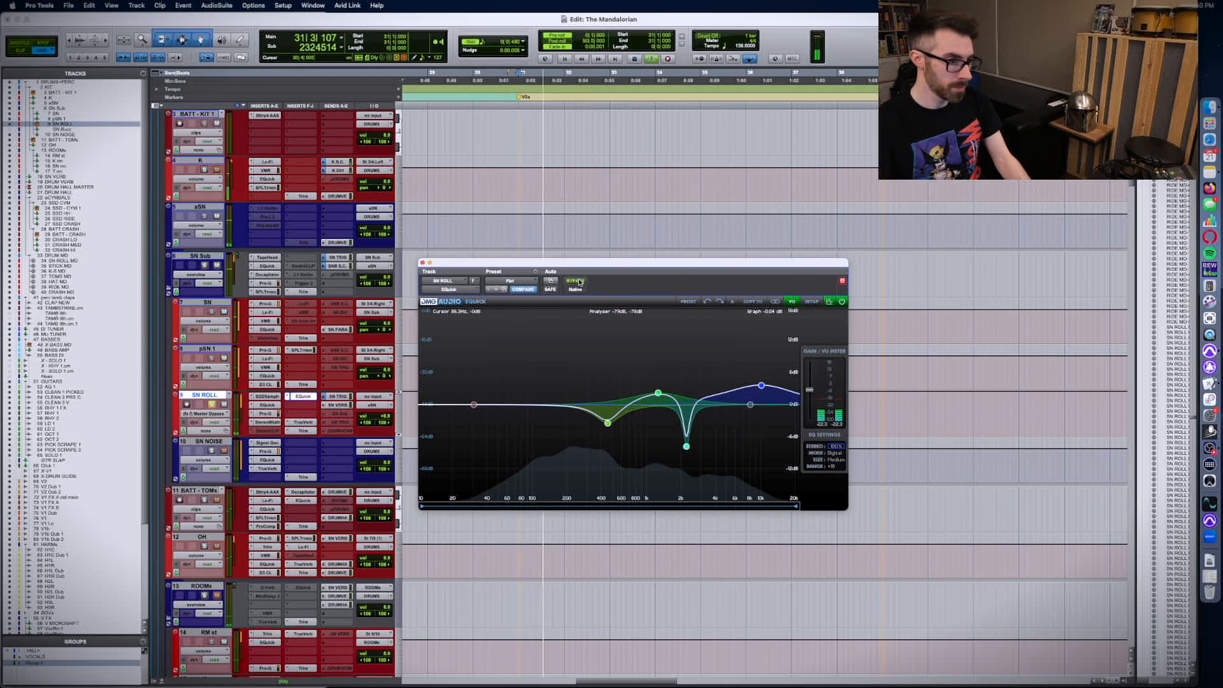
click(575, 281)
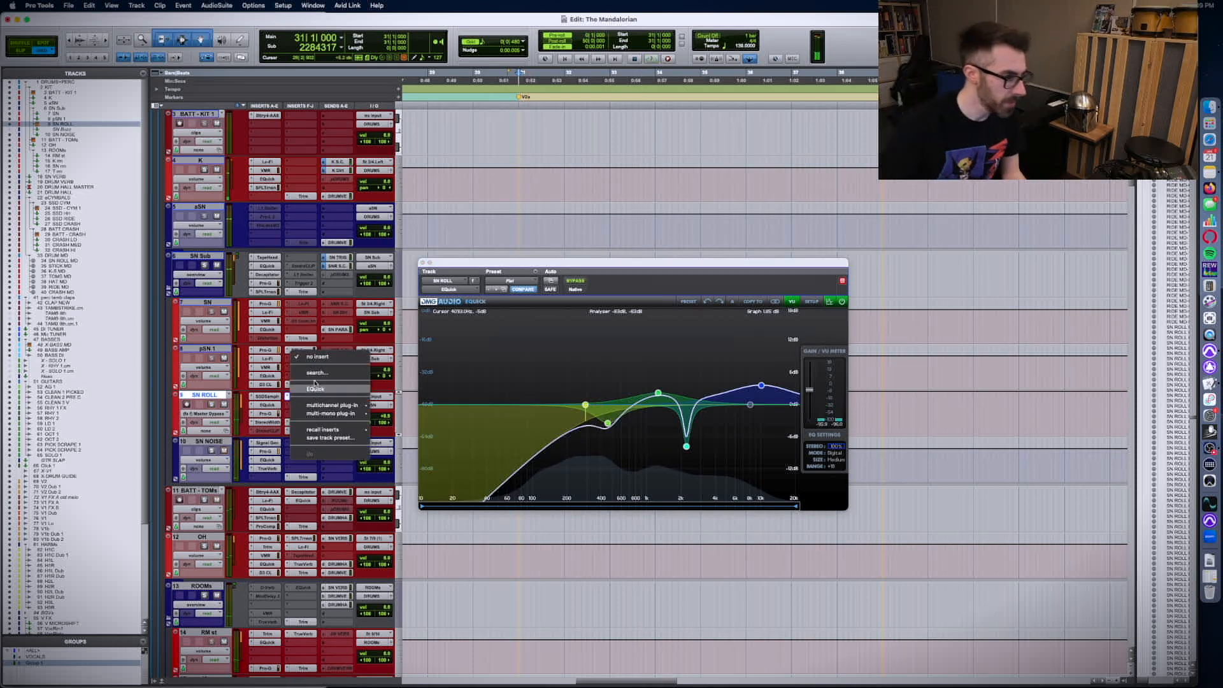
- Insert the SPL Transient Designer Plus on the SN ROLL track, audition it from bar 31, and close its window
text(spl)
key(Return)
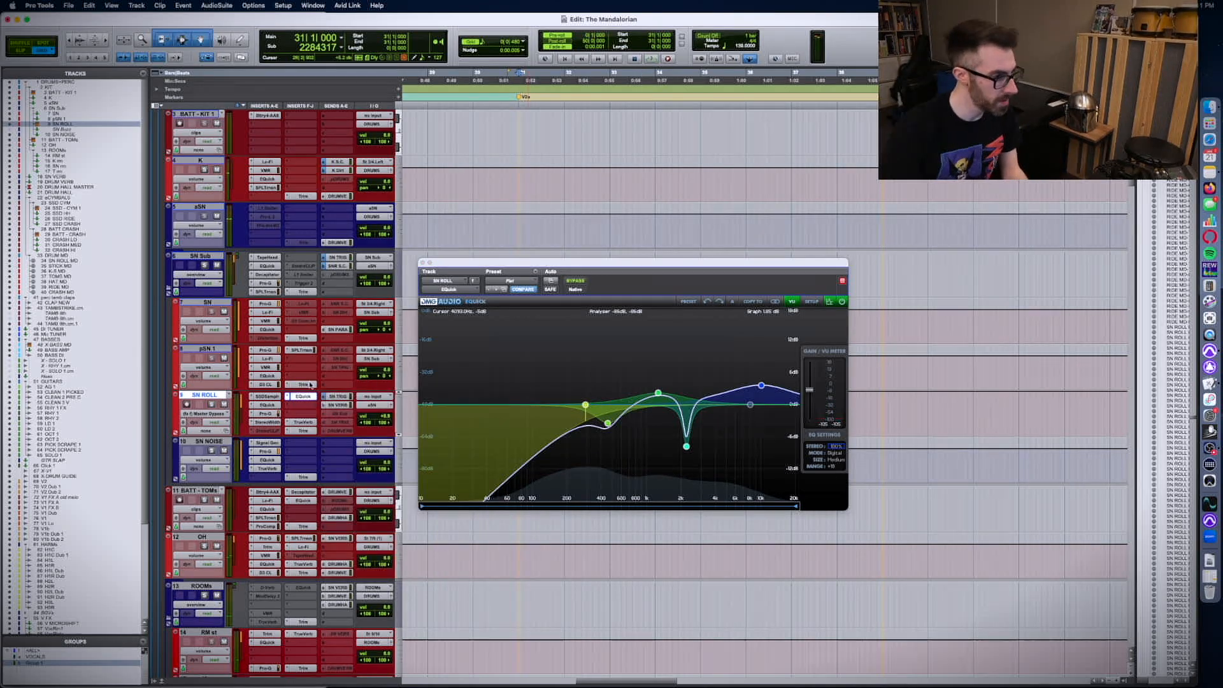
key(space)
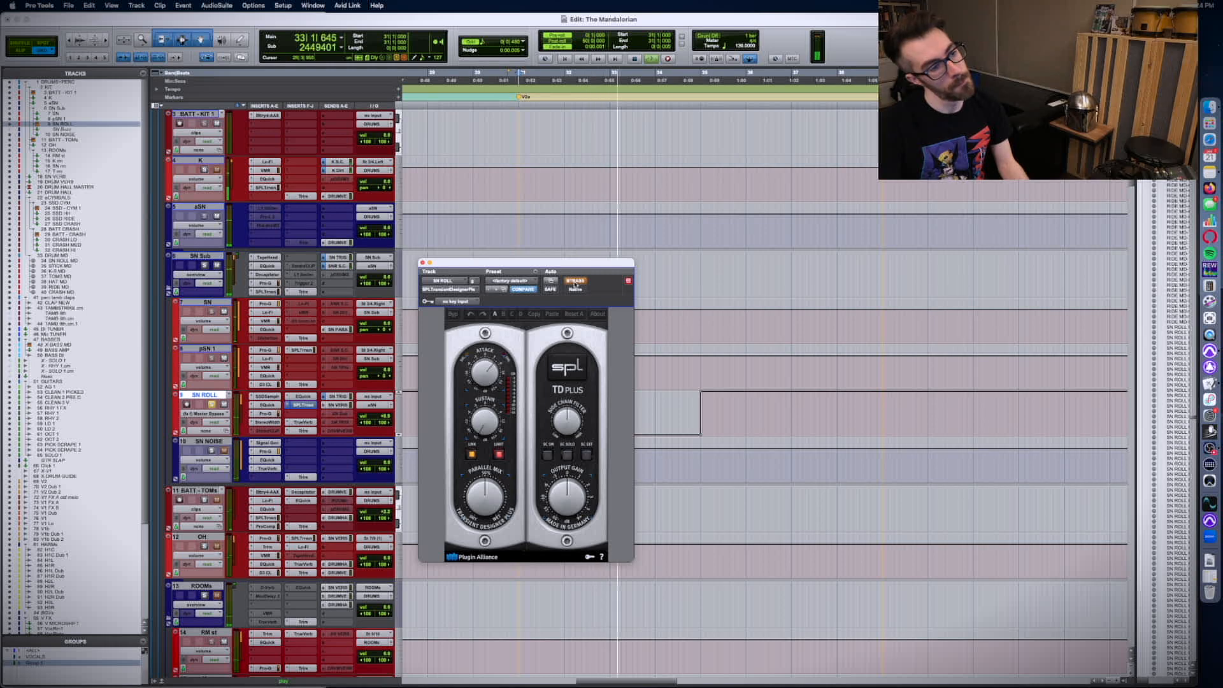
key(space)
key(minus)
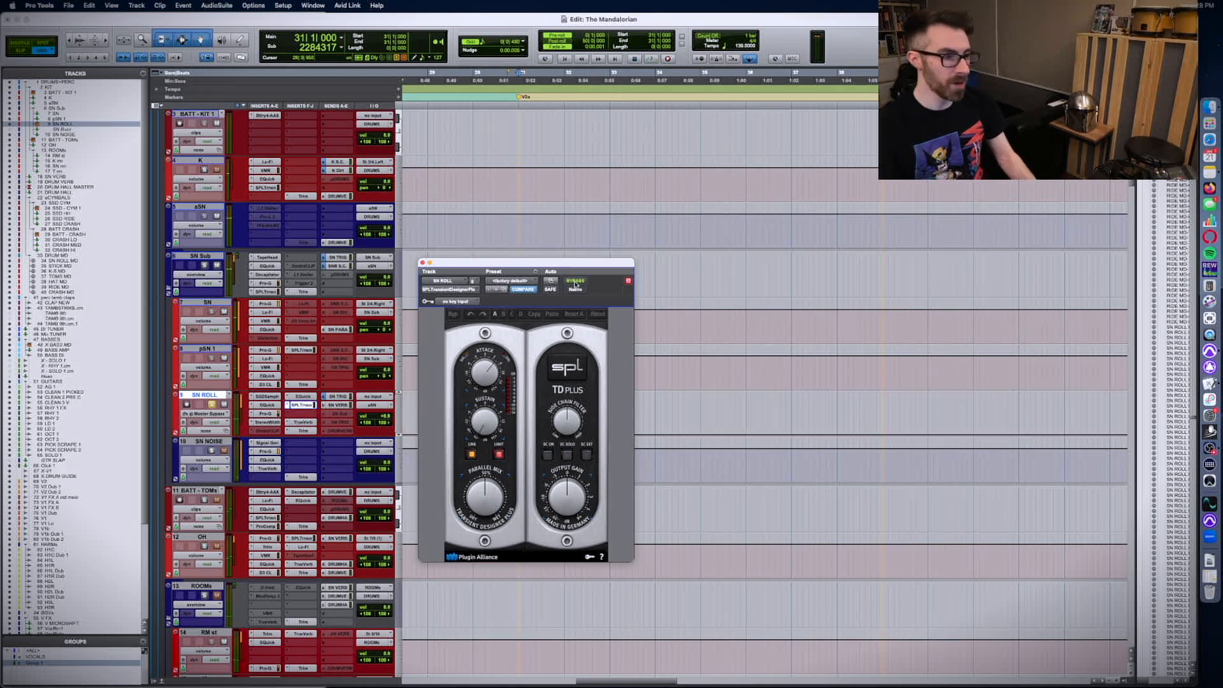
key(super+w)
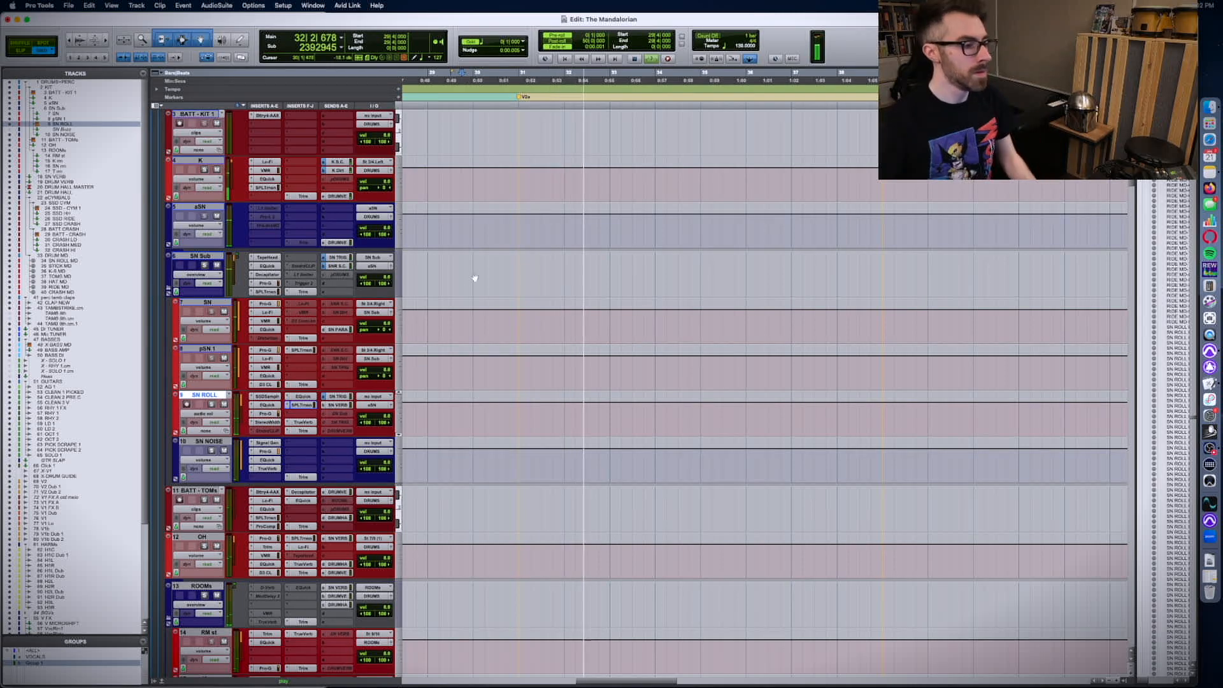
- Bypass the EQuick and SPL Transient Designer inserts on the SN ROLL track during playback
super+click(305, 396)
super+click(306, 405)
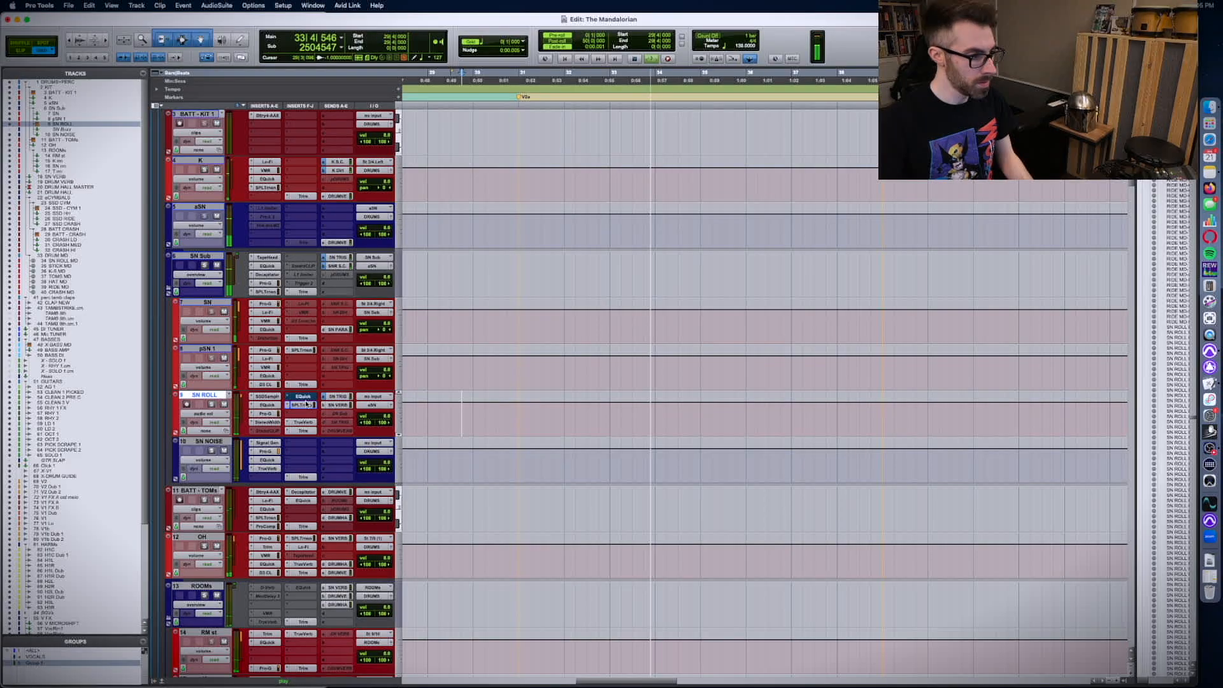
key(space)
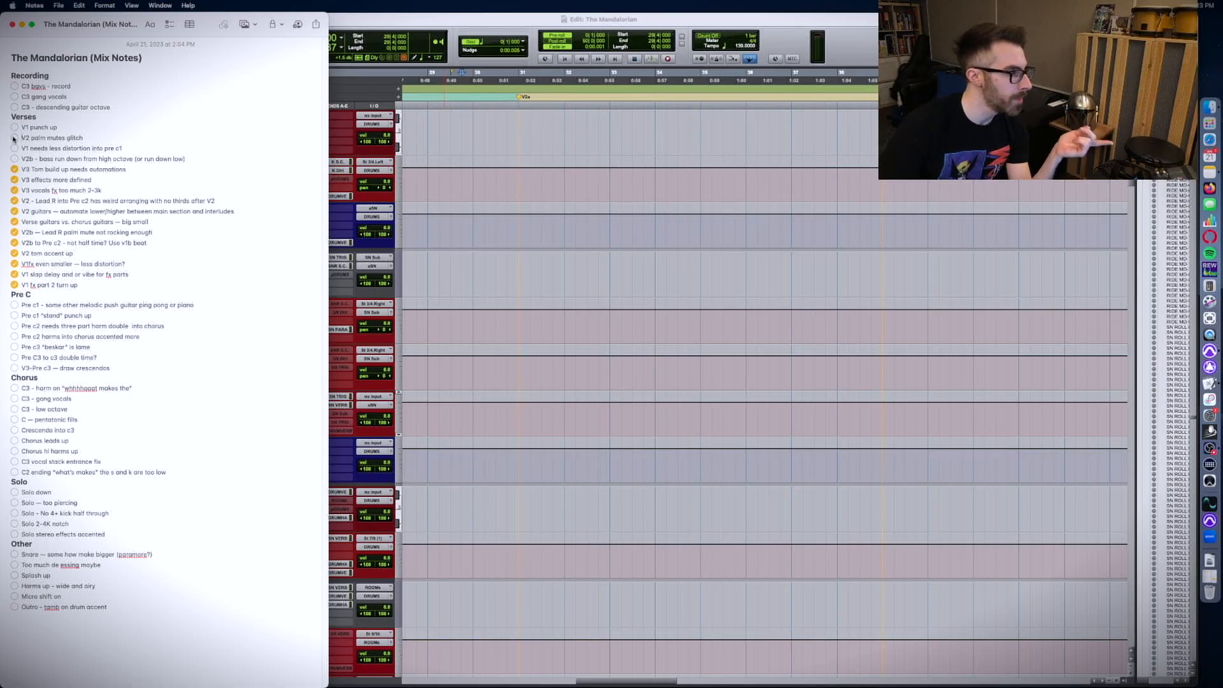
- Check off "V2 palm mutes glitch" in the Notes list and go to the section before Pre C1 in Pro Tools
click(14, 137)
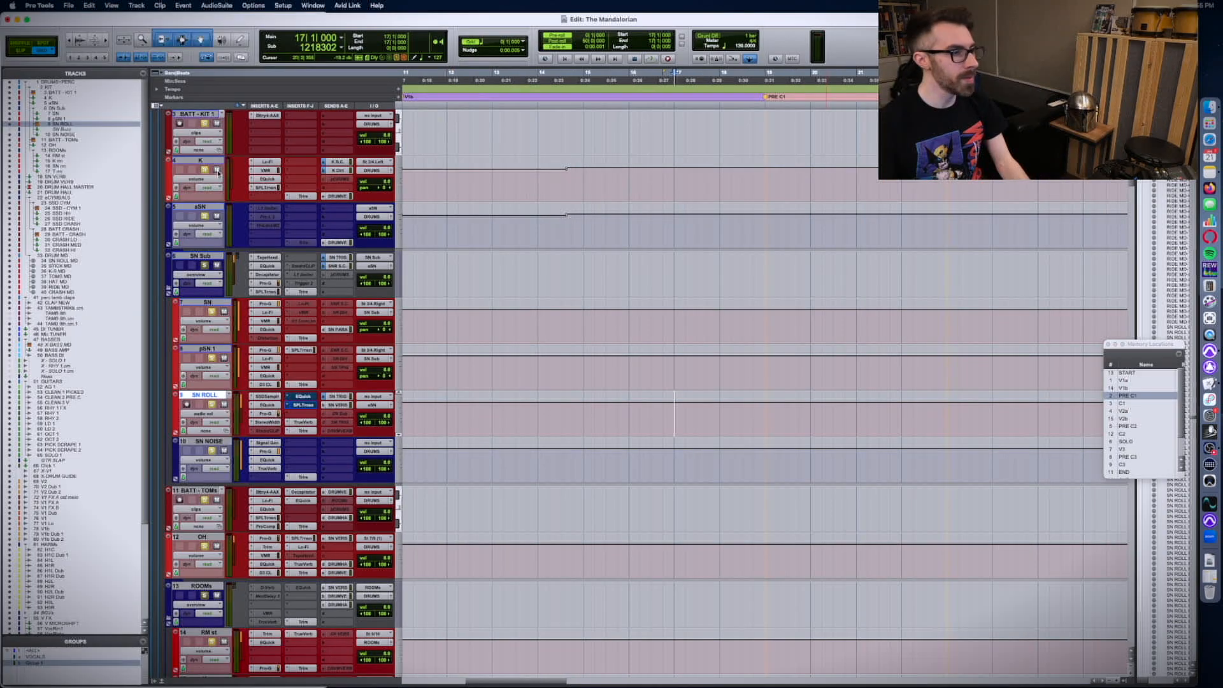
scroll(692, 236, down, 10)
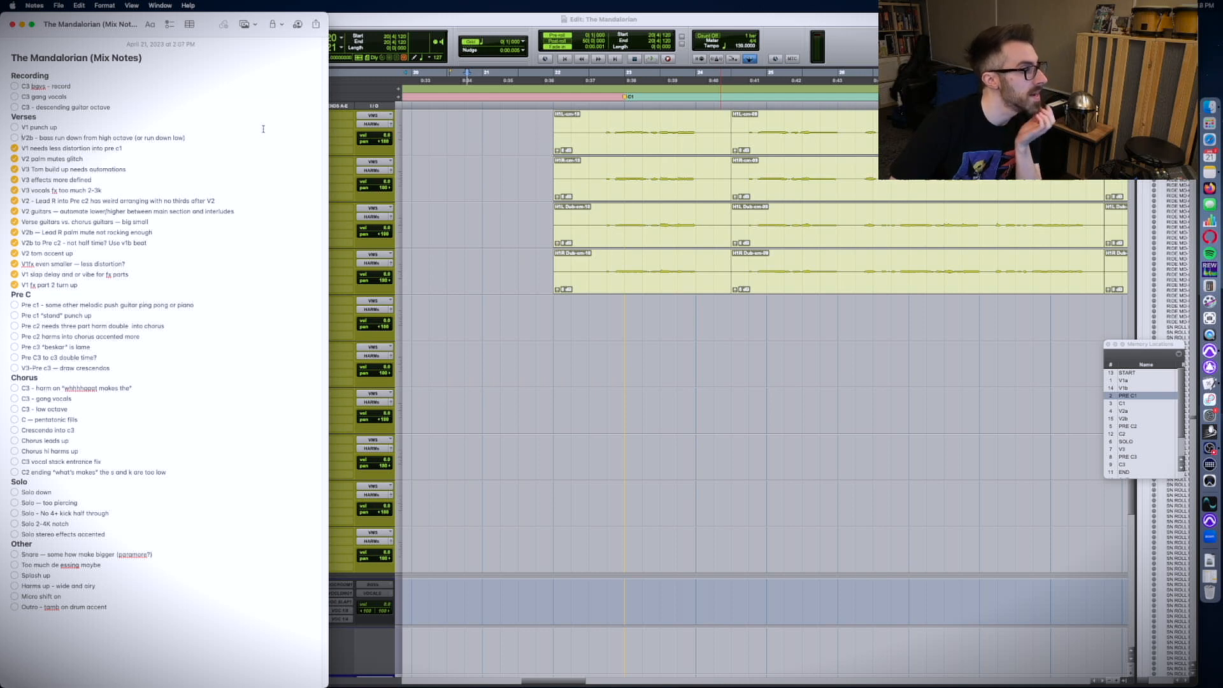
- Switch back to Pro Tools and play the BASS DI part around bar 45 leading into Pre C2
click(560, 151)
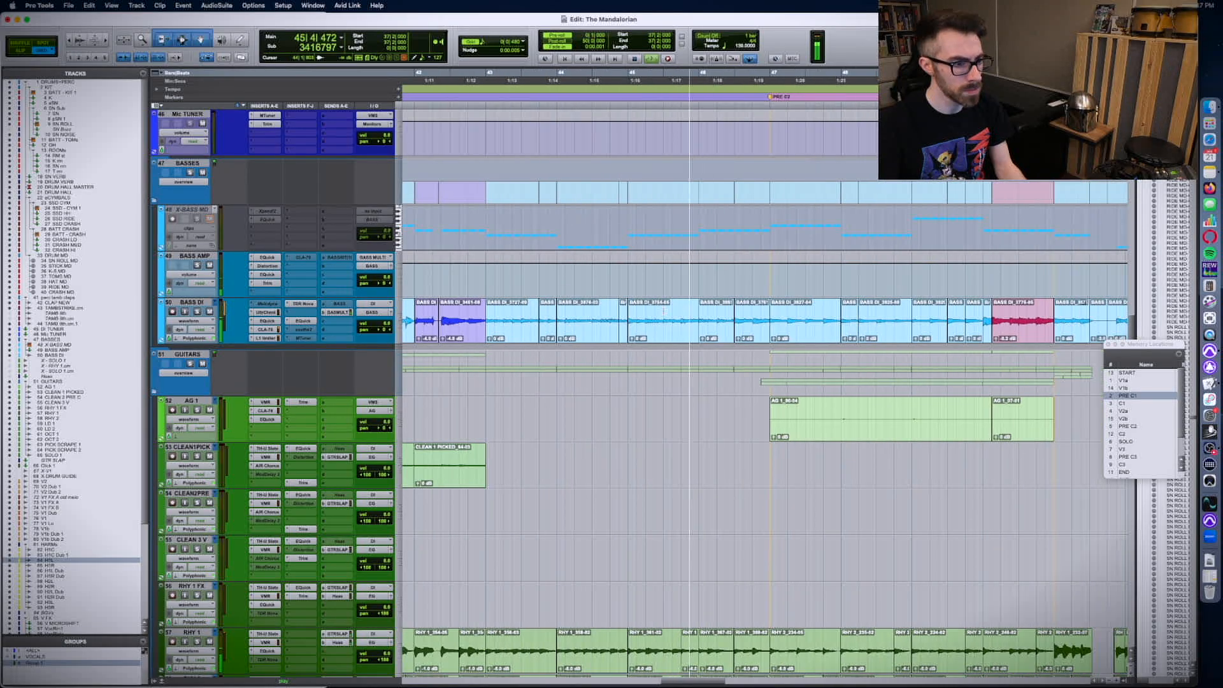
click(661, 309)
key(space)
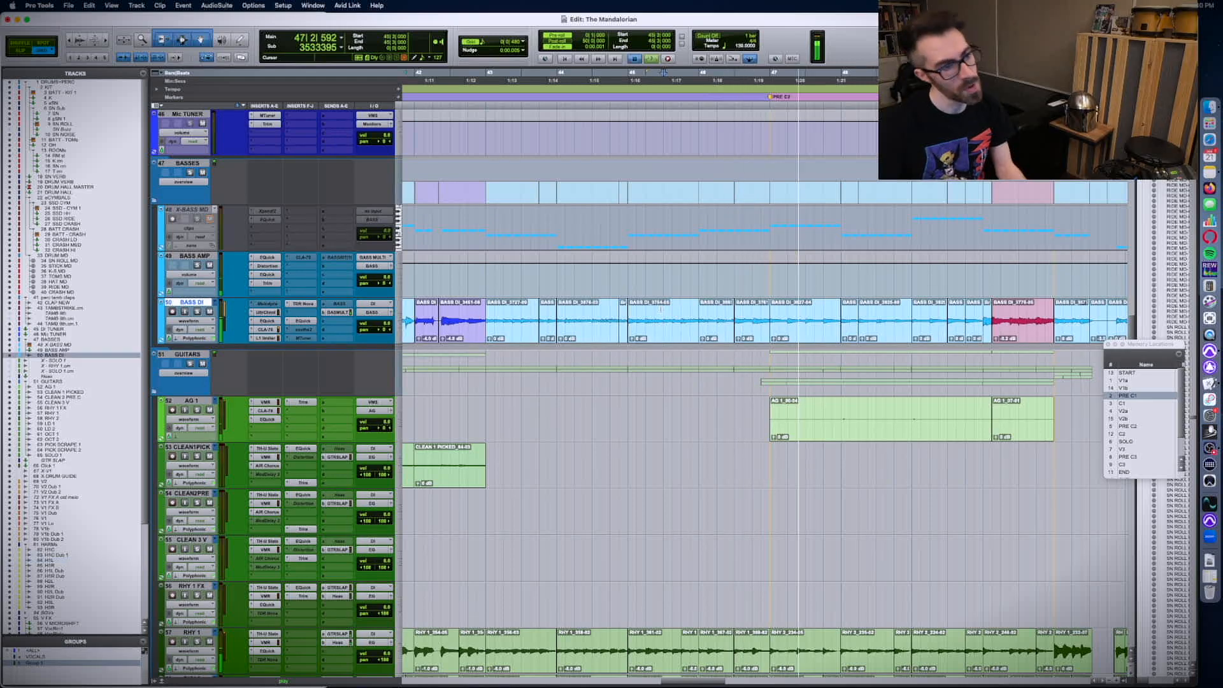
- Review the remaining verse items in the Notes checklist, then return to Pro Tools at the V1 vocal tracks
key(super+Tab)
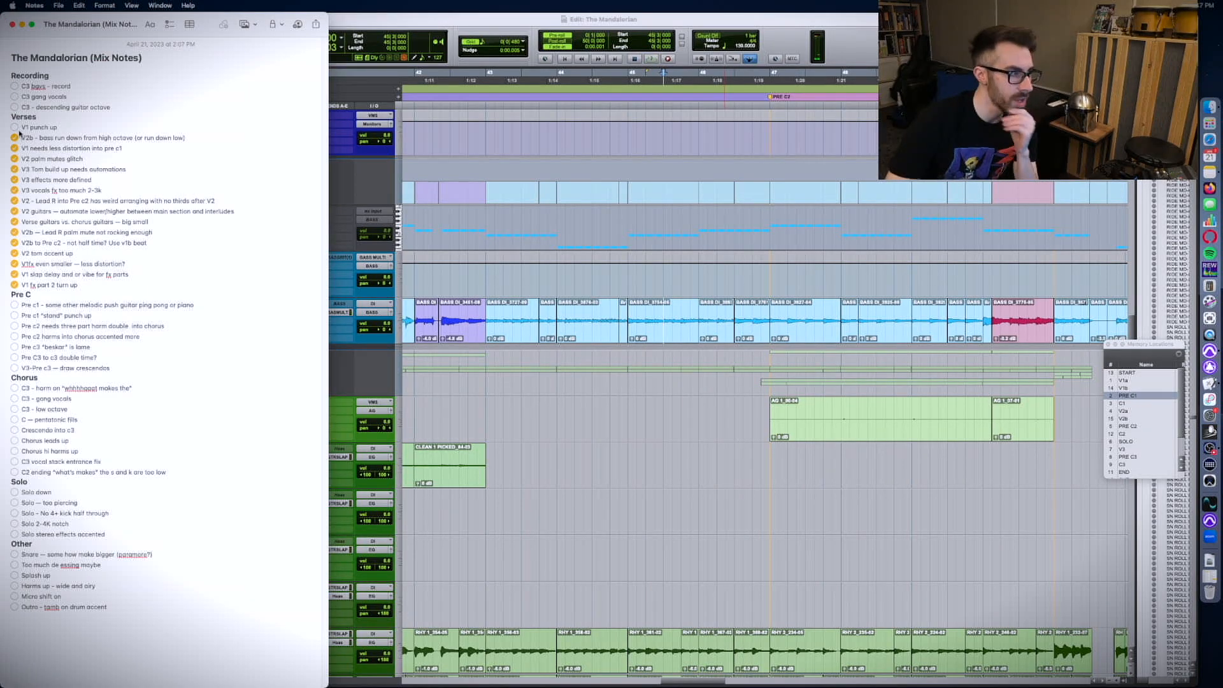
click(565, 447)
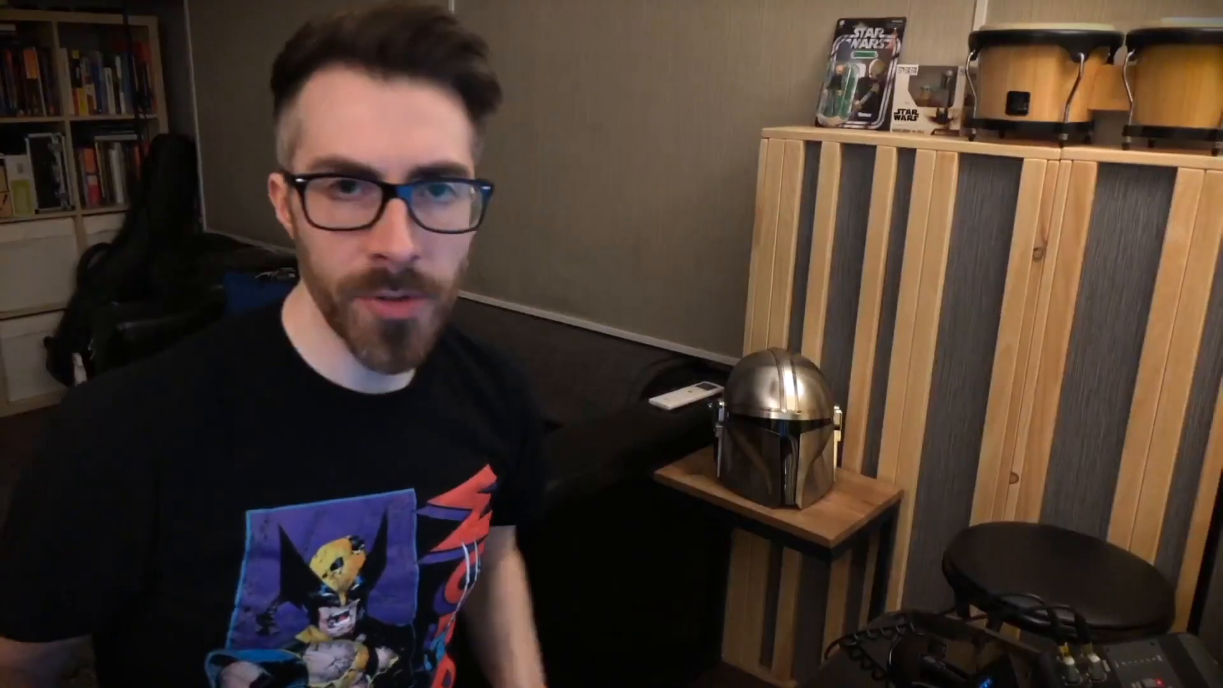
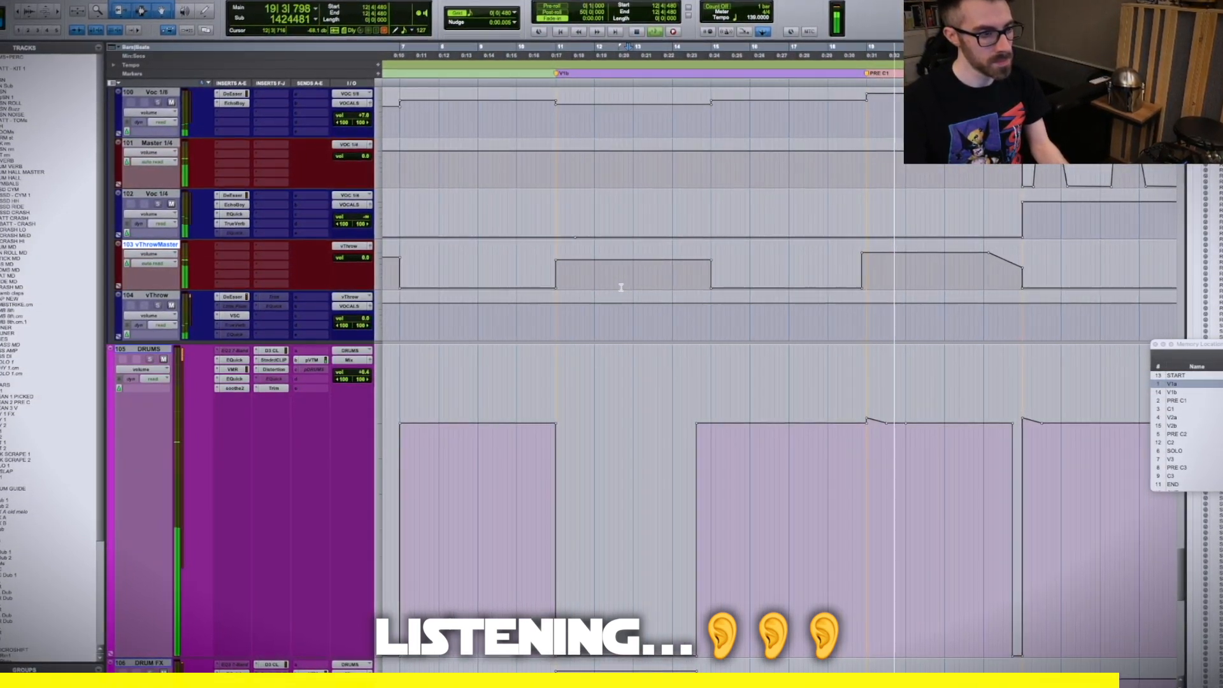
scroll(532, 292, up, 2)
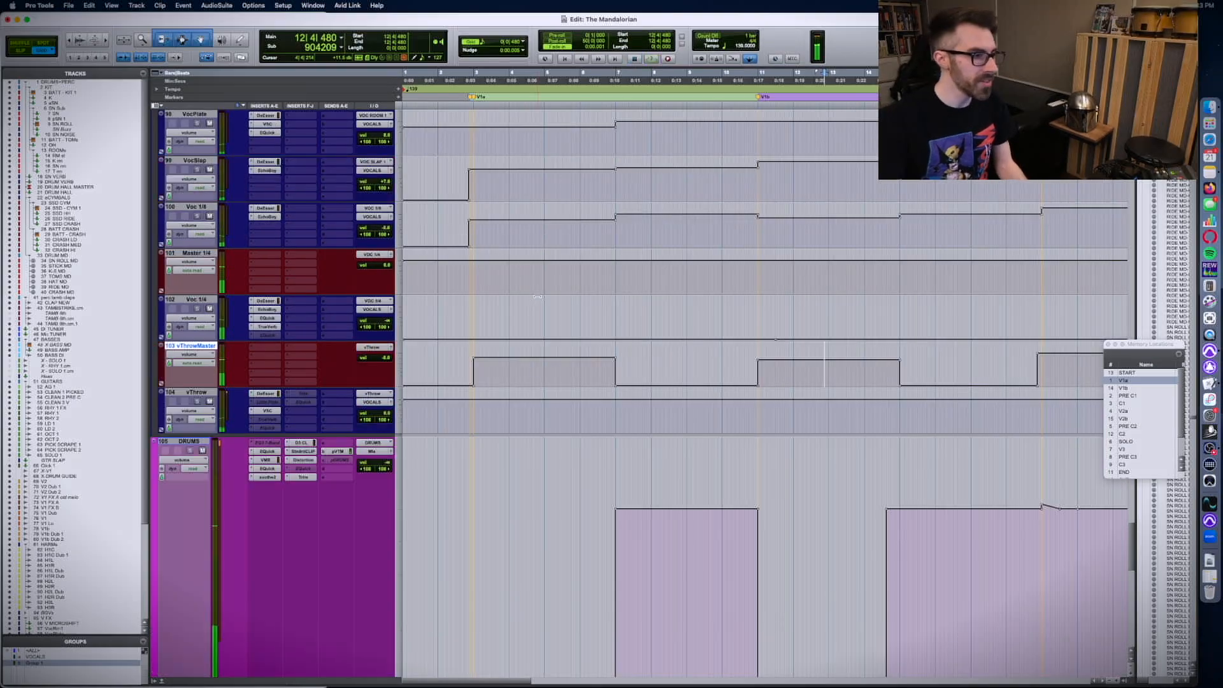
scroll(537, 297, up, 5)
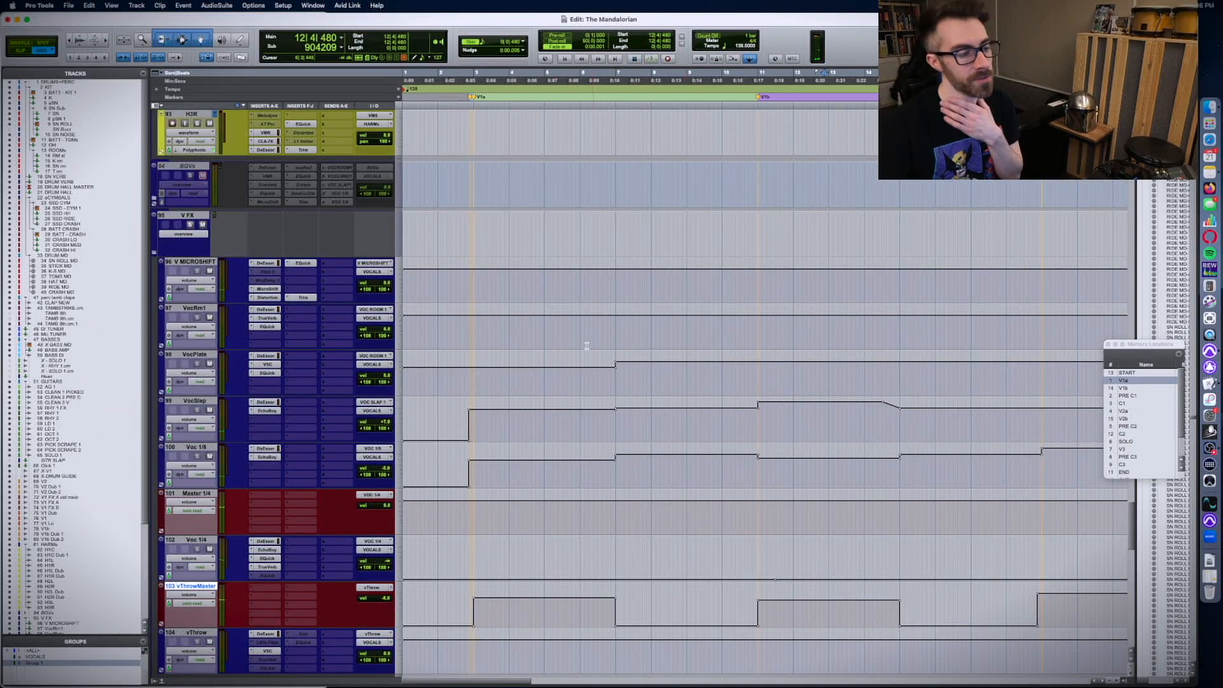
scroll(590, 347, up, 20)
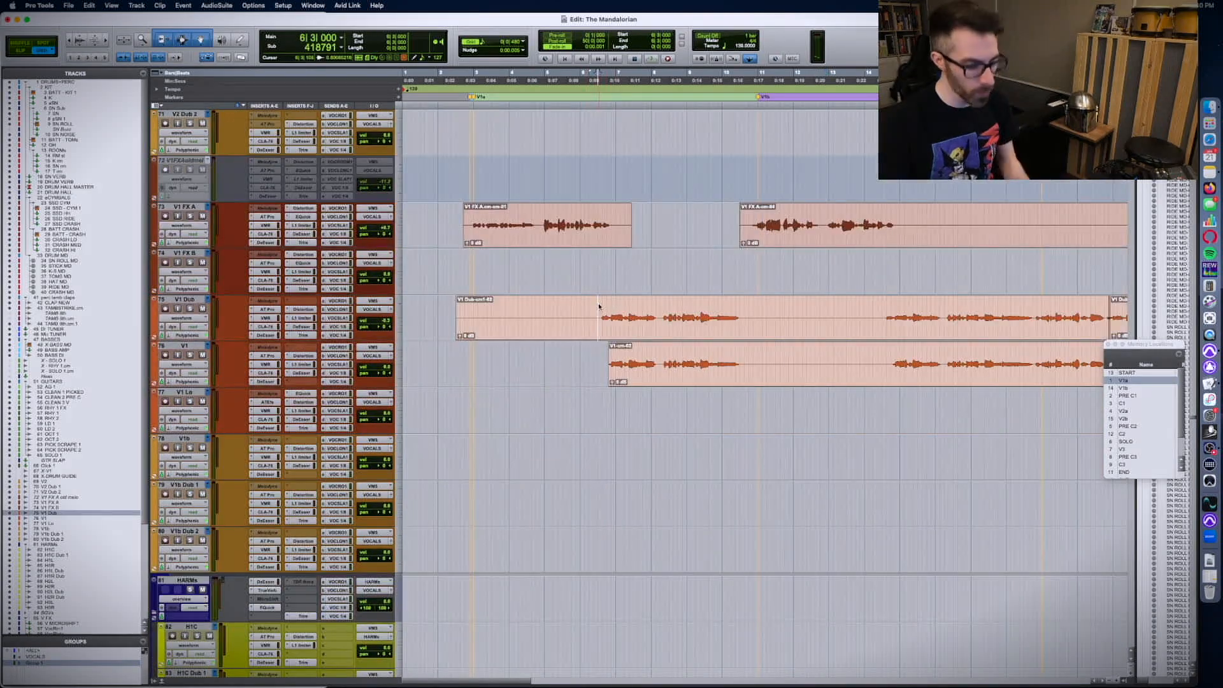
- Play the first V1 FX A phrase leading into the V1 and V1 Dub vocal entry around bar 6
click(599, 305)
key(super+bracketright)
key(super+bracketright)
key(super+bracketright)
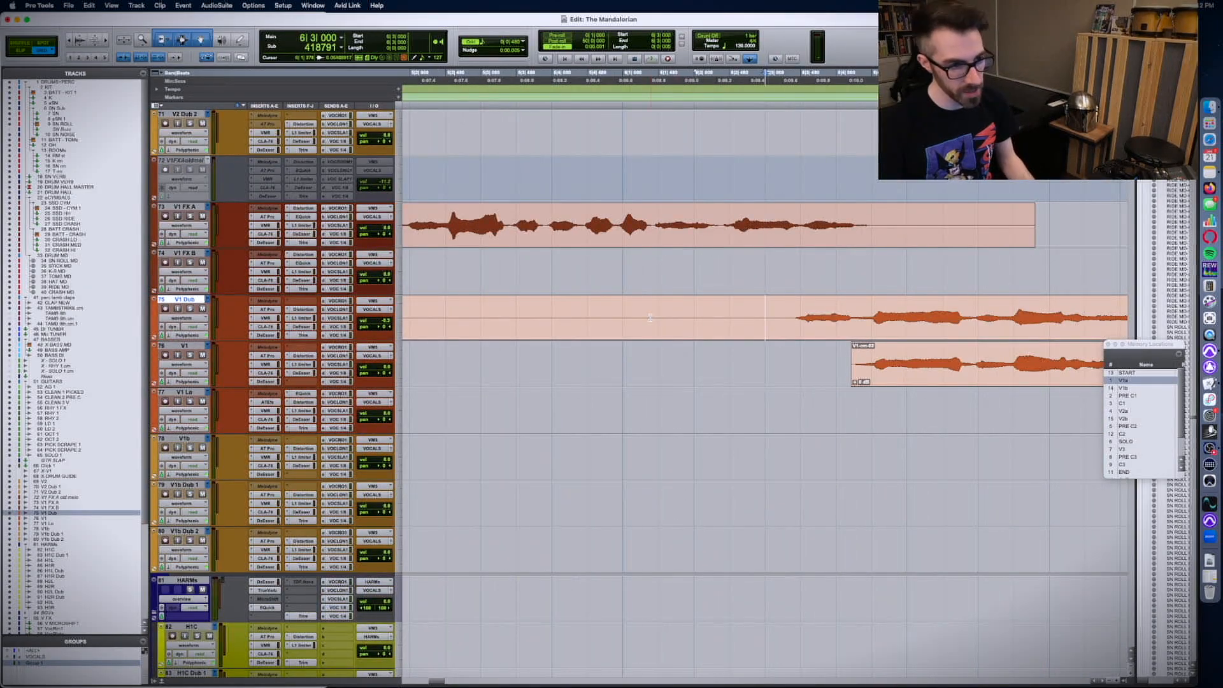
click(731, 236)
click(864, 331)
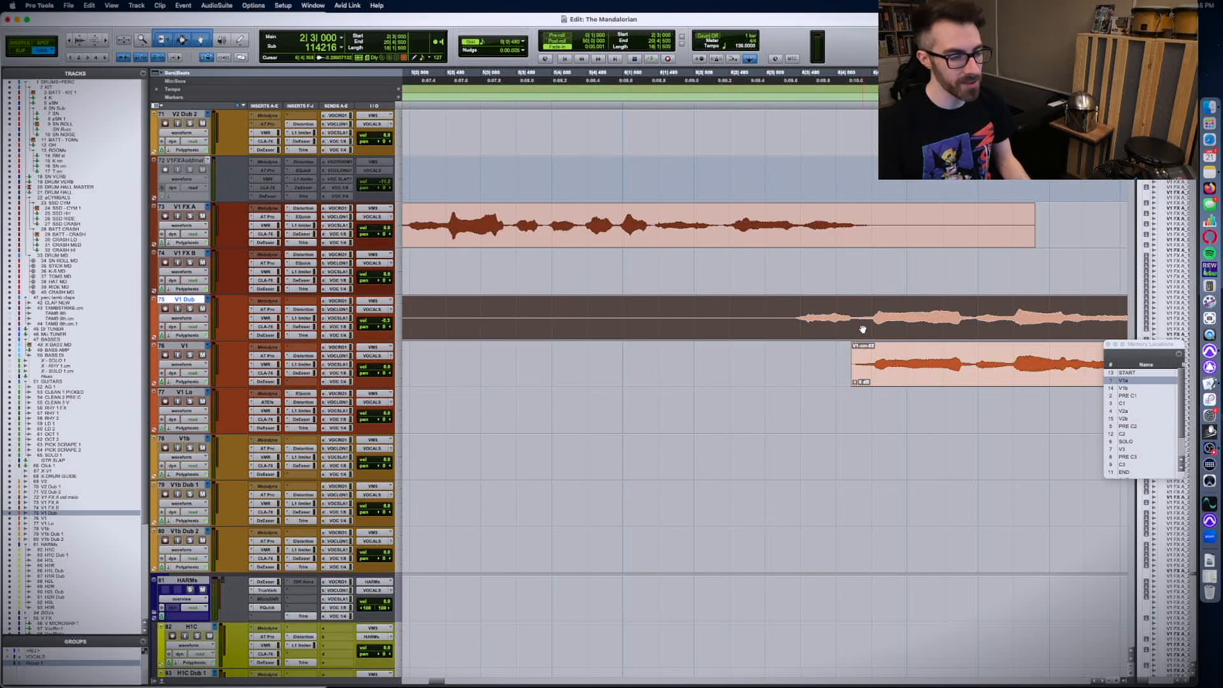
click(517, 220)
key(space)
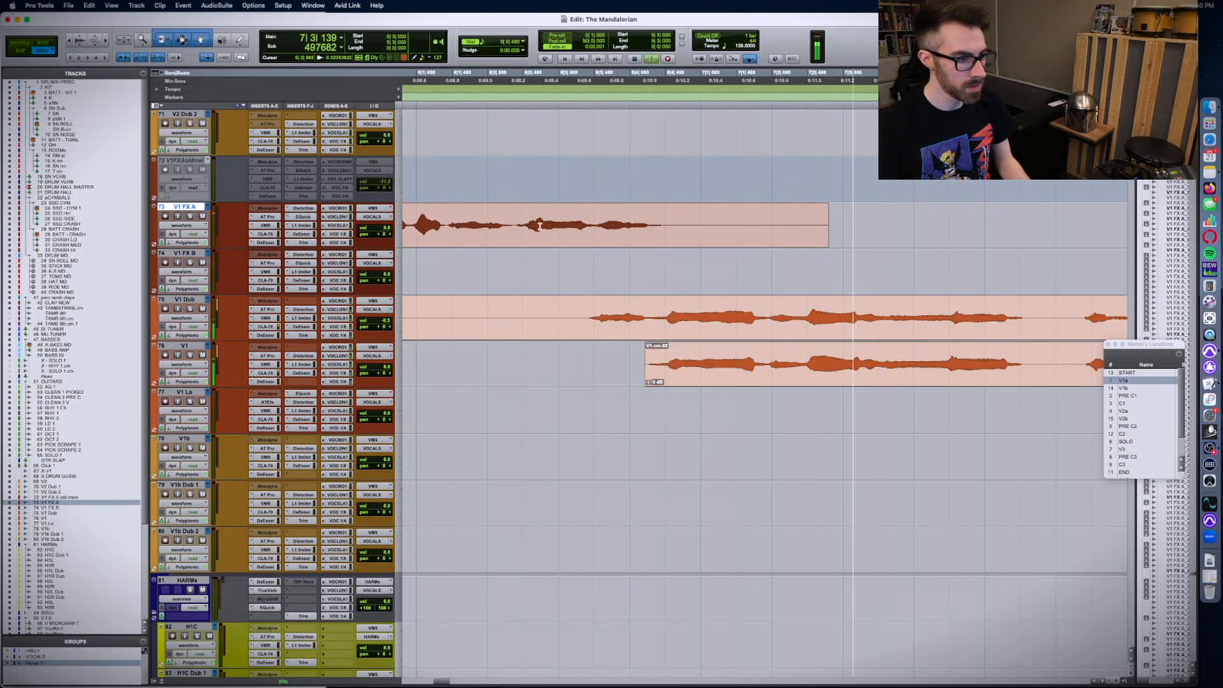
- Select the first word on V1 Dub and V1 just before bar 7 and replay the lead-in from bar 5
drag(573, 306, 670, 349)
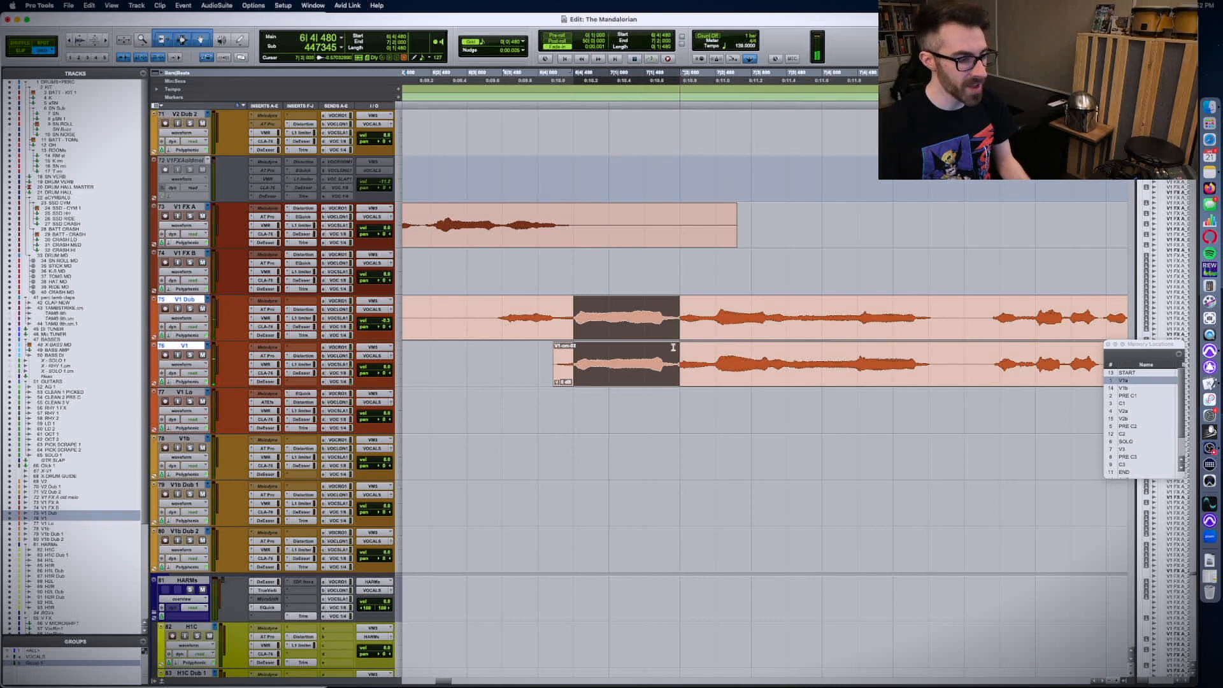
key(space)
click(577, 297)
key(space)
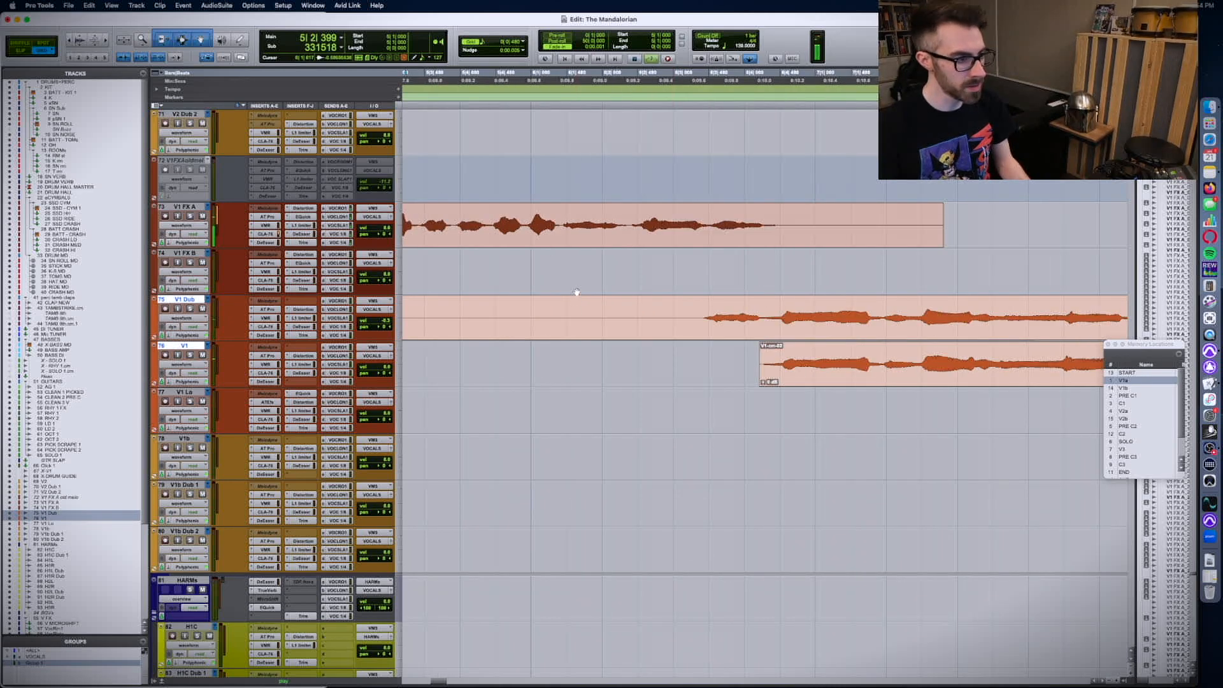
- Show volume automation on V1 FX A, V1 Dub and V1, and give V1 a slight dip from bar 6 that ramps up through its first word
key(minus)
key(r)
key(r)
key(r)
key(r)
key(r)
key(r)
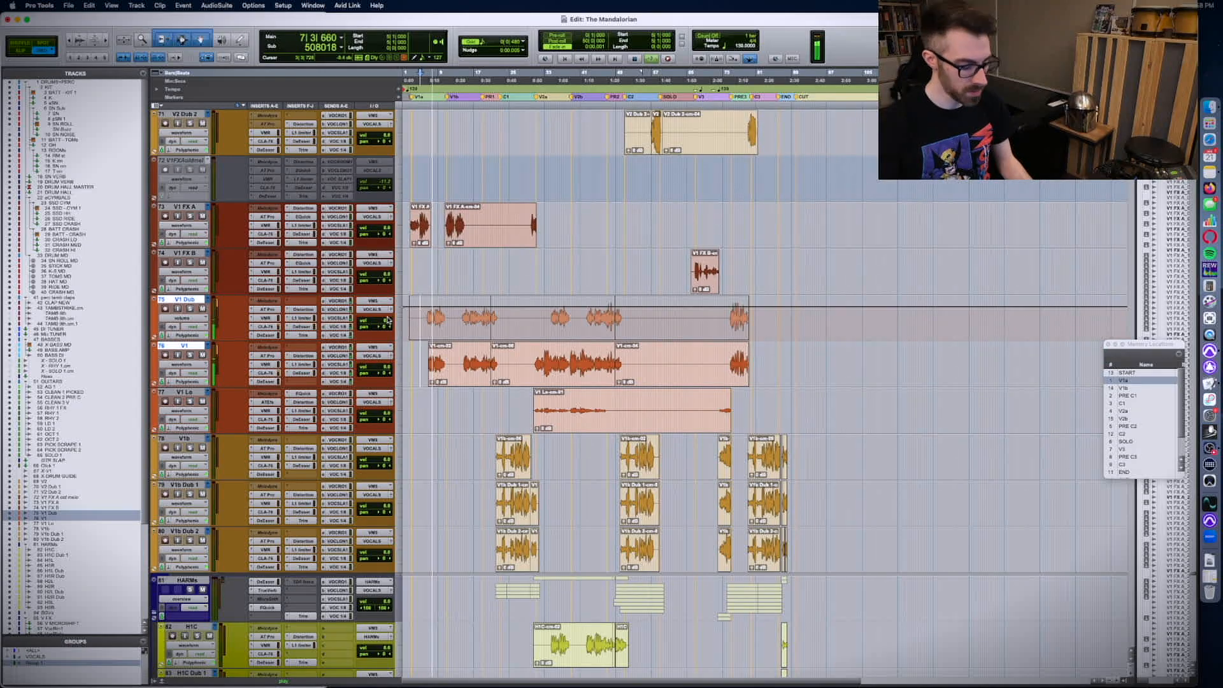
key(t)
key(t)
key(t)
key(t)
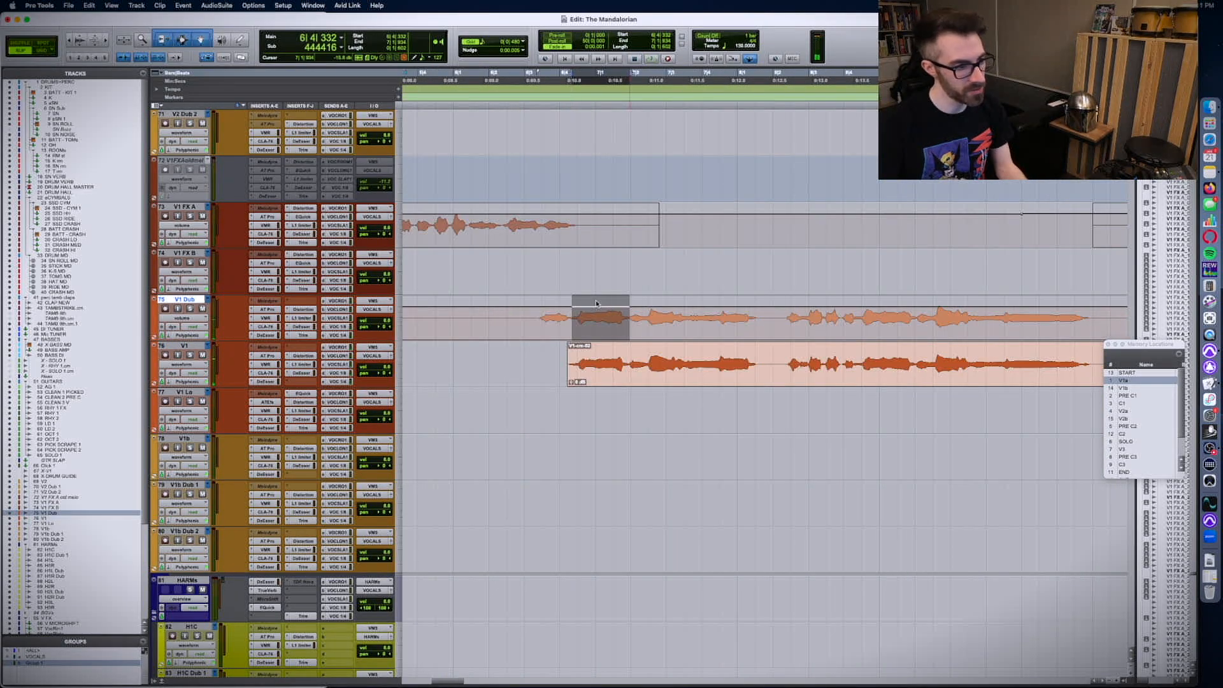
key(minus)
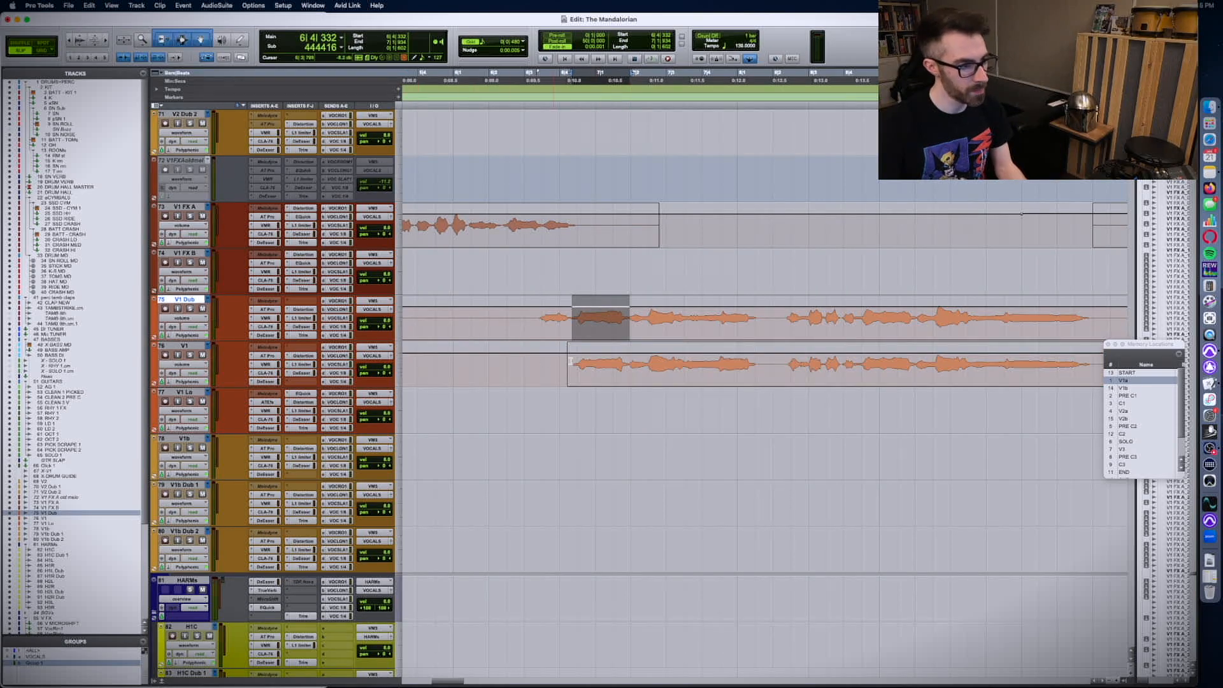
drag(552, 368, 612, 367)
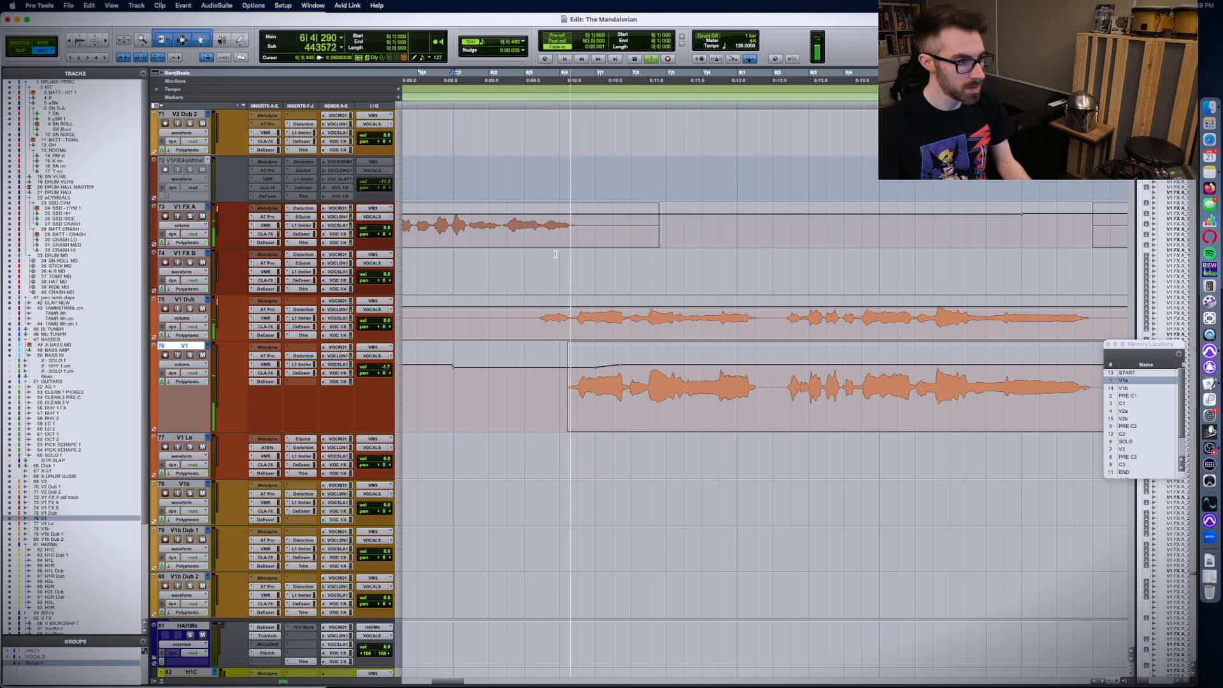
- Warp the last phrase of the first V1 FX A clip slightly later against the V1 entry and play the transition
click(524, 237)
key(space)
key(minus)
drag(801, 233, 839, 309)
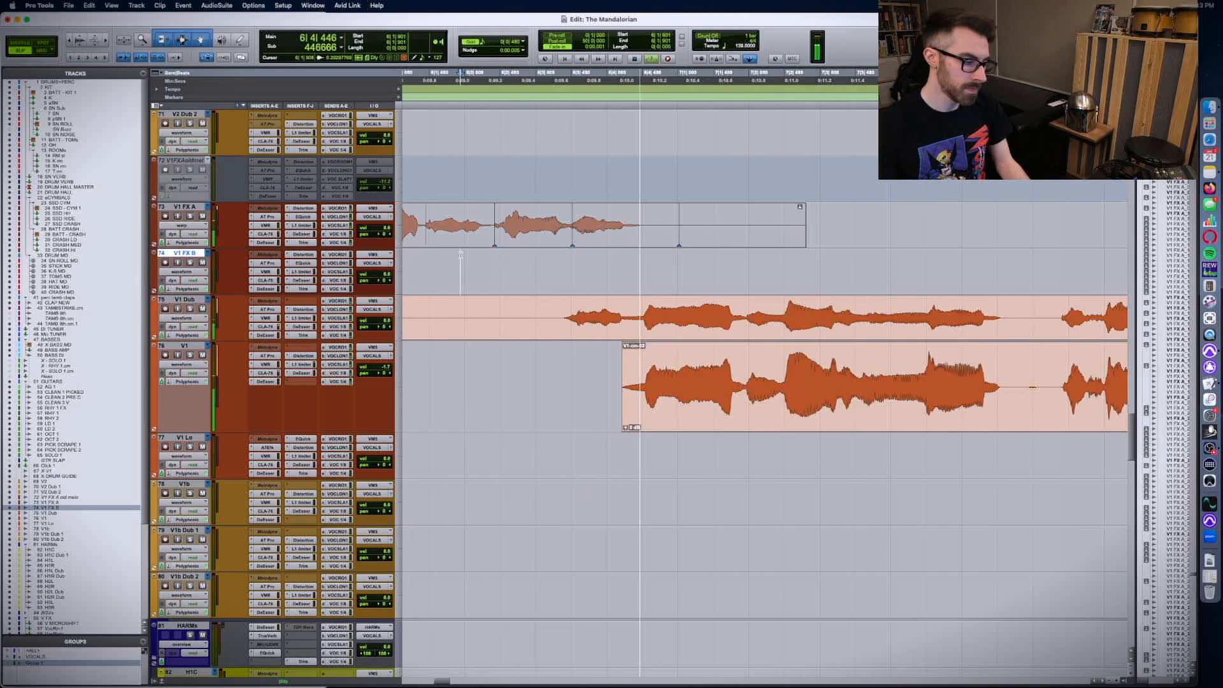
key(r)
key(r)
key(minus)
key(minus)
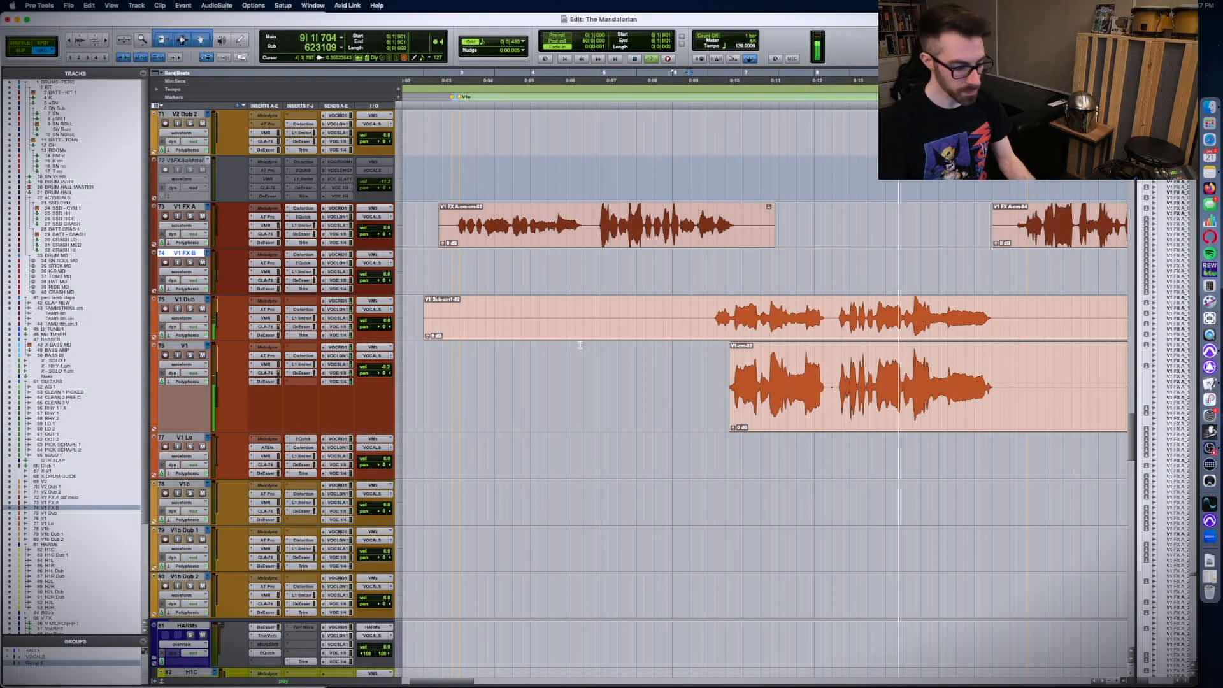
- Show volume automation on all vocal tracks and repeat V1's volume dip ahead of its second phrase at bar 14
key(ctrl+alt+minus)
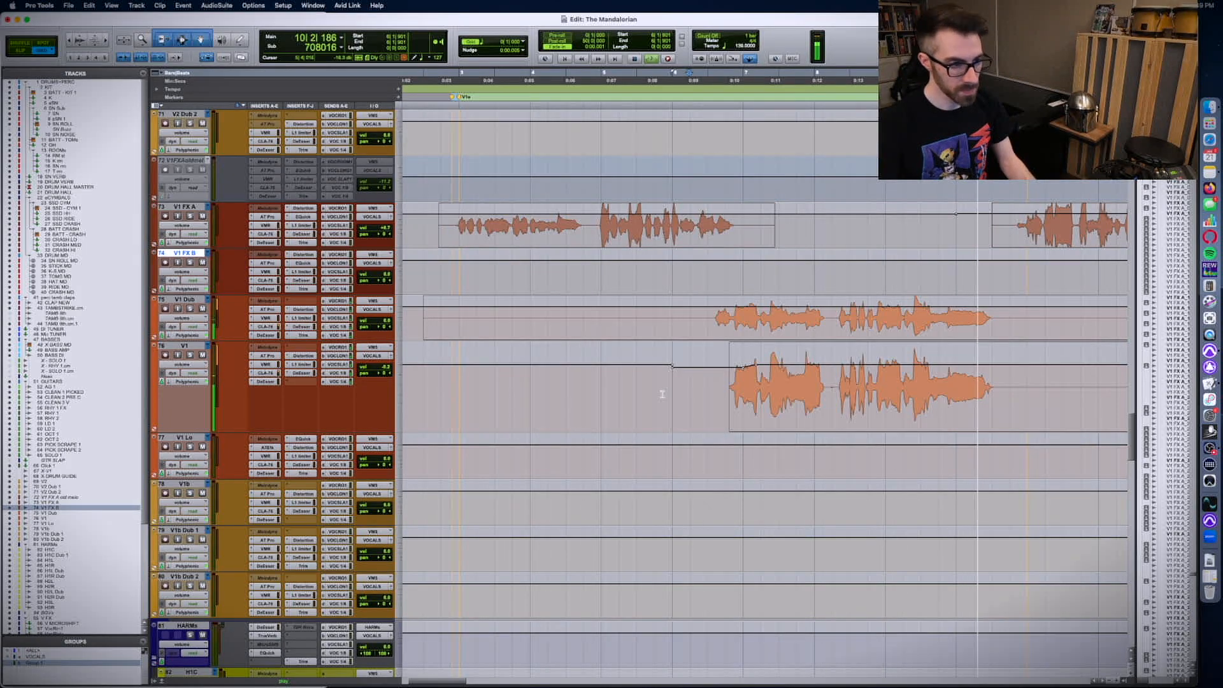
mouse_move(665, 395)
mouse_down()
mouse_move(941, 387)
mouse_move(926, 383)
mouse_up()
click(925, 384)
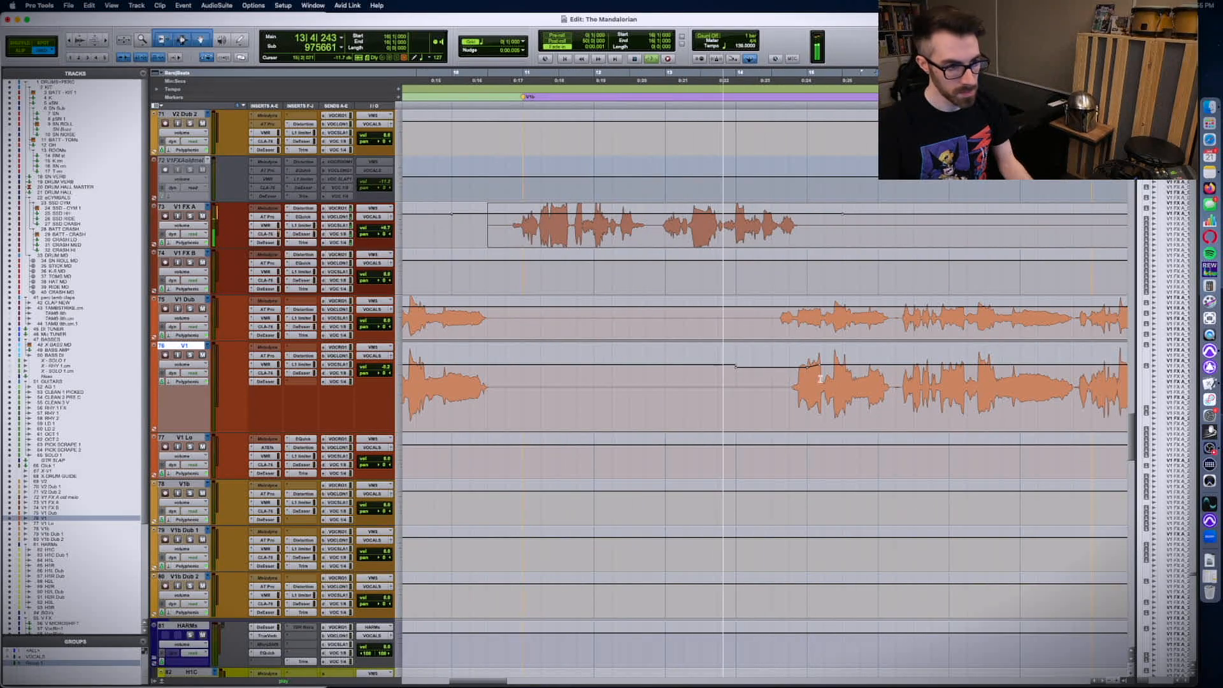
- Play V1 FX A from bar 11 into the second V1 phrase
click(683, 227)
key(t)
key(t)
key(space)
key(space)
key(space)
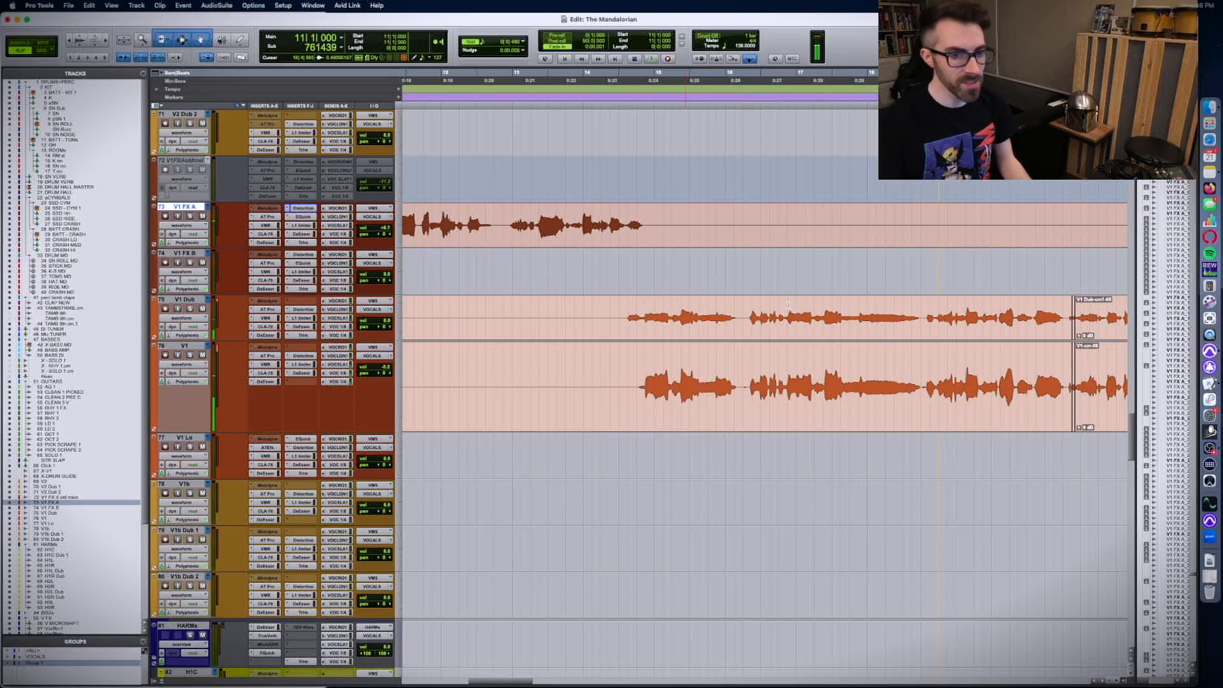
- Switch to Notes and delete the "V1 punch up" text from the Verses list
key(super+Tab)
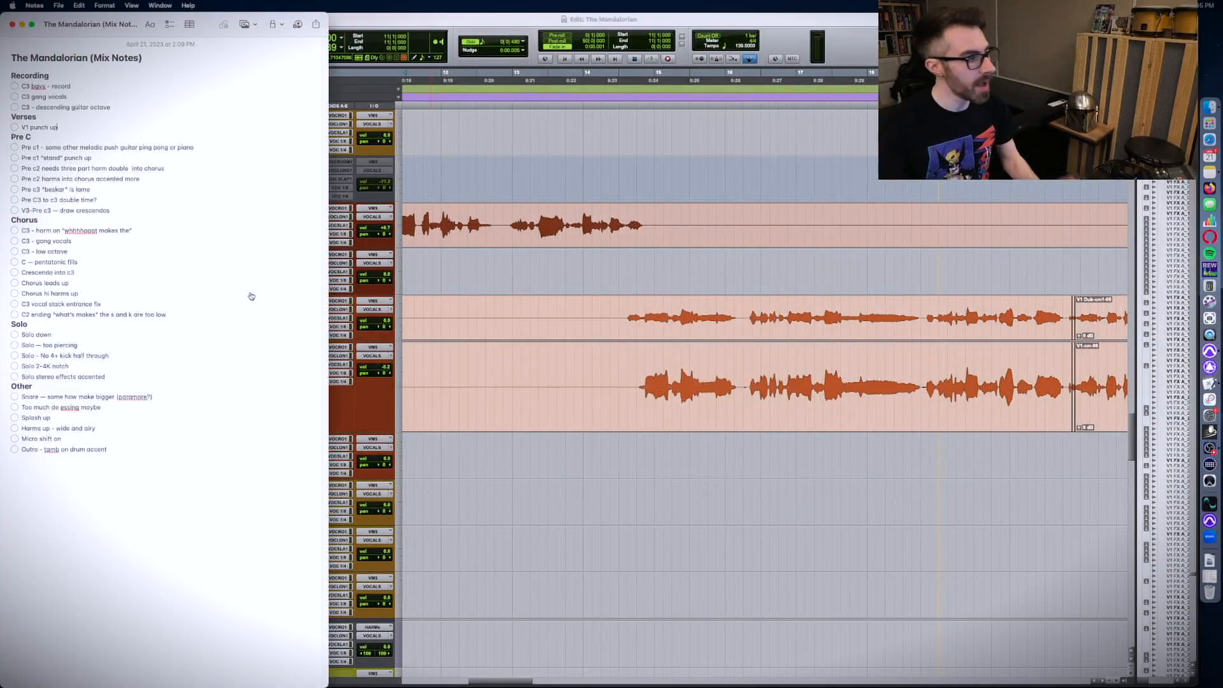
drag(72, 129, 2, 124)
key(BackSpace)
key(BackSpace)
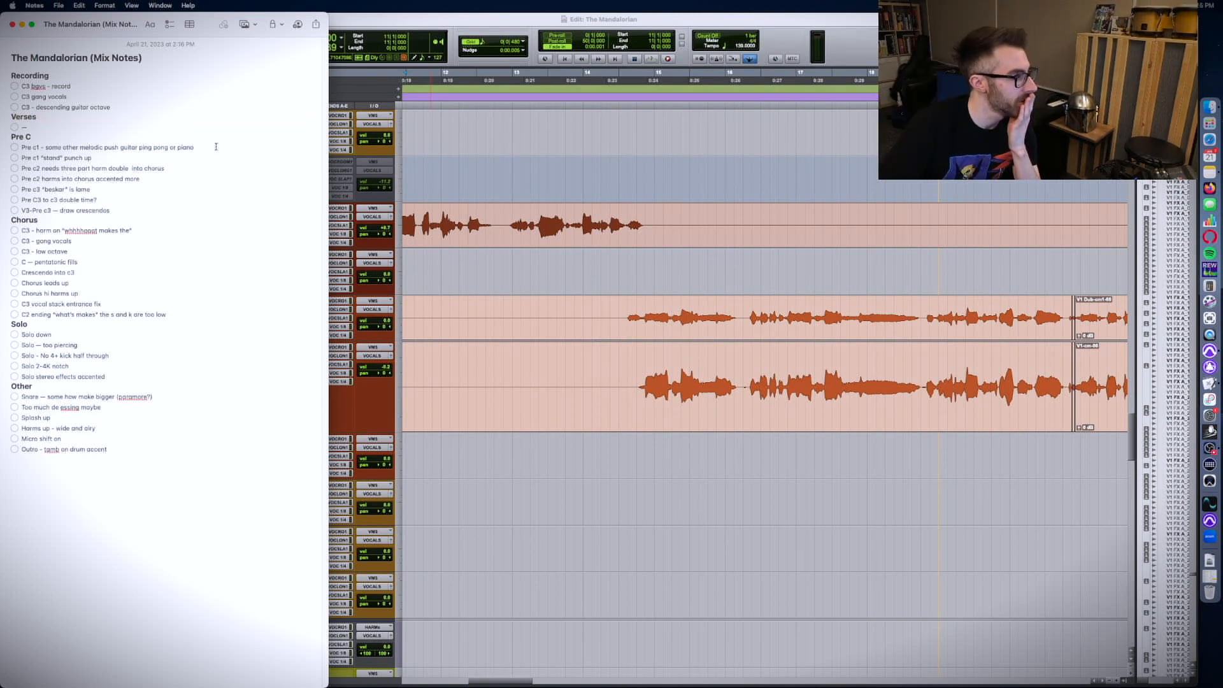
- Return to Pro Tools and play the section from the PRE C1 memory location
click(462, 320)
click(1146, 395)
key(space)
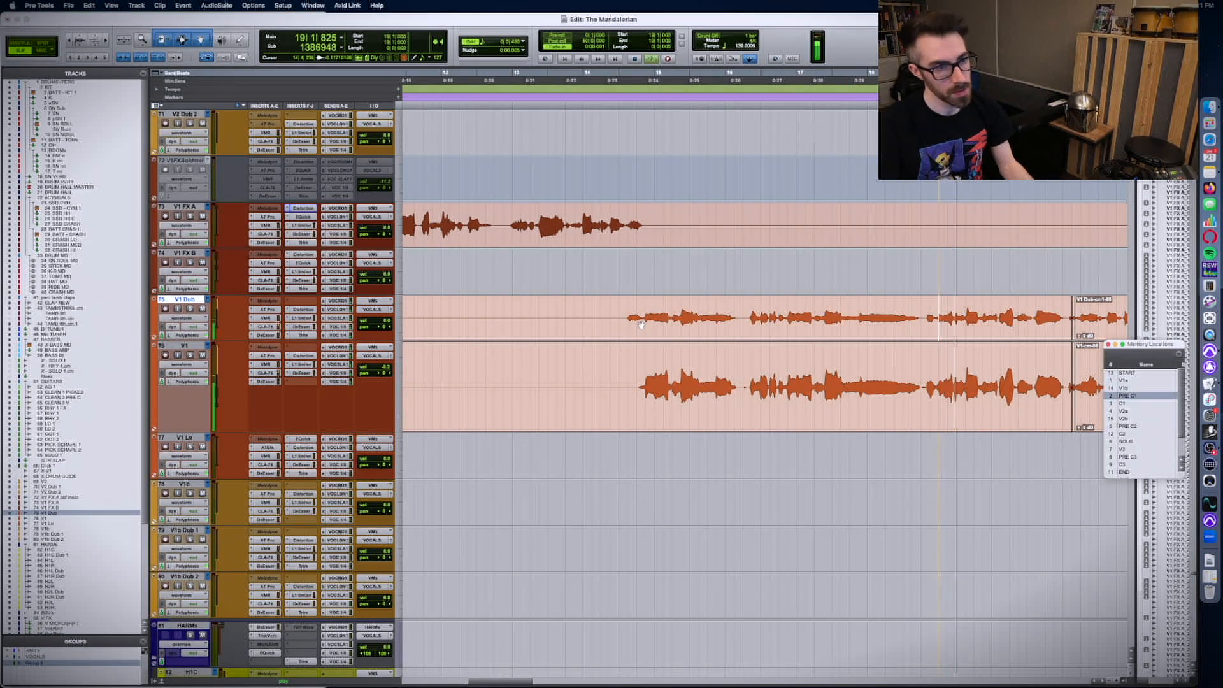
scroll(1083, 357, right, 3)
click(1108, 344)
scroll(647, 293, right, 5)
key(t)
scroll(640, 295, right, 5)
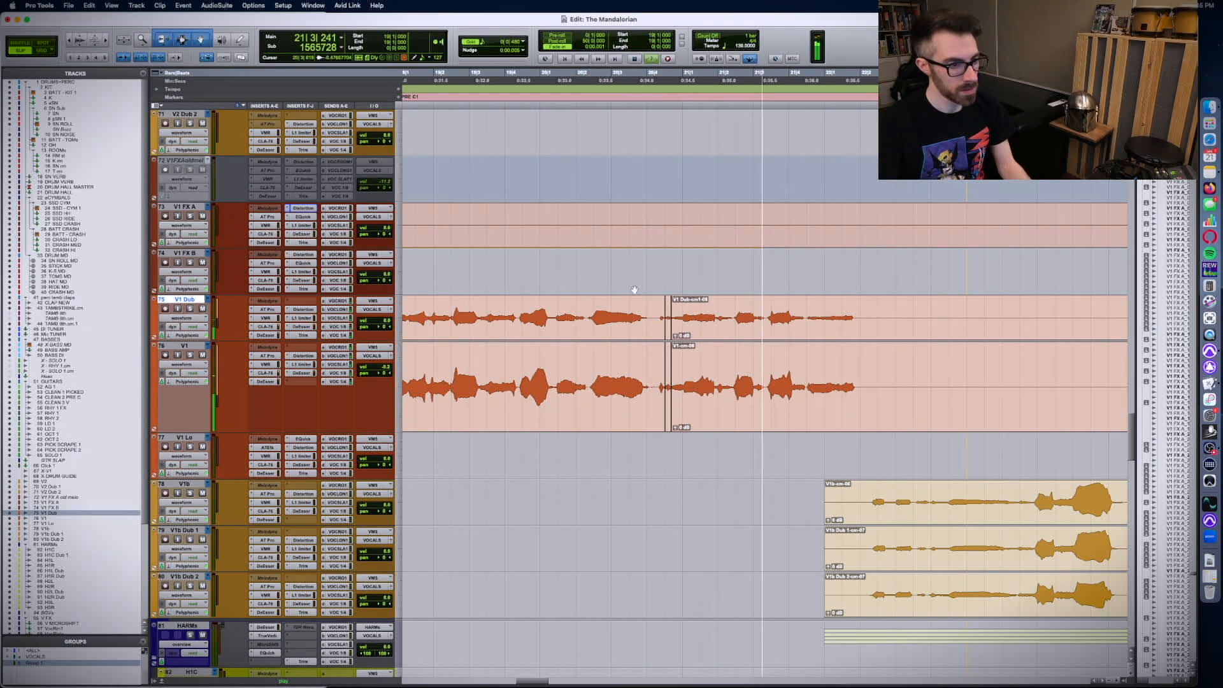
key(space)
- Duplicate the AG bus track and name the copy BG MUSIC
scroll(631, 290, up, 15)
scroll(629, 289, down, 10)
key(r)
text(B)
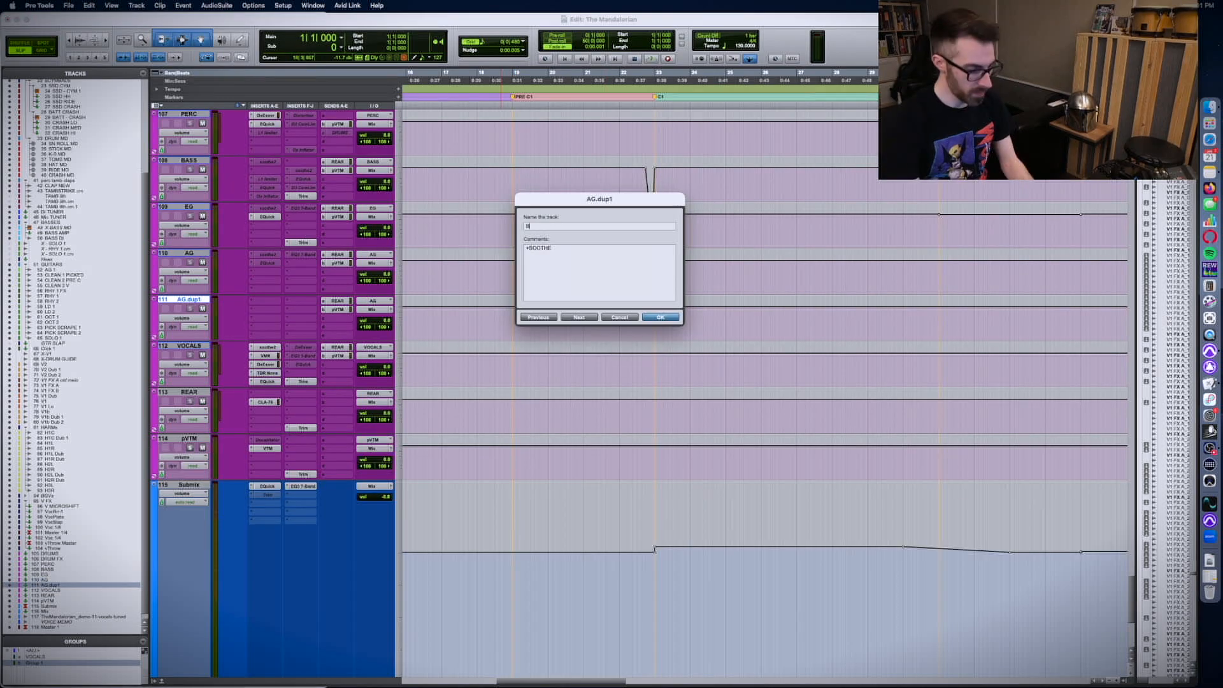
text(G Music)
key(Return)
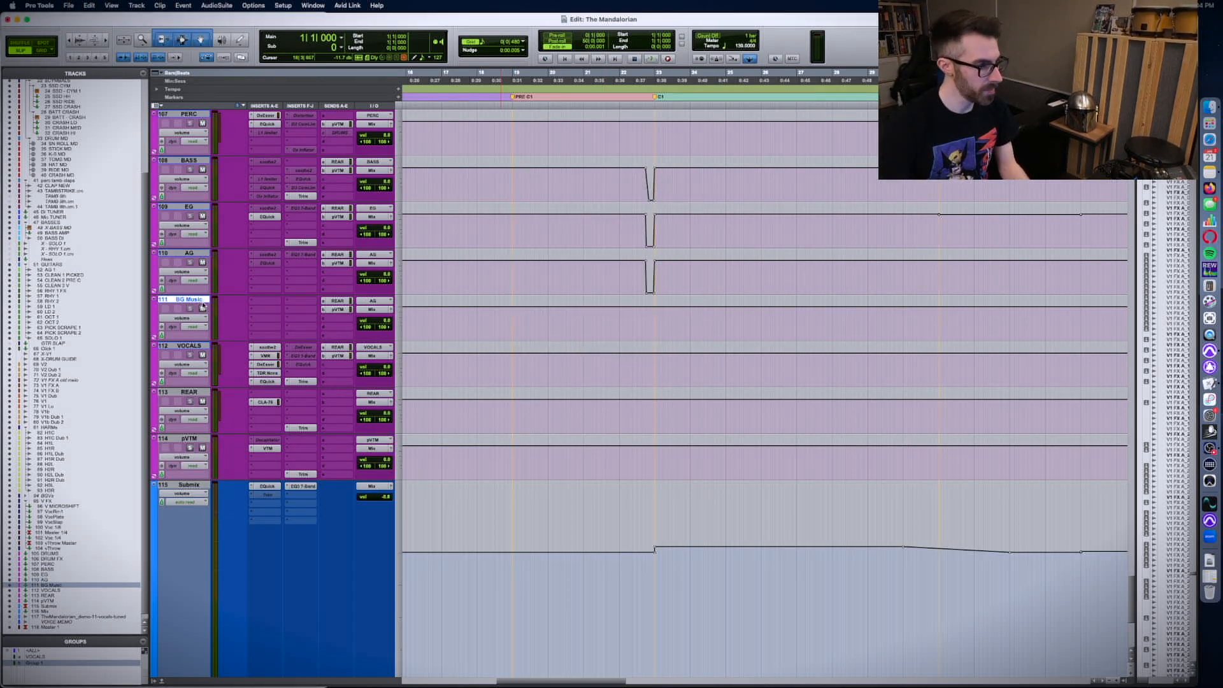
double_click(202, 304)
key(Return)
- Create a new instrument track directly below the Click 1 track
scroll(493, 333, up, 15)
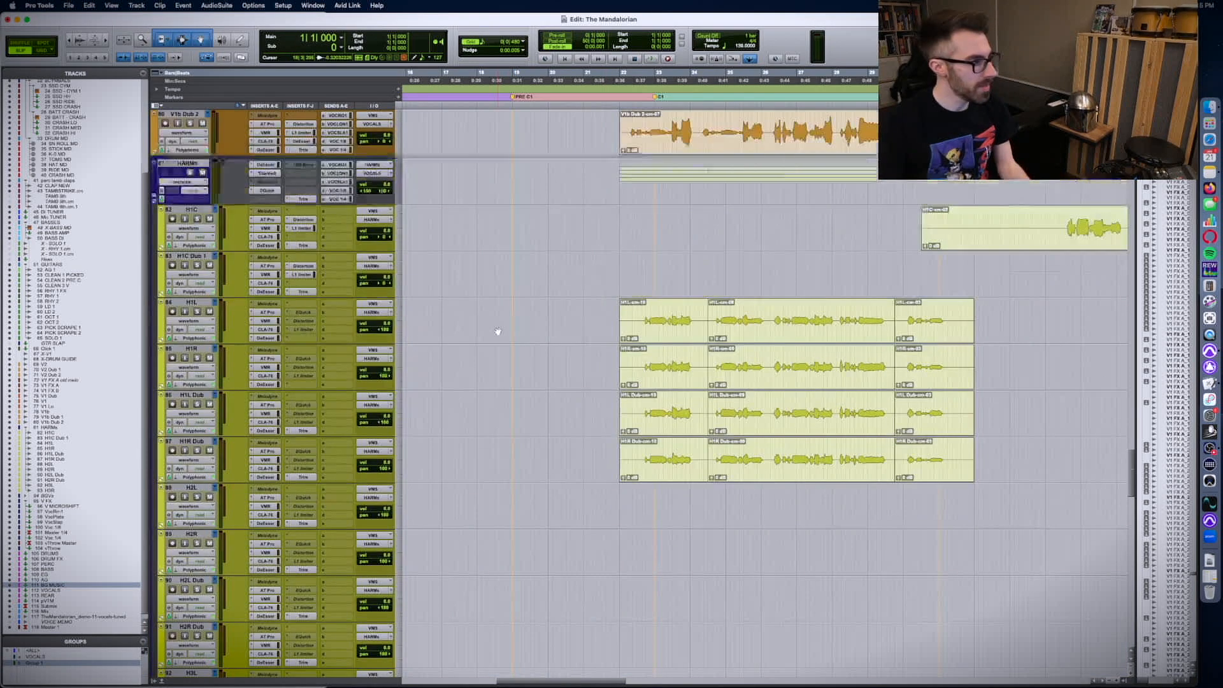
scroll(234, 226, up, 4)
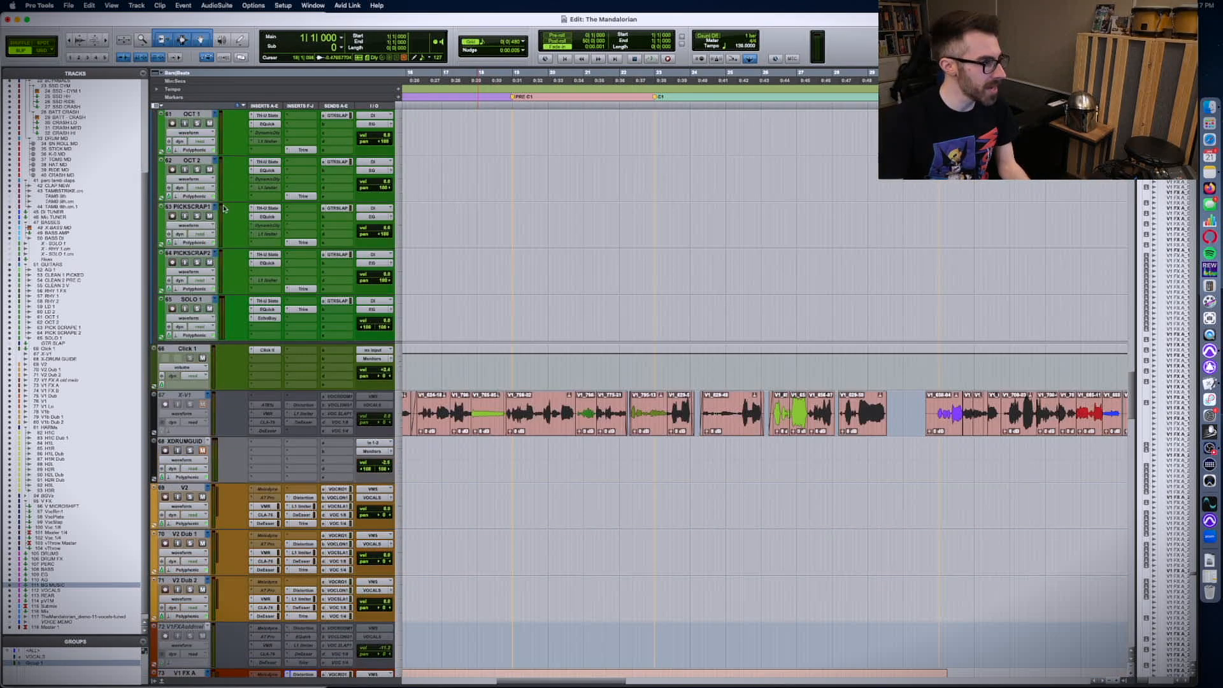
scroll(206, 383, down, 3)
click(186, 306)
click(168, 238)
key(super+shift+n)
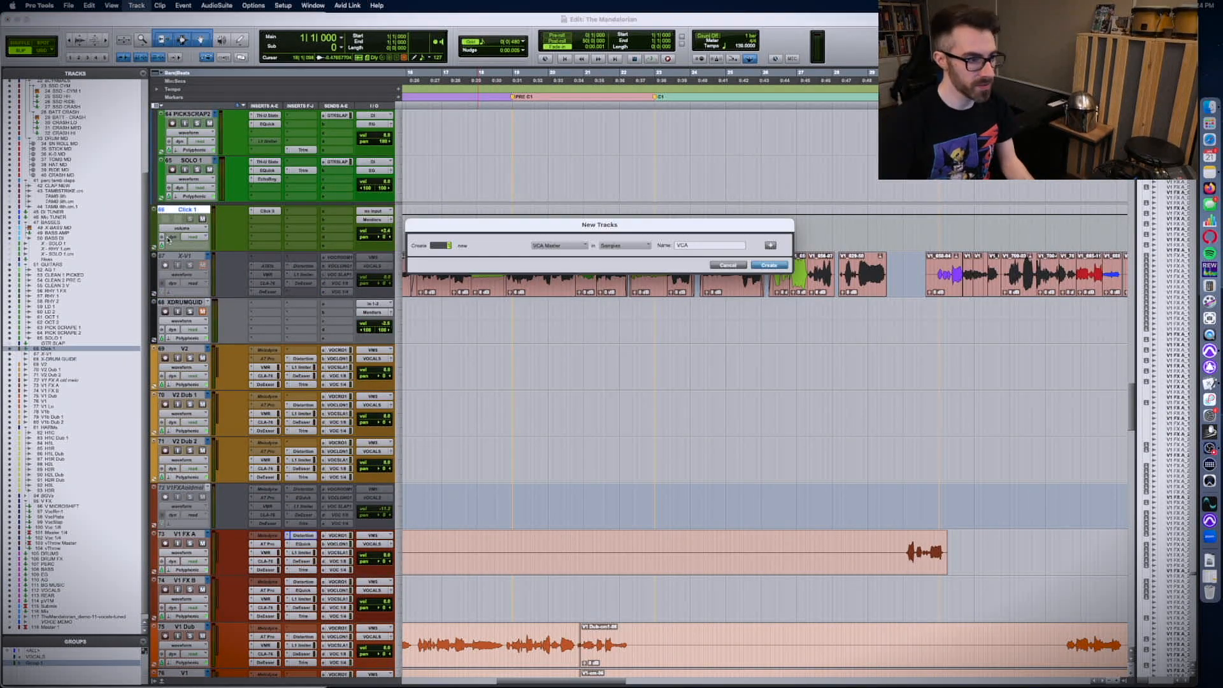
key(Return)
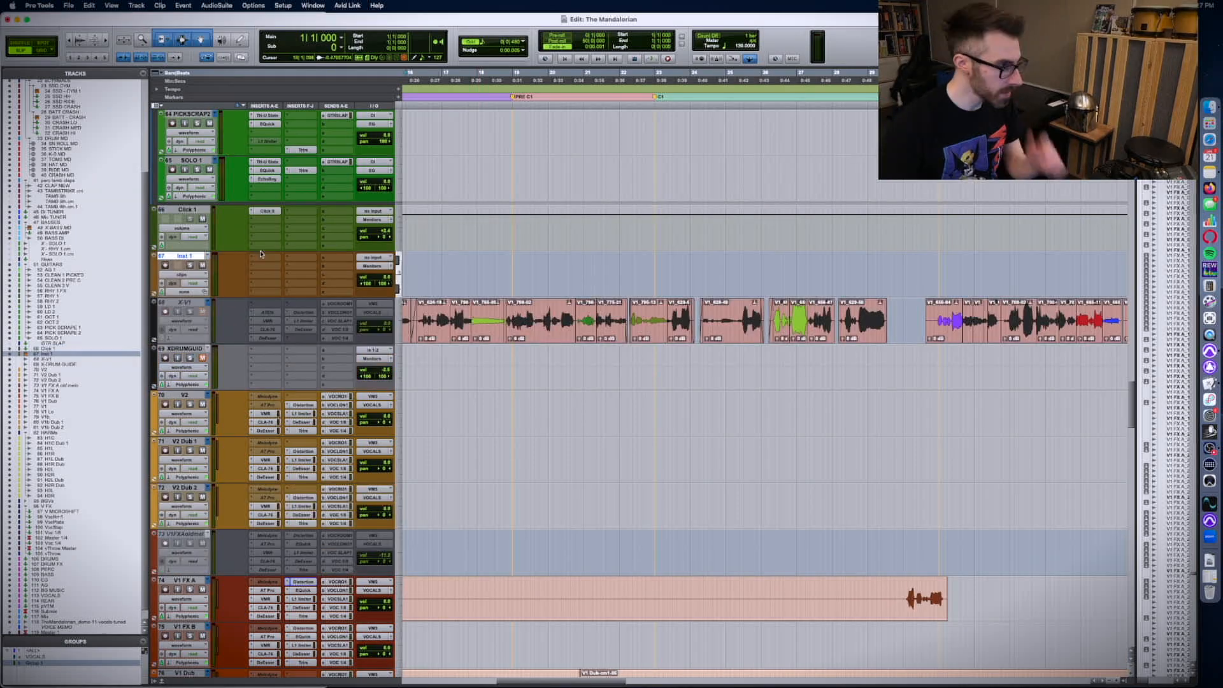
- Insert Mini Grand on the new instrument track and name the track PIANO
click(263, 258)
click(277, 240)
key(Return)
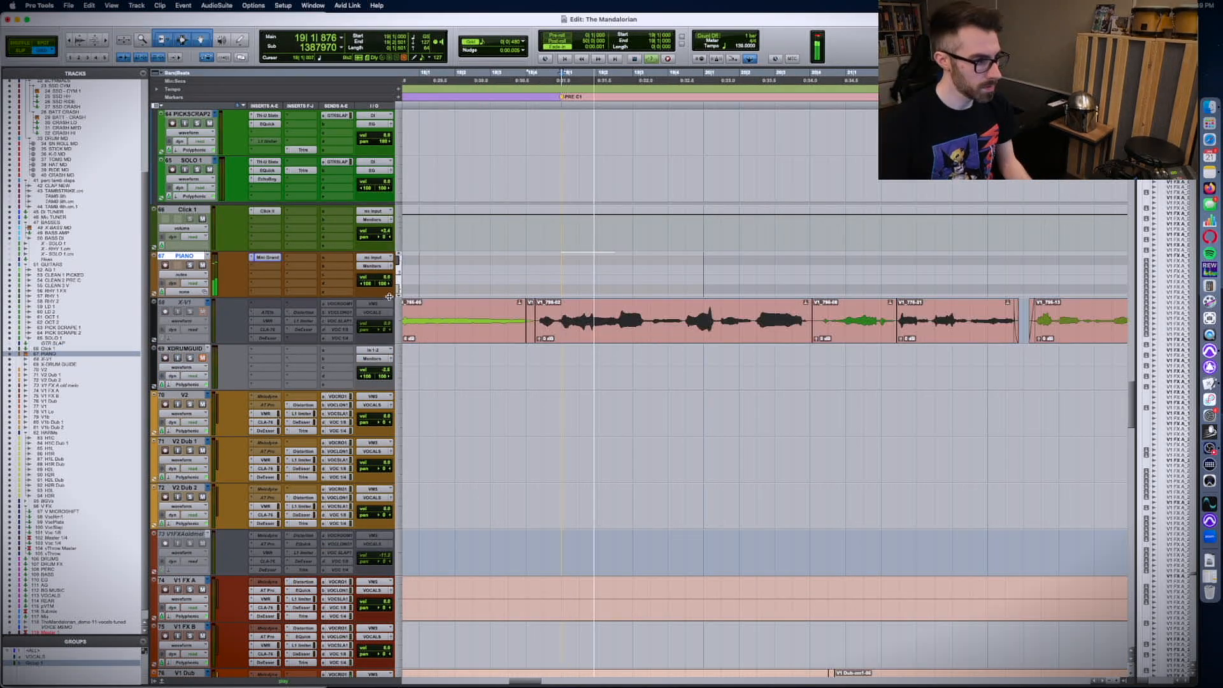
- Enlarge the PIANO track's notes view, place a short note at bar 19 where PRE C1 starts, and play it
key(ctrl+Up)
key(ctrl+Up)
click(507, 336)
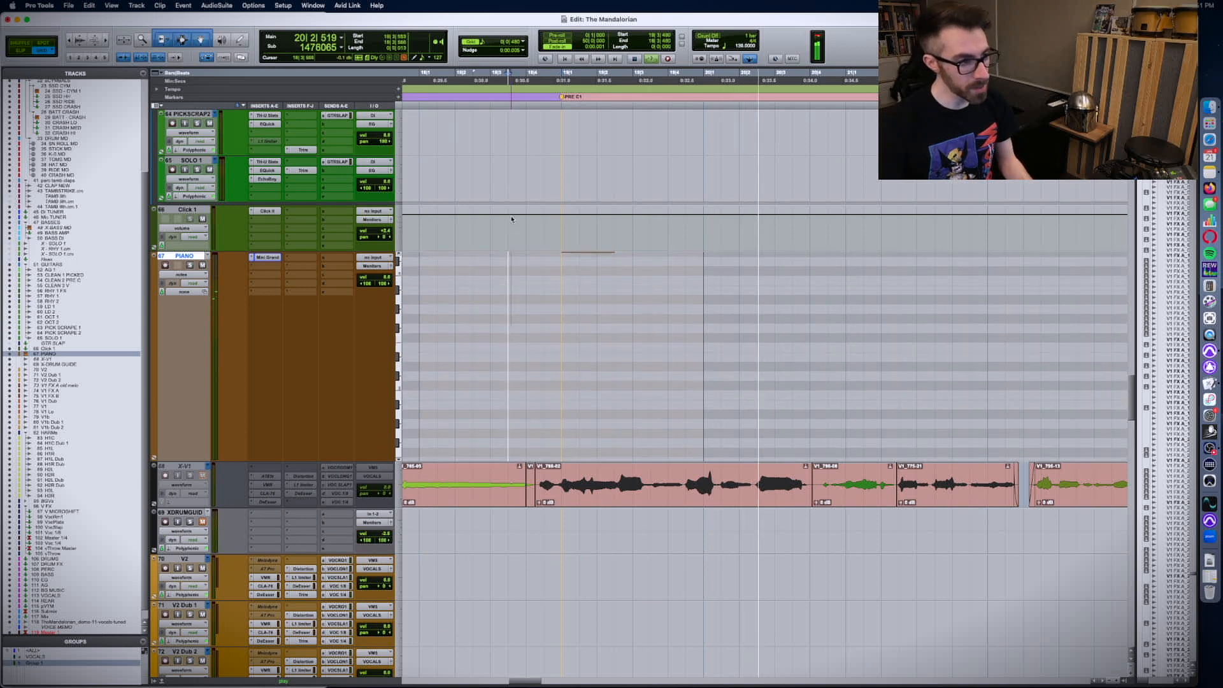
drag(538, 214, 539, 215)
scroll(553, 318, up, 6)
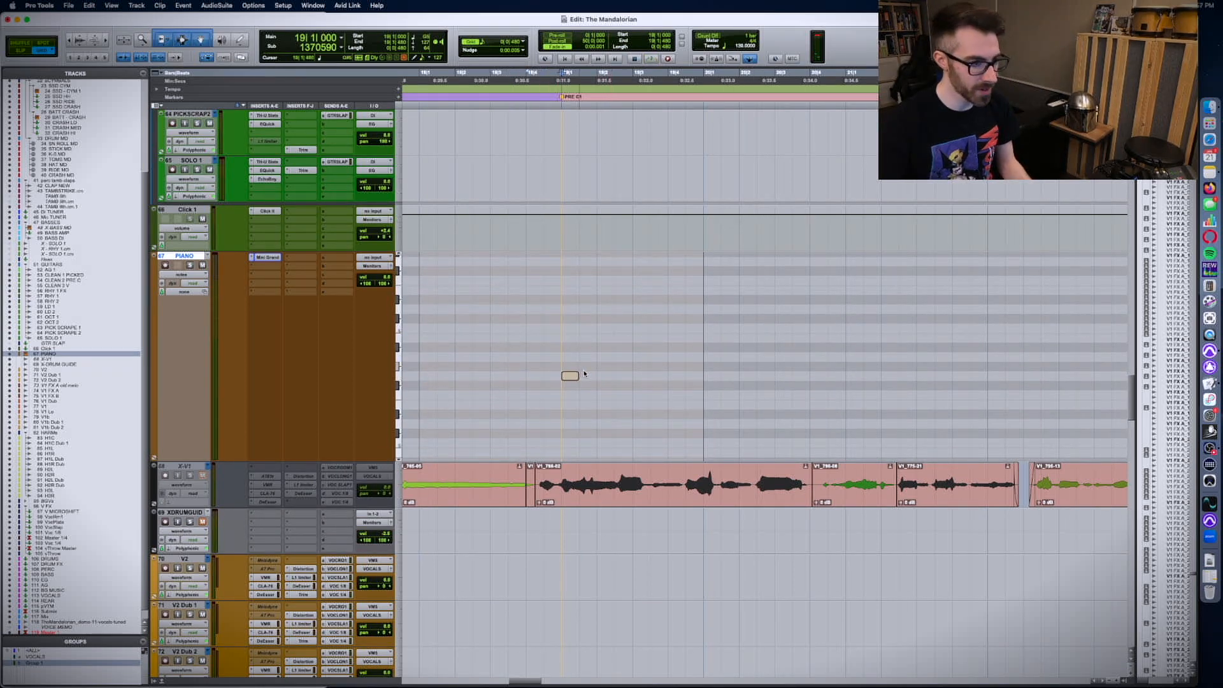
key(space)
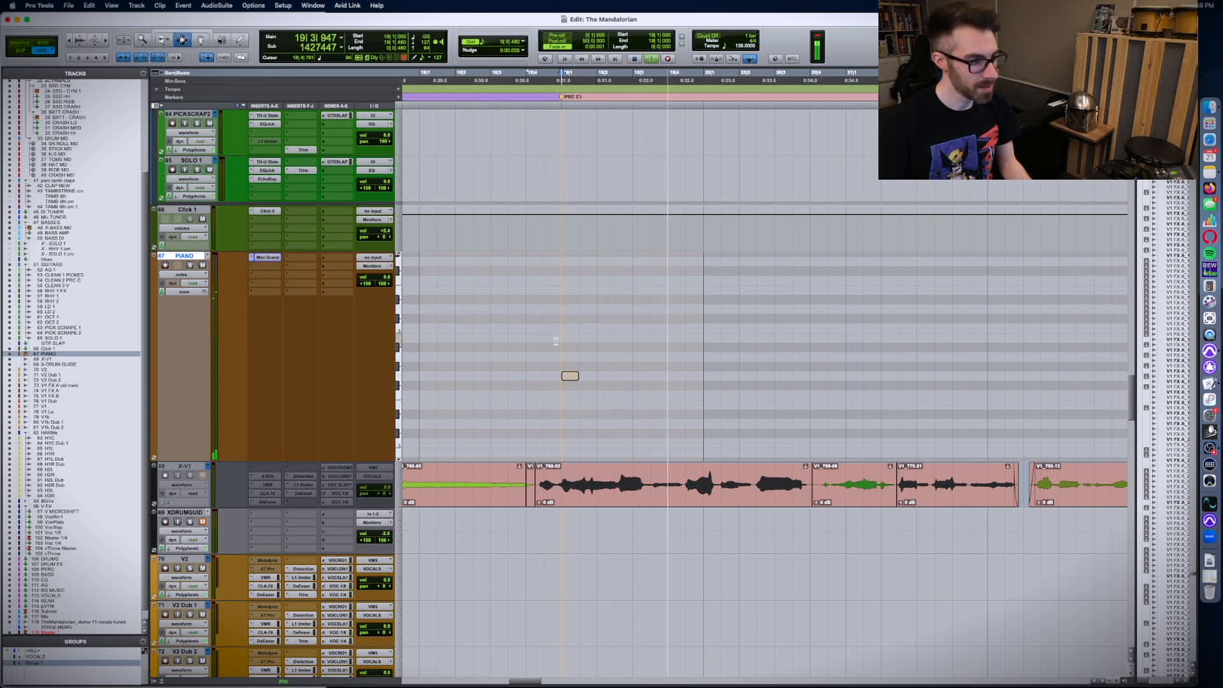
- Duplicate the piano note across bar 19 so that it repeats on all four beats
drag(554, 347, 600, 346)
key(space)
key(super+d)
shift+click(562, 360)
key(super+d)
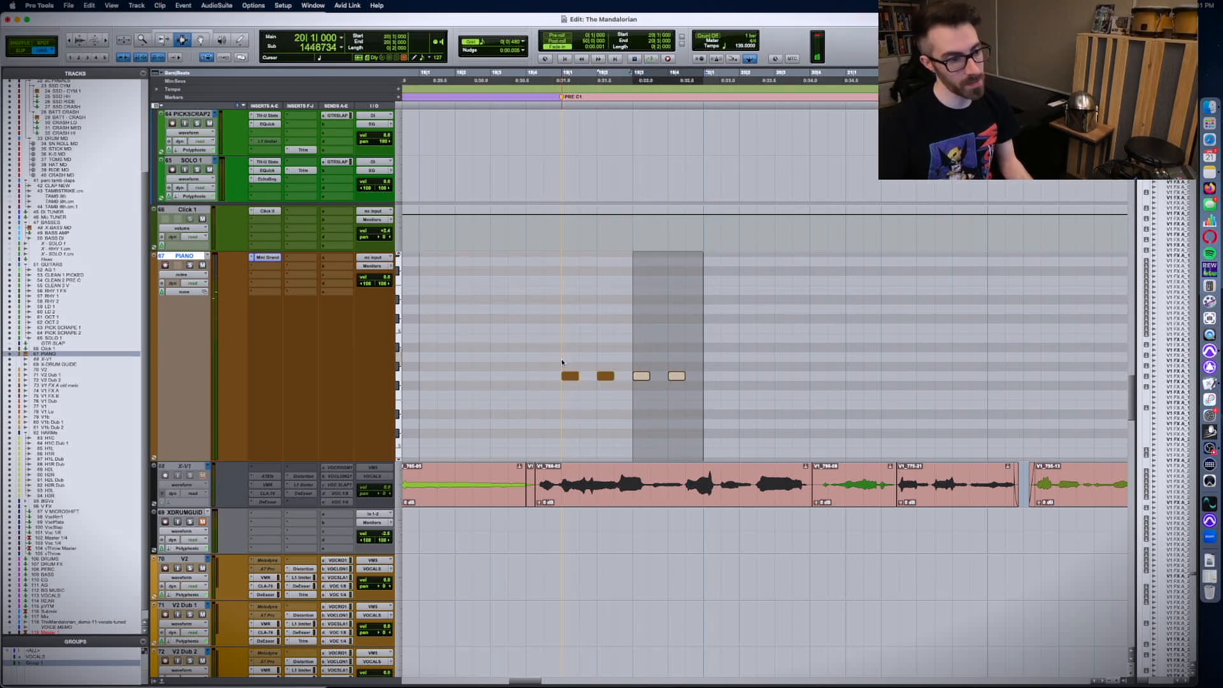
- Extend the repeated piano notes through bar 20 into bar 21 and play back from the start of PRE C1
key(super+d)
key(super+d)
key(super+d)
click(562, 360)
key(space)
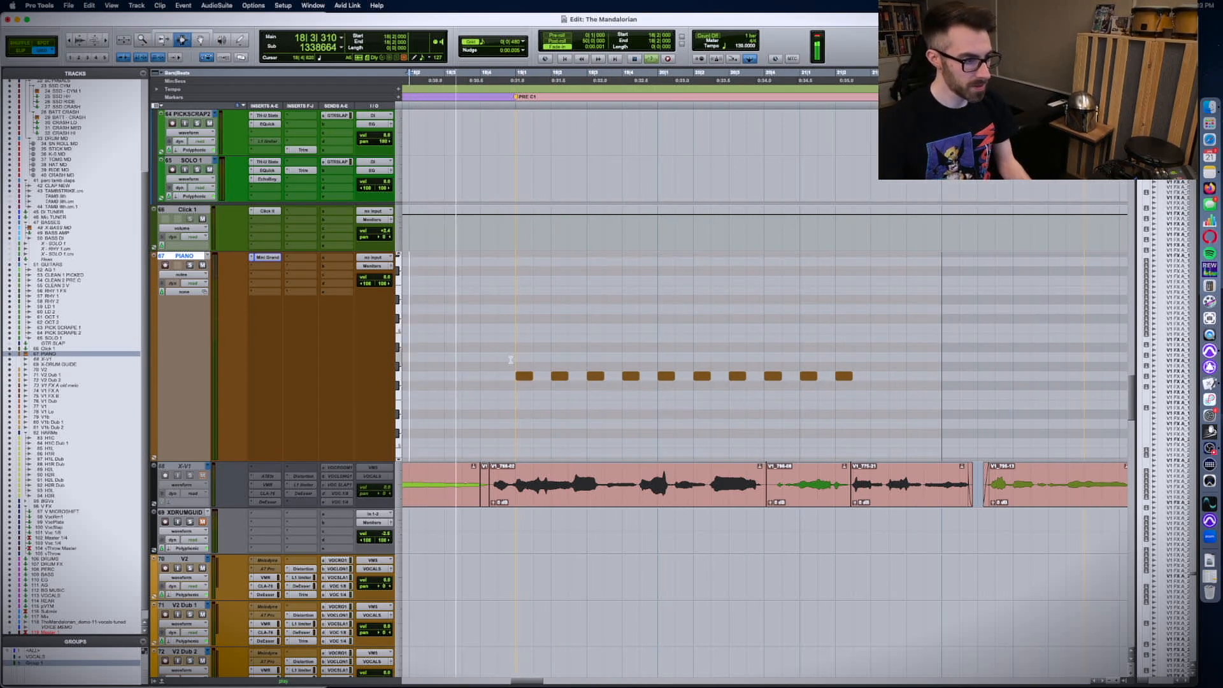
- Duplicate the four notes of bar 19 on the PIANO track so that they fill bars 20 to 22
drag(544, 367, 634, 357)
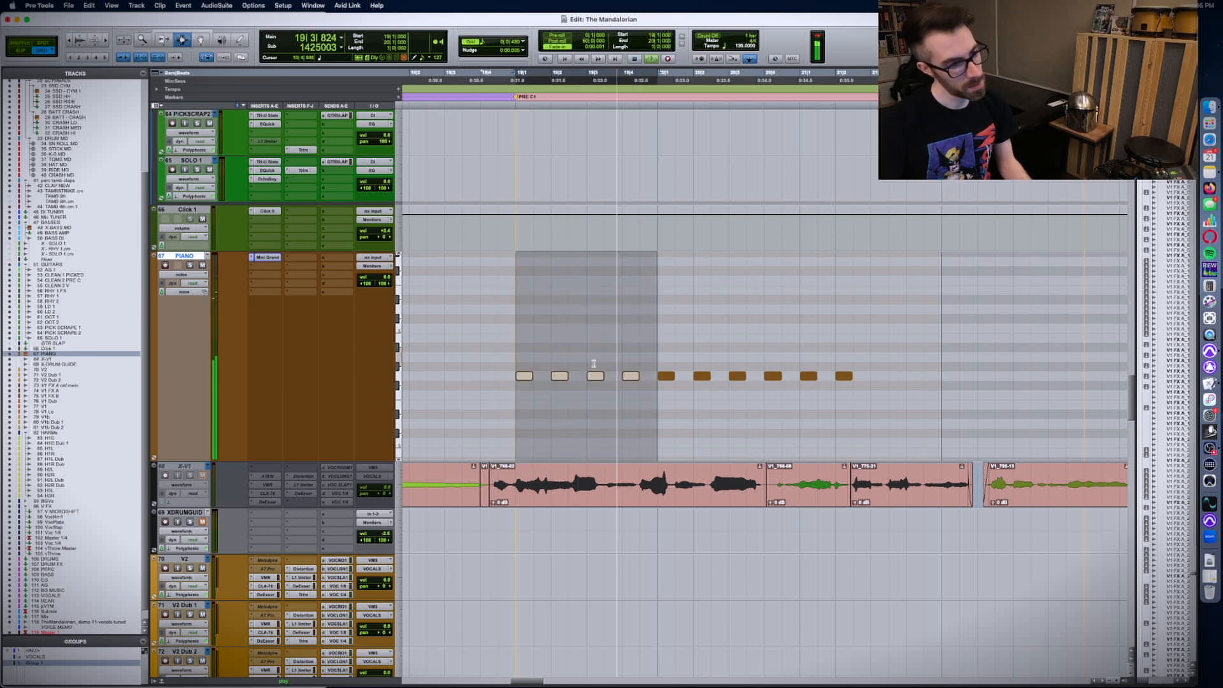
key(super+bracketleft)
key(super+d)
key(super+d)
key(super+d)
key(super+d)
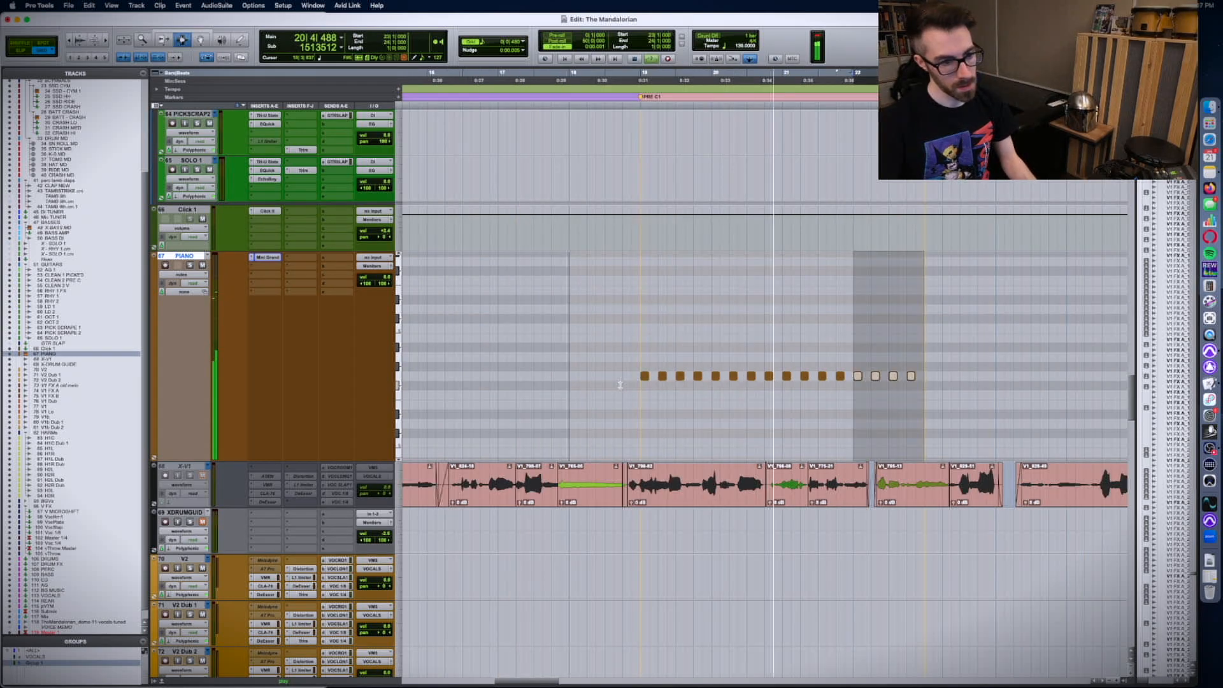
- Replace the four piano notes in bar 22 with a sustained note lasting the whole bar
drag(1013, 390, 858, 390)
key(Delete)
key(Delete)
key(F6)
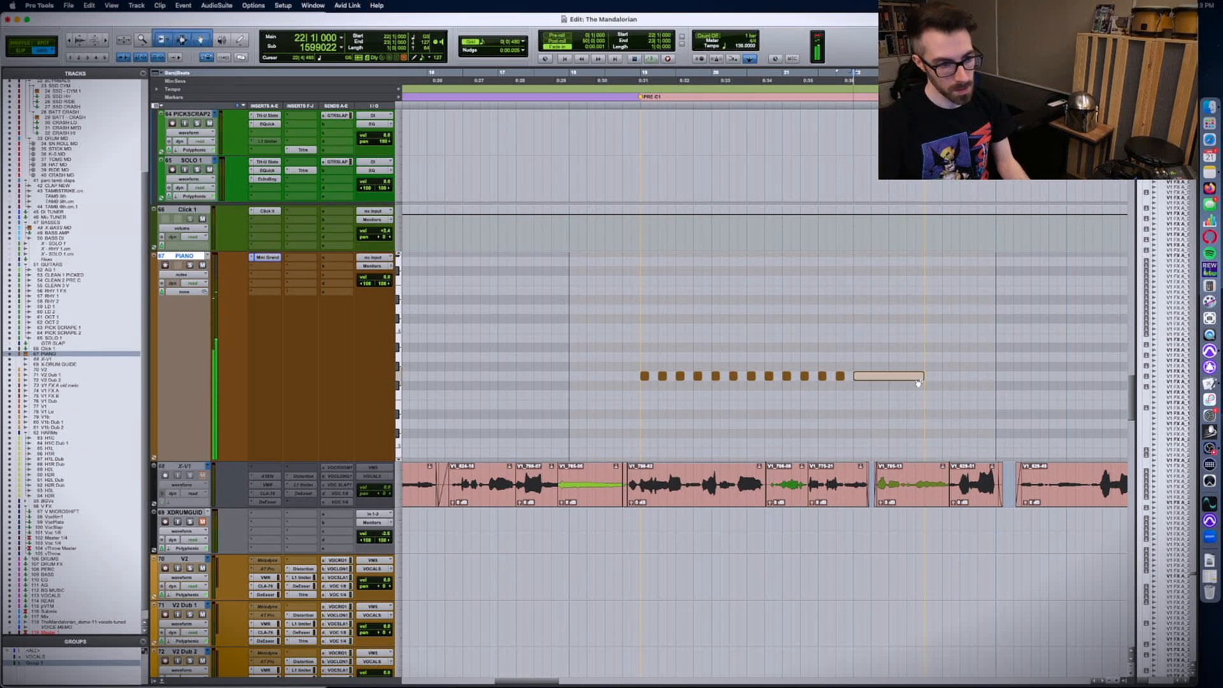
- Select all the piano notes, play the part, and colour the PIANO track purple
key(super+a)
key(space)
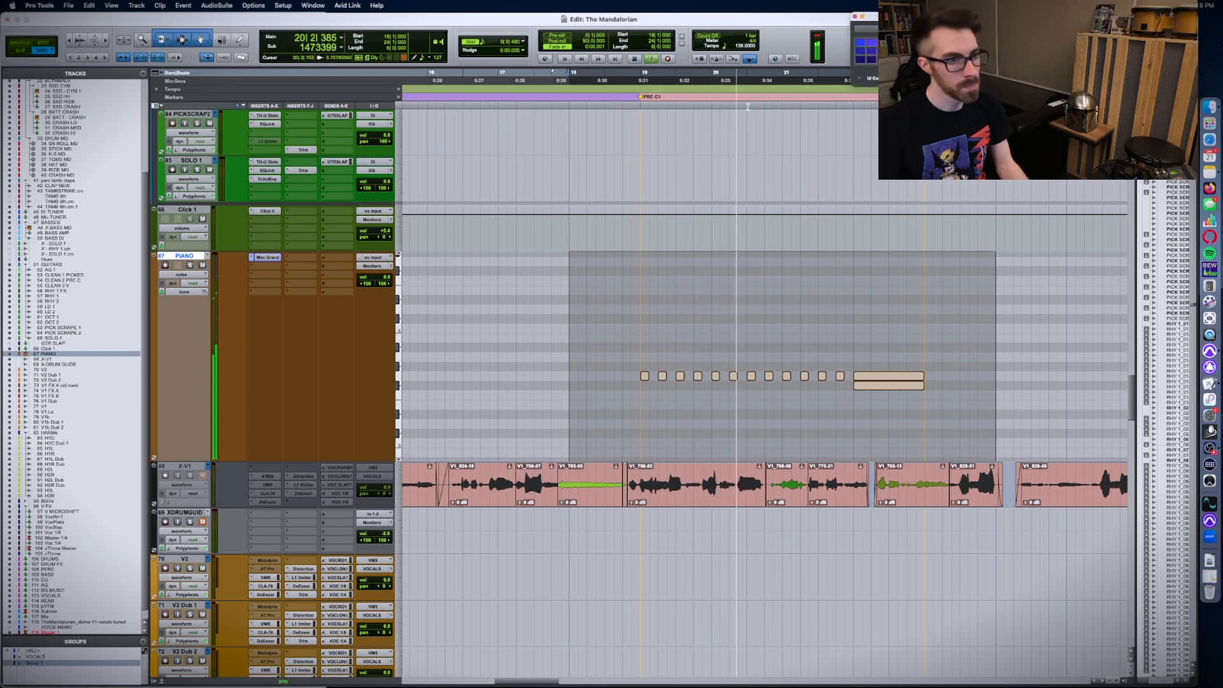
click(932, 51)
click(916, 51)
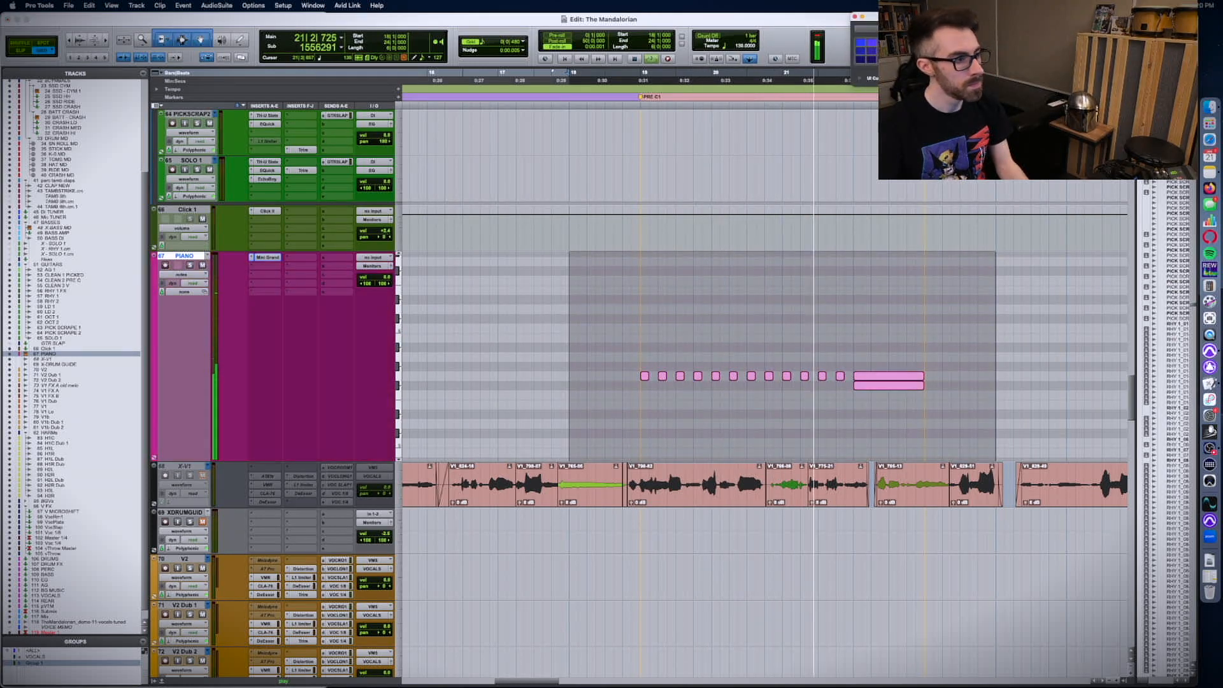
click(899, 51)
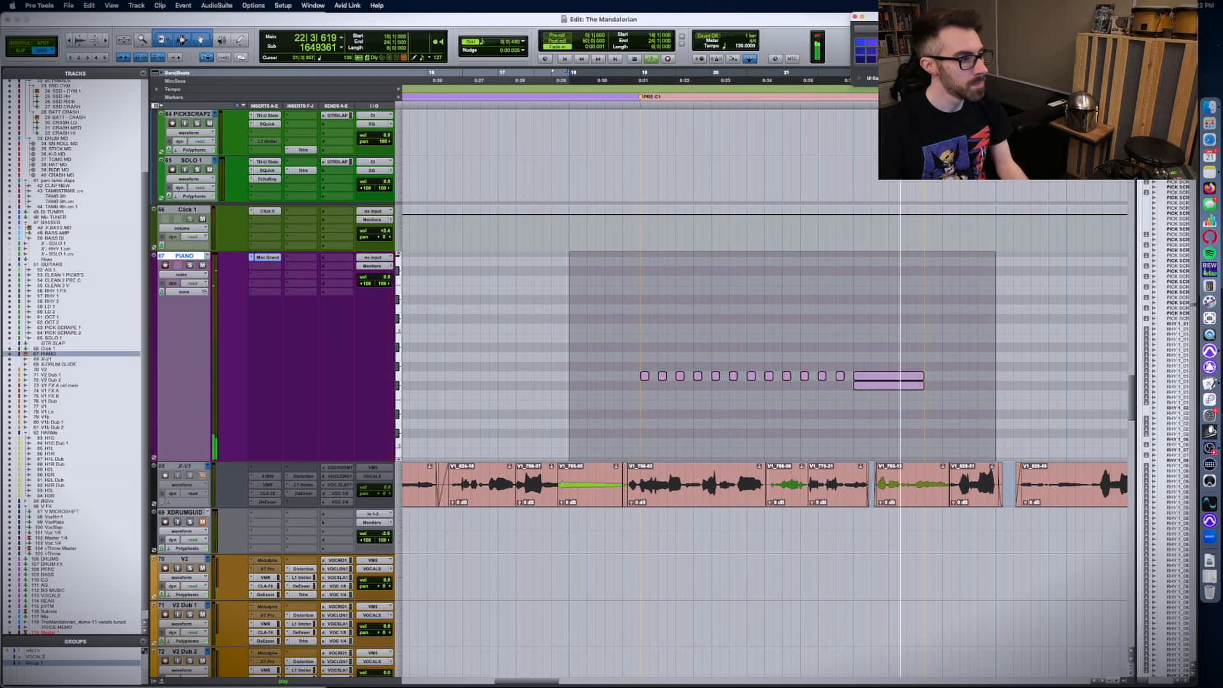
click(871, 60)
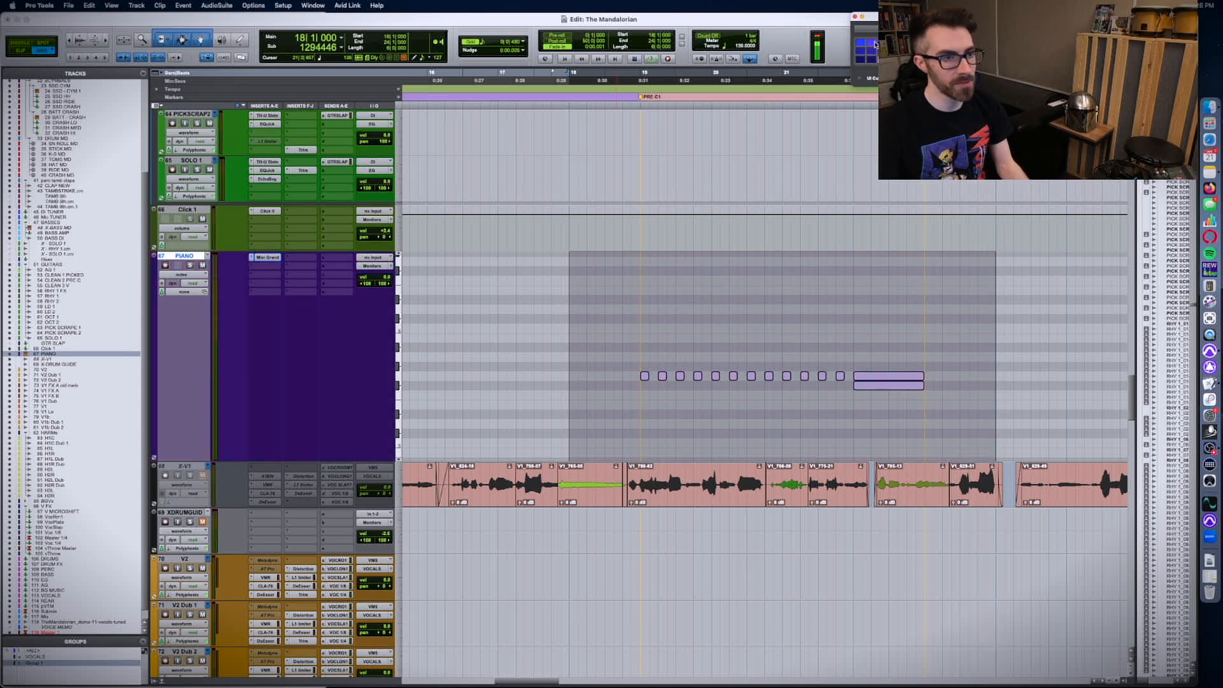
click(875, 44)
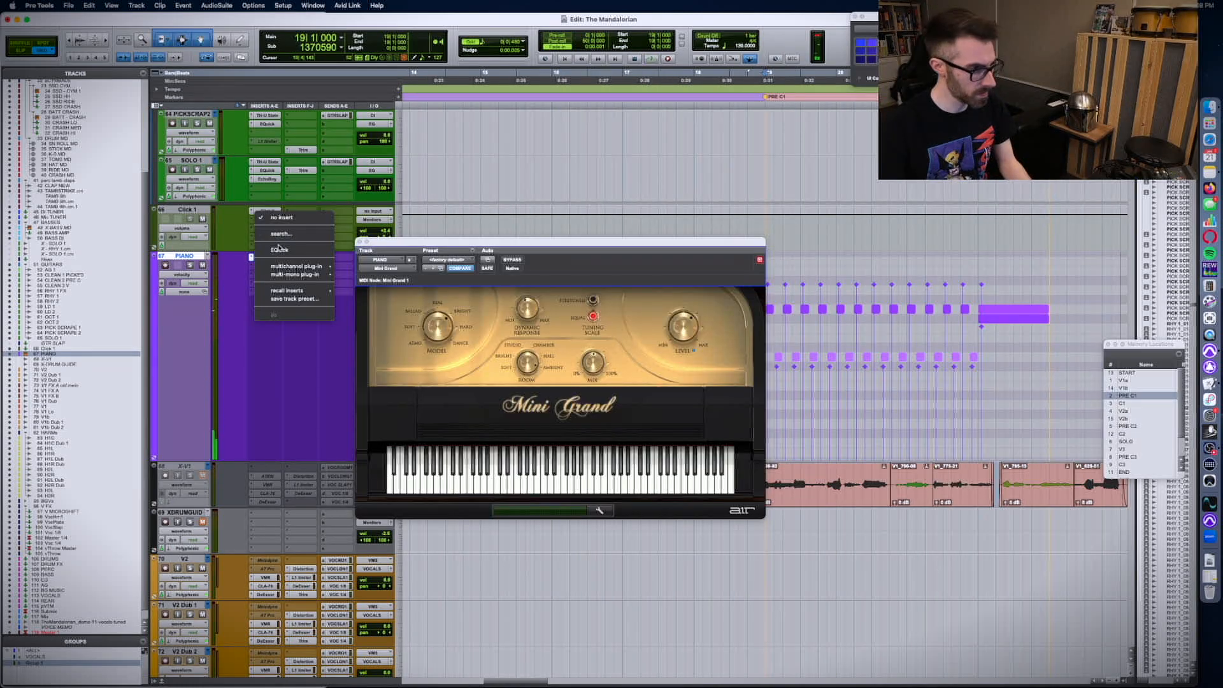
- Insert EQuick on the PIANO track and shape it with a high-pass filter, a midrange dip and a narrow band near 3 kHz
click(279, 248)
drag(610, 383, 604, 407)
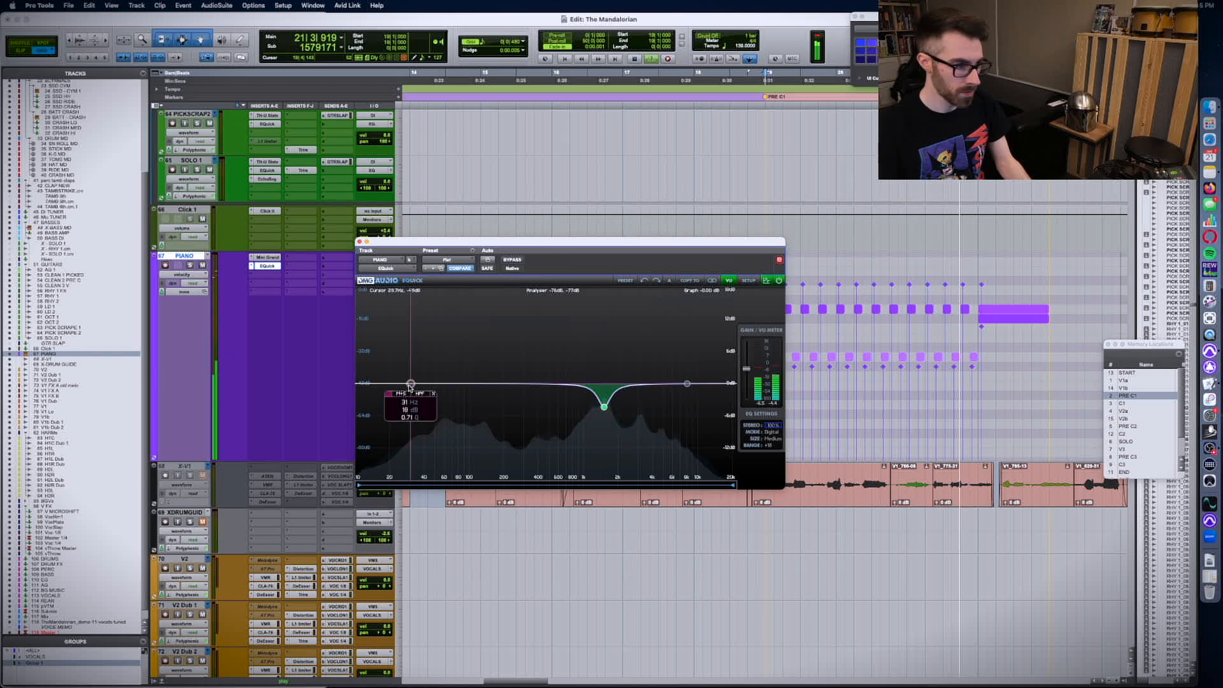
drag(642, 384, 638, 418)
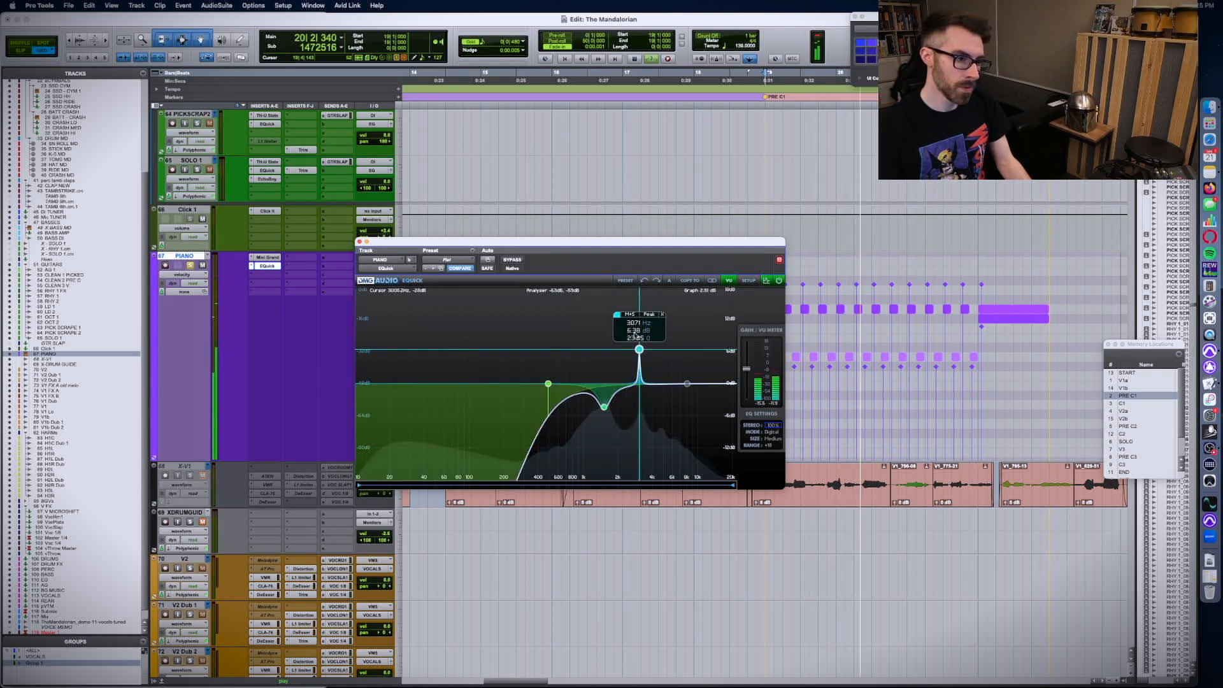
click(662, 429)
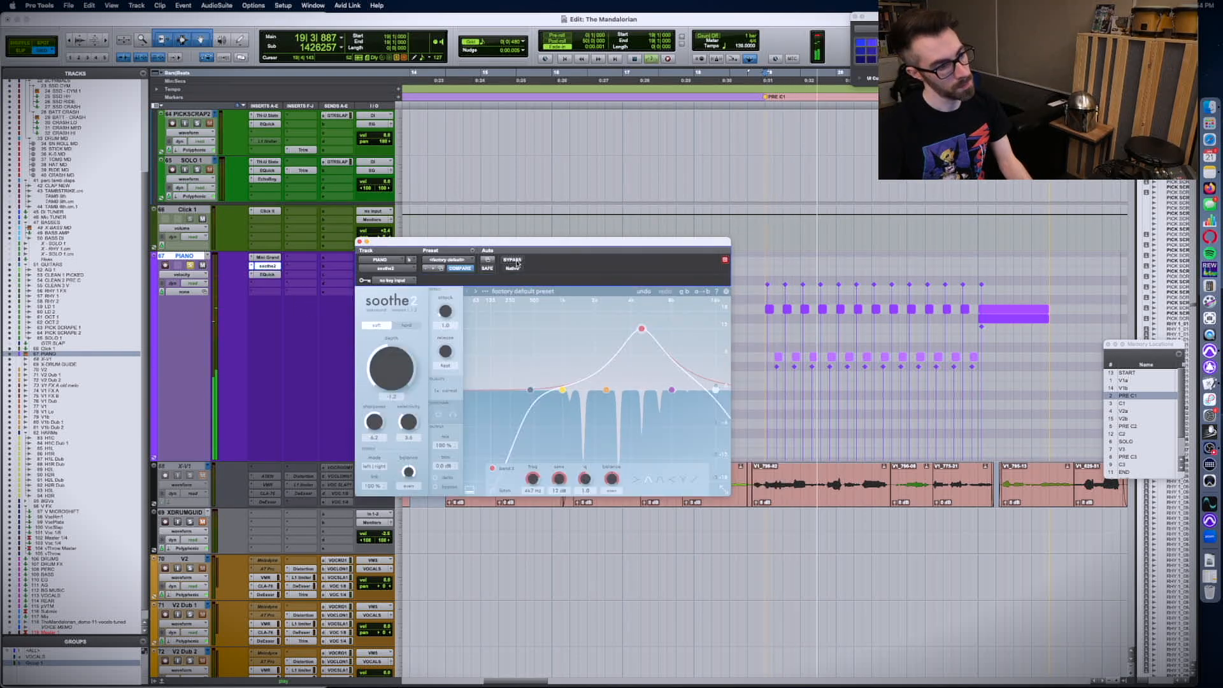
- Compare the piano sound with soothe2 bypassed and active
click(514, 261)
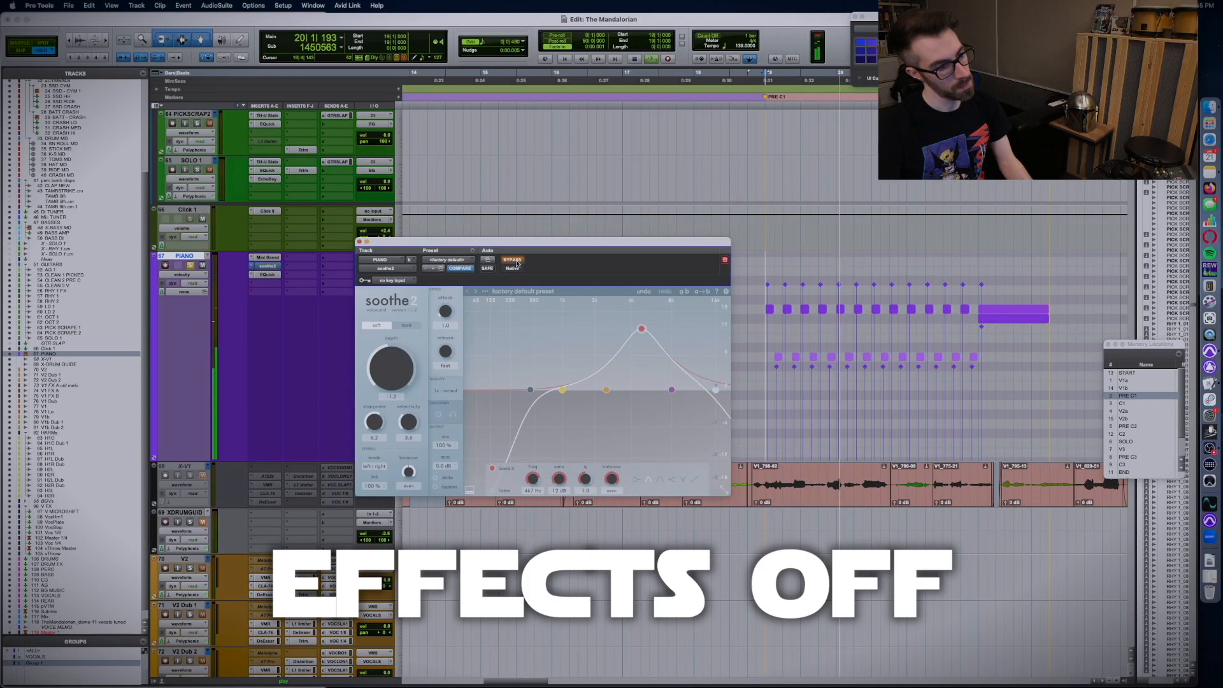
click(517, 262)
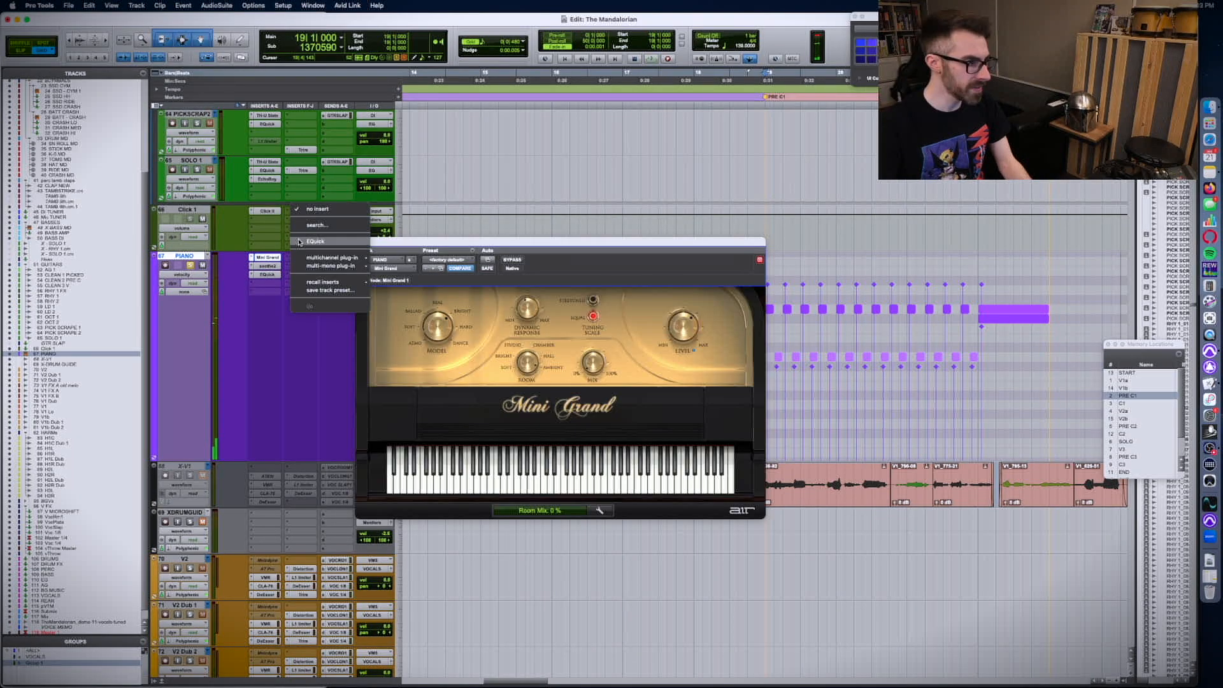
- Try the Little Plate reverb on the PIANO track and lower its mix during playback
click(302, 230)
text(li)
key(space)
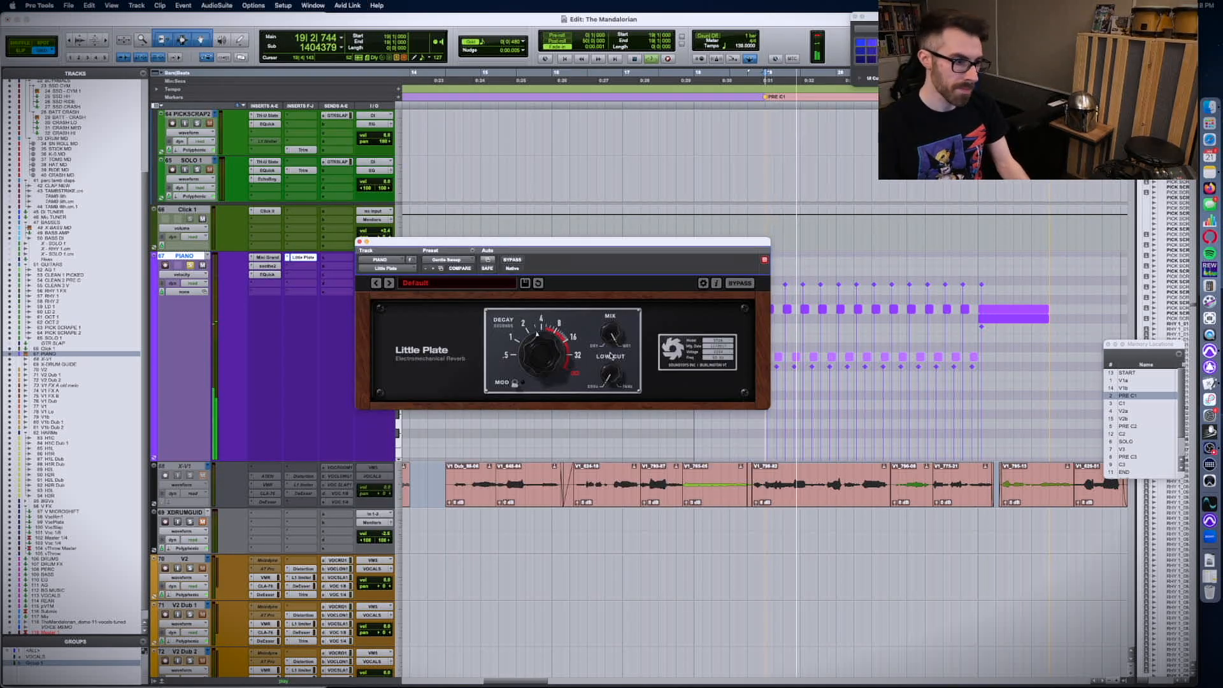
drag(612, 334, 617, 366)
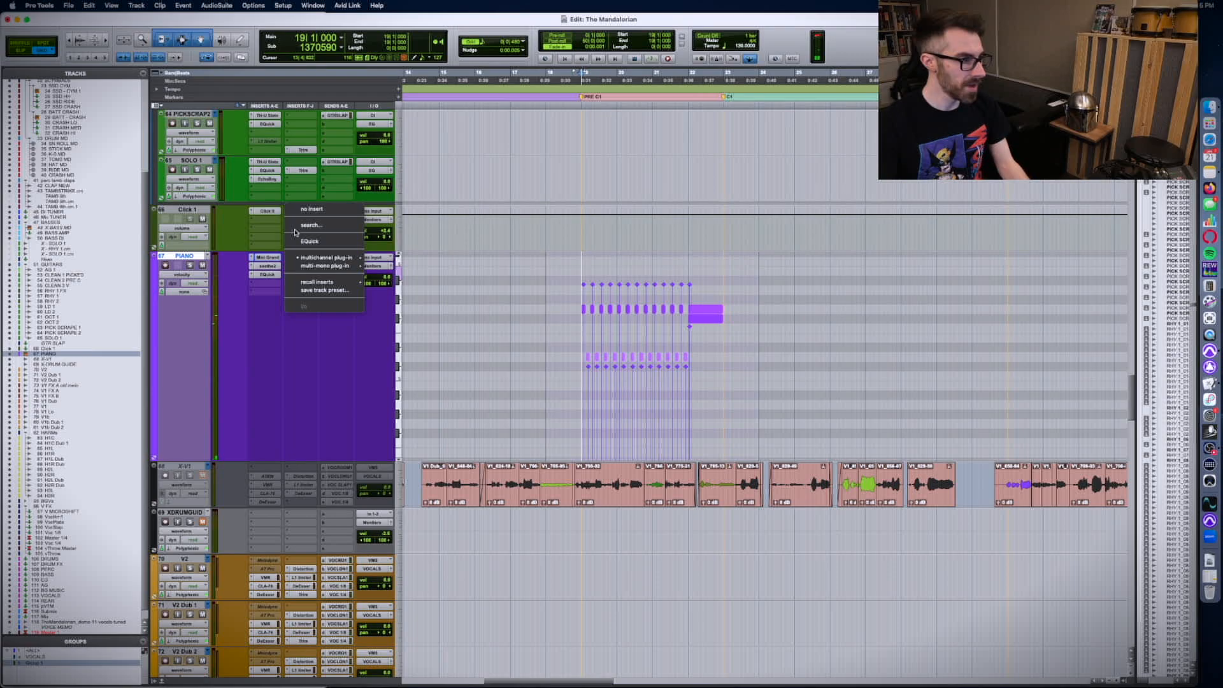
- Replace the reverb insert on the PIANO track with Trim, set its gain to -4.1 dB, and check it in playback
click(331, 261)
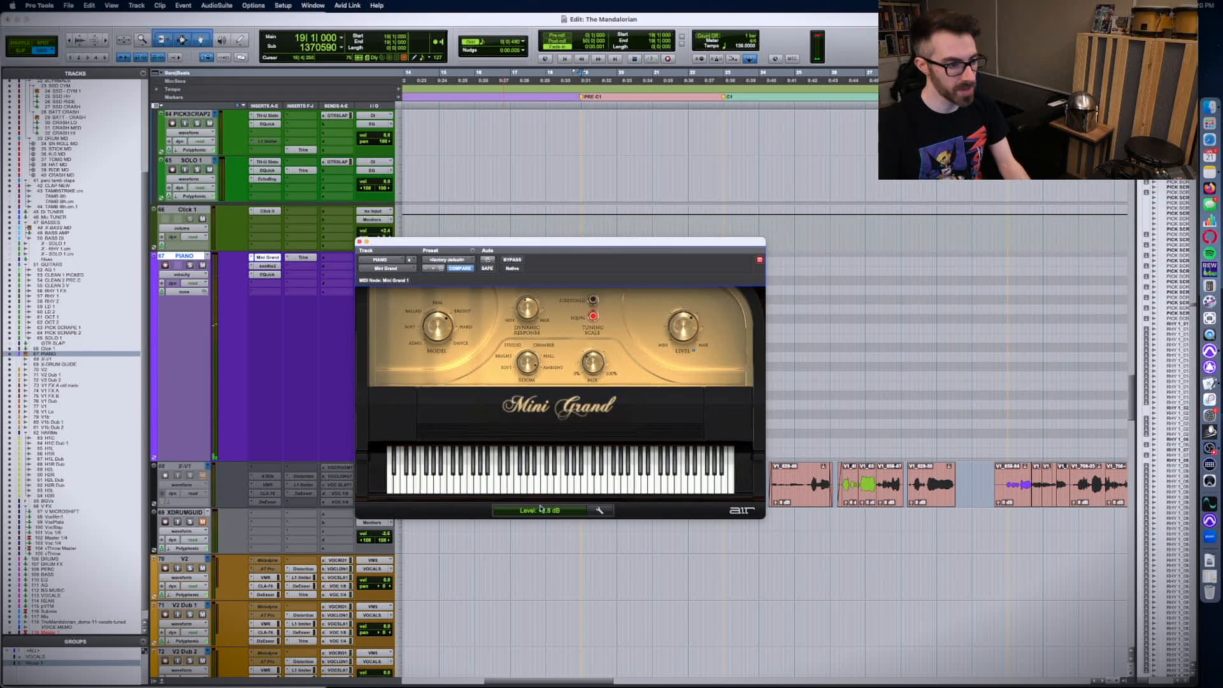
click(303, 257)
mouse_move(490, 311)
mouse_down()
mouse_move(453, 309)
mouse_move(473, 309)
mouse_up()
key(space)
key(space)
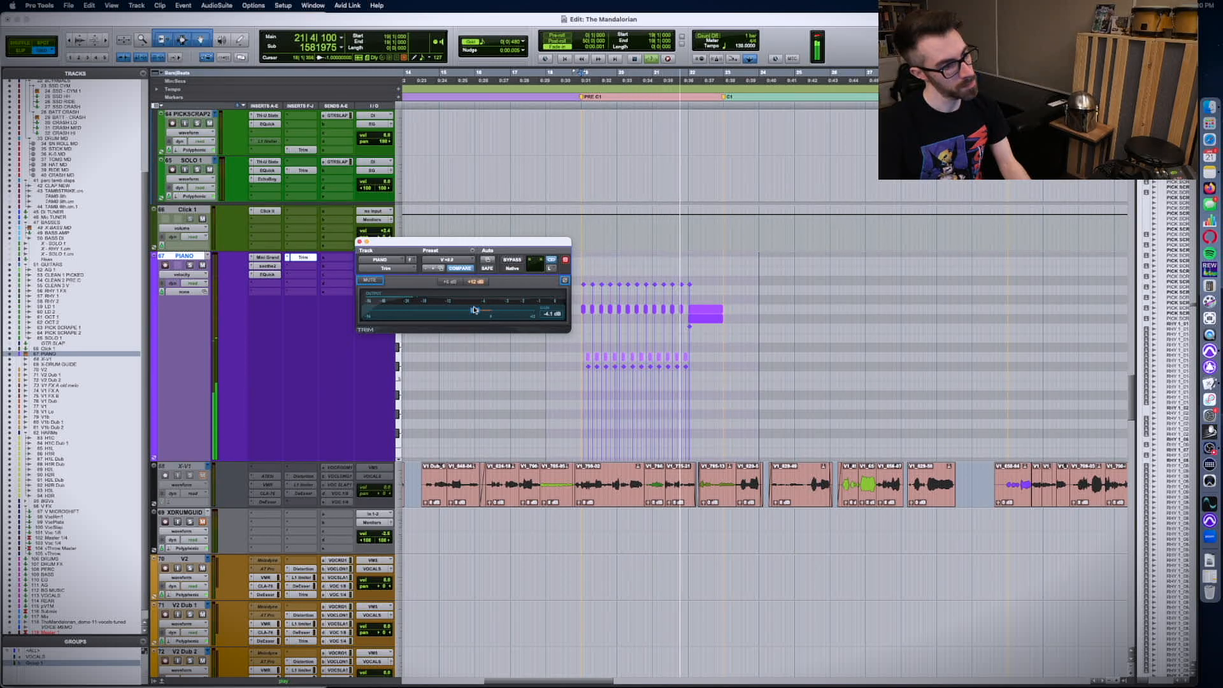
key(super+w)
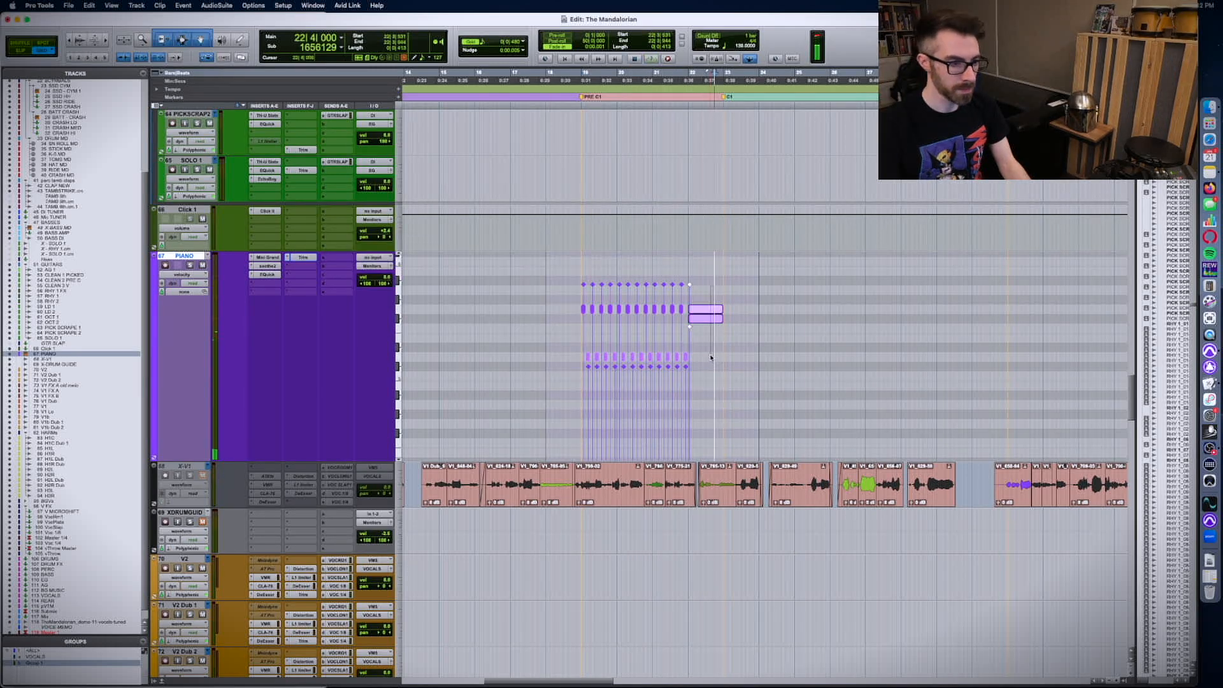
- Copy the whole PRE C1 piano part to bar 47, where PRE C2 starts
drag(513, 310, 764, 310)
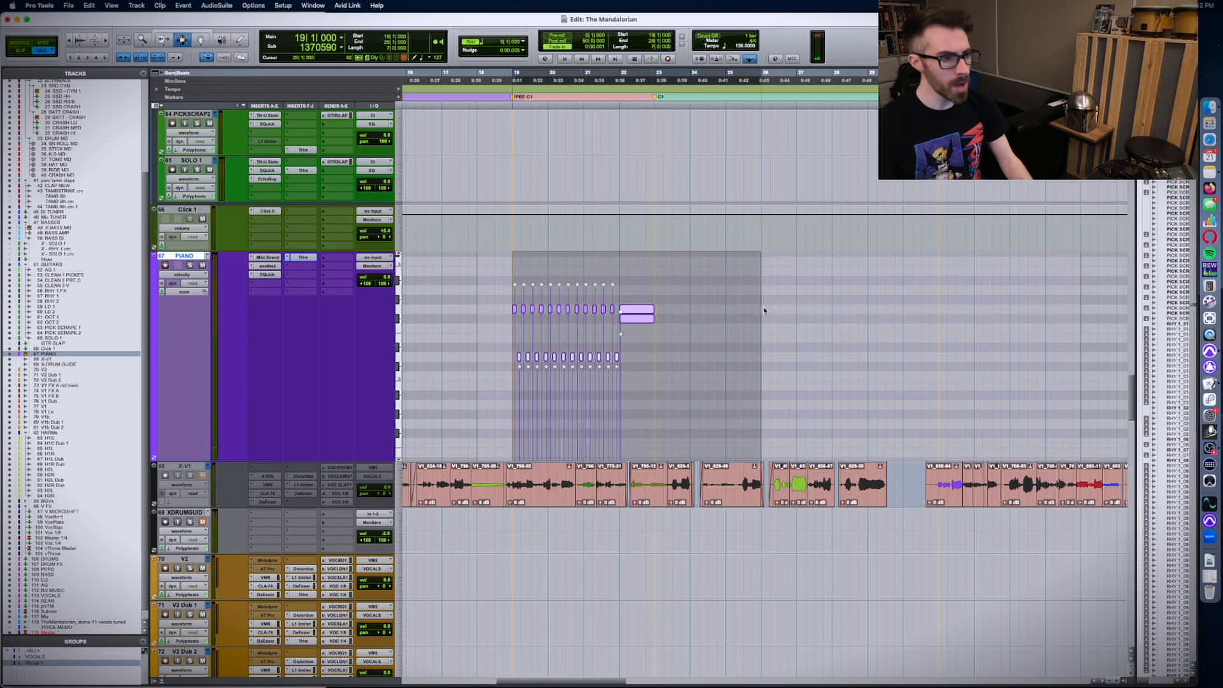
scroll(764, 309, right, 10)
scroll(778, 281, right, 5)
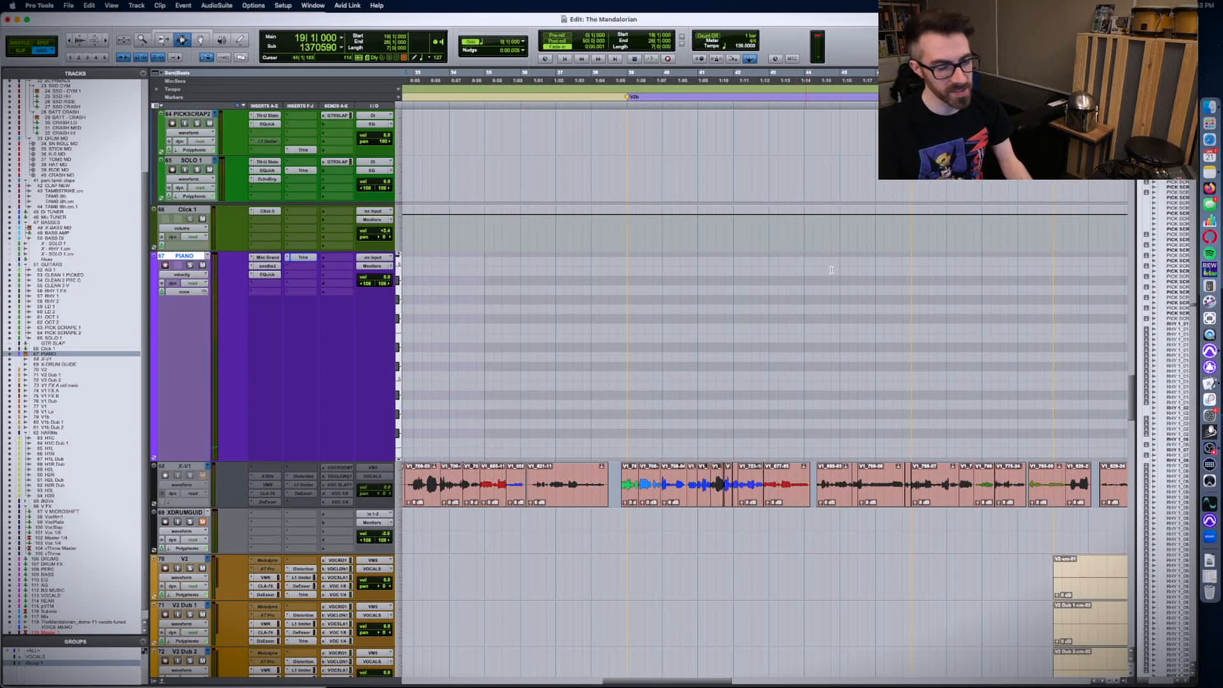
key(super+v)
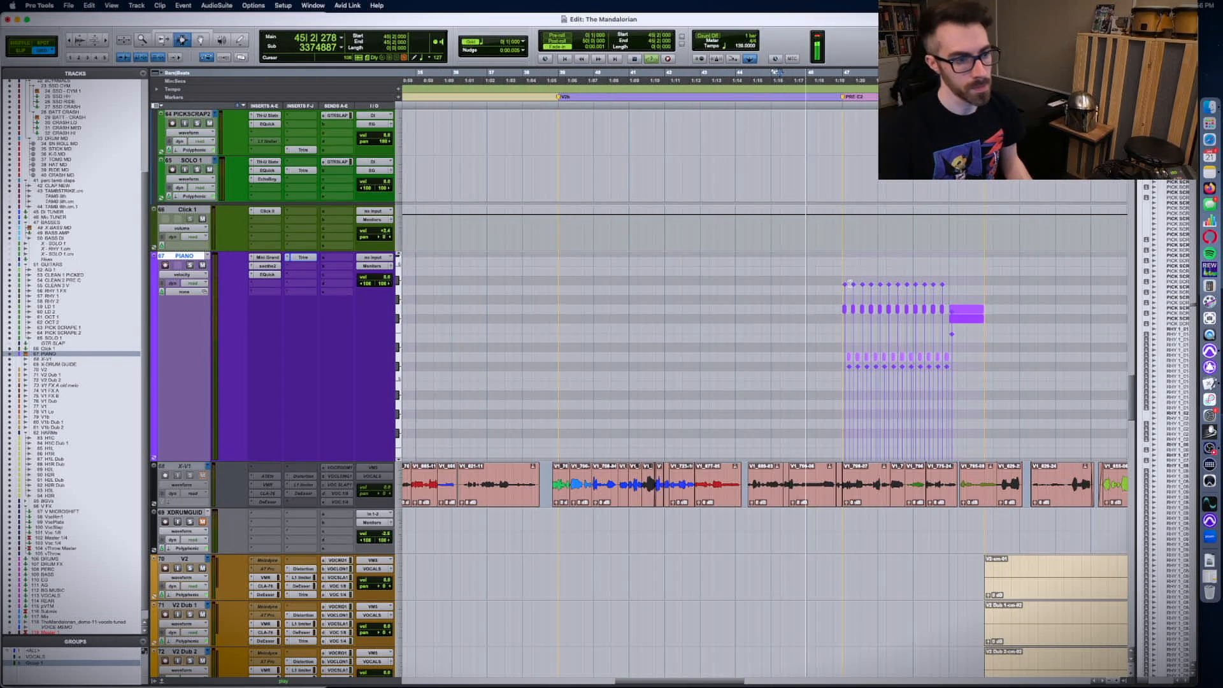
- Replace the sustained chord in bar 50 of PRE C2 with repeated piano notes at a higher pitch and play the result
scroll(833, 292, right, 8)
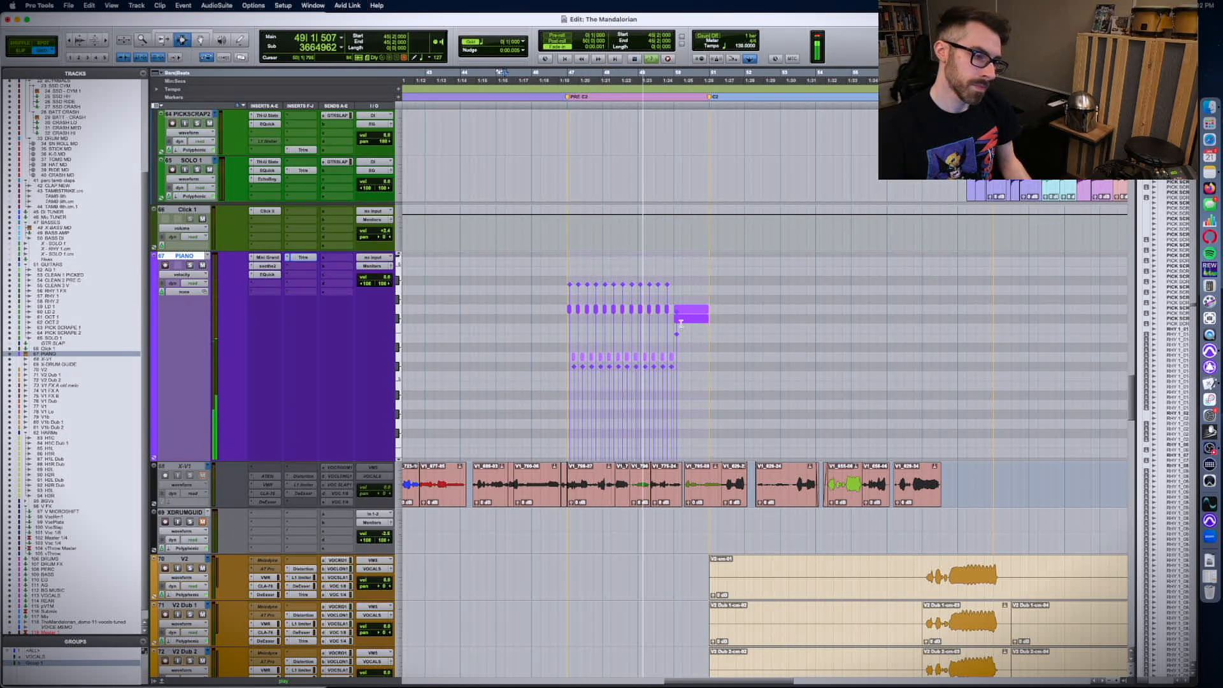
drag(680, 323, 642, 320)
click(698, 293)
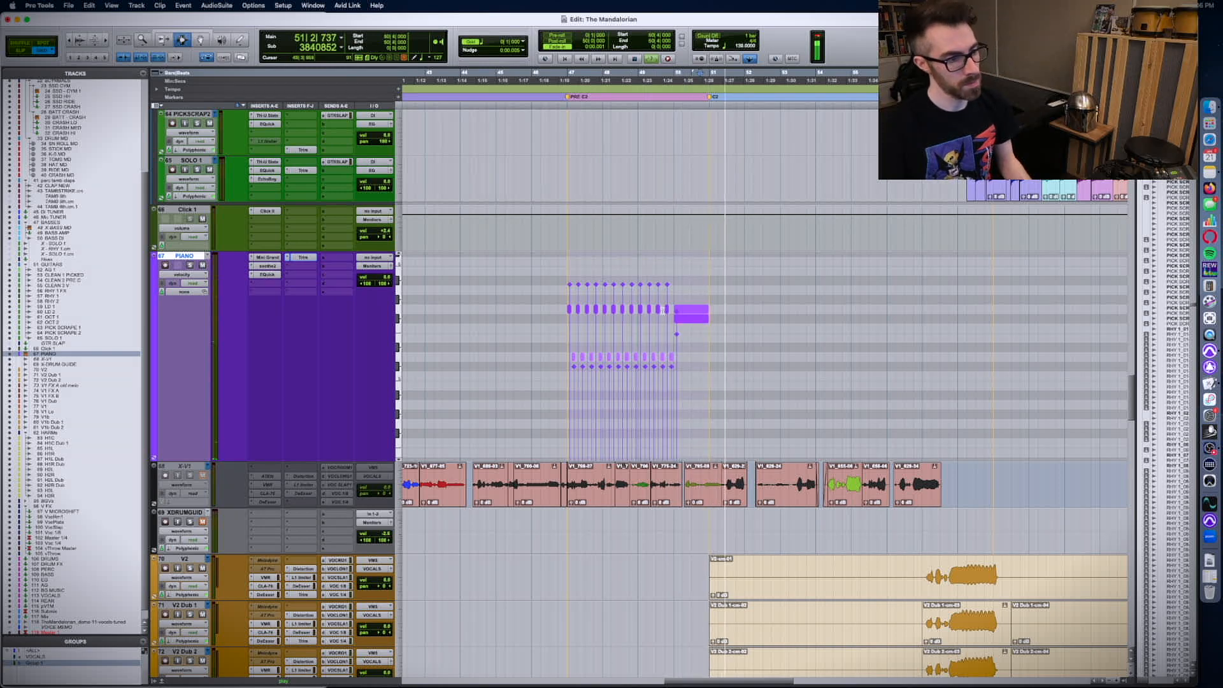
drag(724, 337, 653, 318)
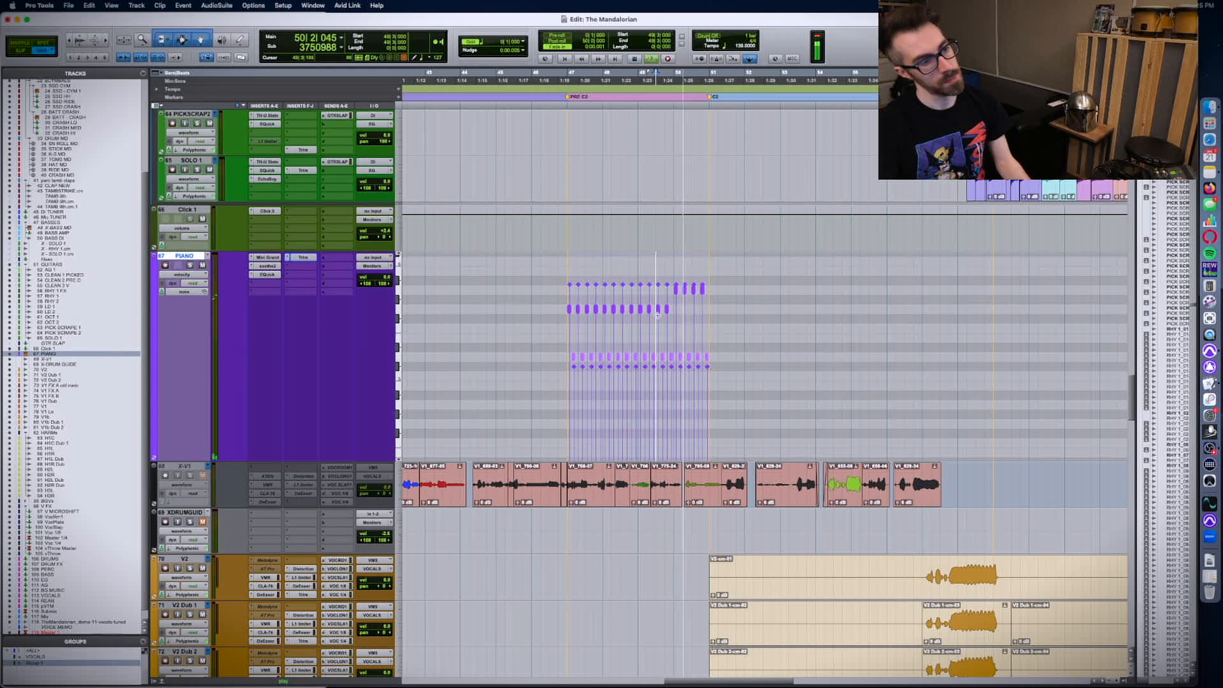
scroll(664, 312, right, 4)
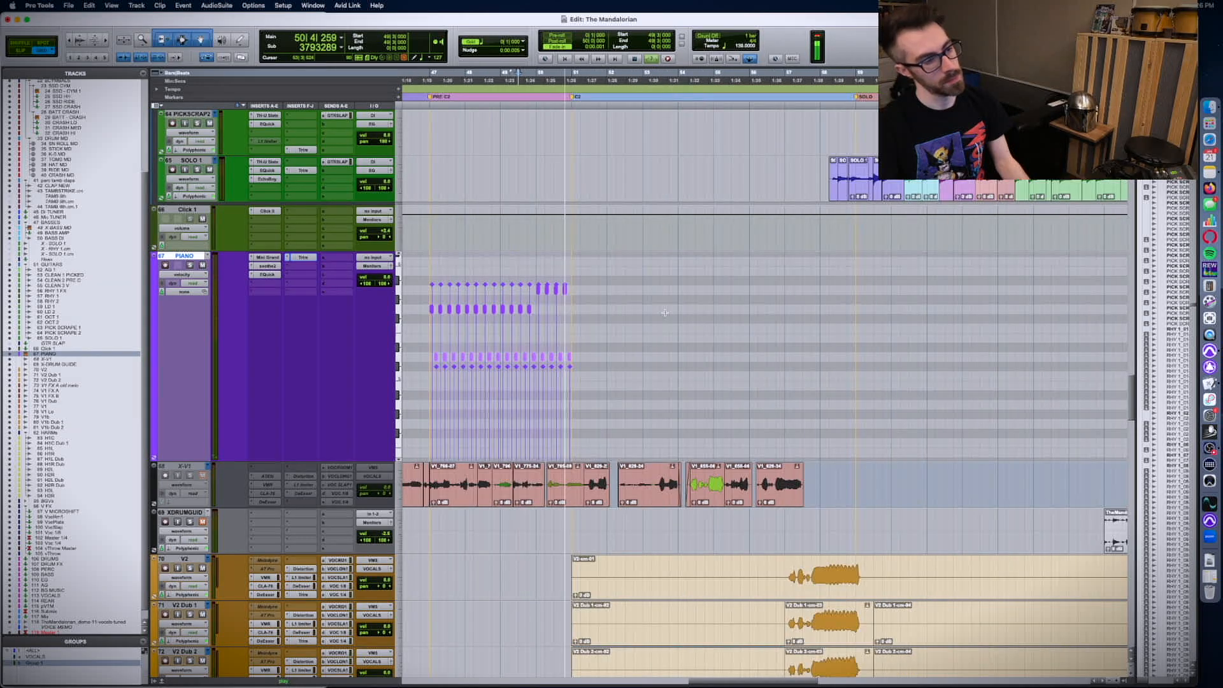
click(720, 271)
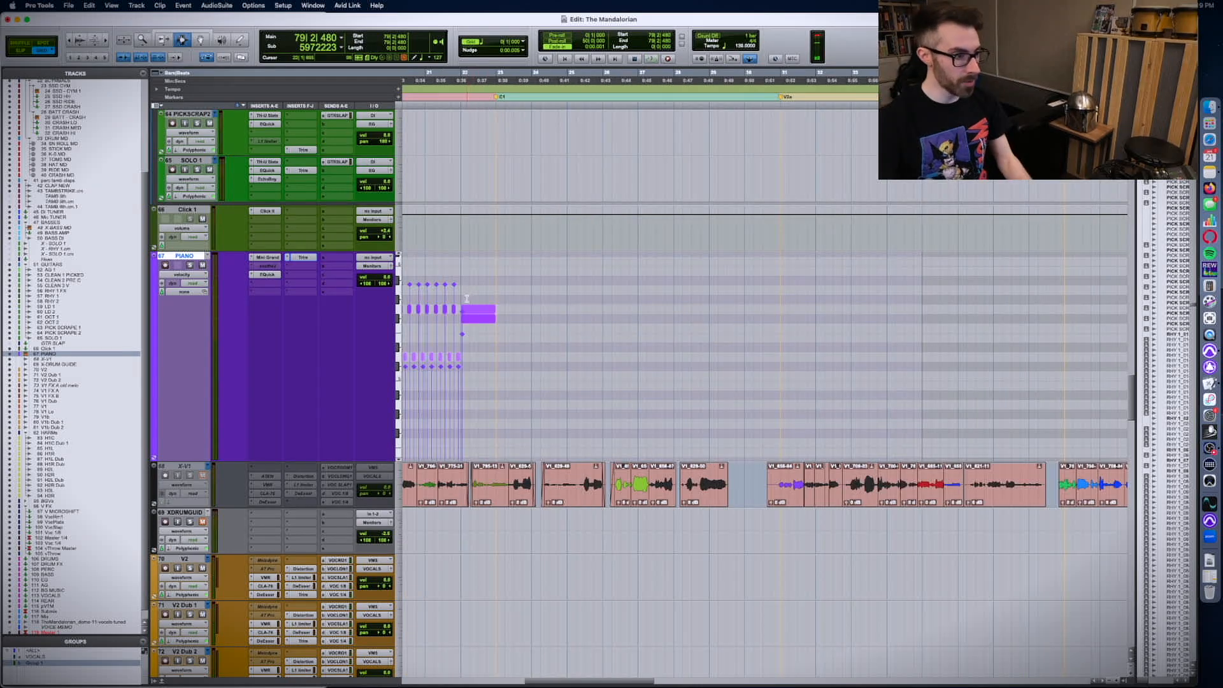
- Copy the sustained chord that closes PRE C1 to the END marker at bar 86 on the PIANO track
drag(465, 299, 537, 304)
shift+click(485, 302)
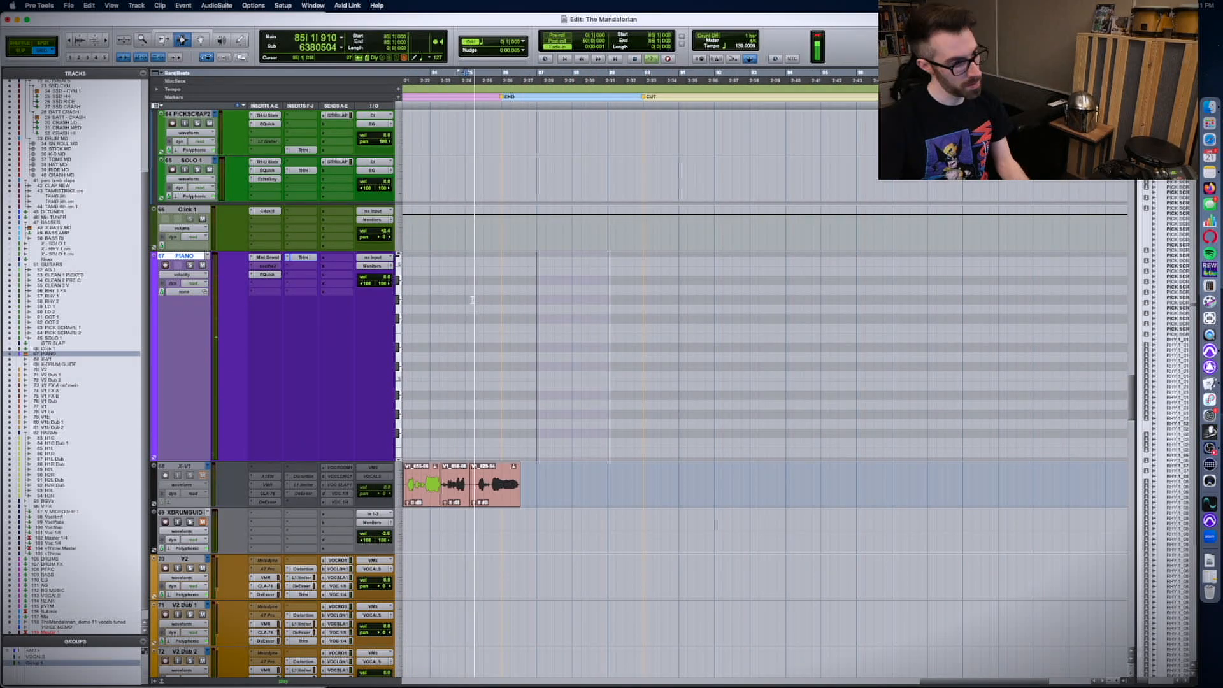
click(501, 304)
key(super+v)
scroll(502, 304, left, 8)
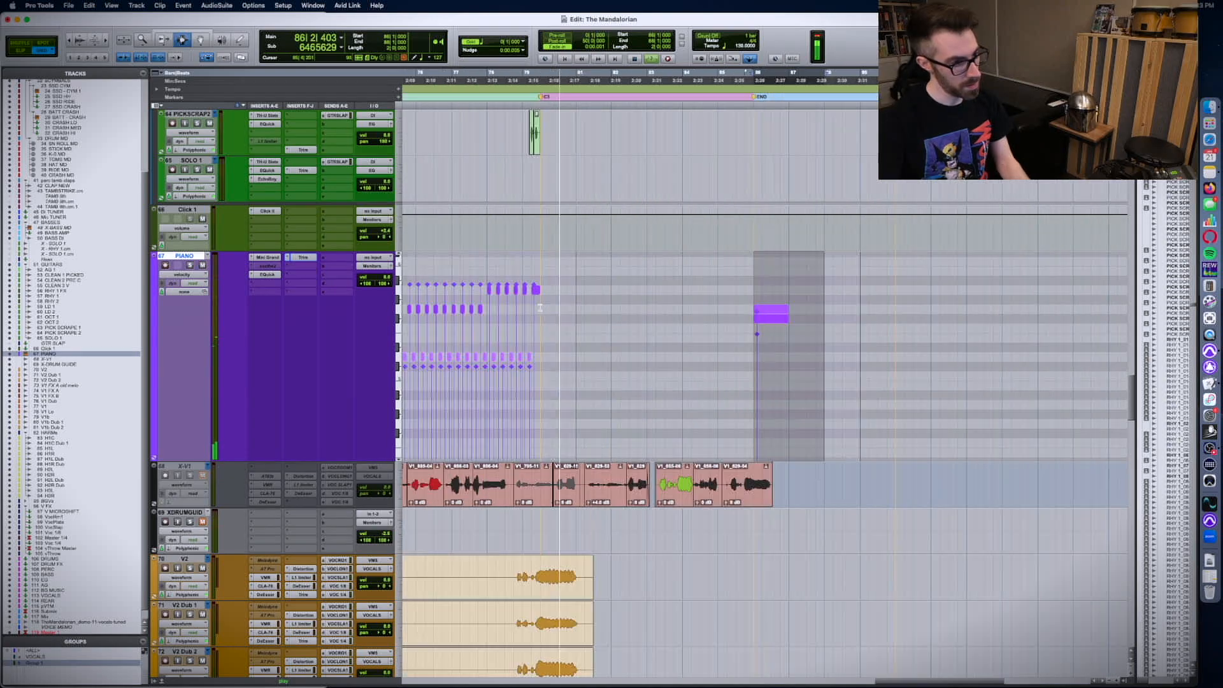
key(super+7)
drag(800, 344, 802, 283)
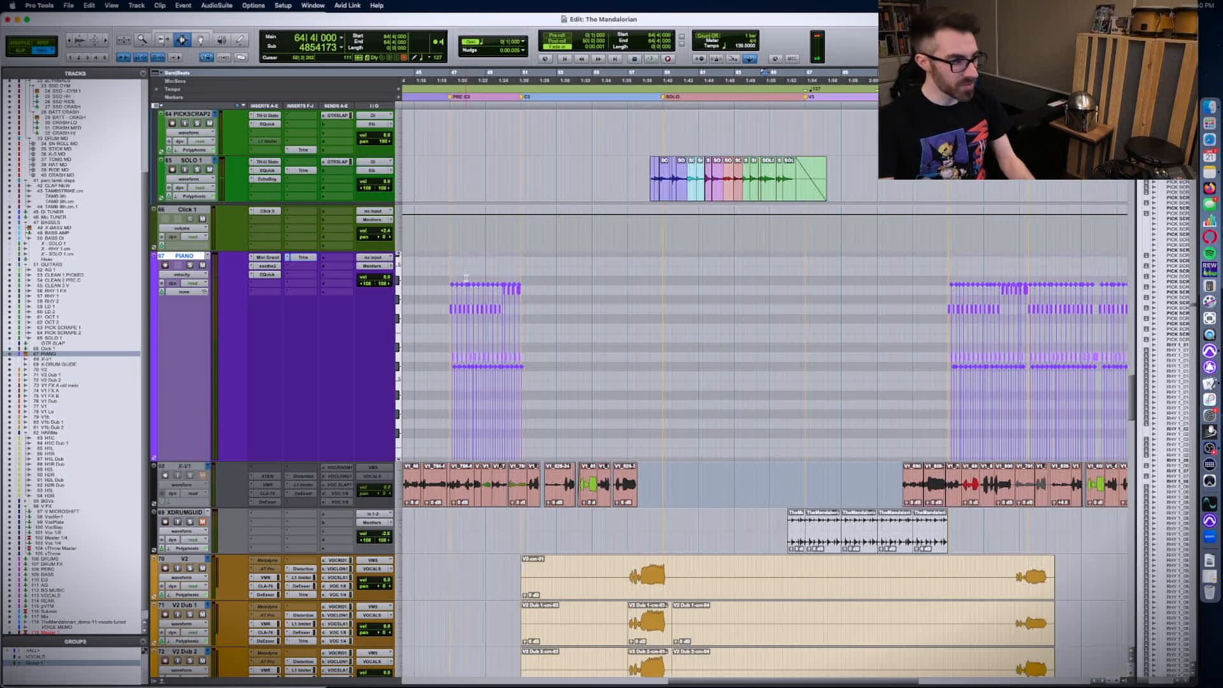
- Select all the piano notes and commit the edit selection offline to a new audio track, doing nothing to the source track
key(super+bracketleft)
key(super+bracketleft)
key(super+a)
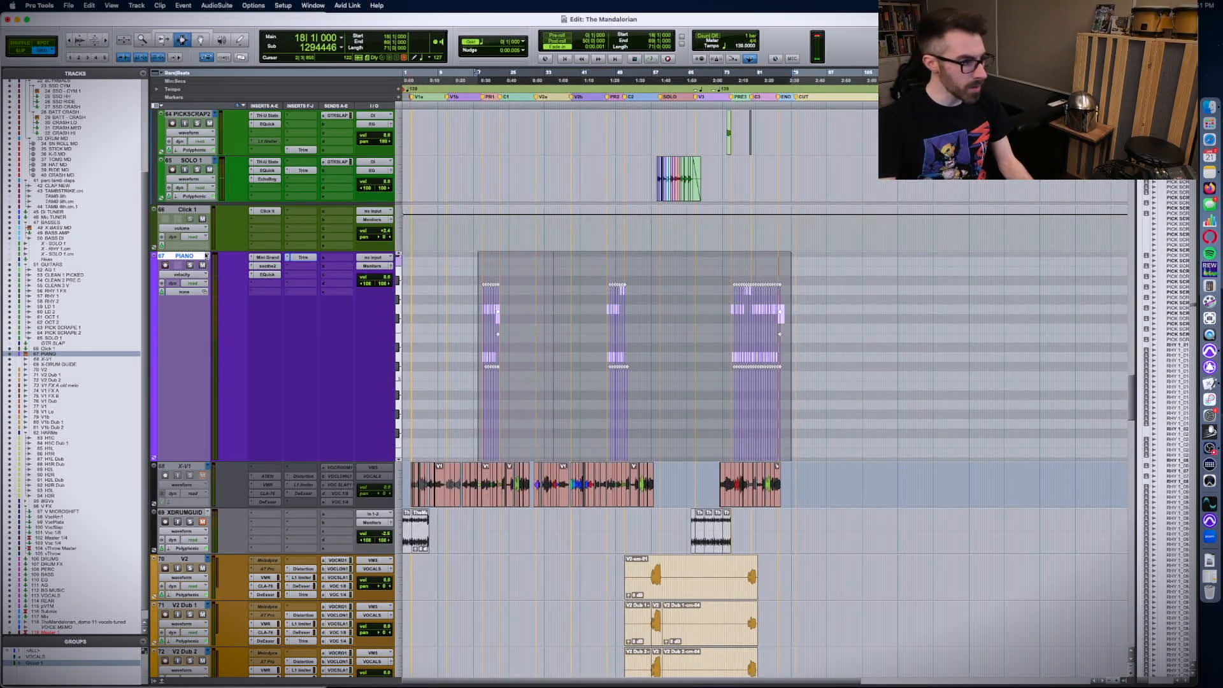
key(alt+shift+c)
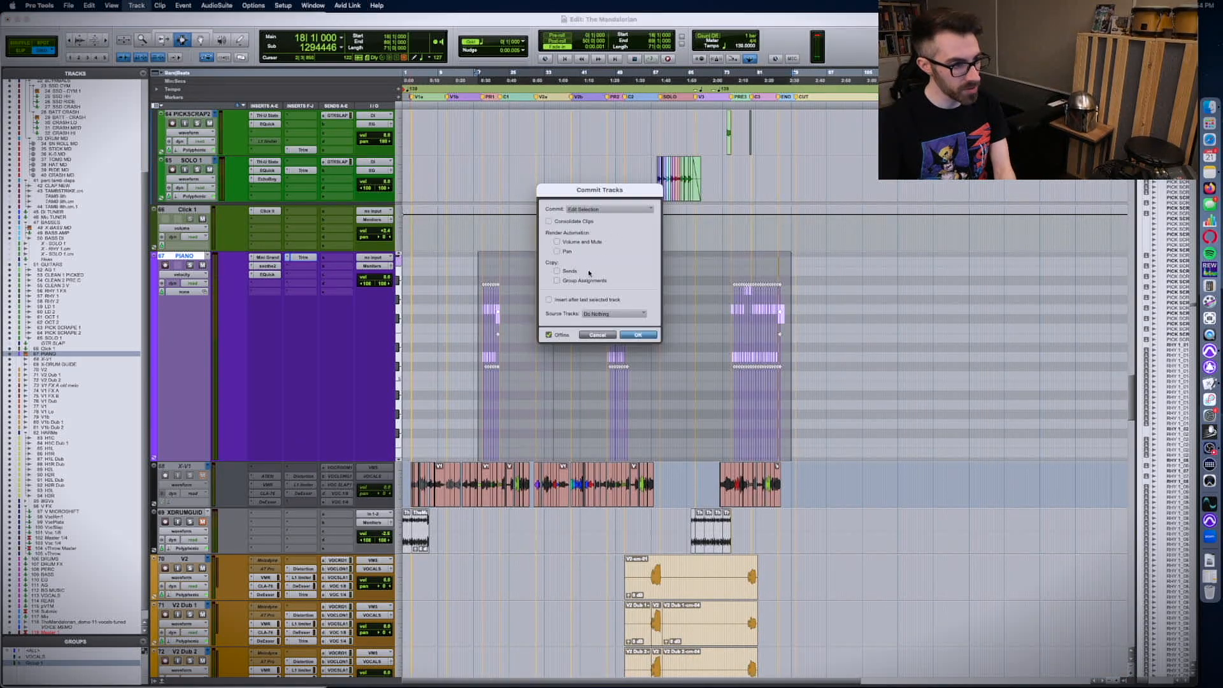
key(Return)
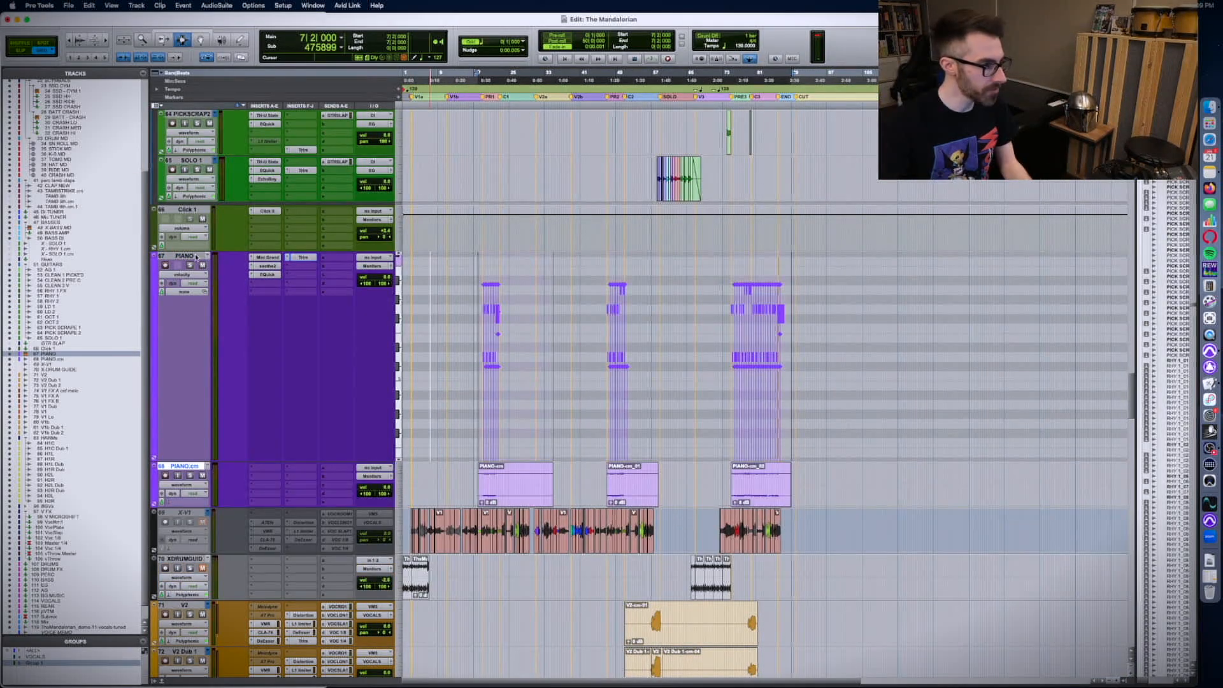
- Hide the original PIANO instrument track above the committed PIANO audio track
click(195, 257)
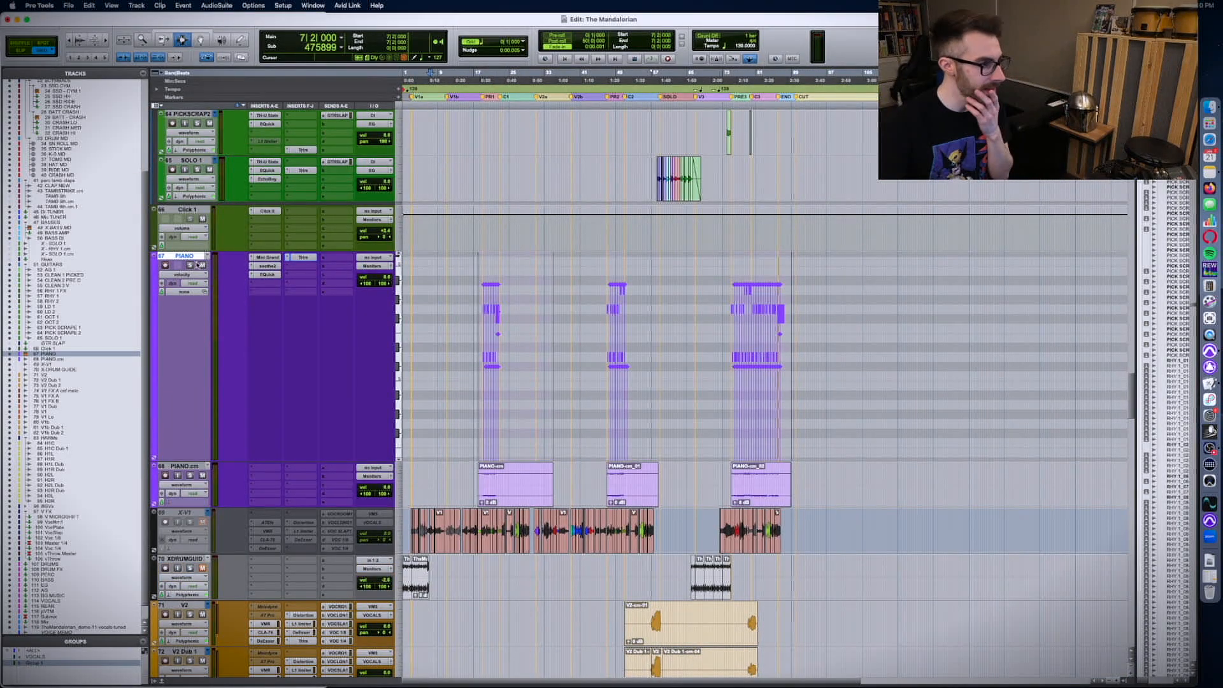
right_click(199, 263)
click(255, 291)
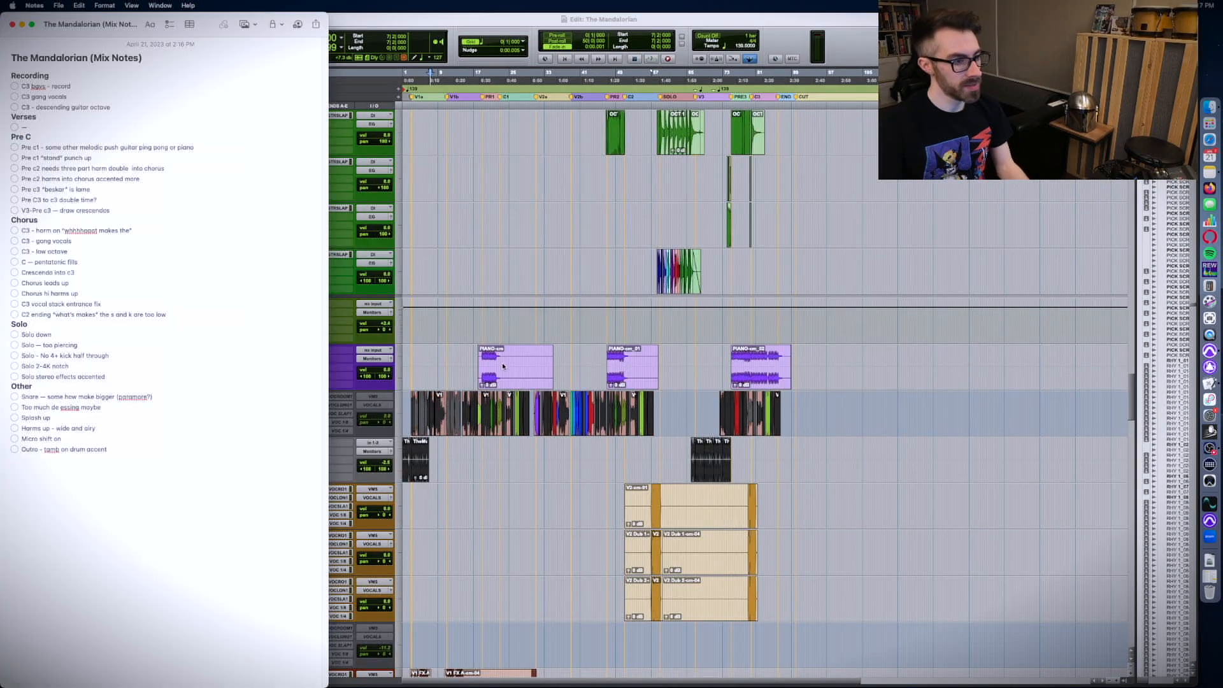
- Set the committed PIANO audio track's Trim gain to -11.1 dB, then solo the track and play PRE C1
click(502, 366)
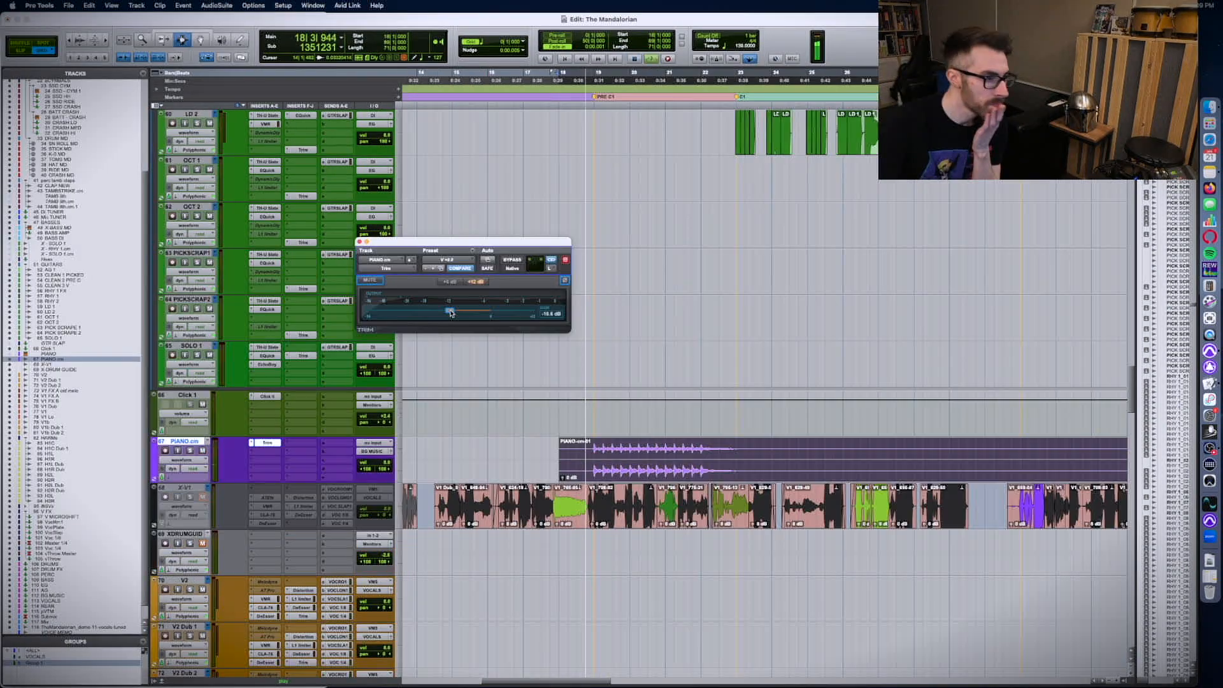
drag(450, 312, 449, 313)
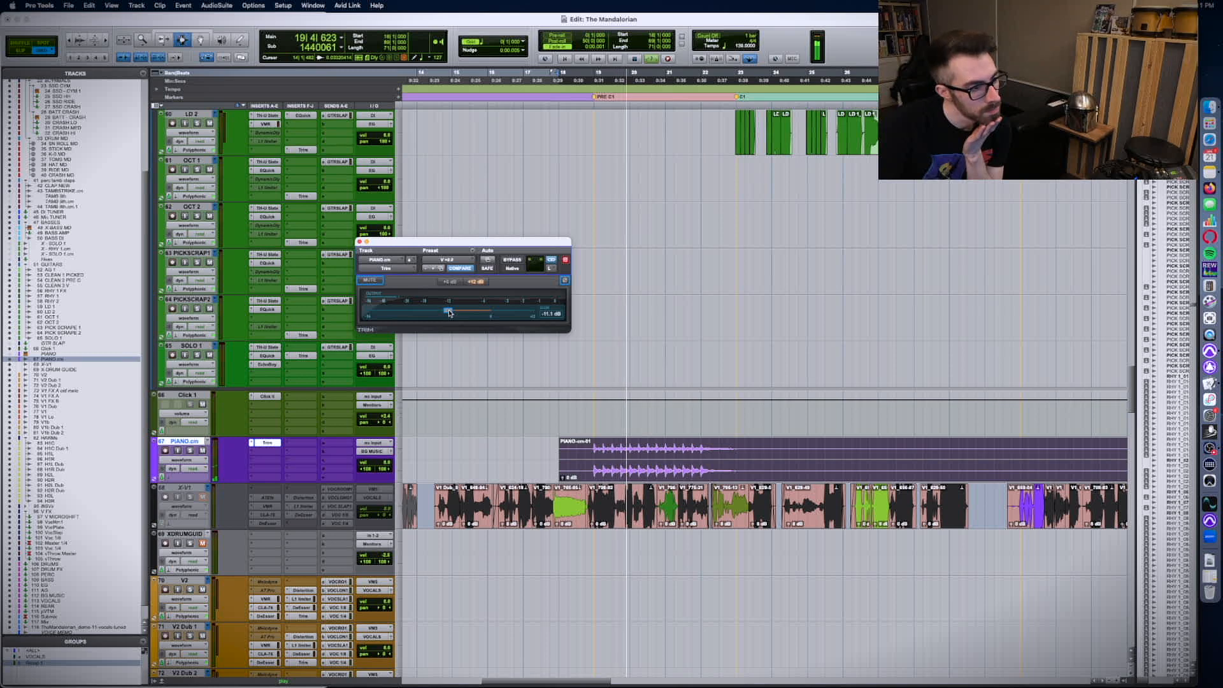
click(190, 451)
key(space)
key(space)
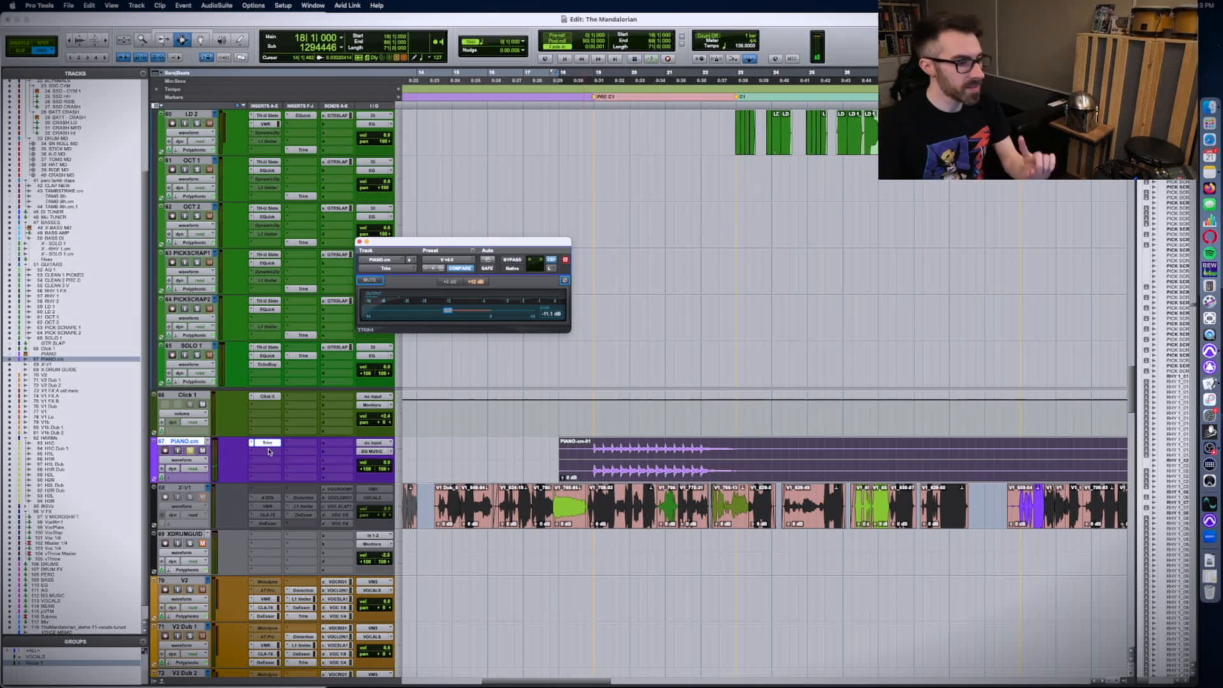
- Add an EQuick to the PIANO track with a wide side-channel peak cut of about 8 dB around 1.3 kHz
click(266, 451)
click(284, 437)
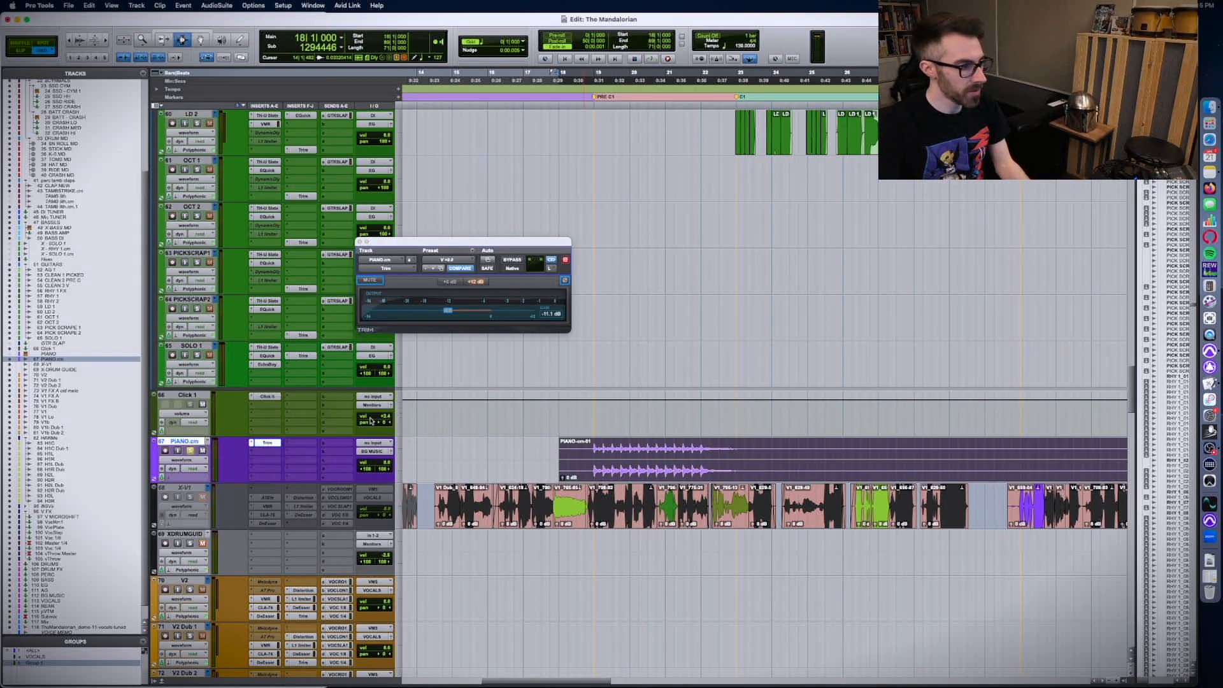
double_click(508, 347)
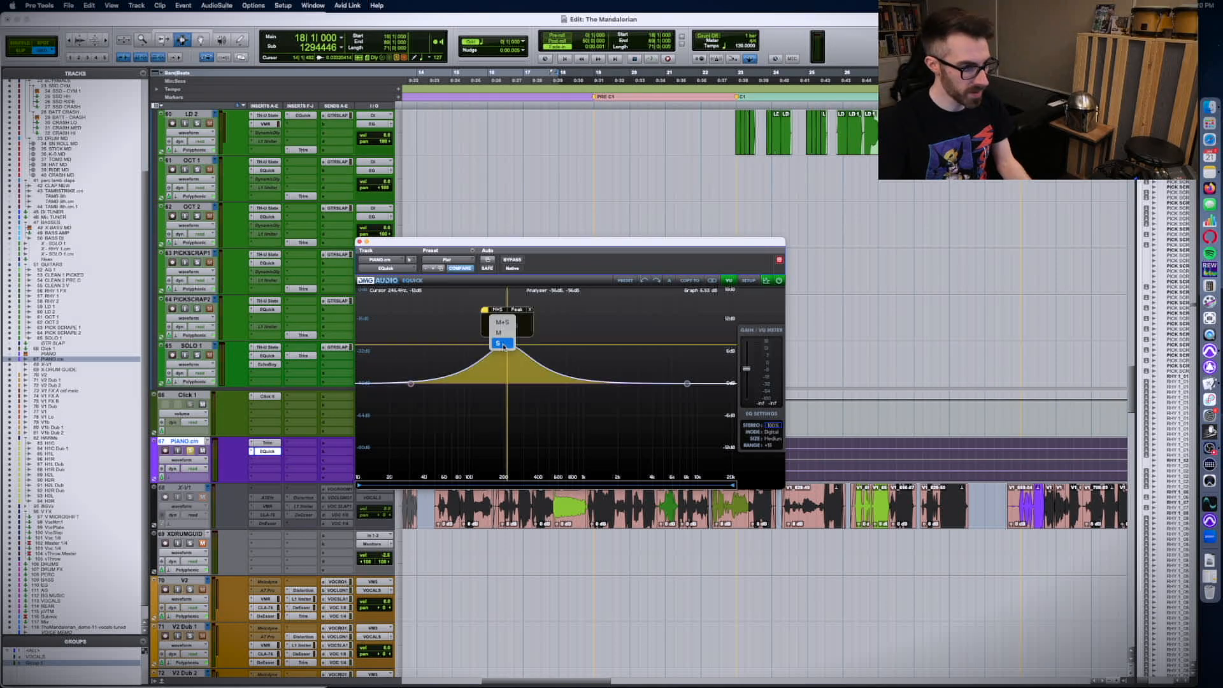
key(space)
drag(508, 347, 602, 419)
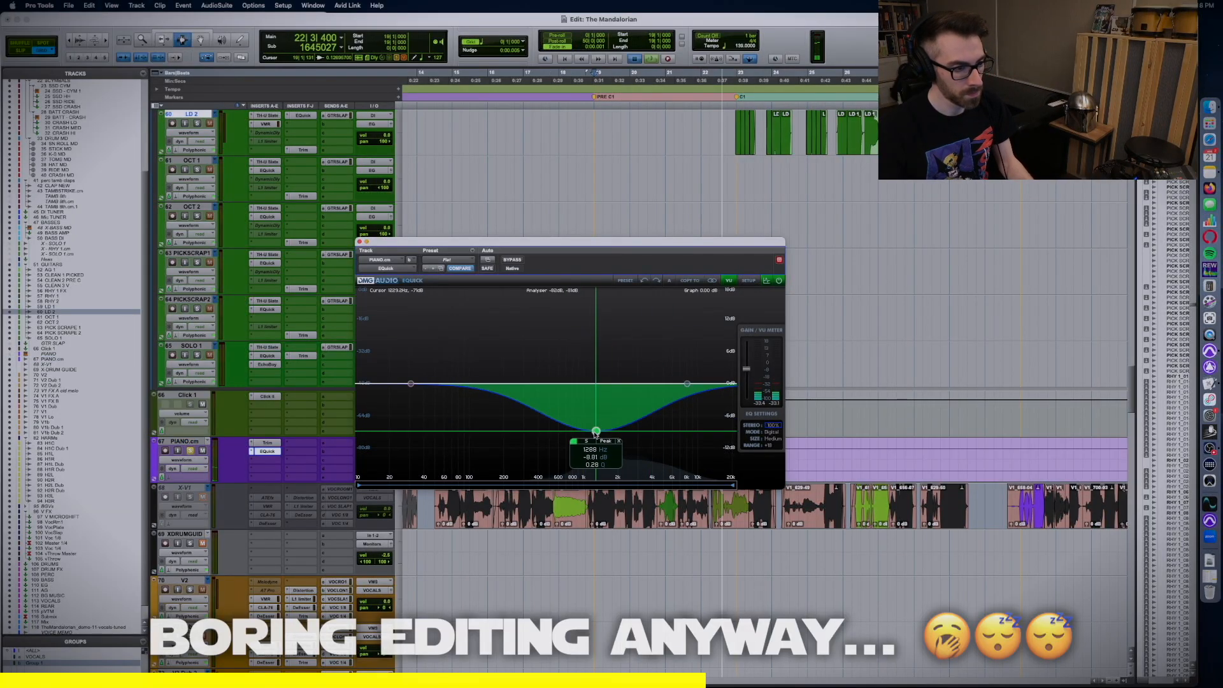
- Set the PIANO track's Trim gain to -11.4 dB, close the plug-in and play the part
click(652, 397)
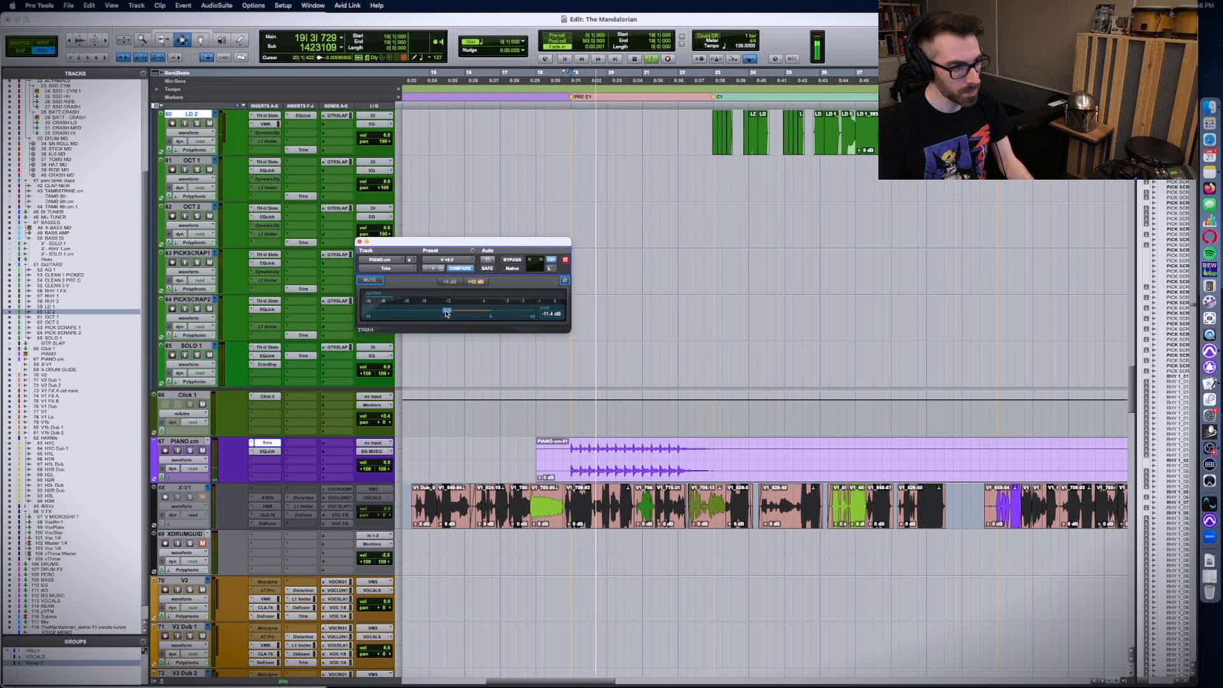
key(r)
key(r)
key(super+w)
key(space)
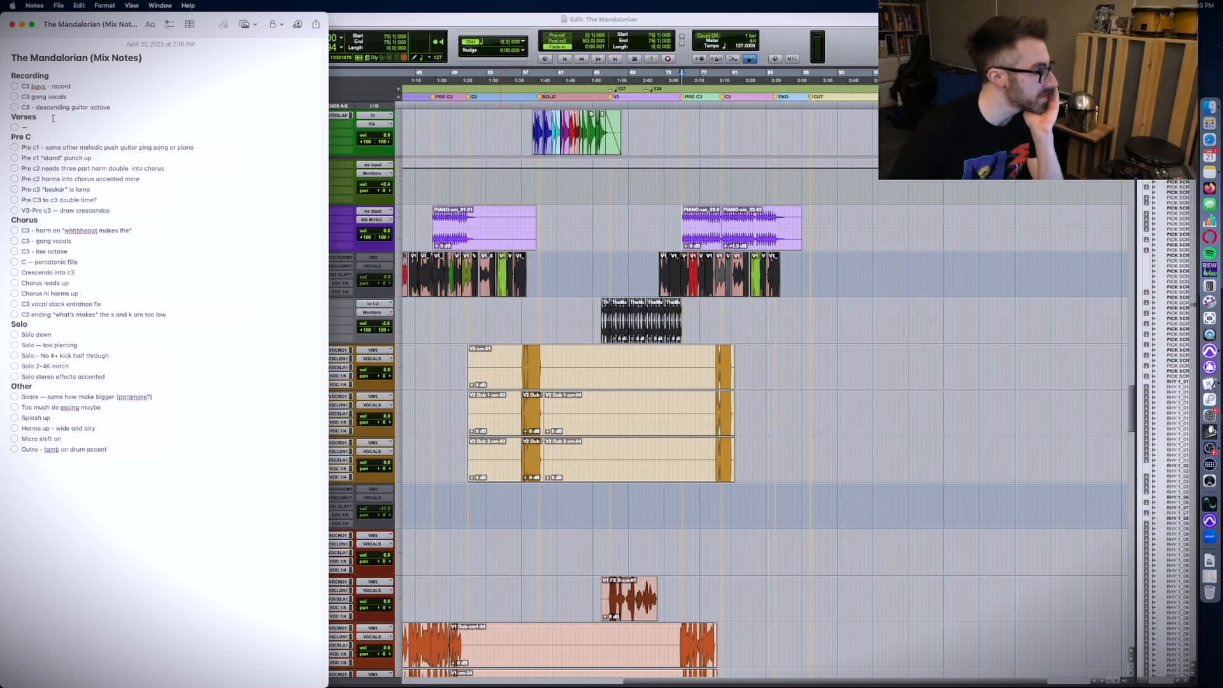
- Check off the pre-chorus 1 melodic push and "stand" punch up items in the mix notes
click(14, 147)
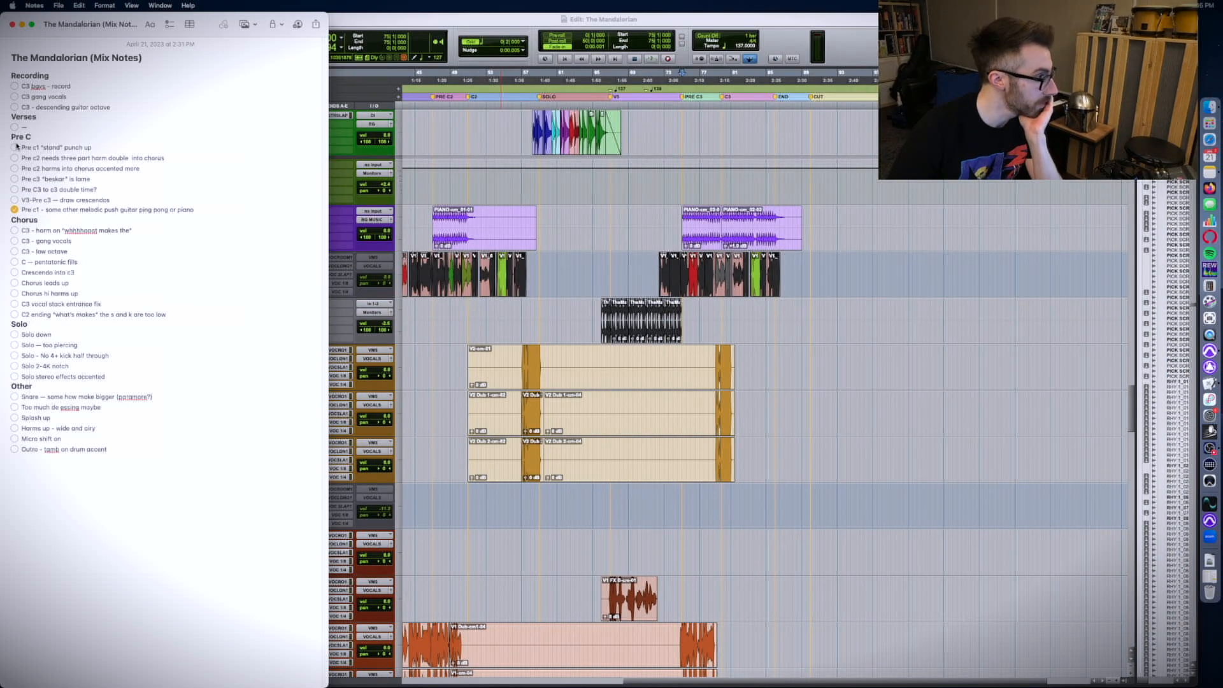
click(14, 147)
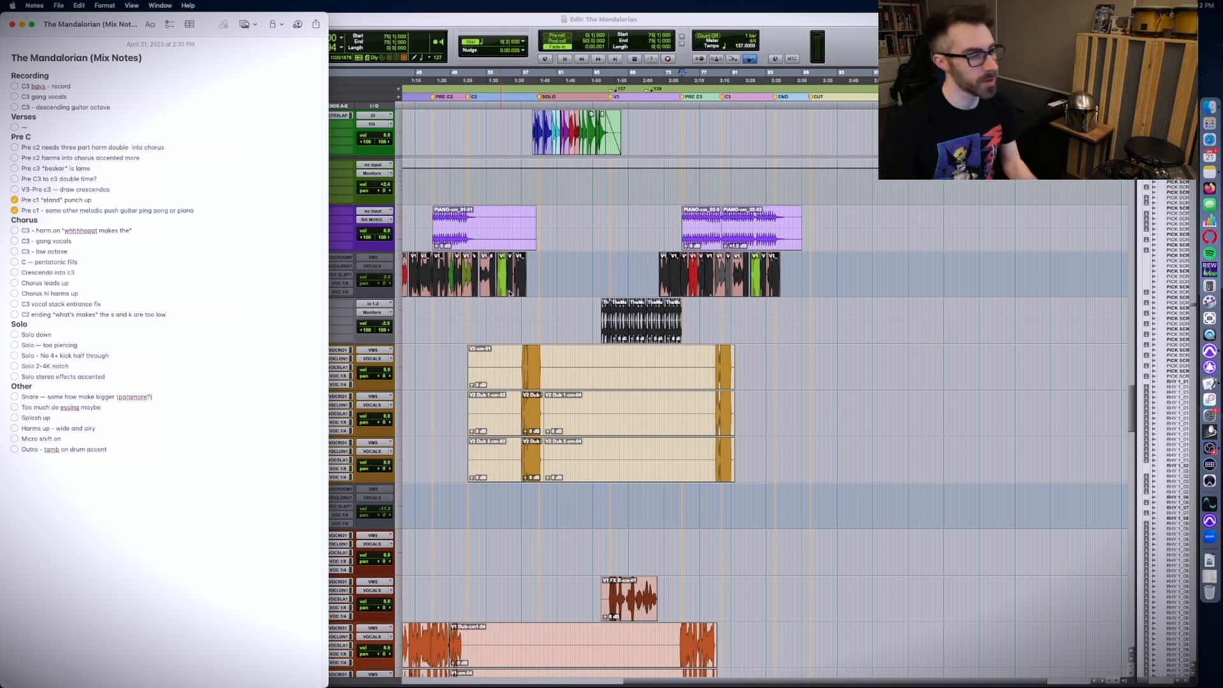
click(552, 311)
scroll(552, 312, left, 15)
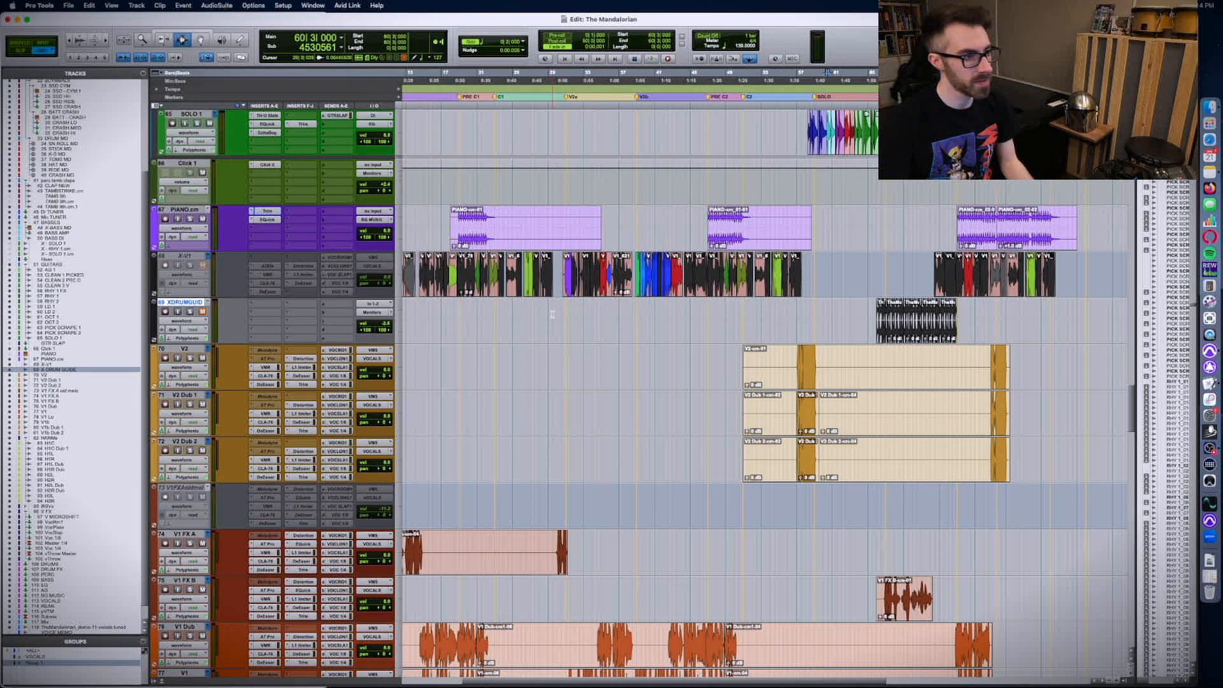
key(super+Tab)
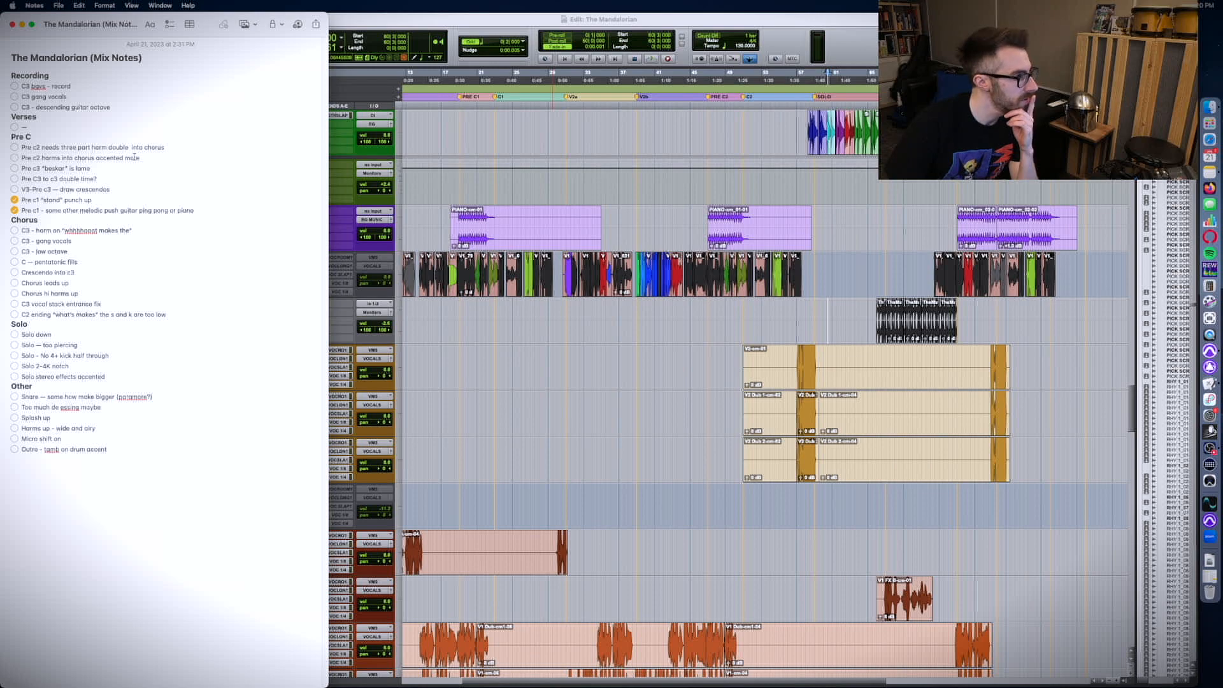
- Enlarge the HARMs track and raise its volume automation from bar 49 to bar 50 beat 2 at the end of PRE C2
click(796, 354)
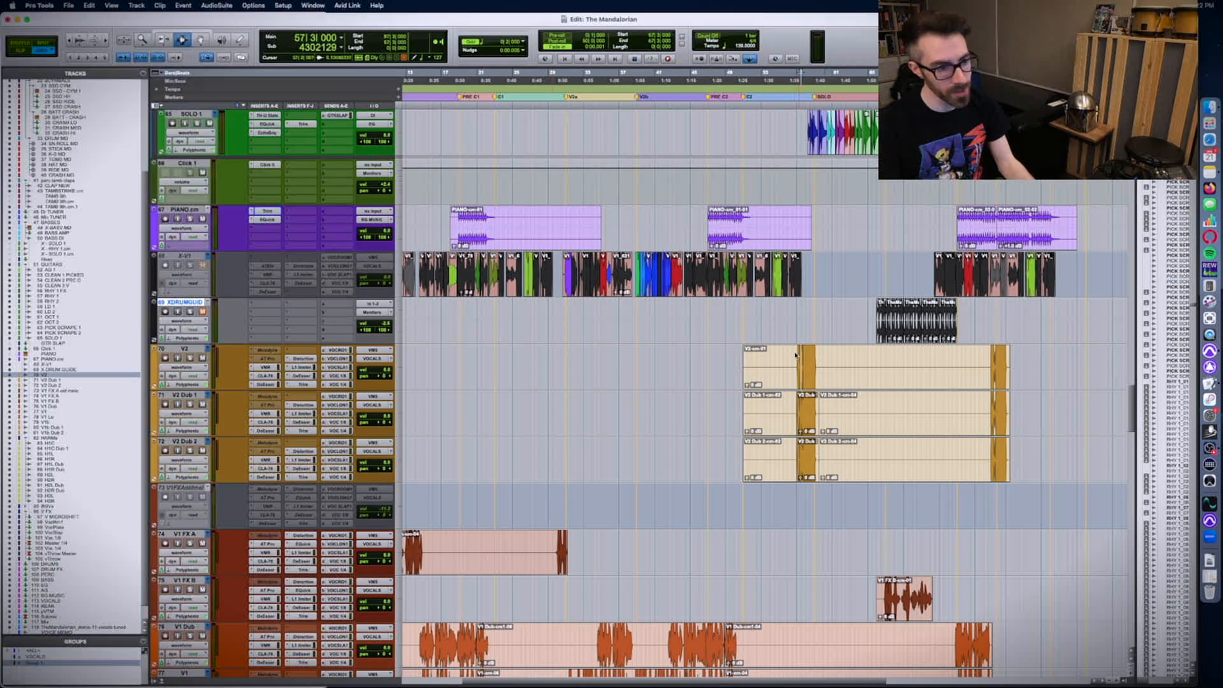
scroll(796, 354, up, 4)
scroll(701, 376, left, 5)
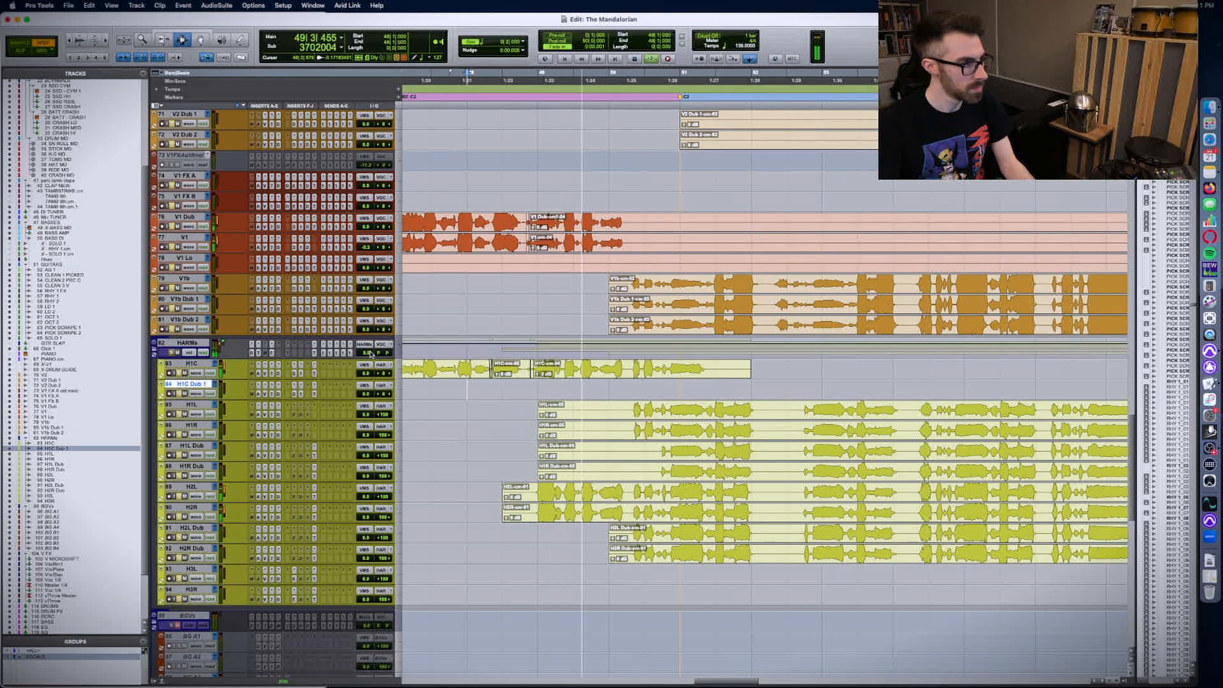
scroll(540, 355, up, 5)
scroll(540, 354, down, 3)
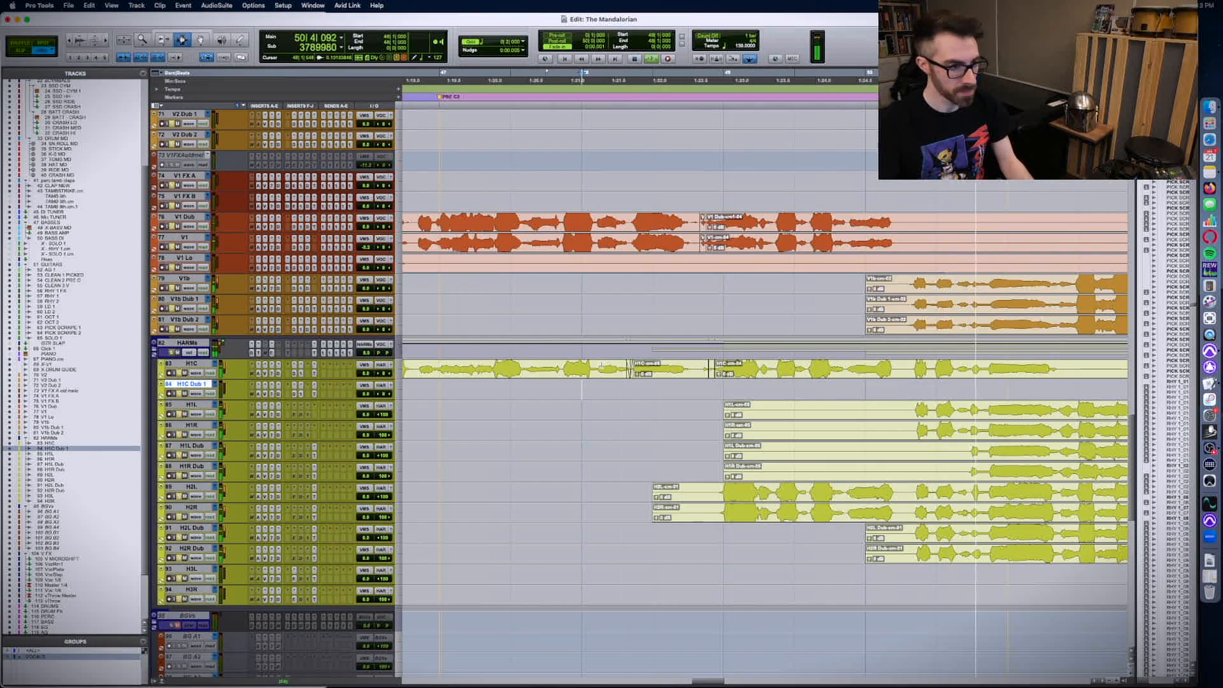
click(541, 354)
key(ctrl+Up)
key(ctrl+Up)
key(ctrl+Up)
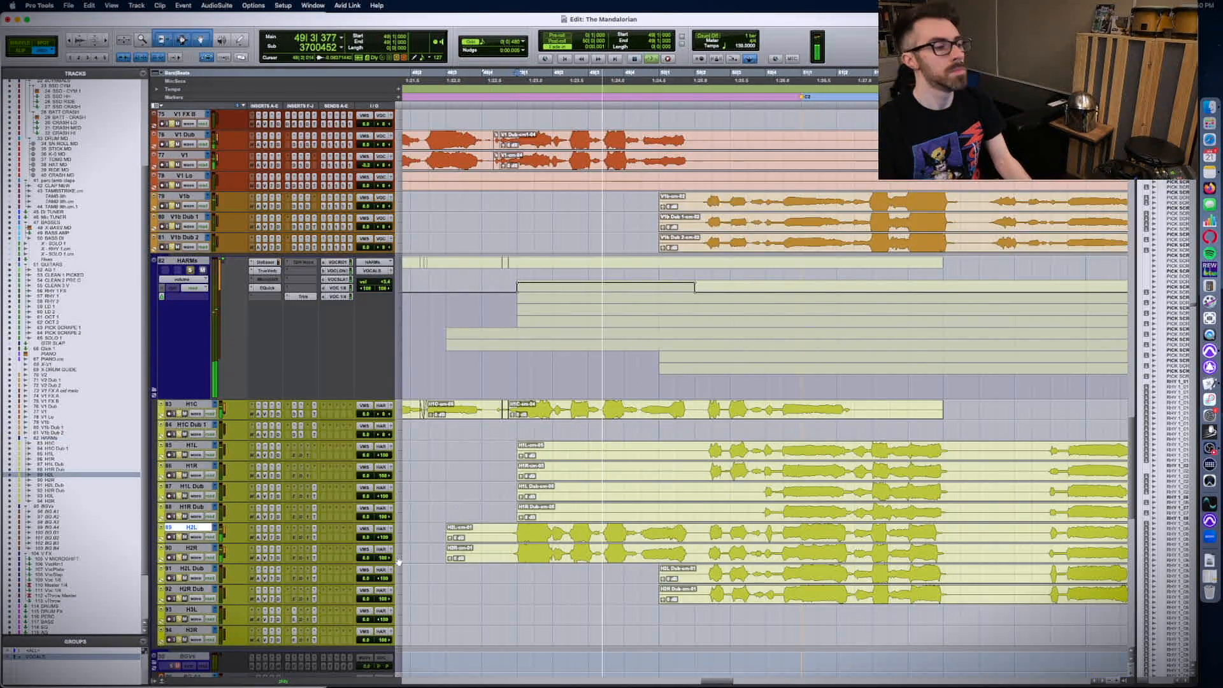
- Check the last inserts on the H2L and H2R harmony tracks while playing from PRE C2 into C2
click(315, 537)
click(315, 557)
click(315, 557)
scroll(328, 543, right, 2)
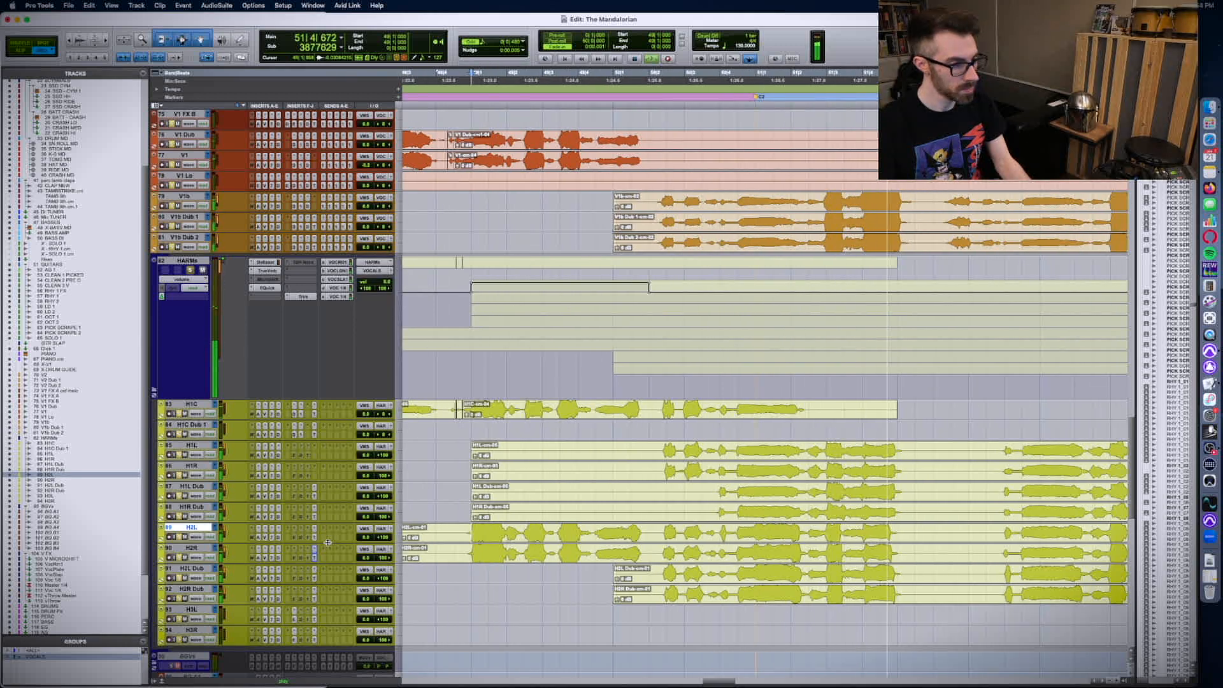
- Mark the pre-chorus 2 three-part harmony double and accented harmonies items as done in the mix notes, then return to Pro Tools
scroll(501, 530, down, 2)
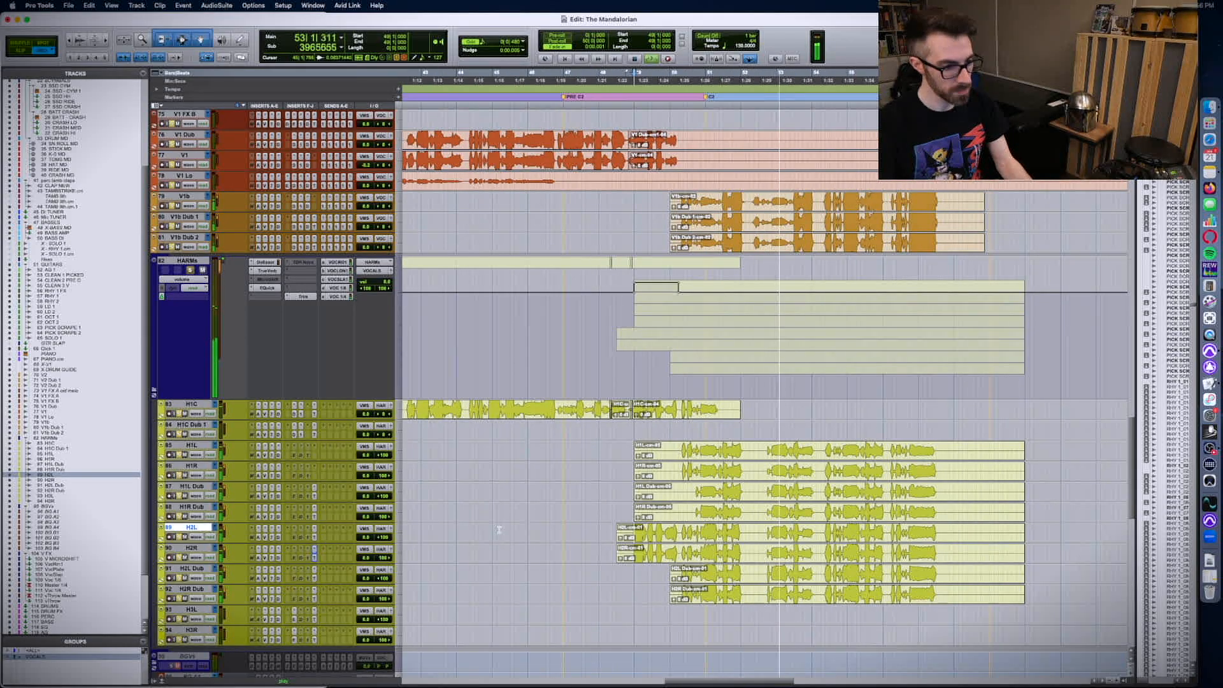
scroll(410, 538, down, 2)
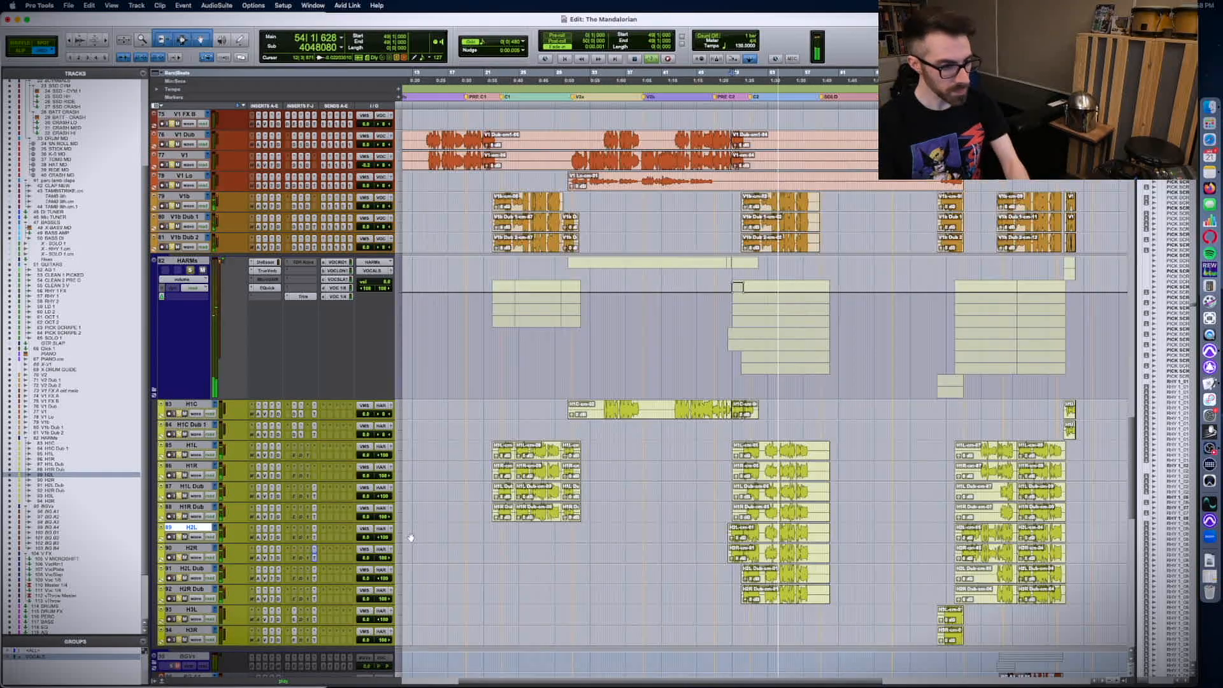
key(super+Tab)
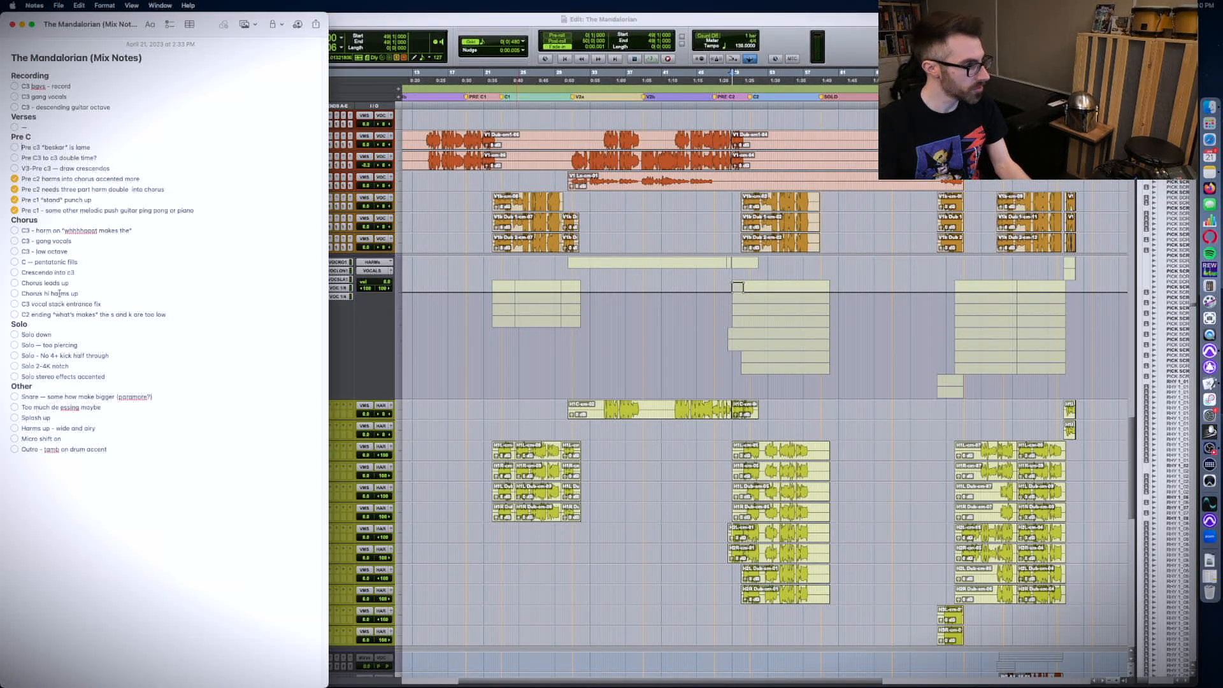
key(super+Tab)
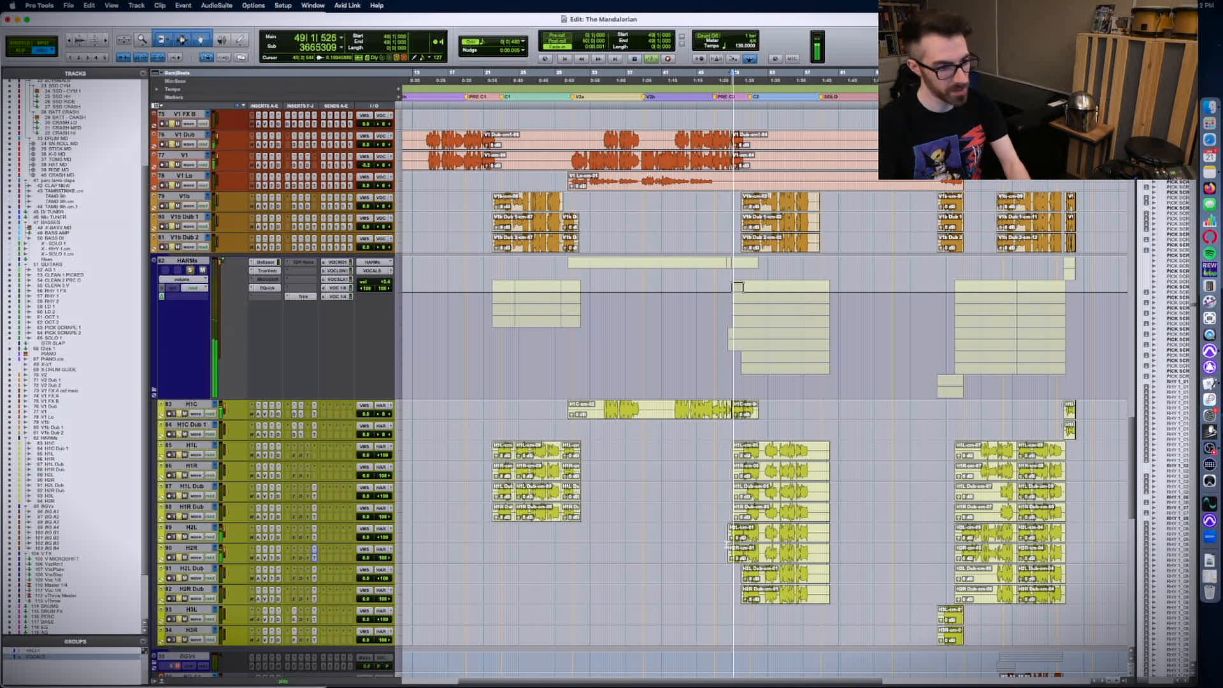
- Check the Trim plug-ins on the H1L Dub and H2L Dub harmony tracks while playing PRE C2
scroll(728, 544, up, 5)
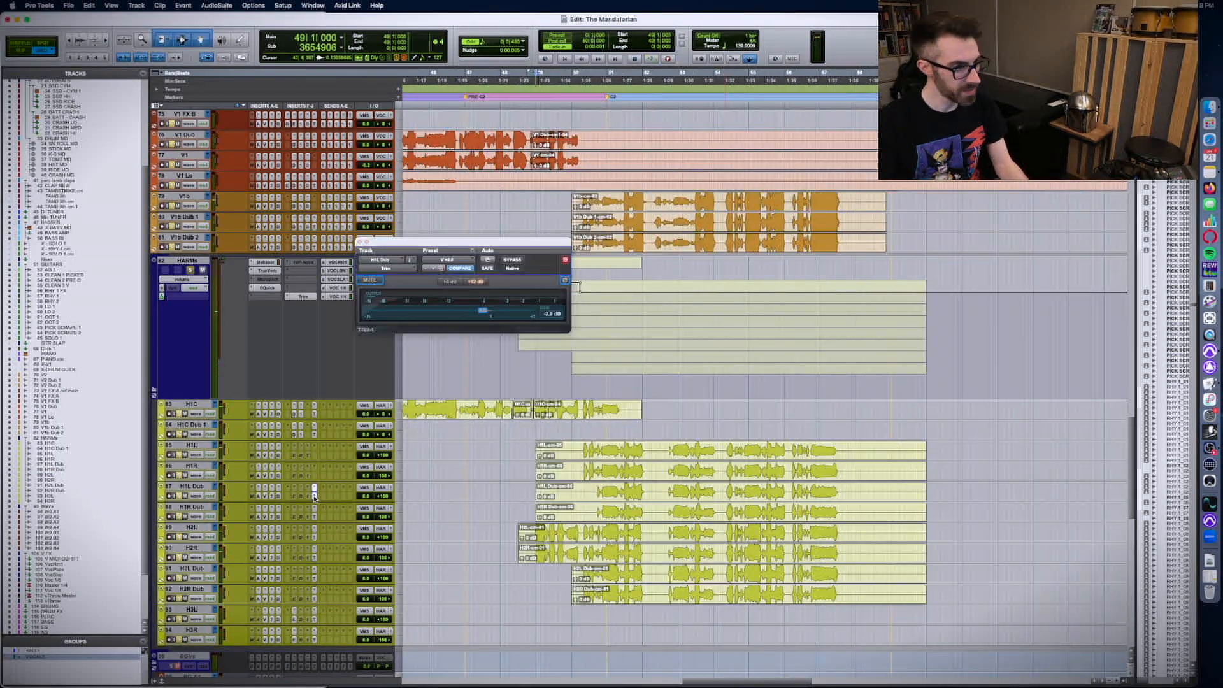
click(314, 491)
click(314, 537)
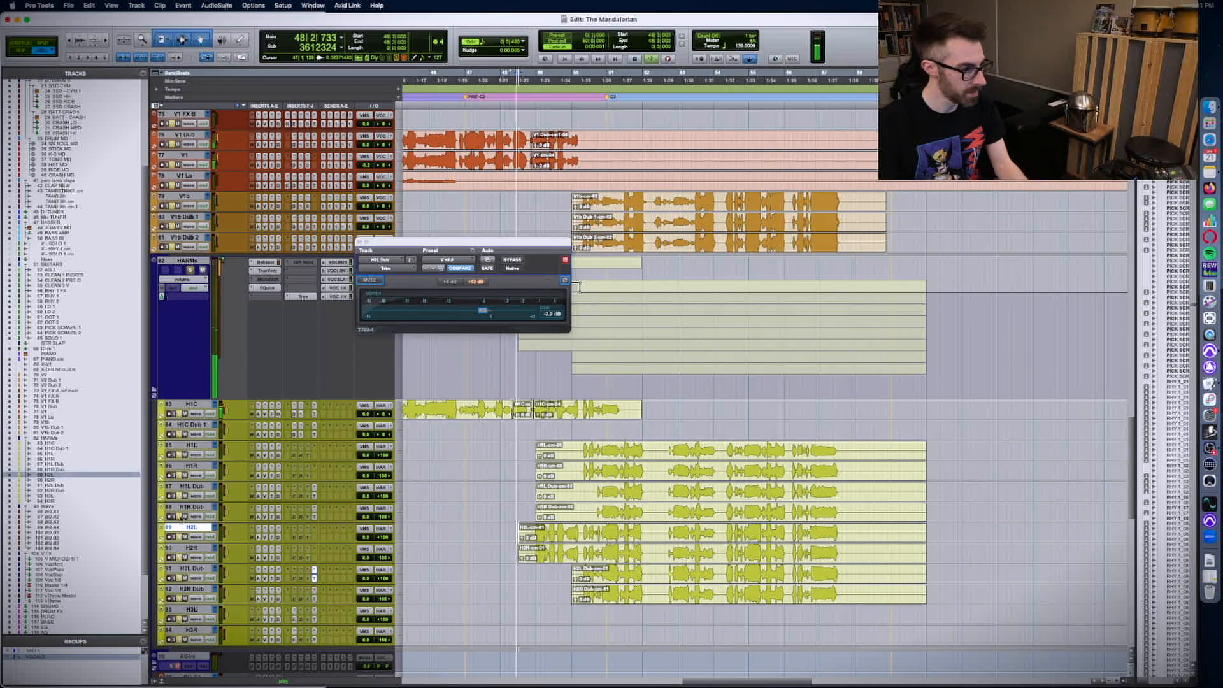
click(314, 578)
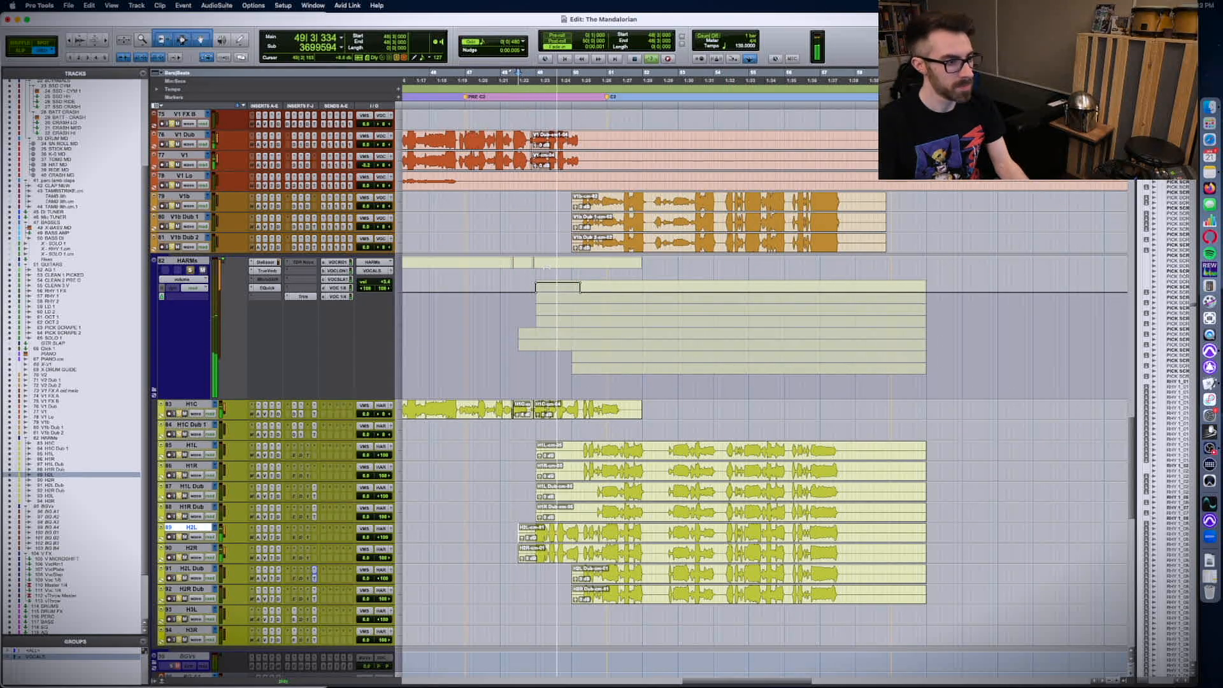
- Reduce the HARMs volume boost at bar 49 and adjust H1C's volume automation over the same passage
drag(548, 272, 557, 281)
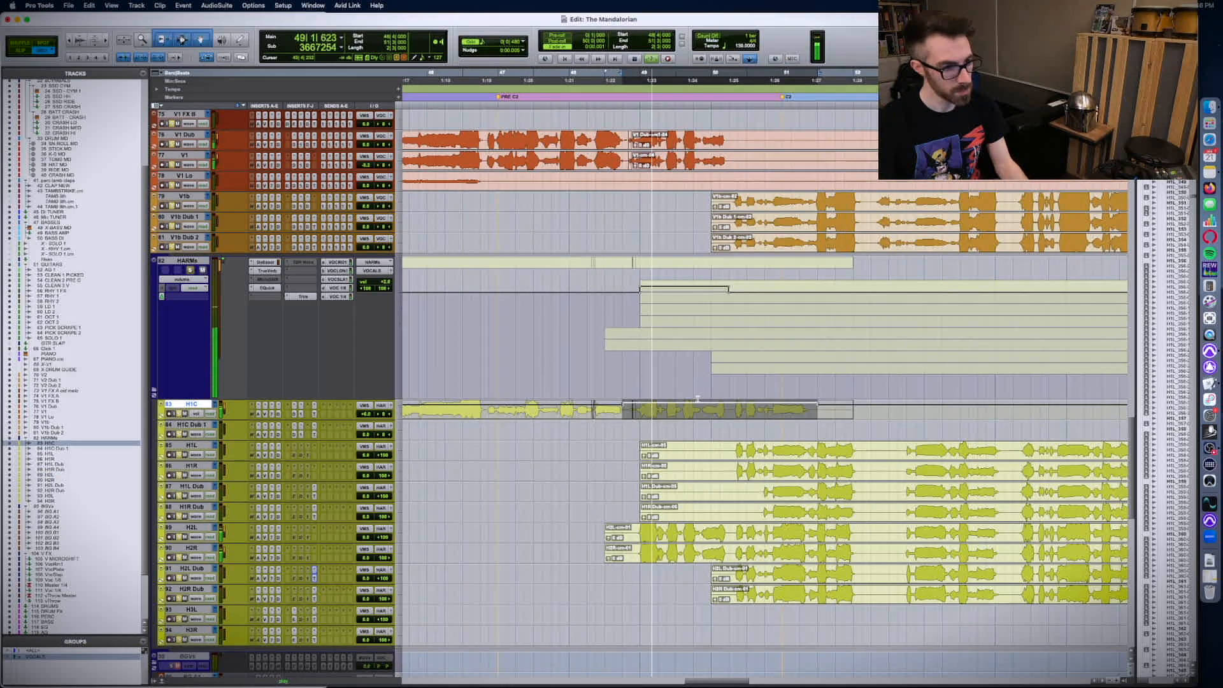
drag(698, 404, 700, 420)
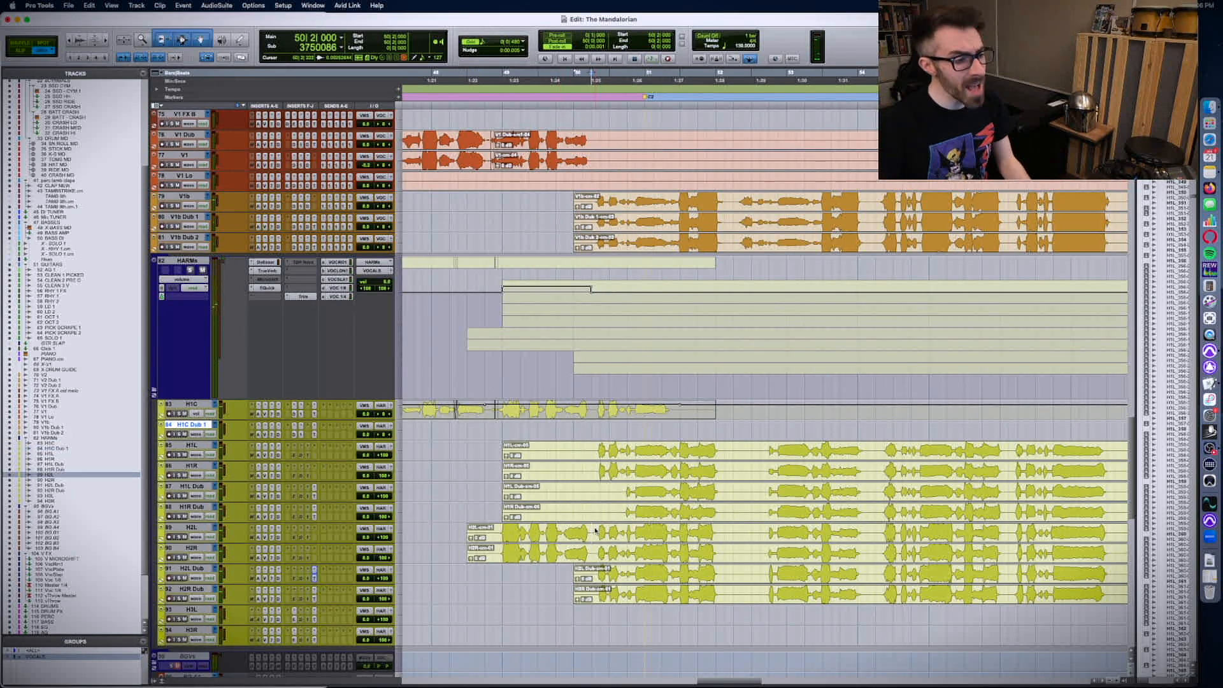
- Play the harmony tracks from bar 50 beat 2 to compare how the phrase enters on each part
key(space)
click(592, 576)
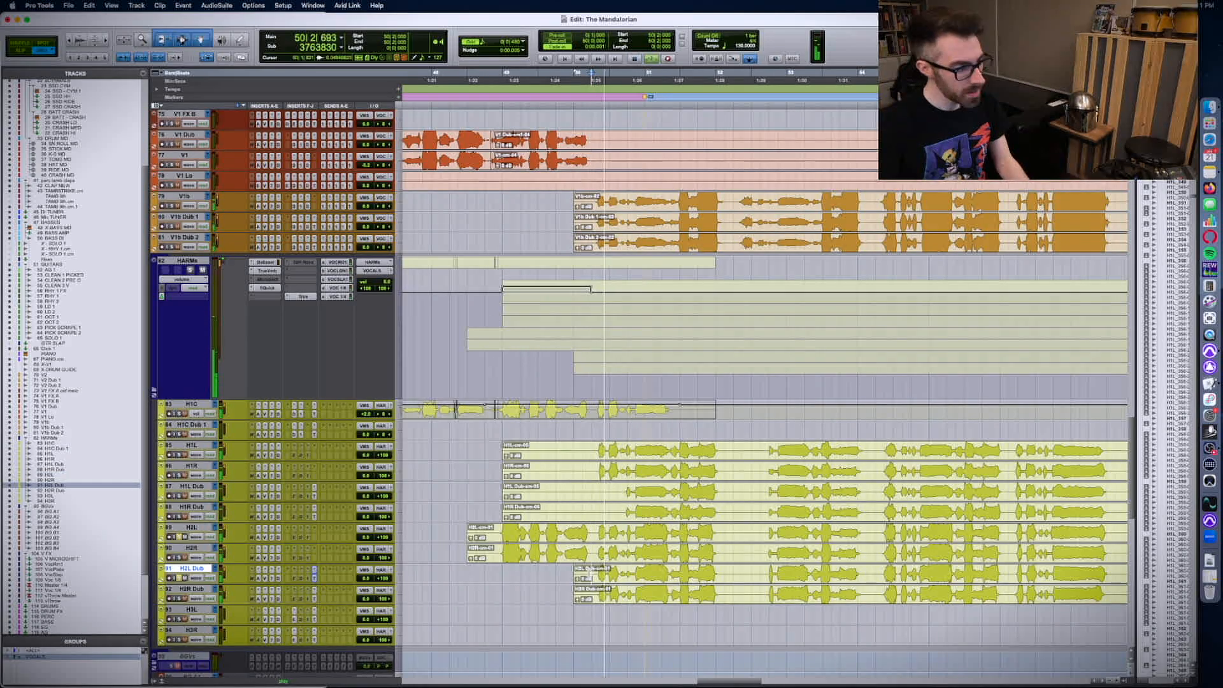
key(space)
click(590, 467)
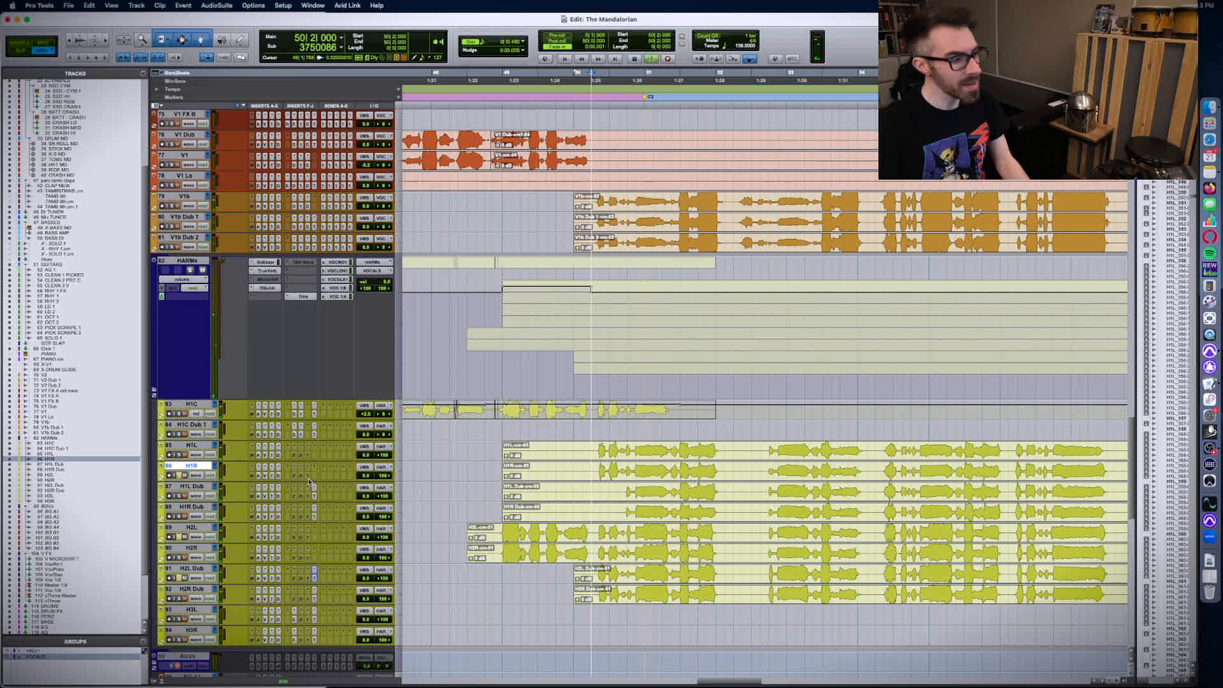
key(space)
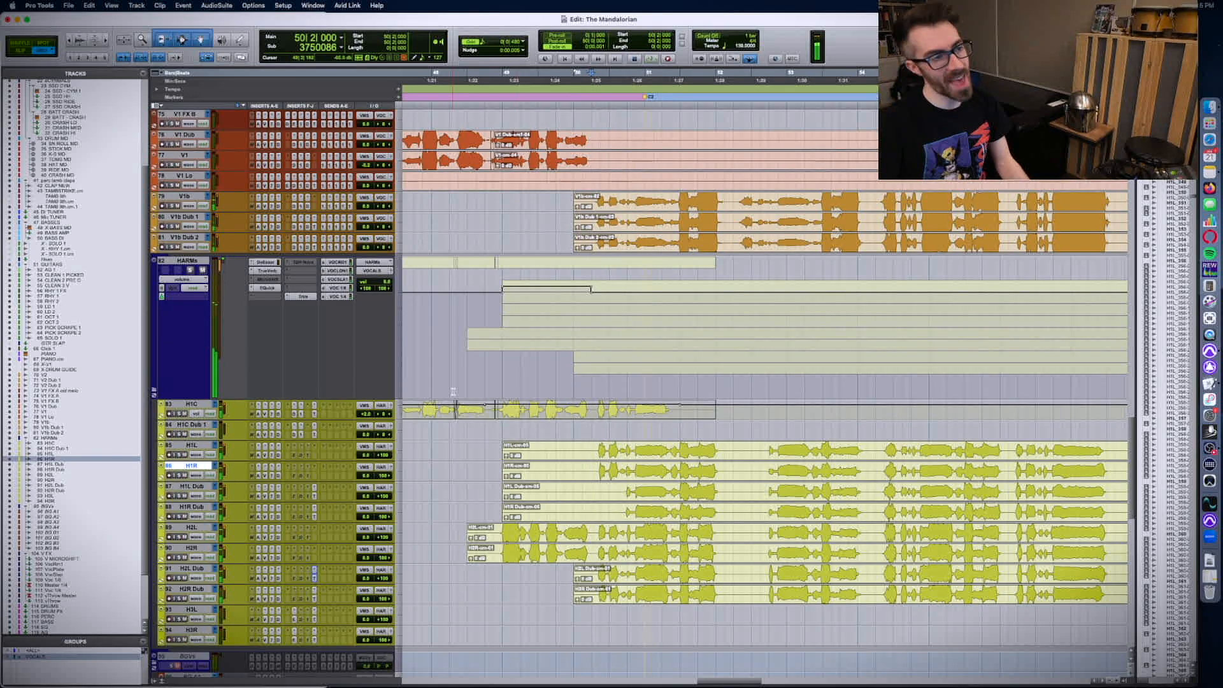
- Compare the V1 and V1b lead vocals with the H2L and H2R harmonies from bar 49 beat 4 into bar 50
click(554, 135)
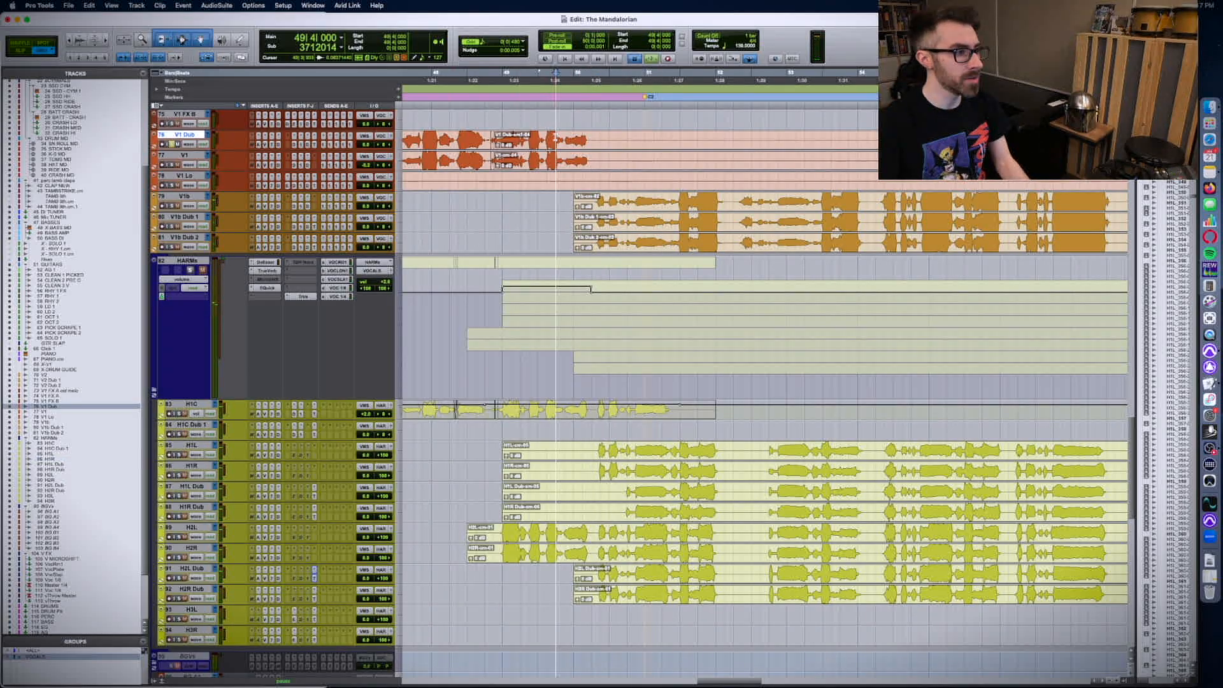
click(602, 202)
key(space)
key(space)
drag(568, 197, 571, 241)
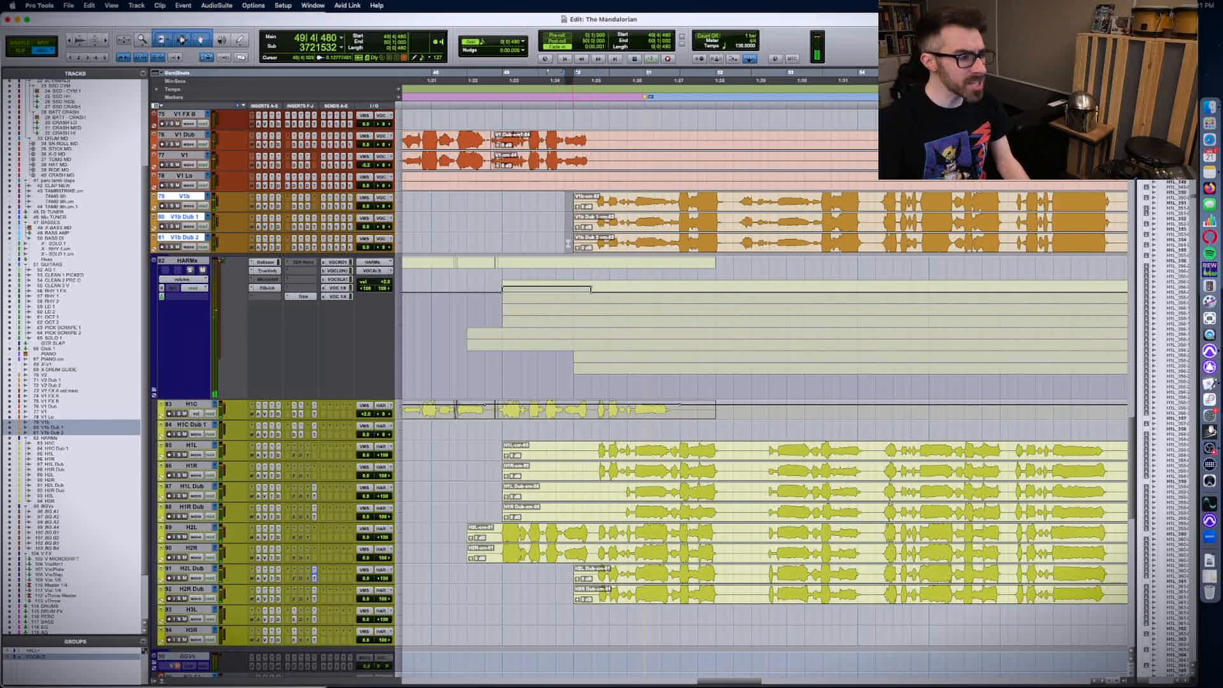
click(528, 528)
key(space)
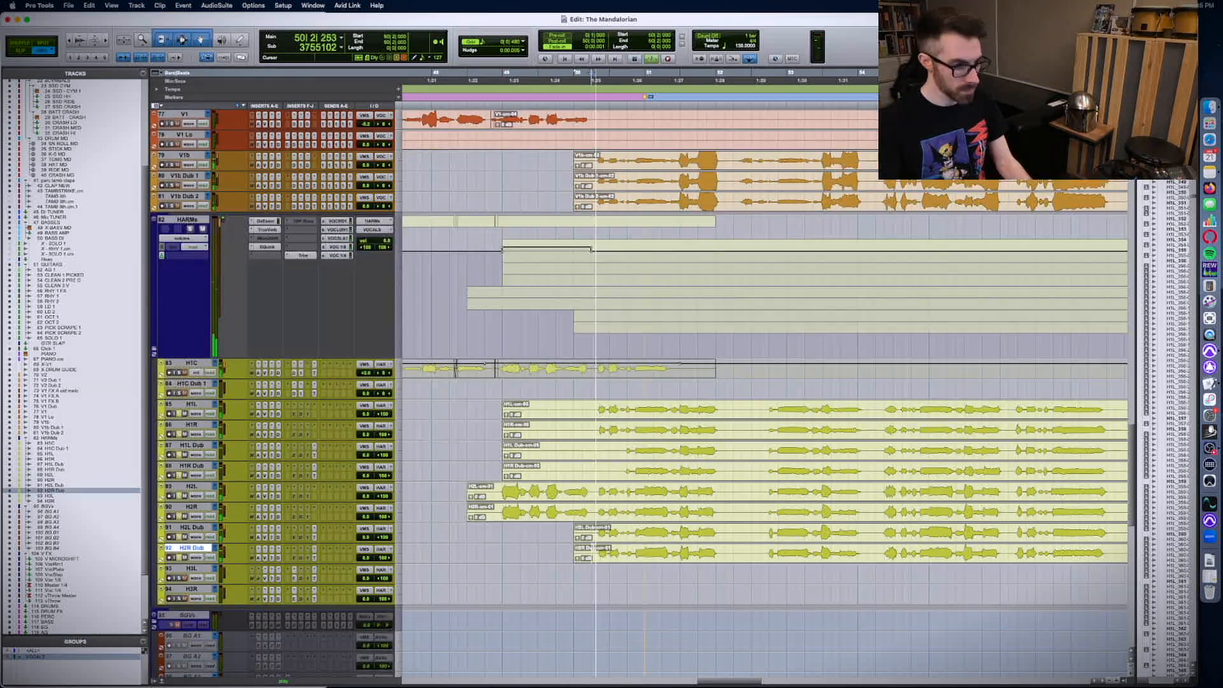
key(space)
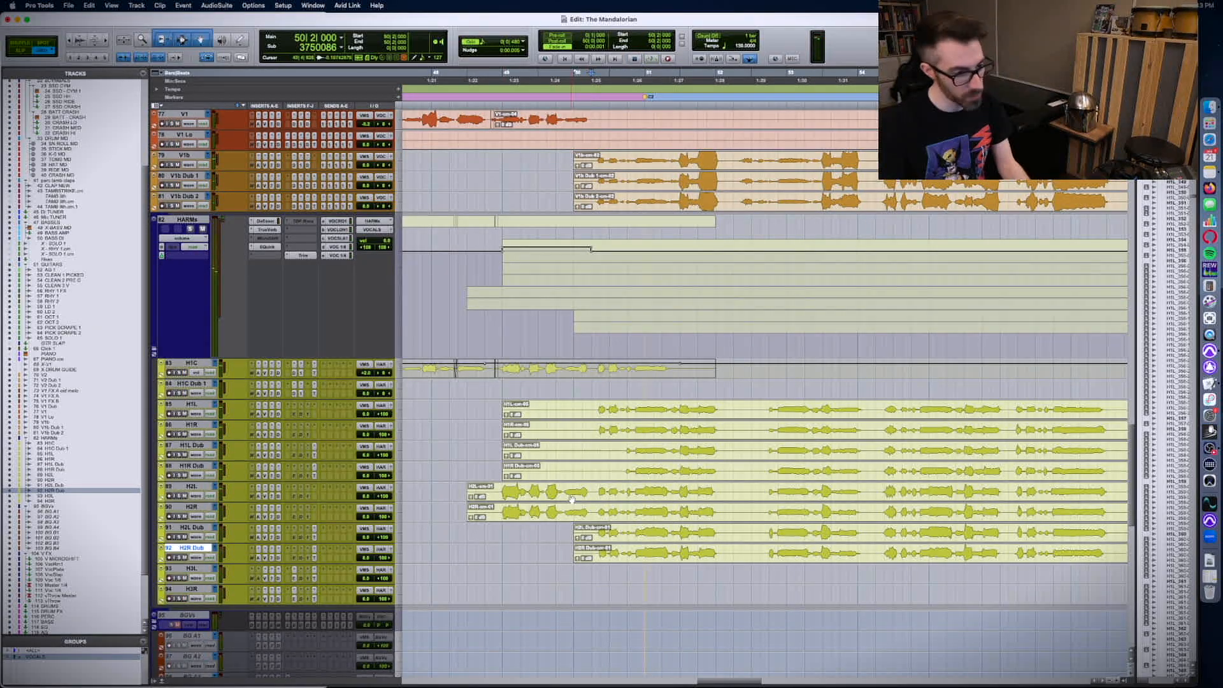
- Replace the harmony phrase around bar 50 beat 2 on H2L, H2R, H2L Dub and H2R Dub with new clips and play the result
key(super+alt+bracketright)
drag(594, 492, 669, 492)
key(space)
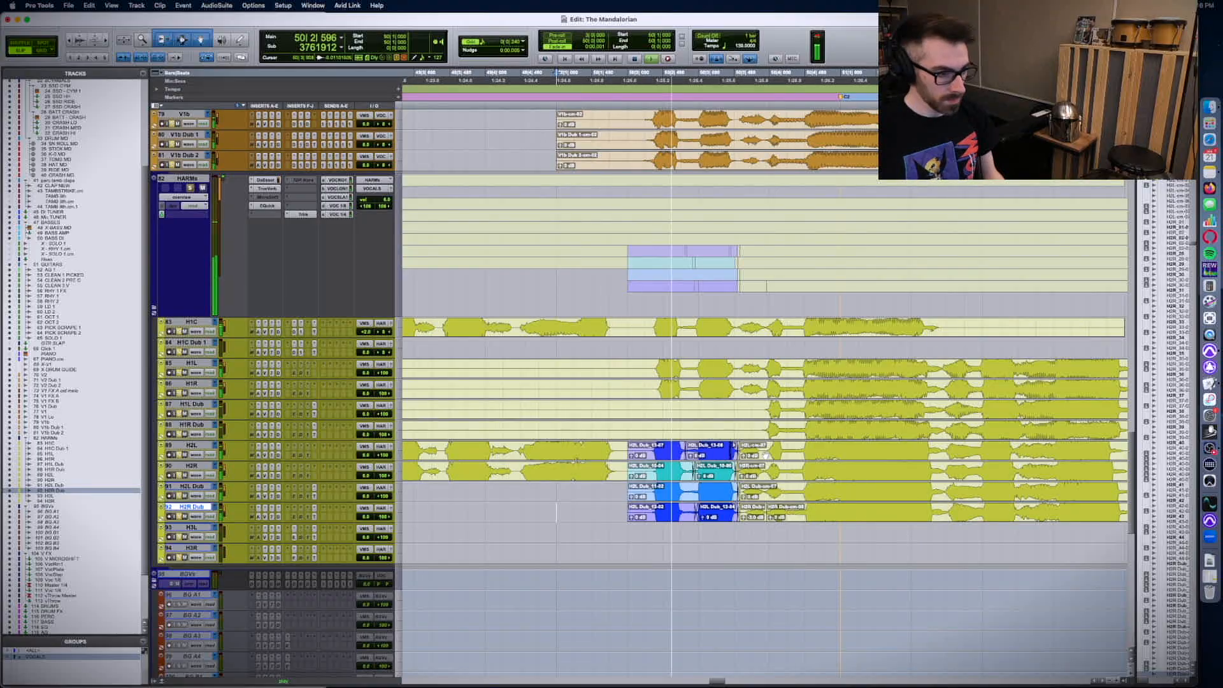
key(super+alt+bracketleft)
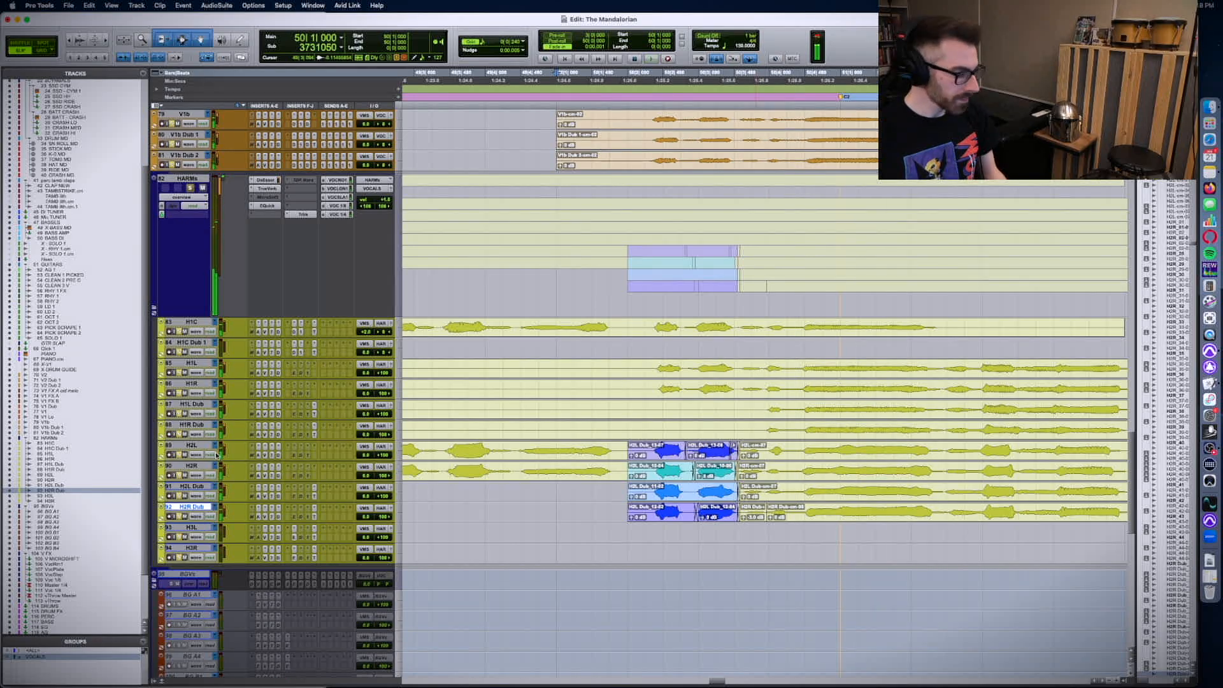
- Select the H2L through H2R Dub tracks, play the replaced harmony phrase around bar 50 and enlarge the waveforms
click(184, 446)
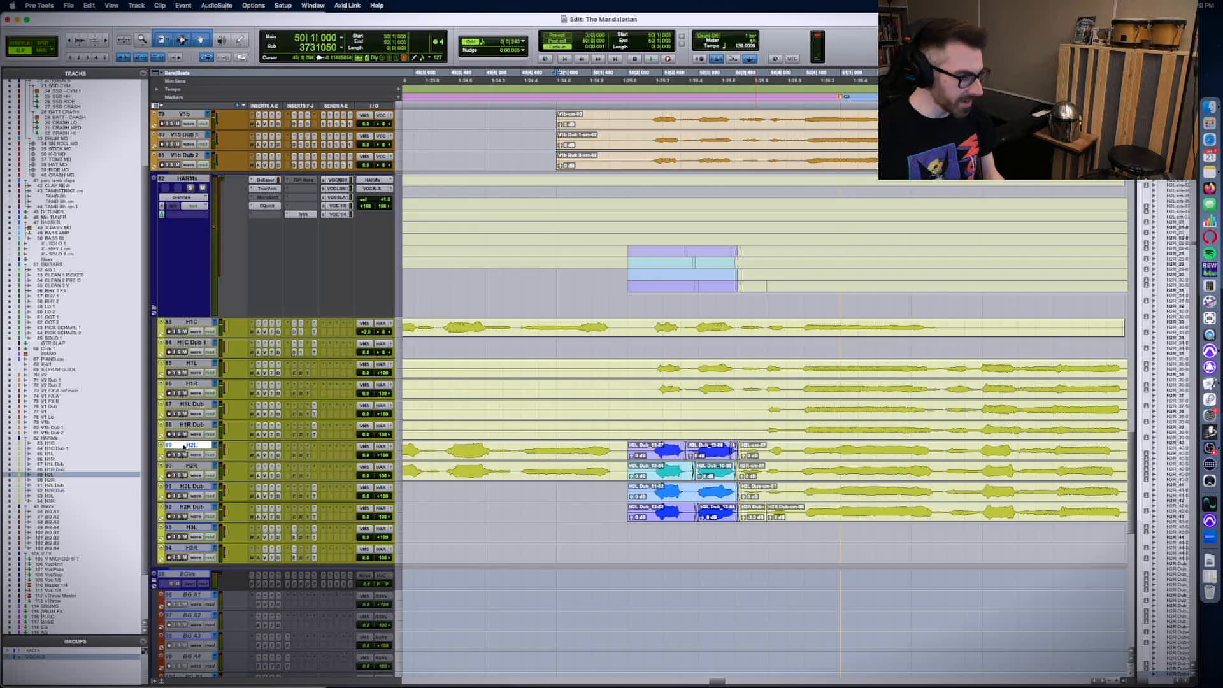
shift+click(182, 506)
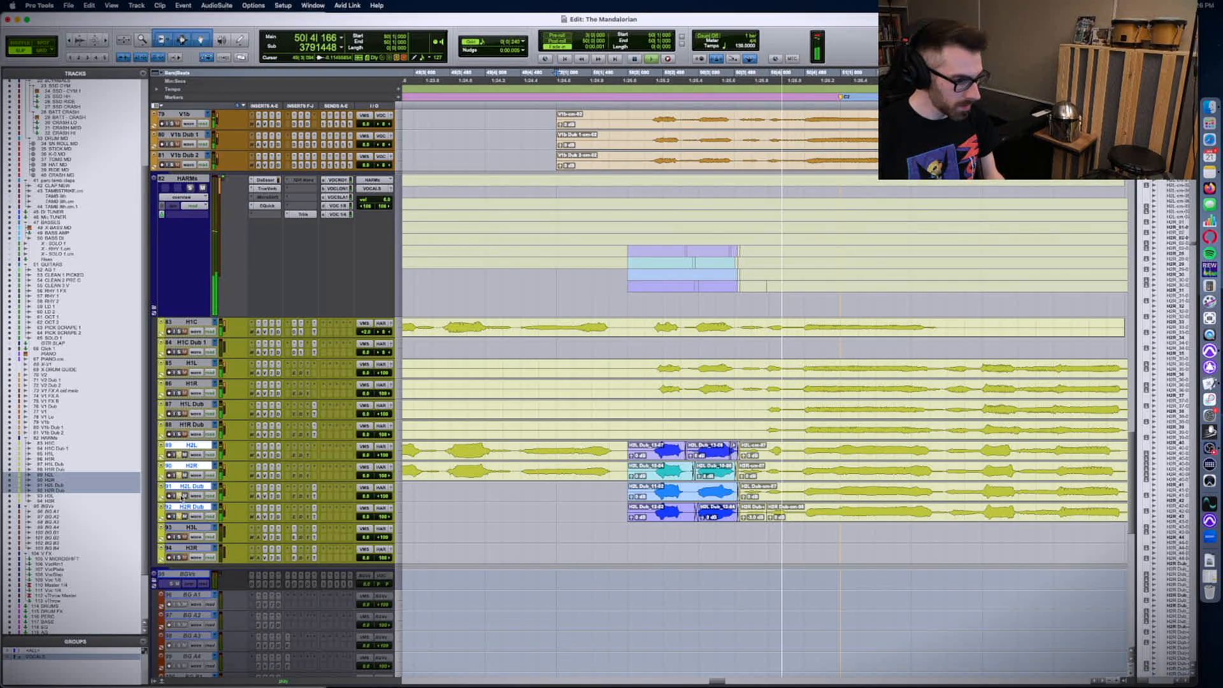
scroll(182, 497, right, 3)
key(super+alt+bracketright)
key(super+alt+bracketright)
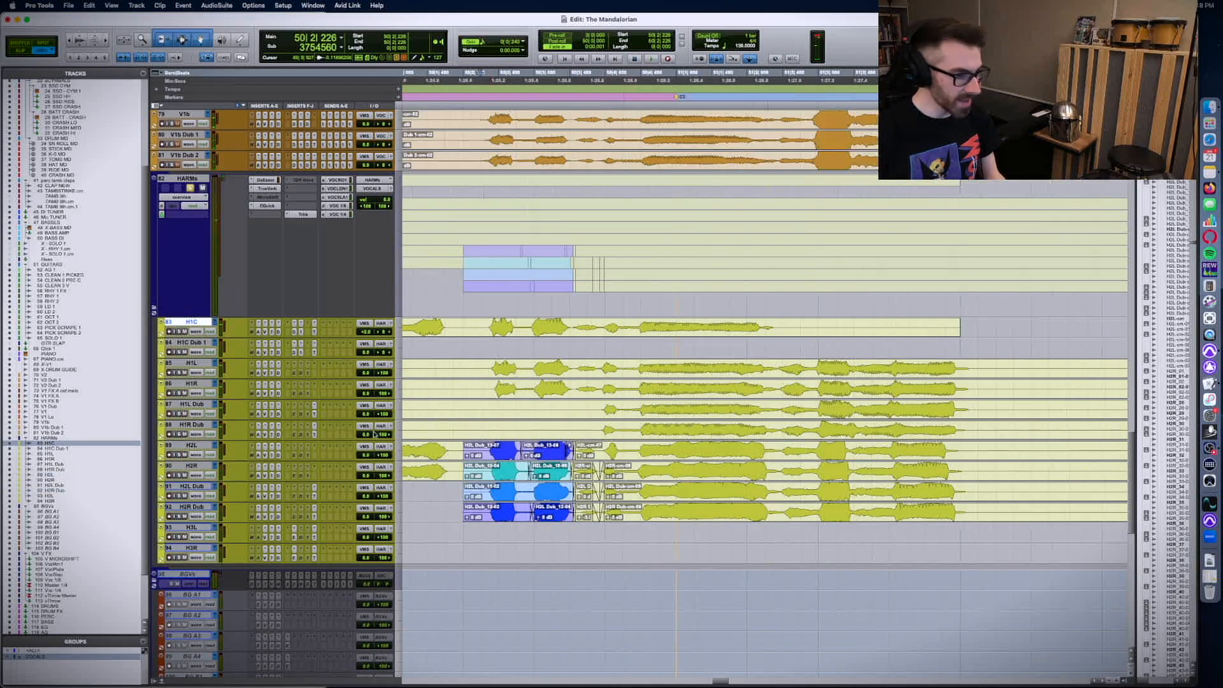
- Select the opening of the new harmony clips across H2L to H2R Dub at bar 50 beat 2 and delete it
click(498, 457)
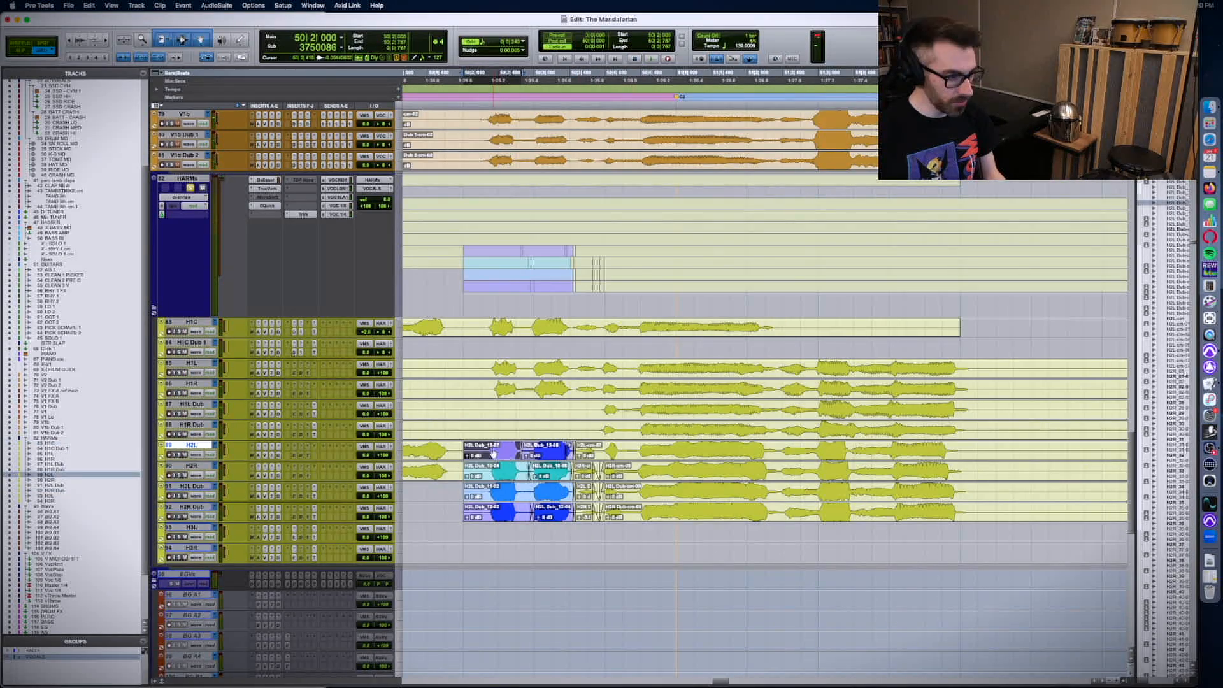
key(super+alt+bracketright)
key(super+alt+bracketright)
key(Delete)
drag(474, 515, 492, 461)
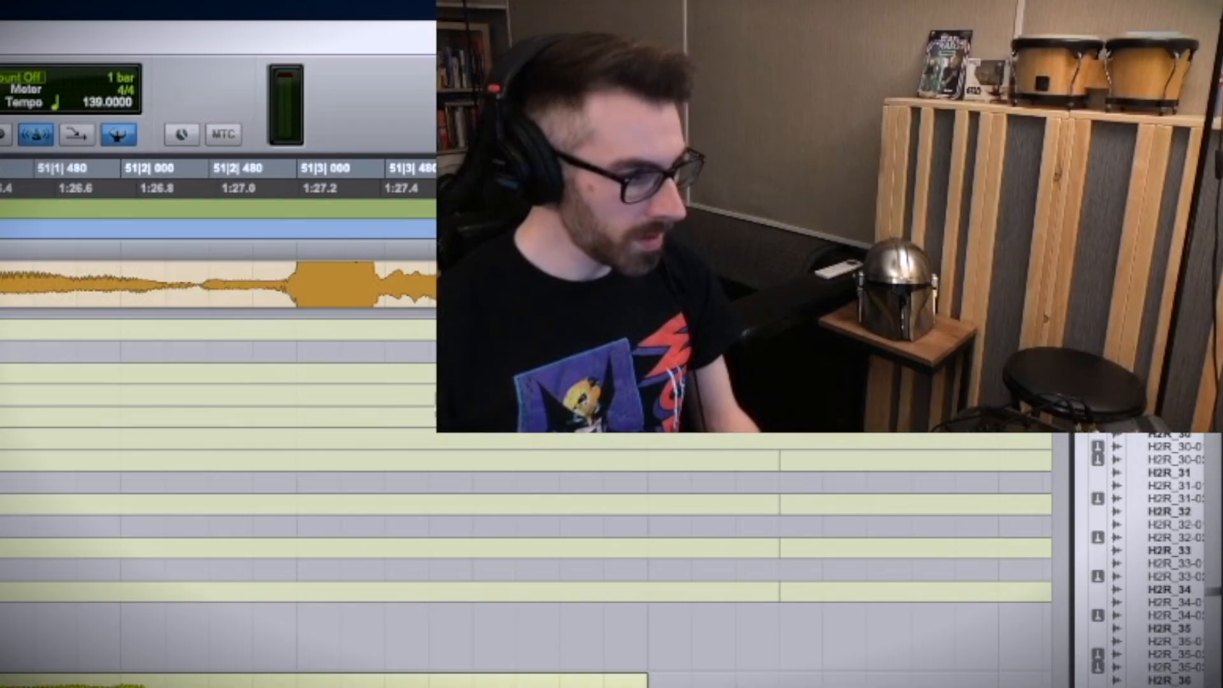
key(Delete)
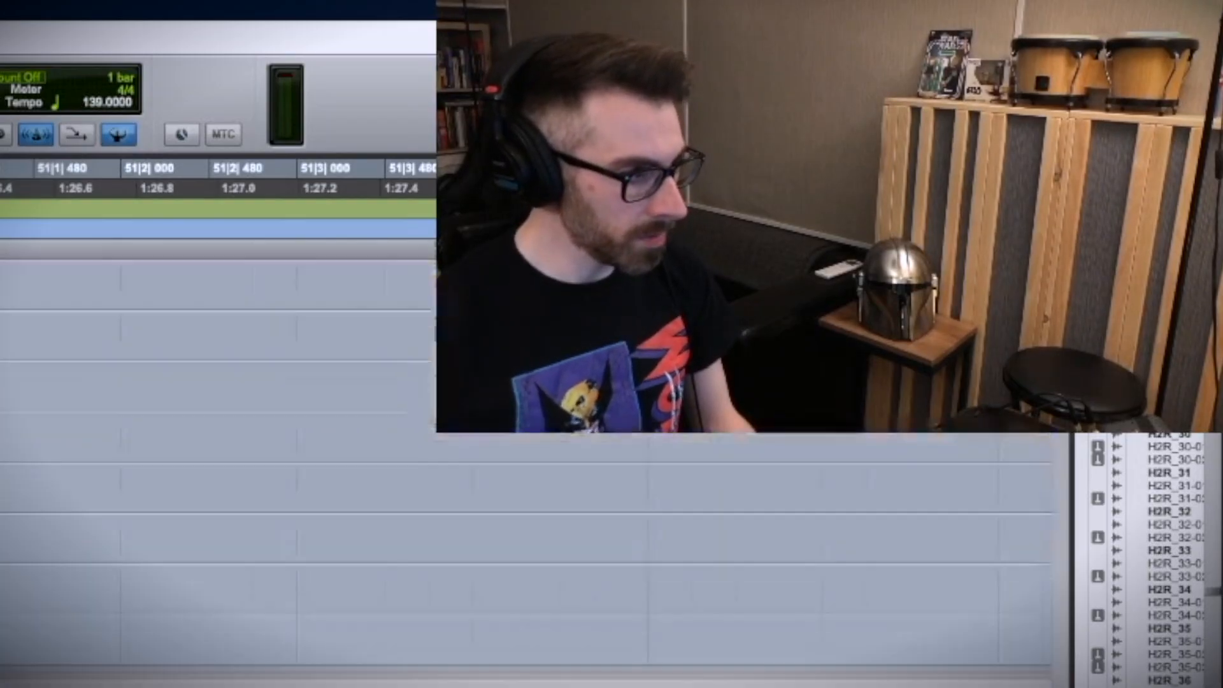
- Check the mix notes and narrow the track list to widen the edit area
key(super+Tab)
key(super+Tab)
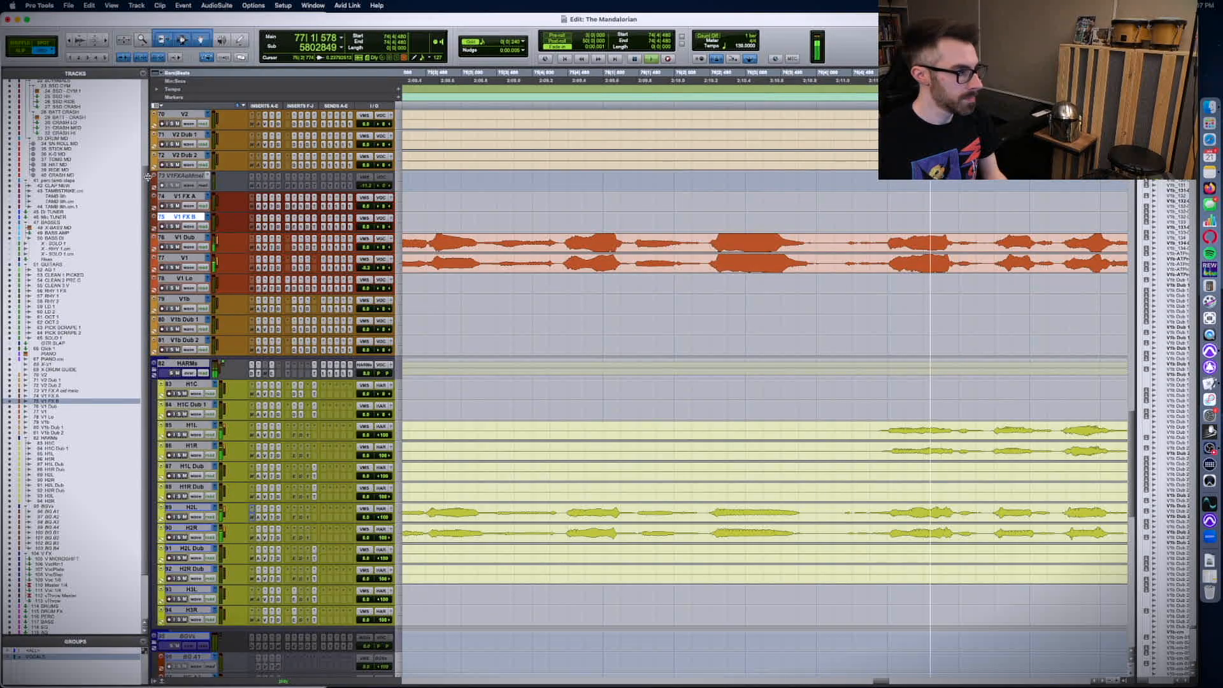
drag(147, 177, 96, 177)
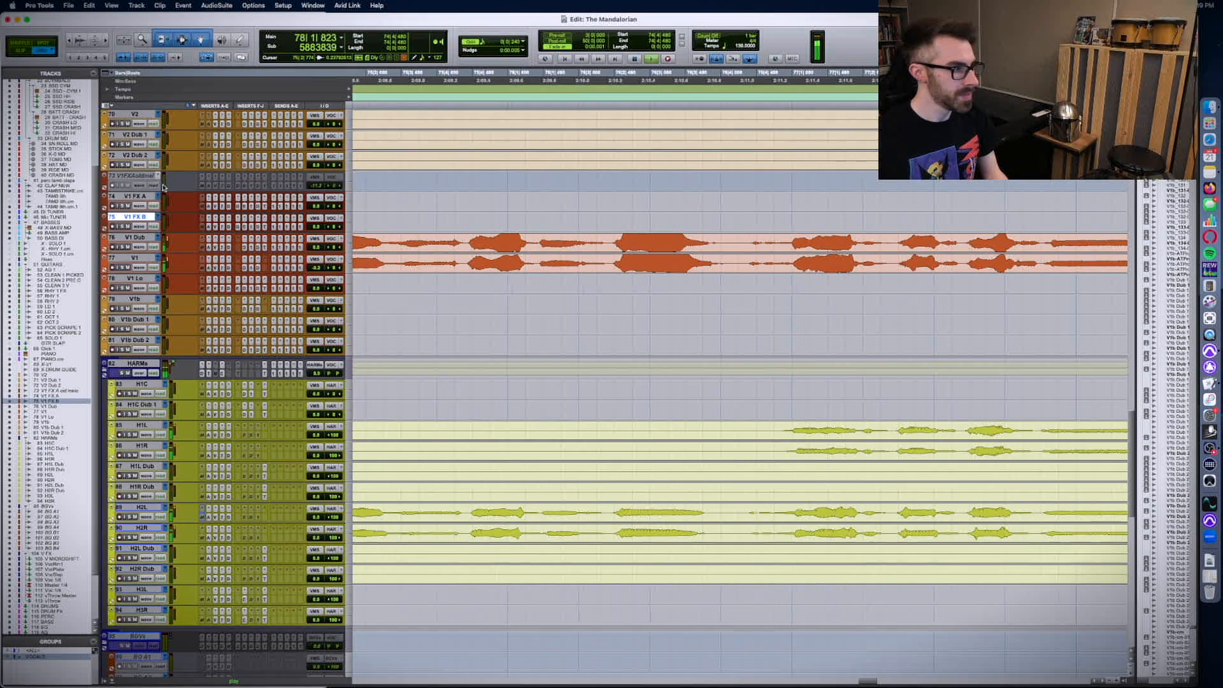
- Play V1 from bar 76 beat 4 with its playlists open to compare the alternate takes up to bar 78
key(space)
click(675, 255)
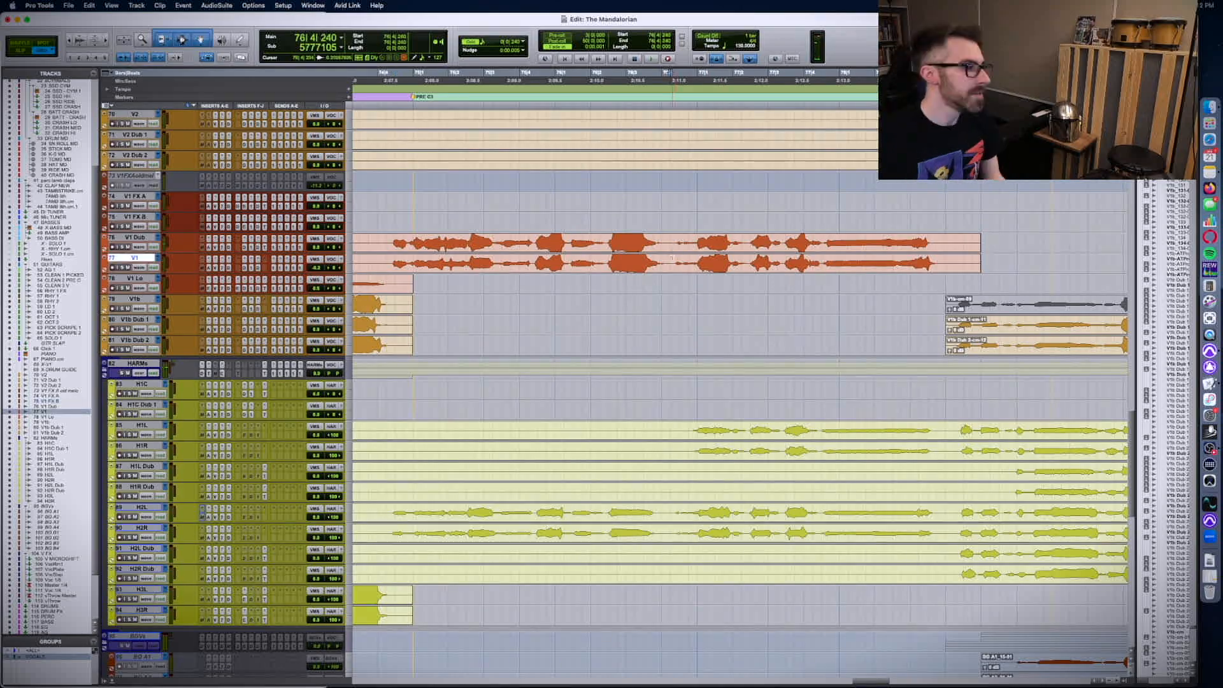
click(676, 267)
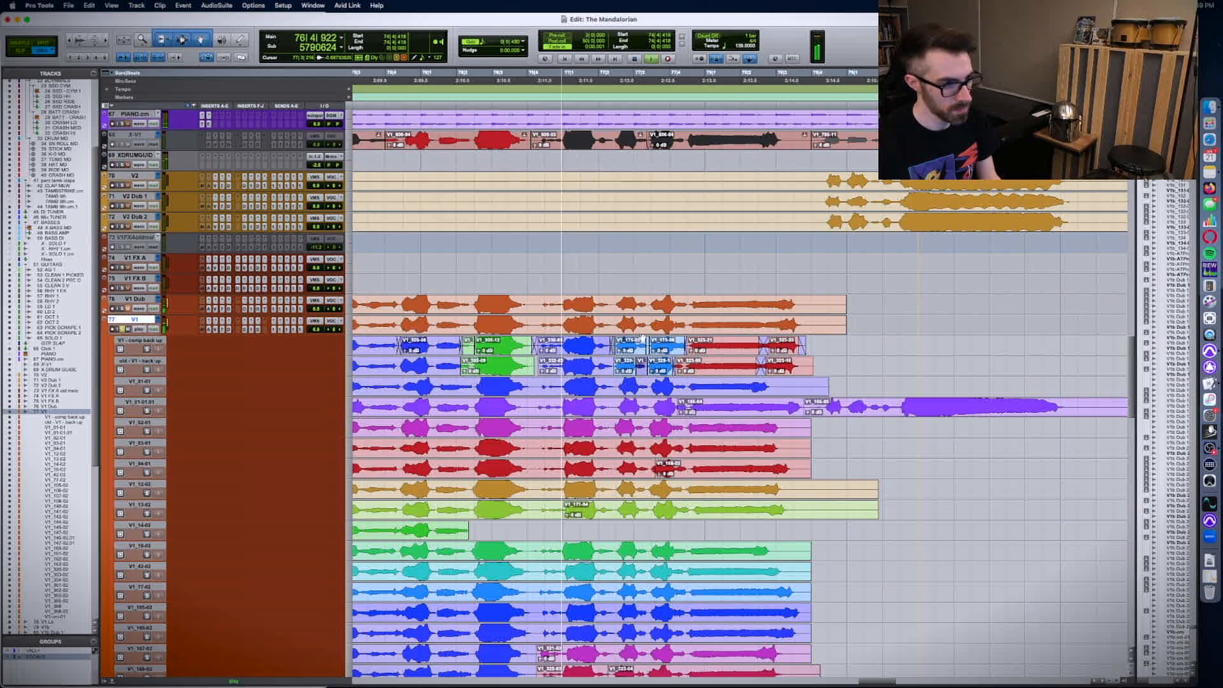
scroll(643, 309, down, 2)
scroll(644, 309, right, 2)
scroll(629, 300, right, 2)
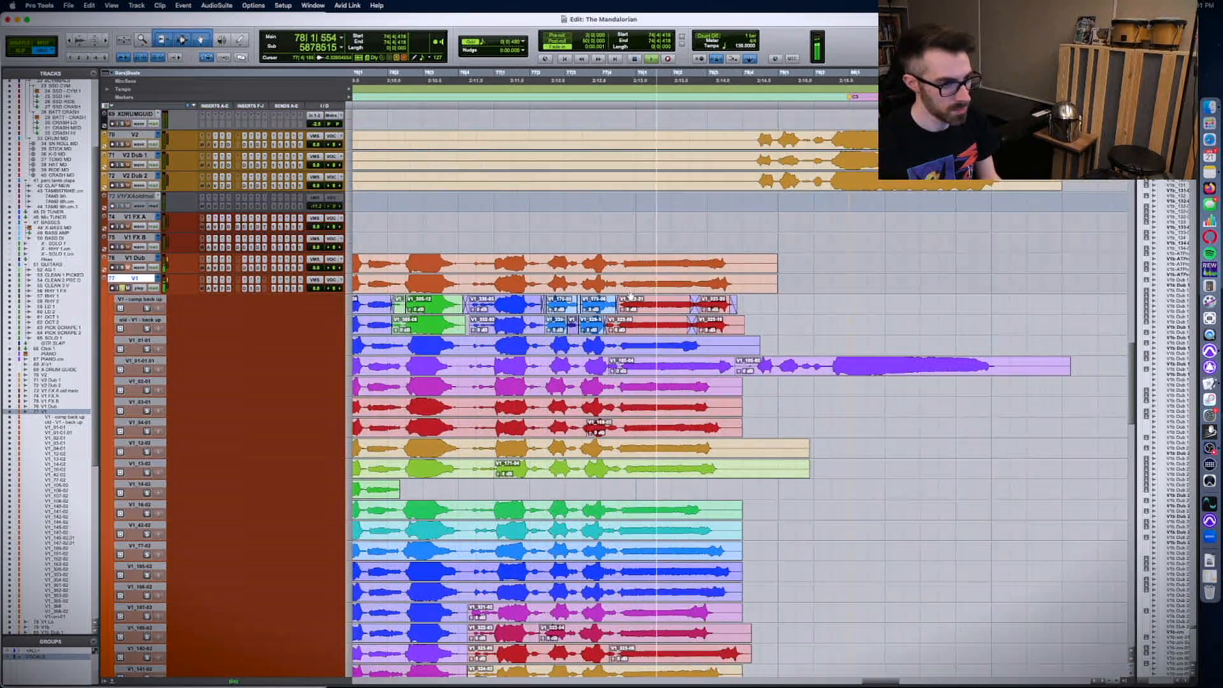
key(space)
- Replace the short V1 and V1 Dub phrase at bar 77 beat 3 with clips from alternate takes and play the result
scroll(603, 298, down, 15)
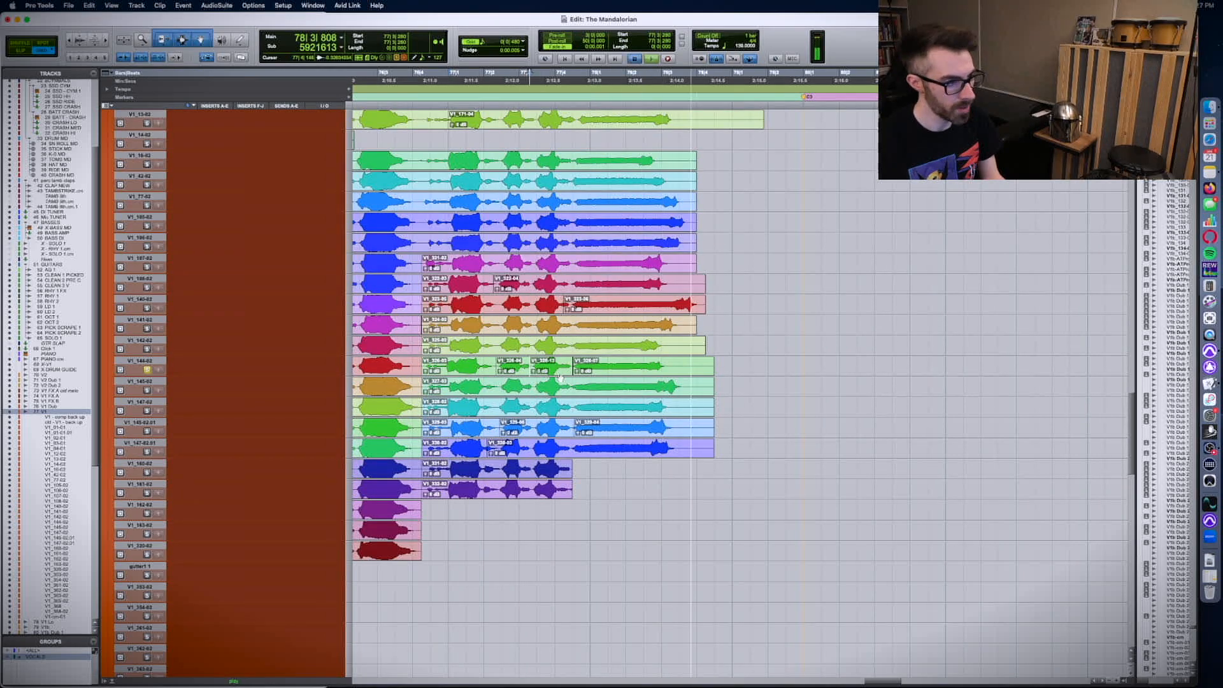
drag(530, 365, 572, 364)
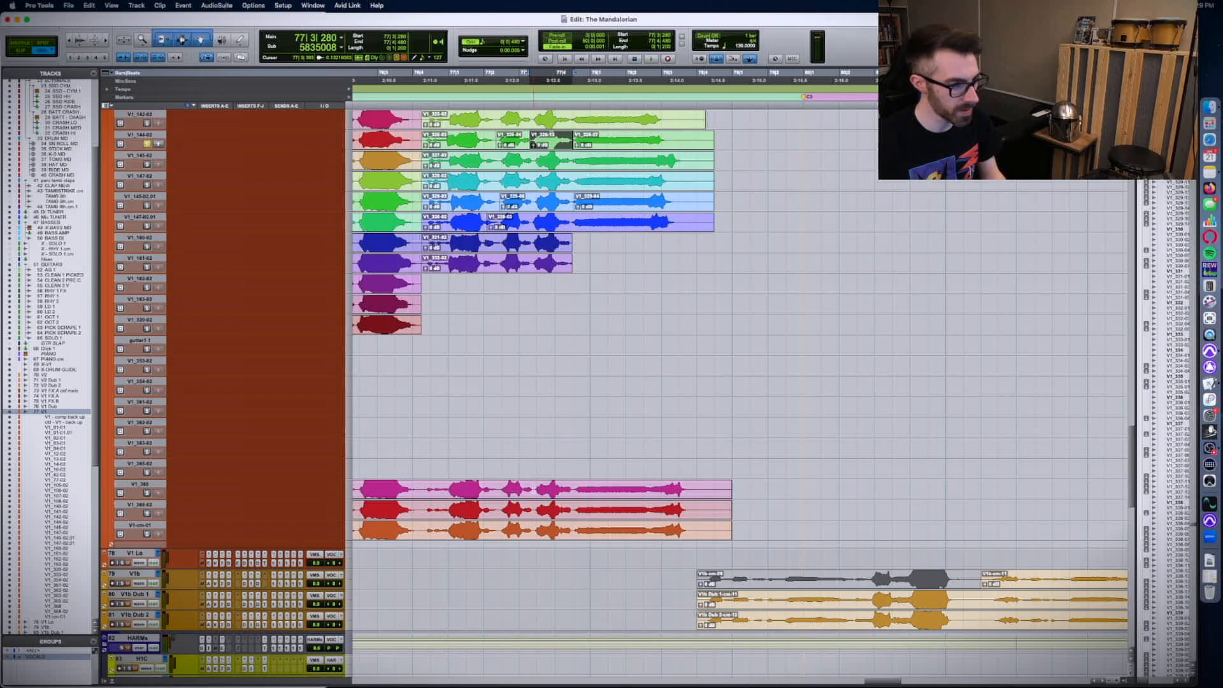
scroll(533, 488, up, 10)
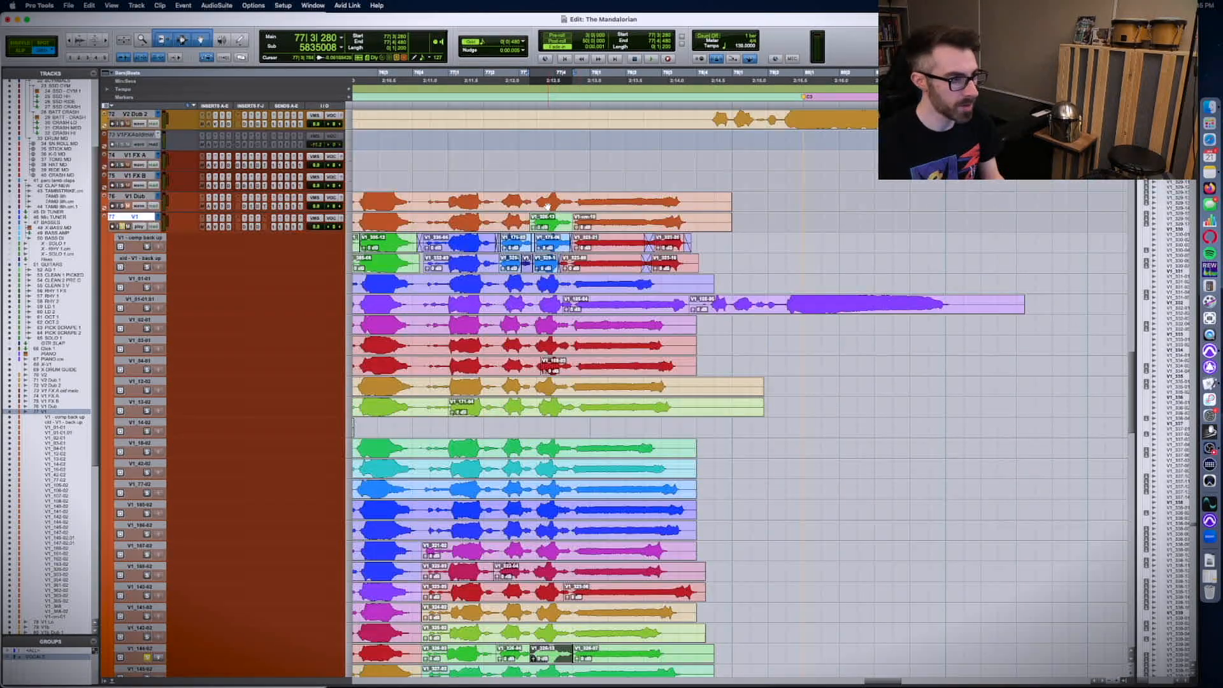
click(547, 206)
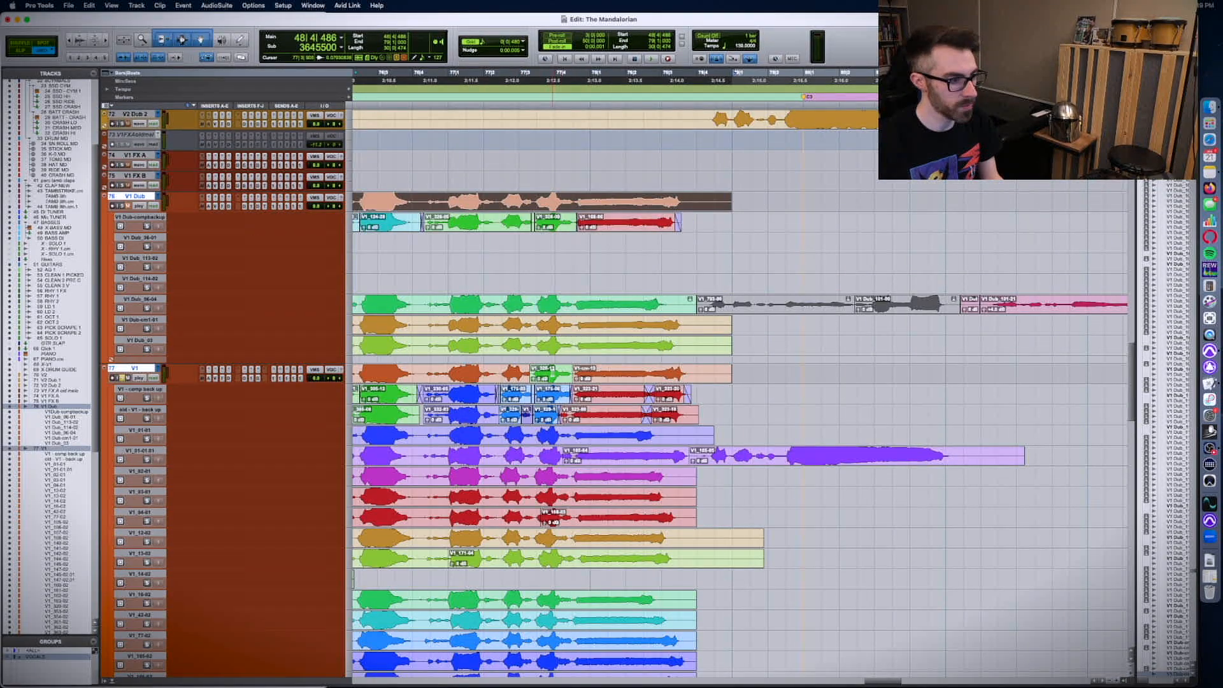
click(555, 376)
scroll(556, 371, down, 10)
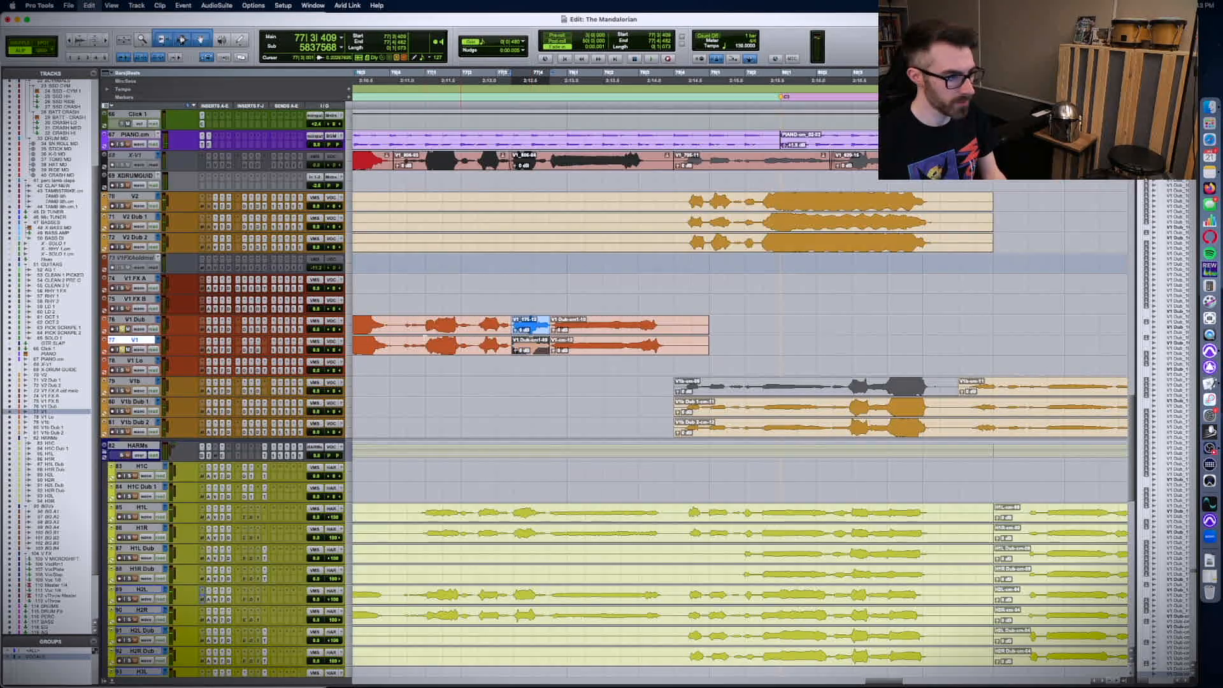
key(space)
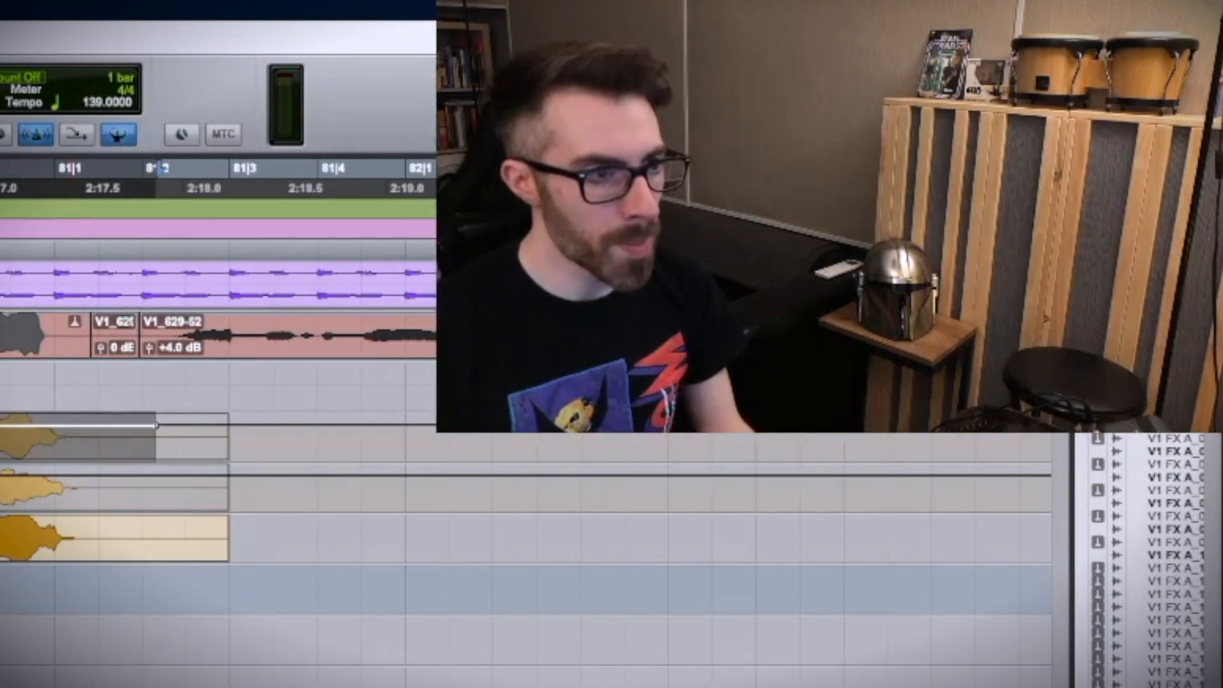
- Enlarge V2 Dub 1 and slightly raise its volume automation at the end of the phrase around bar 81
key(semicolon)
shift+click(185, 490)
key(e)
drag(96, 520, 96, 517)
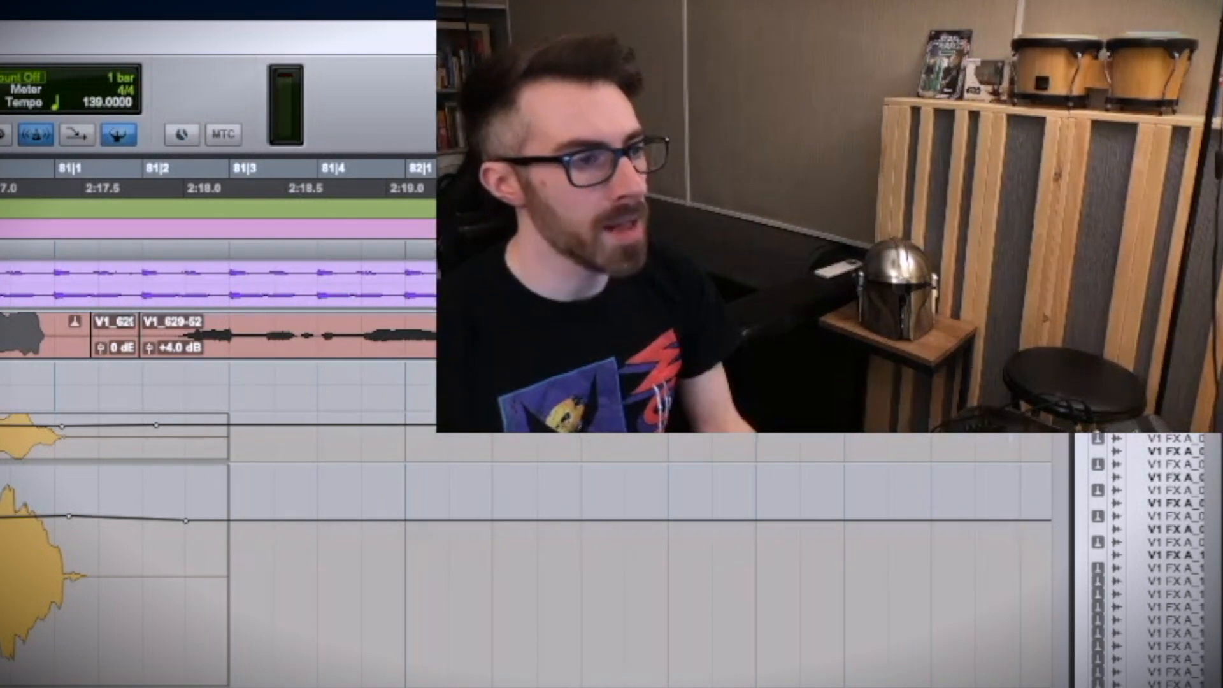
- Check the pre-chorus 3 items in the mix notes and play that section while examining the drum MIDI, bass and percussion tracks
key(super+Tab)
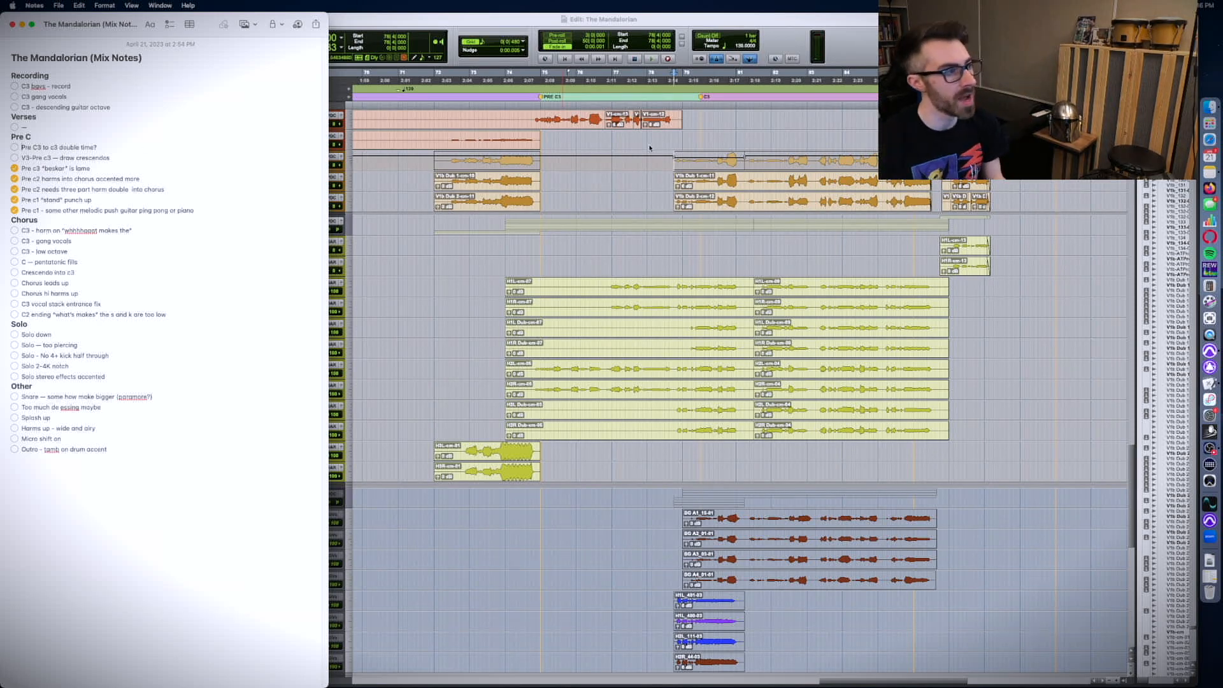
click(636, 133)
key(space)
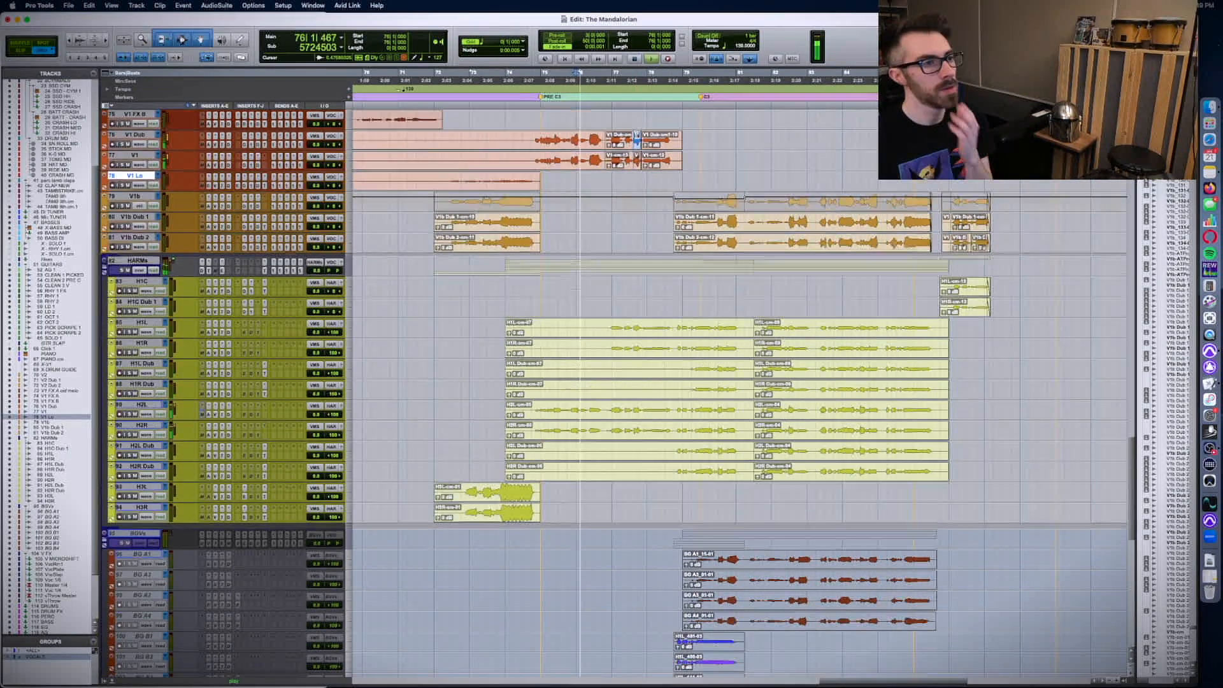
scroll(640, 140, up, 20)
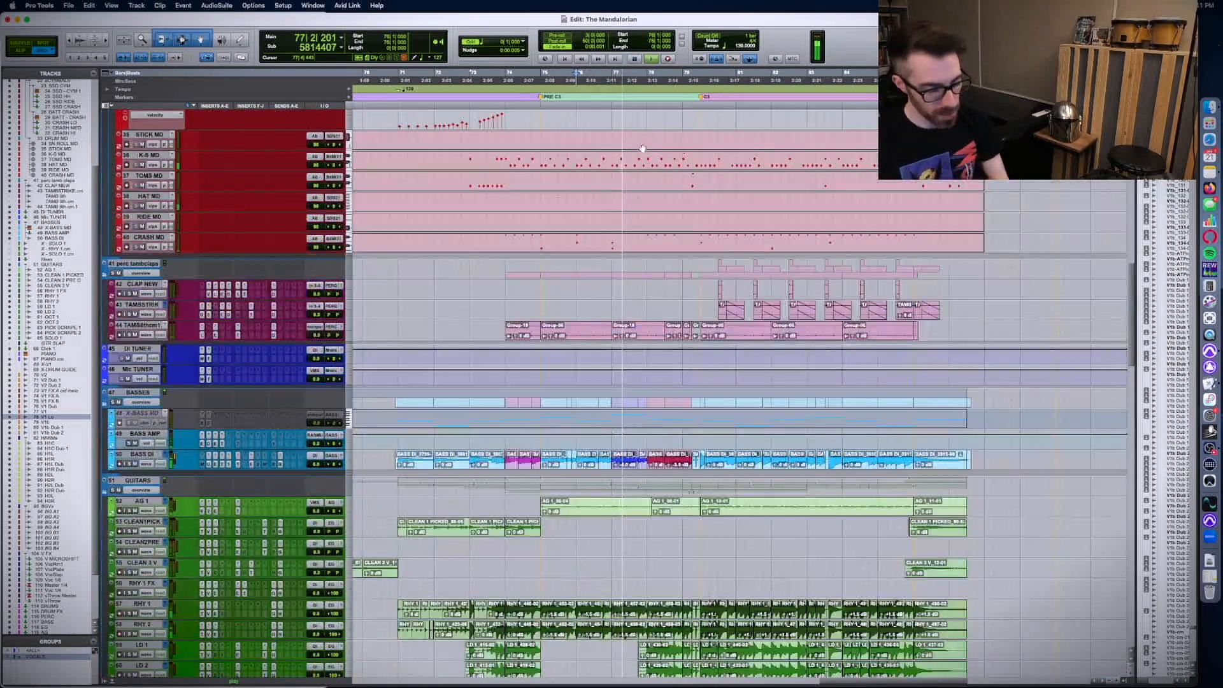
scroll(637, 149, up, 1)
scroll(605, 149, up, 1)
scroll(582, 150, up, 5)
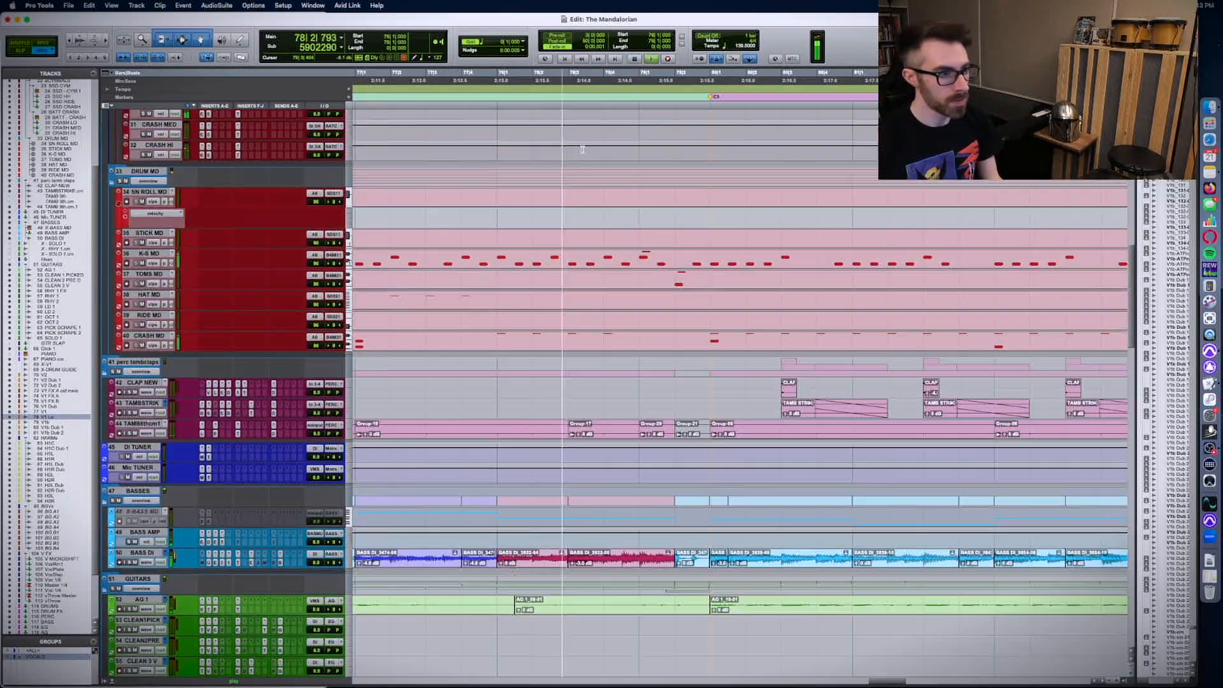
scroll(583, 151, up, 1)
scroll(592, 172, down, 3)
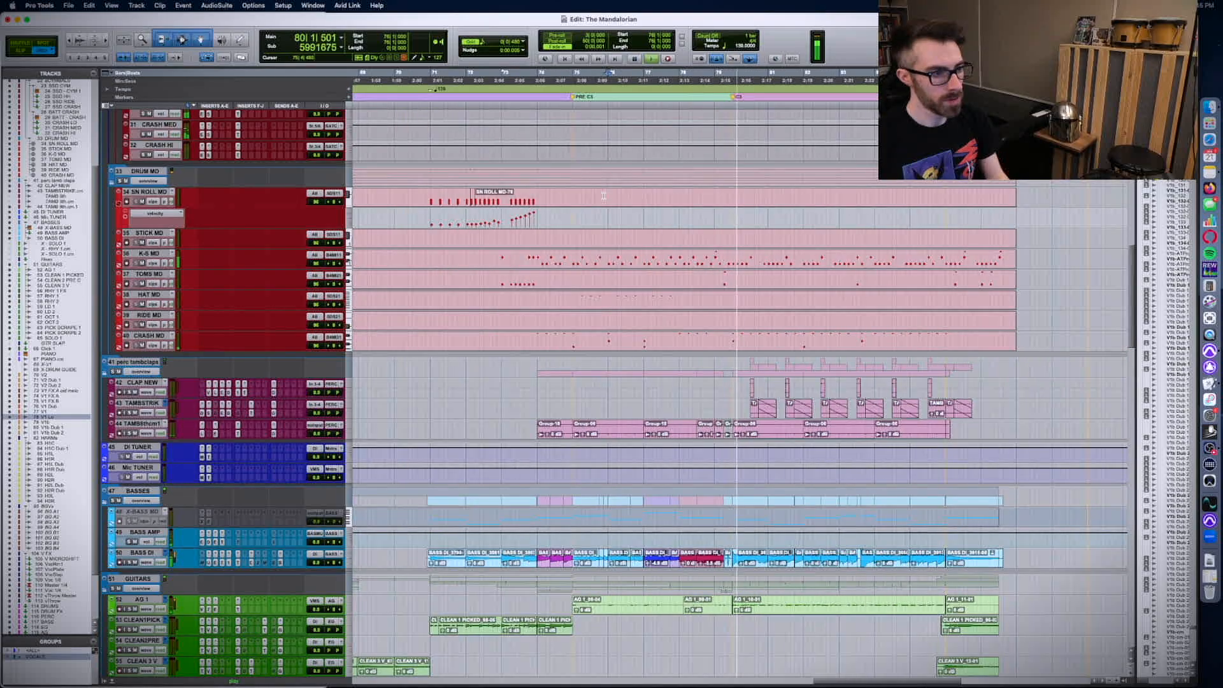
- Open the memory locations, copy one bar of the K-S MD drum pattern from around bar 18 and paste it at bar 78
key(super+5)
key(space)
scroll(629, 223, left, 15)
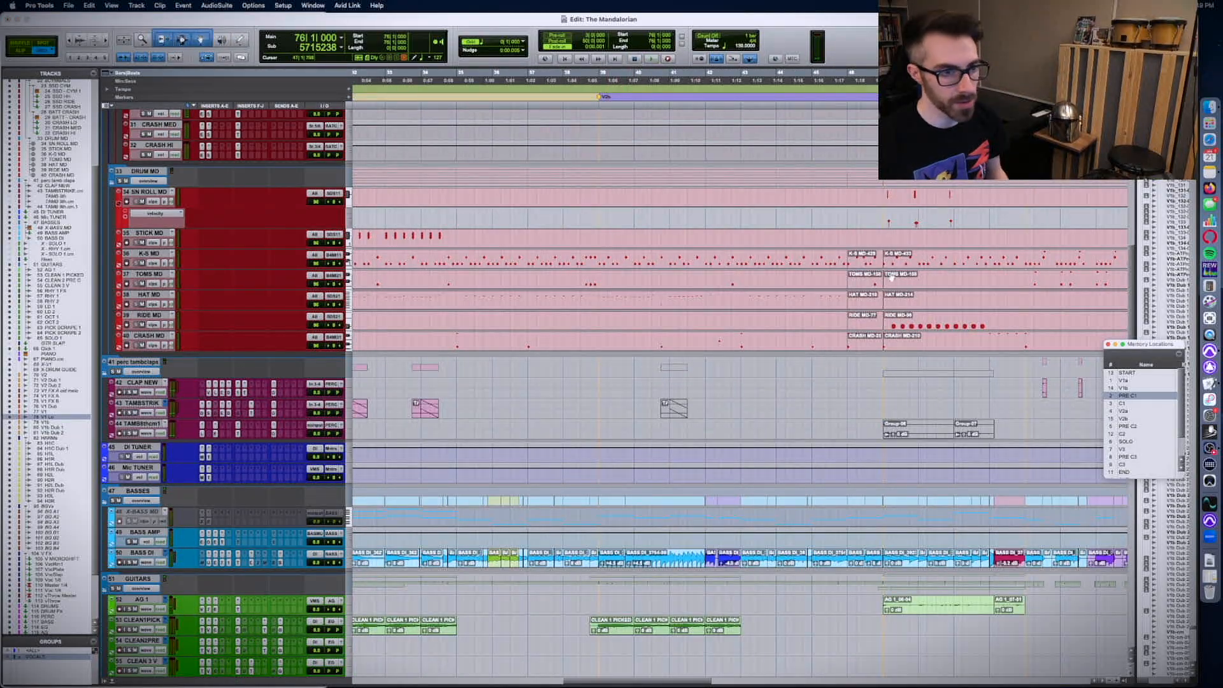
click(990, 255)
key(space)
scroll(733, 220, left, 5)
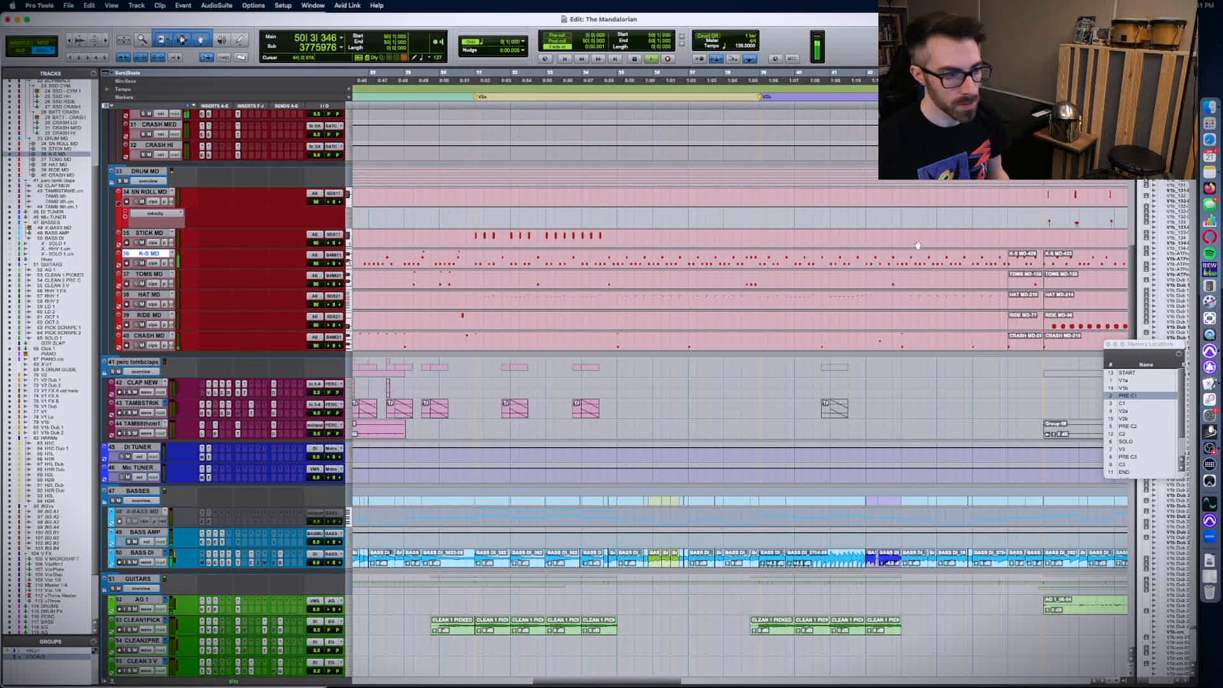
scroll(593, 238, left, 5)
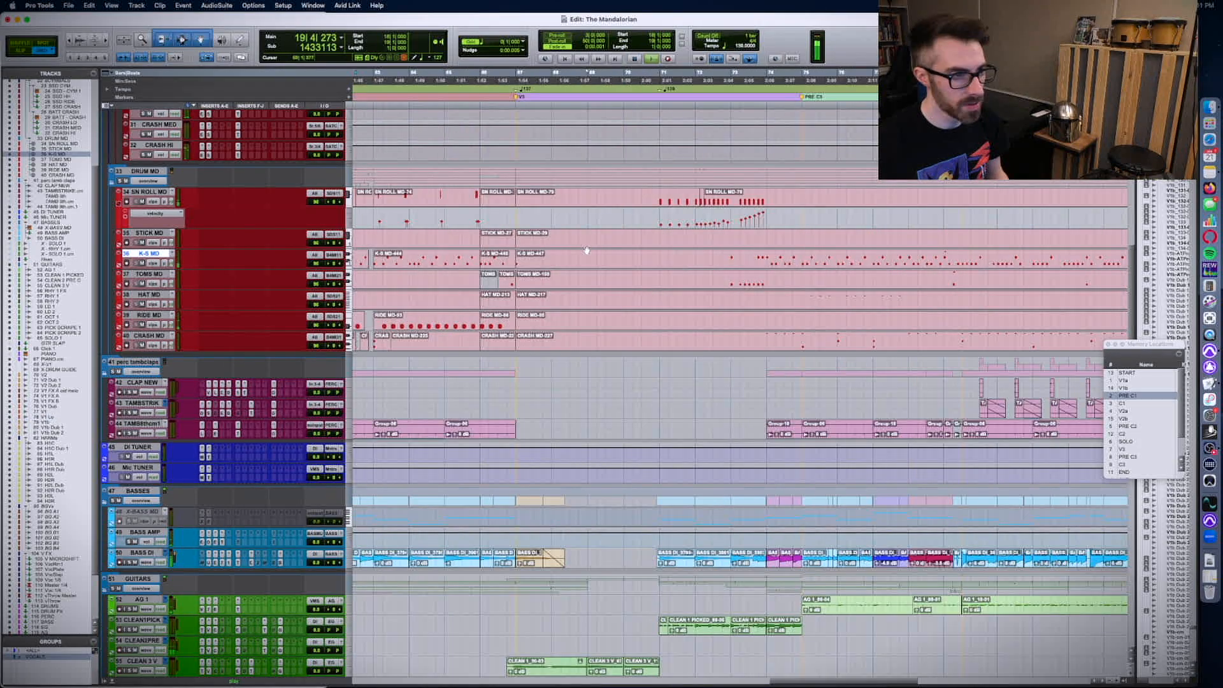
scroll(760, 263, right, 5)
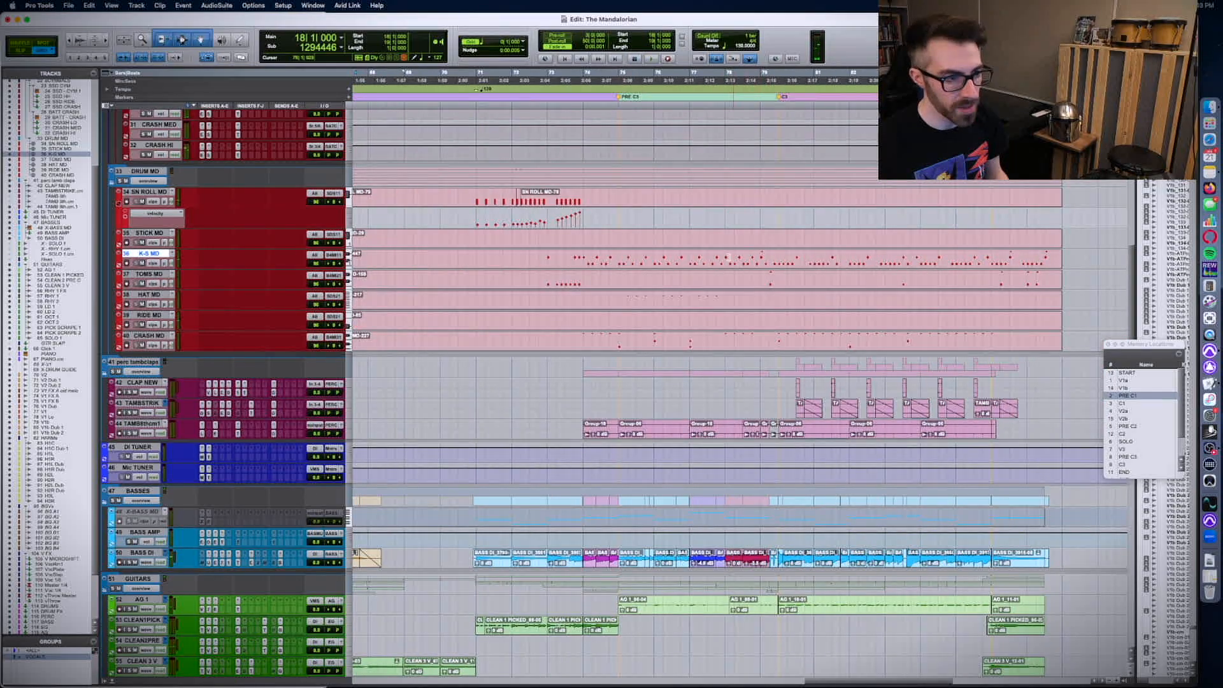
key(super+v)
- Play pre-chorus 3 into chorus 3 to check the pasted K-S MD bar at bar 78
click(681, 262)
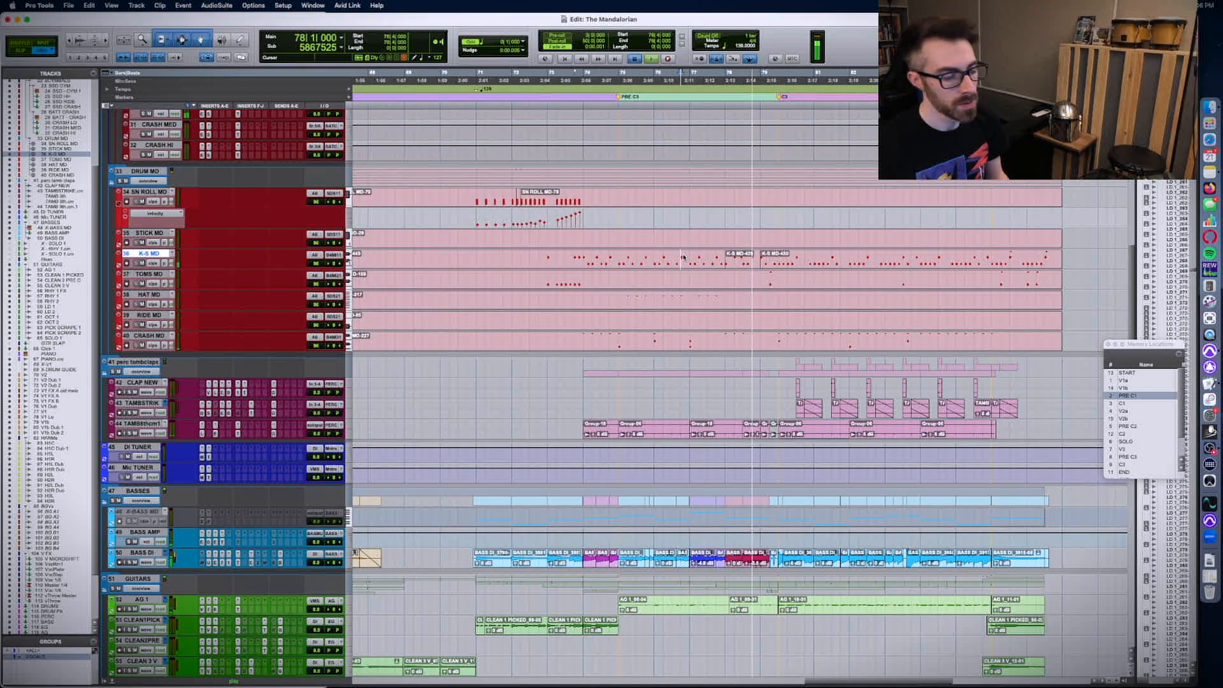
key(space)
key(space)
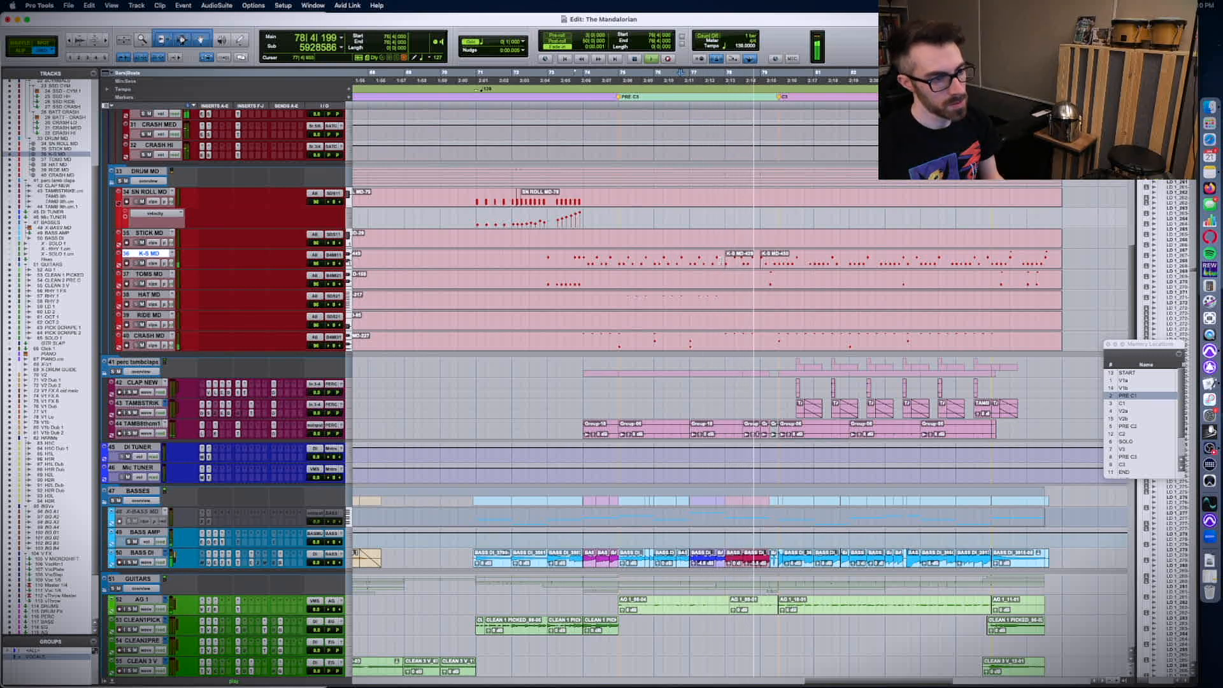
click(732, 260)
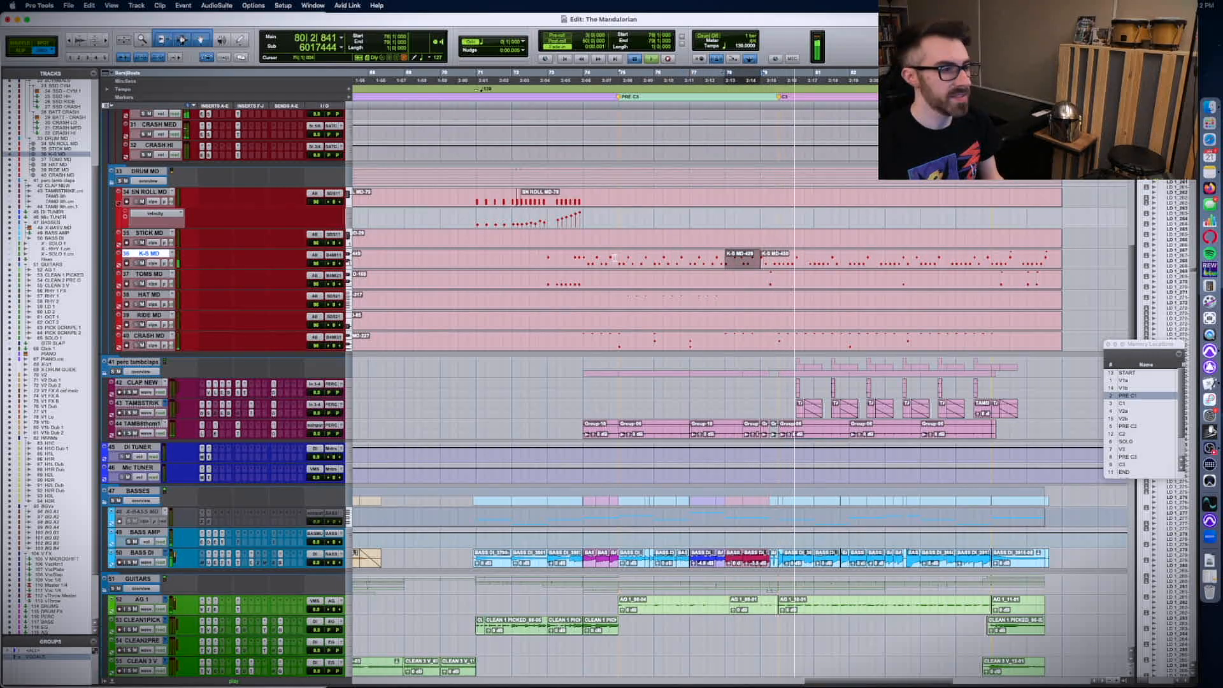
key(space)
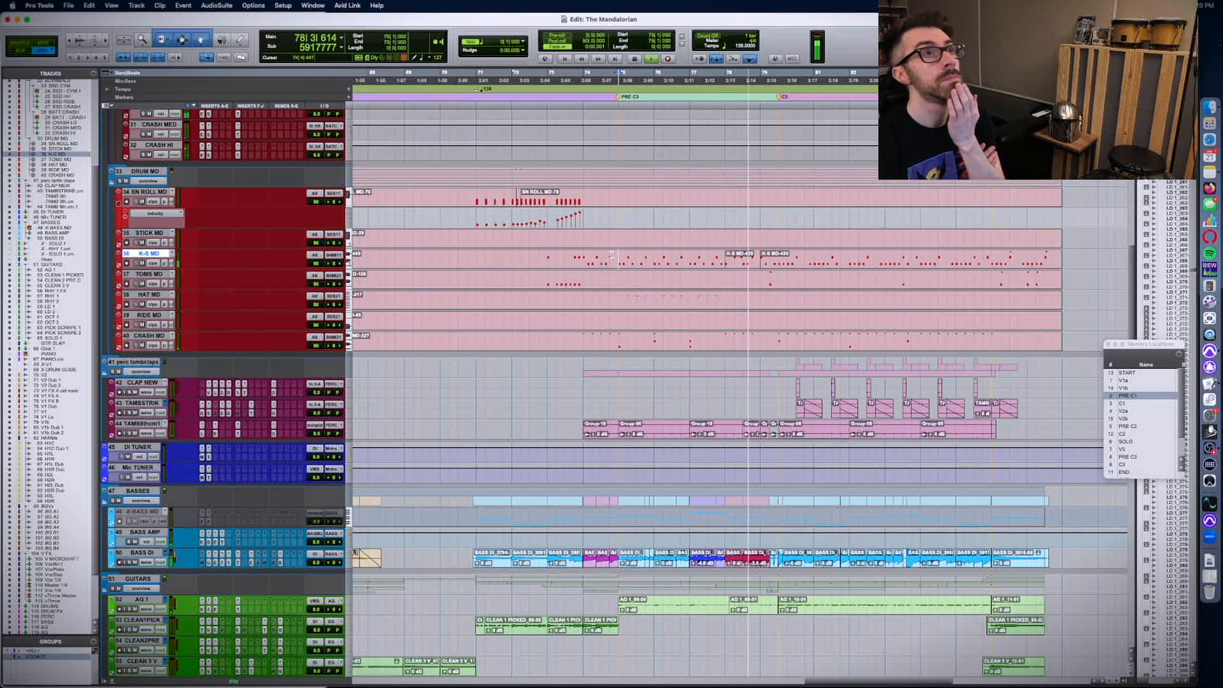
- Play the lead-in to pre-chorus 3 and set the Trim gain on the first pick scrape track to 4.5 dB
key(super+bracketright)
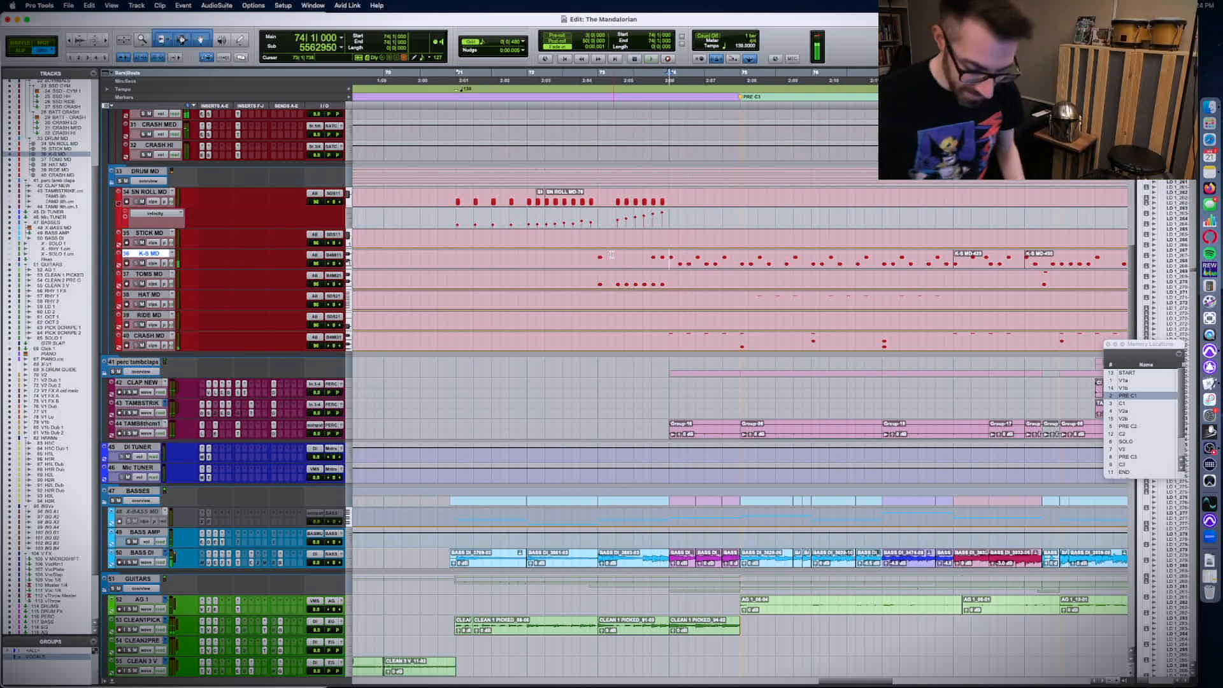
key(space)
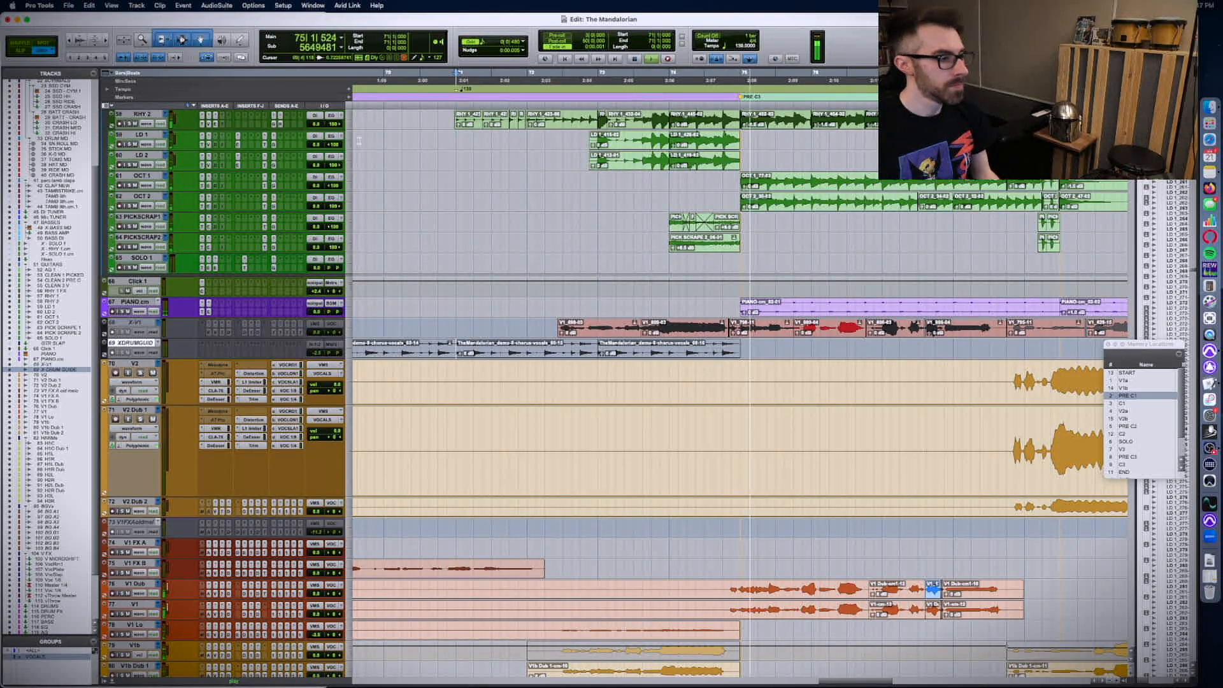
ctrl+super+click(318, 229)
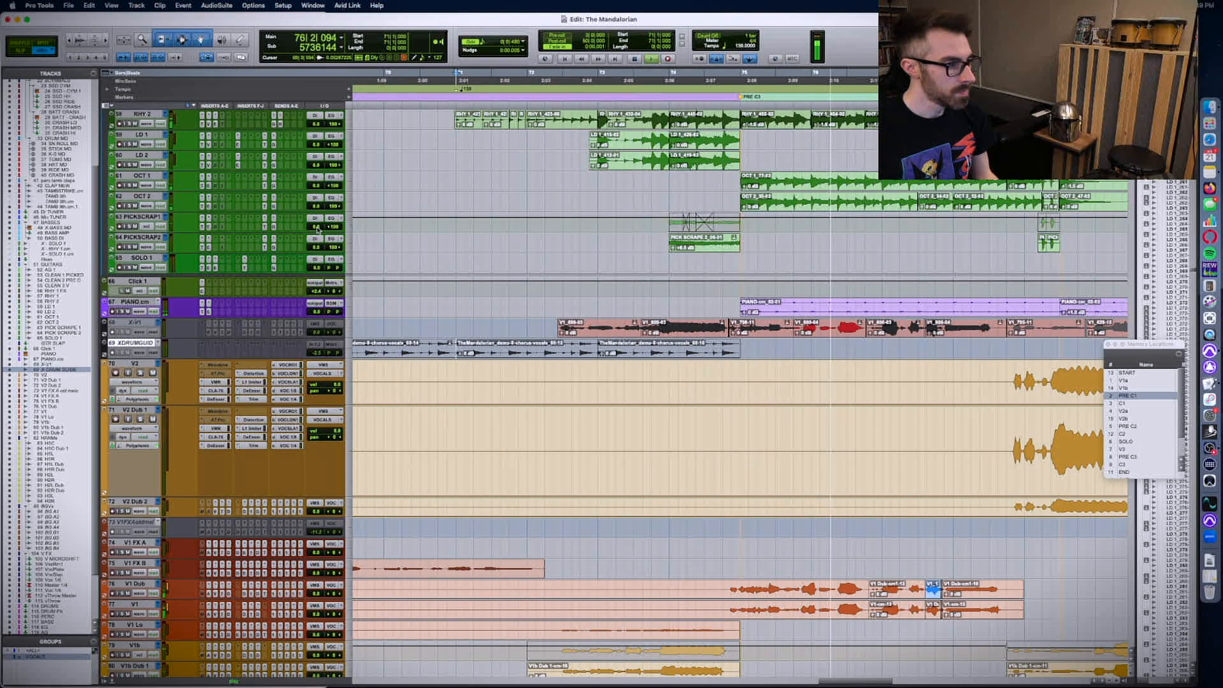
click(265, 227)
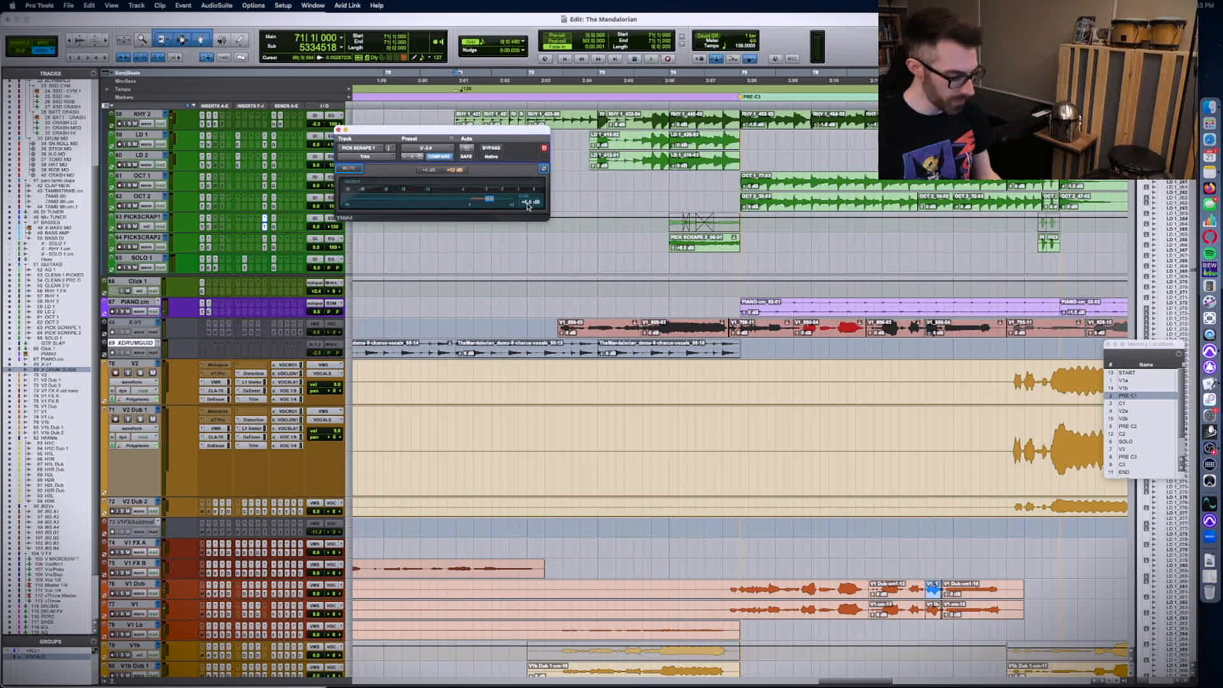
key(ctrl+alt+super+w)
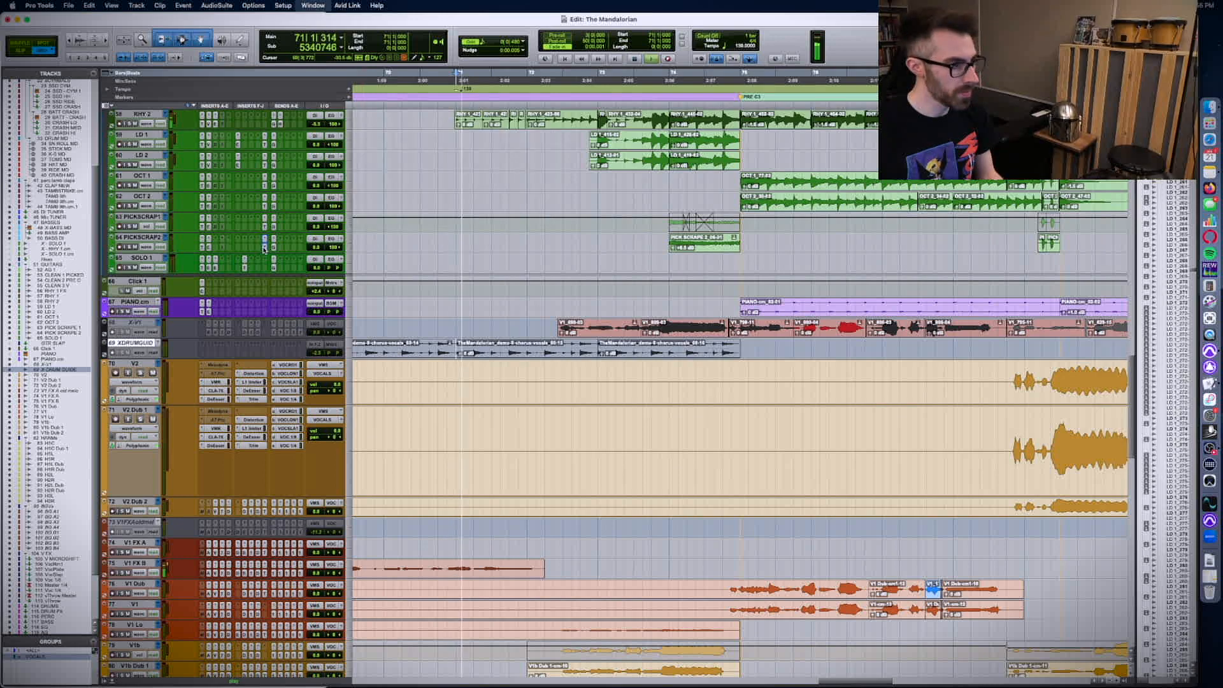
ctrl+super+click(331, 229)
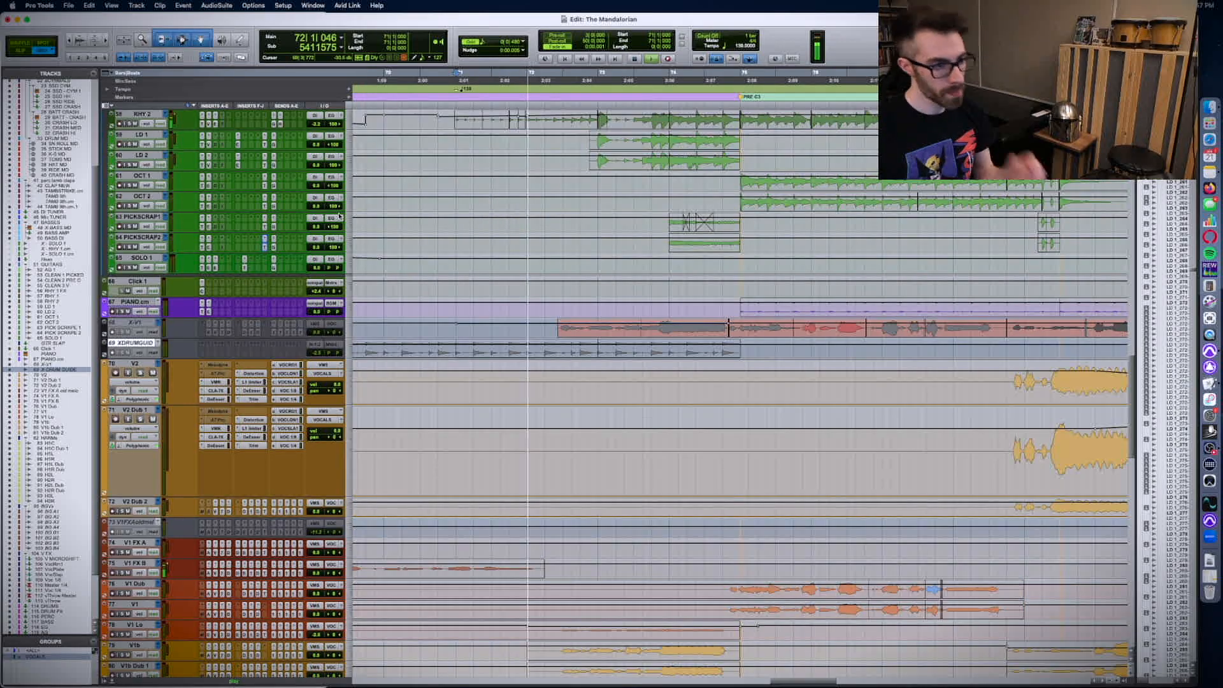
scroll(358, 218, right, 5)
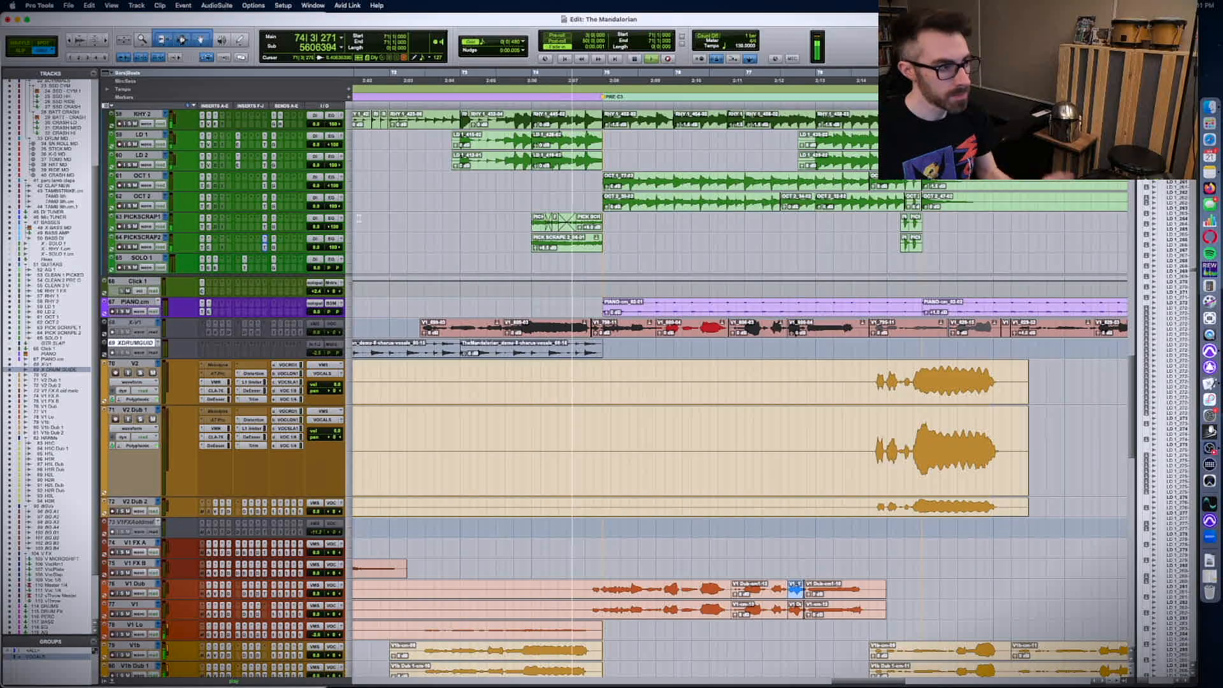
click(265, 227)
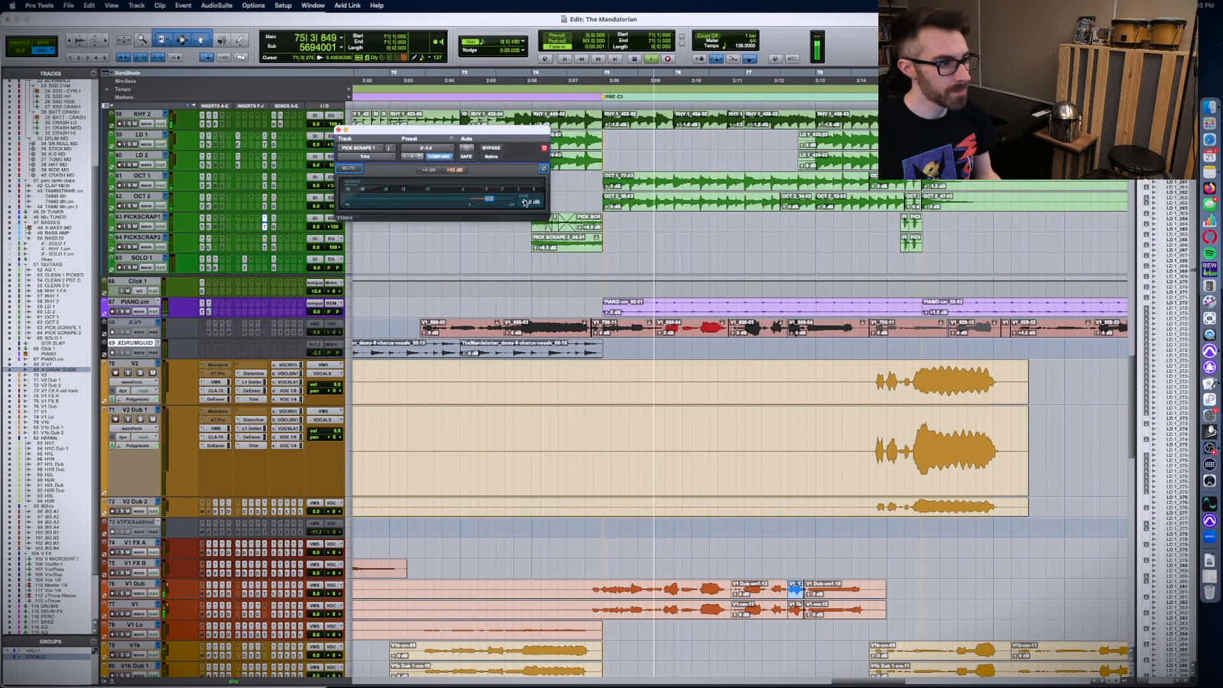
text(4.5)
key(Return)
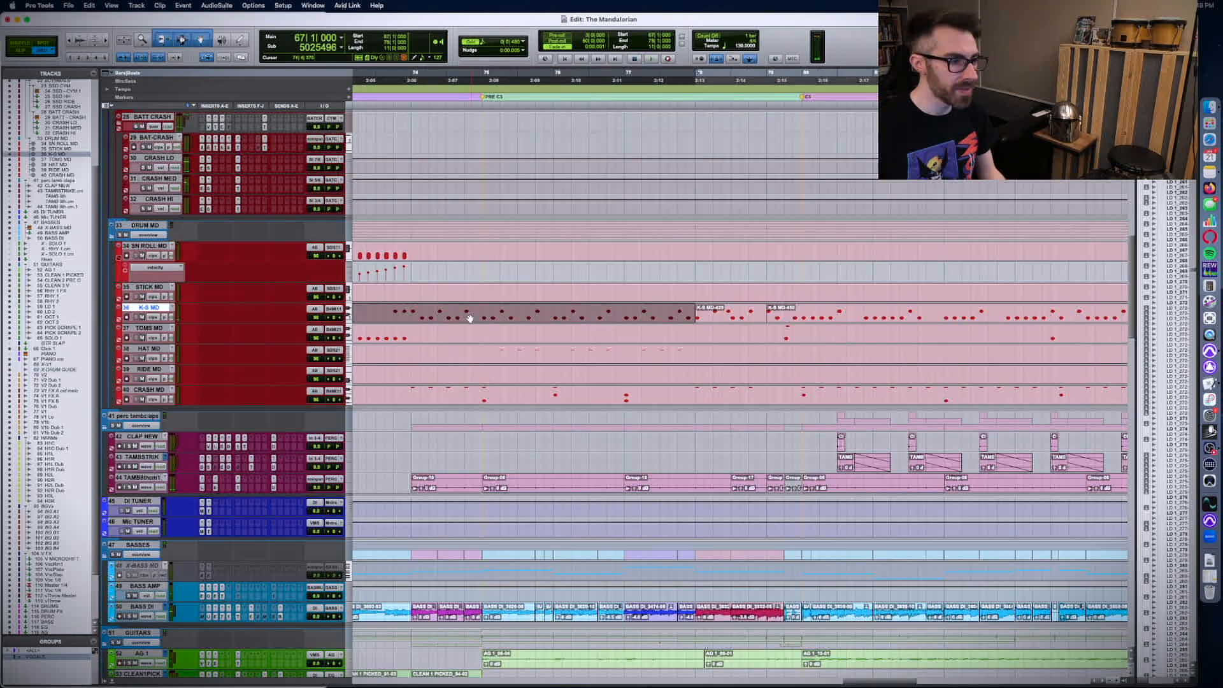
- Play pre-chorus 3 into chorus 3 while examining the drum, percussion, bass and lead guitar tracks around the transition
click(484, 313)
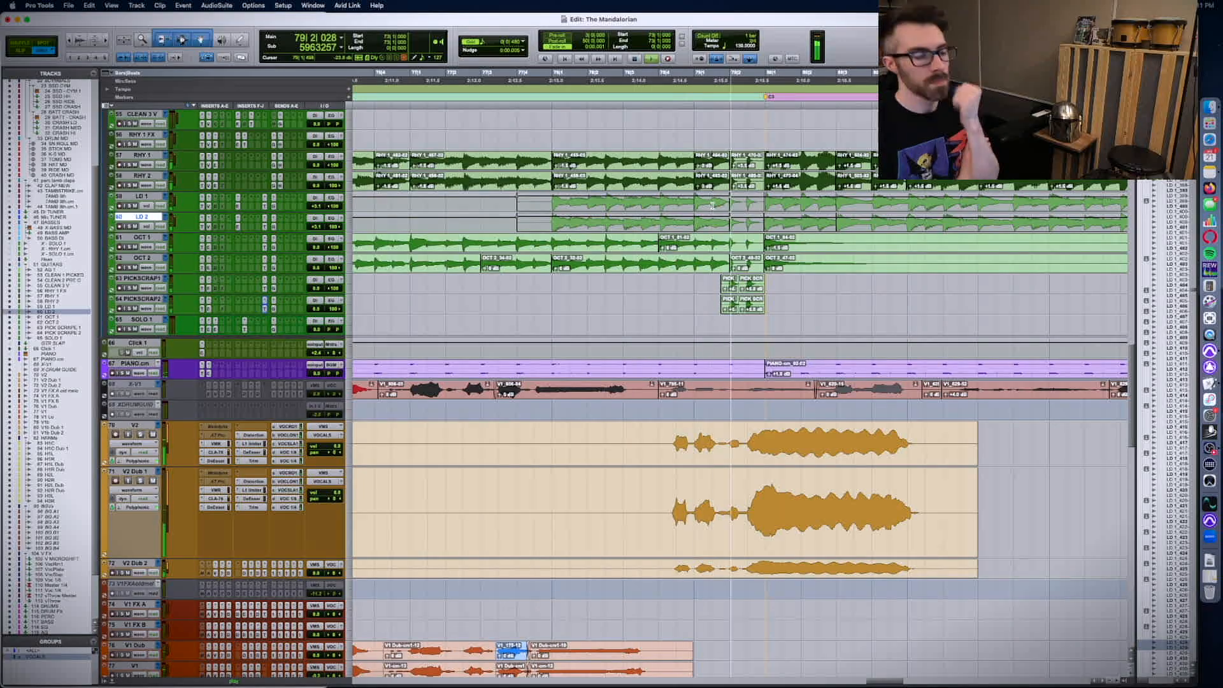
scroll(844, 200, up, 10)
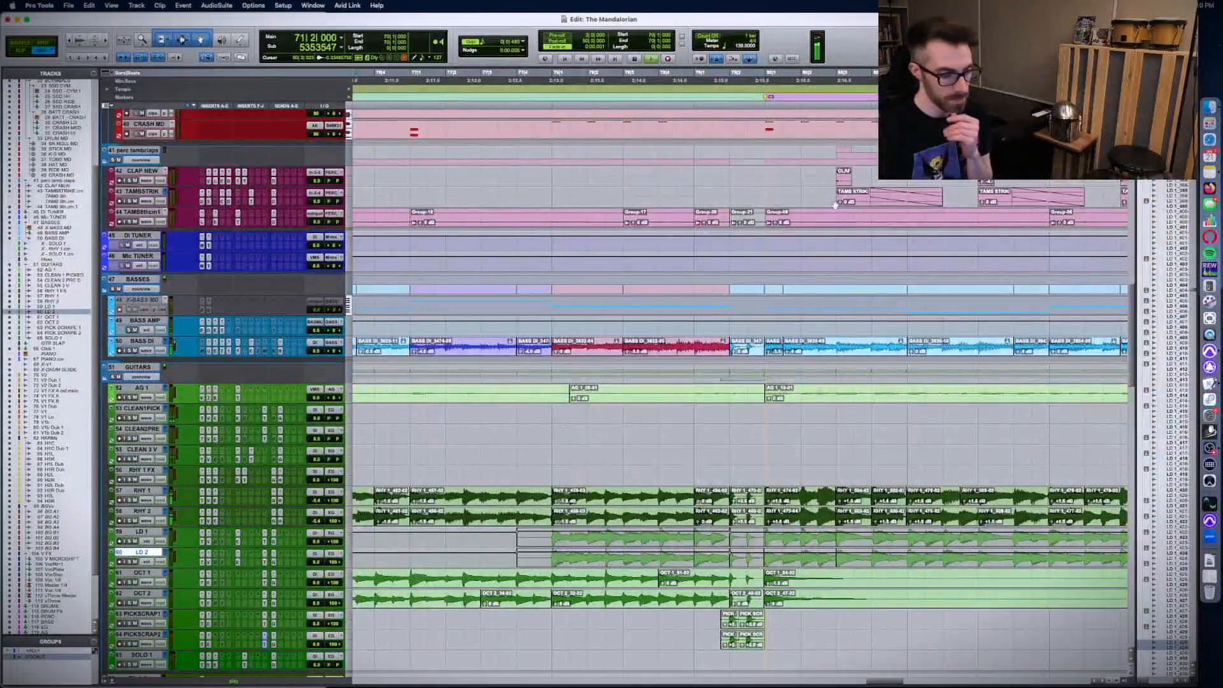
key(super+bracketleft)
key(super+bracketleft)
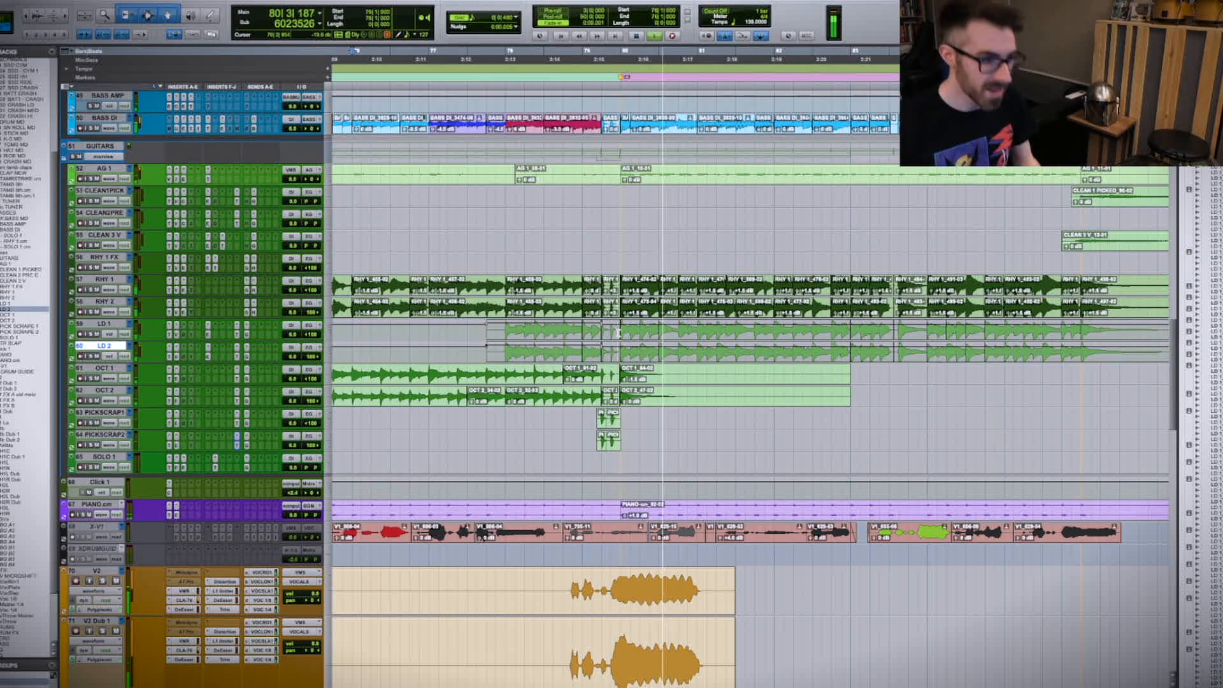
click(618, 334)
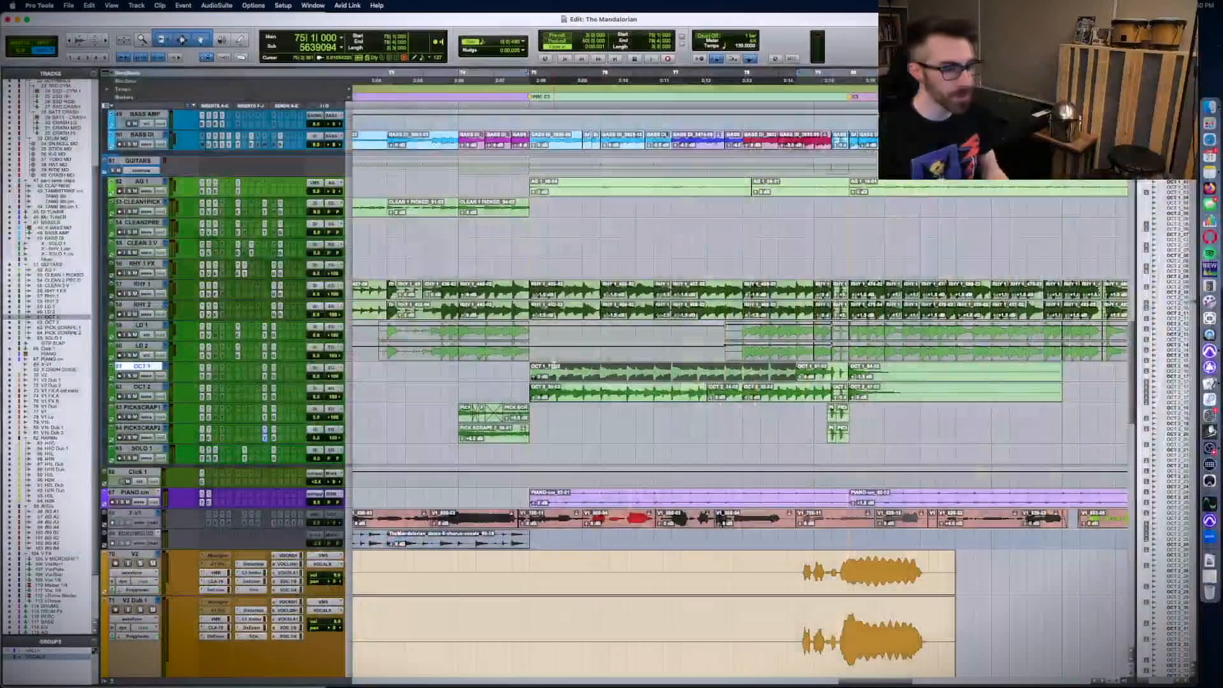
- Play the end of pre-chorus 3 and slightly raise the aCYMBALS volume automation from bar 78 into chorus 3
key(KP_1)
scroll(833, 330, up, 10)
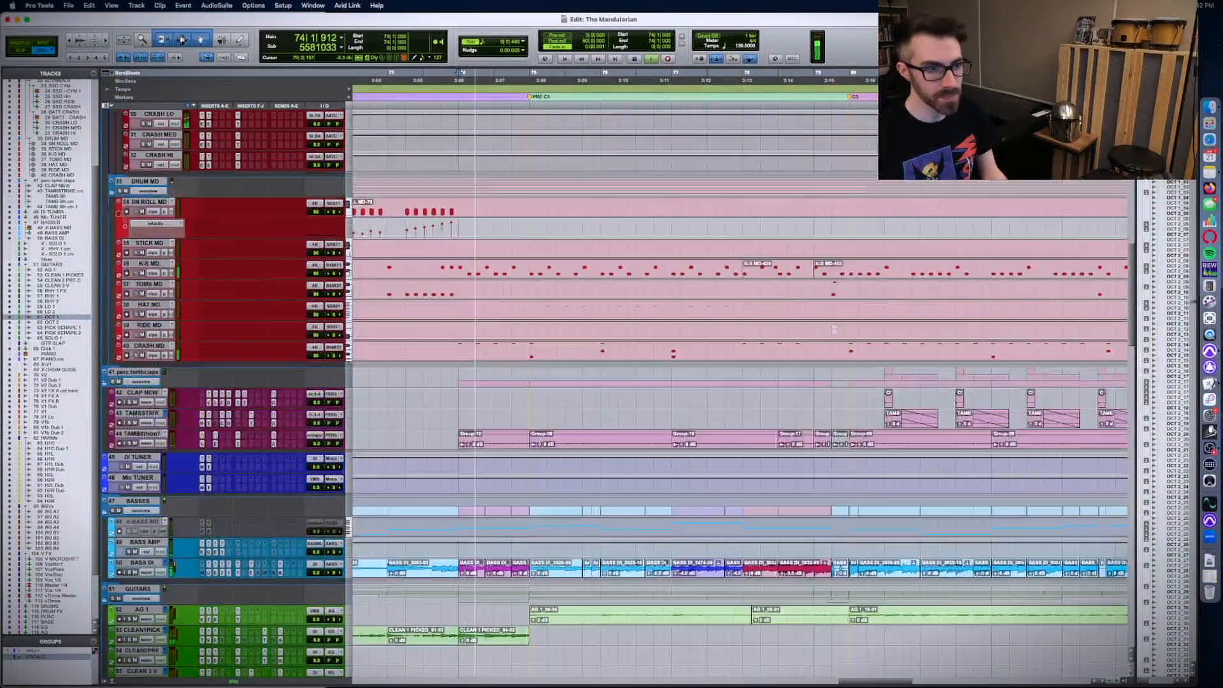
scroll(751, 461, right, 5)
drag(572, 178, 572, 175)
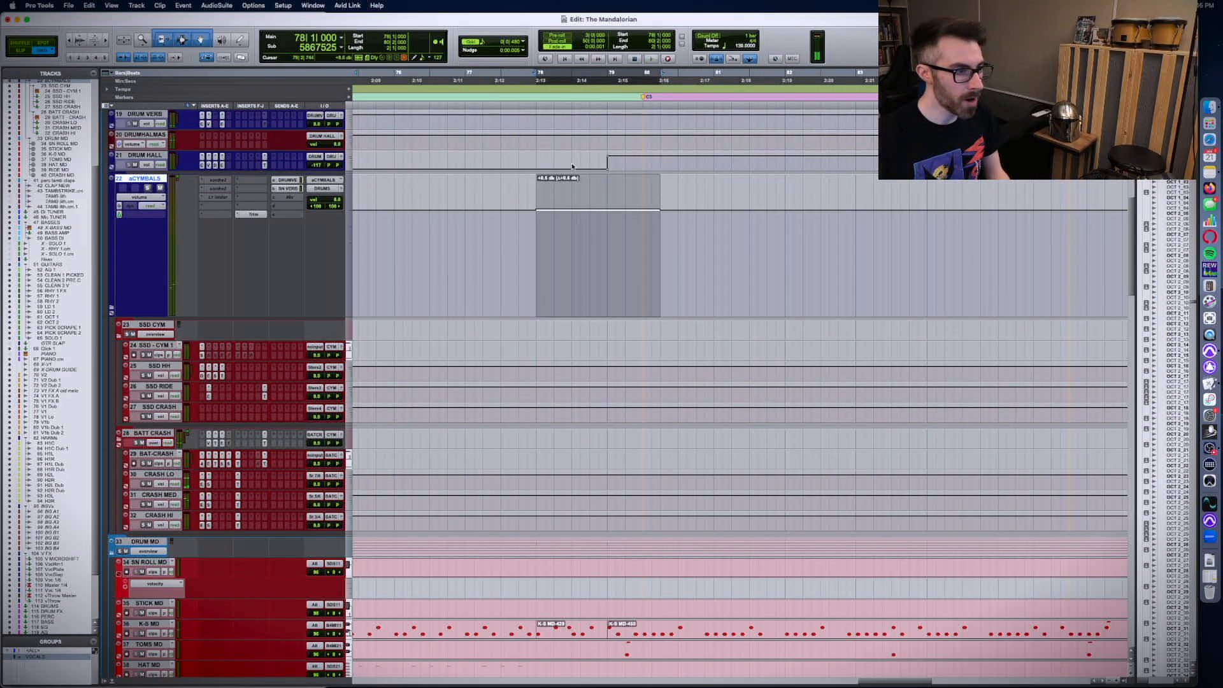
- Check the mix notes and play verse 3 into pre-chorus 3 while examining the harmony tracks and vocal effects automation
key(KP_1)
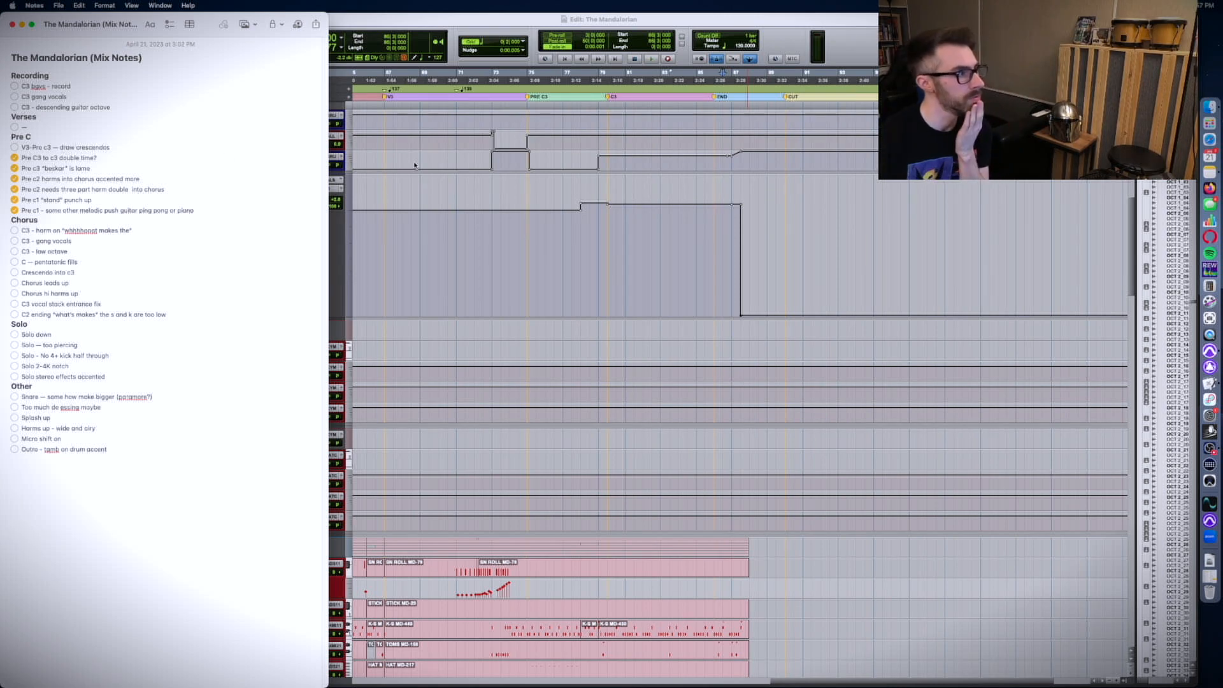
click(474, 239)
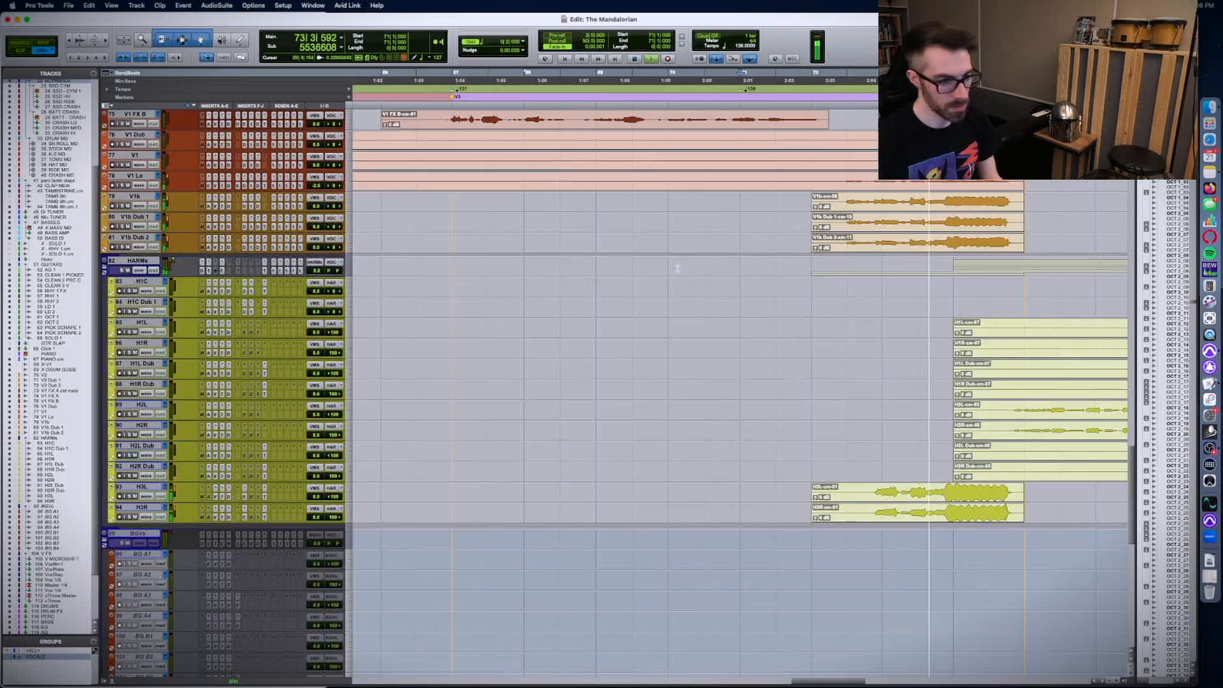
scroll(704, 257, down, 15)
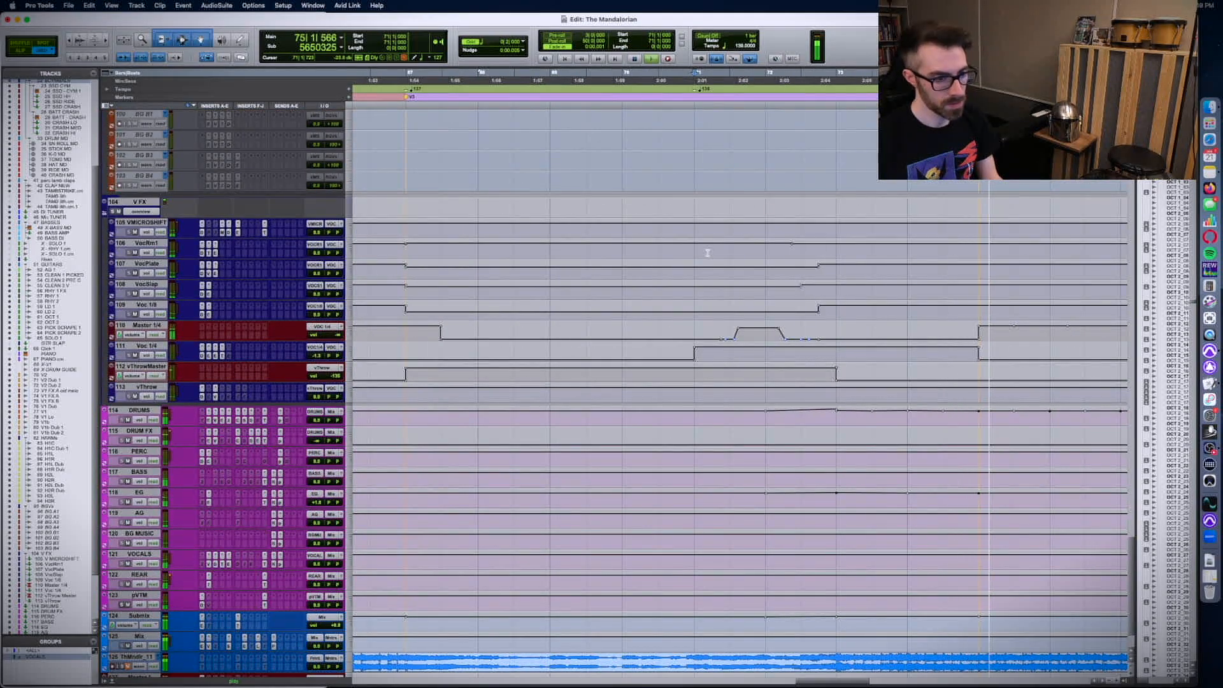
- In the mix notes, delete the Pre C items and the chorus items about the C3 "makes the" harmony and C3 gang vocals
key(super+Tab)
drag(199, 210, 23, 158)
key(BackSpace)
key(BackSpace)
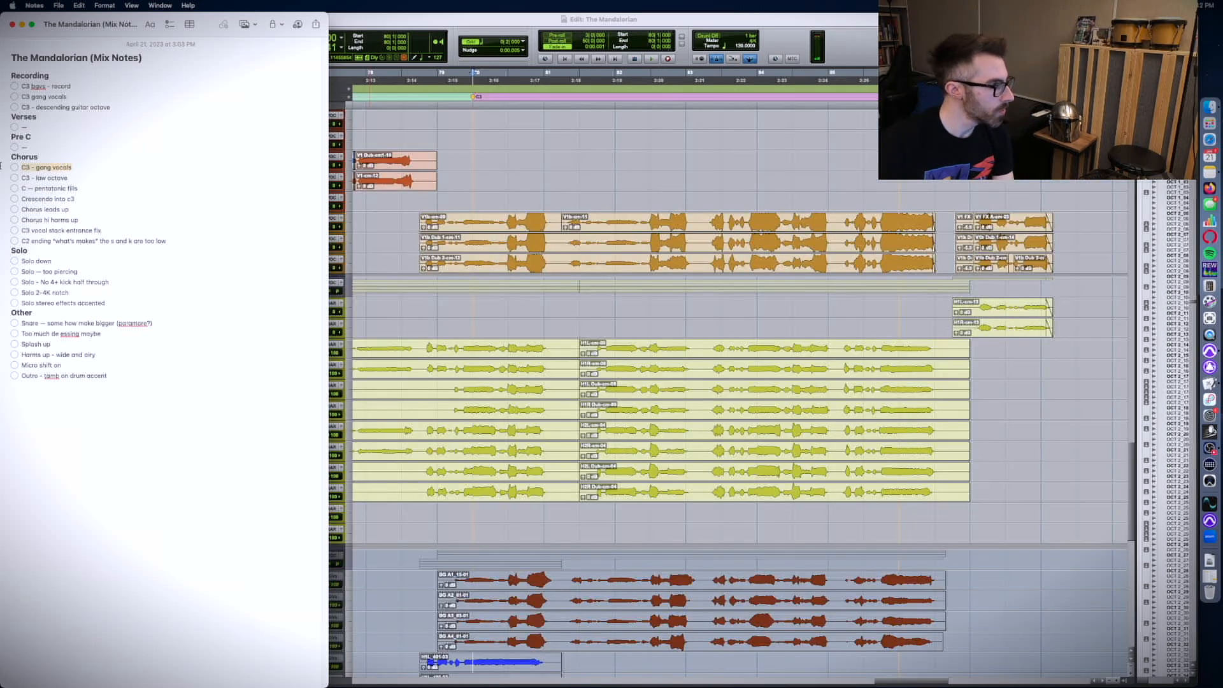
key(BackSpace)
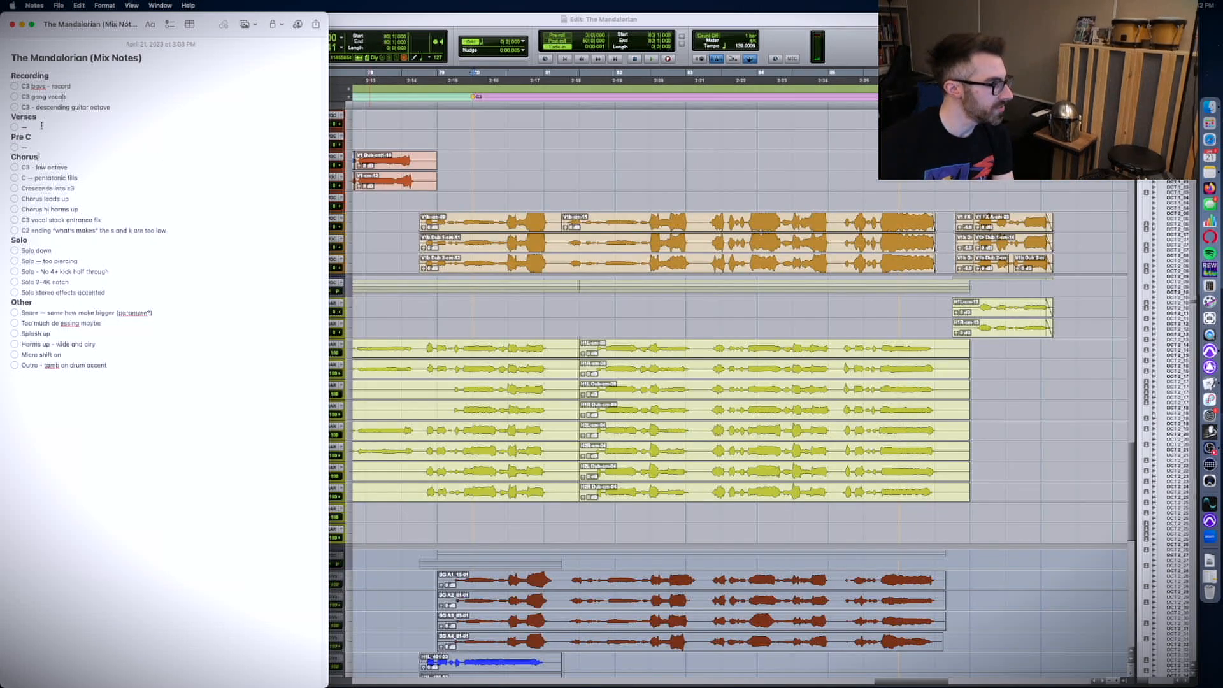
- Check the "C3 - low octave" note against the V1b and harmony vocal tracks in chorus 3
drag(80, 169, 0, 170)
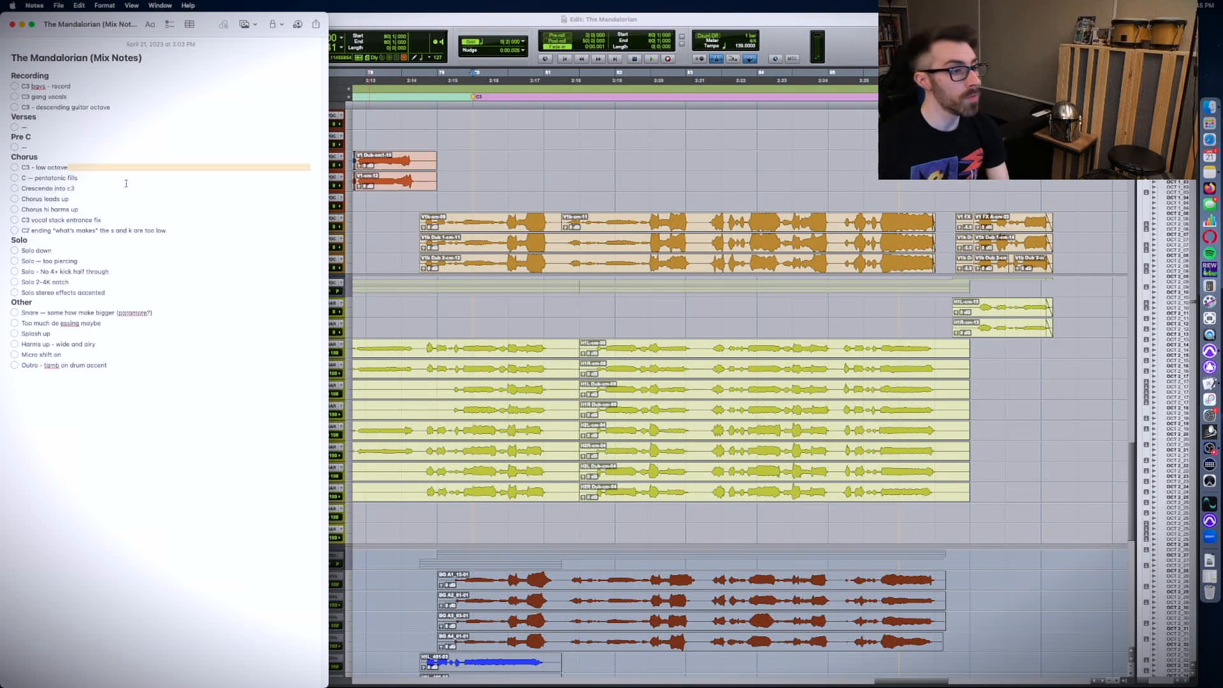
scroll(467, 230, up, 6)
scroll(467, 231, down, 5)
click(472, 242)
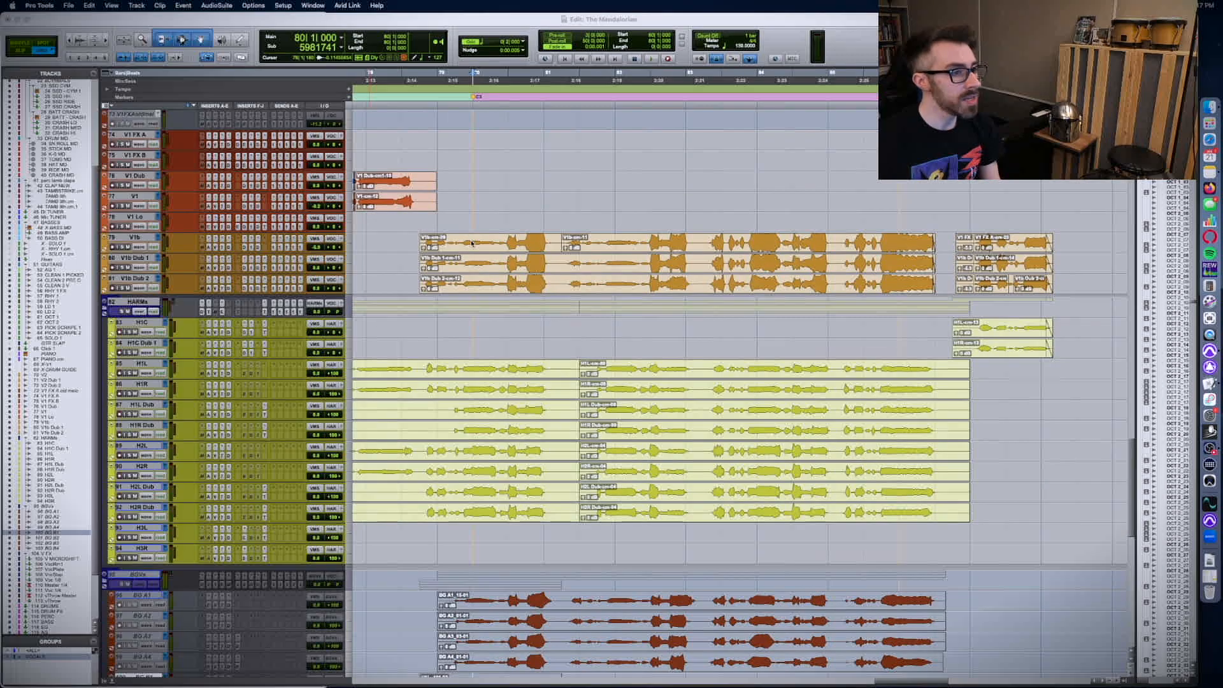
- Move "C3 - low octave" from Chorus to Recording in the mix notes and remove the blank line left behind
key(super+Tab)
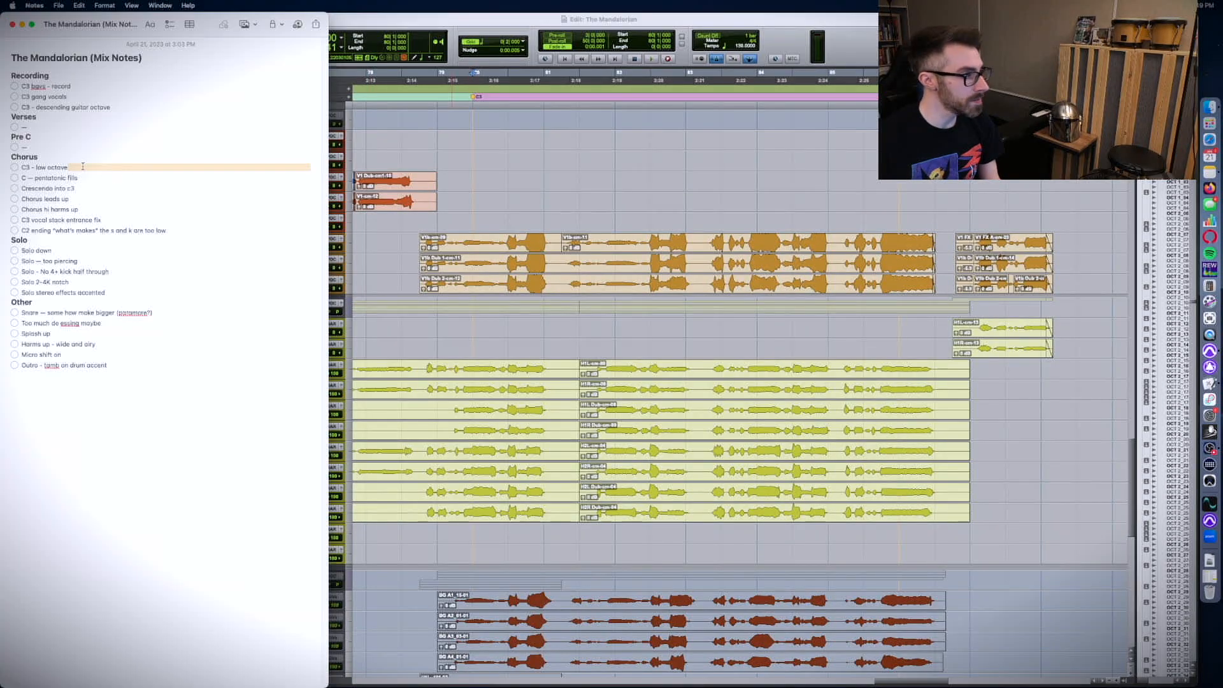
drag(1, 166, 2, 165)
key(super+z)
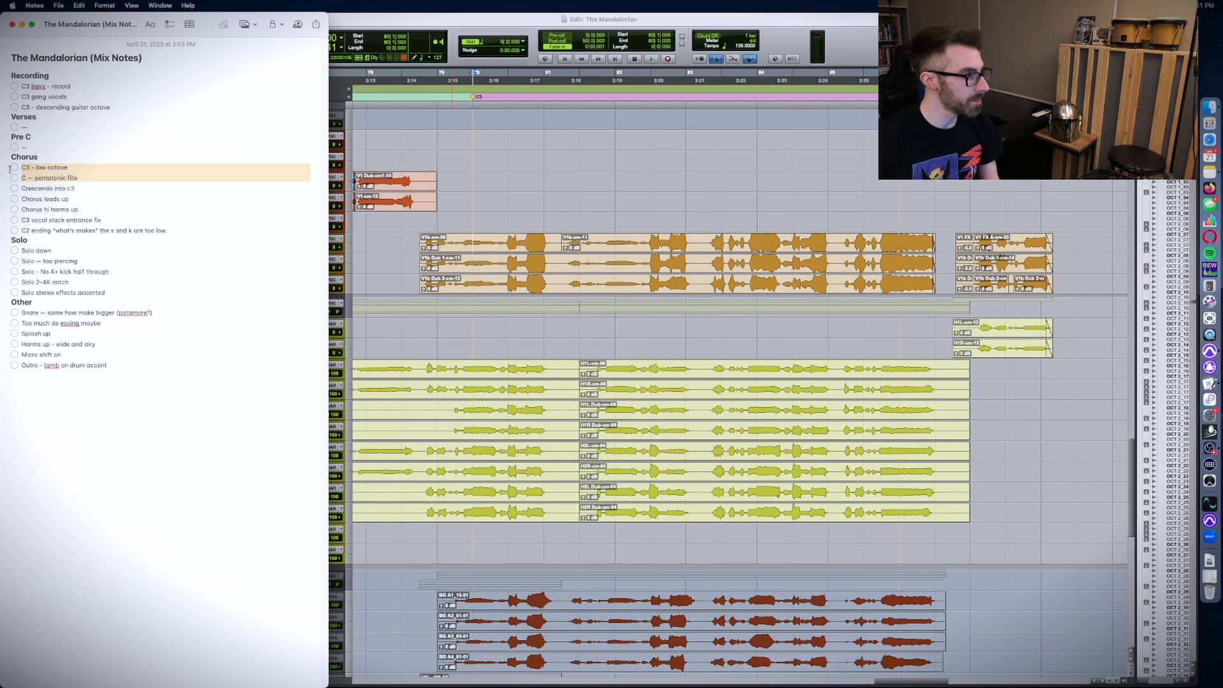
click(77, 167)
key(BackSpace)
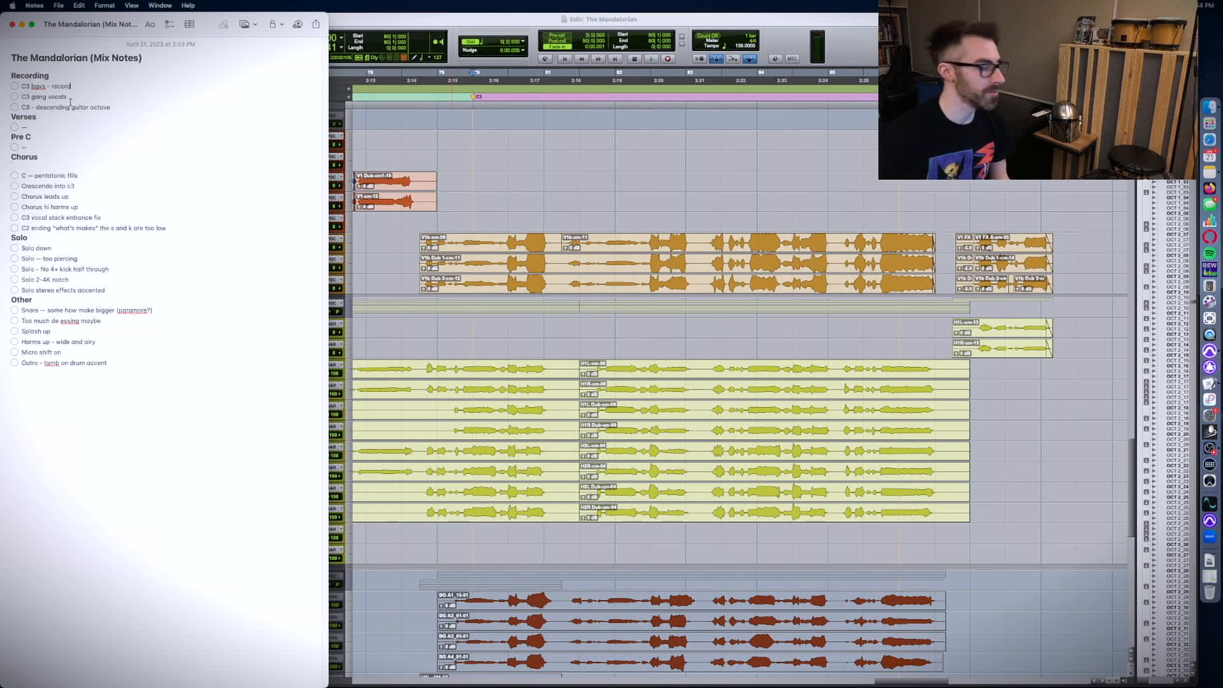
key(Return)
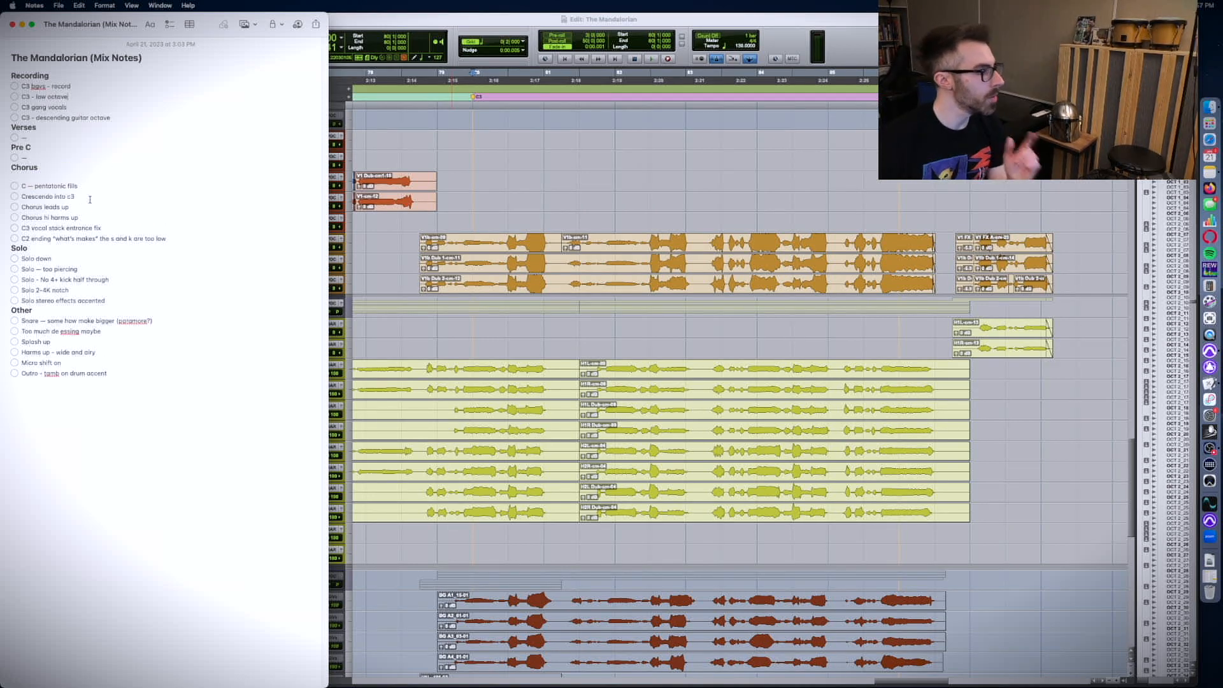
key(BackSpace)
- Return to Pro Tools, enlarge the BASS DI track, reduce its waveform display height and play it from bar 79 into chorus 3
click(469, 194)
scroll(459, 178, up, 20)
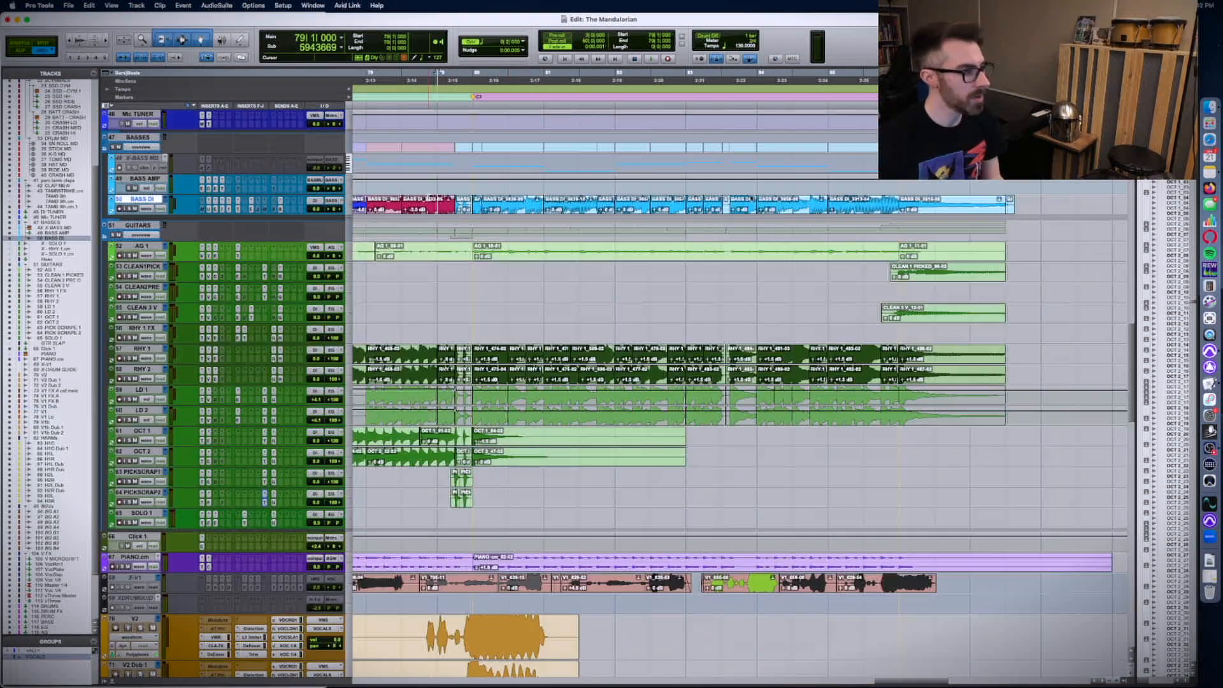
key(ctrl+Up)
key(ctrl+Up)
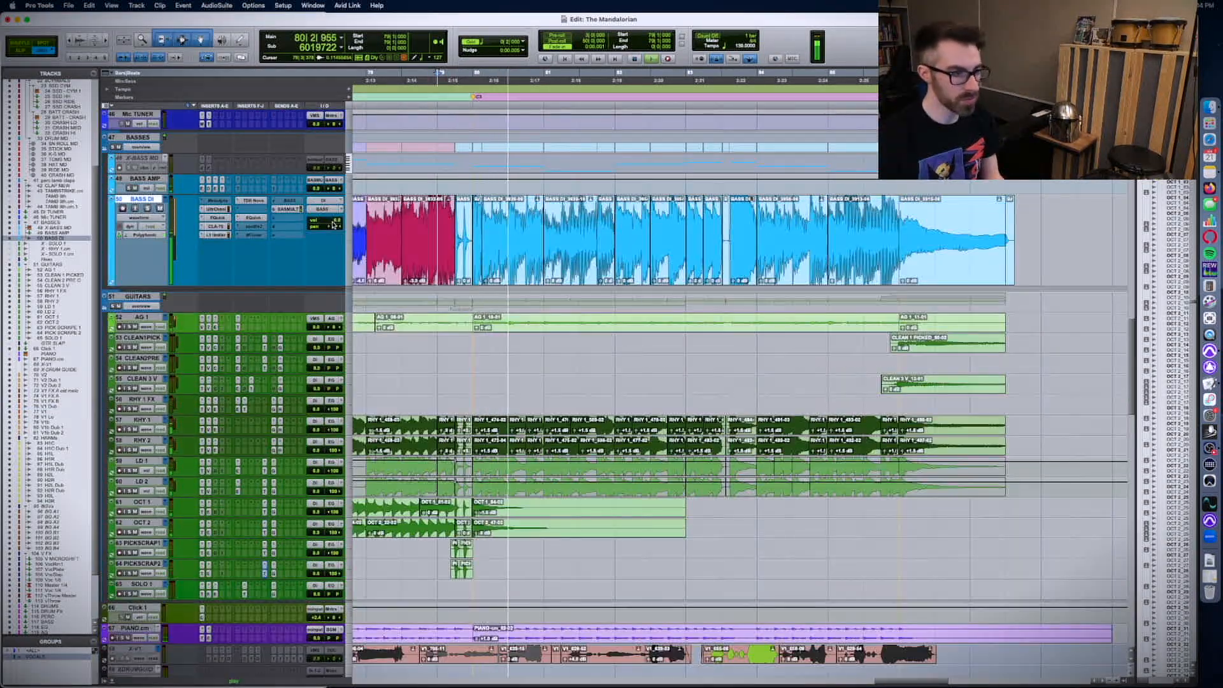
key(super+alt+bracketleft)
key(super+alt+bracketleft)
key(t)
scroll(415, 215, right, 1)
scroll(533, 202, right, 2)
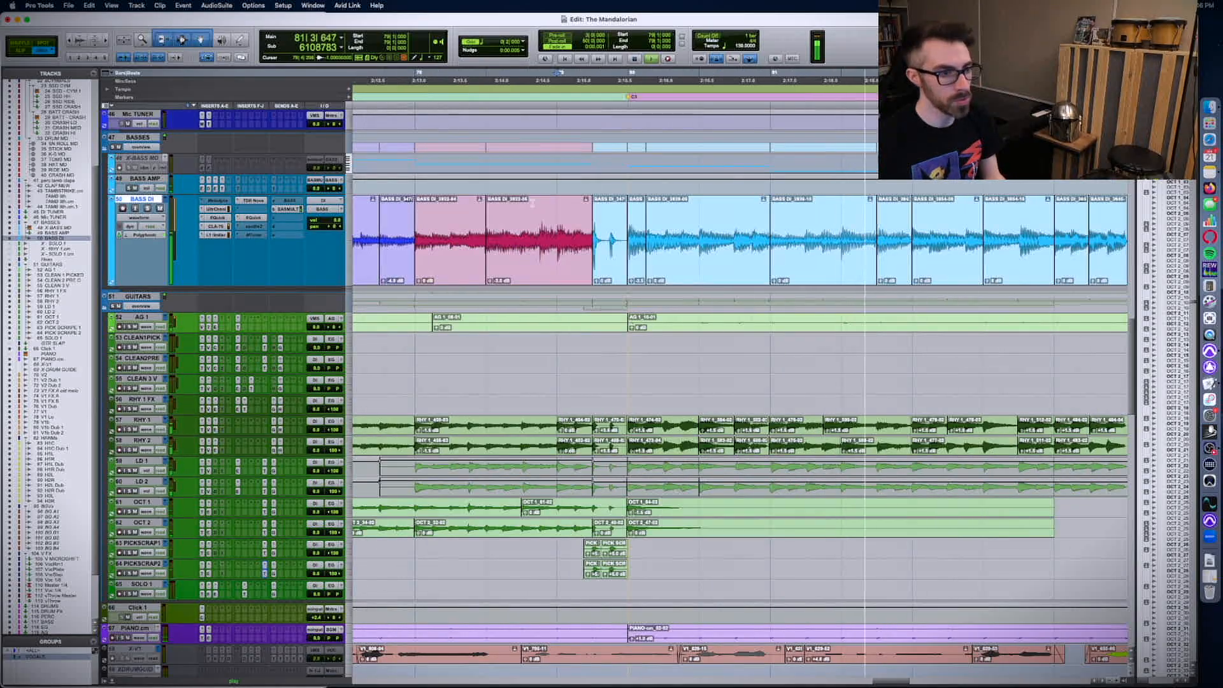
scroll(554, 206, right, 2)
scroll(722, 223, left, 20)
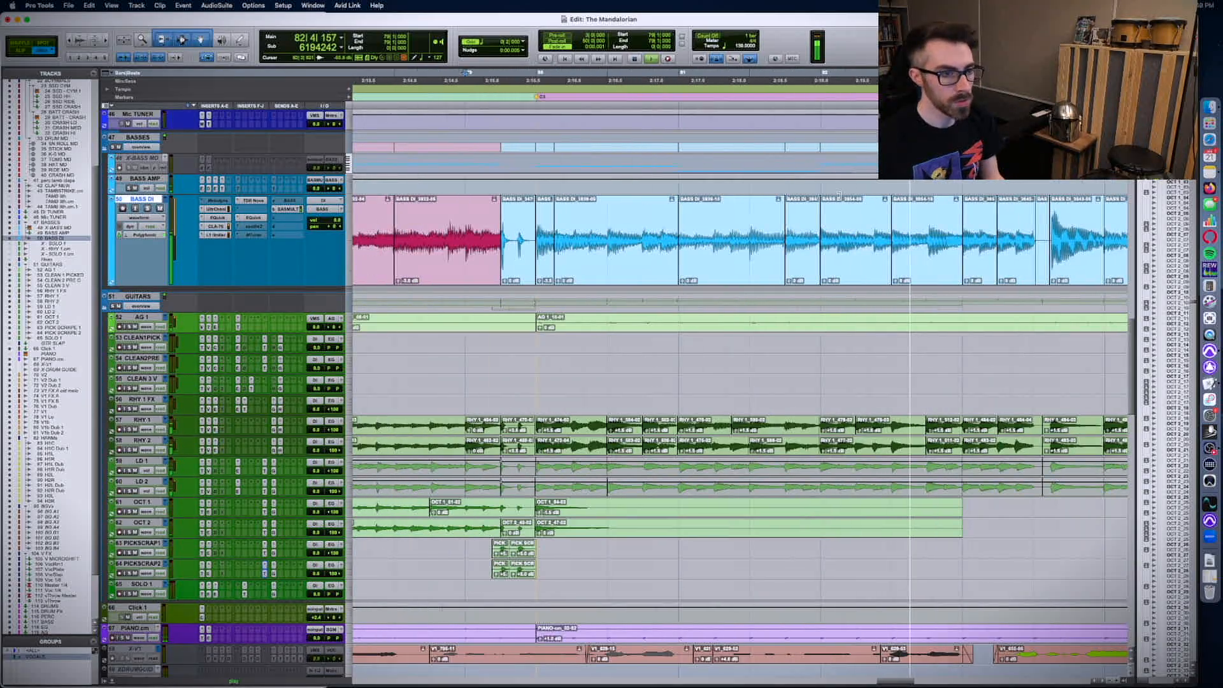
- Play the BASS DI track around bar 61 in the solo to compare its level with chorus 3
key(space)
key(r)
key(r)
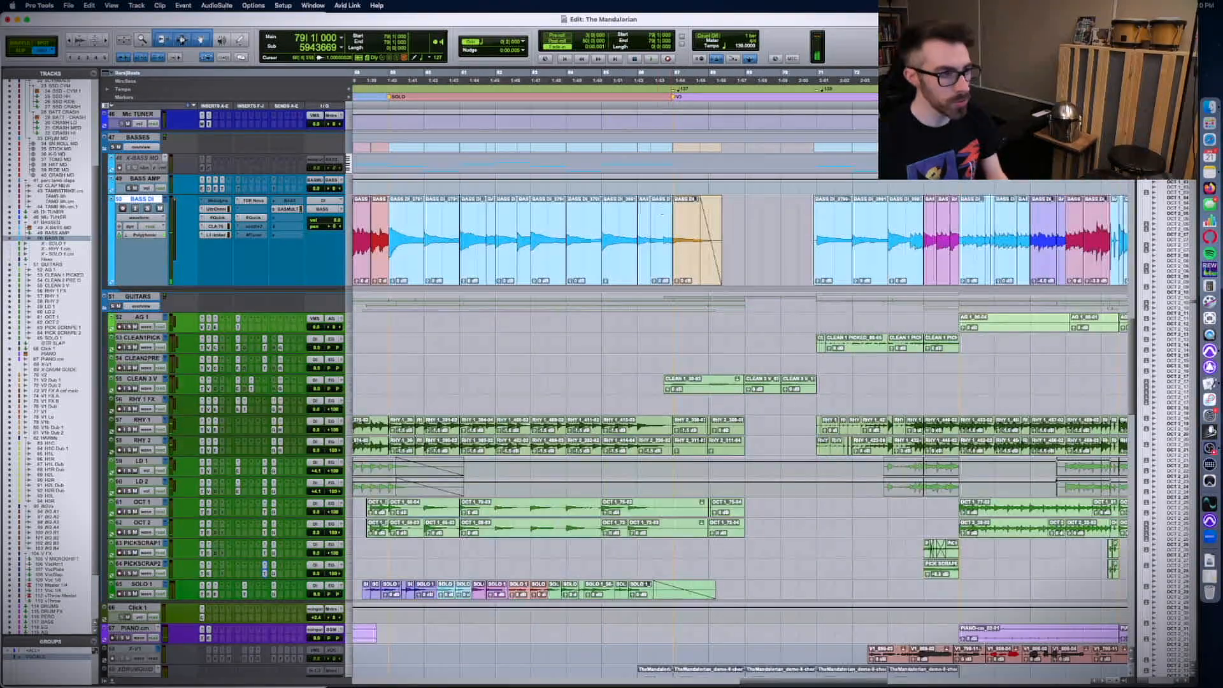
scroll(685, 209, left, 3)
click(661, 227)
key(space)
key(t)
key(t)
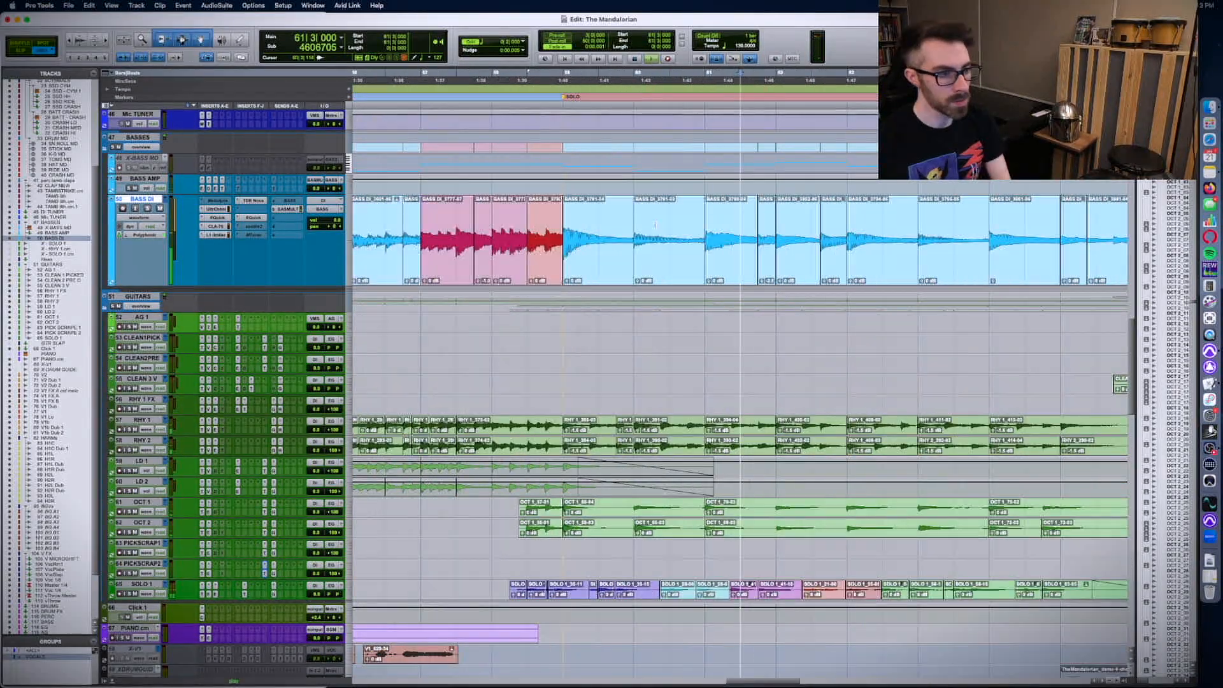
- Raise the clip gain of the BASS DI clip on beat 4 of bar 82 and play that chorus 3 passage
click(800, 264)
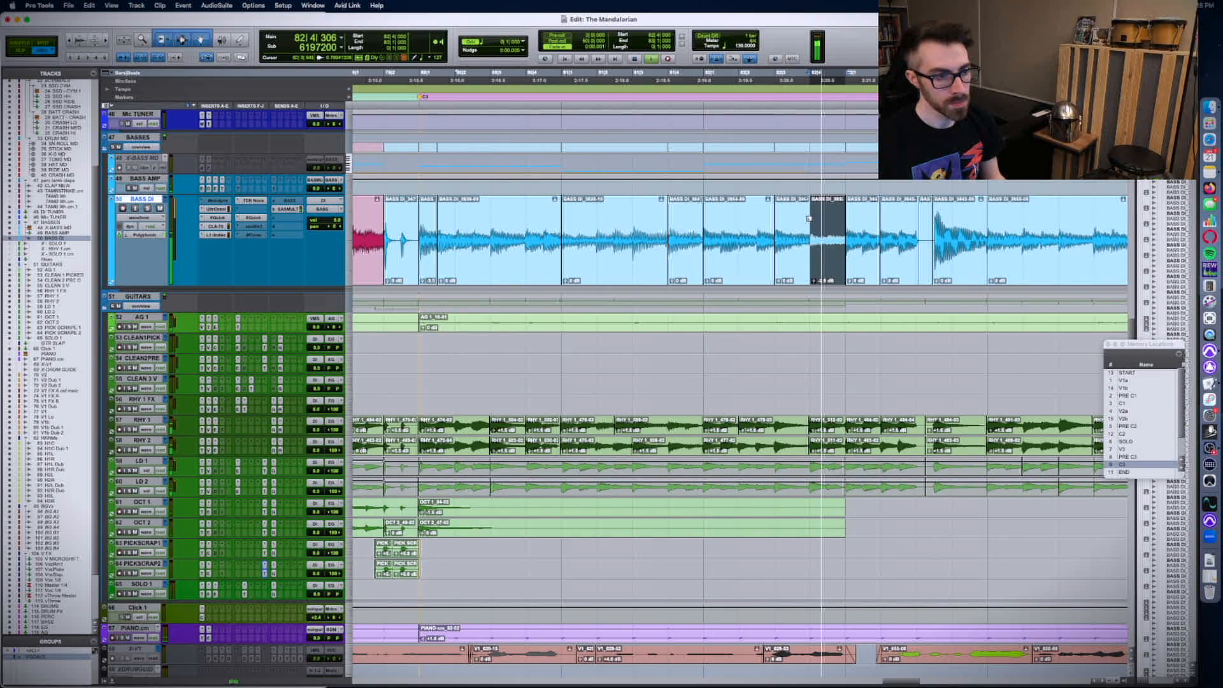
key(ctrl+shift+Up)
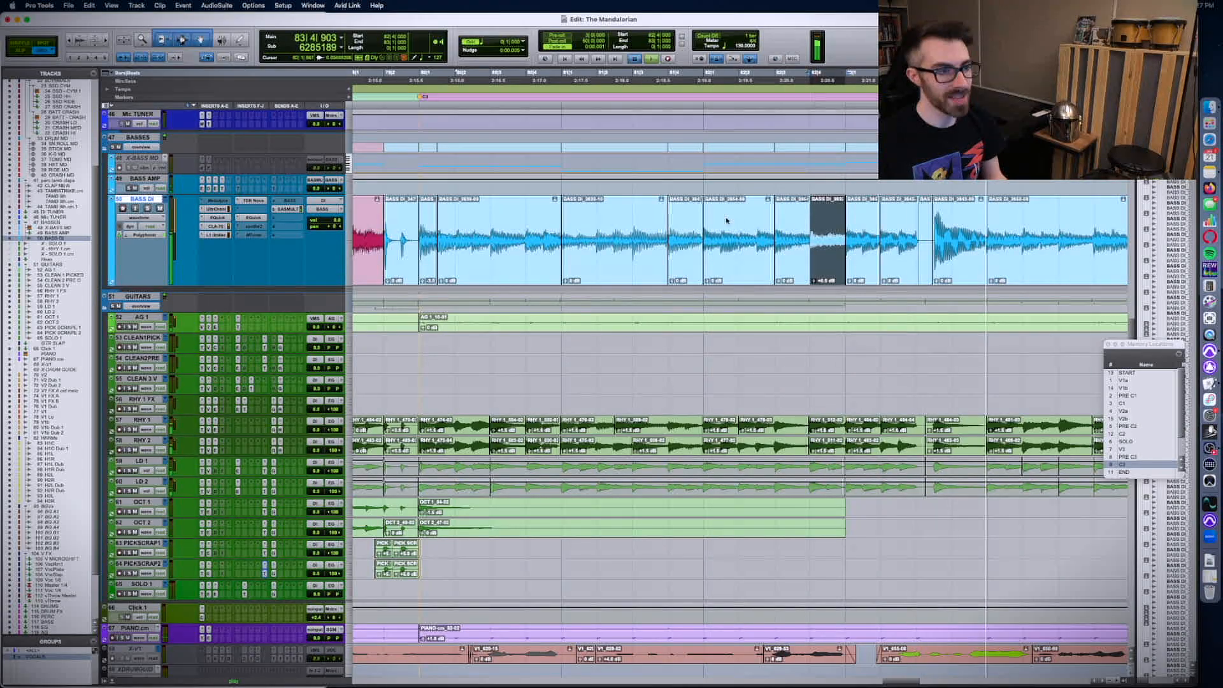
click(727, 219)
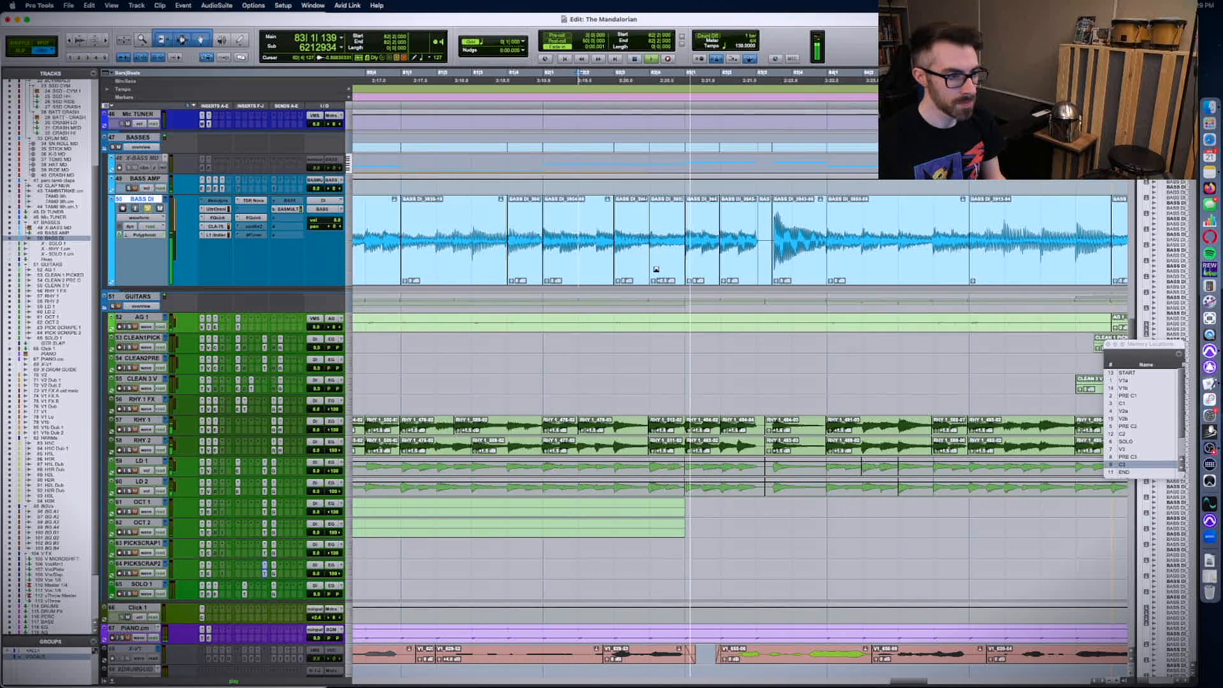
- Play the BASS DI track through bars 81 to 83 of chorus 3 to check the raised clip against its surroundings
click(654, 269)
click(484, 217)
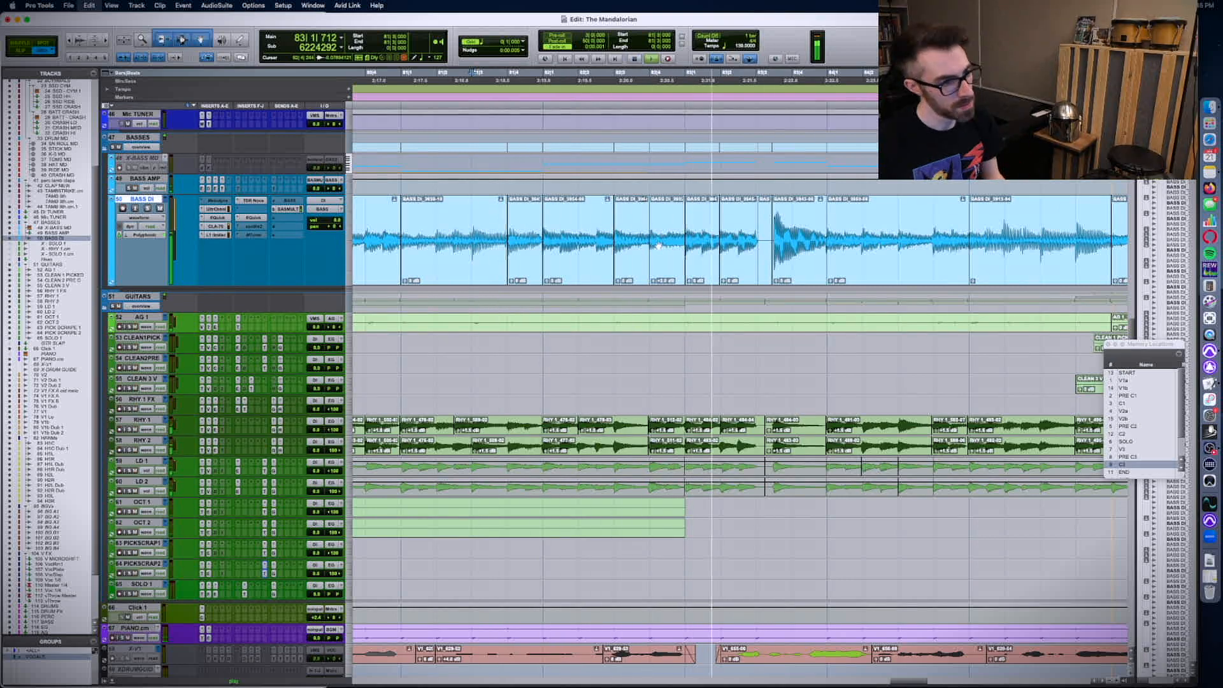
click(576, 246)
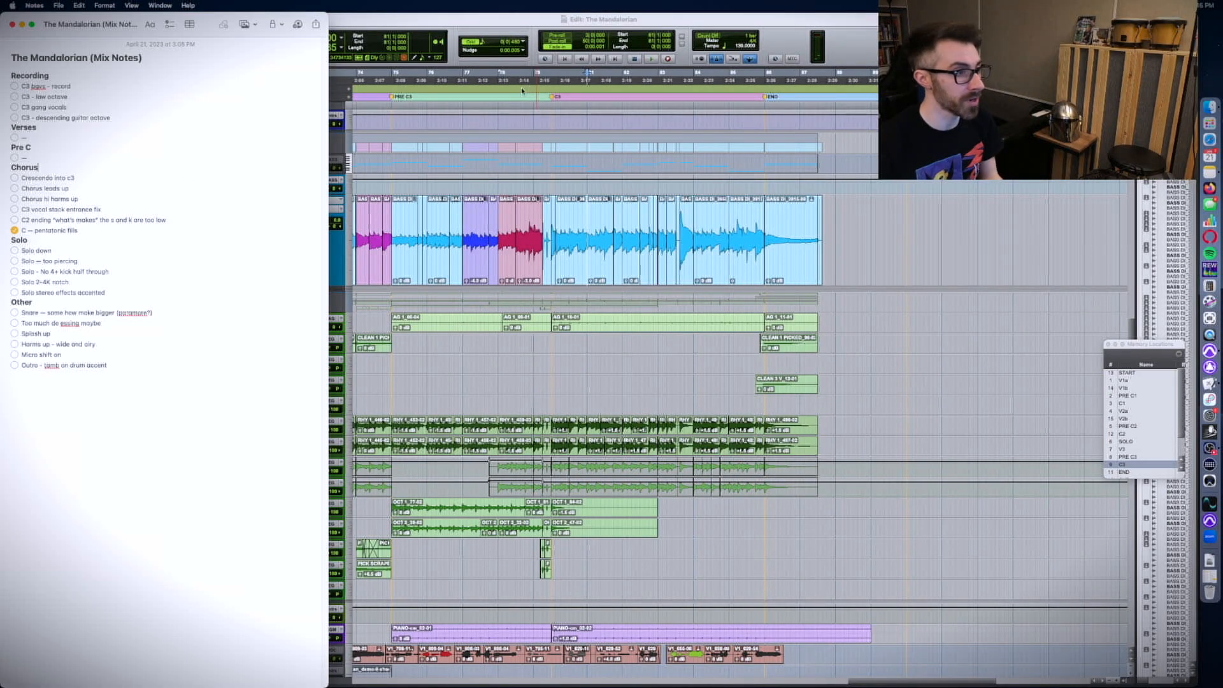
- Return to Pro Tools and play the end of pre-chorus 3 from about bar 77 with the bus tracks in view
click(513, 90)
scroll(541, 188, down, 8)
scroll(541, 188, down, 15)
key(t)
key(t)
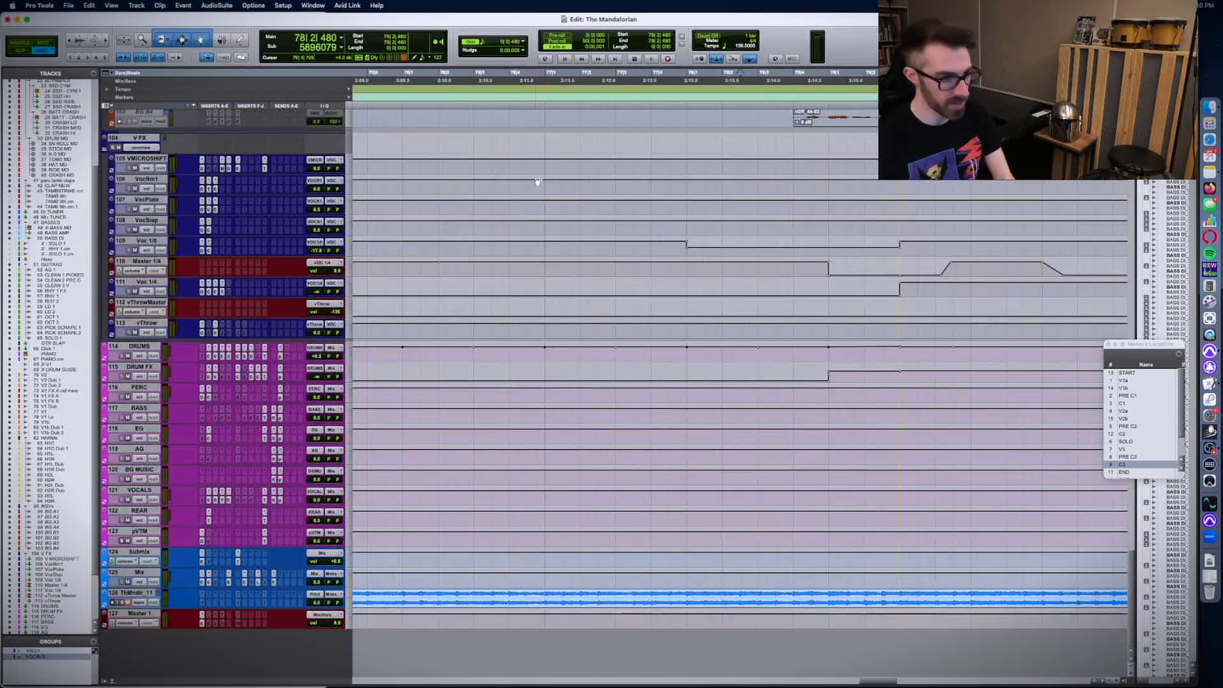
key(space)
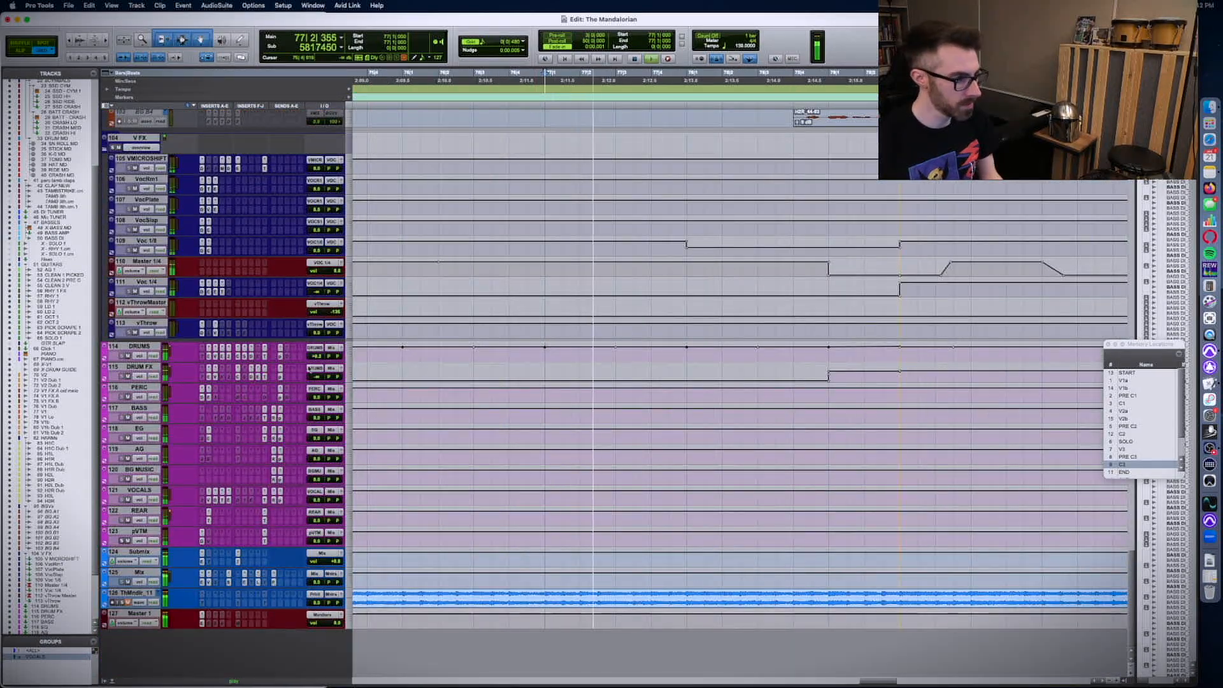
- Increase the height of the tracks and show the Submix track across pre-chorus 3 and chorus 3
alt+click(353, 354)
alt+click(360, 364)
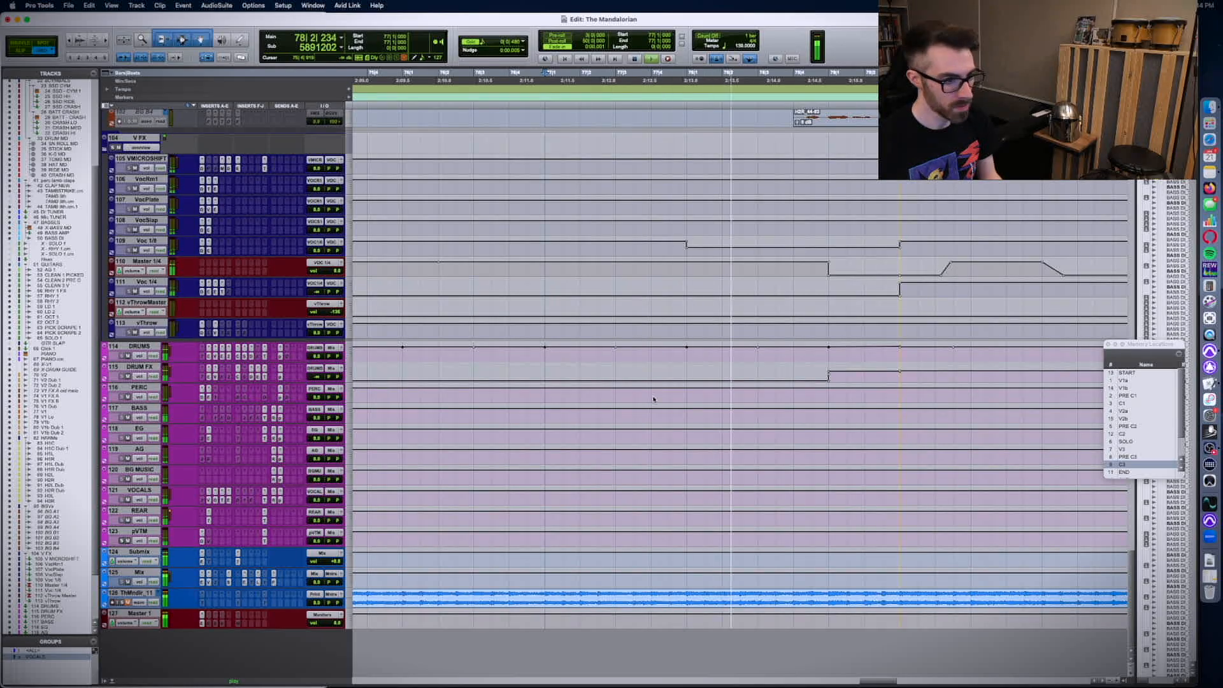
scroll(663, 388, down, 5)
key(r)
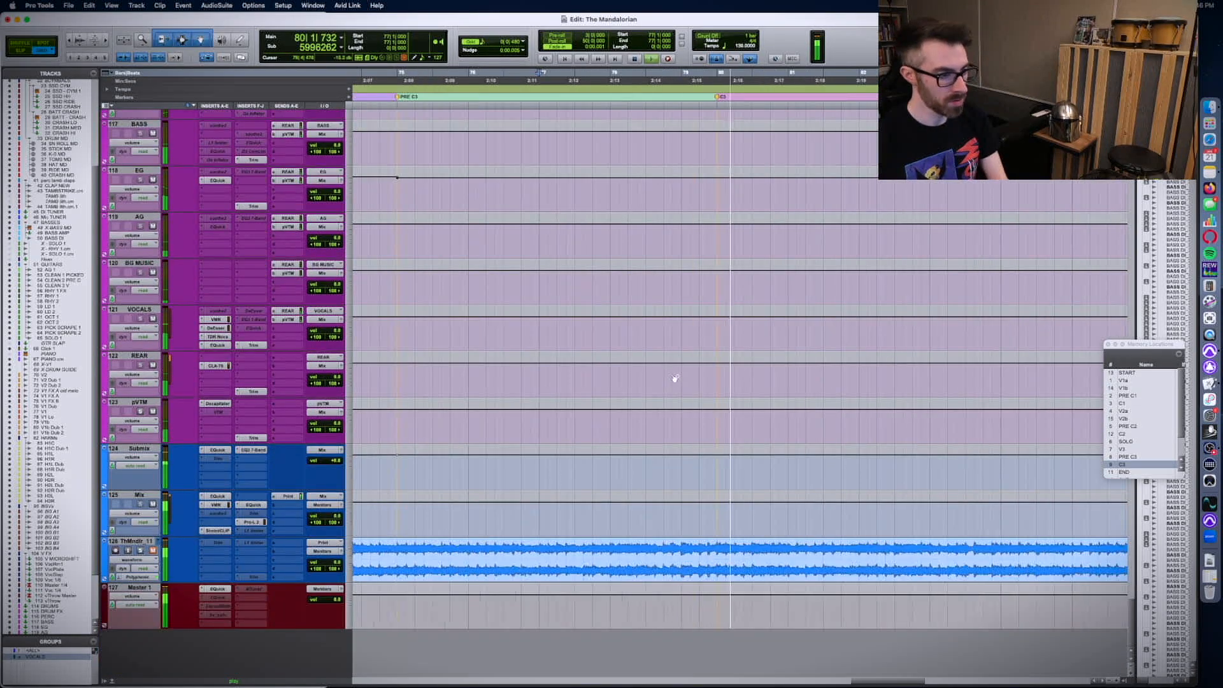
key(r)
- Select bar 78 to chorus 3 on the Submix track, enlarge the track and play its volume automation from bar 77 into chorus 3
drag(675, 465, 697, 443)
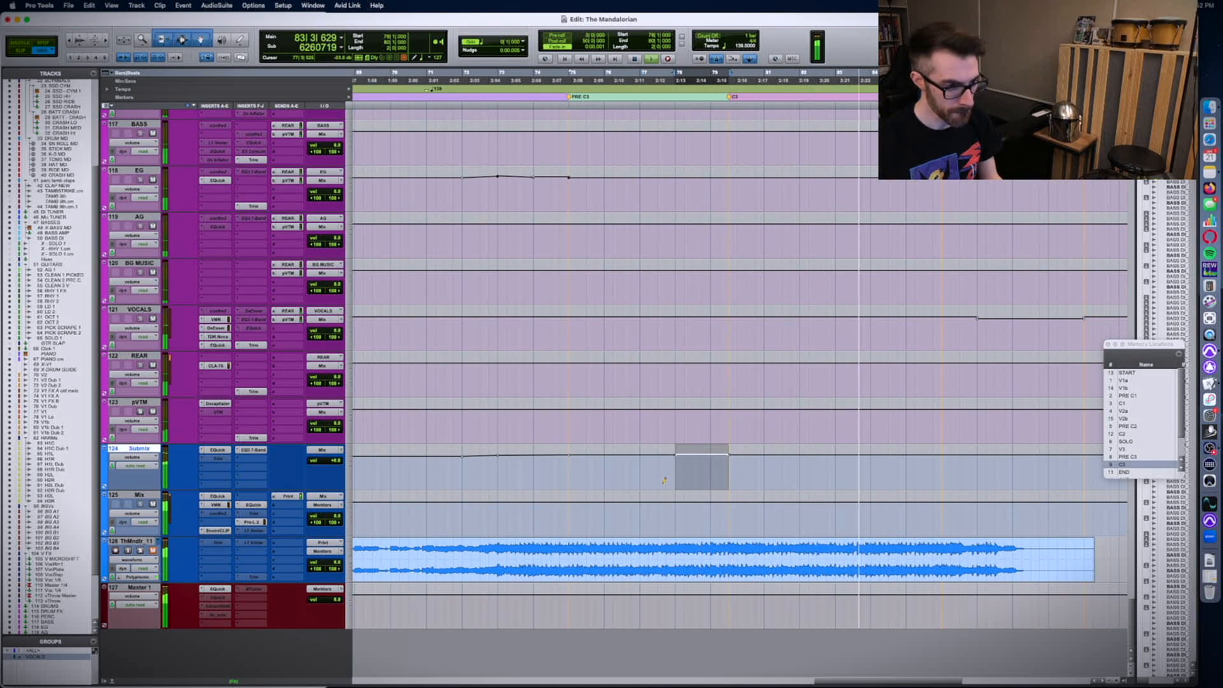
key(ctrl+Up)
key(ctrl+Up)
key(ctrl+Up)
click(640, 530)
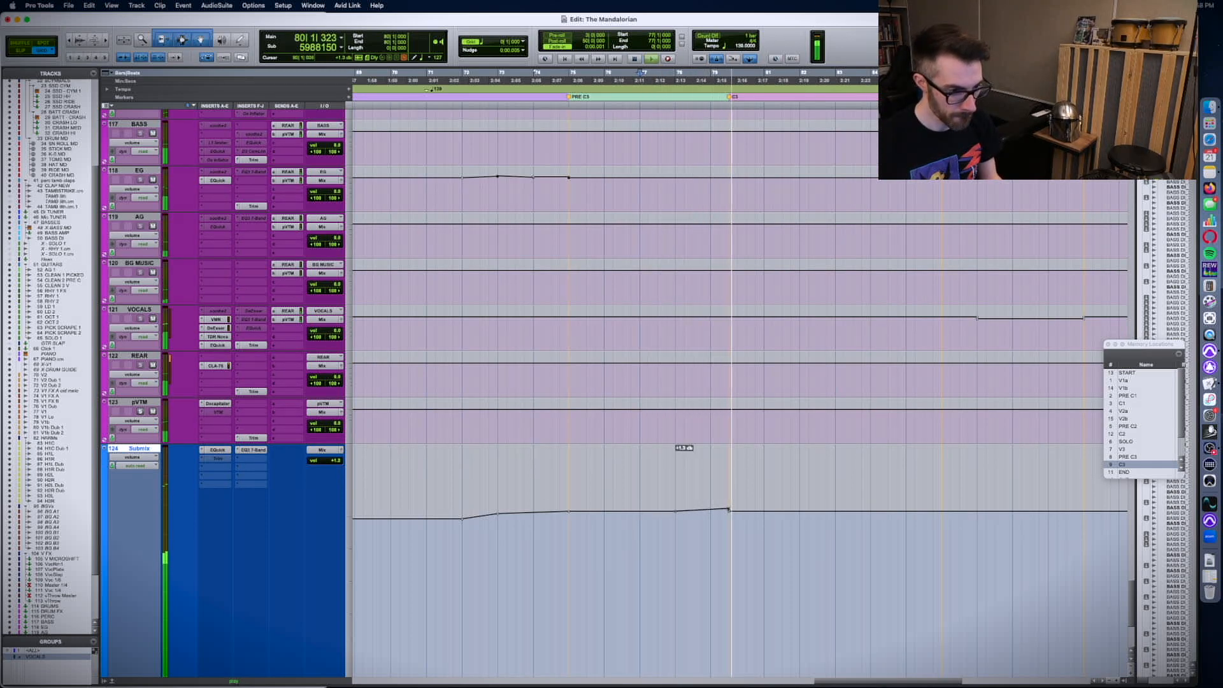
click(672, 526)
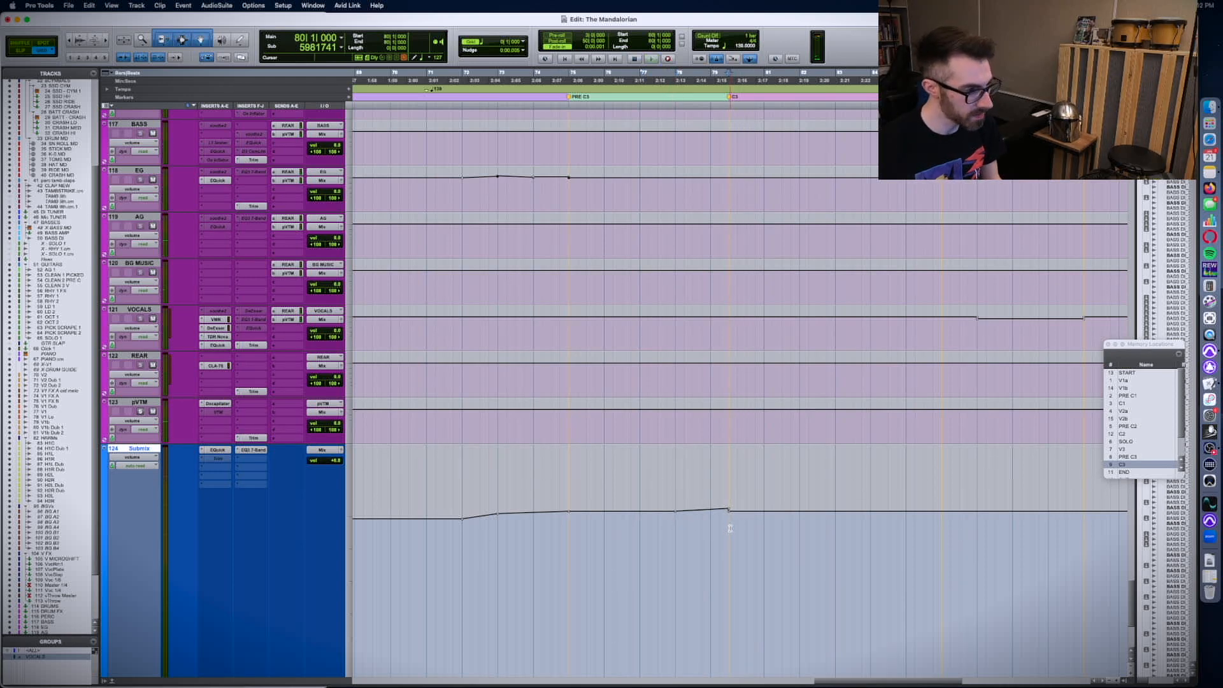
- Play back the transition from PRE C3 into C3 and review the volume automation on the Submix, EG and cymbal tracks
key(t)
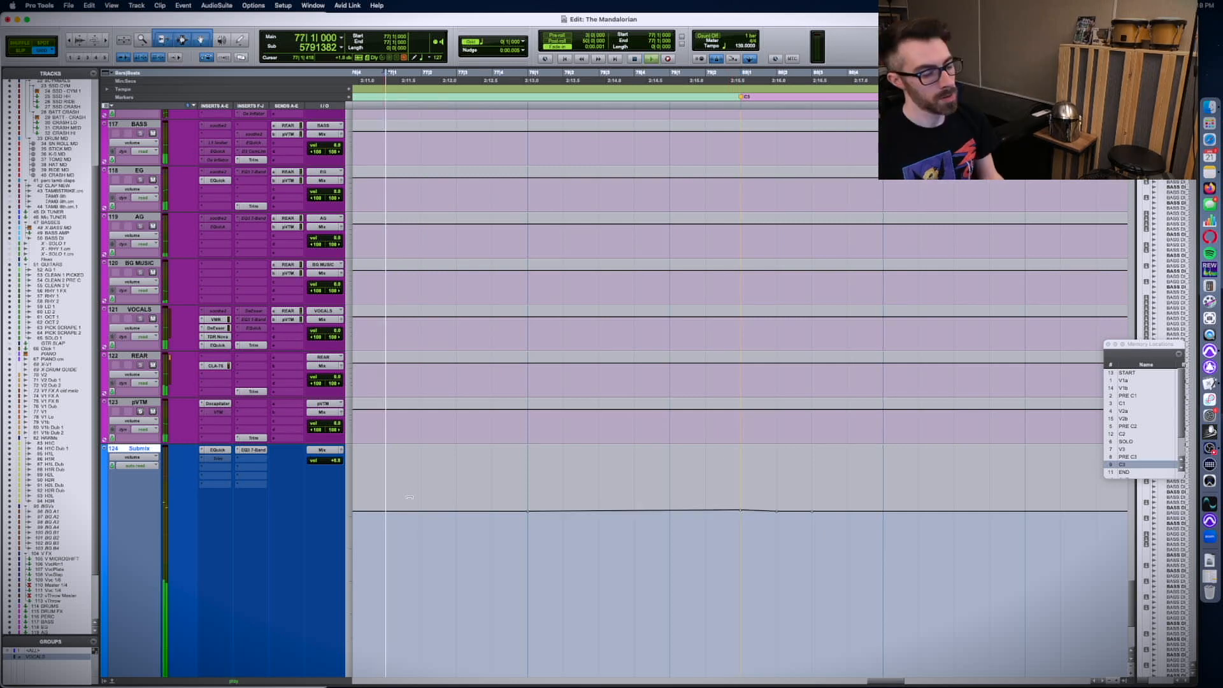
key(r)
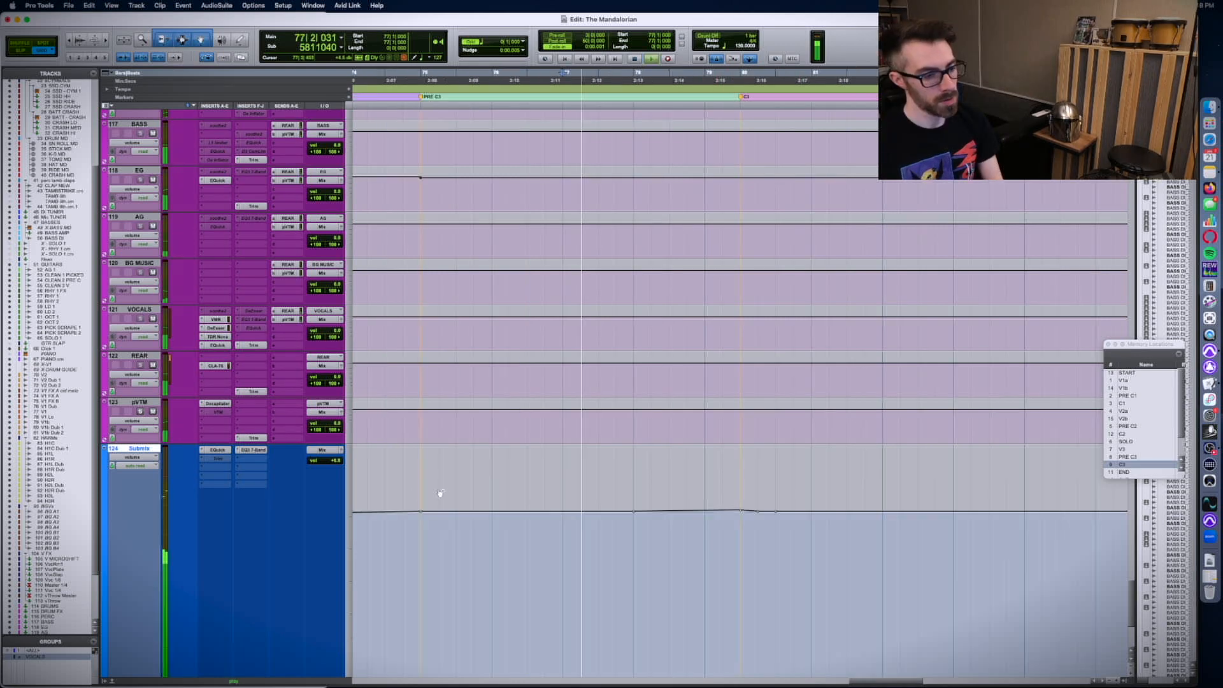
scroll(630, 503, right, 1)
scroll(629, 503, down, 1)
scroll(631, 504, right, 1)
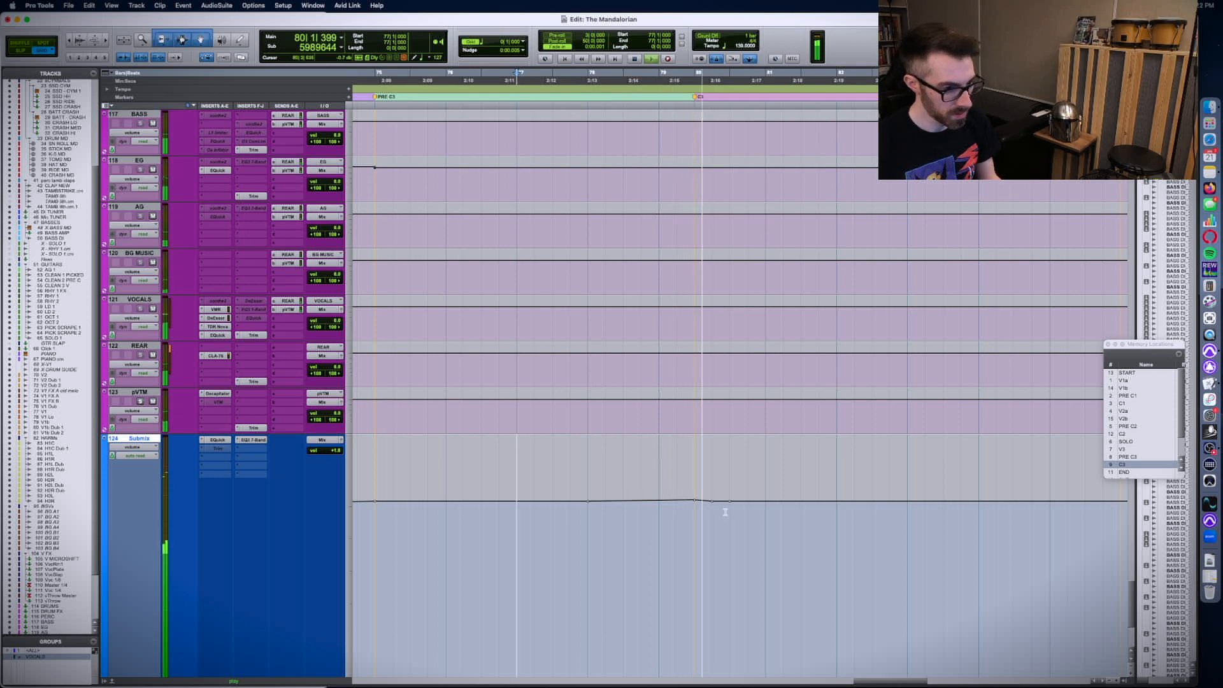
key(space)
key(space)
scroll(603, 408, up, 4)
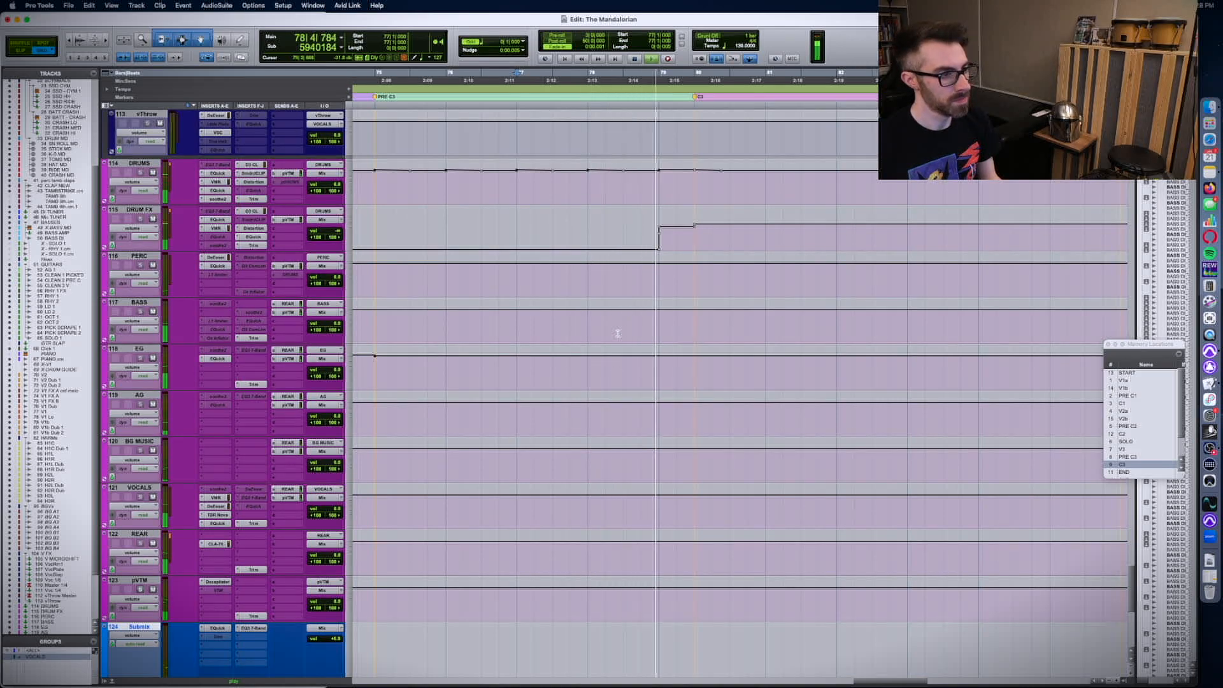
scroll(669, 299, up, 20)
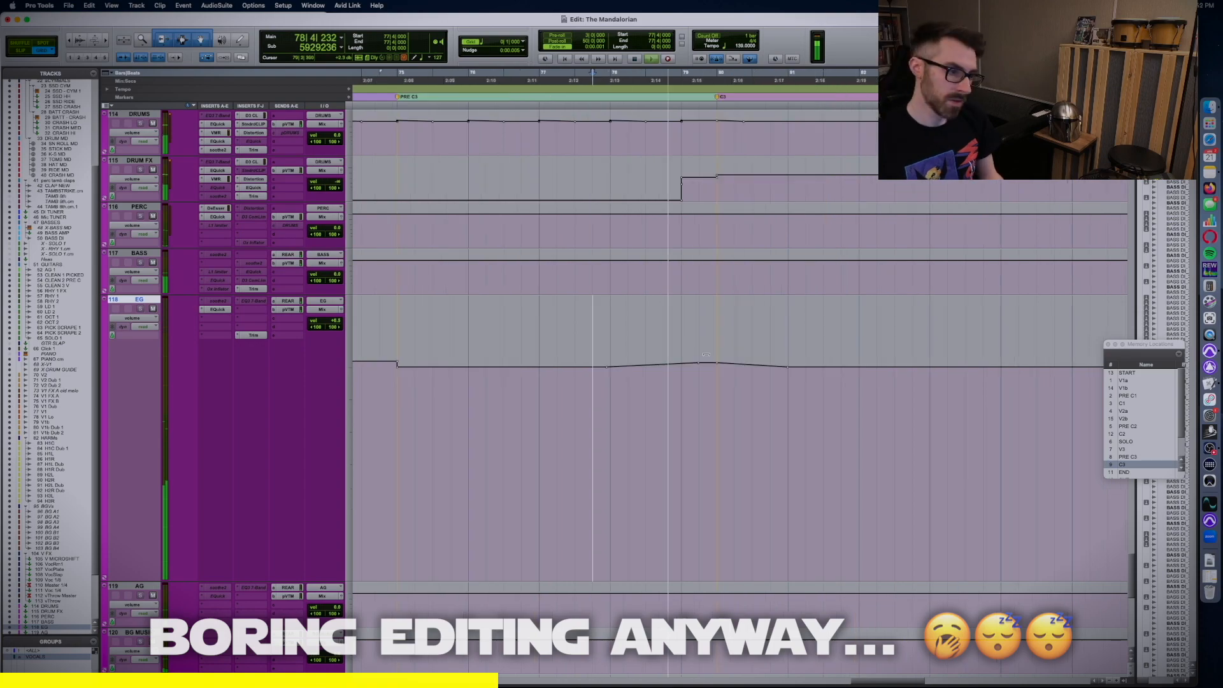
scroll(619, 373, down, 5)
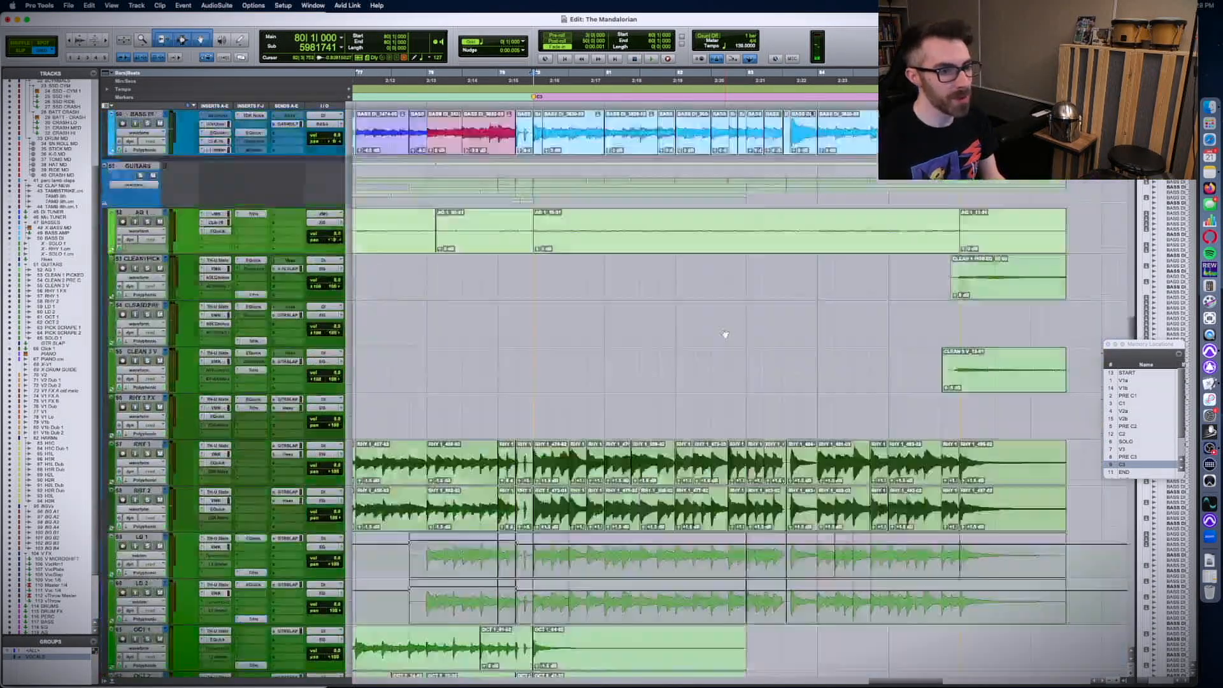
scroll(725, 334, up, 15)
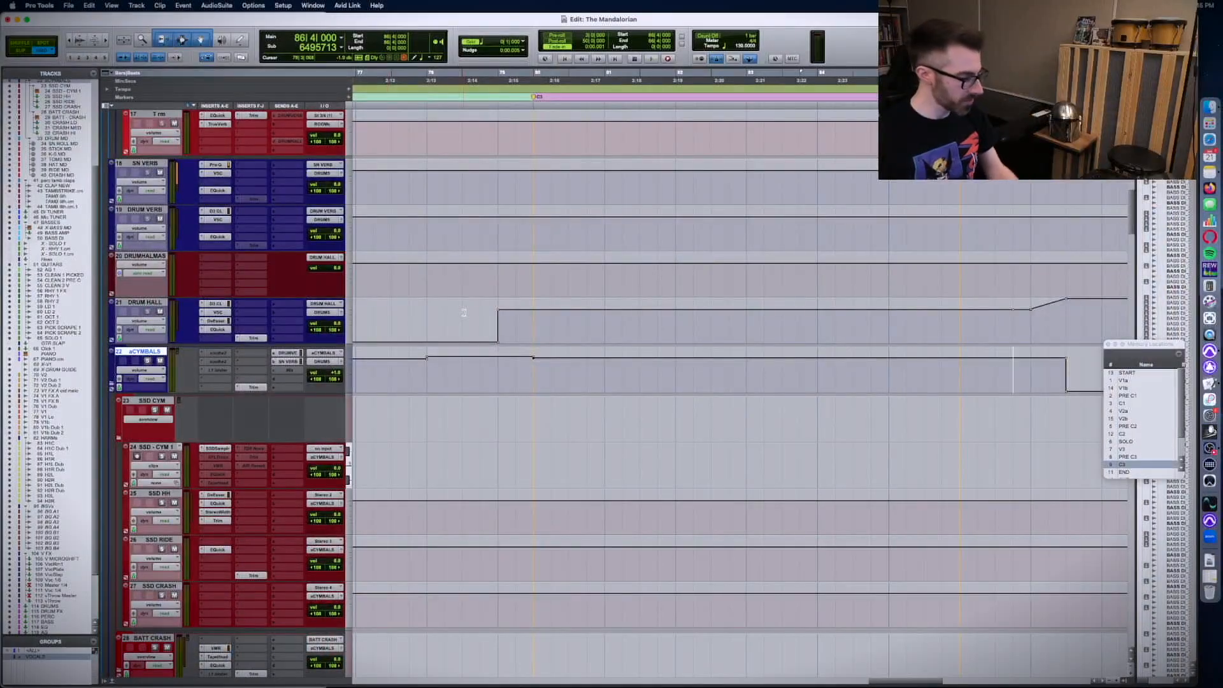
- Switch to Notes to read the open chorus items in the mix notes, and return to Pro Tools
key(super+Tab)
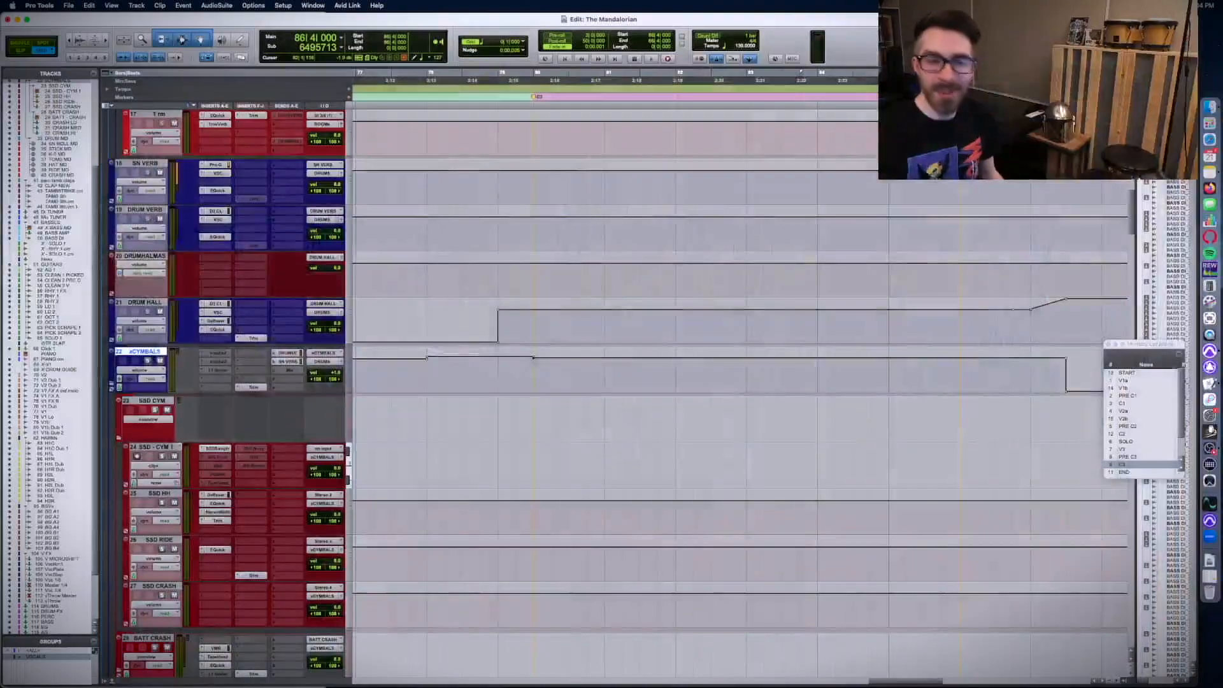
key(super+Tab)
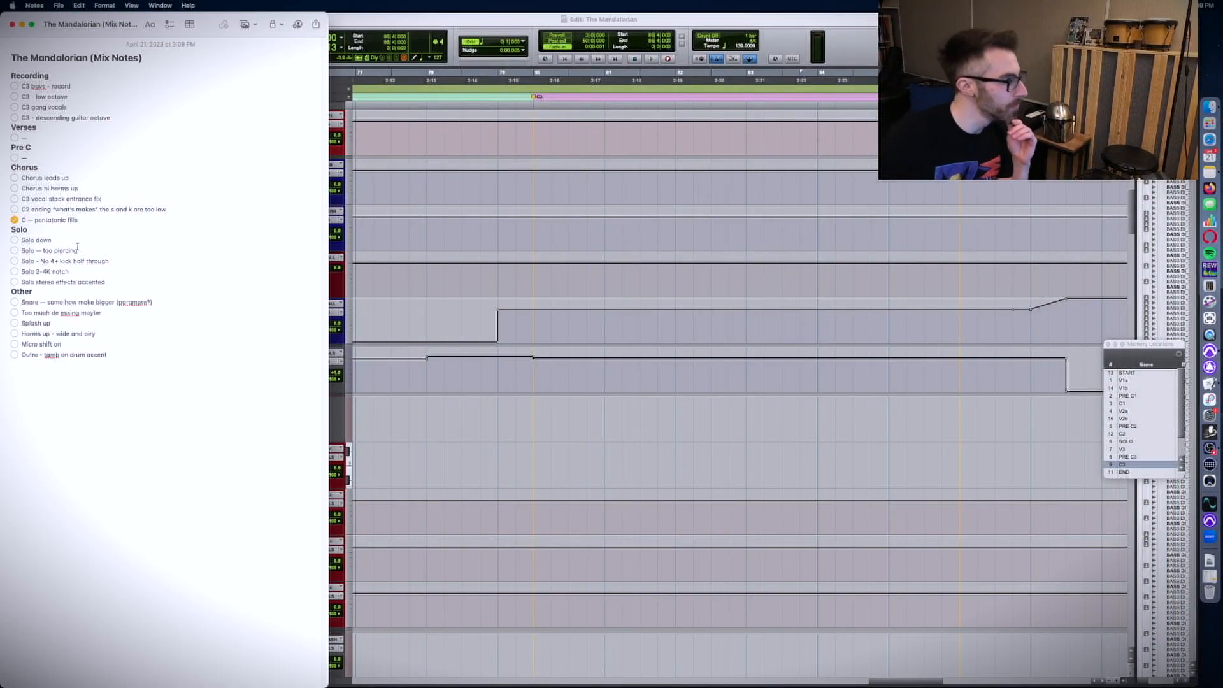
key(super+Tab)
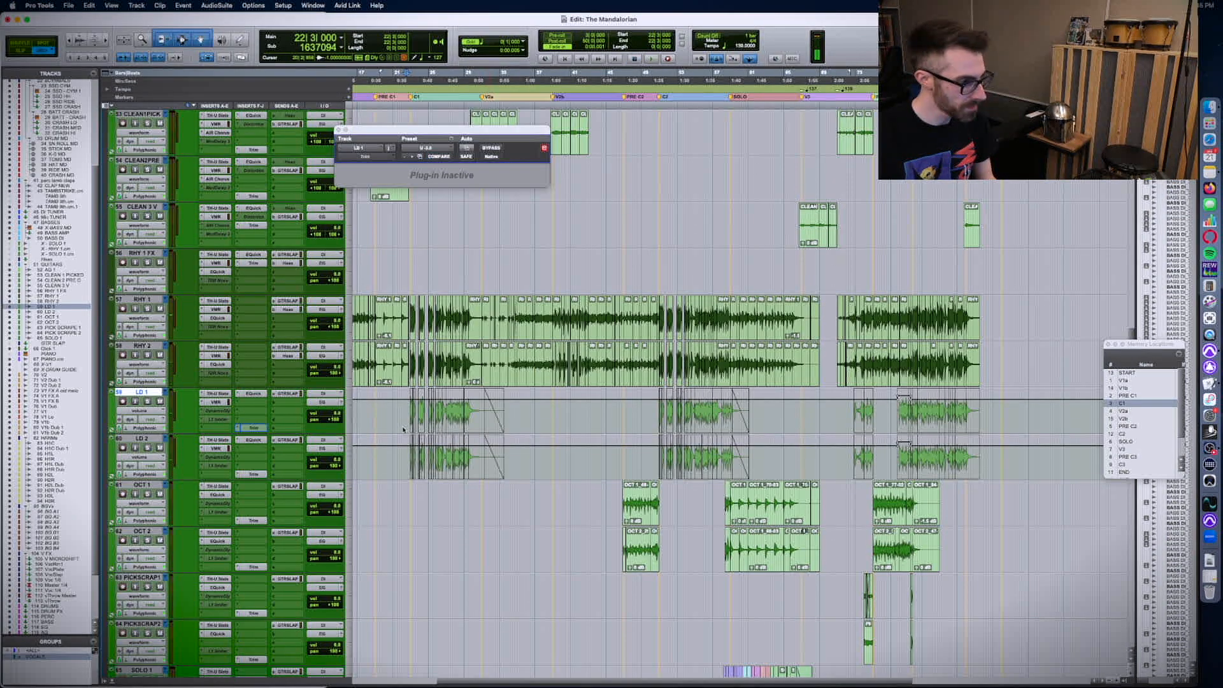
- Play the first chorus, activate the Trim plug-in on the LD 1 guitar track and set its gain to +1.6 dB
key(space)
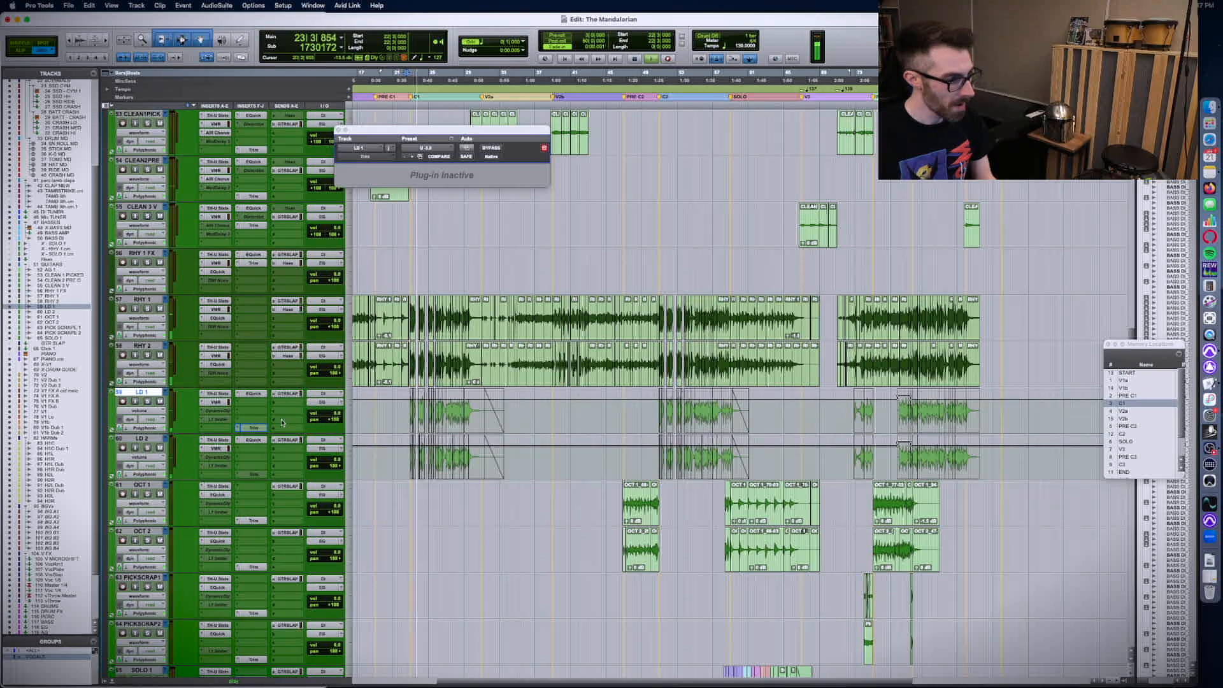
ctrl+super+click(251, 429)
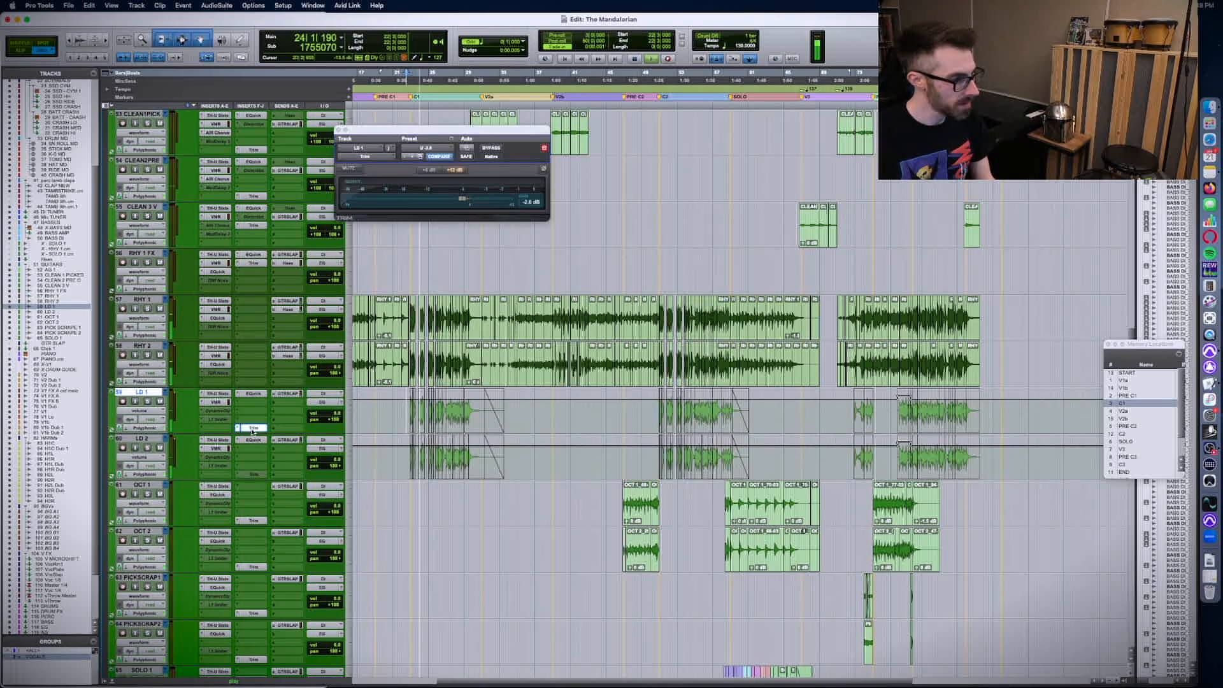
click(530, 202)
text(1.6)
key(Return)
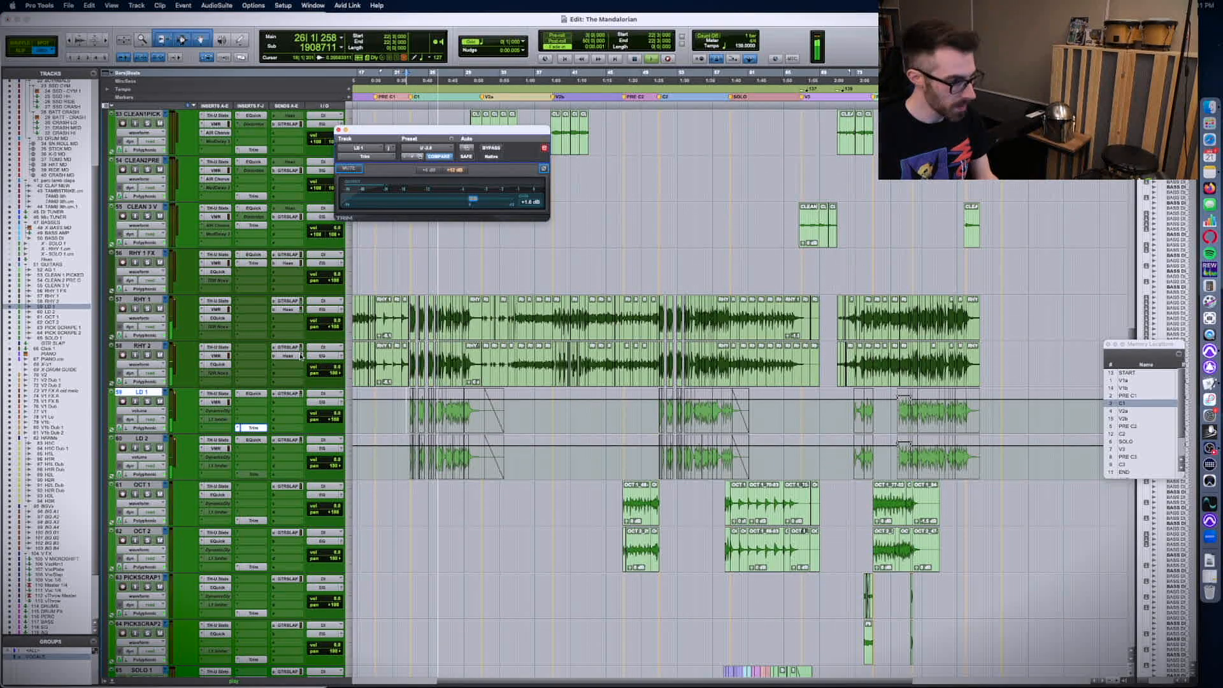
key(space)
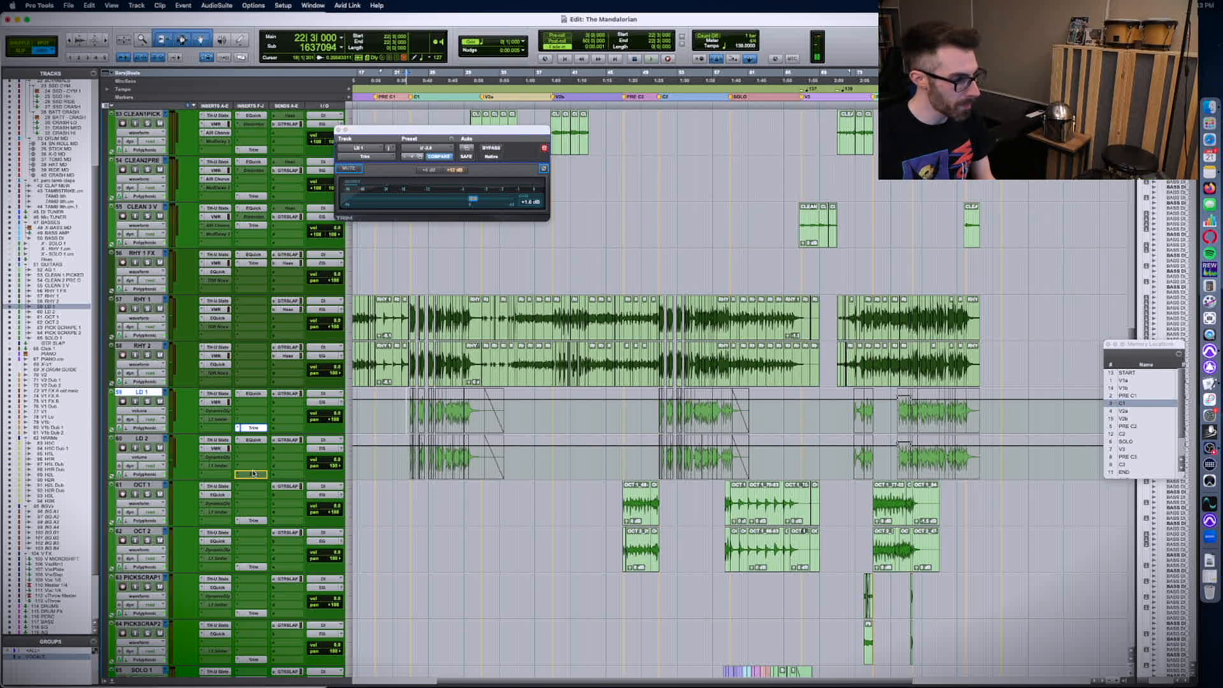
- Play back the lead guitars in C1 with the new Trim level and close the plug-in window
key(Tab)
key(space)
key(t)
key(t)
key(t)
scroll(363, 443, right, 7)
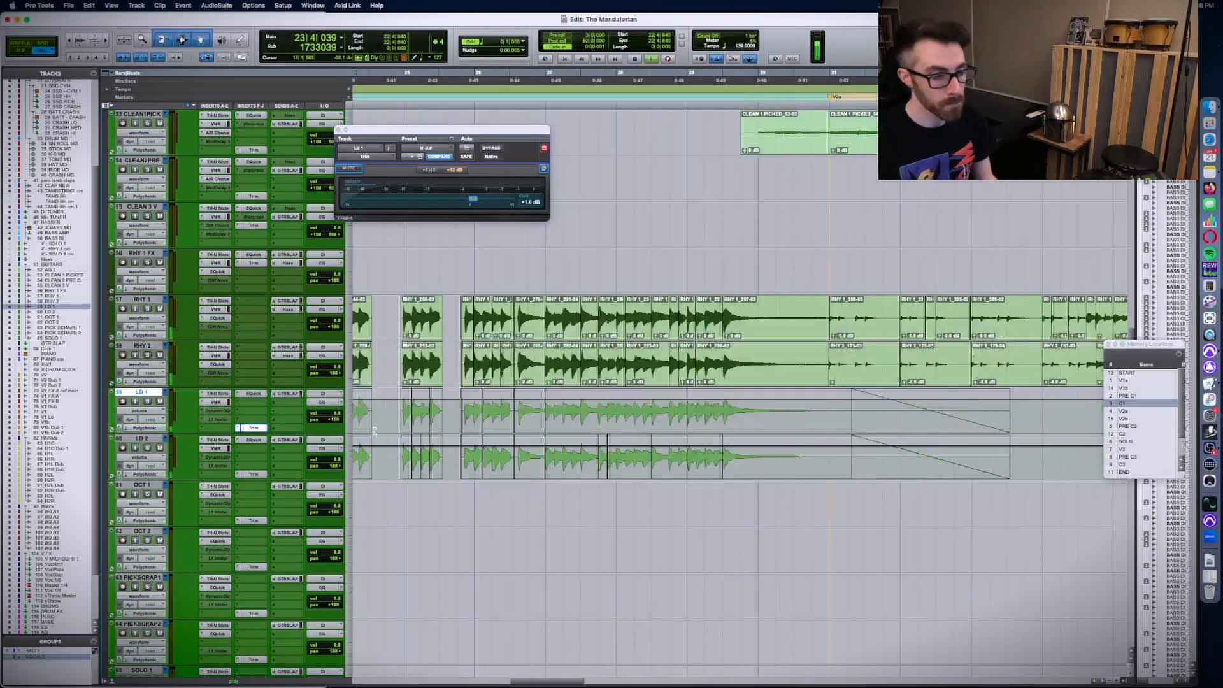
scroll(388, 435, left, 3)
key(r)
key(ctrl+alt+super+w)
- Play back the printed old mix from the start of C1 at bar 23 for comparison
scroll(592, 453, right, 3)
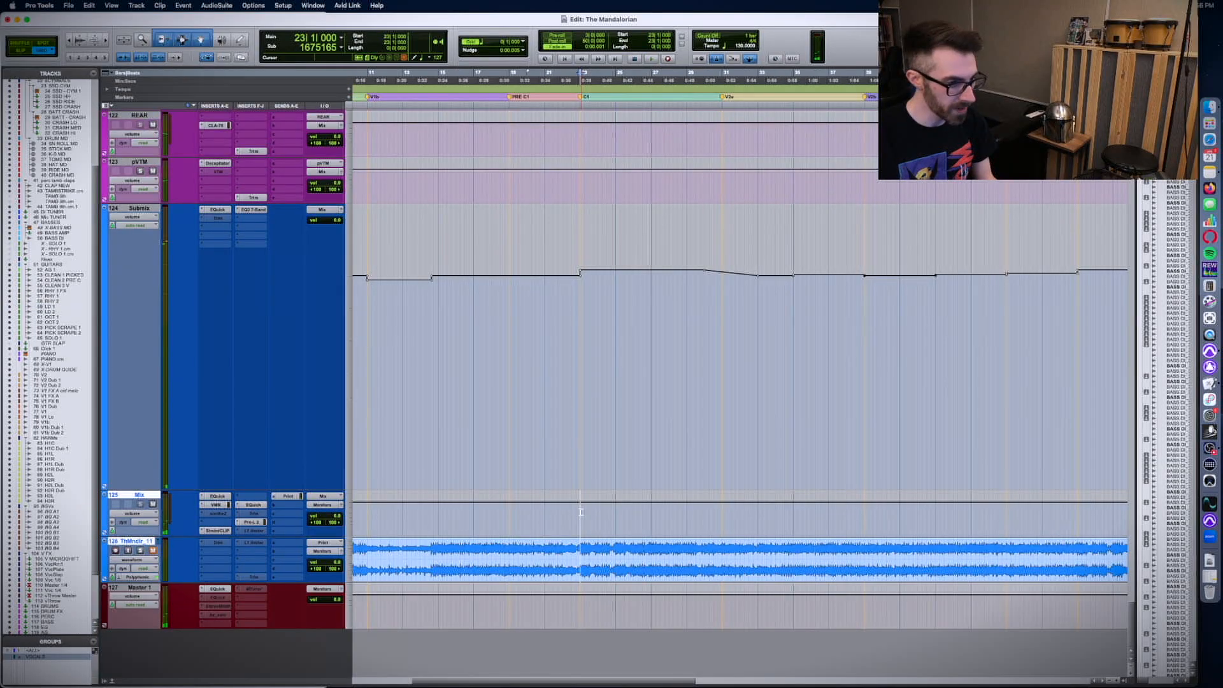
key(space)
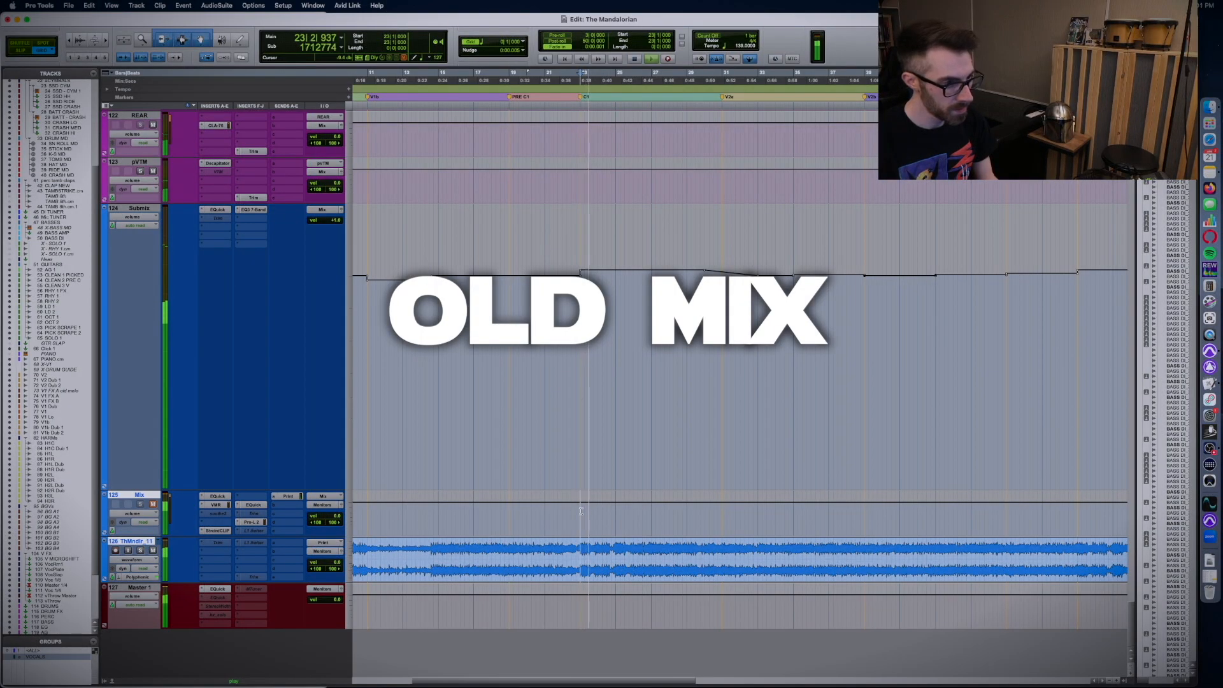
key(super+equal)
key(super+equal)
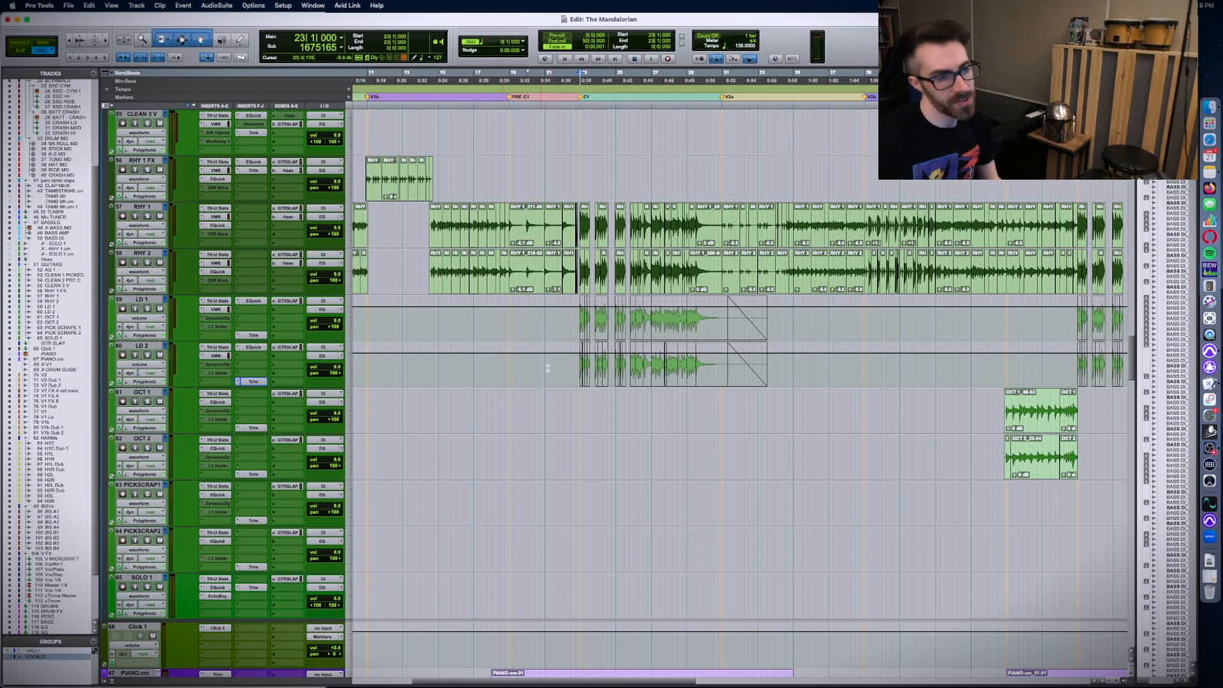
- Play the high harmony tracks from just before C1 and open the Trim plug-in on H1L Dub
scroll(446, 389, right, 10)
click(558, 396)
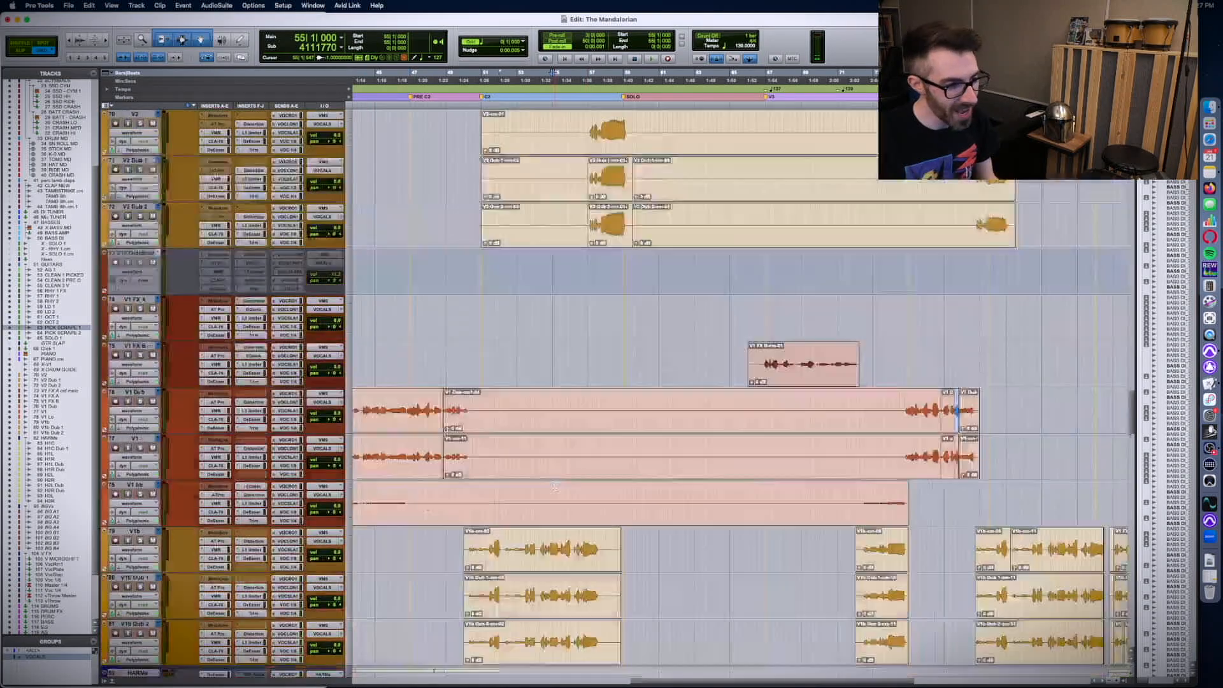
scroll(555, 486, down, 15)
scroll(555, 486, down, 3)
scroll(560, 450, left, 4)
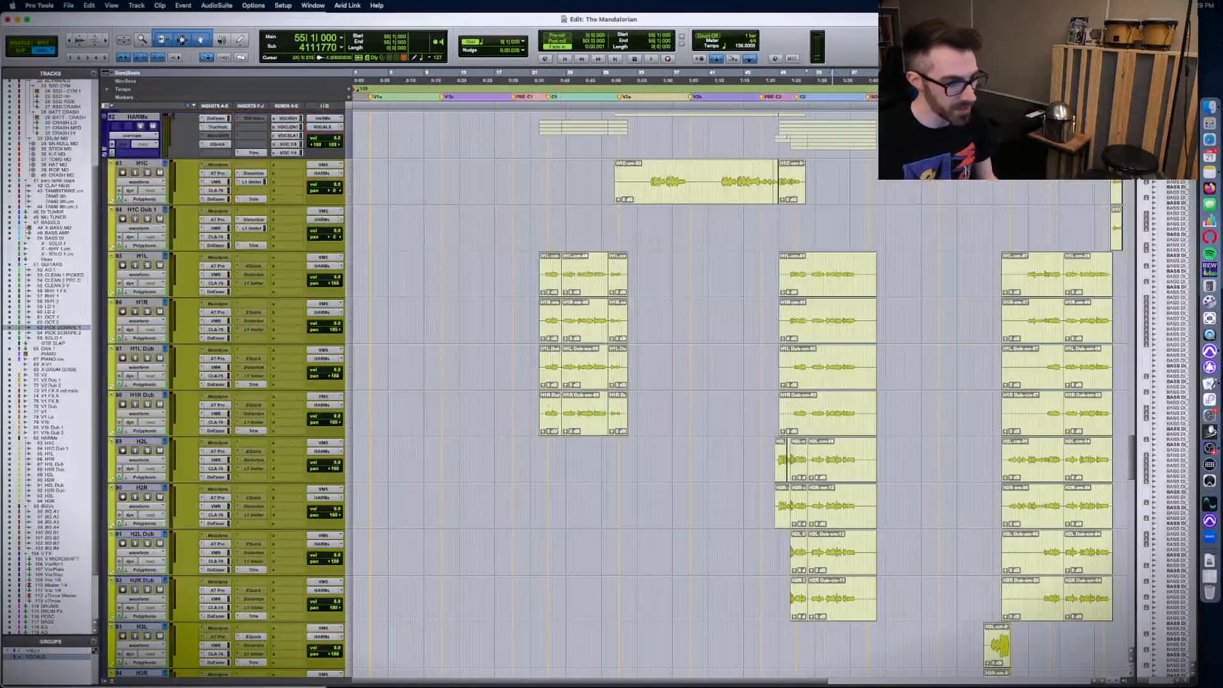
click(536, 263)
key(space)
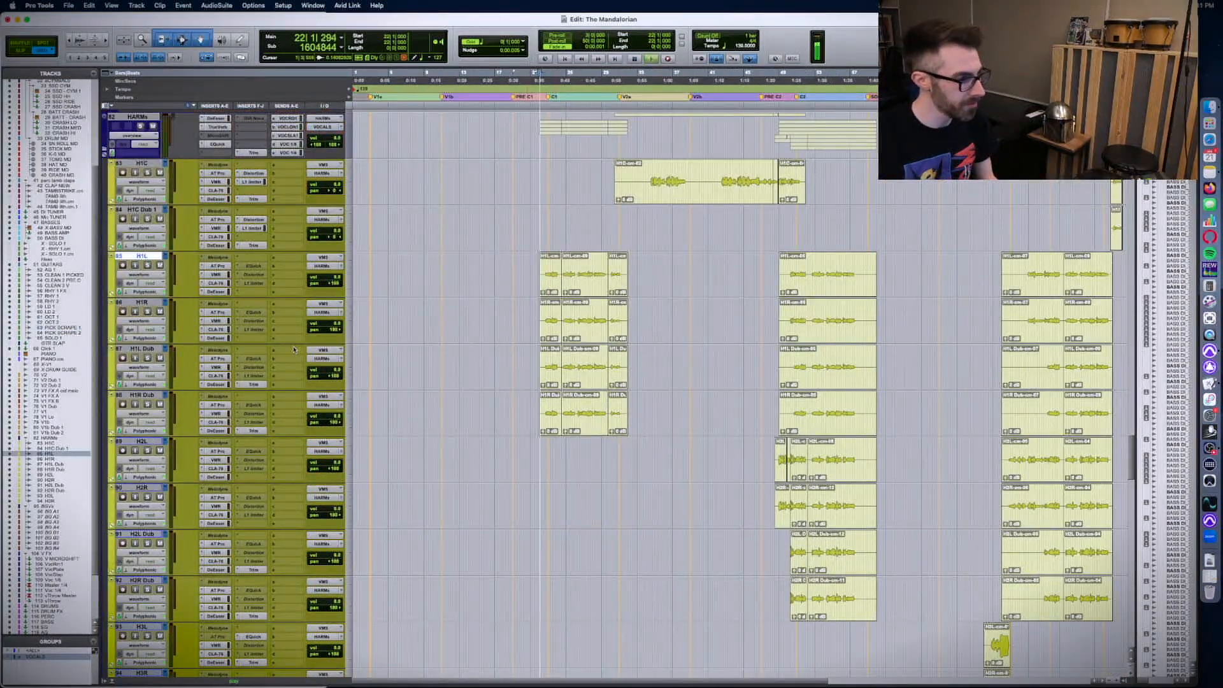
click(253, 385)
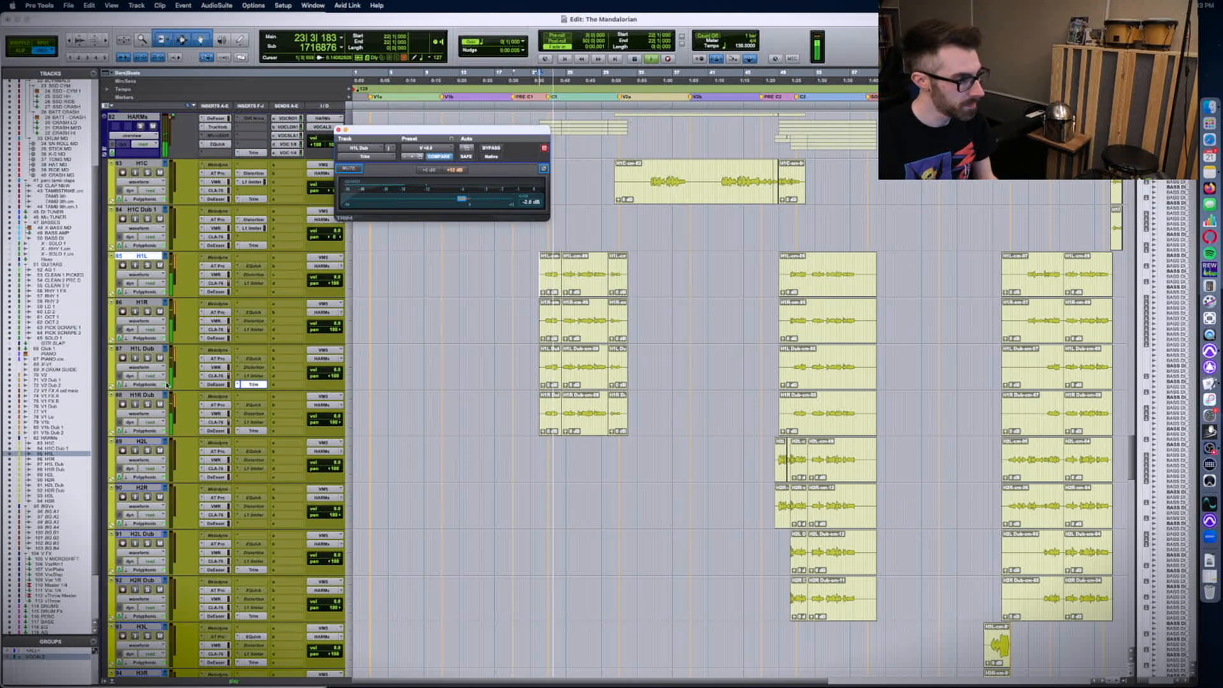
key(space)
scroll(552, 472, up, 15)
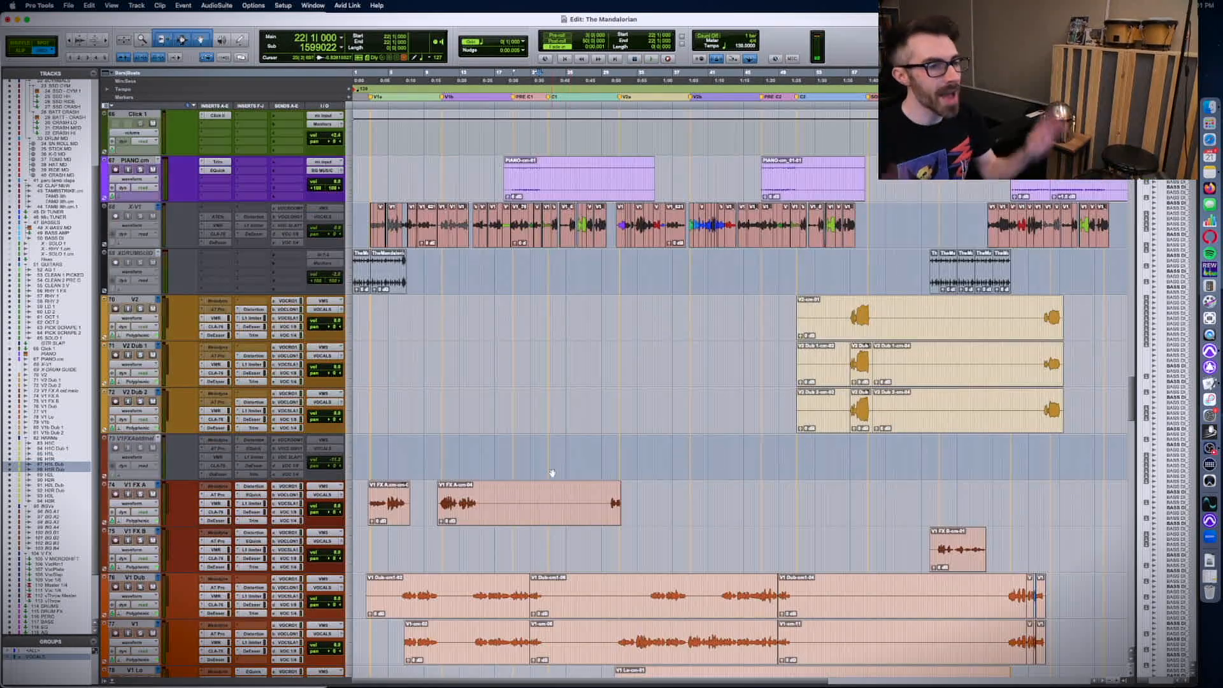
- Switch to Notes and mark "Chorus hi harms up" and "C3 vocal stack entrance fix" as done
key(super+Tab)
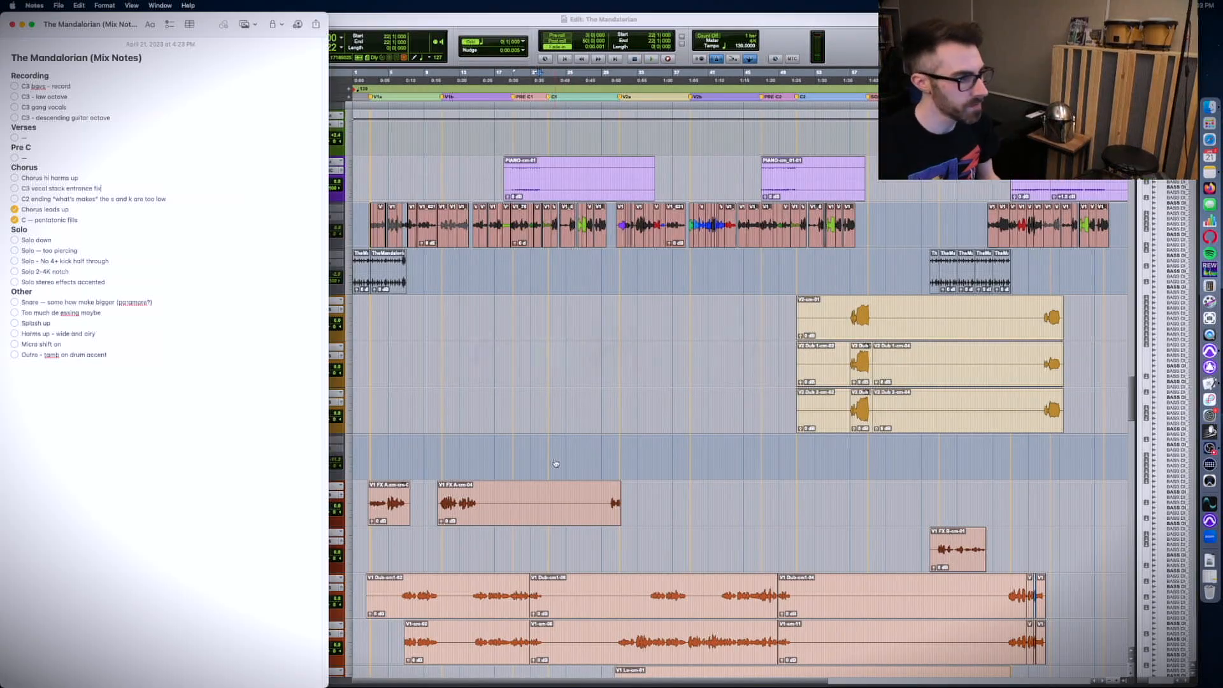
click(14, 179)
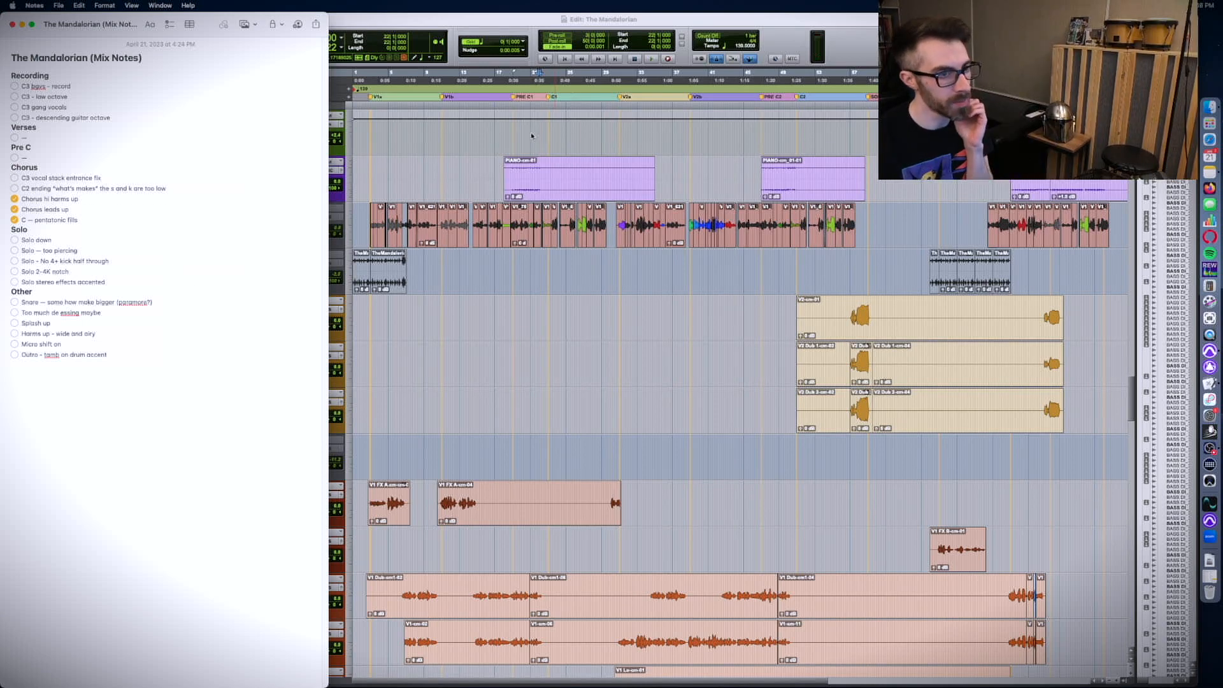
click(16, 179)
- Return to Pro Tools, select the first V1b vocal clip at the C3 entrance and display that track's volume automation
key(super+Tab)
scroll(597, 302, right, 7)
scroll(597, 302, up, 2)
key(t)
key(t)
scroll(583, 350, left, 8)
scroll(627, 357, down, 8)
click(779, 428)
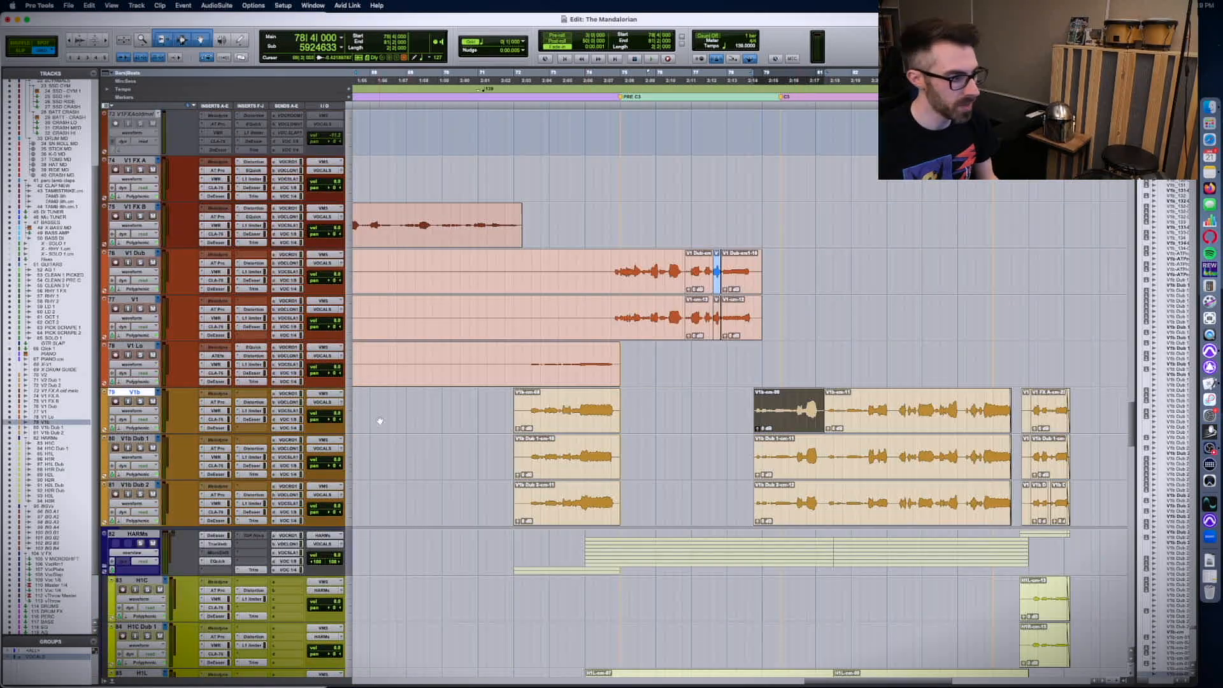
key(ctrl+minus)
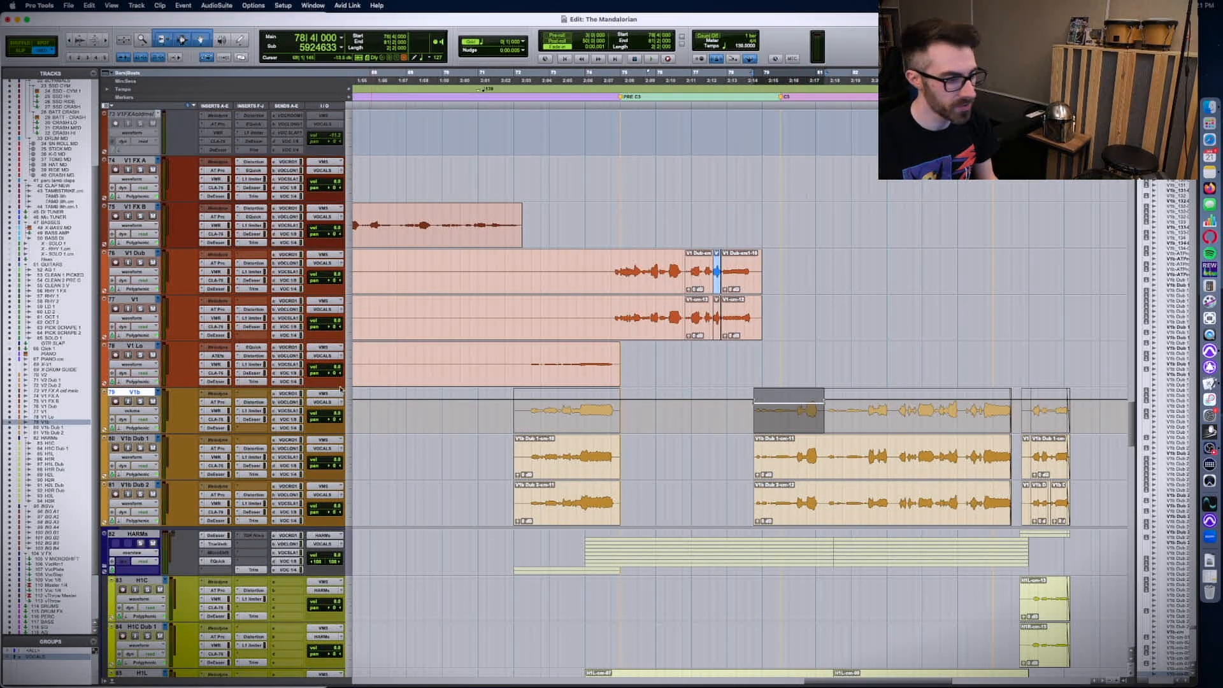
- Review the remaining mix notes and slightly raise the threshold of the second DeEsser on the V1b vocal in the Mix window
key(super+Tab)
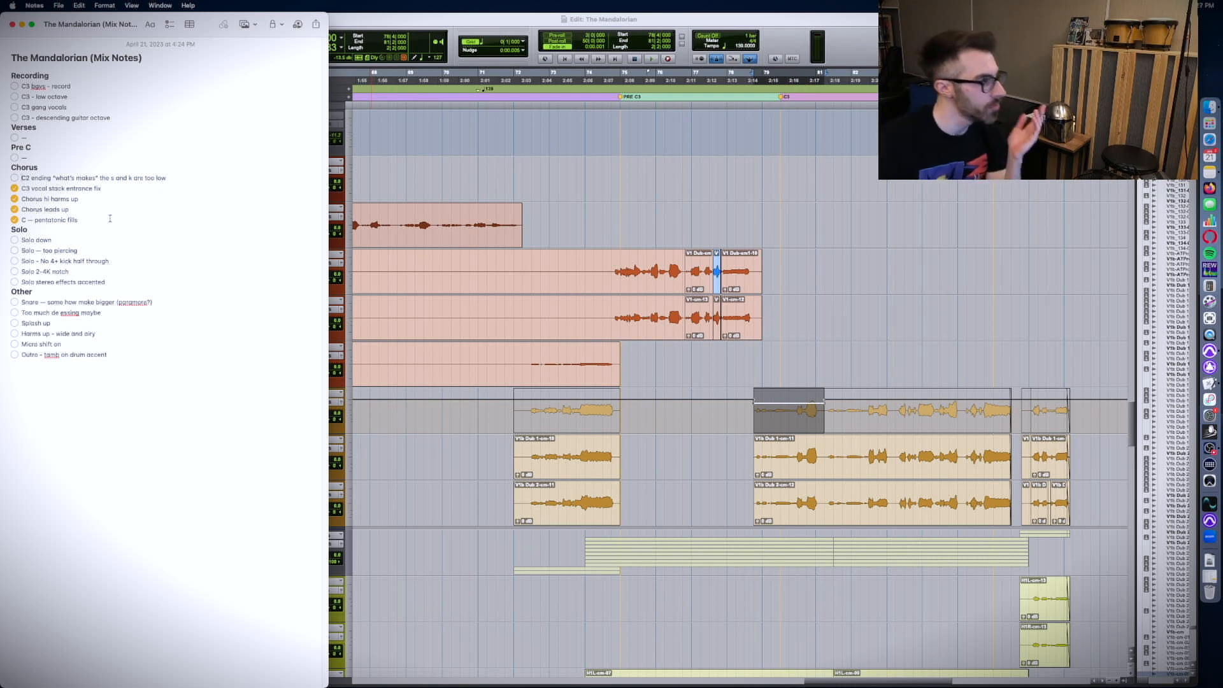
click(458, 414)
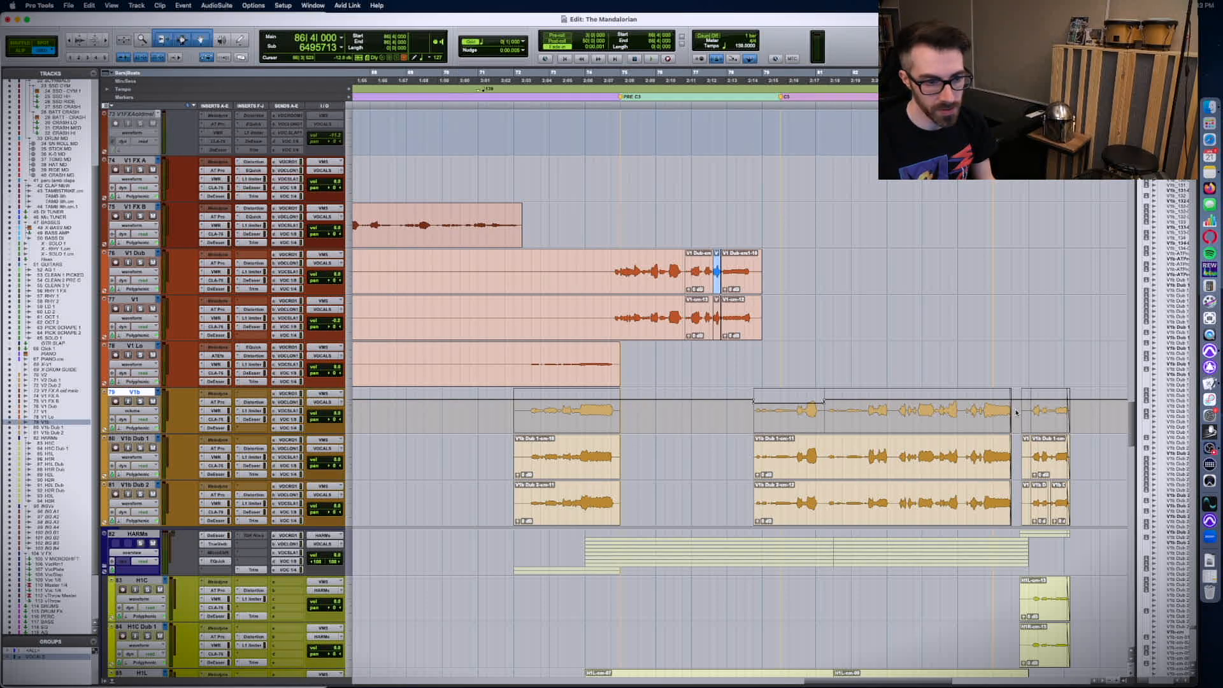
key(super+equal)
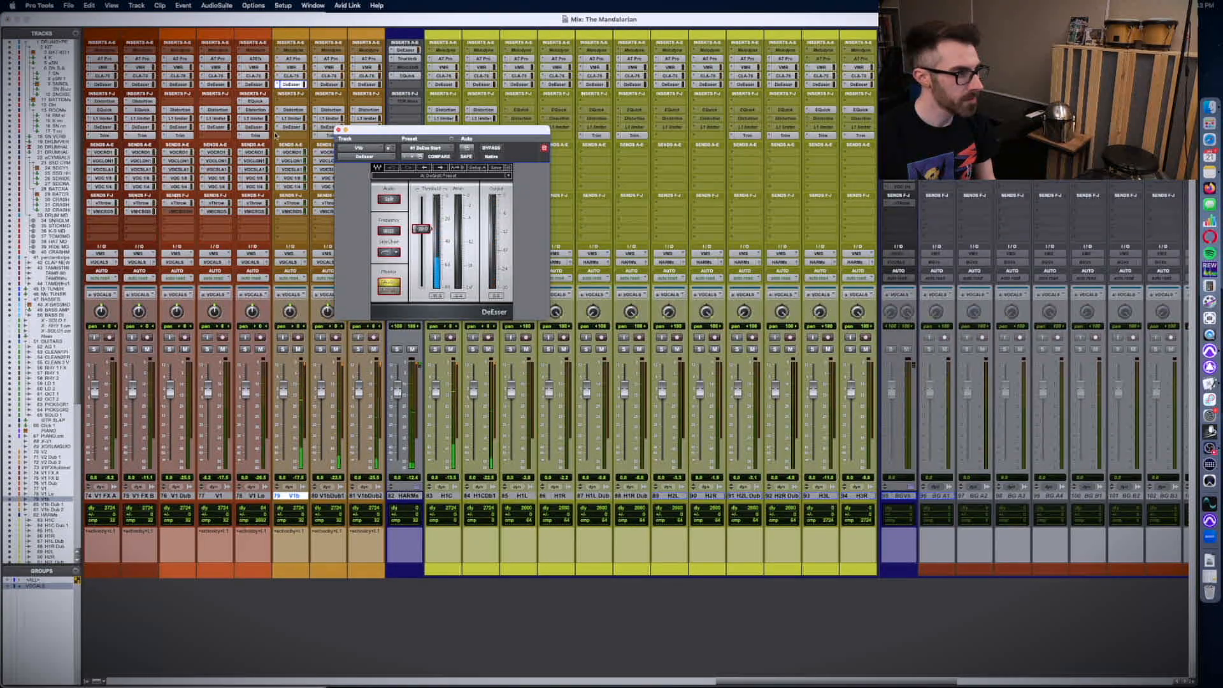
click(289, 127)
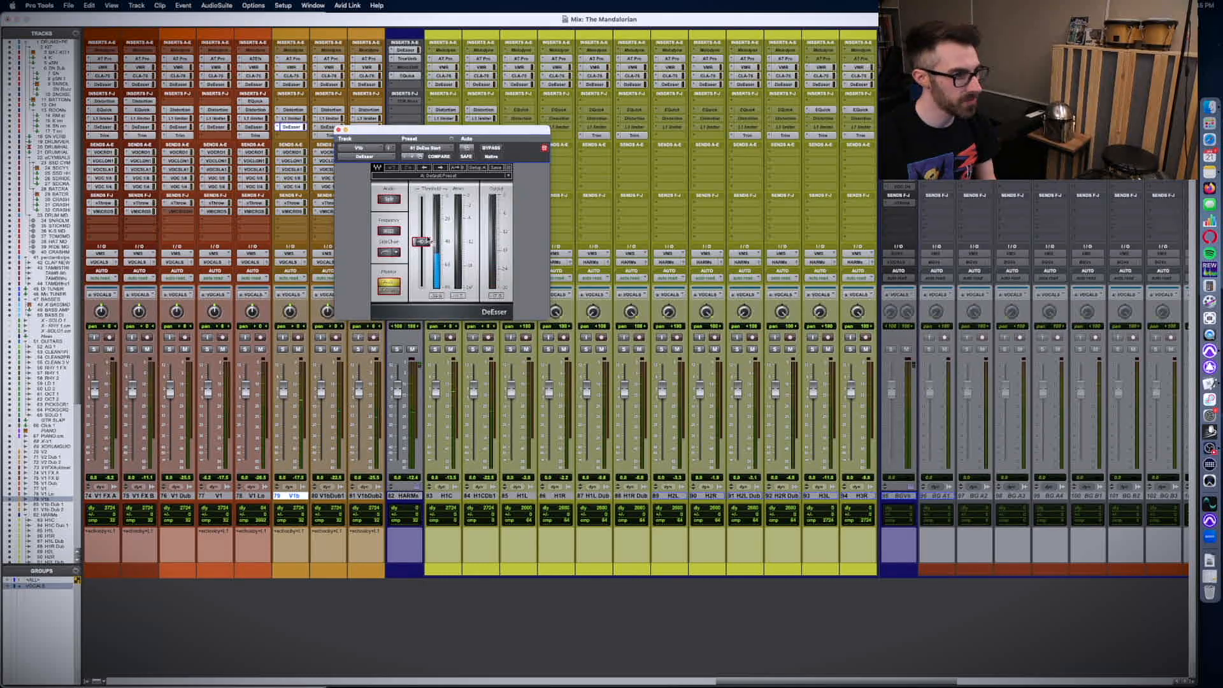
drag(418, 245, 420, 238)
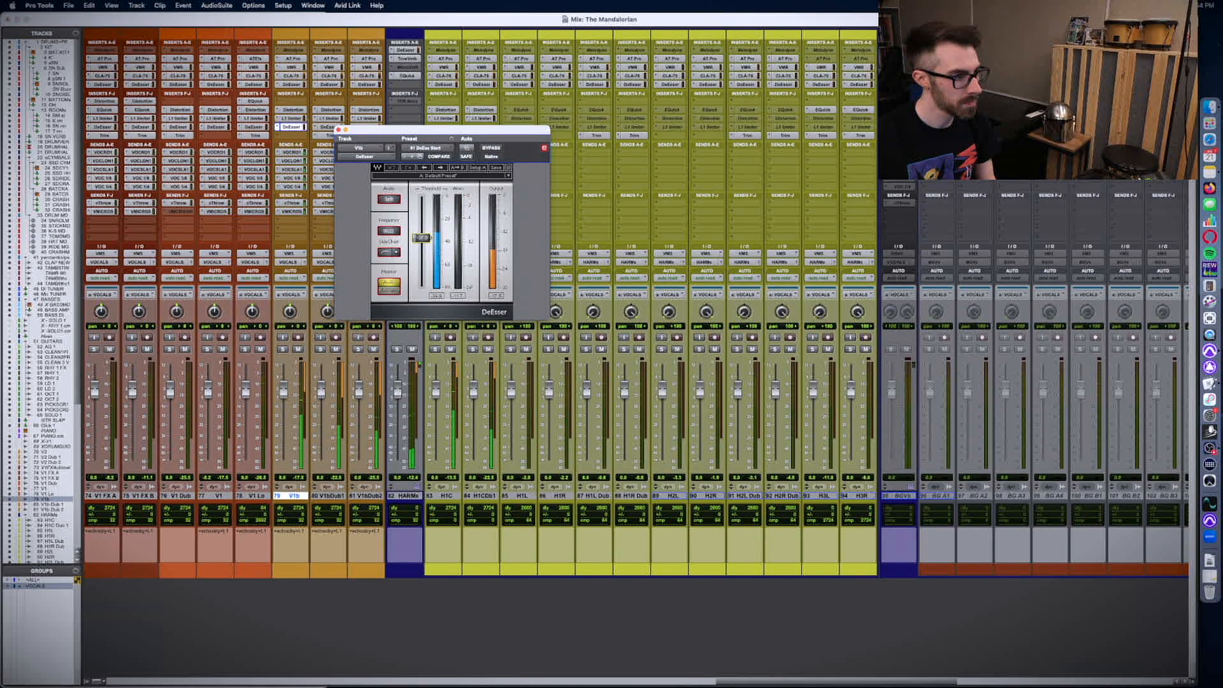
scroll(306, 162, left, 2)
key(super+w)
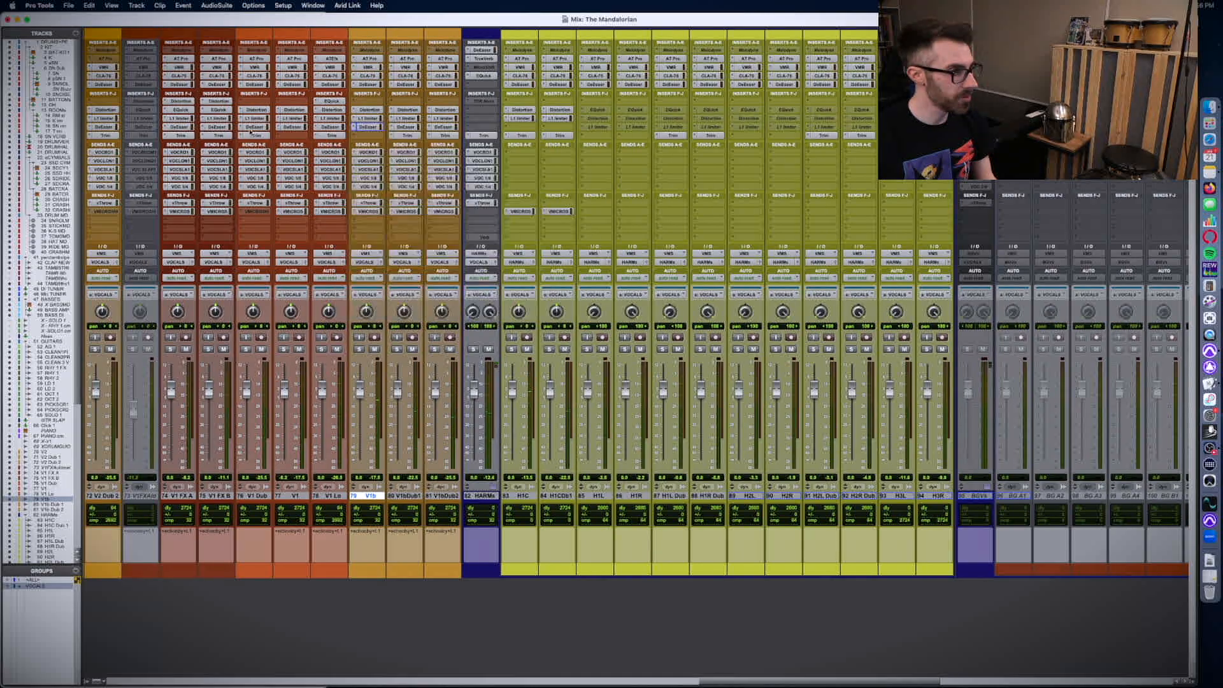
- Carry the V1b vocal's second DeEsser setting over to the V1 Dub and harmony tracks in the Mix window, and close the plug-in
click(255, 127)
scroll(242, 127, left, 4)
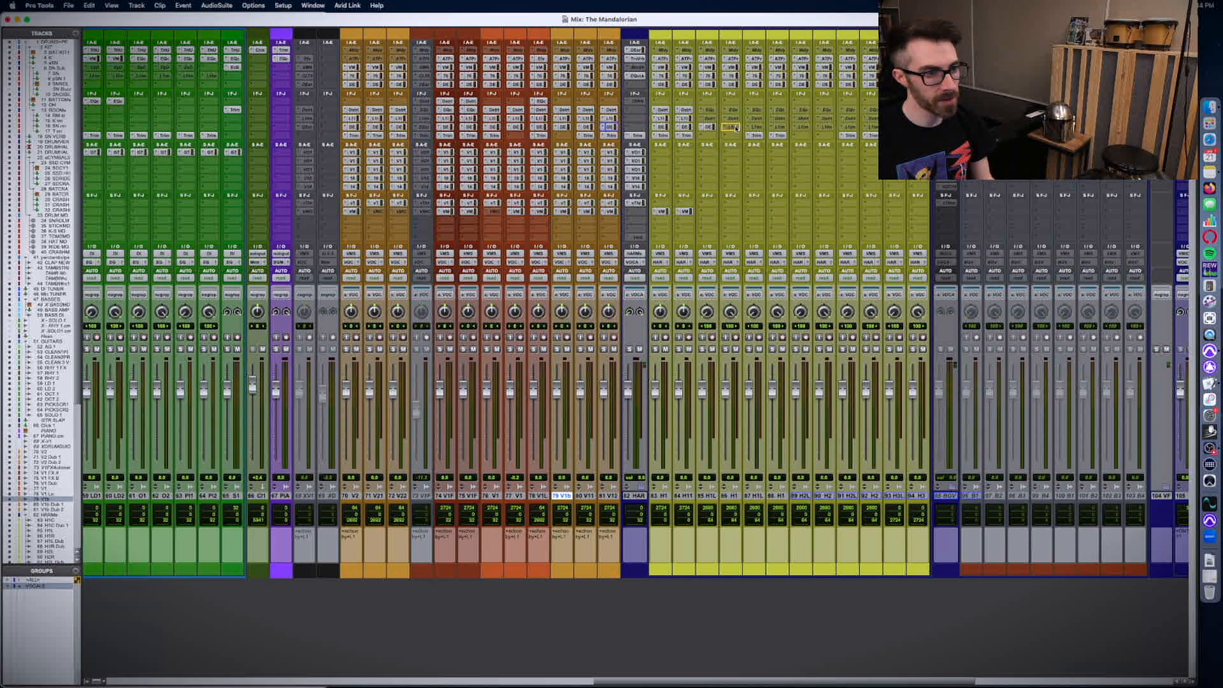
click(778, 127)
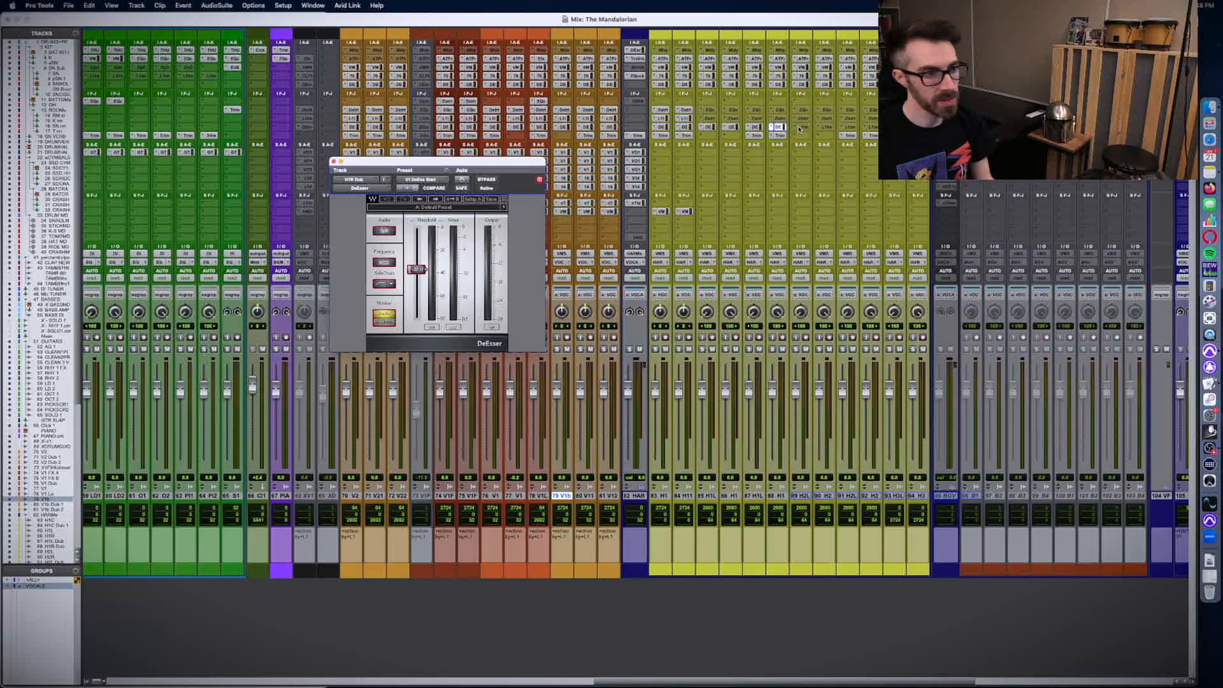
click(804, 128)
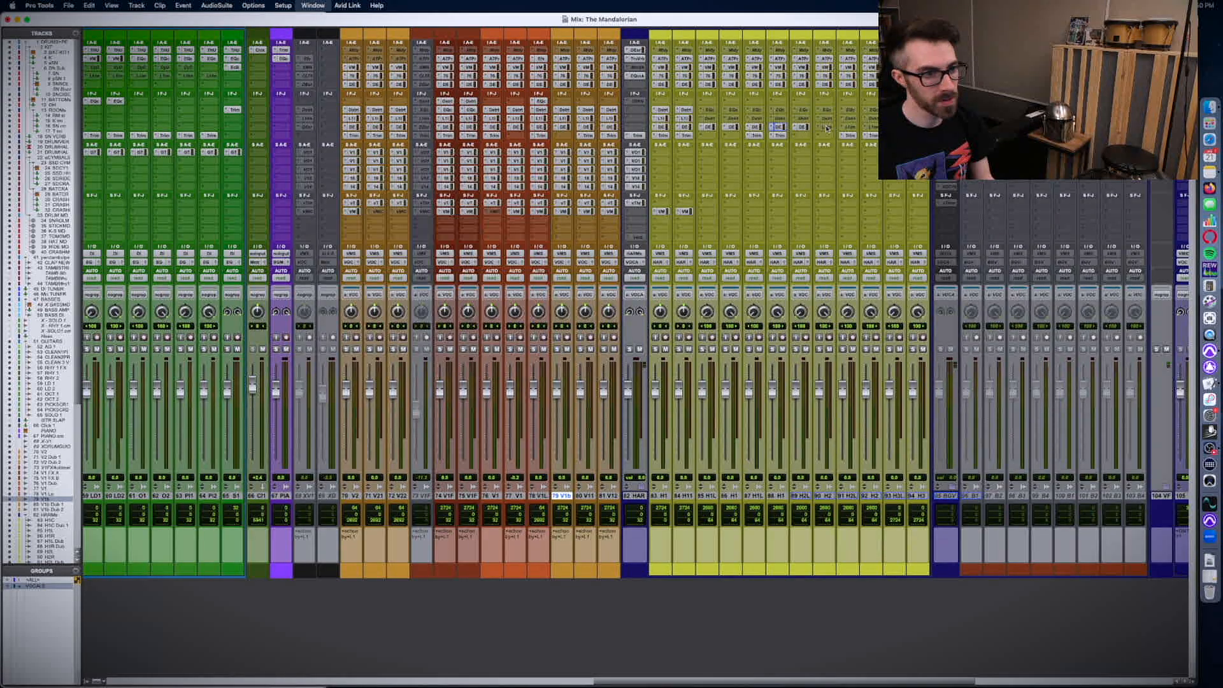
click(825, 127)
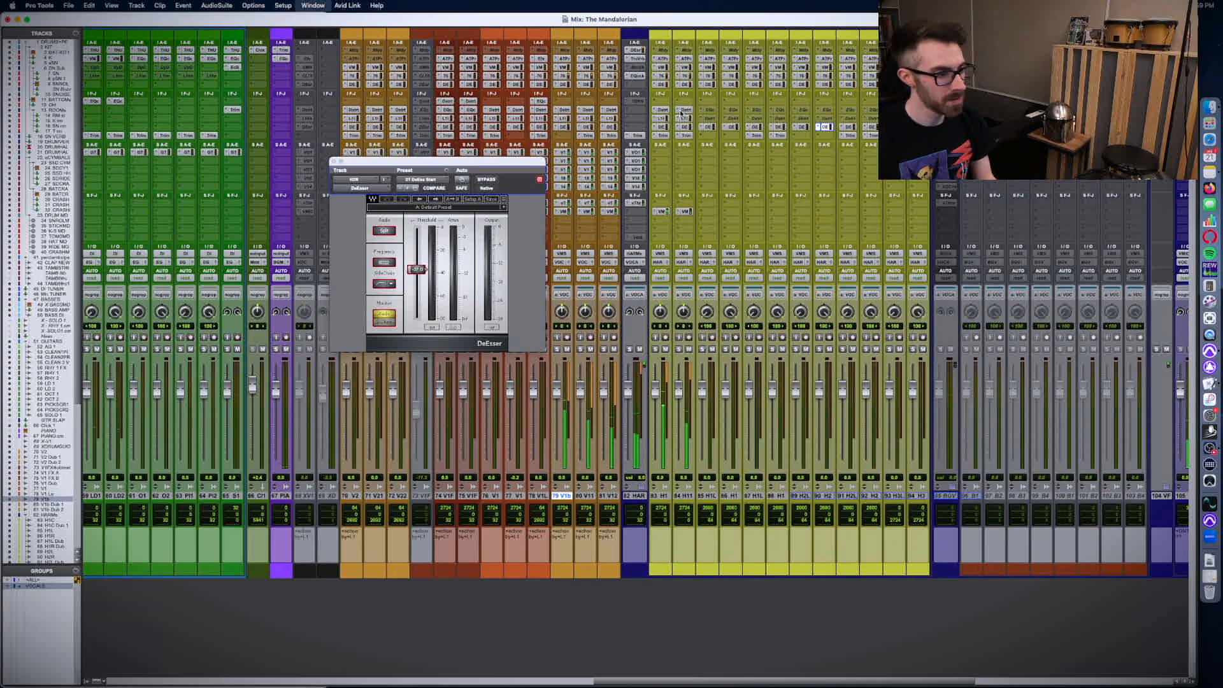
key(super+w)
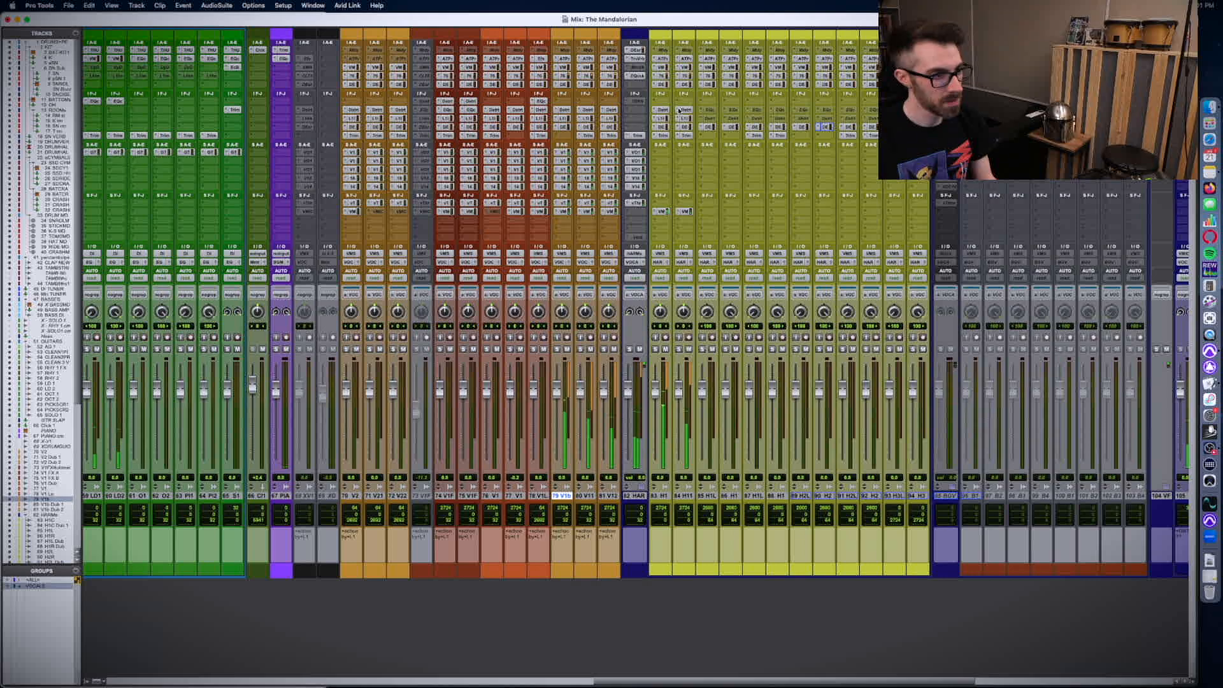
- Show the Mix and printed mix tracks in the Edit window while replaying the C3 ending, and return to the Mix window
scroll(679, 111, right, 3)
key(super+equal)
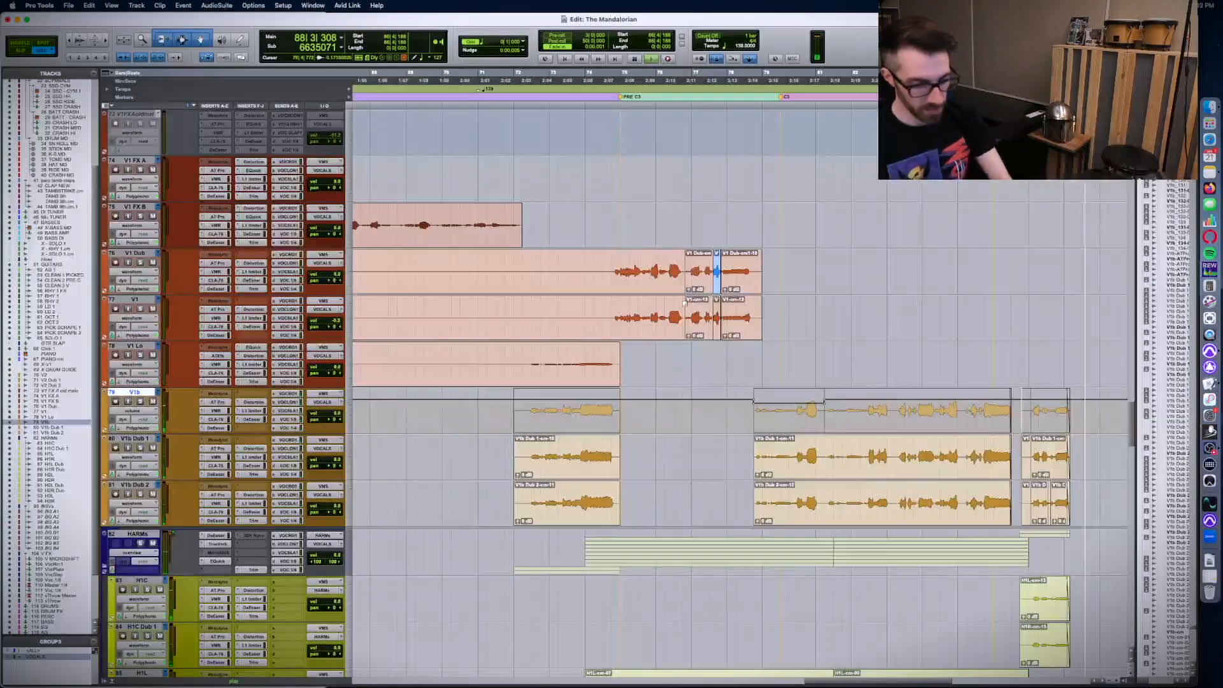
scroll(863, 517, down, 15)
click(1003, 517)
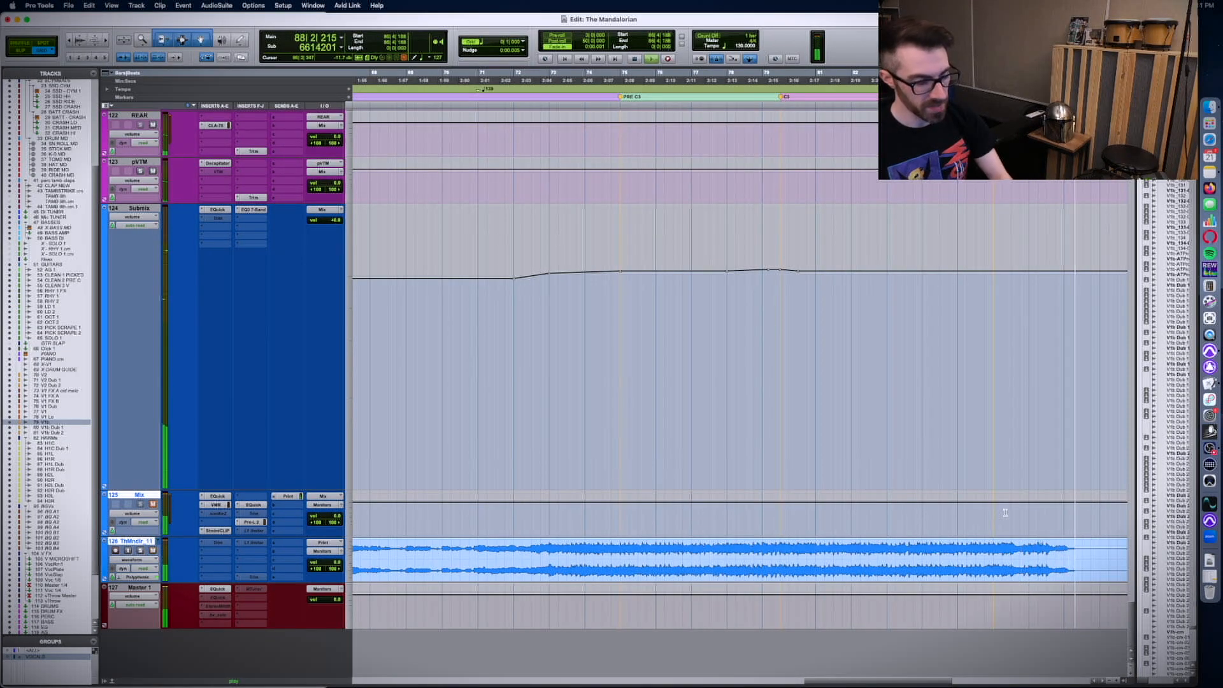
key(super+equal)
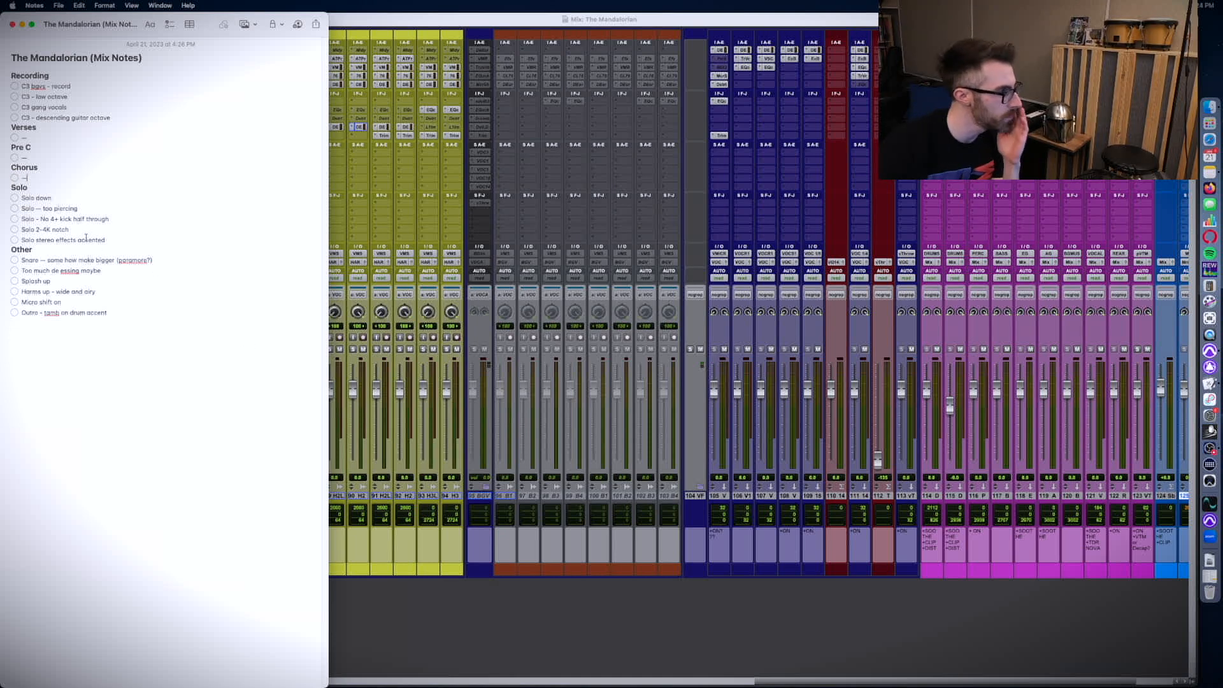
- Go to the SOLO section, try an edit around the K-S MD clip boundary halfway through, undo it, and replay from there
click(520, 606)
key(super+equal)
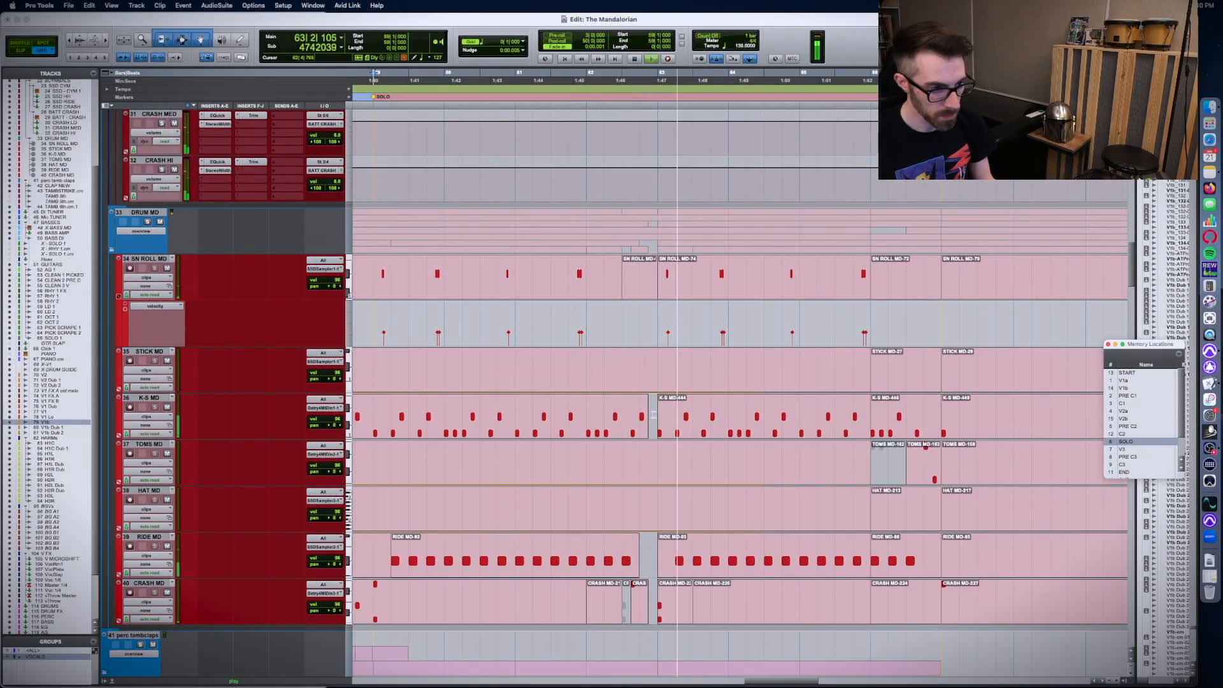
key(space)
drag(647, 425, 712, 425)
key(super+z)
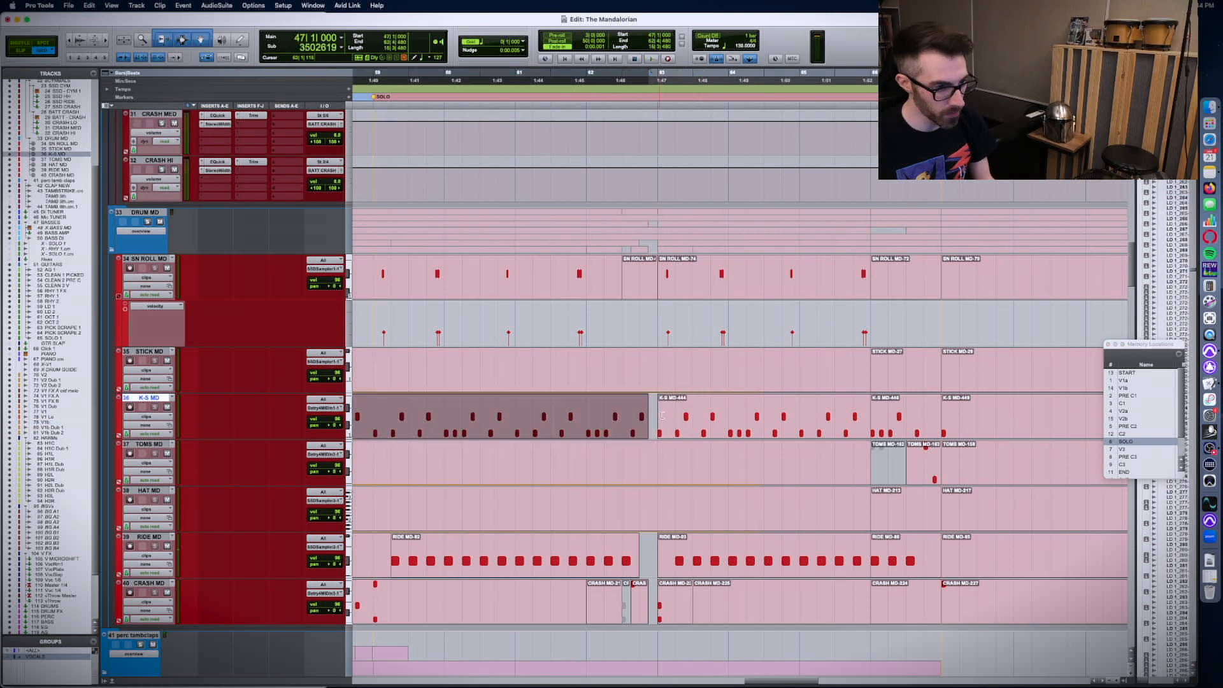
click(665, 414)
- Check the remaining Solo items in Notes, return to Pro Tools, insert TDR Nova before EchoBoy on SOLO 1 and start playback
key(super+Tab)
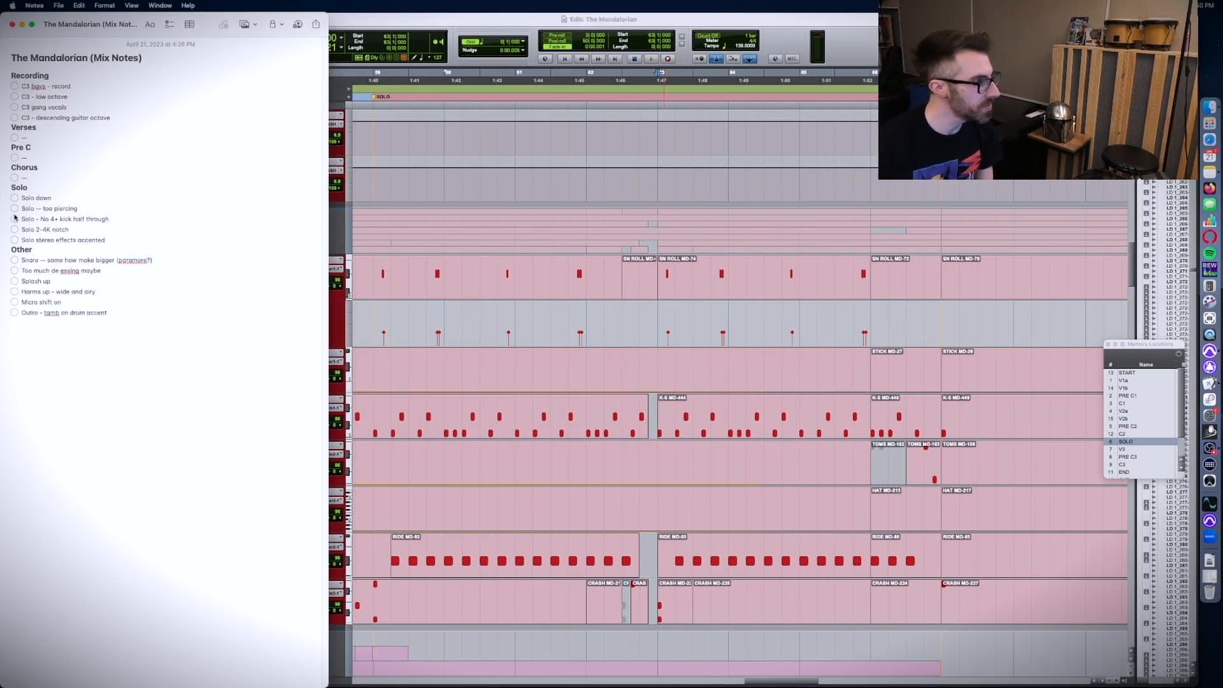
key(super+Tab)
scroll(493, 268, down, 15)
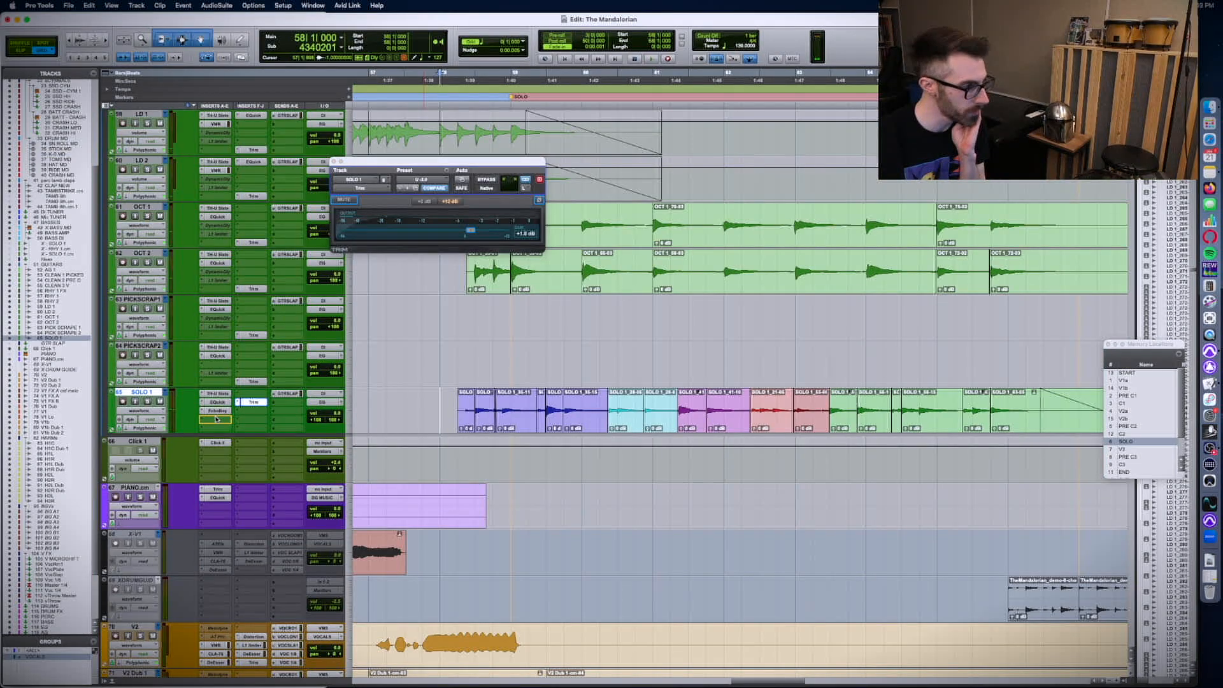
click(215, 412)
click(225, 378)
text(nova)
key(Return)
key(space)
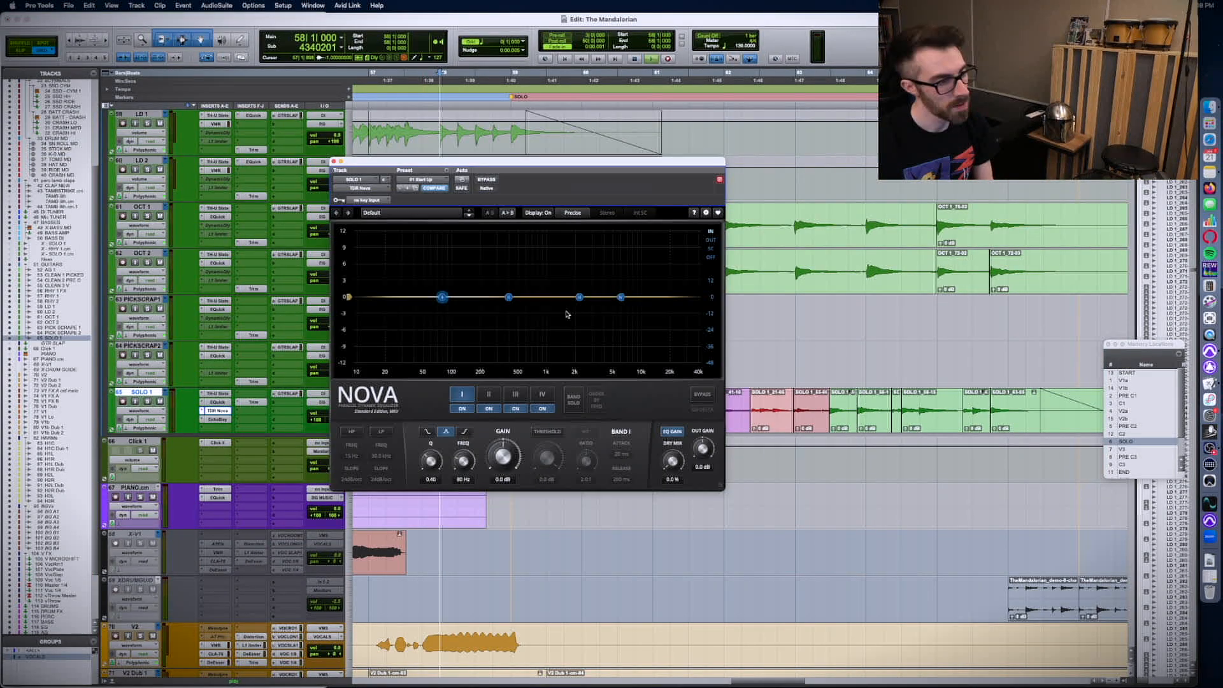
- Sweep Nova's band III over the playing solo, settle it at 2251 Hz with 0 dB gain, and set its dynamic threshold around -24 dB
drag(579, 296, 609, 234)
key(space)
scroll(770, 438, down, 10)
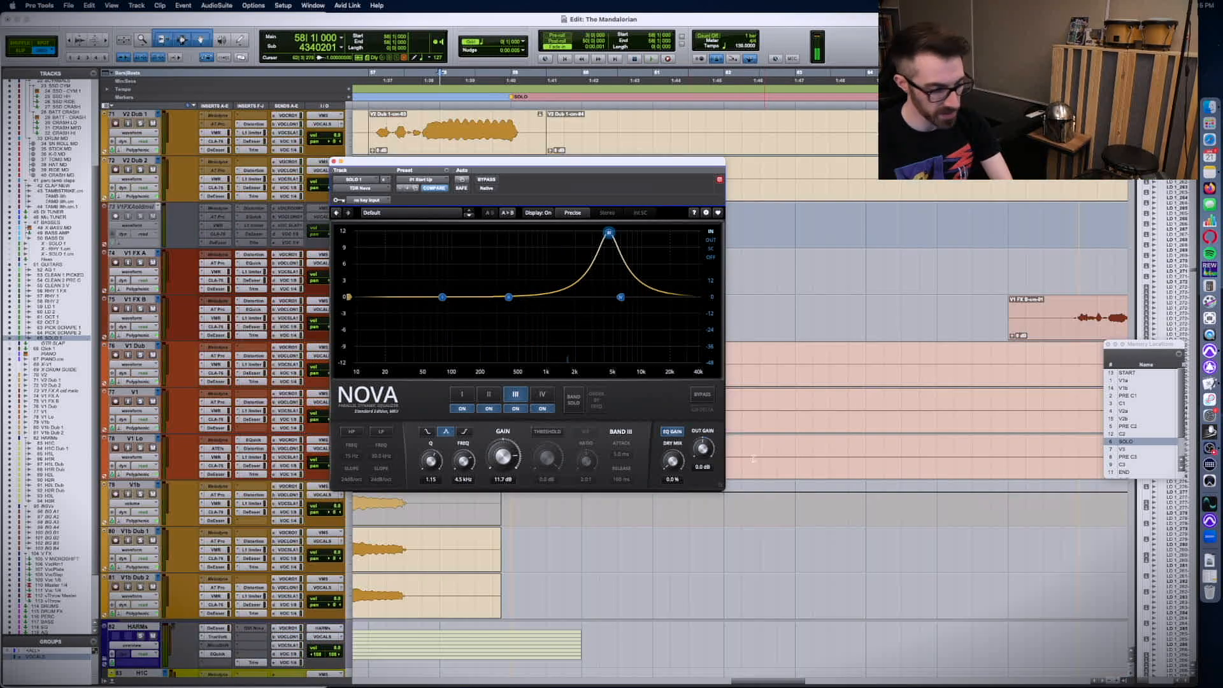
scroll(349, 647, down, 15)
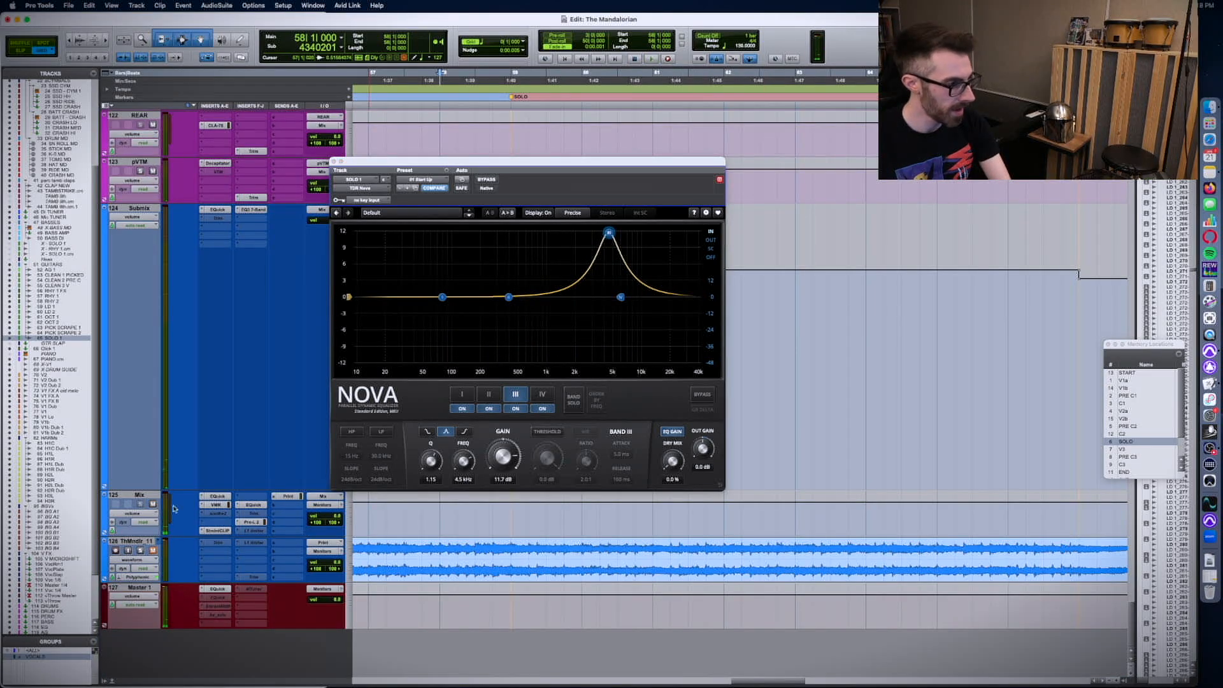
scroll(507, 510, up, 20)
key(space)
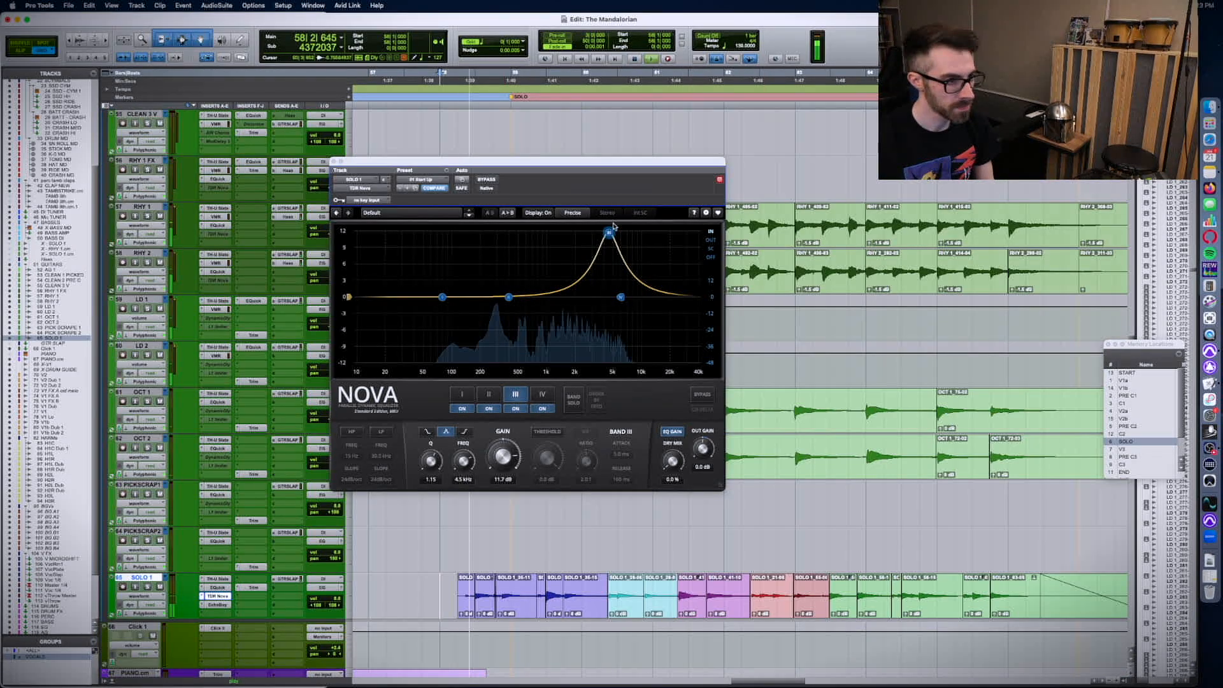
drag(600, 232, 580, 235)
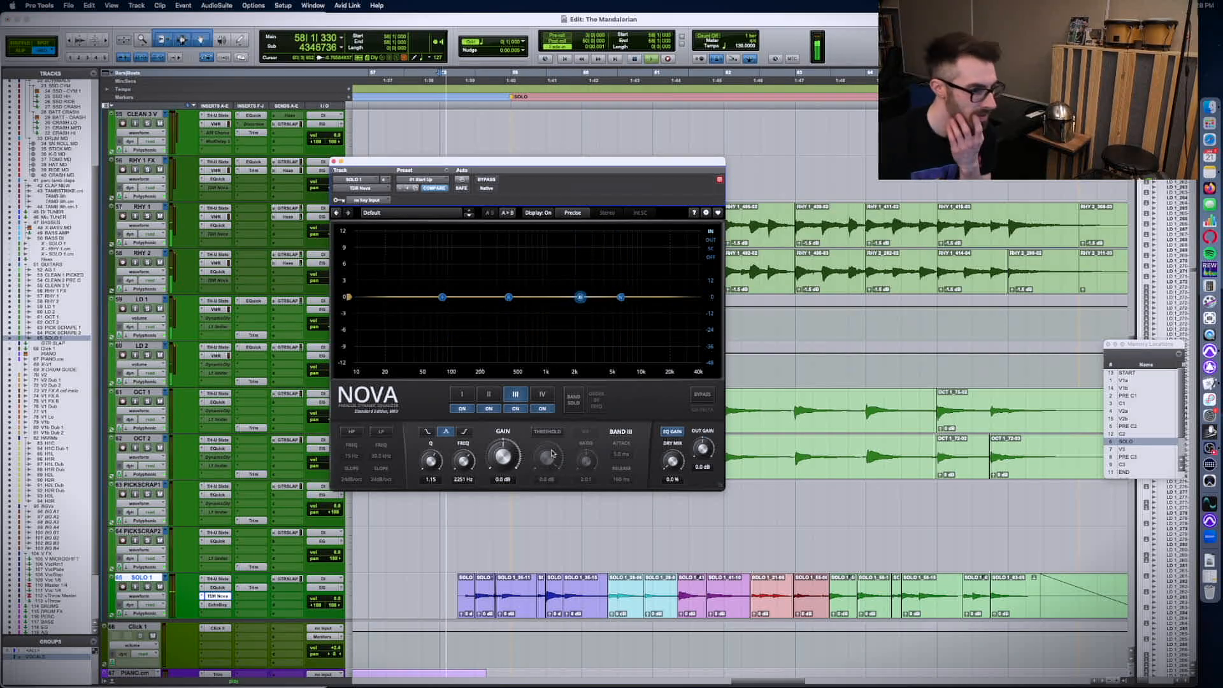
drag(550, 449, 545, 453)
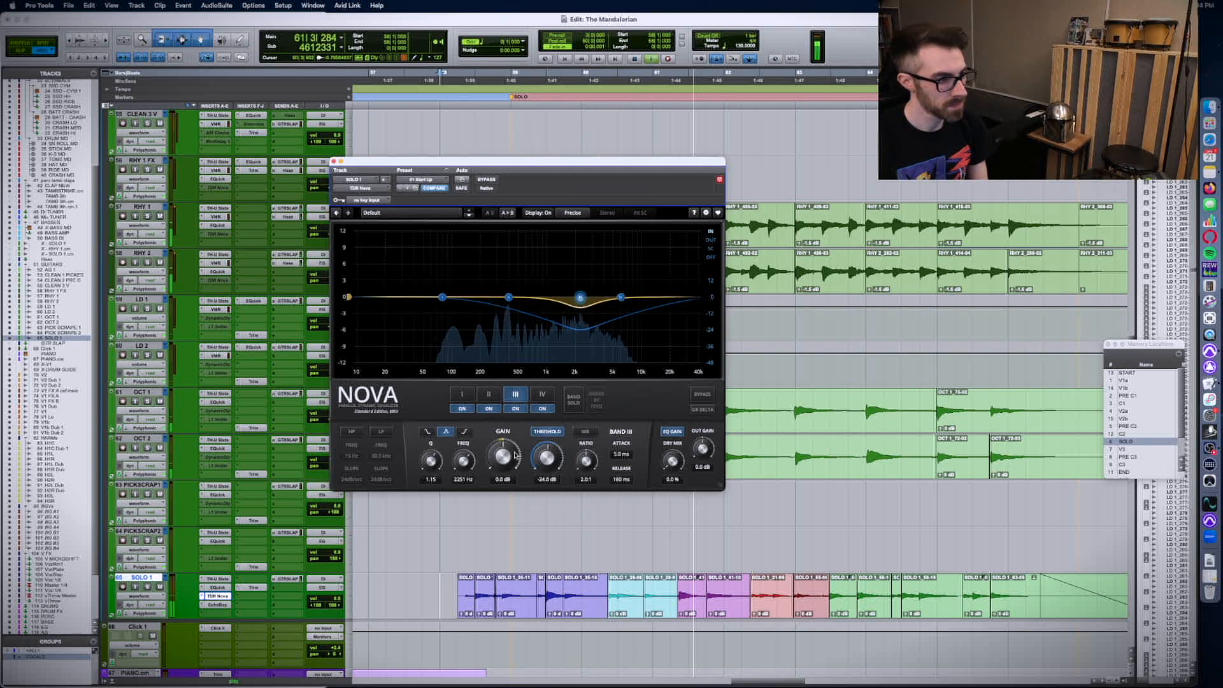
drag(534, 460, 535, 457)
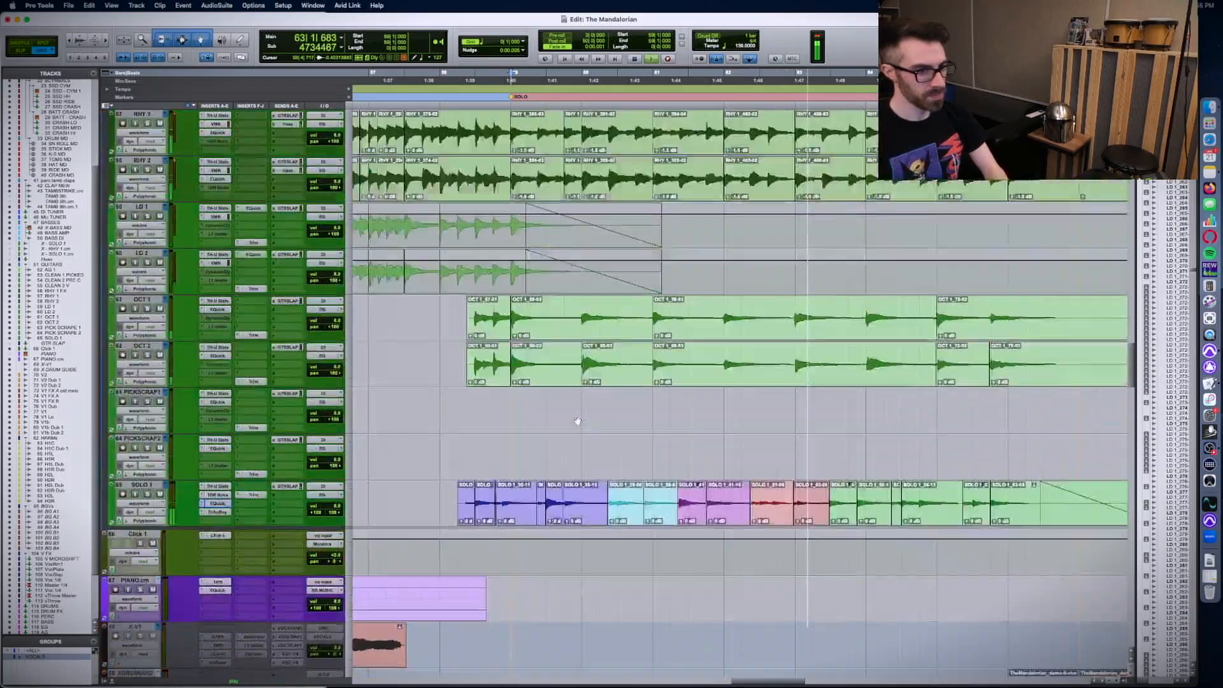
- Check the Trim plug-in on SOLO 1, adjust EchoBoy's mix while the solo plays, and open EchoBoy's Tweak settings
scroll(580, 420, down, 2)
click(253, 448)
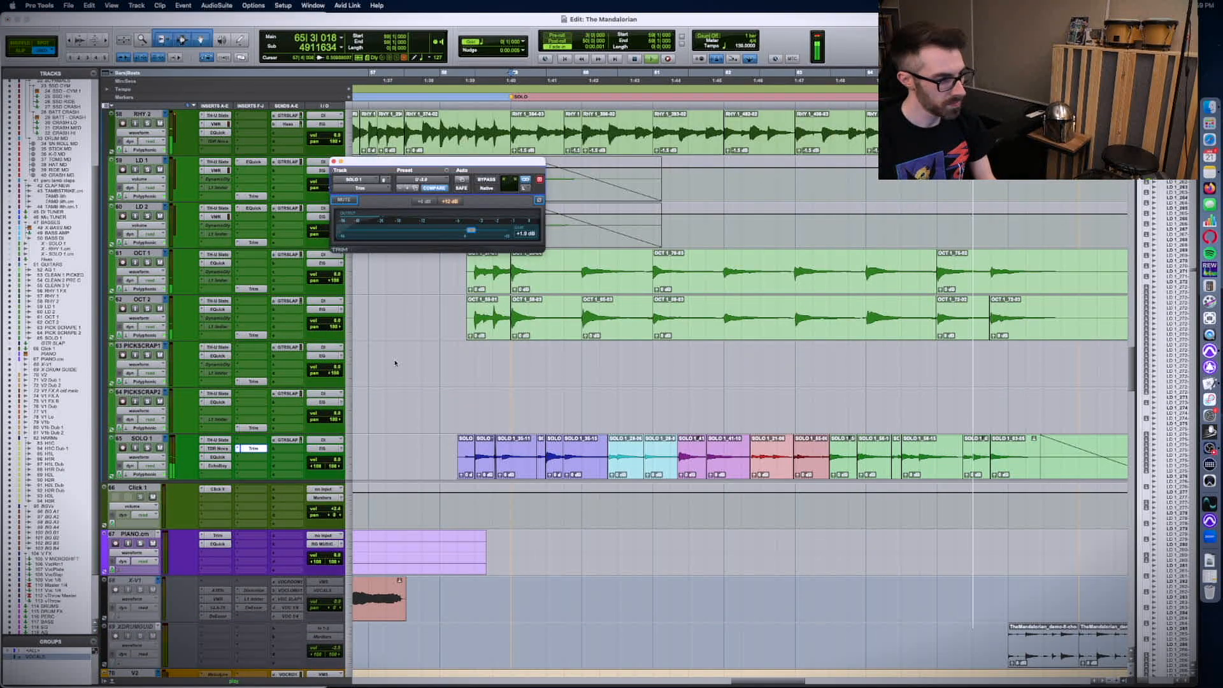
key(space)
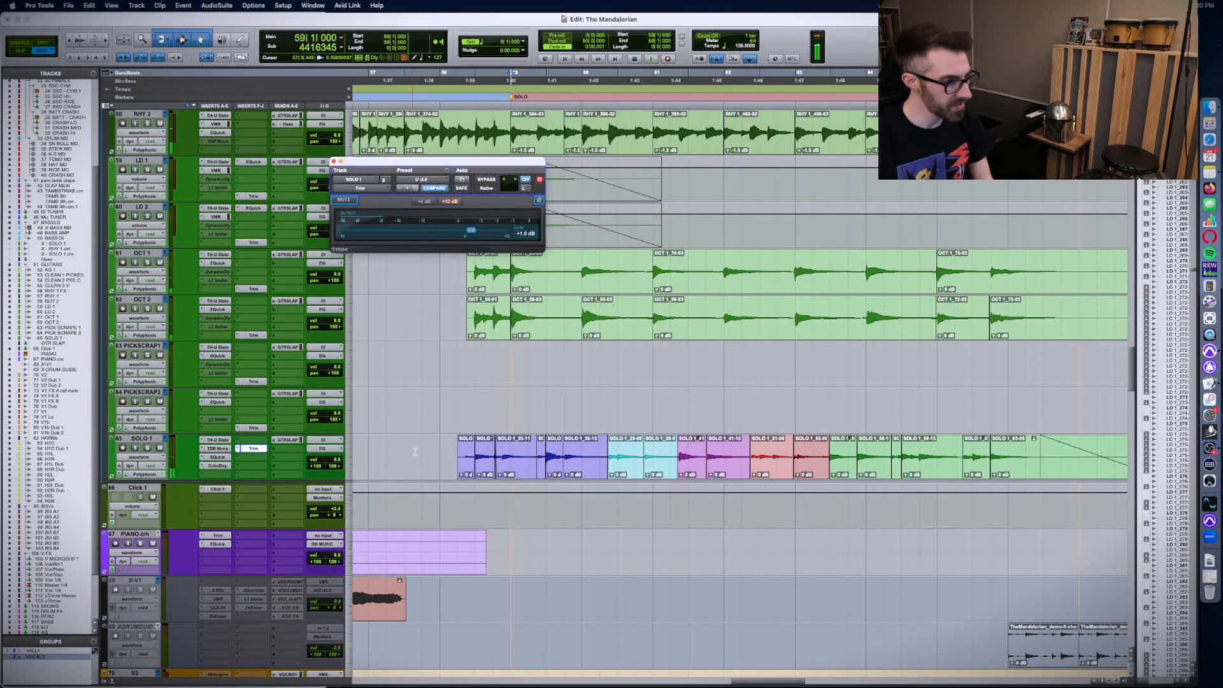
click(216, 465)
key(space)
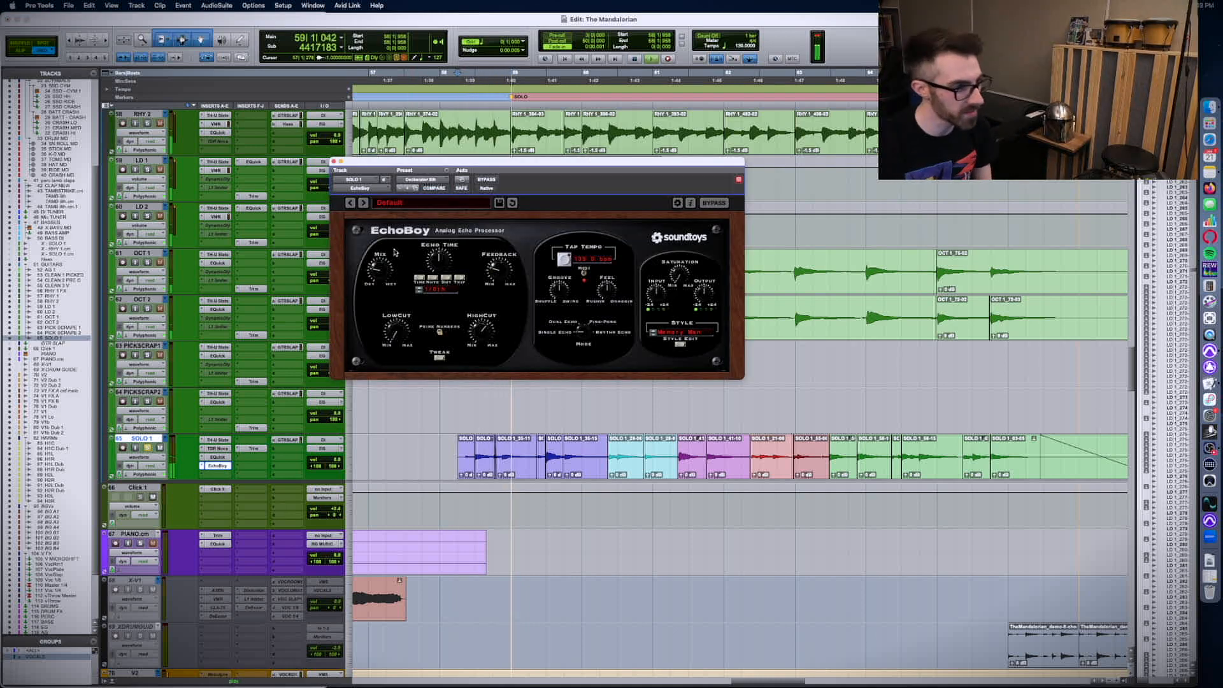
mouse_move(382, 270)
mouse_down()
mouse_move(388, 233)
mouse_move(385, 246)
mouse_up()
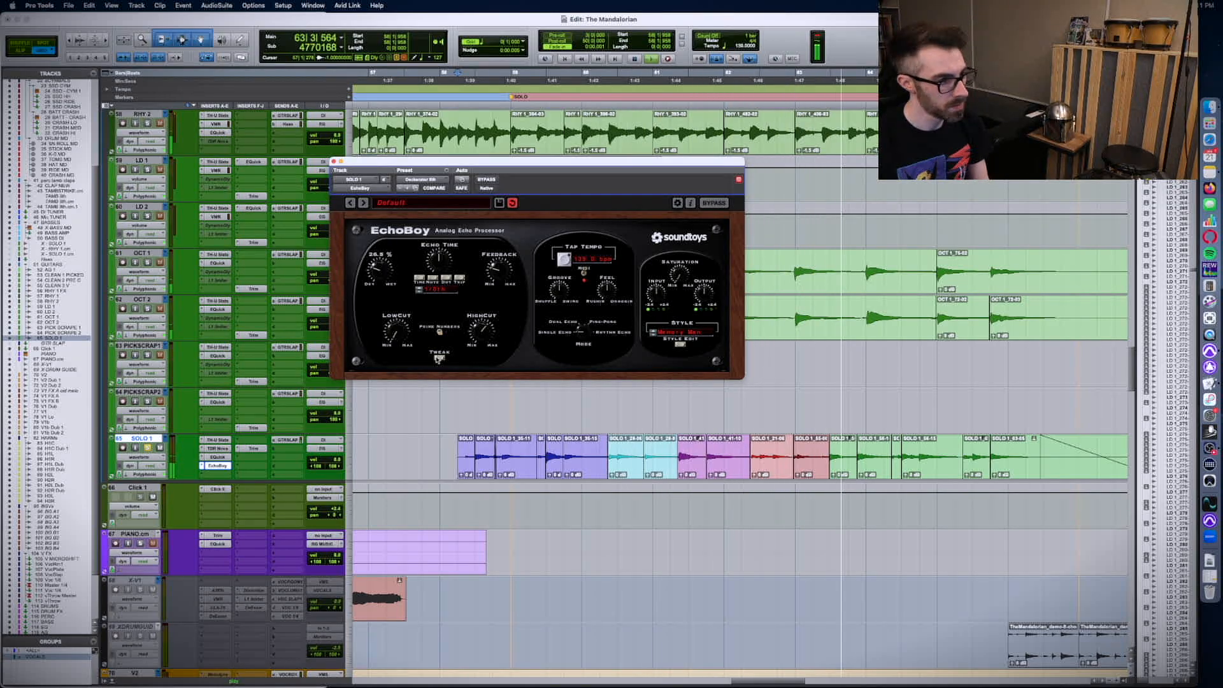
click(439, 359)
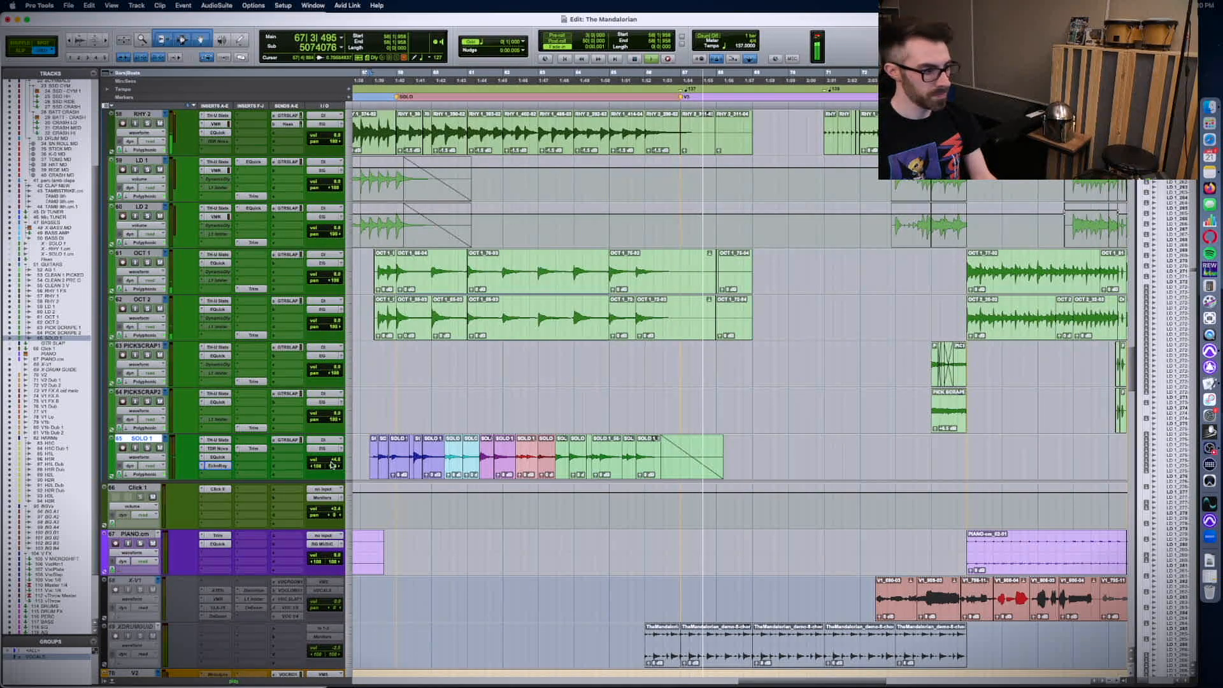
- Play the V1 FX B vocal from just before V3 and check its second DeEsser
key(r)
scroll(643, 462, down, 10)
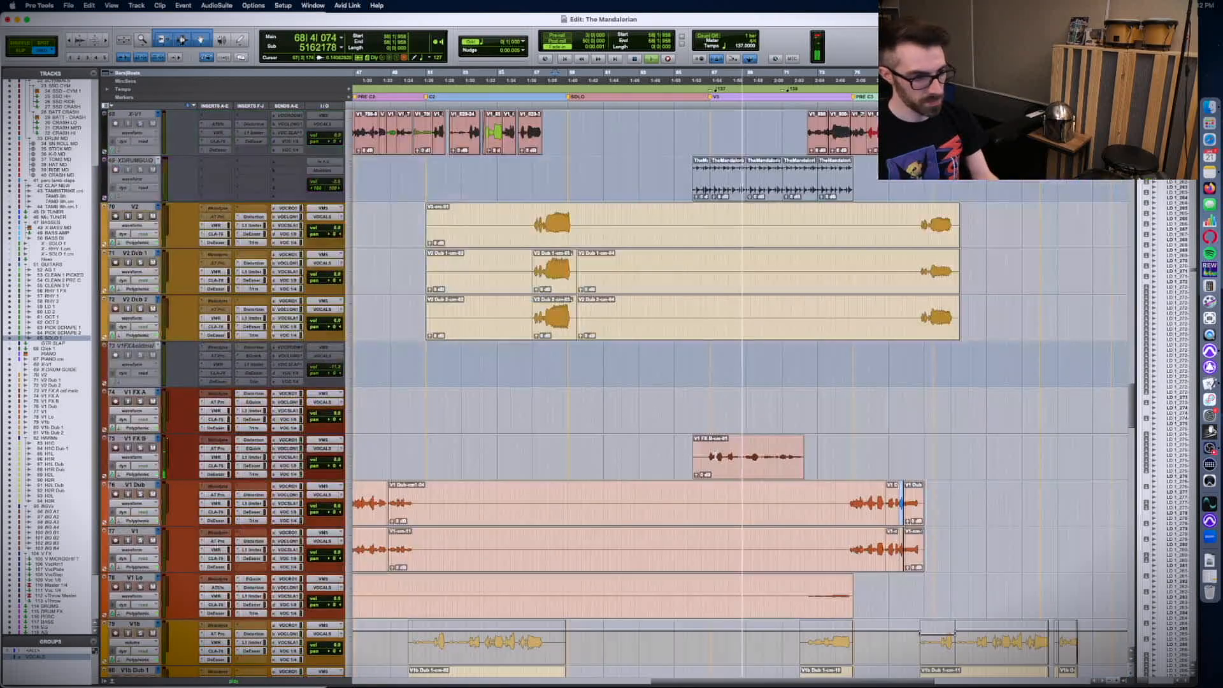
scroll(642, 462, right, 1)
click(651, 449)
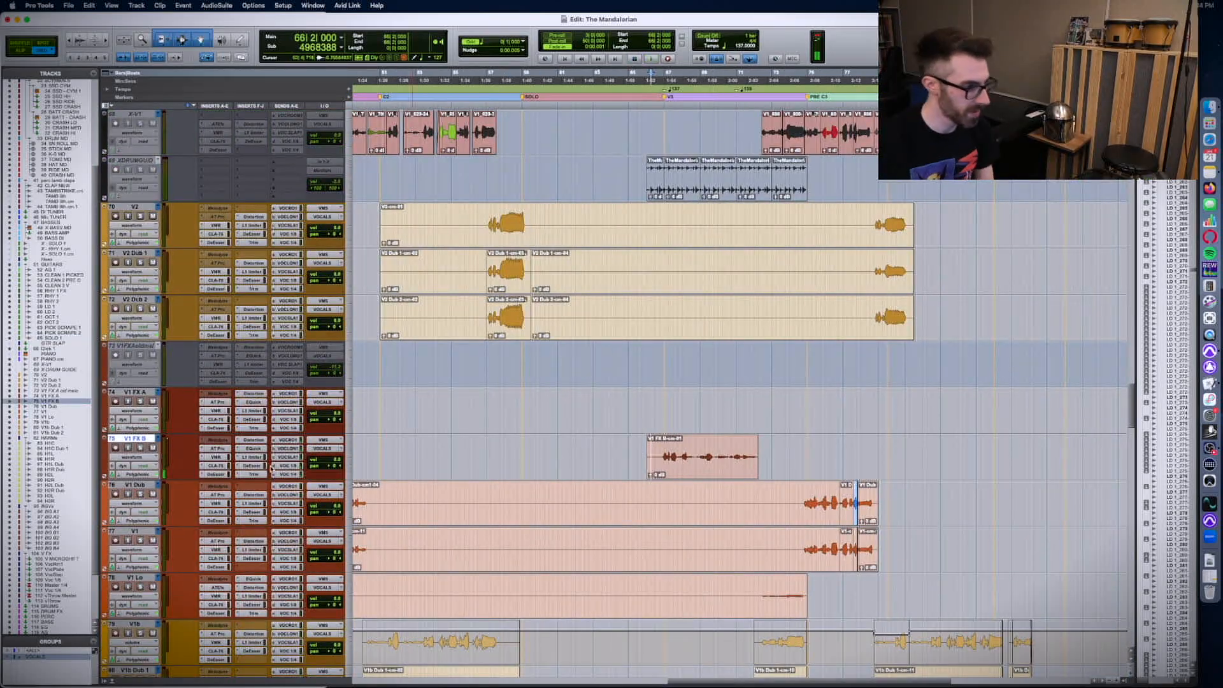
click(252, 466)
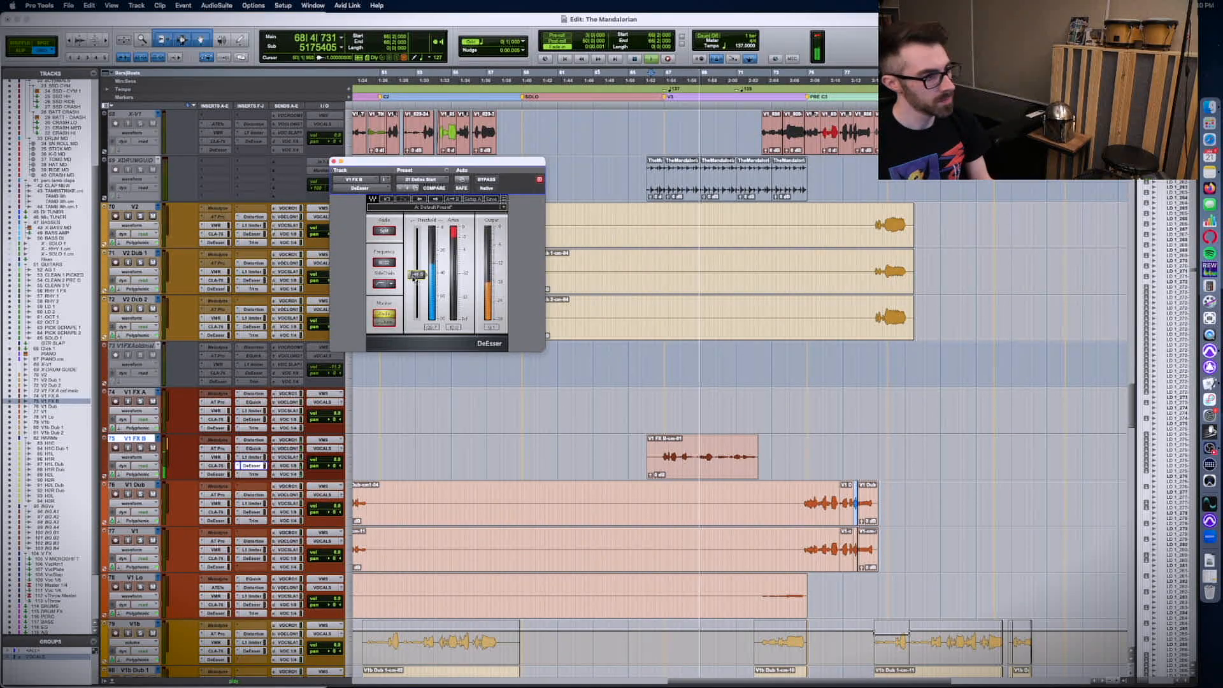
key(super+w)
- Select the V1 FX B clip, display the track's volume automation, and switch its sends to pre-fader
scroll(557, 398, right, 2)
scroll(553, 401, right, 4)
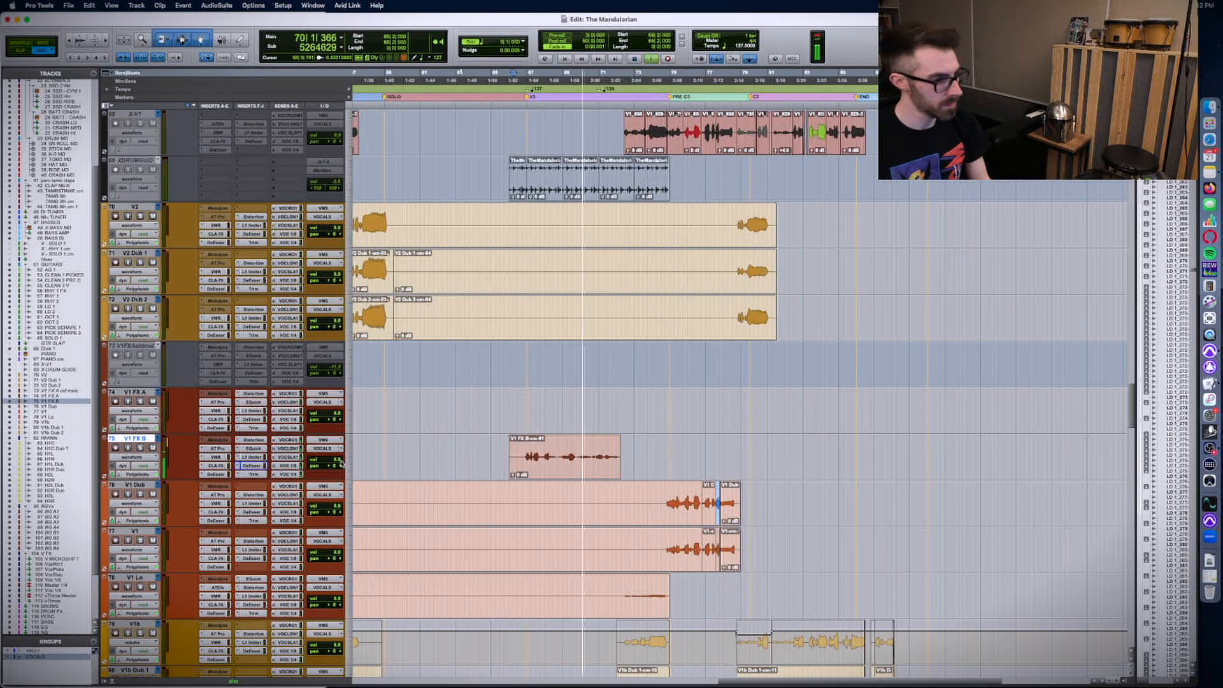
click(537, 458)
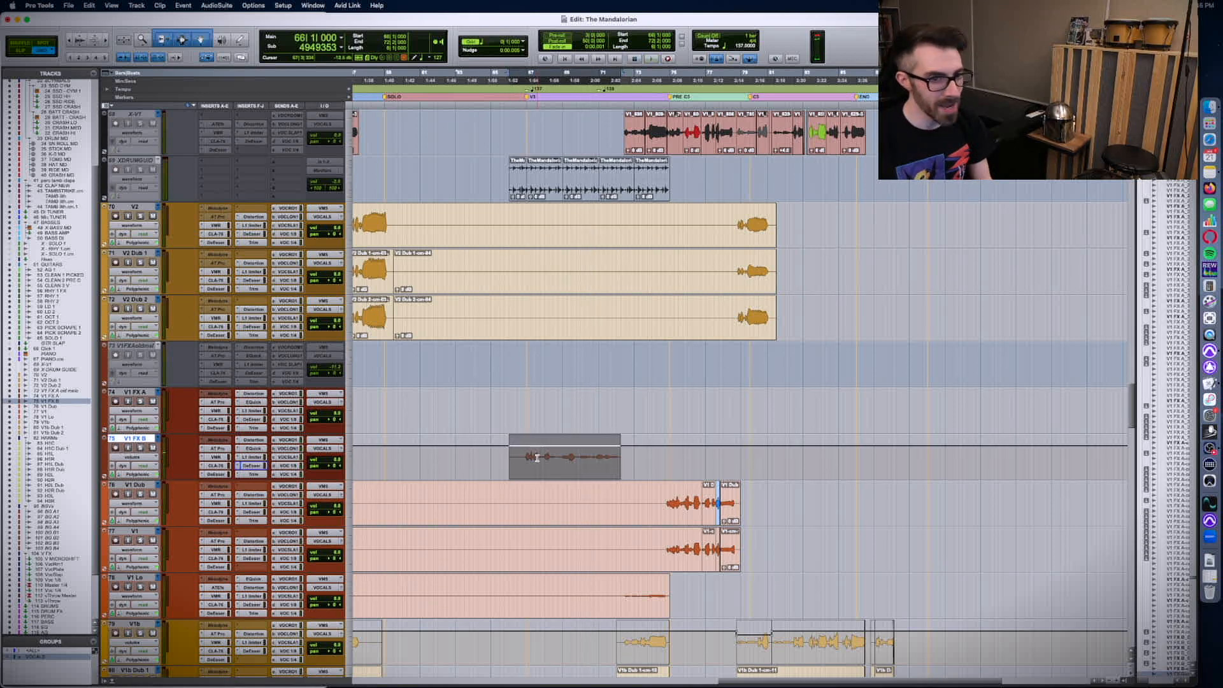
click(275, 440)
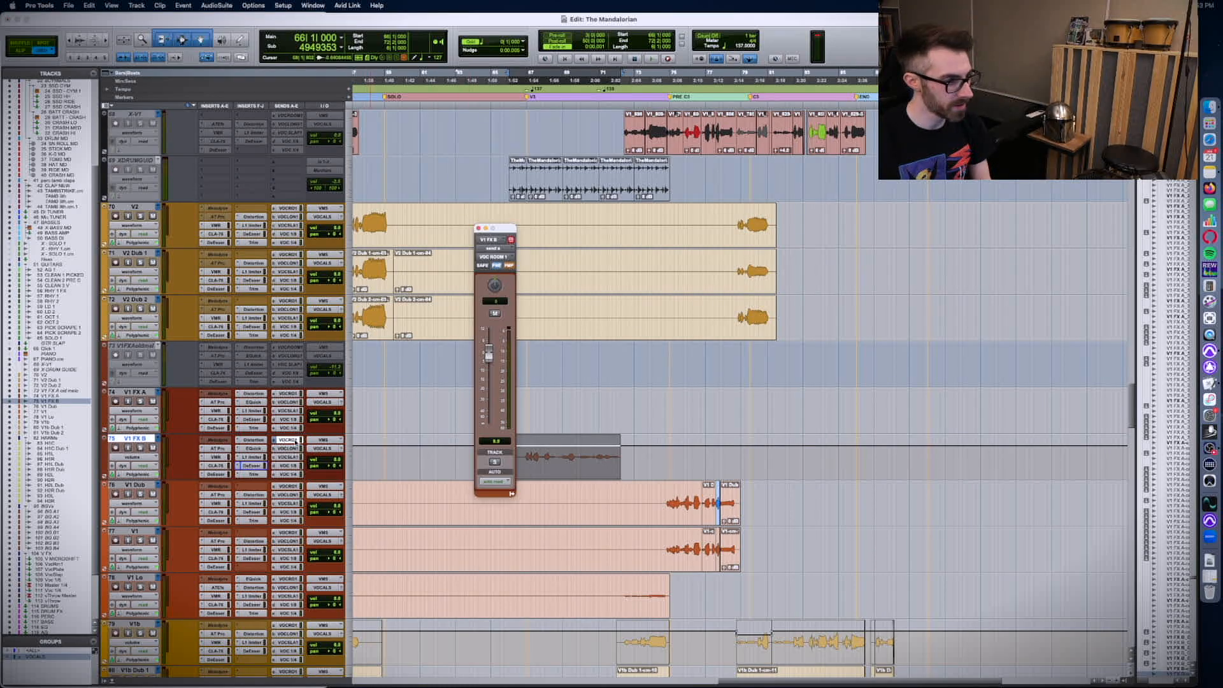
key(super+equal)
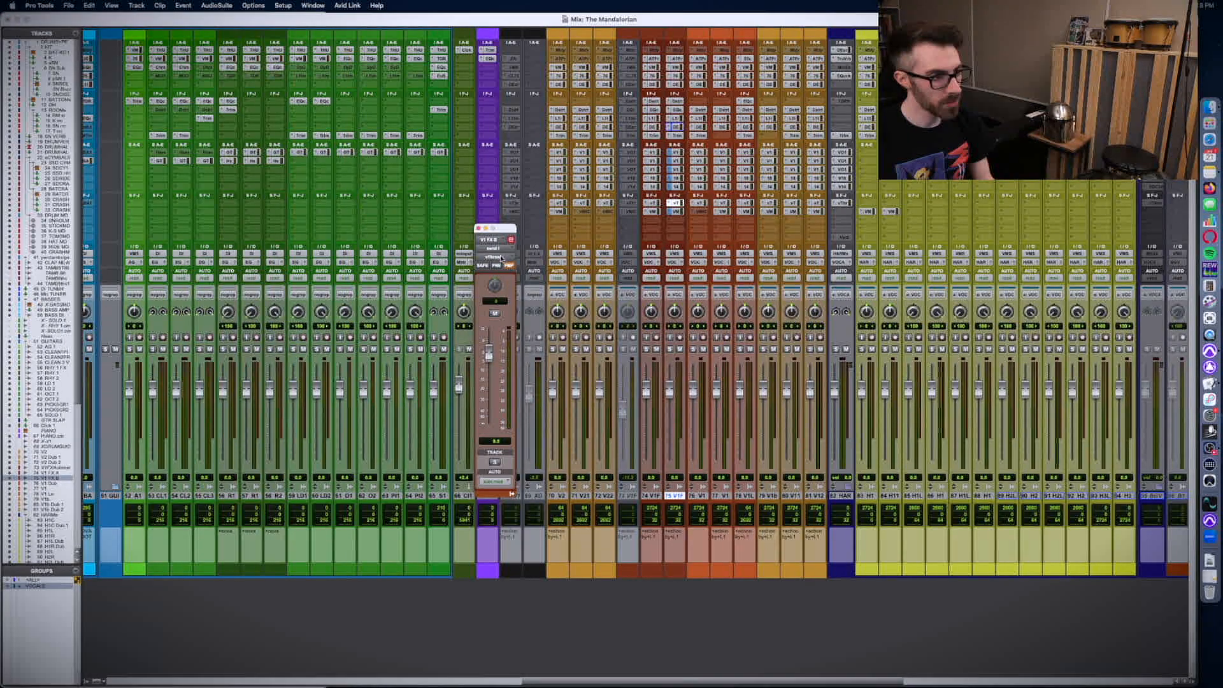
key(super+equal)
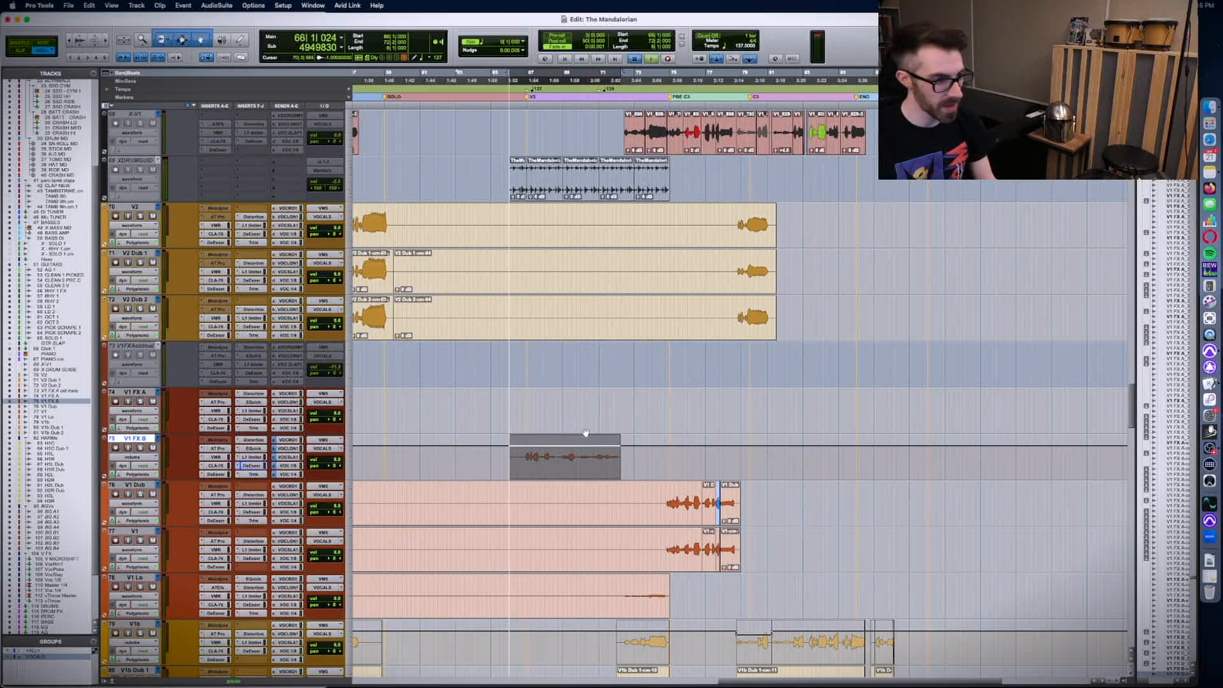
- Pull the V1 FX B clip's volume automation fully down, raise it during V3 playback and settle it slightly below 0 dB
drag(581, 439, 565, 568)
key(t)
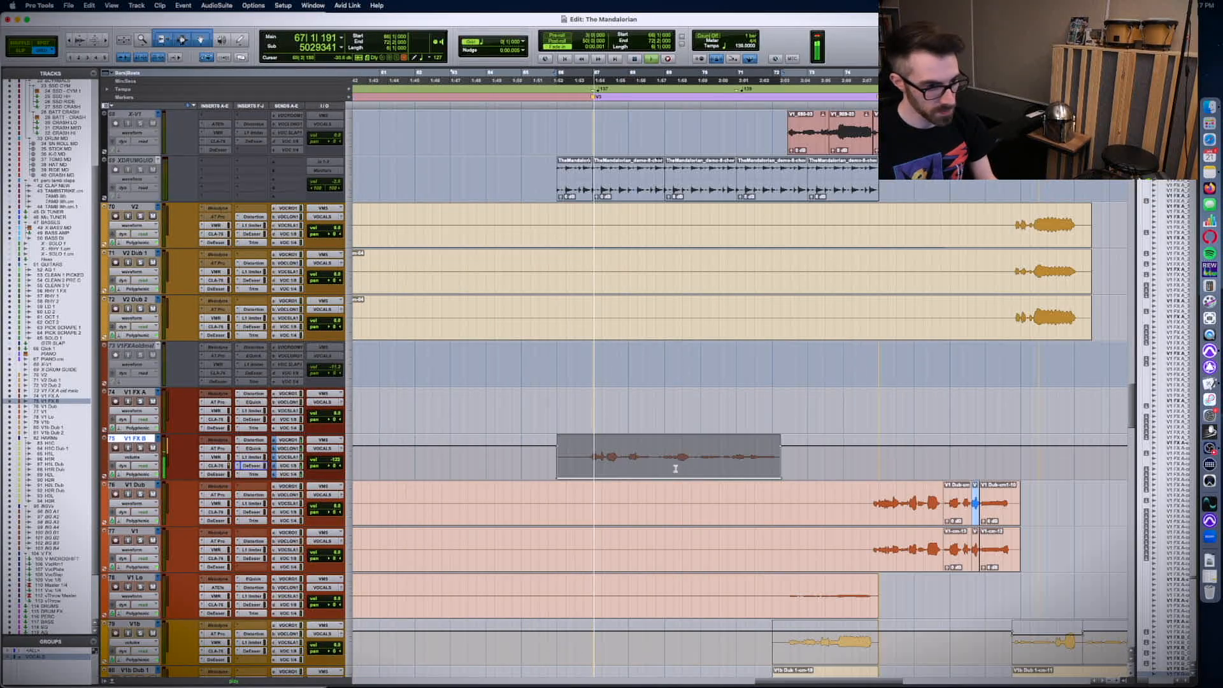
drag(665, 441, 671, 376)
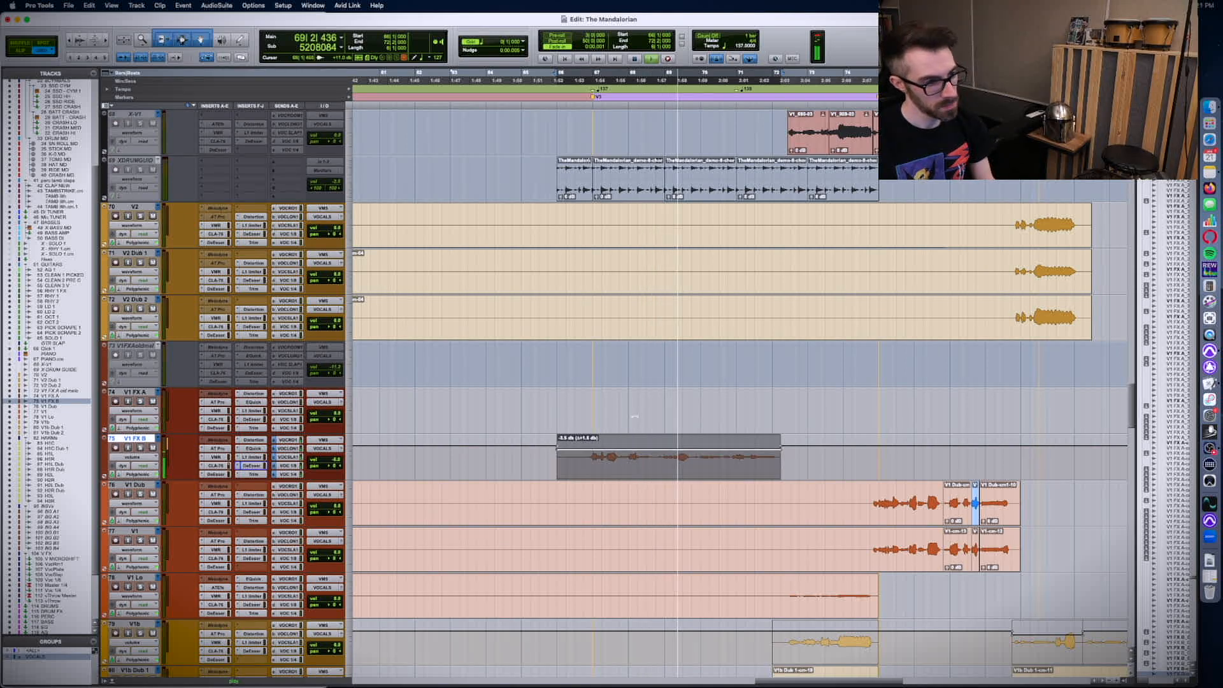
drag(630, 439, 629, 443)
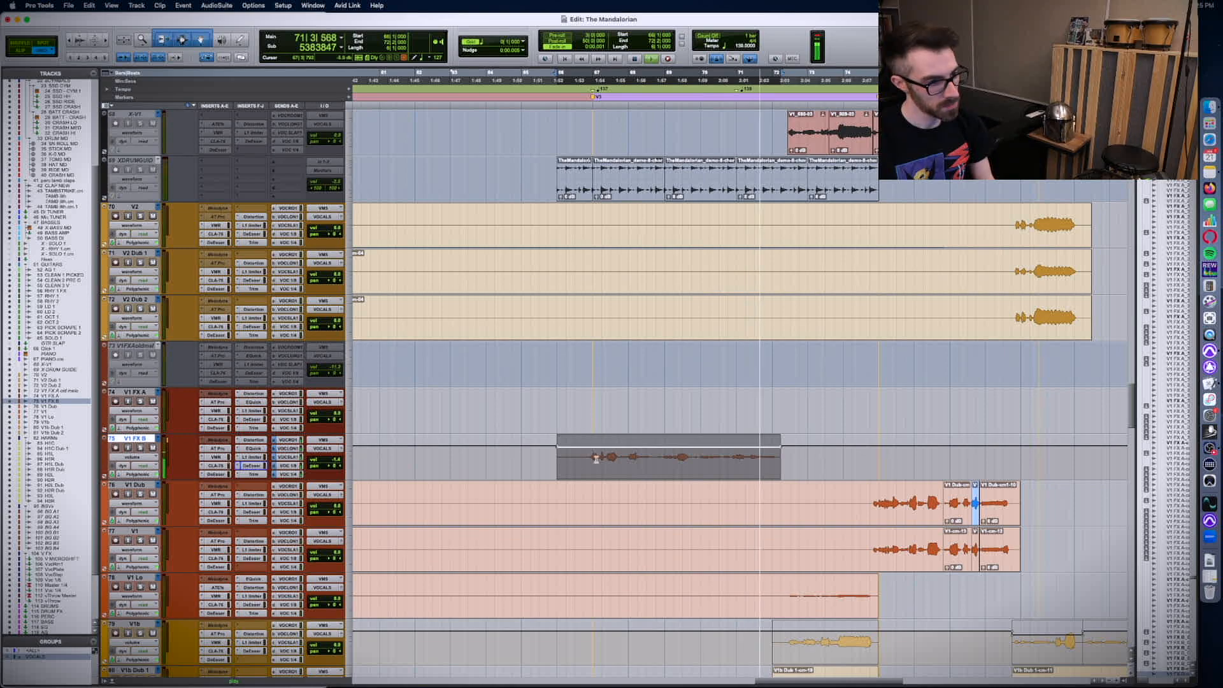
- Replay V3 from just before the V1 FX B clip to check its volume automation in the mix
key(space)
click(564, 465)
key(r)
key(r)
key(r)
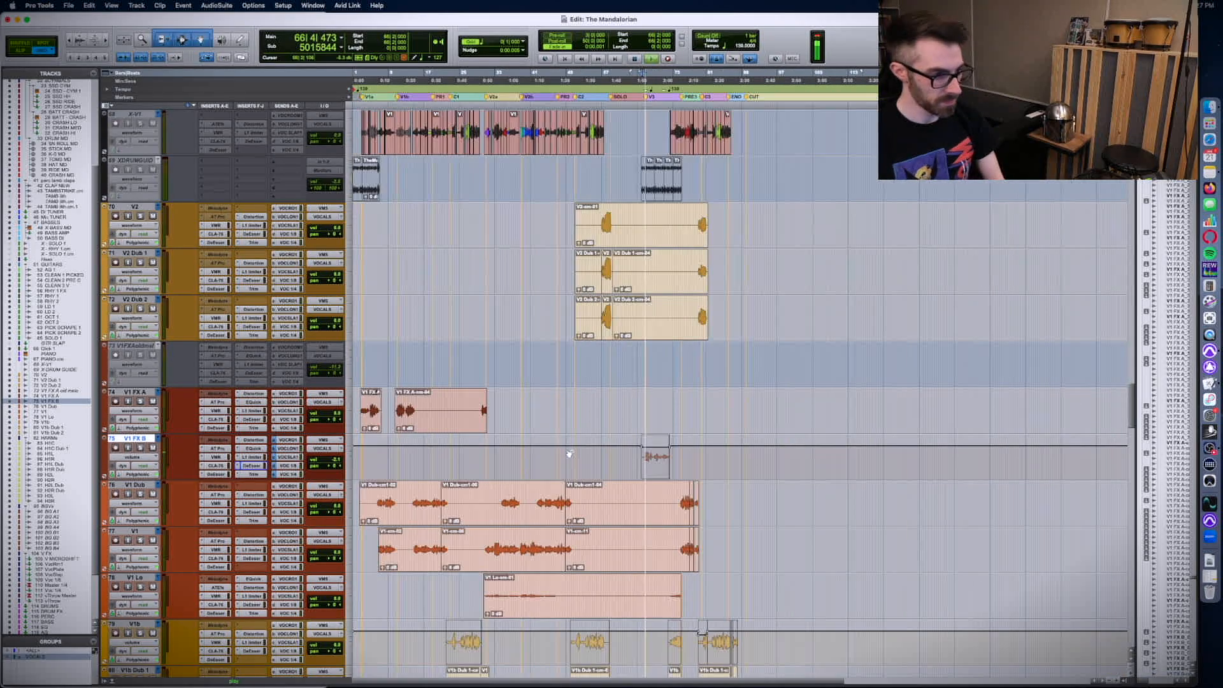
key(t)
key(t)
key(t)
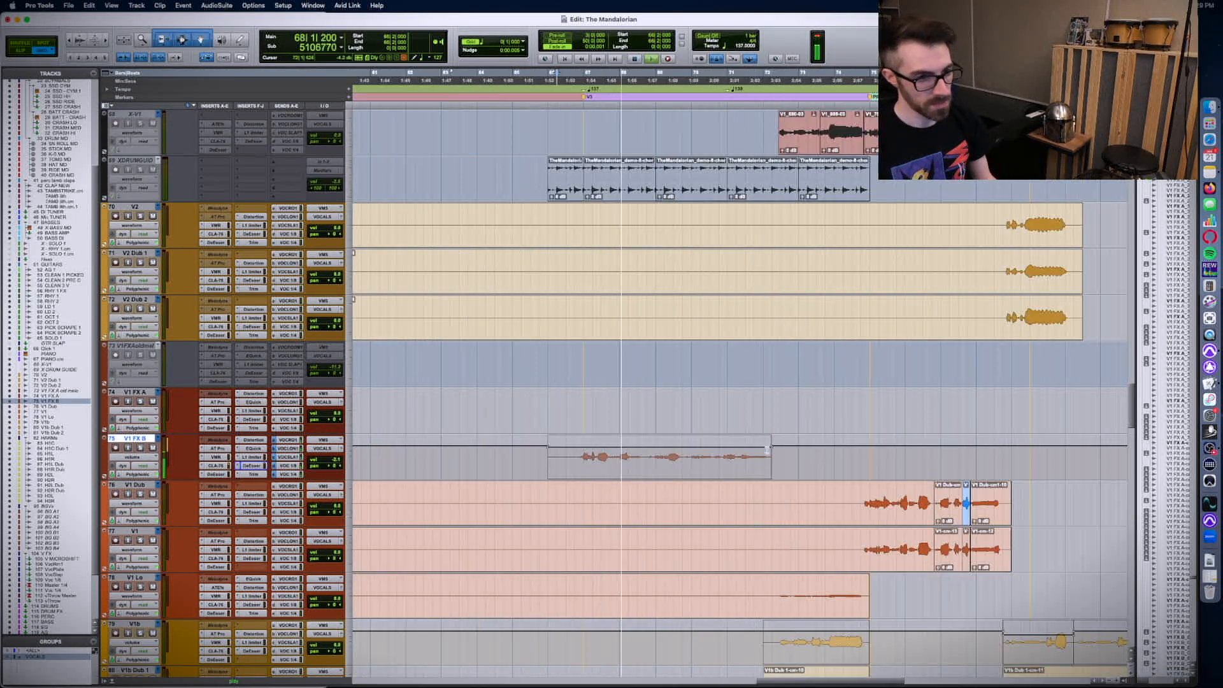
- Reduce the high boost around 7 kHz in LD 1's EQuick and play the guitars going into C3
scroll(569, 454, down, 5)
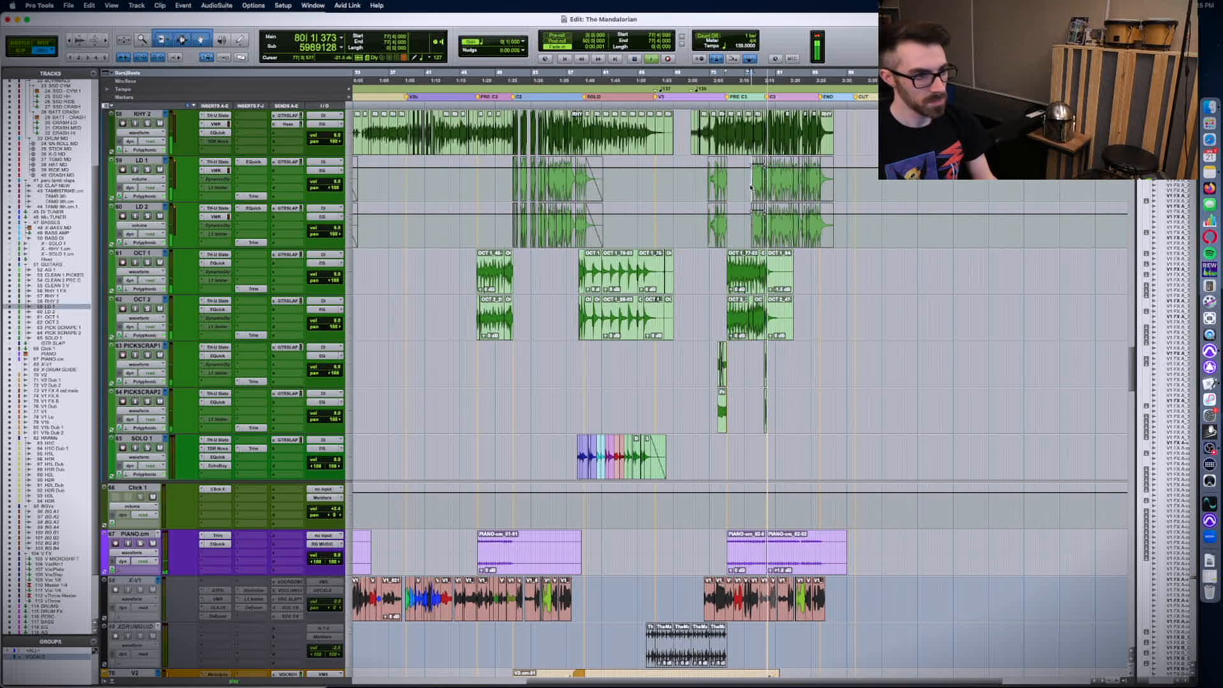
key(t)
key(t)
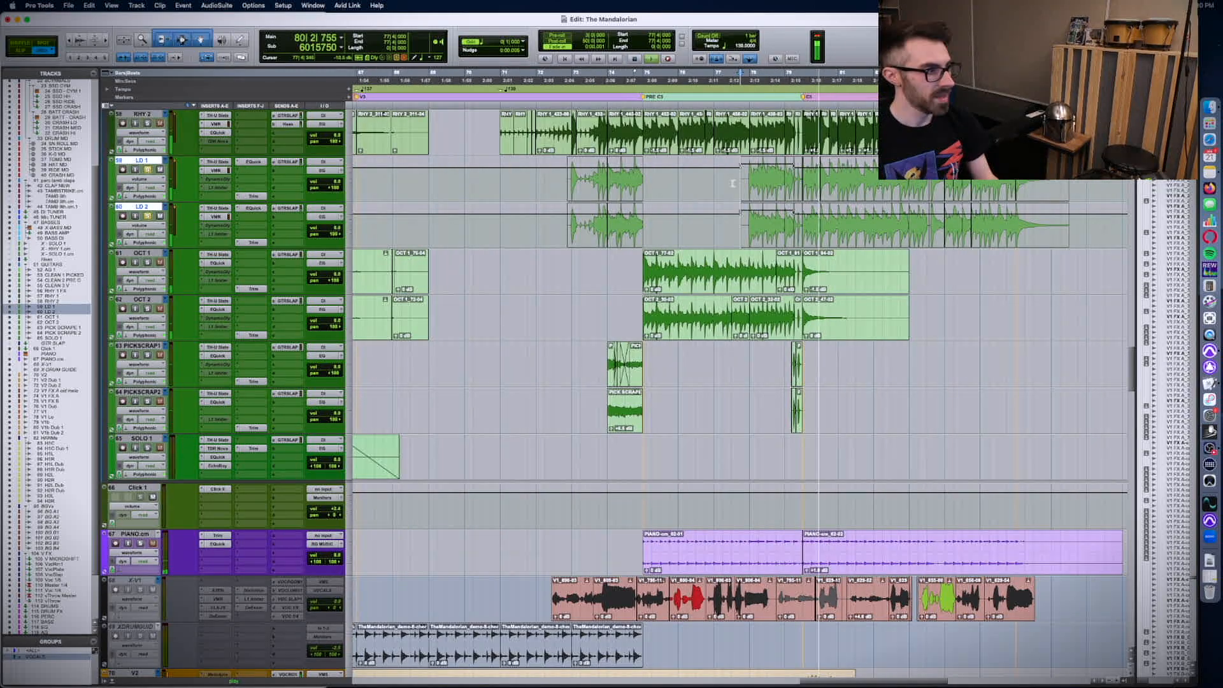
key(space)
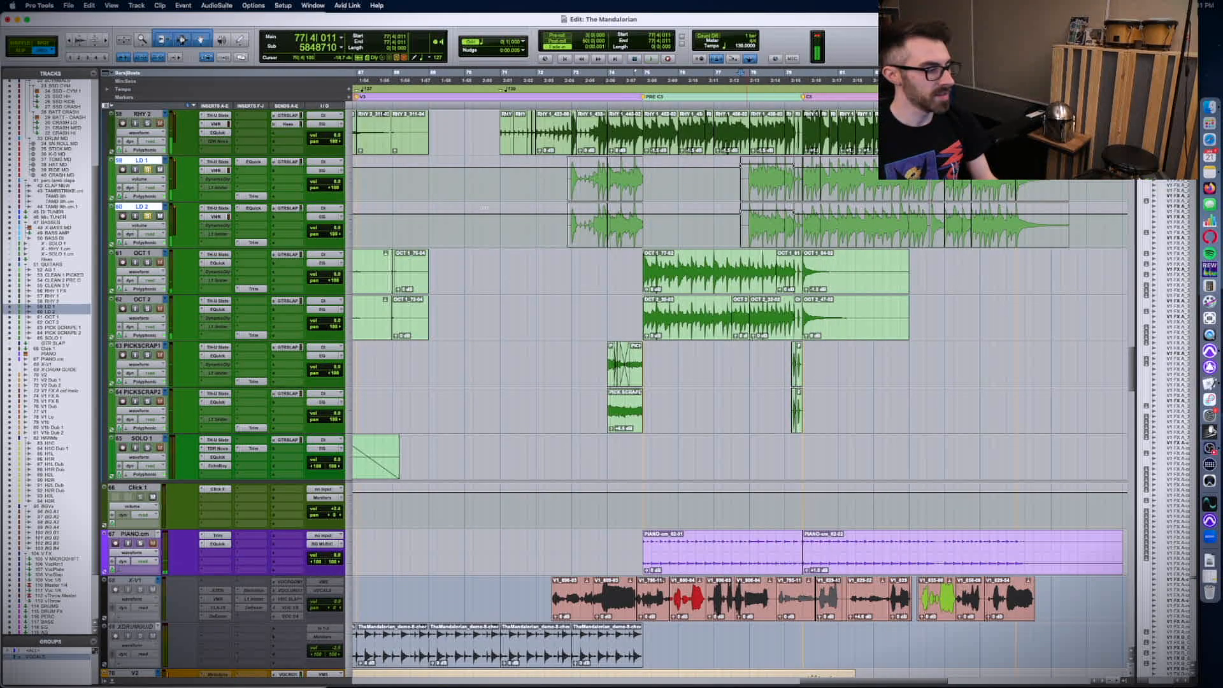
click(254, 162)
key(space)
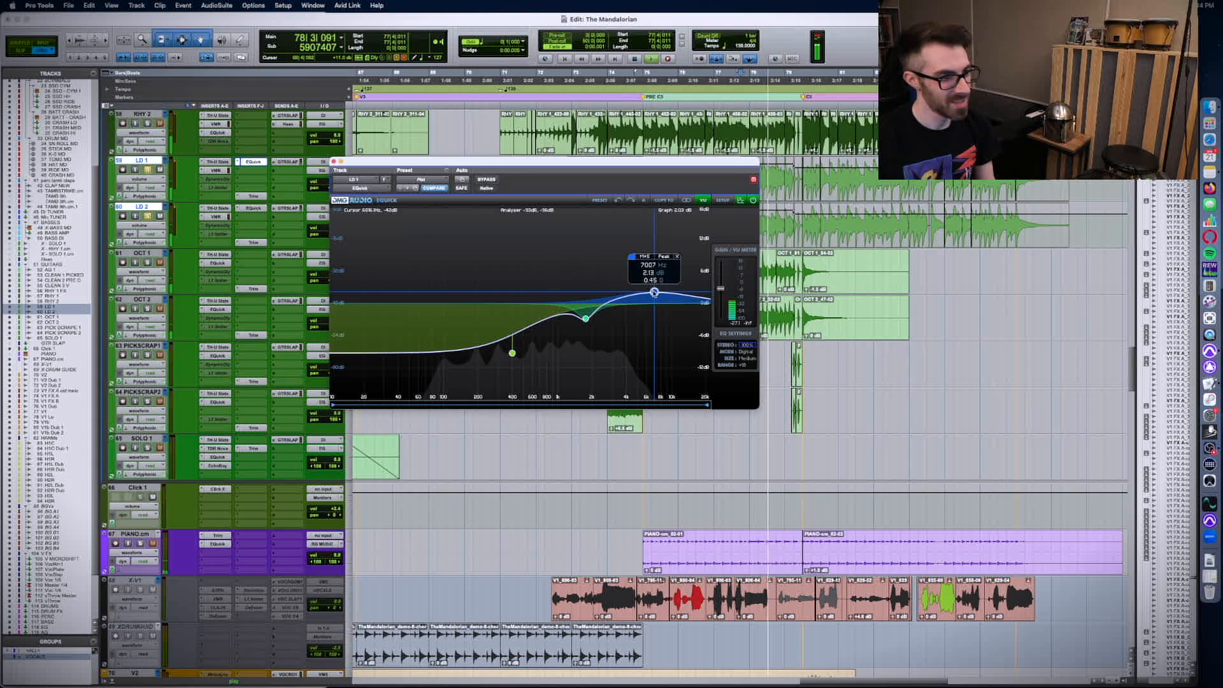
drag(654, 292, 653, 300)
click(674, 311)
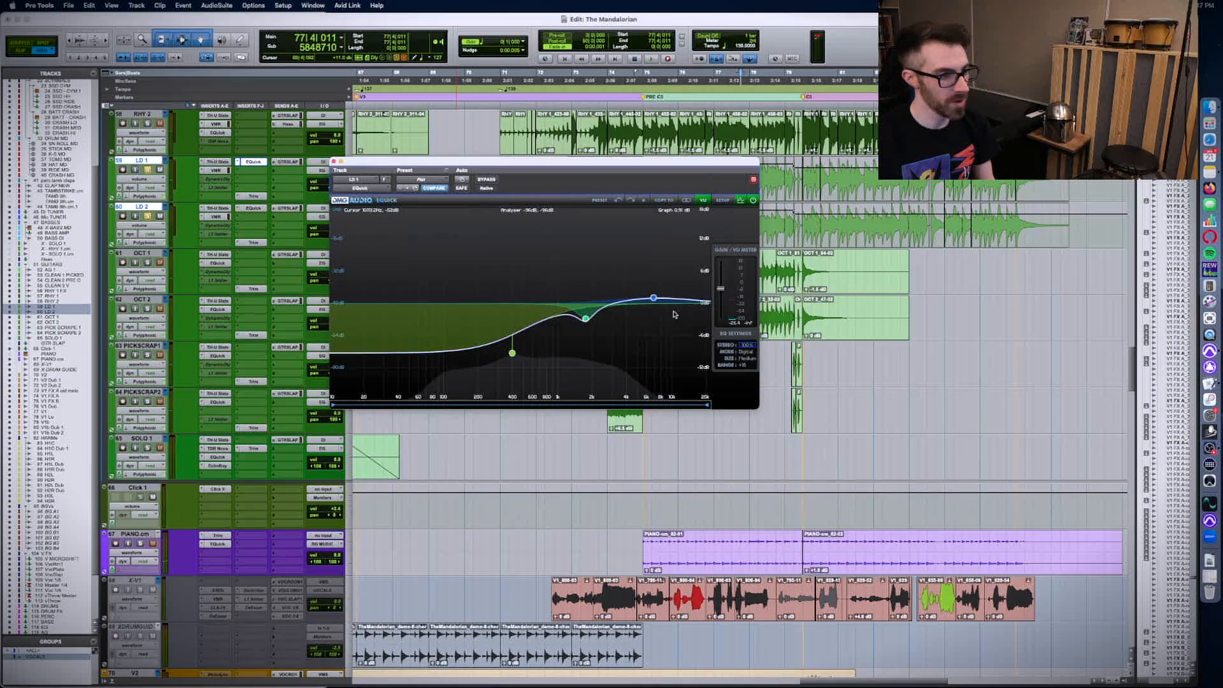
key(space)
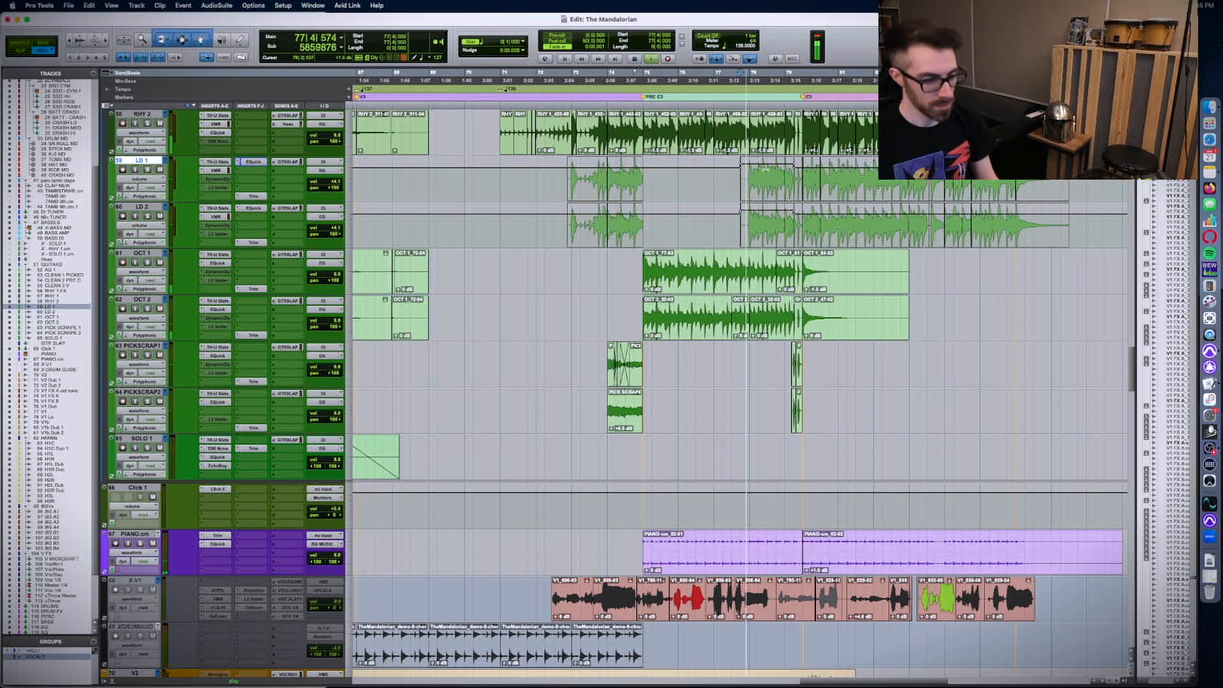
- Look over the submix, harmony and guitar tracks during playback into C3, and check LD 1's Trim plug-in
scroll(766, 169, down, 20)
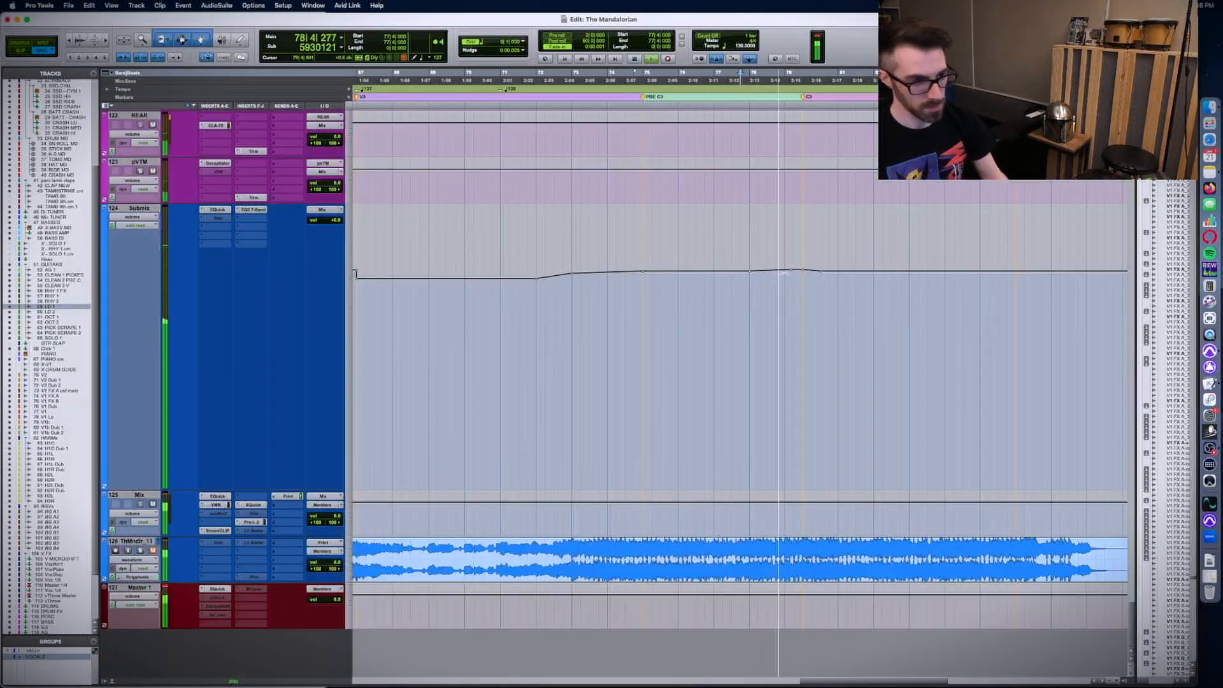
scroll(786, 269, up, 8)
scroll(786, 269, up, 20)
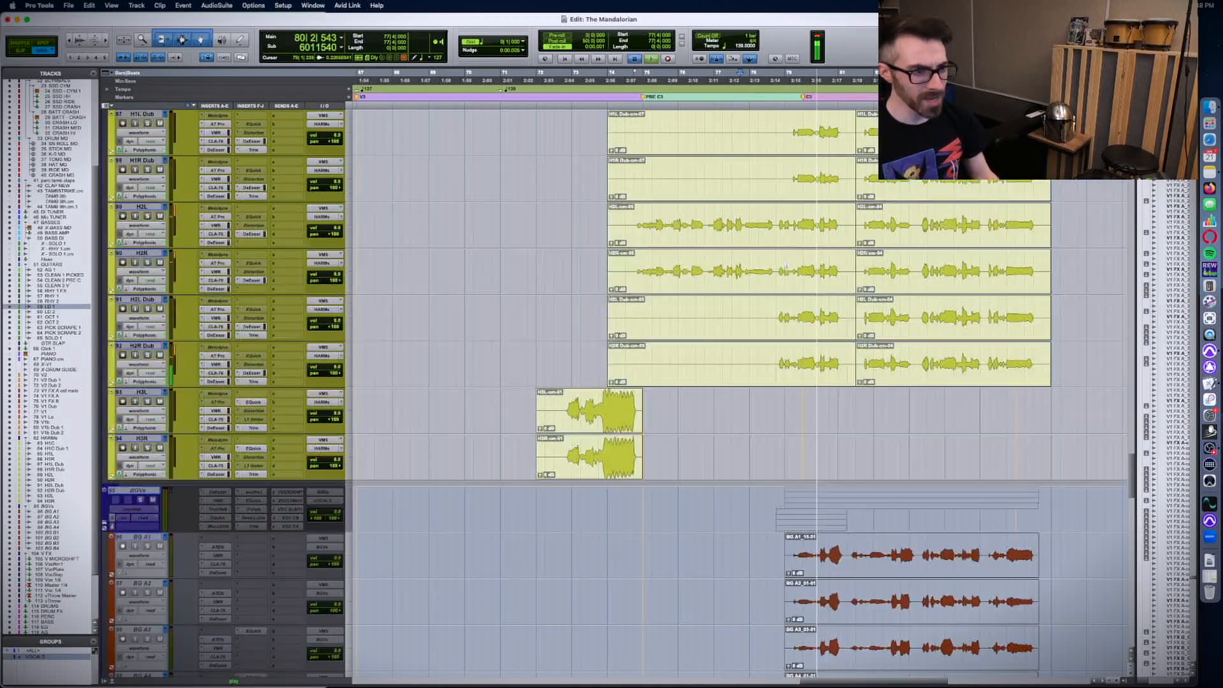
key(space)
scroll(644, 280, up, 15)
key(space)
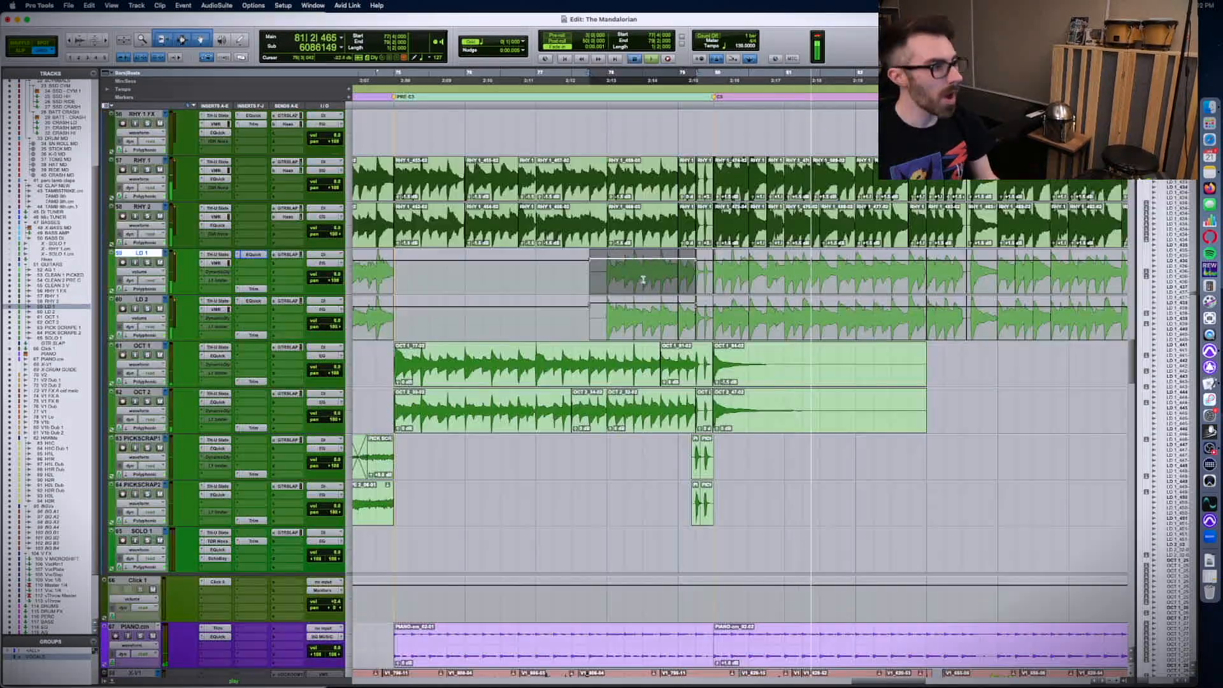
click(244, 289)
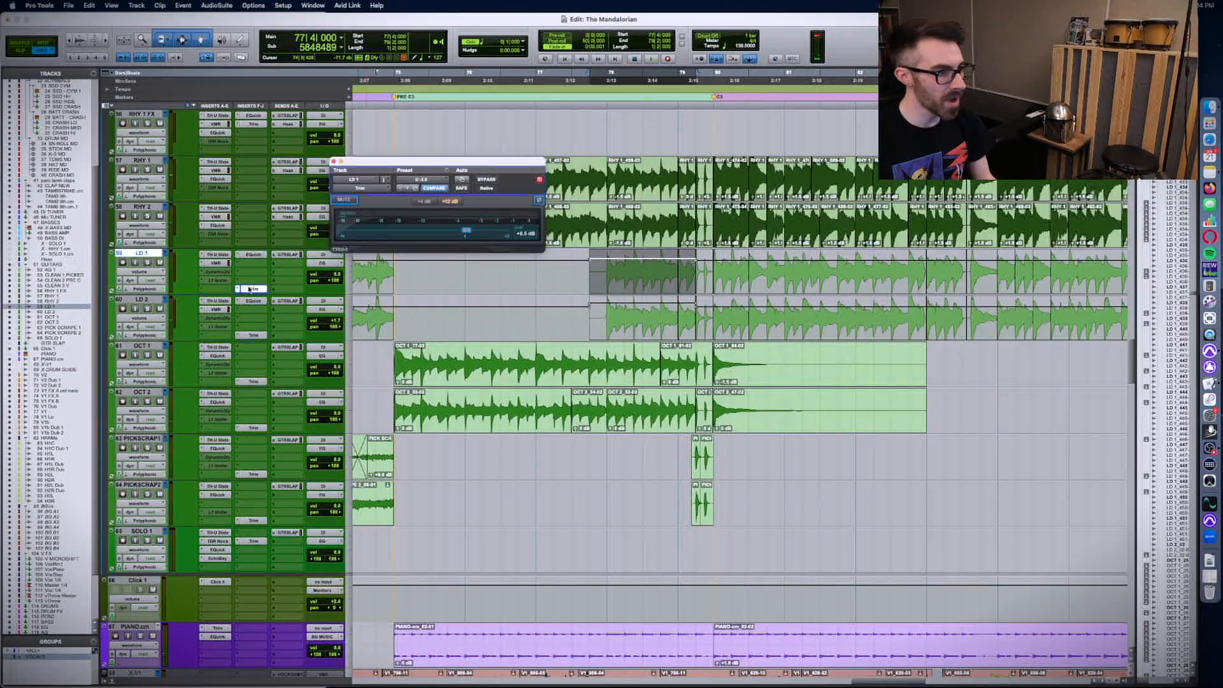
click(248, 289)
- Delete the LD 1 and LD 2 volume automation around the lead-in to C3 and play back the lead guitars
drag(574, 270, 748, 316)
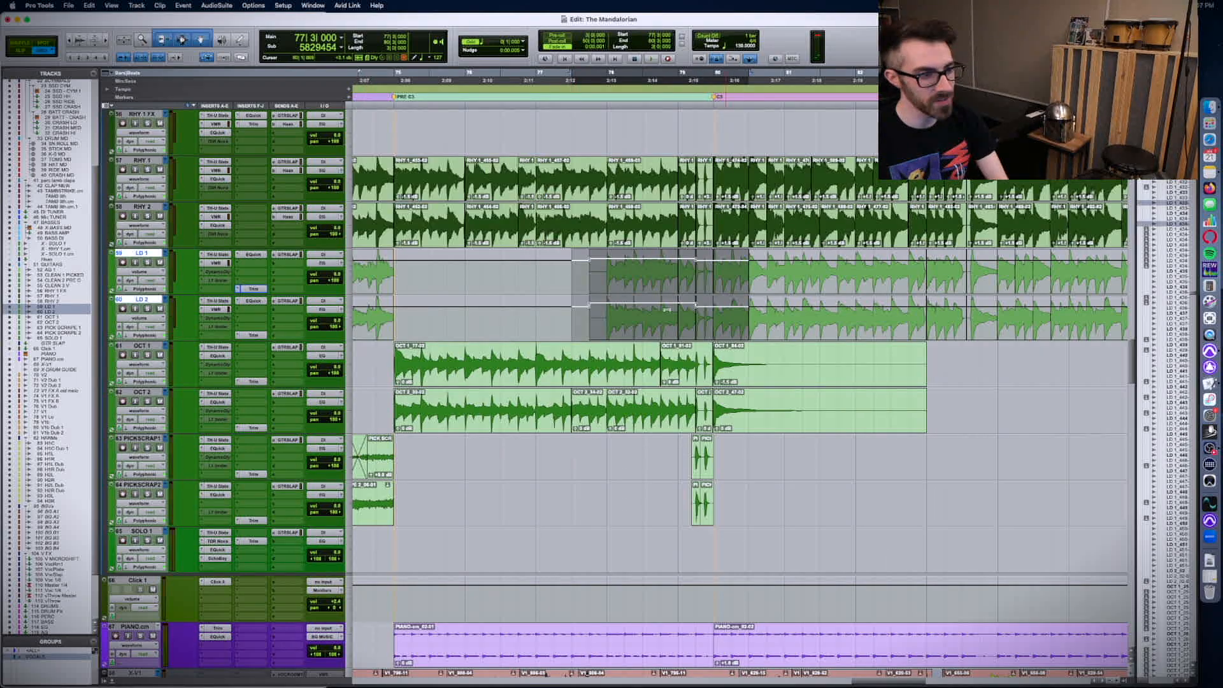
key(BackSpace)
key(space)
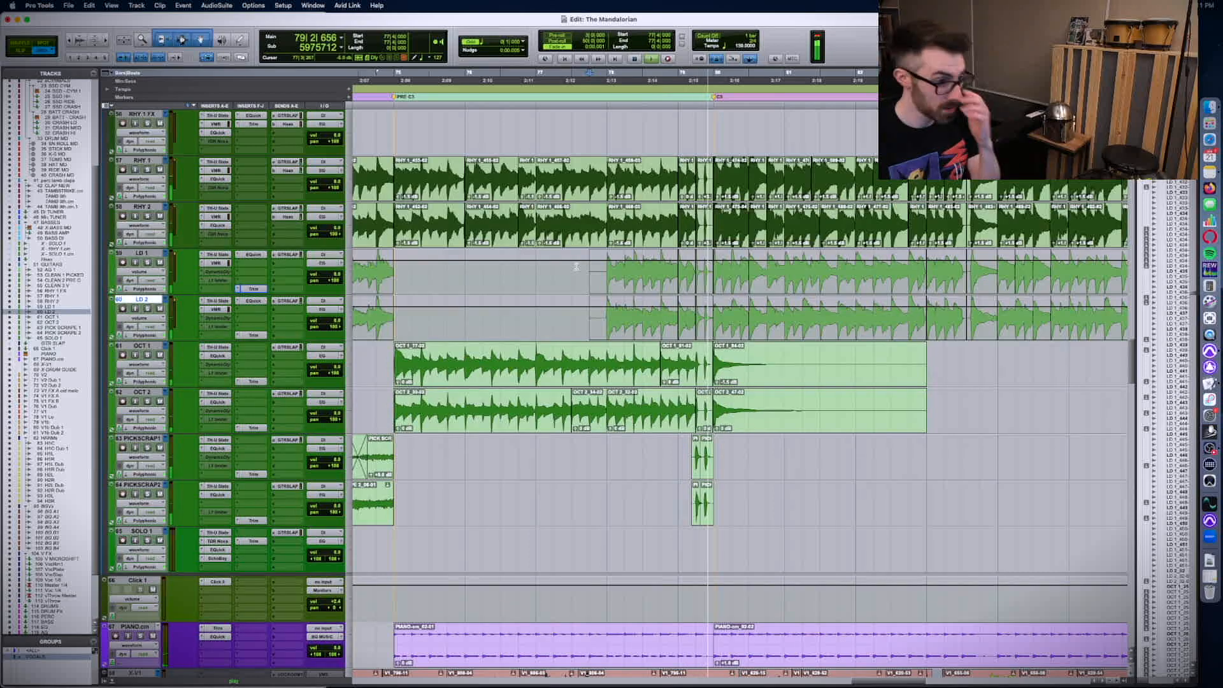
key(r)
key(r)
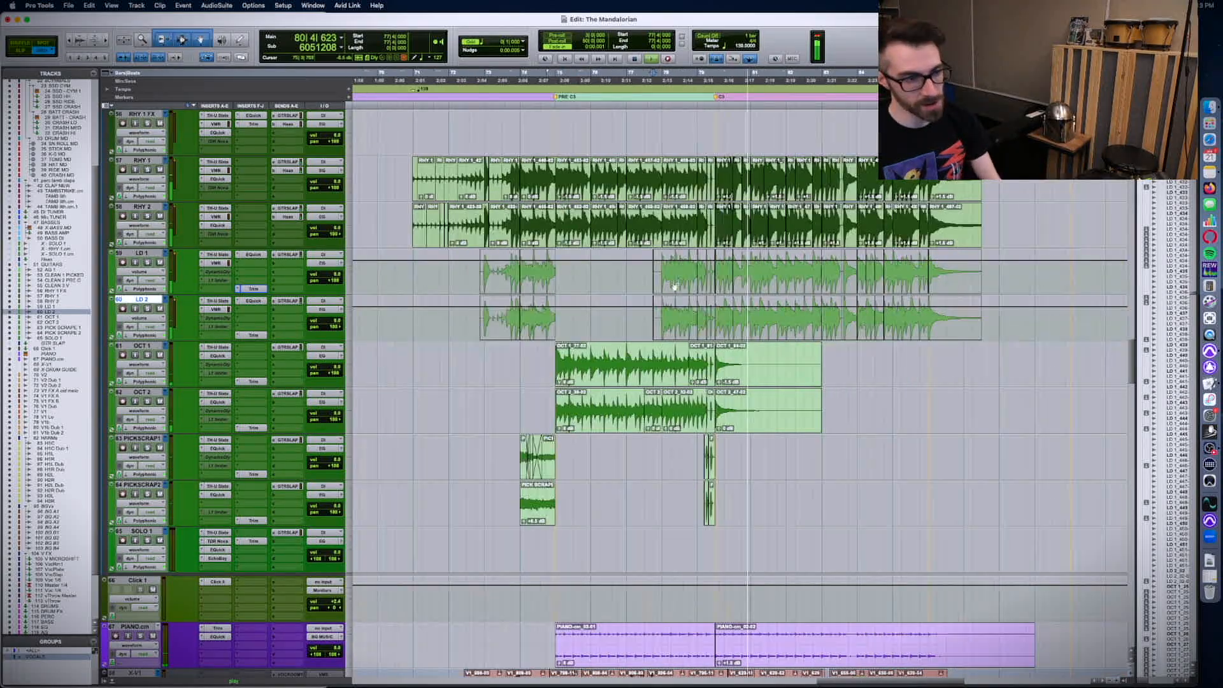
click(604, 275)
key(space)
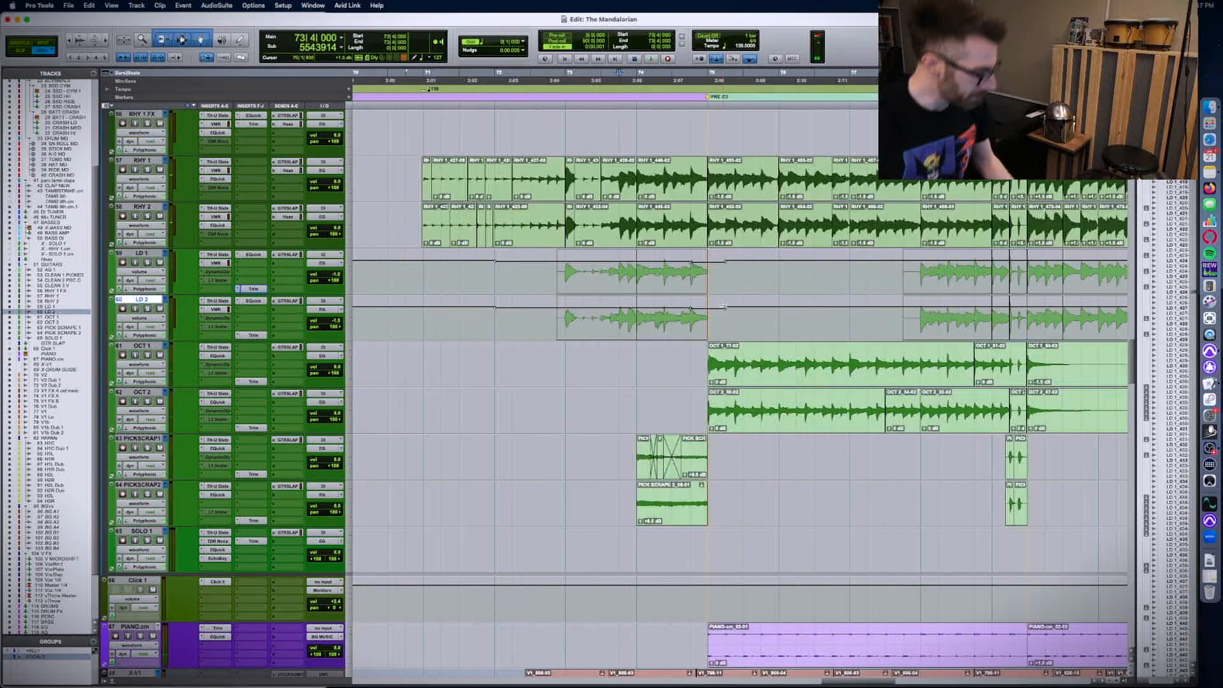
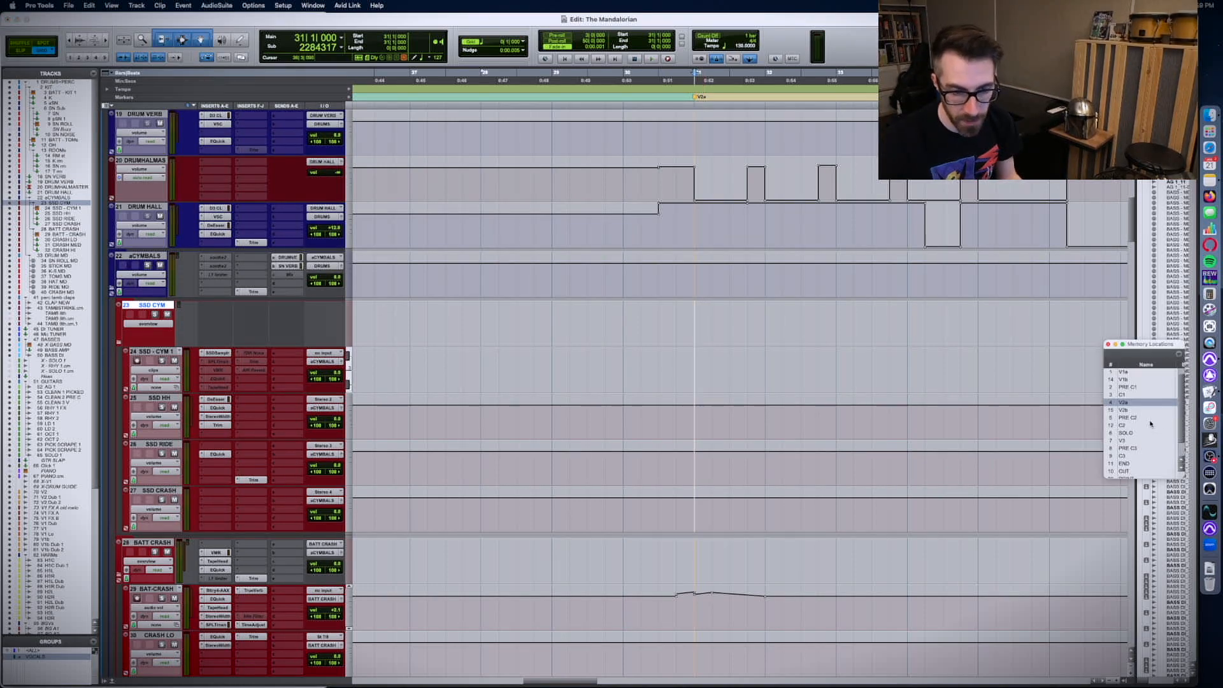
- Jump to C2 and try a 9.27 dB high boost at about 17.9 kHz in the HARMs EQuick during playback
click(1132, 425)
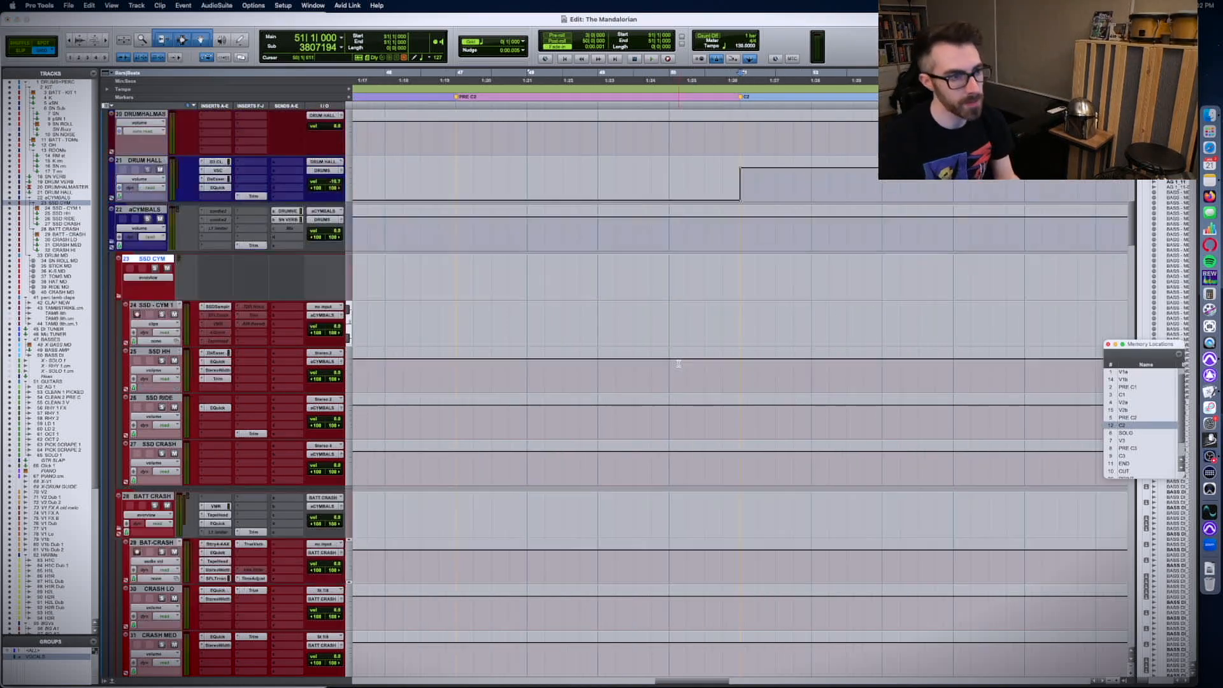
scroll(679, 363, down, 20)
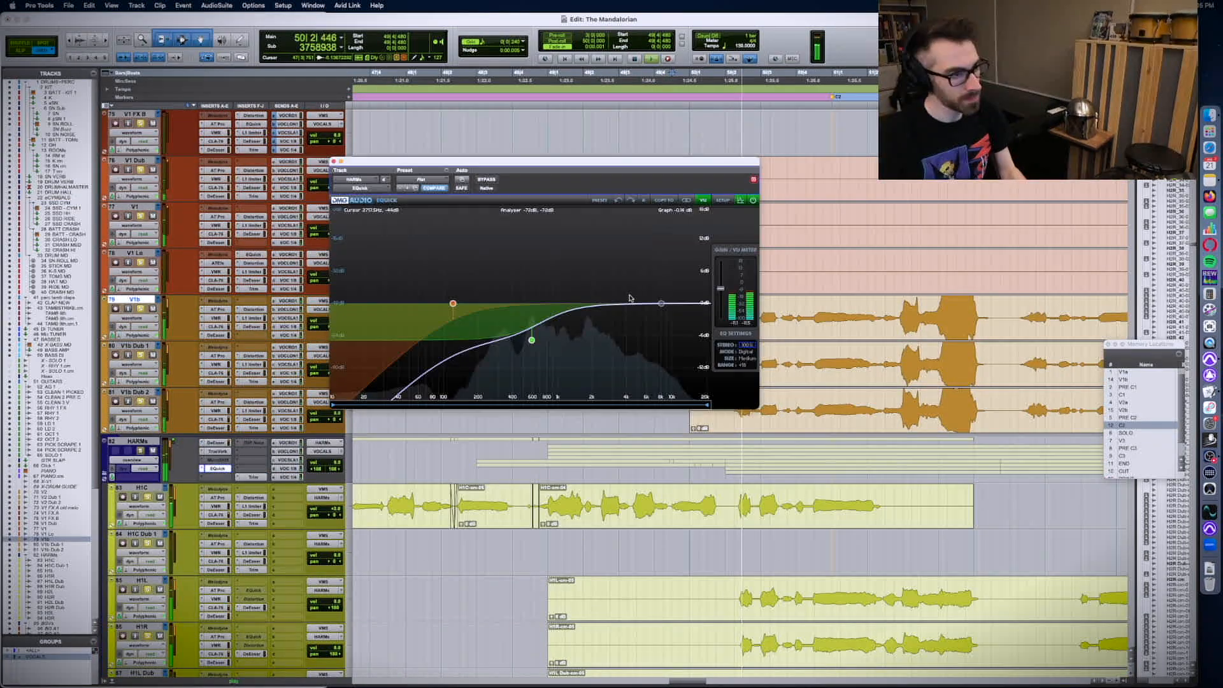
drag(648, 303, 701, 253)
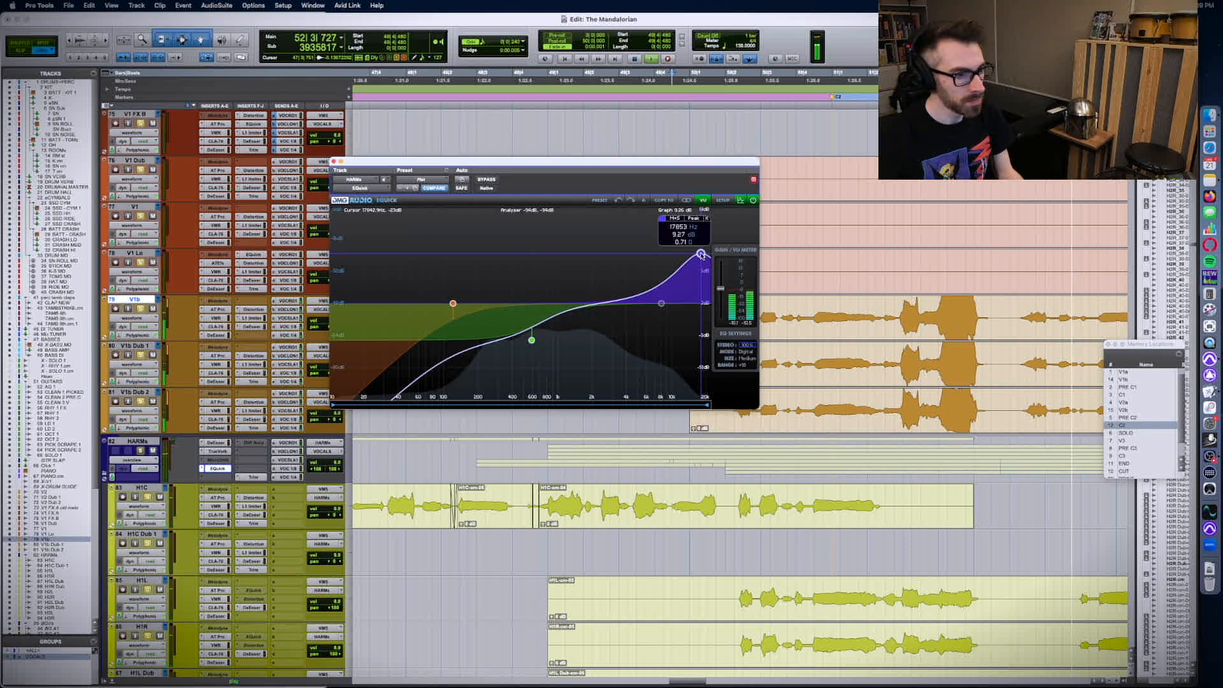
scroll(843, 386, down, 2)
key(r)
scroll(851, 392, right, 2)
key(space)
drag(701, 253, 661, 303)
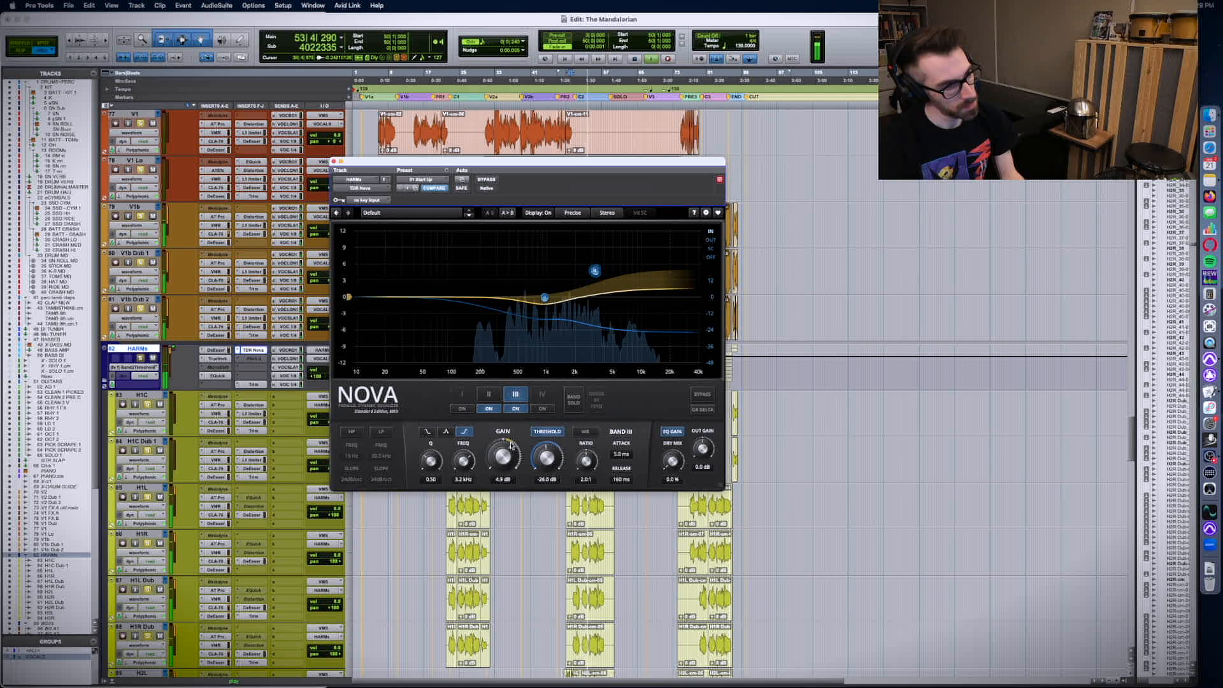
- Compare the HARMs harmonies with TDR Nova bypassed and active while C2 plays
click(488, 180)
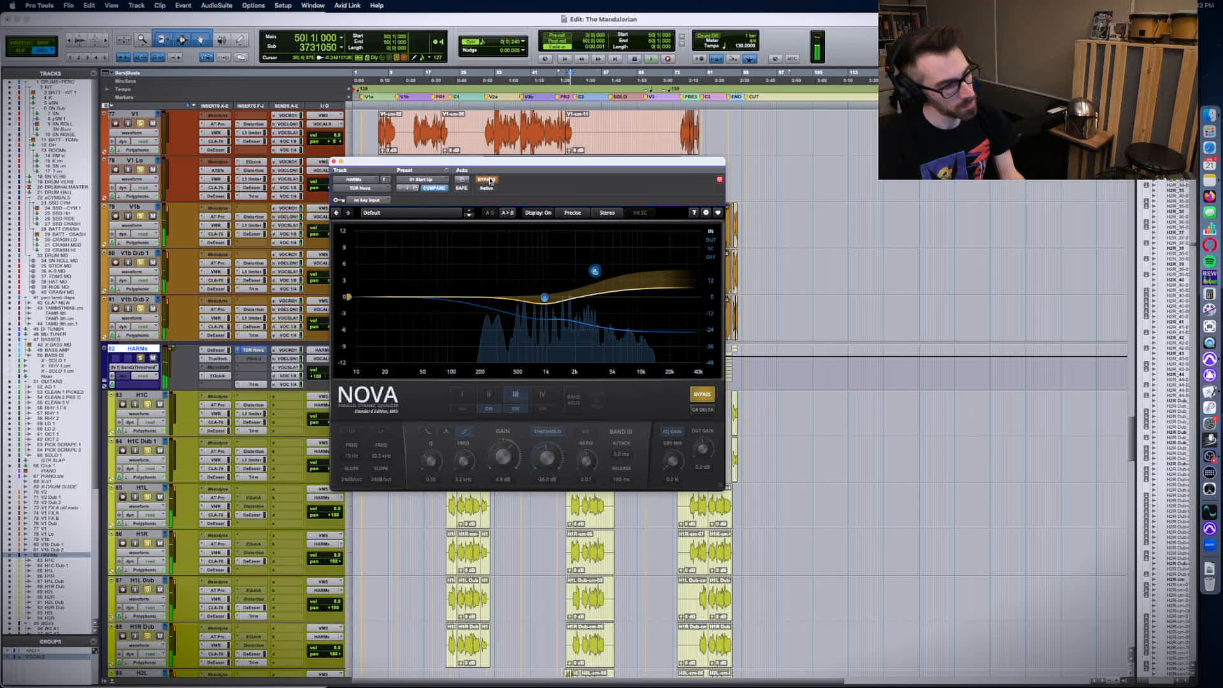
click(489, 180)
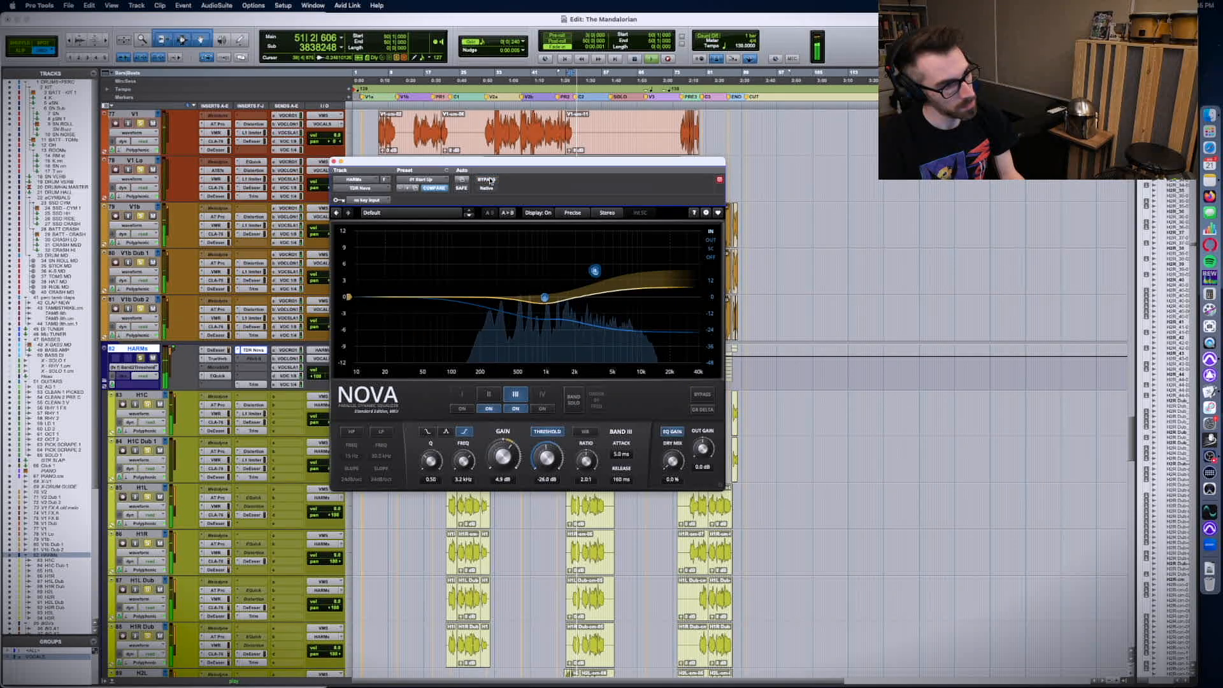
key(space)
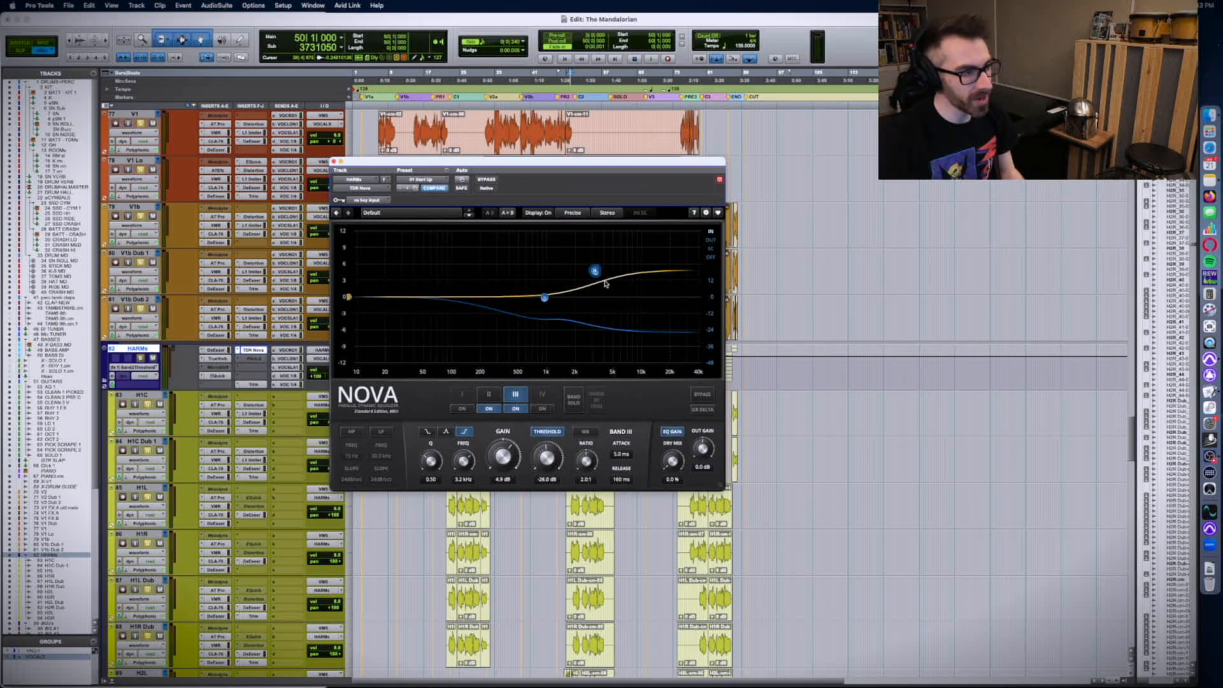
key(space)
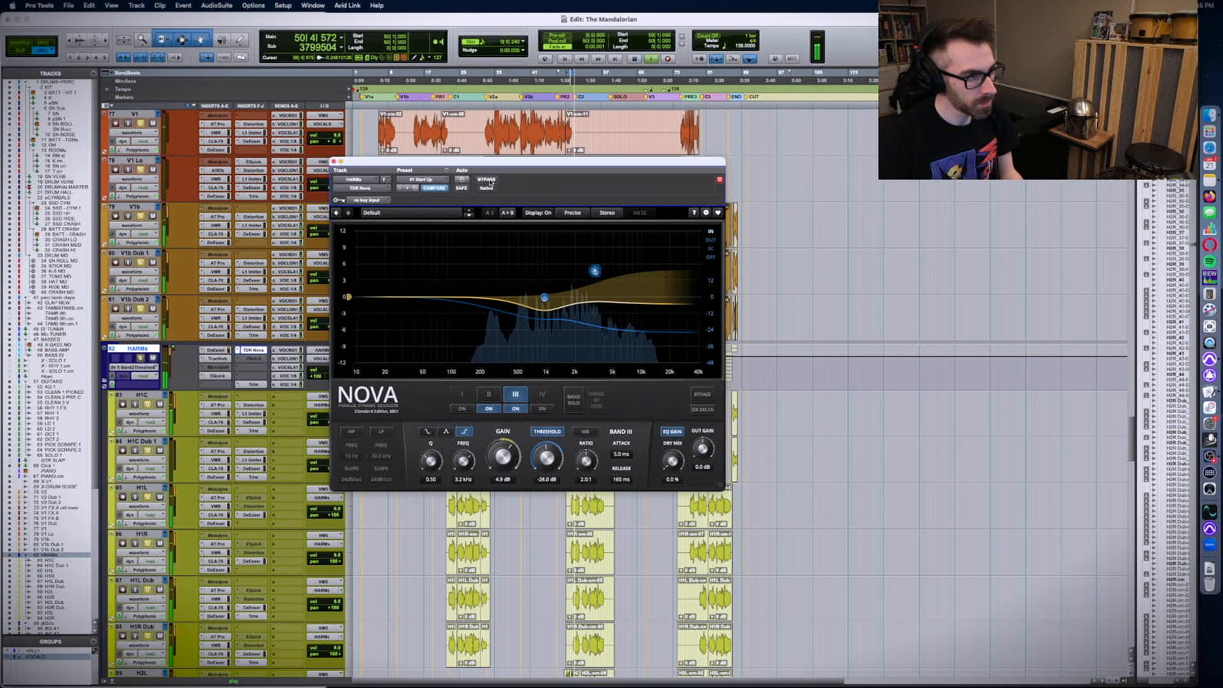
click(489, 181)
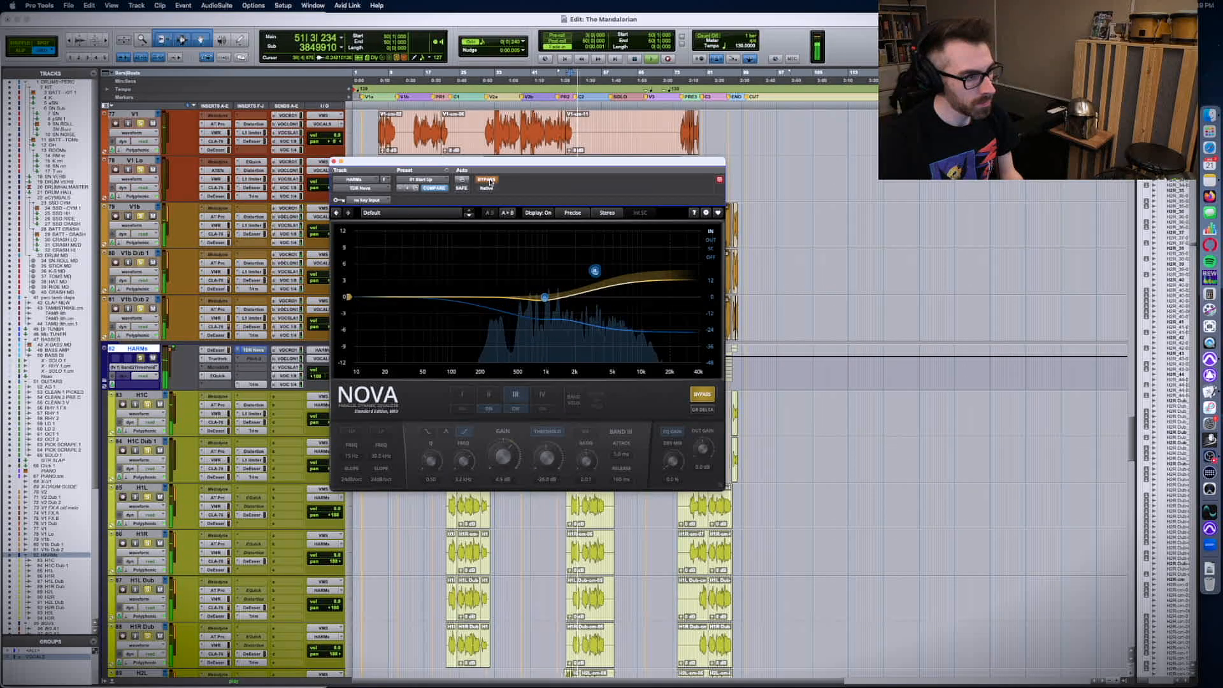
click(490, 180)
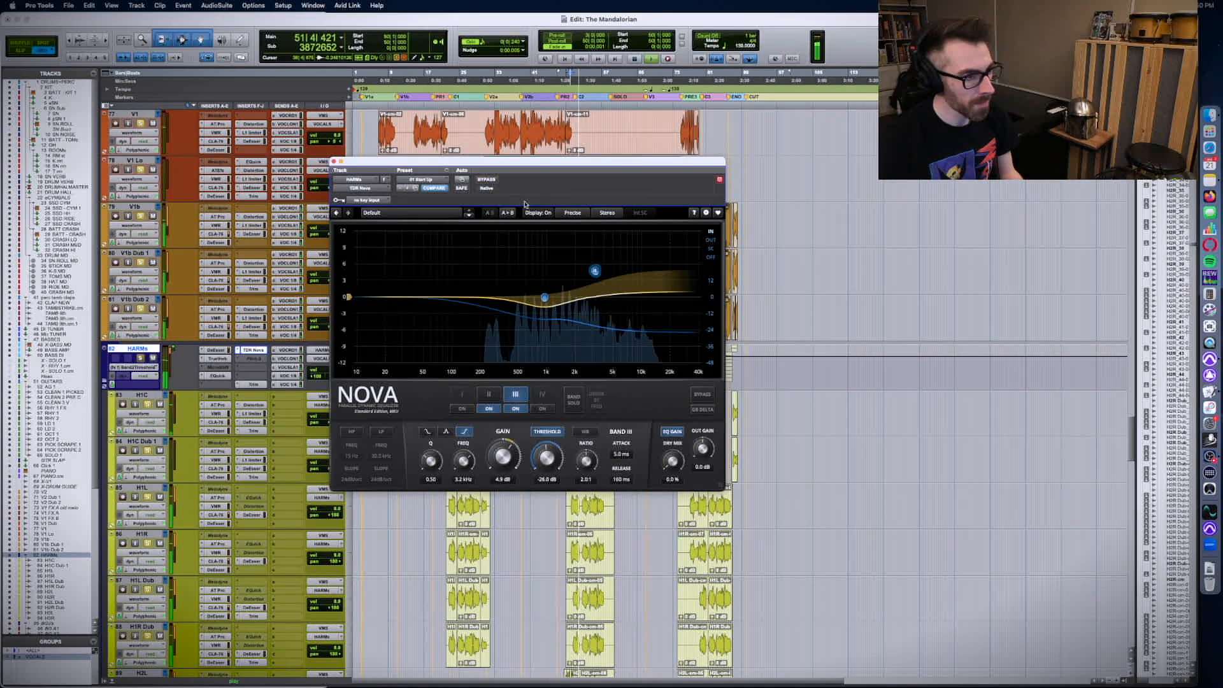
- Try a slight high-frequency boost with band IV of TDR Nova on HARMs, and switch the band off again
click(542, 409)
mouse_move(620, 297)
mouse_down()
mouse_move(620, 235)
mouse_move(620, 290)
mouse_up()
key(space)
click(542, 408)
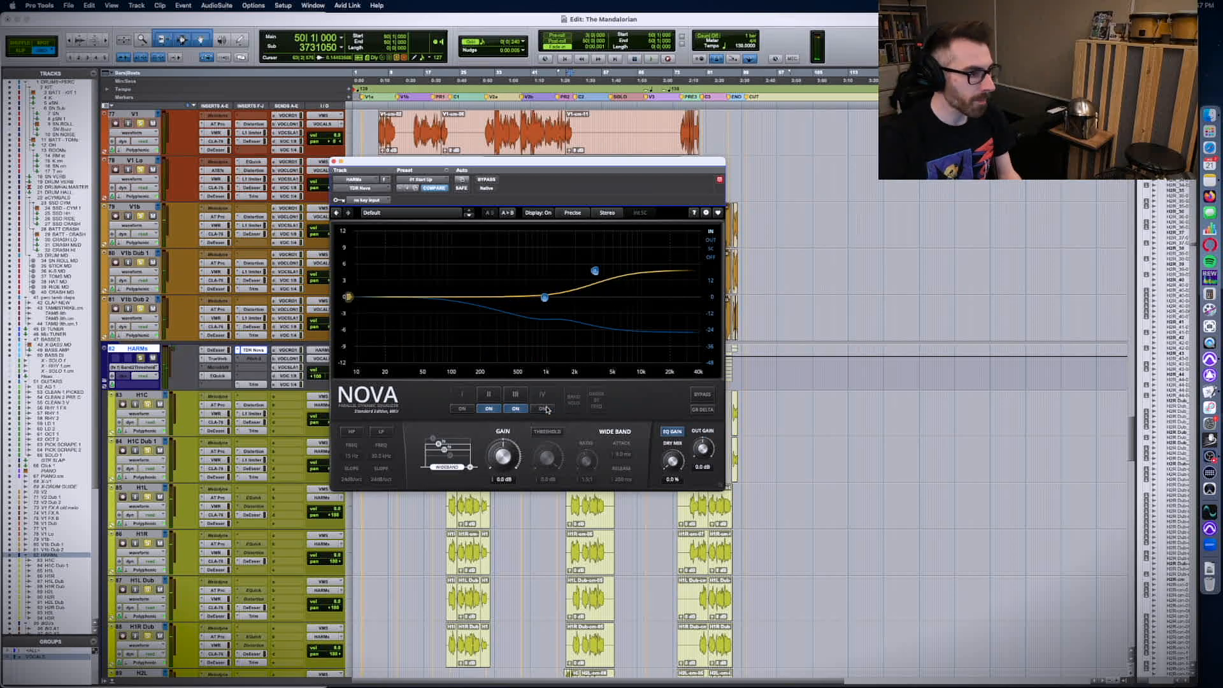
- Insert the Virtual Mix Rack plug-in in a free slot on the HARMs track
click(249, 370)
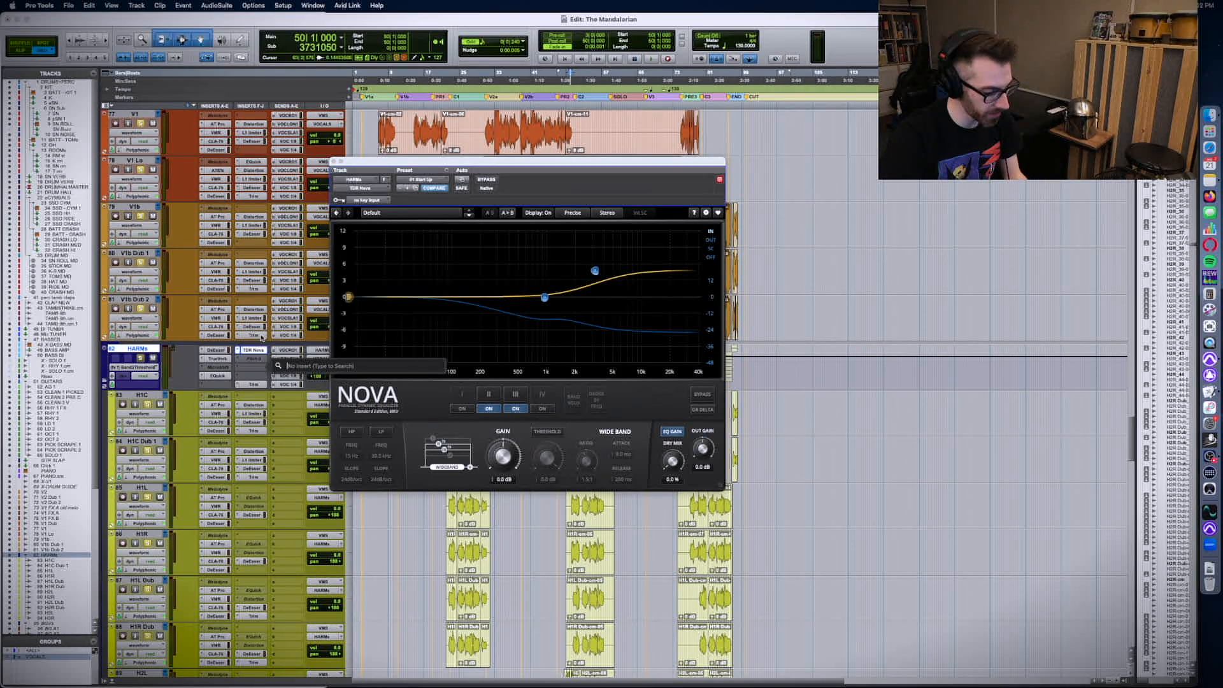
text(mix r)
key(Return)
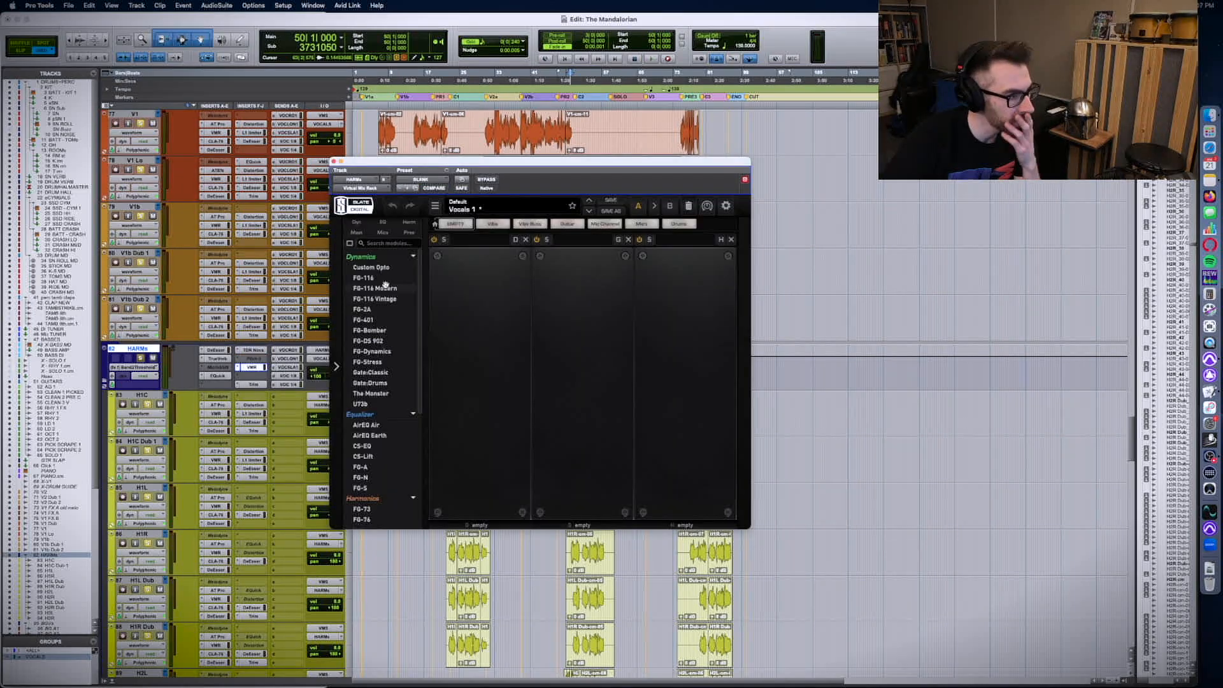
- Try the AirEQ Air module in the rack's first slot during playback, and remove it
scroll(371, 355, down, 2)
drag(365, 389, 487, 344)
key(space)
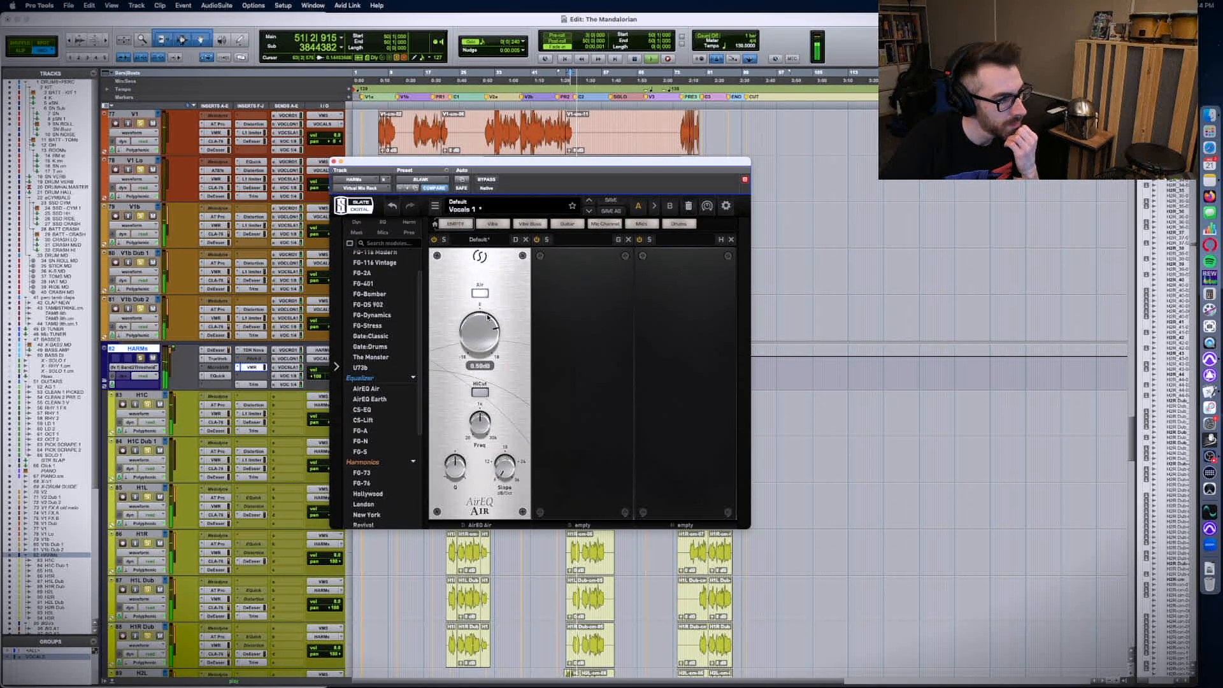
click(525, 239)
key(space)
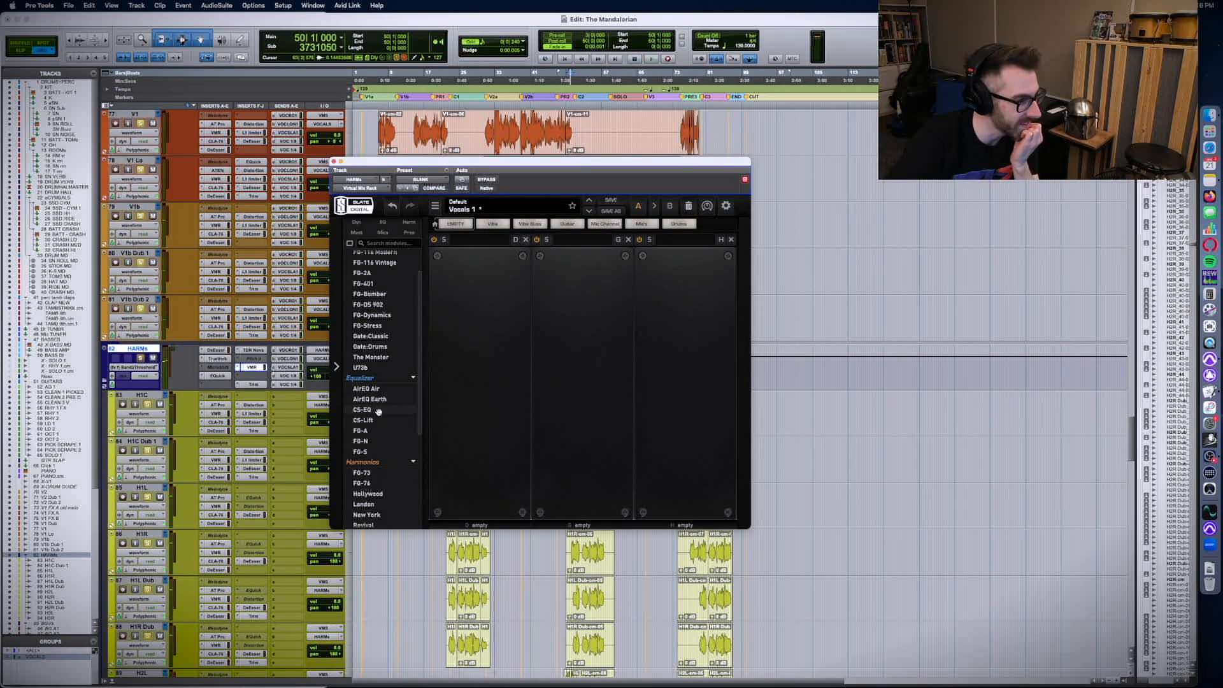
- Try the CS-EQ module with raised high-frequency gain on the harmonies, and remove it from the rack
drag(488, 383, 490, 387)
key(space)
drag(509, 293, 517, 269)
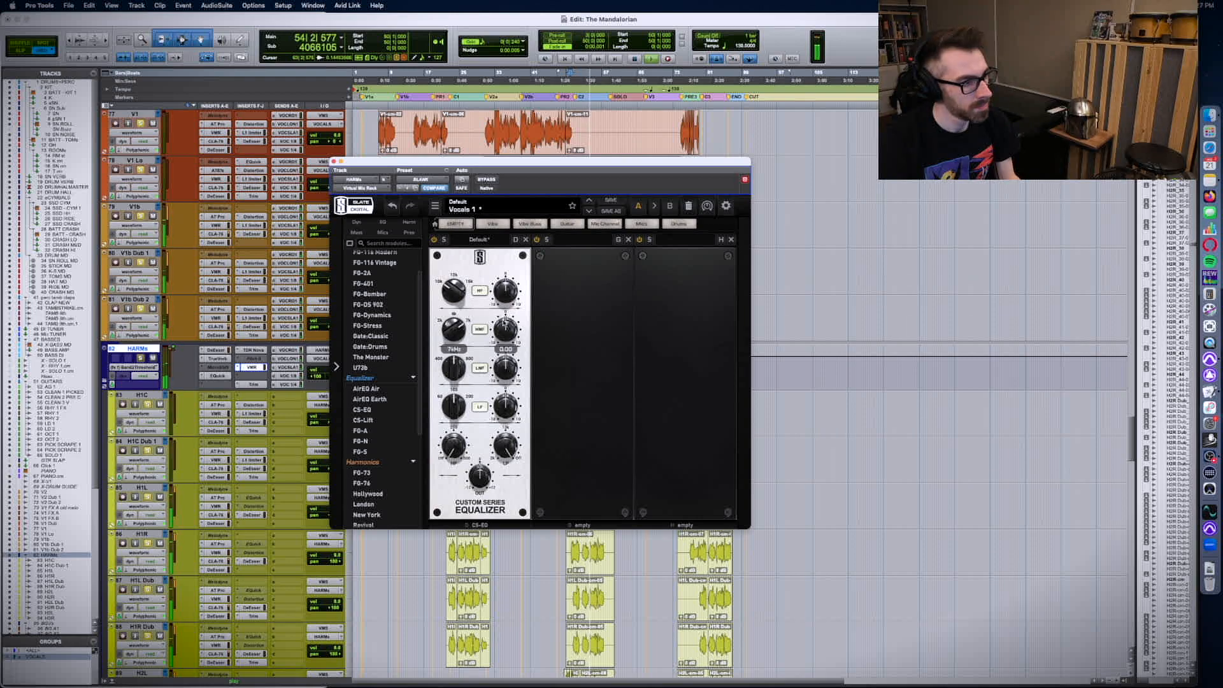
key(space)
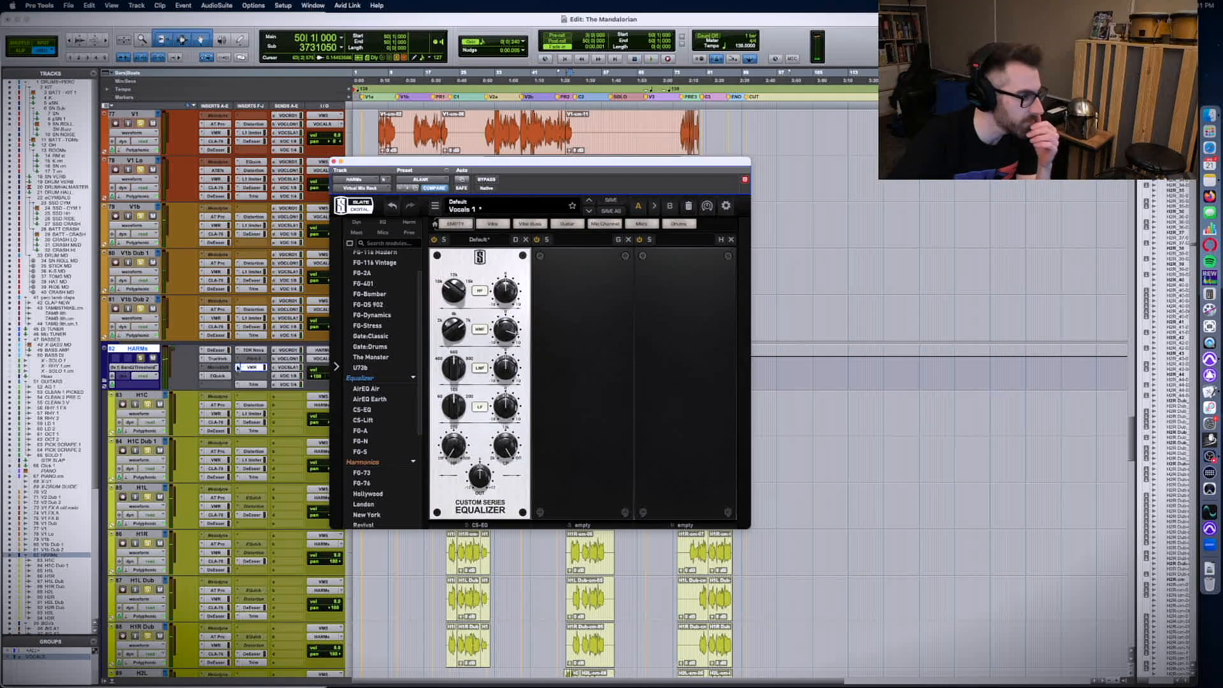
click(526, 240)
- Raise the high-frequency gain and adjust the HF frequency of the FG-A equalizer in the HARMs track's rack during playback
drag(508, 290, 519, 256)
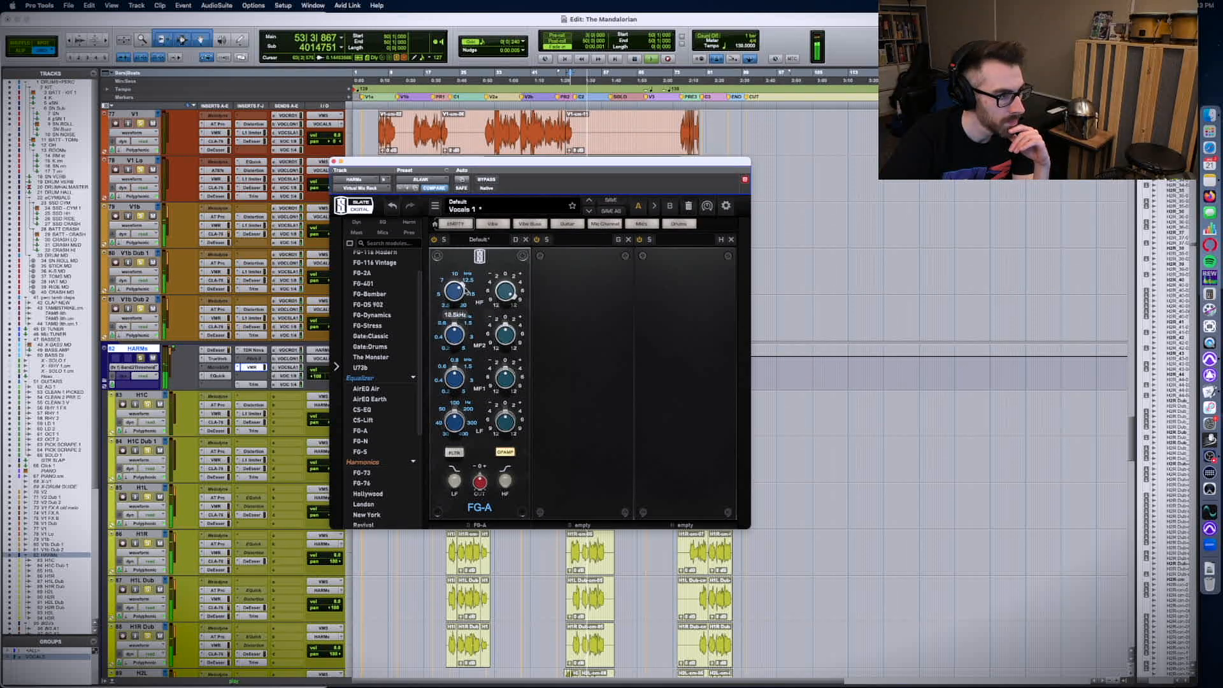
drag(461, 318, 463, 301)
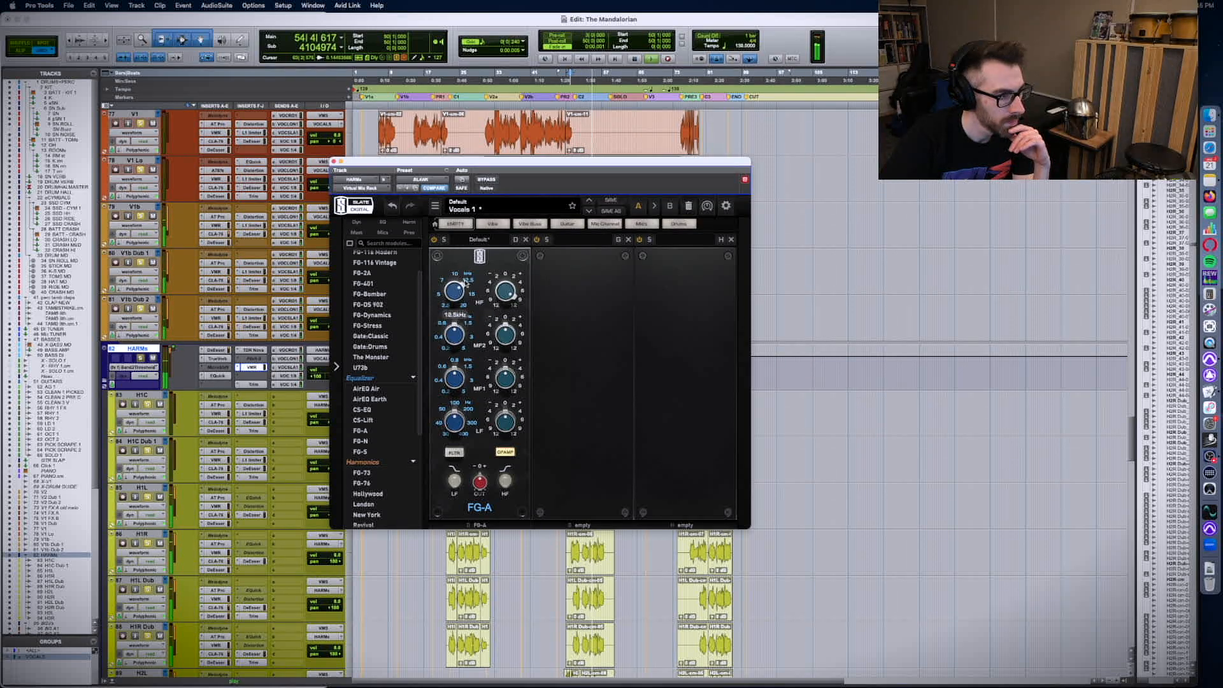
key(space)
- Try the CS-Lift module ahead of FG-A in the rack, adjusting its High Lift amount during playback
scroll(380, 454, down, 2)
double_click(363, 391)
drag(582, 254, 496, 252)
key(space)
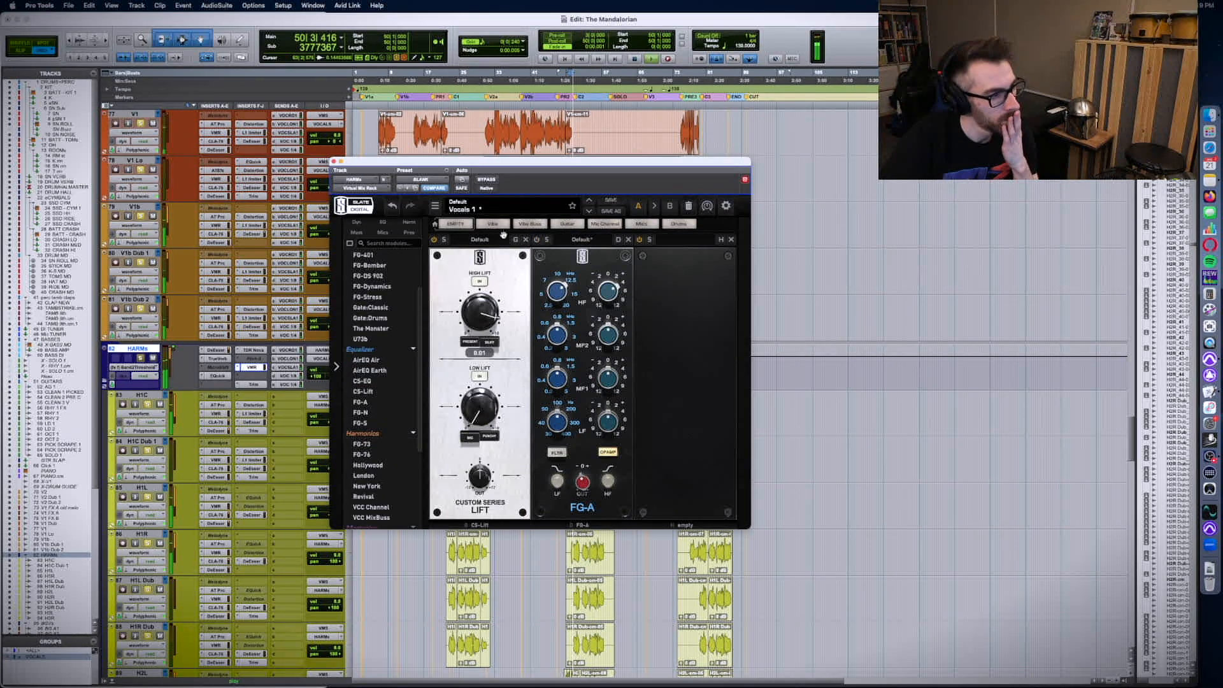
drag(499, 331, 499, 299)
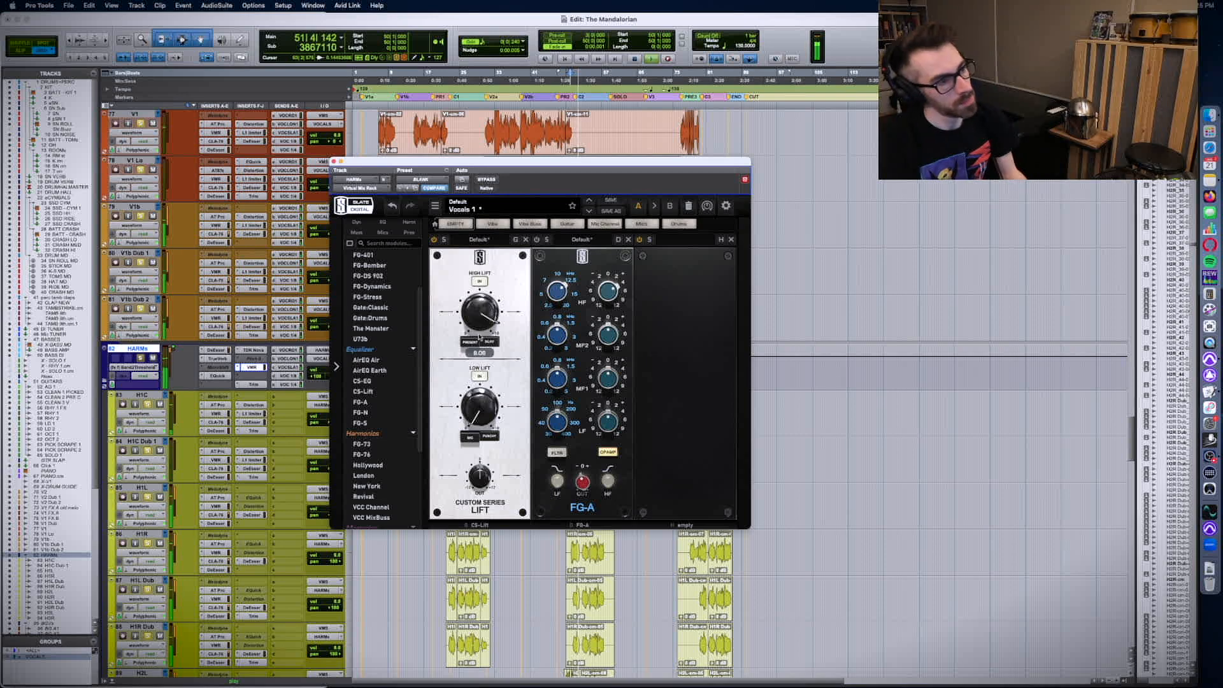
key(space)
- Try the Revival module after FG-A with adjusted Shimmer and Thickness during playback, and remove it from the rack
scroll(389, 433, down, 2)
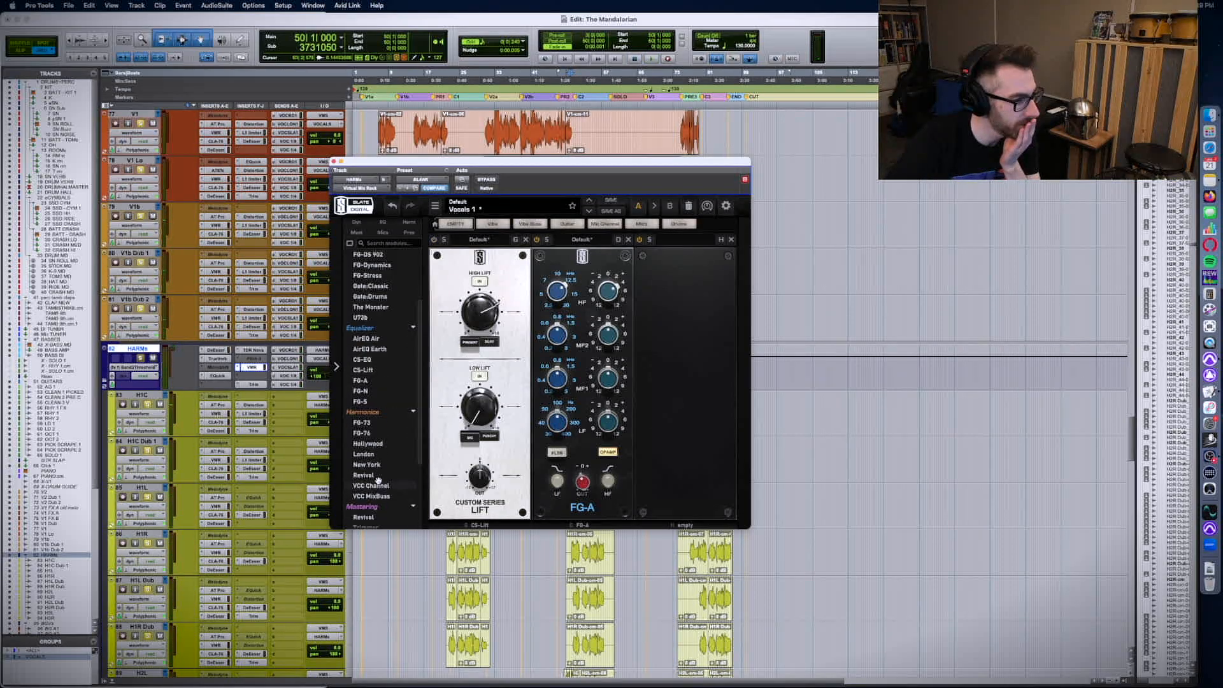
drag(371, 476, 677, 373)
key(space)
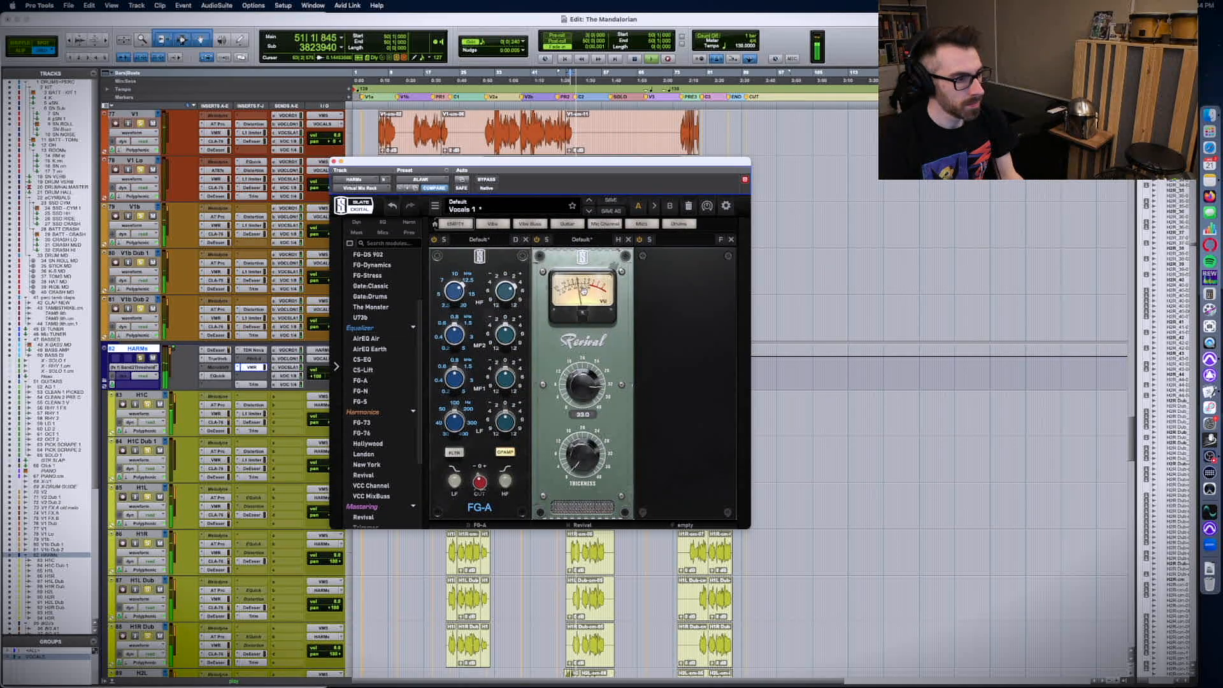
drag(585, 294, 585, 413)
key(space)
key(space)
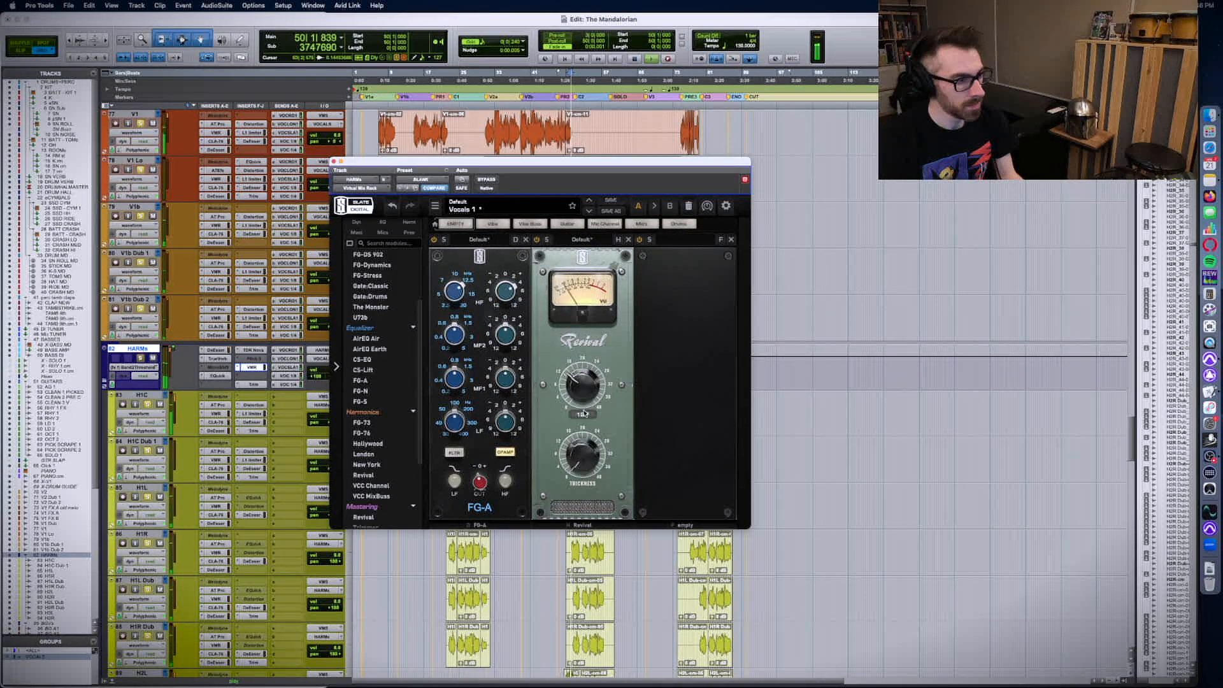
drag(589, 466, 589, 436)
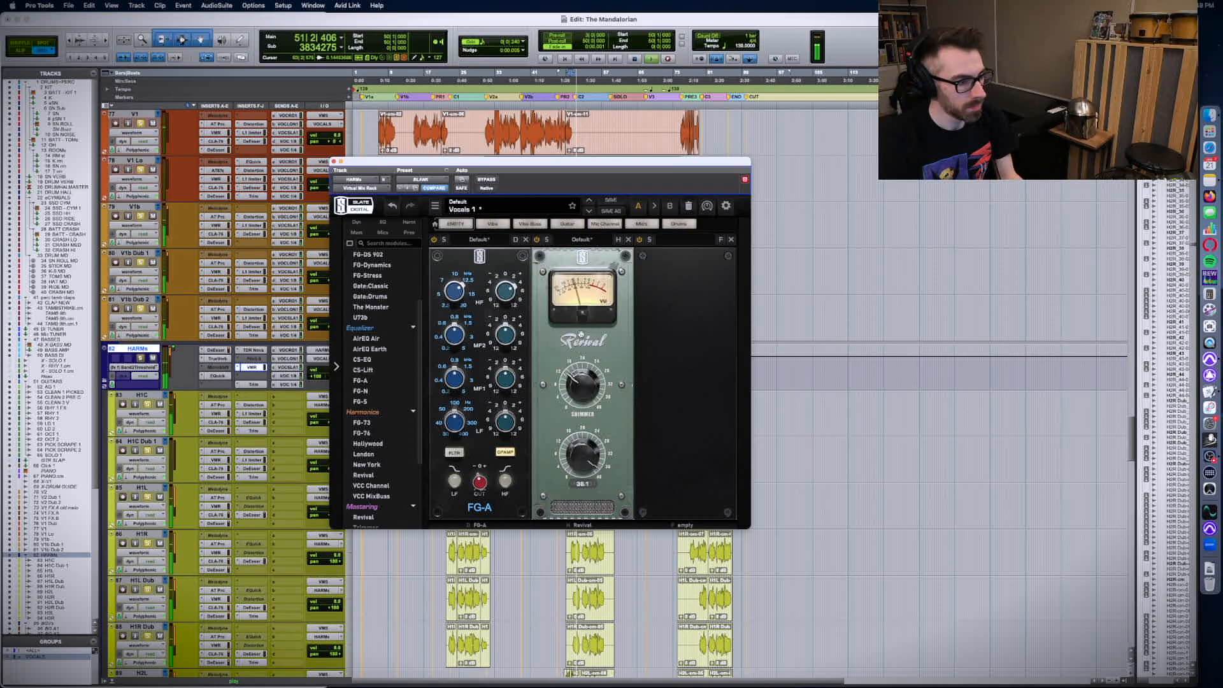
key(space)
click(628, 240)
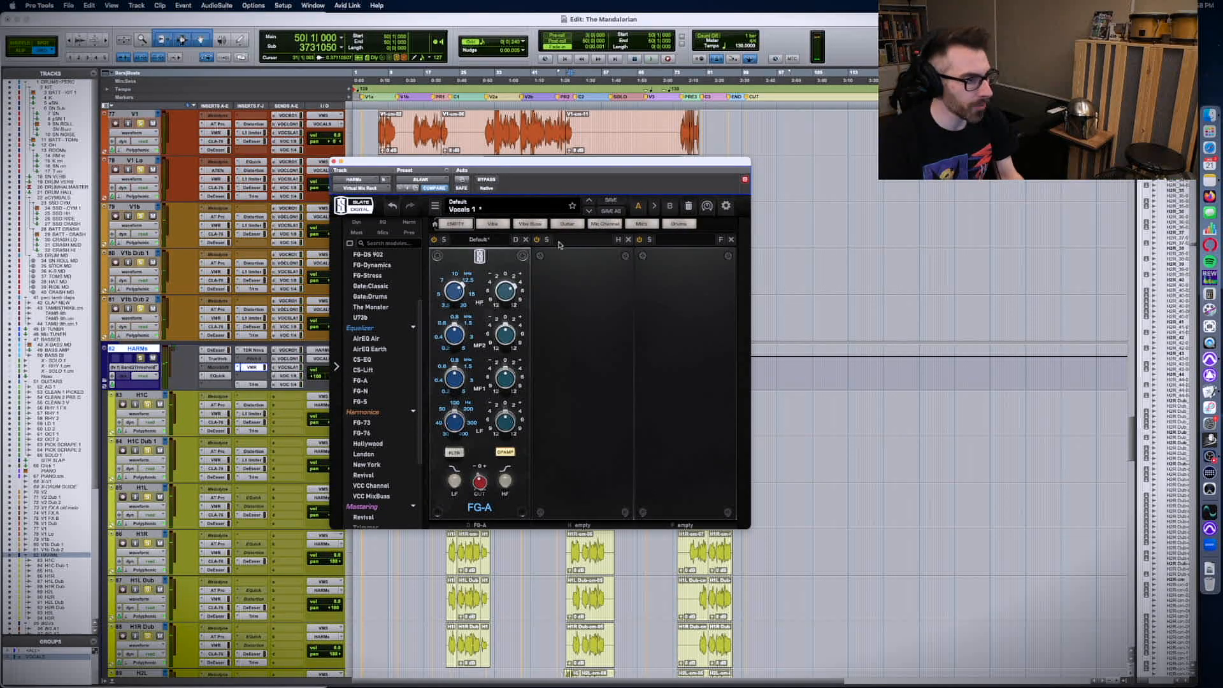
- Insert Decapitator below Virtual Mix Rack on the HARMs track, switch its style to N, and listen to the harmonies
click(253, 367)
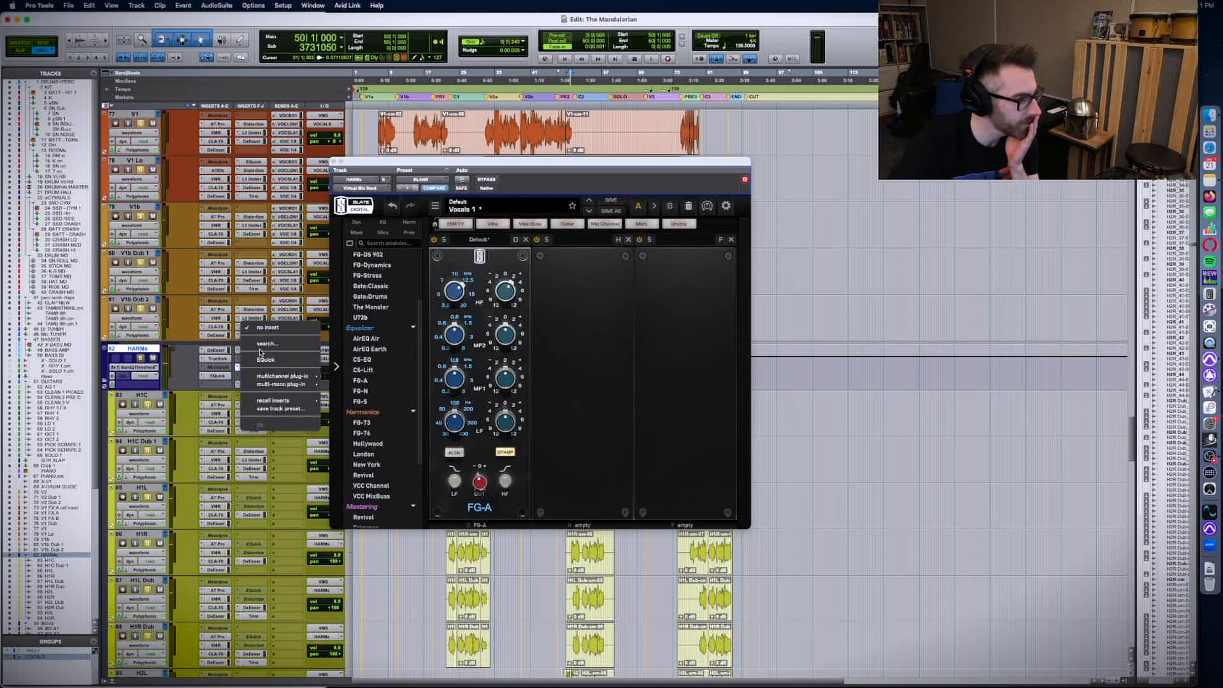
click(265, 344)
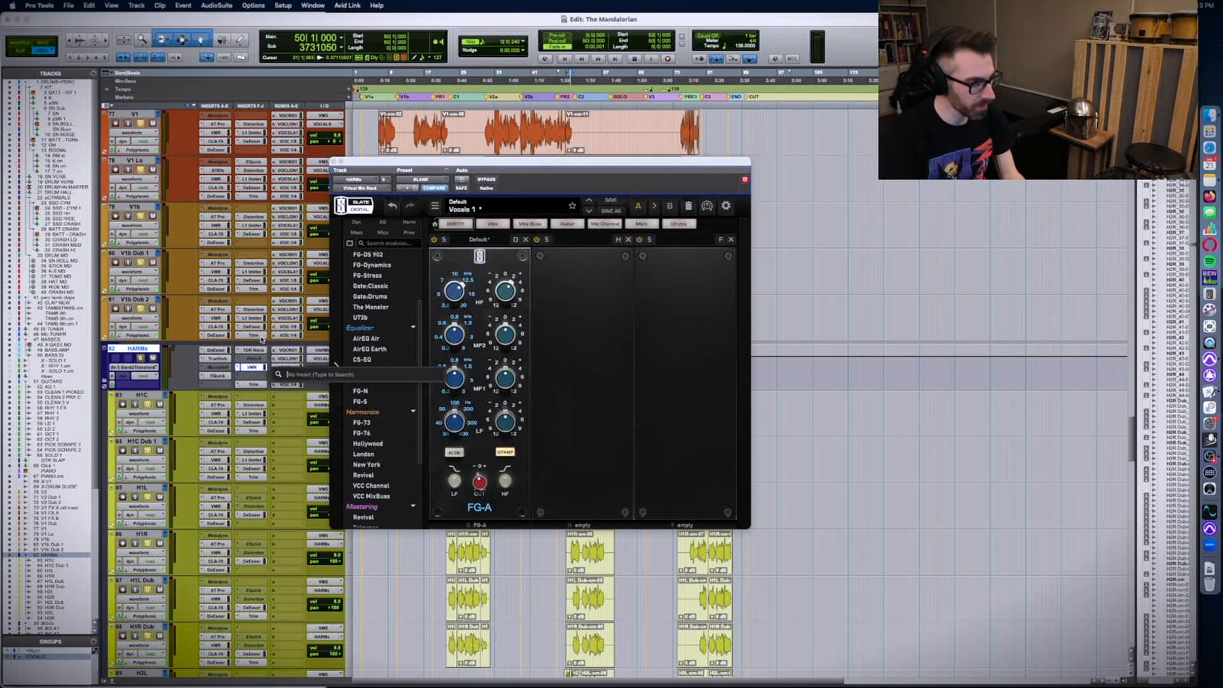
text(dec)
key(Return)
key(space)
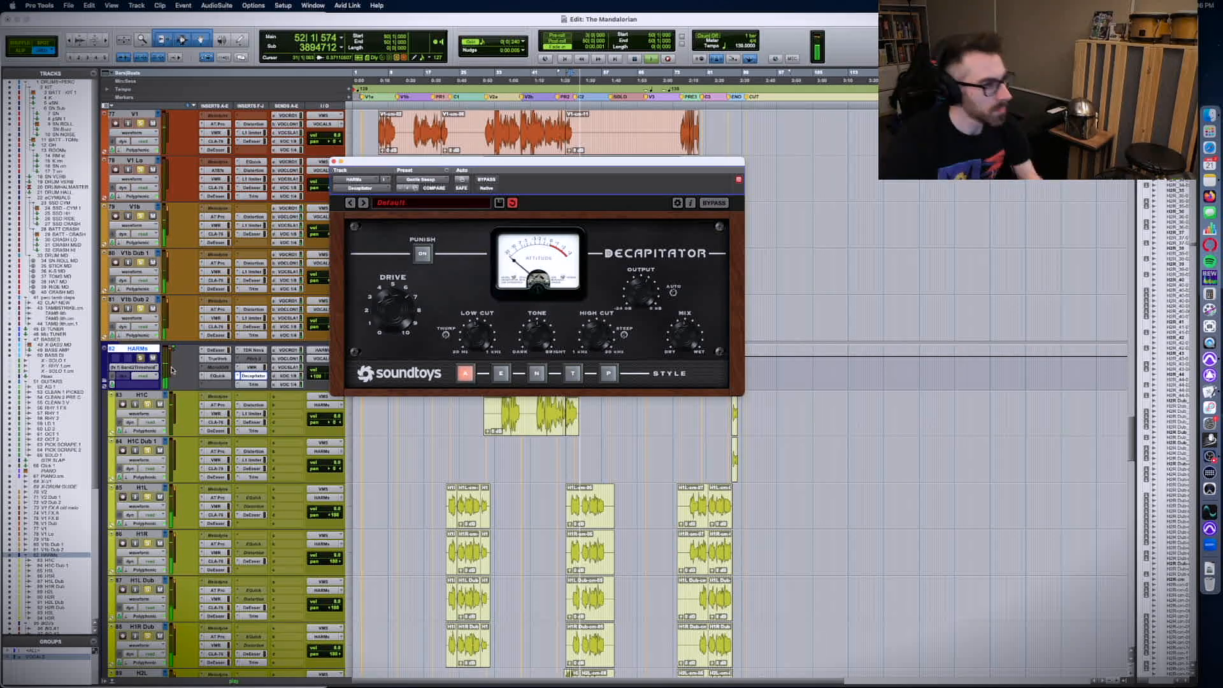
key(space)
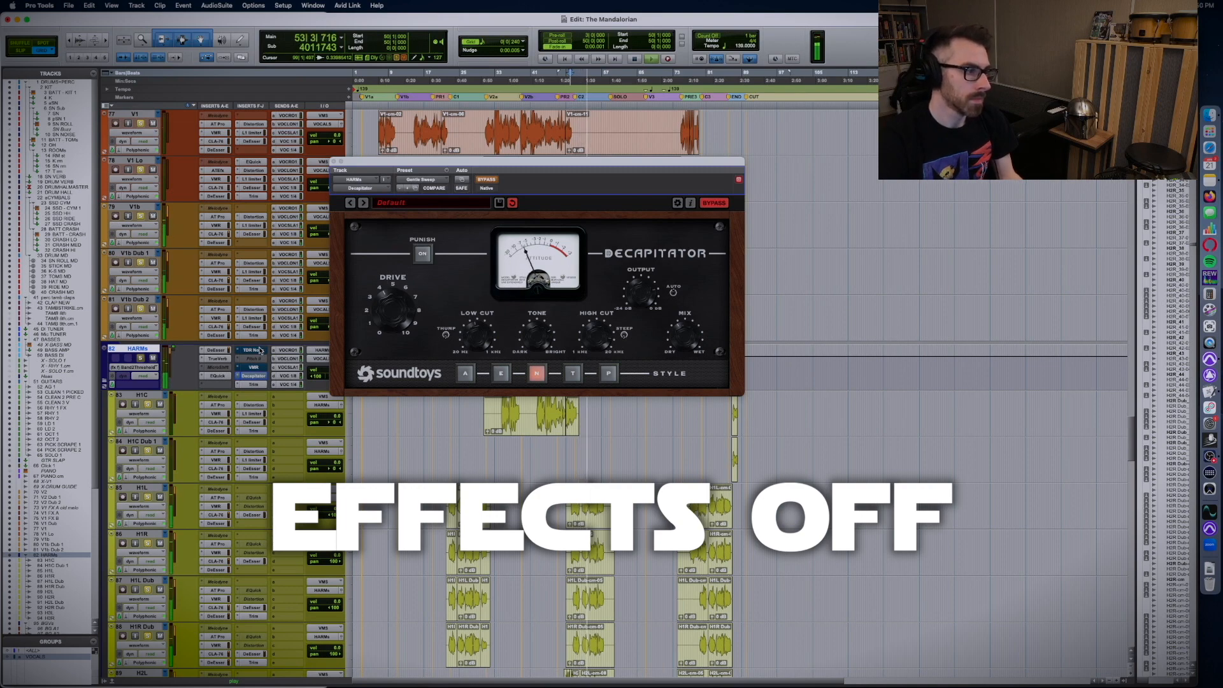
- Compare the harmonies with the HARMs effects bypassed and active, check the TDR Nova curve, and close the plug-in window
key(space)
super+click(253, 376)
key(space)
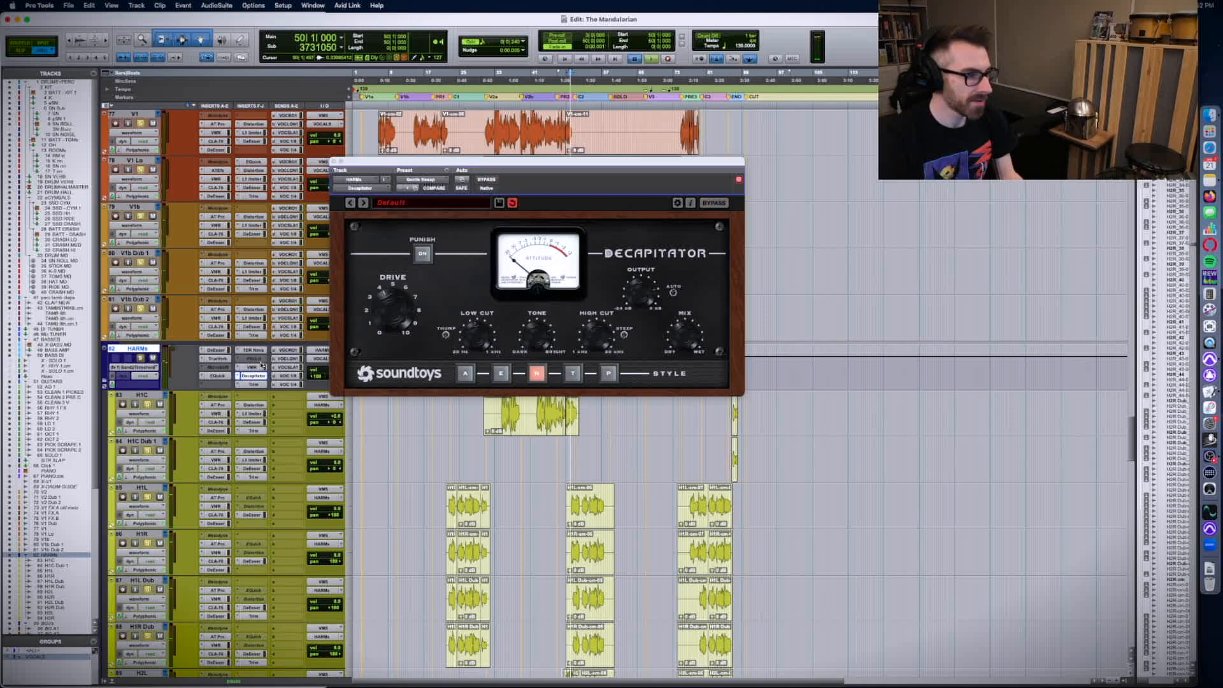
click(253, 351)
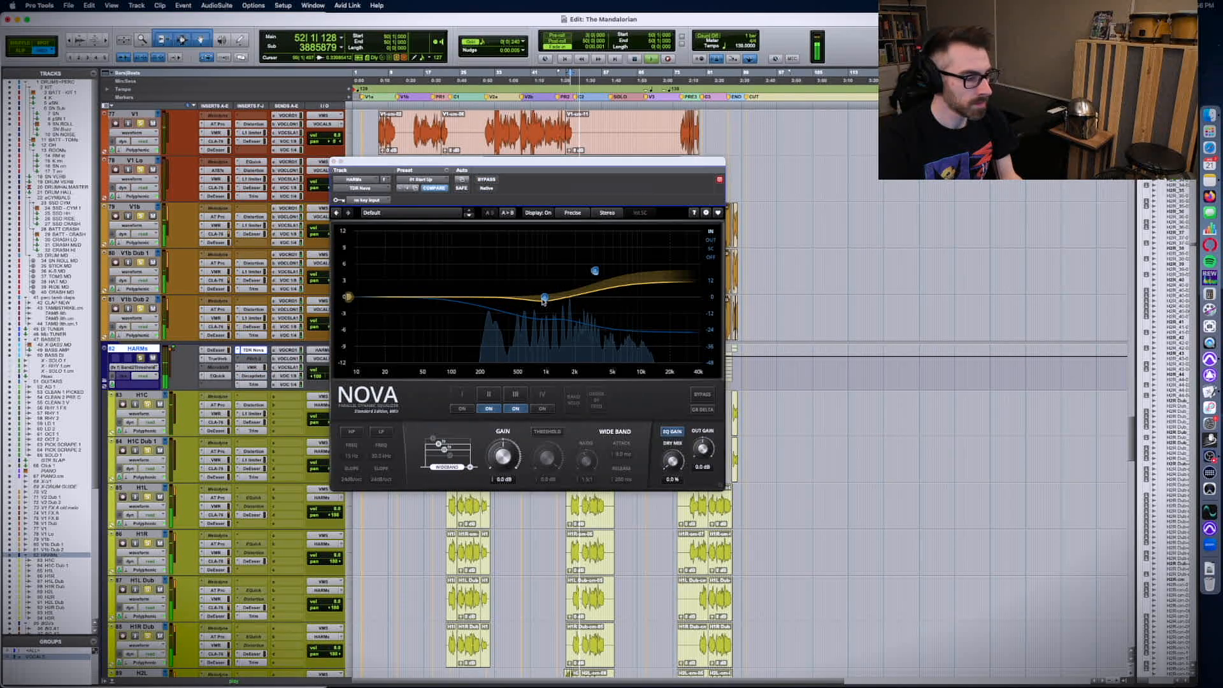
click(252, 367)
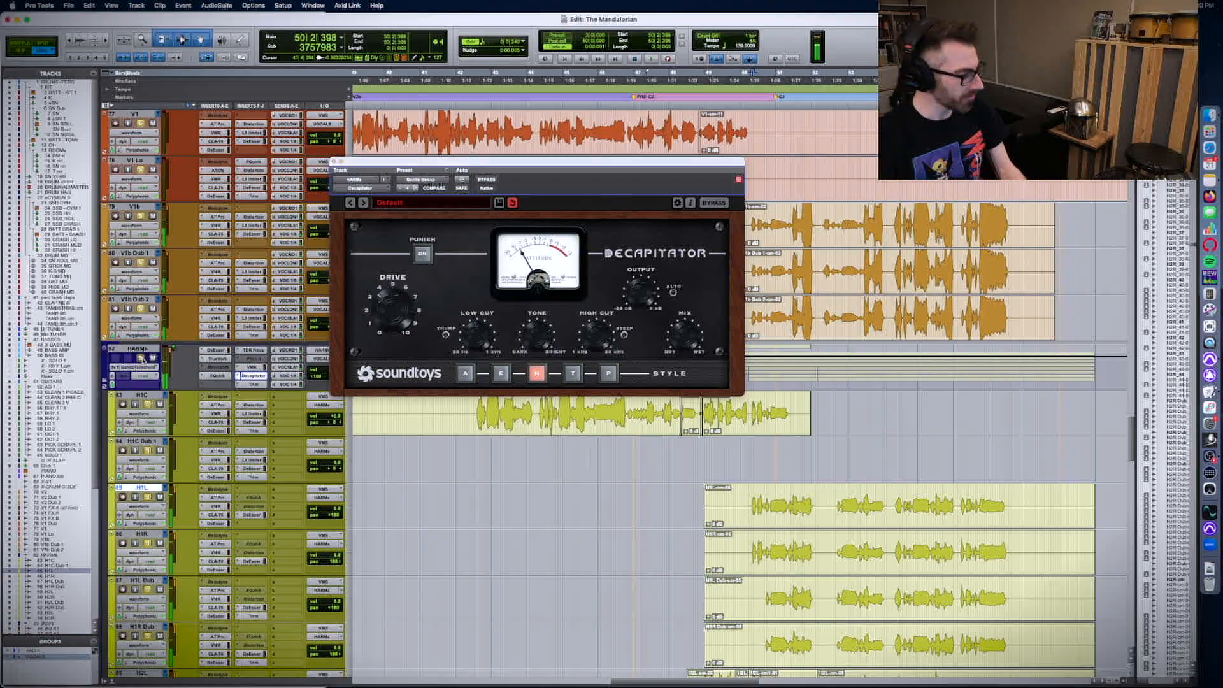
click(334, 161)
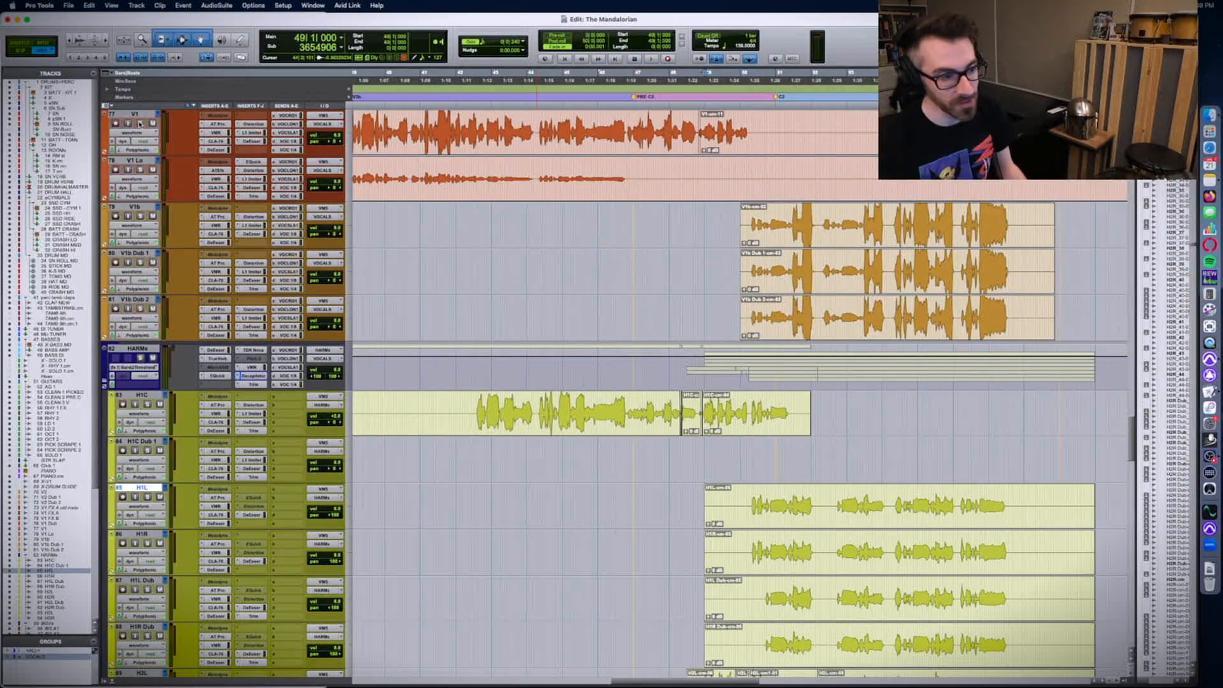
- Locate the H1C clips in the second verse and audition the harmony from 42|1|240
key(KP_1)
key(KP_1)
key(KP_1)
key(KP_1)
key(r)
key(r)
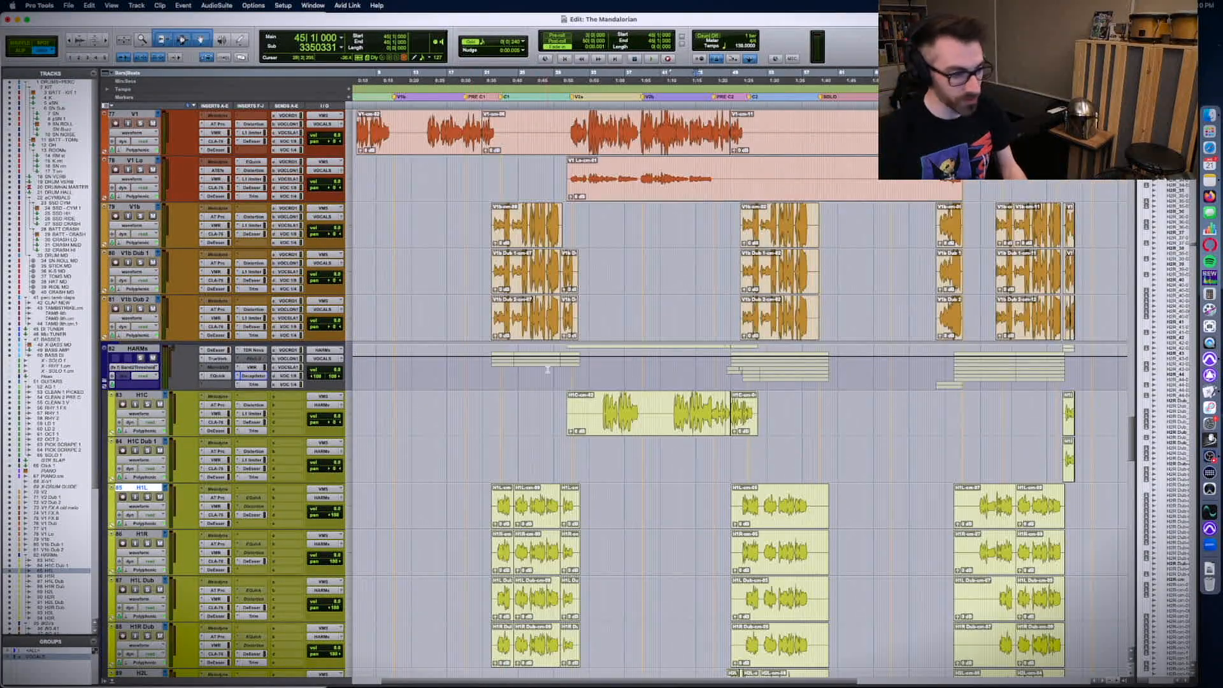
drag(545, 407, 871, 397)
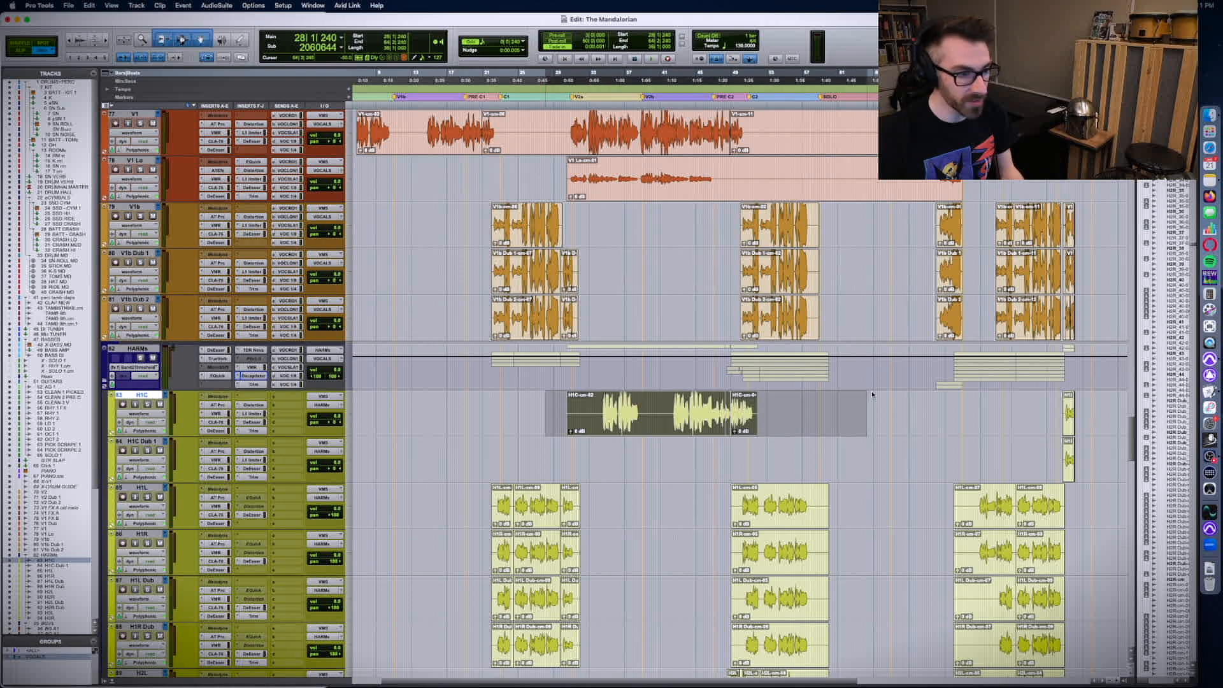
key(w)
key(q)
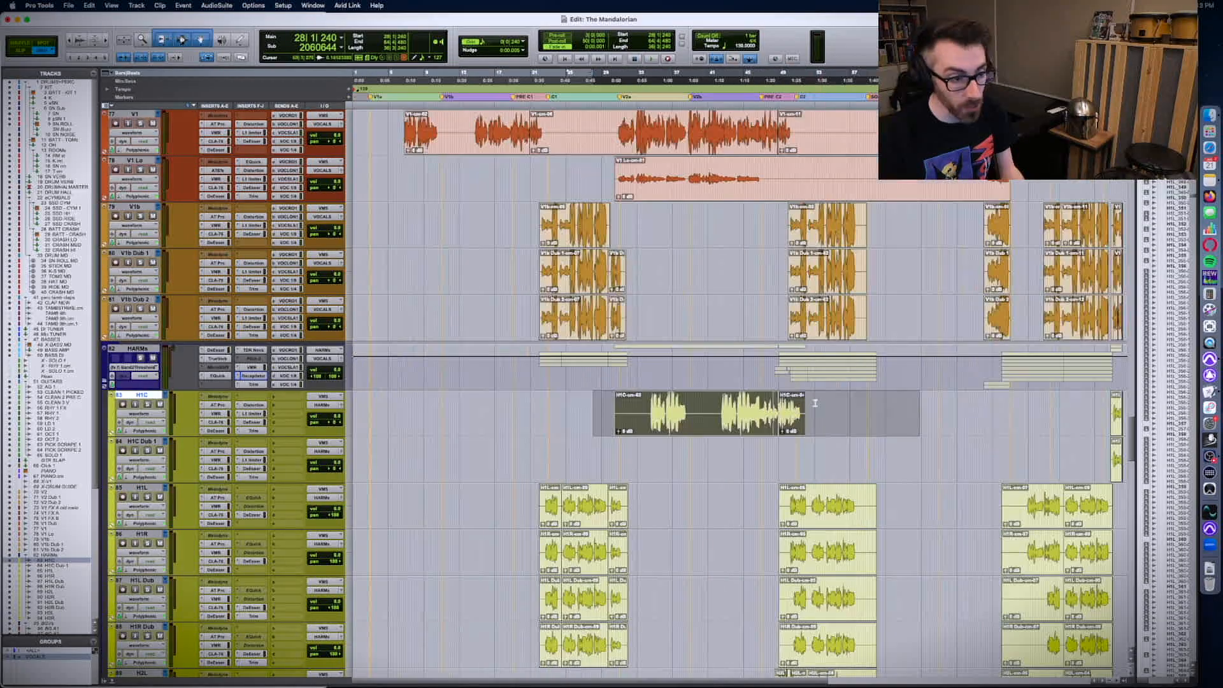
click(717, 407)
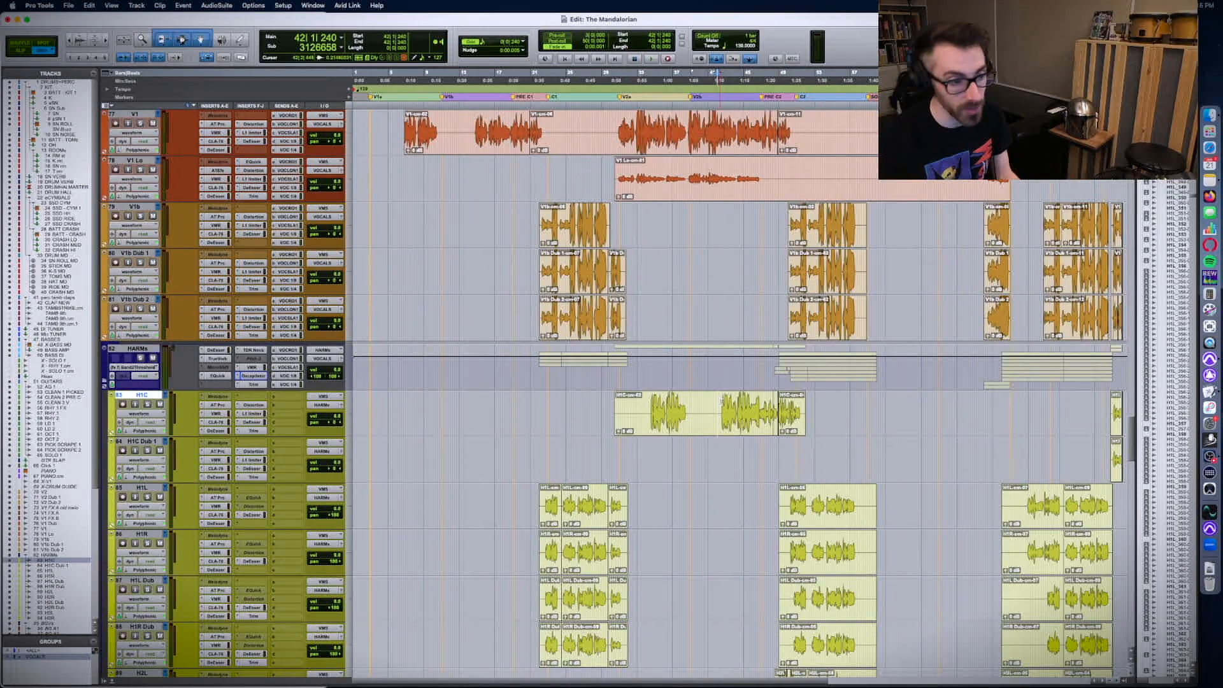
key(space)
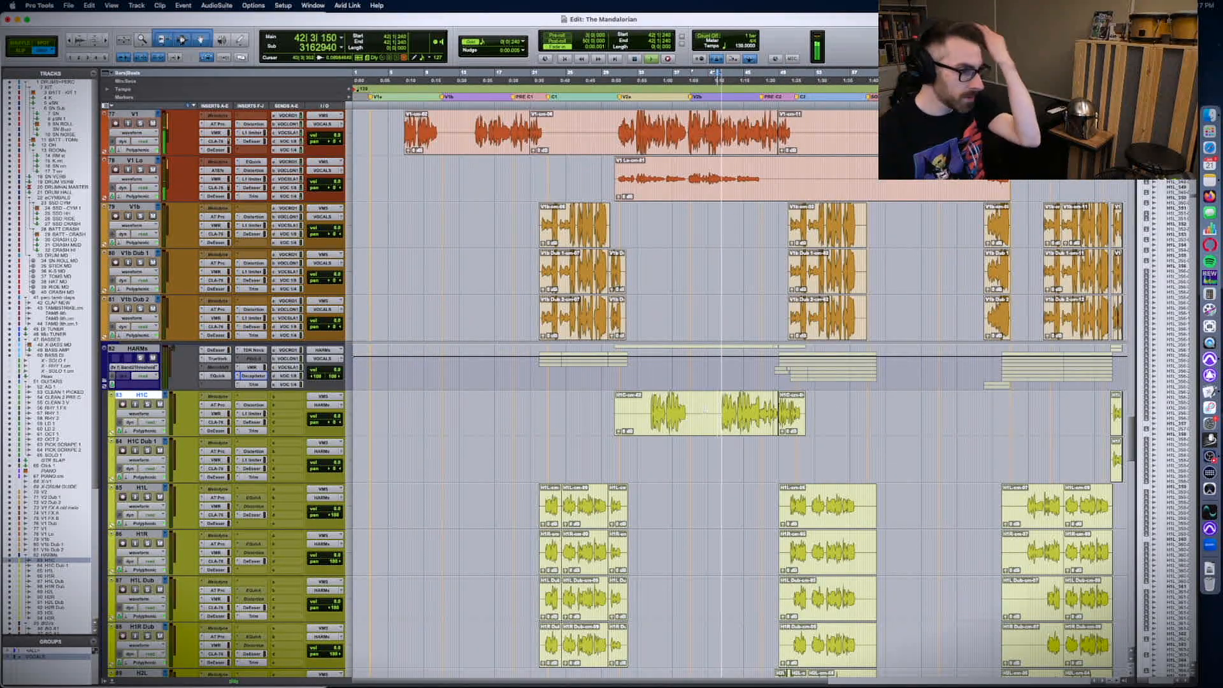
key(space)
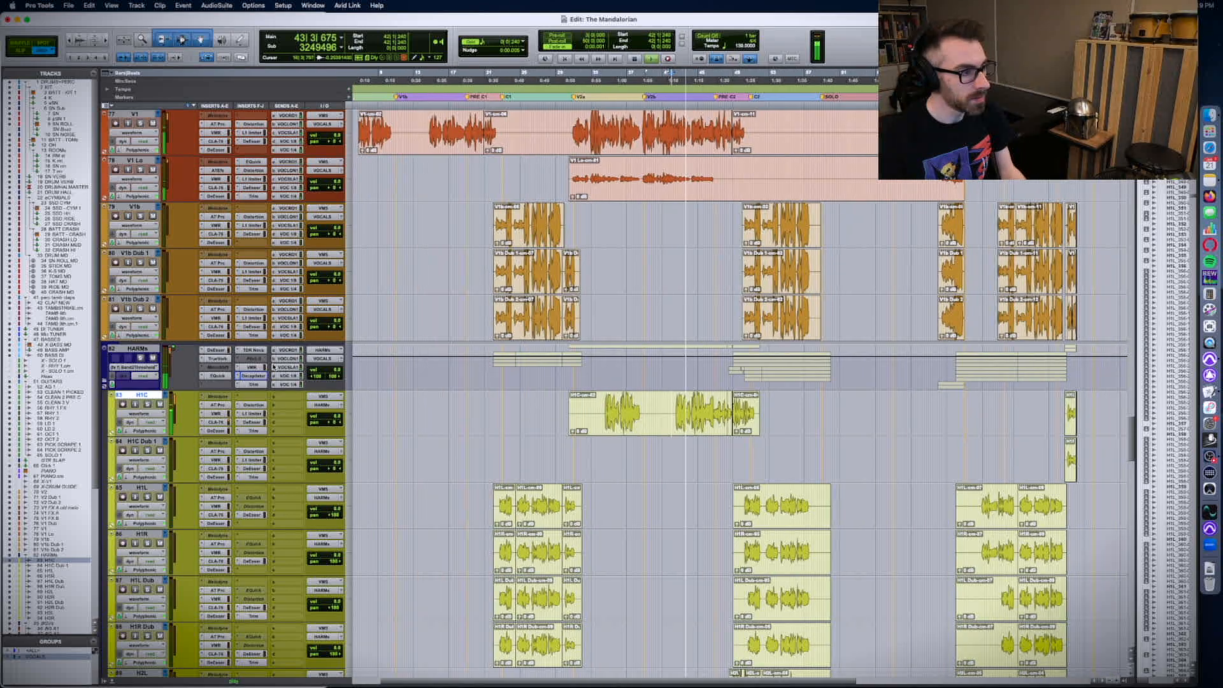
- Compare the H1C harmony with the HARMs inserts toggled, and check the FG-A settings in Virtual Mix Rack
shift+super+click(256, 380)
key(space)
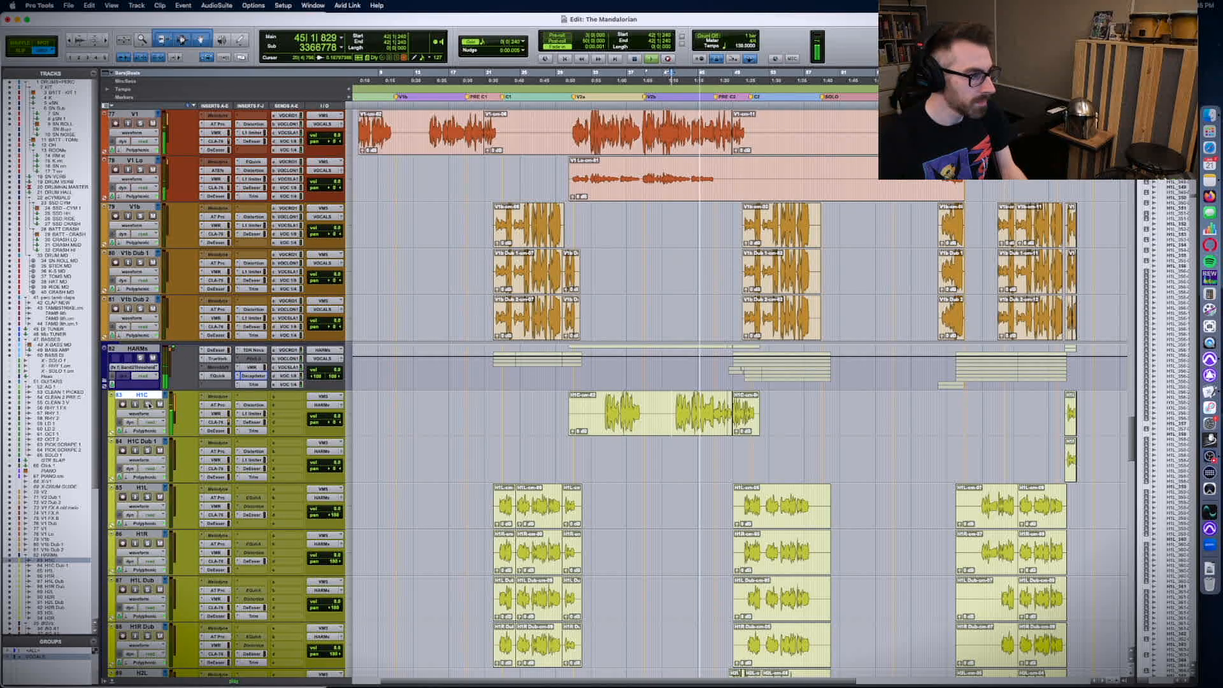
key(t)
key(t)
scroll(623, 393, right, 4)
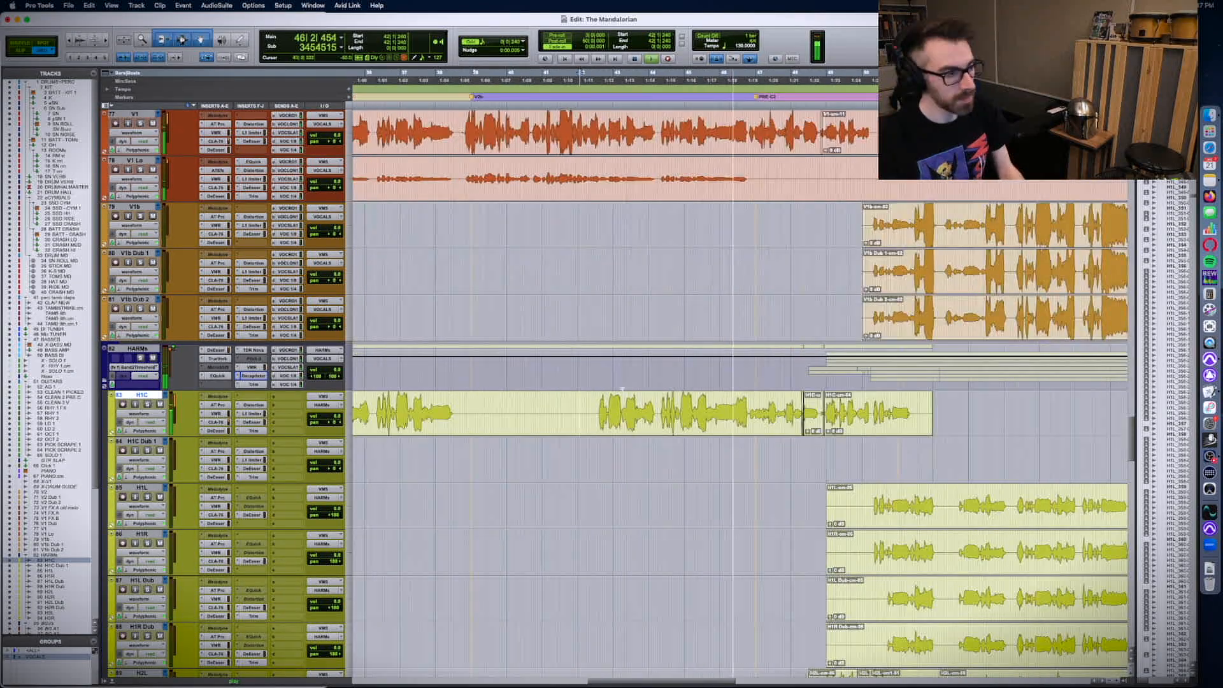
click(254, 367)
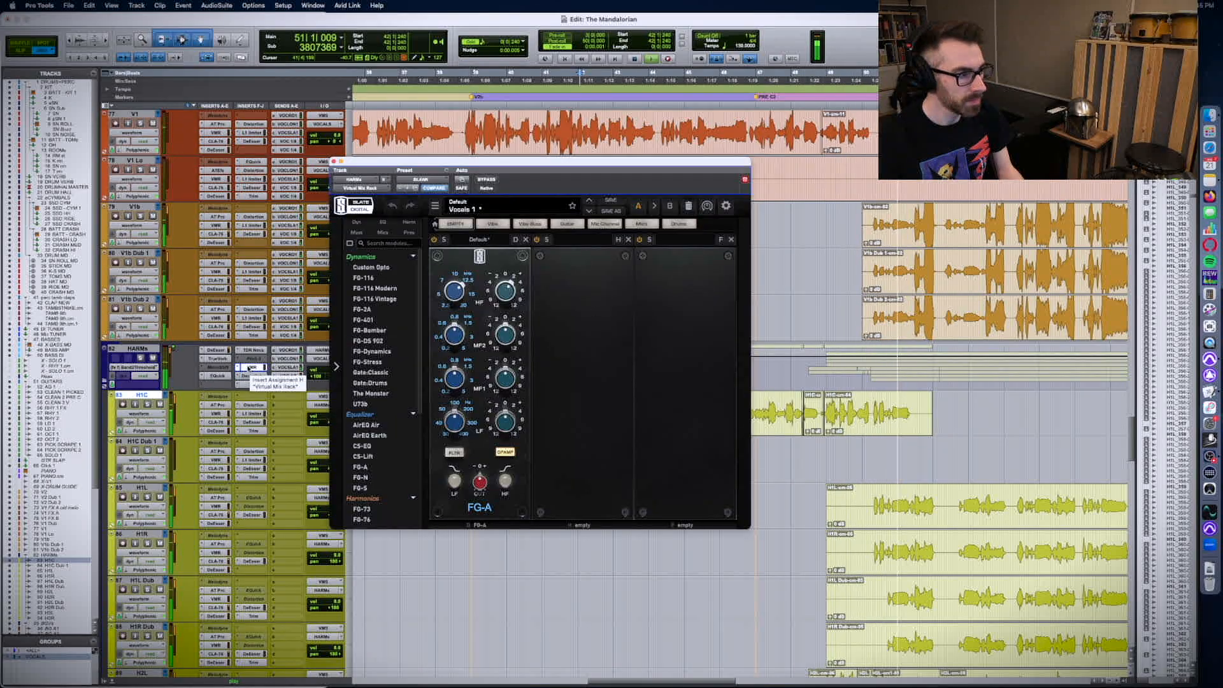
- Reduce the band III gain in TDR Nova on the HARMs track to about 3.5 dB during playback
key(space)
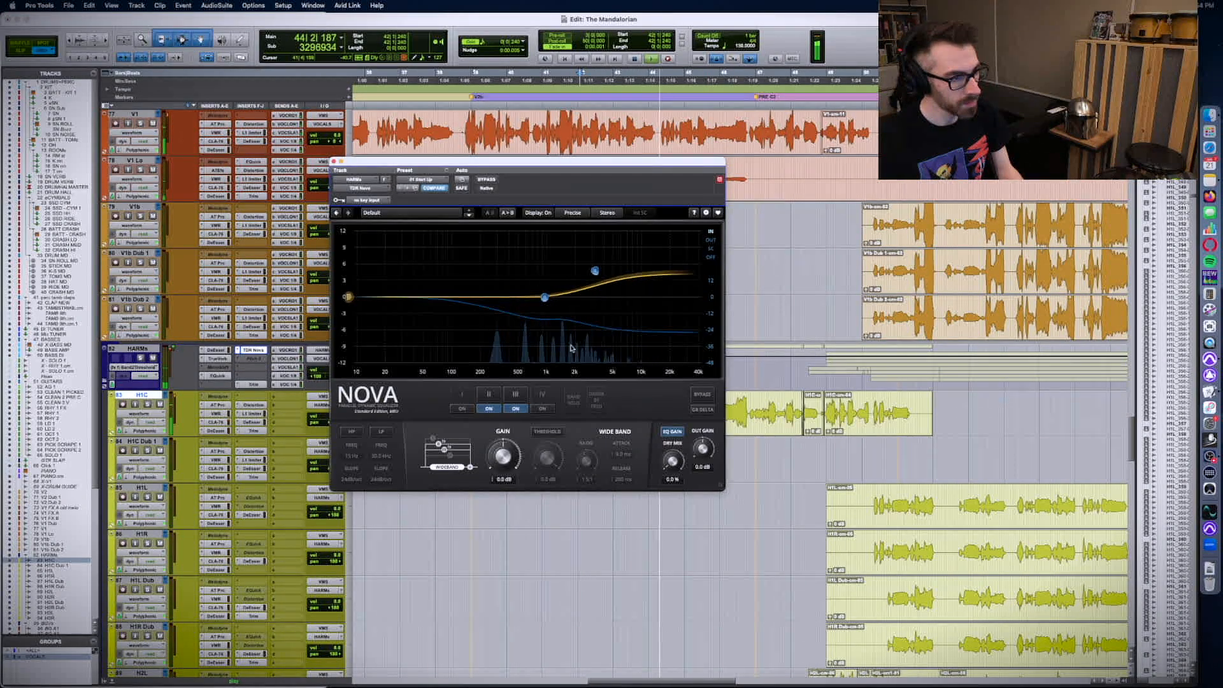
click(598, 281)
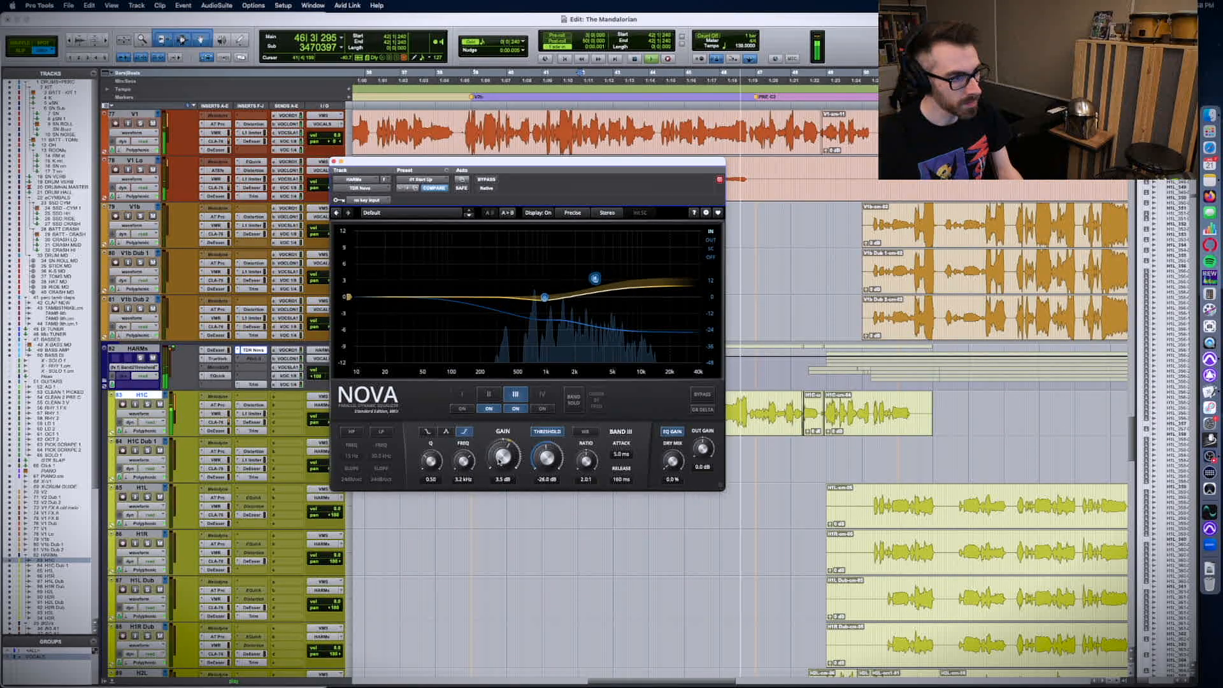
drag(503, 456, 503, 457)
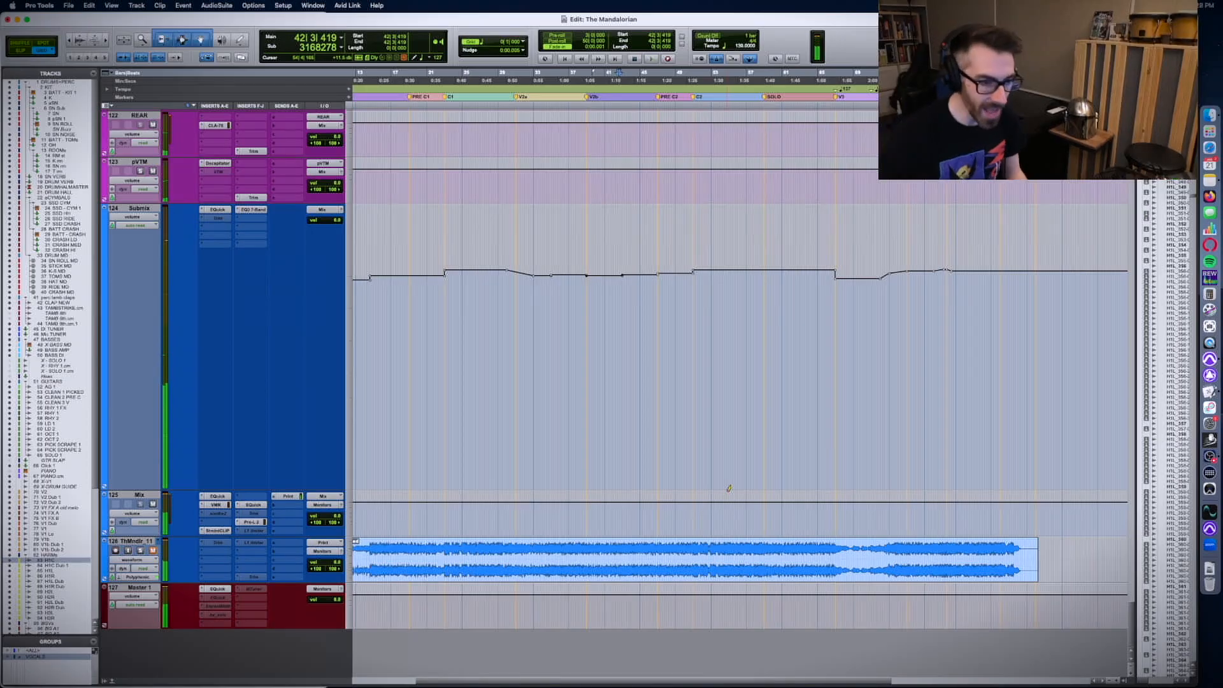
- Compare the current mix with the old printed mix around the start of C2, playing from 50|3|000
key(t)
key(t)
scroll(773, 522, right, 6)
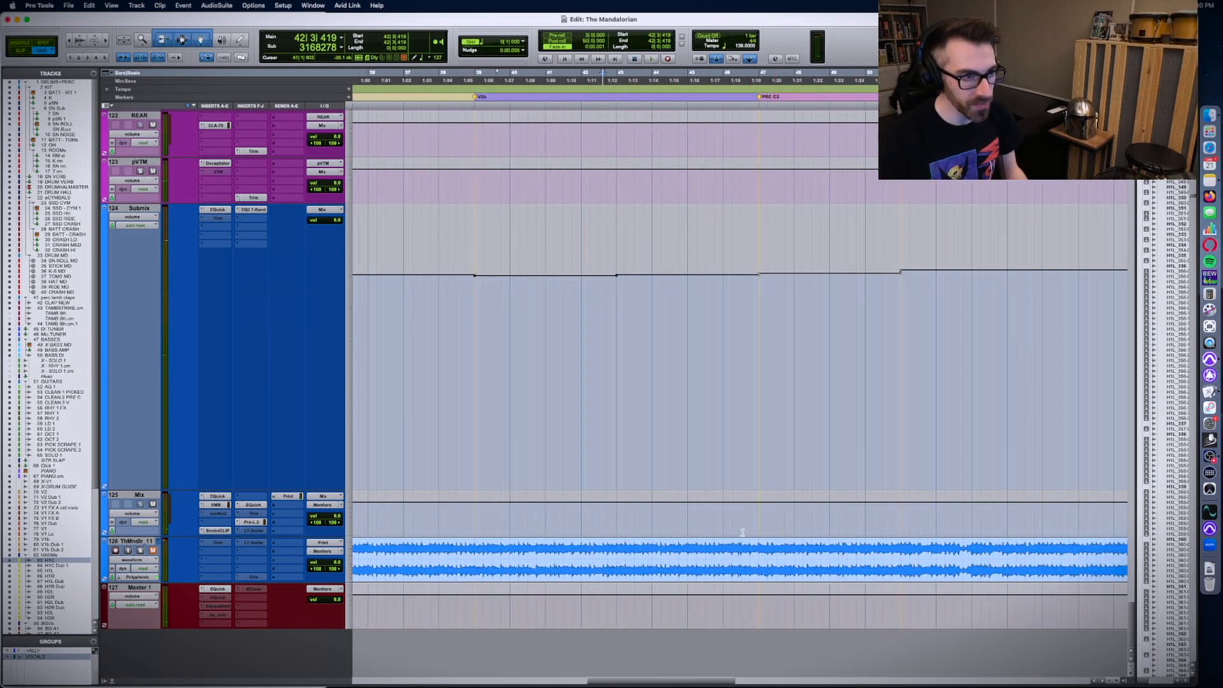
scroll(790, 528, right, 3)
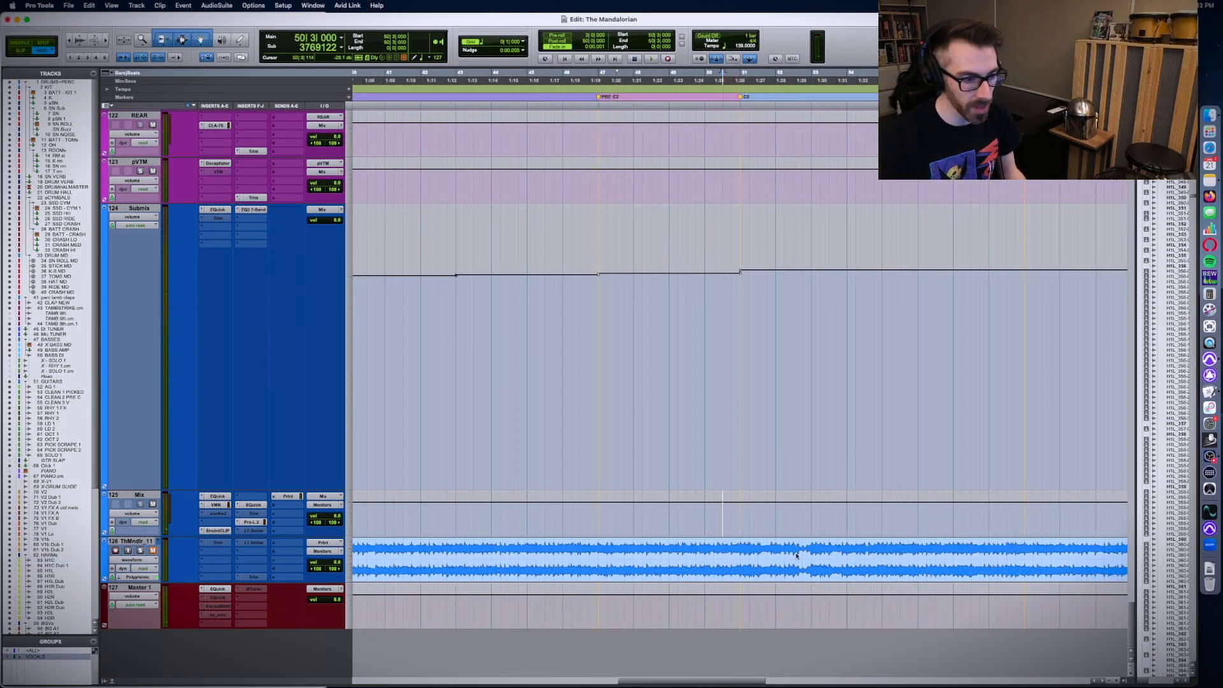
shift+click(837, 533)
key(space)
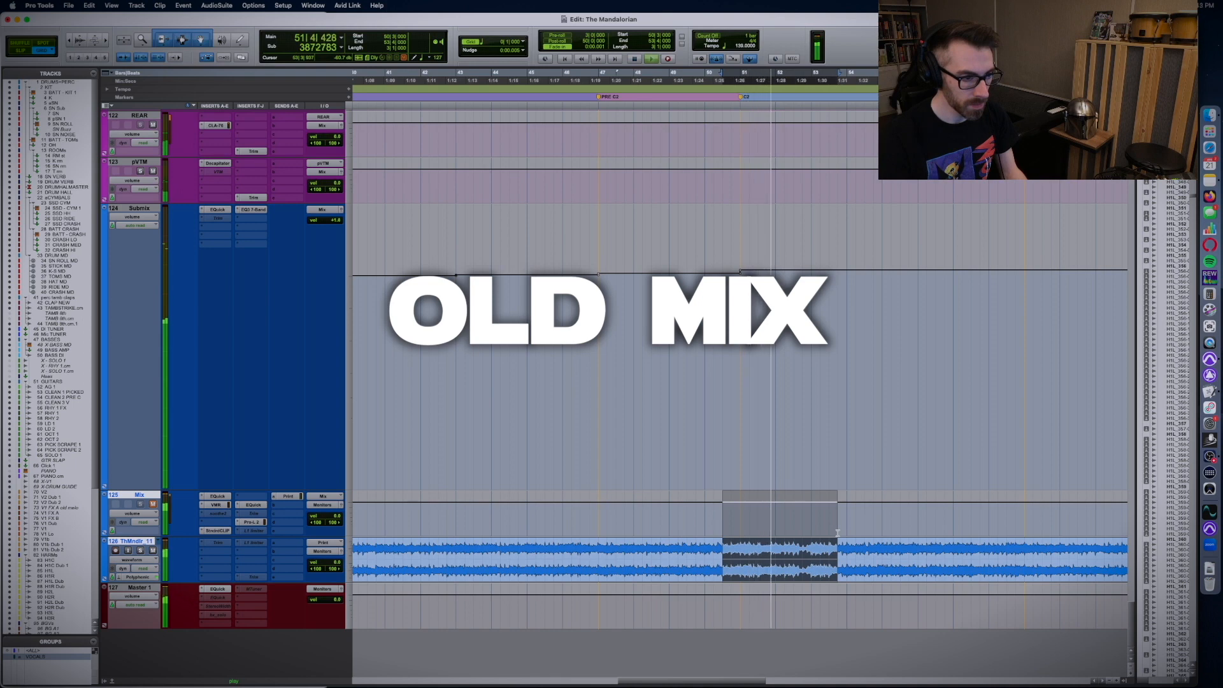
key(space)
click(720, 548)
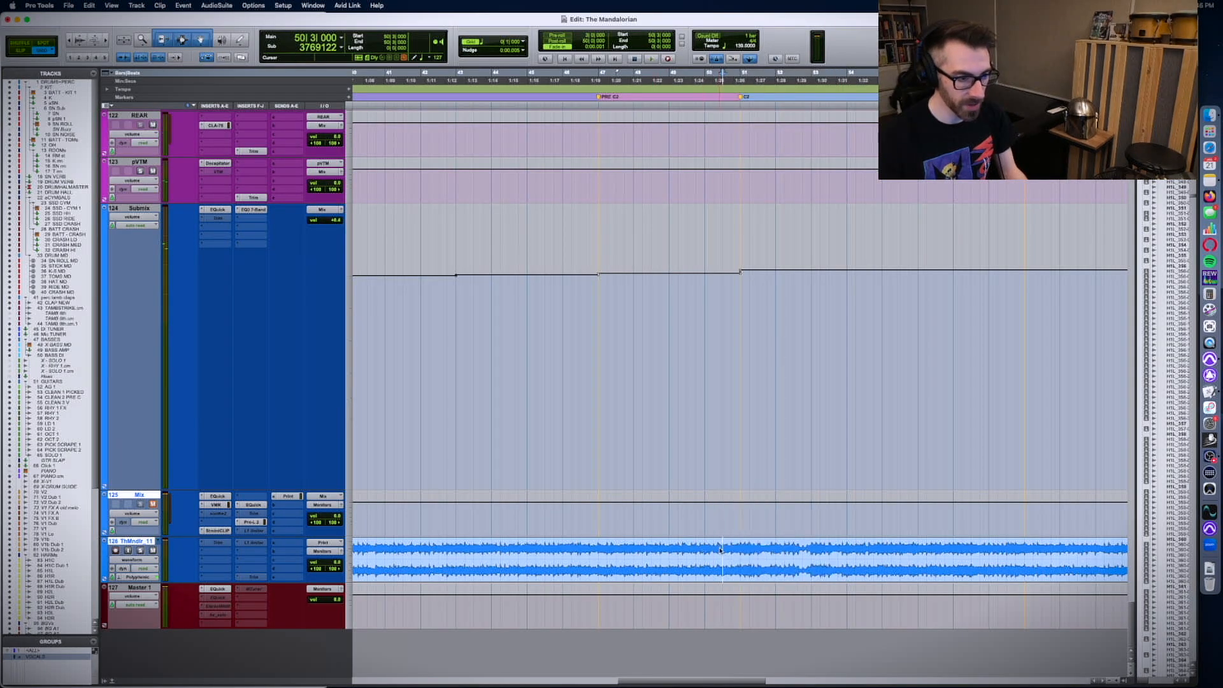
key(space)
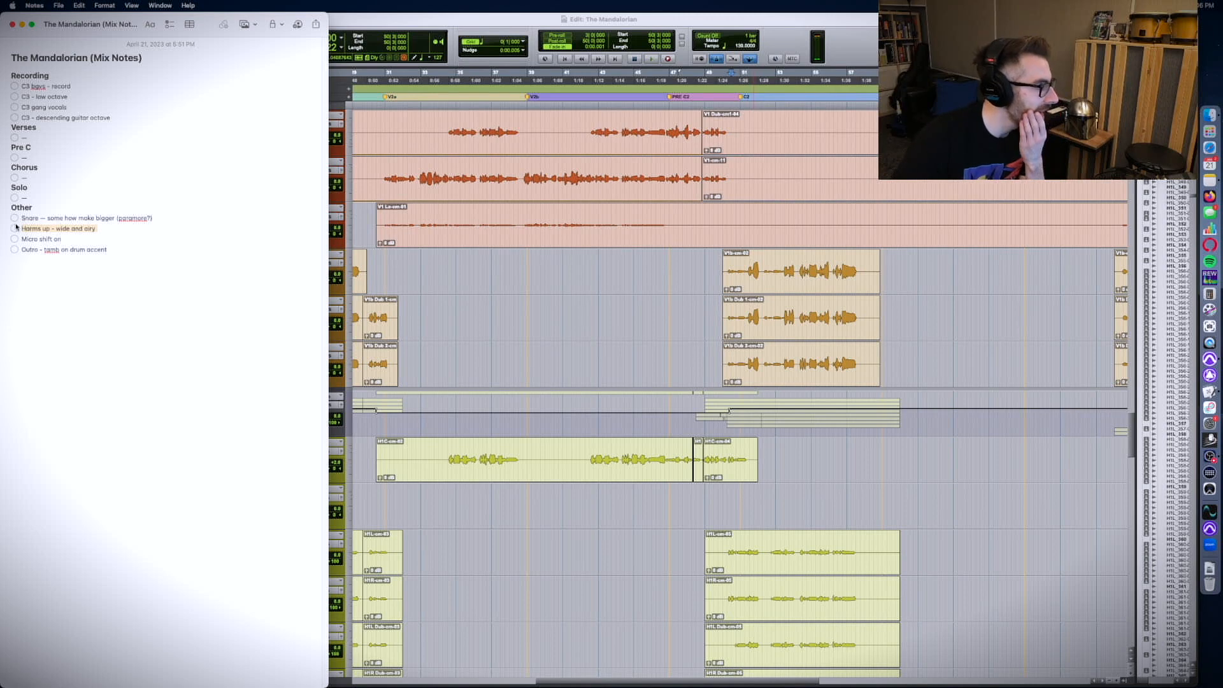
- Mark "Harms up - wide and airy" as completed in the mix notes in Notes
click(15, 228)
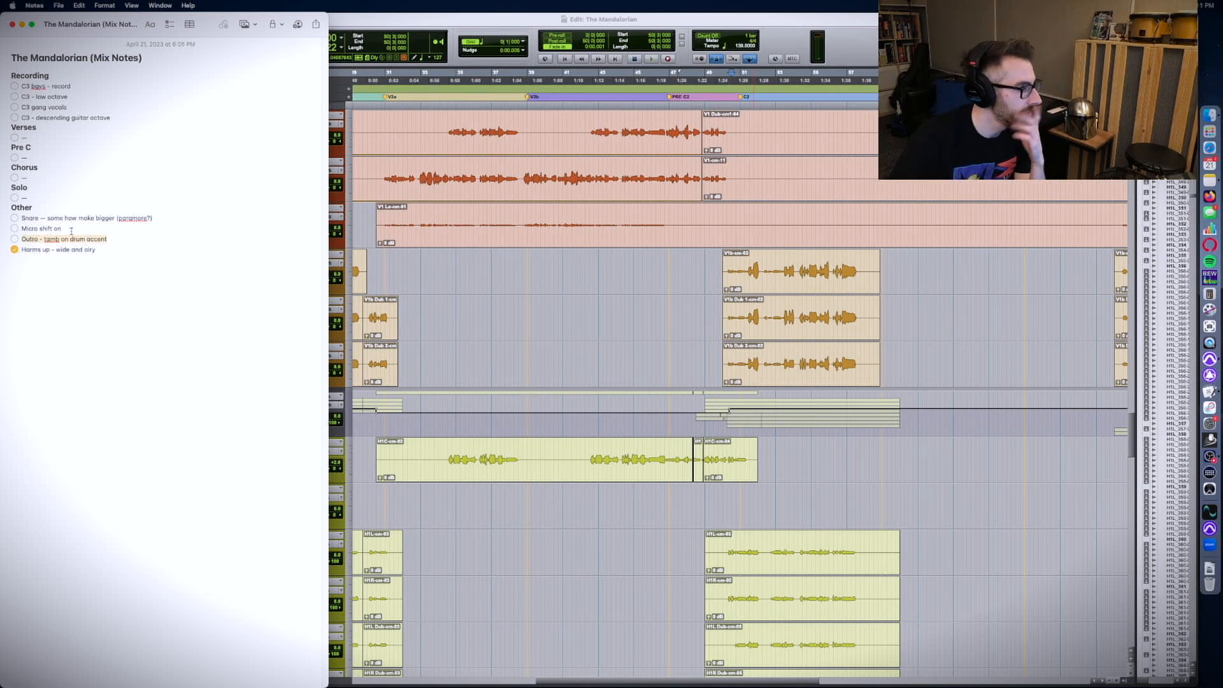
- Audition the VMICROSHIFT vocal effect with its fader raised, and set the Trim output on that track to about -10.8 dB
click(880, 444)
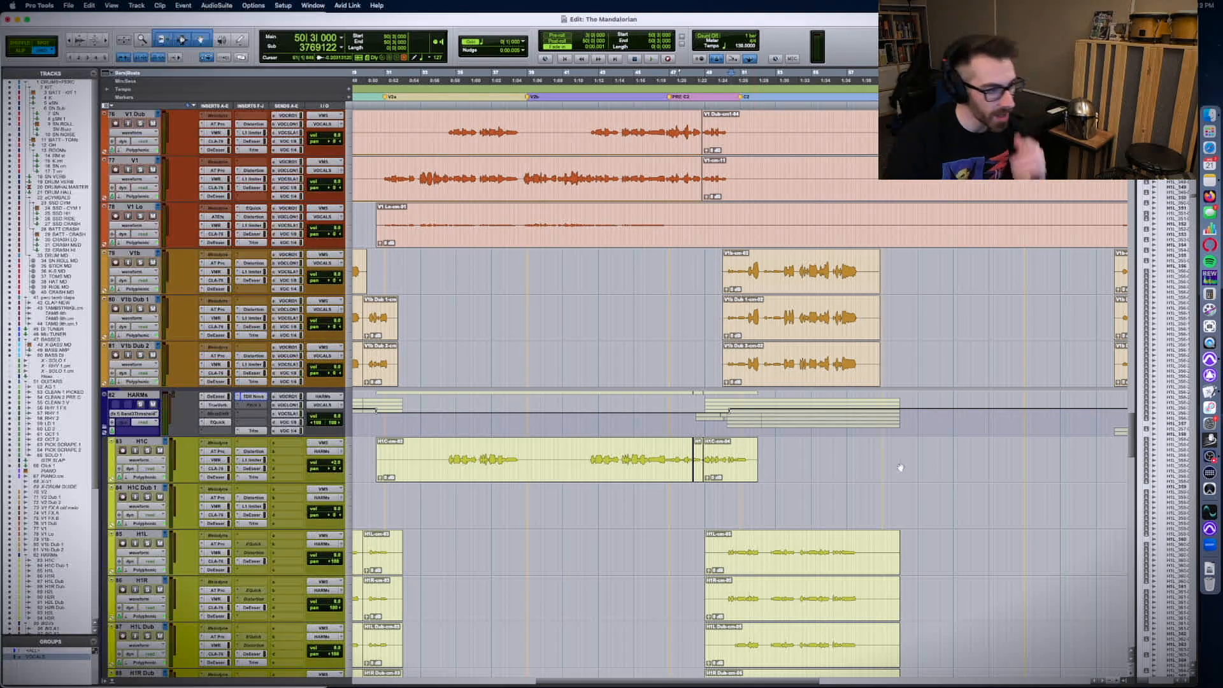
key(super+equal)
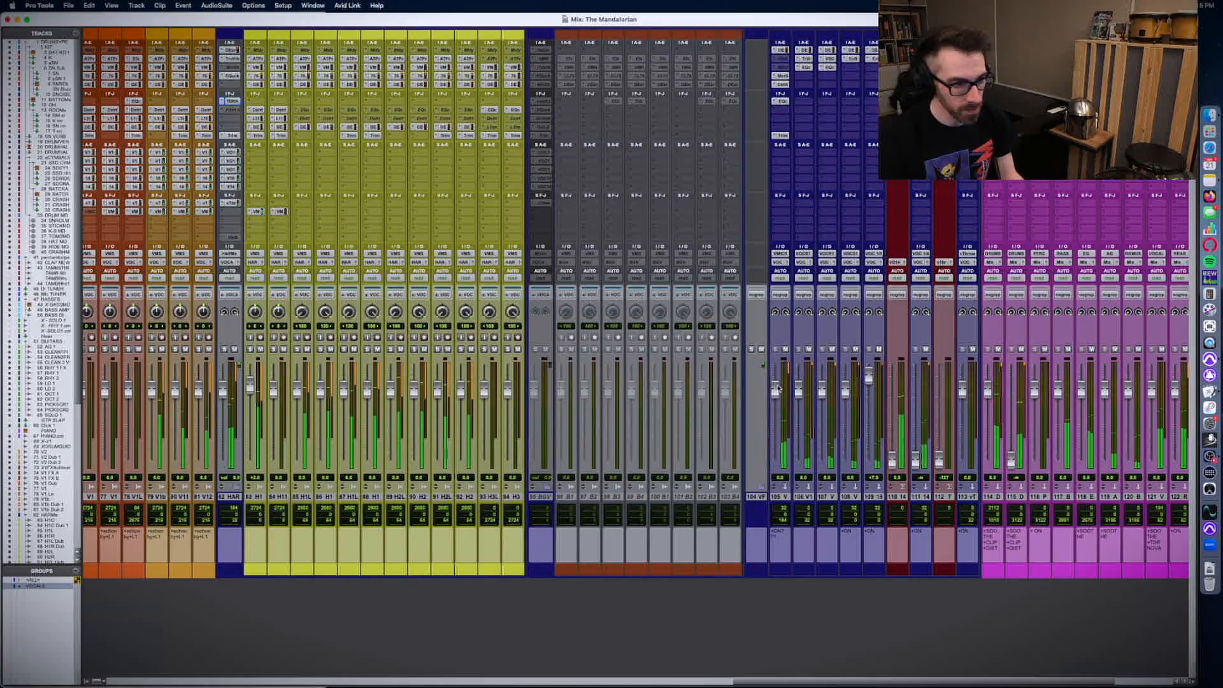
drag(775, 386, 776, 361)
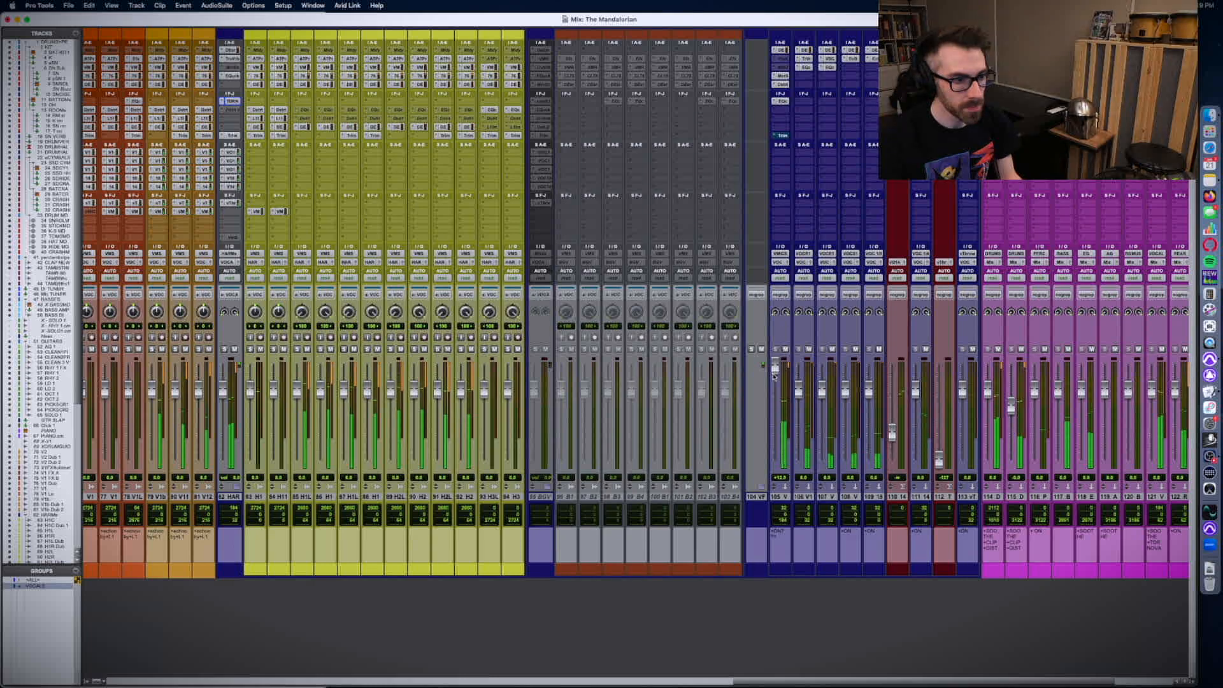
key(super+5)
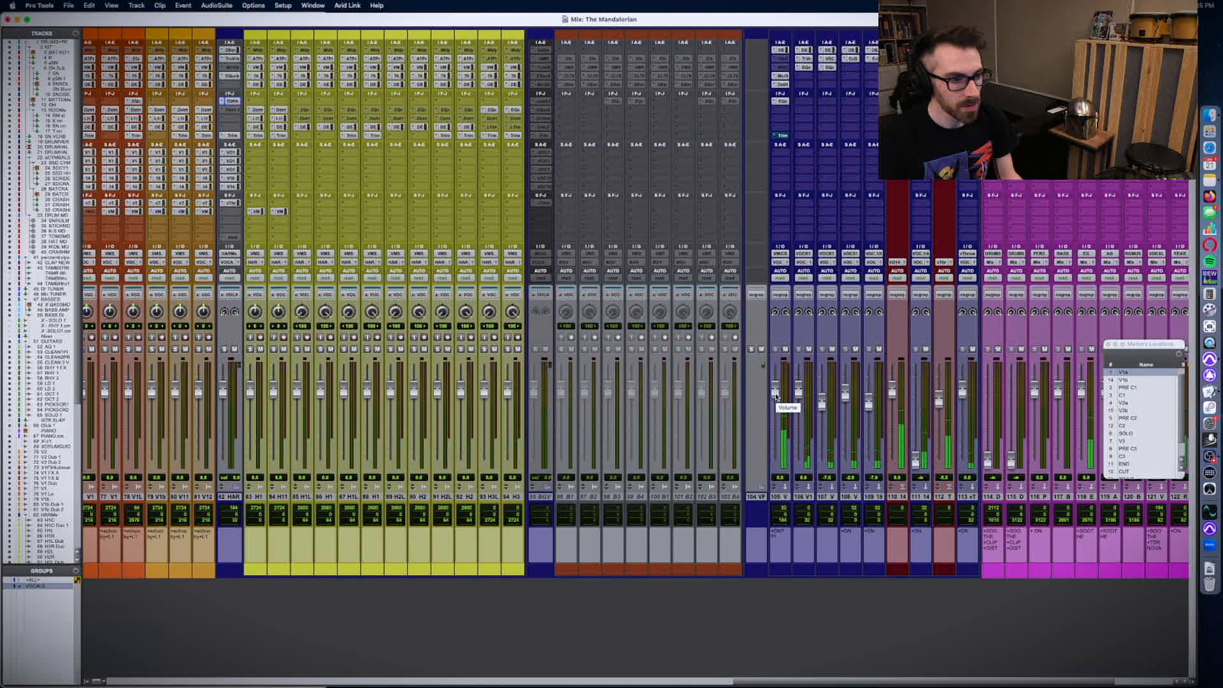
click(783, 137)
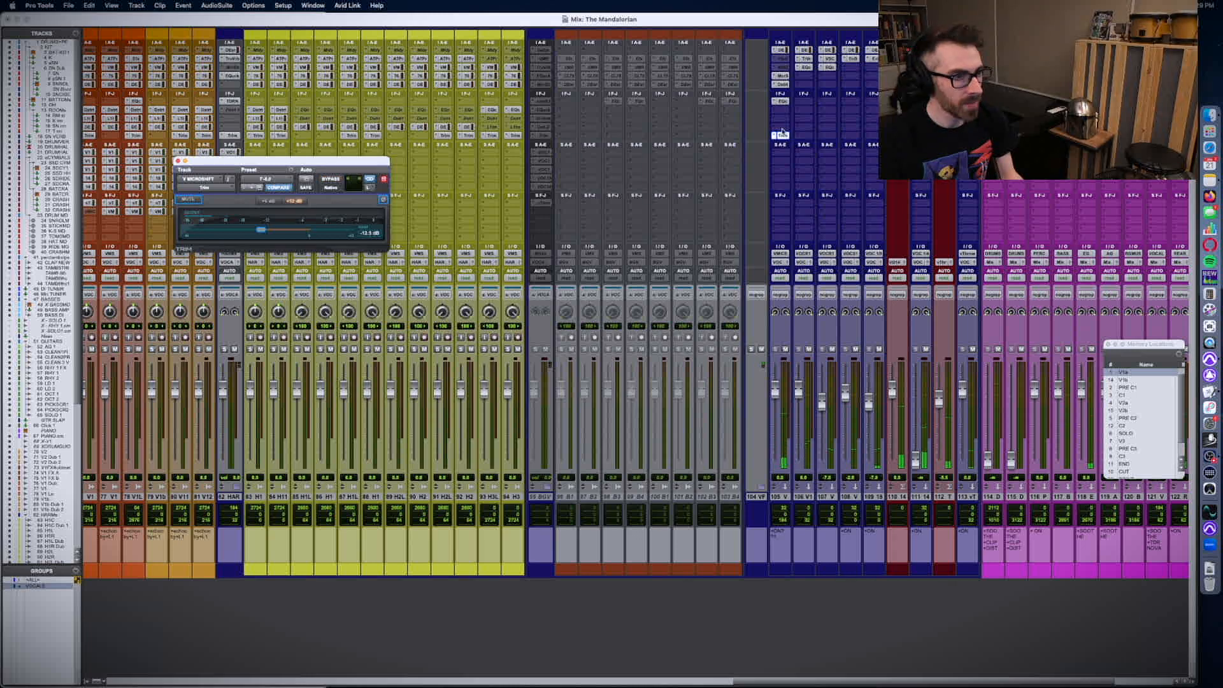
drag(268, 231, 280, 236)
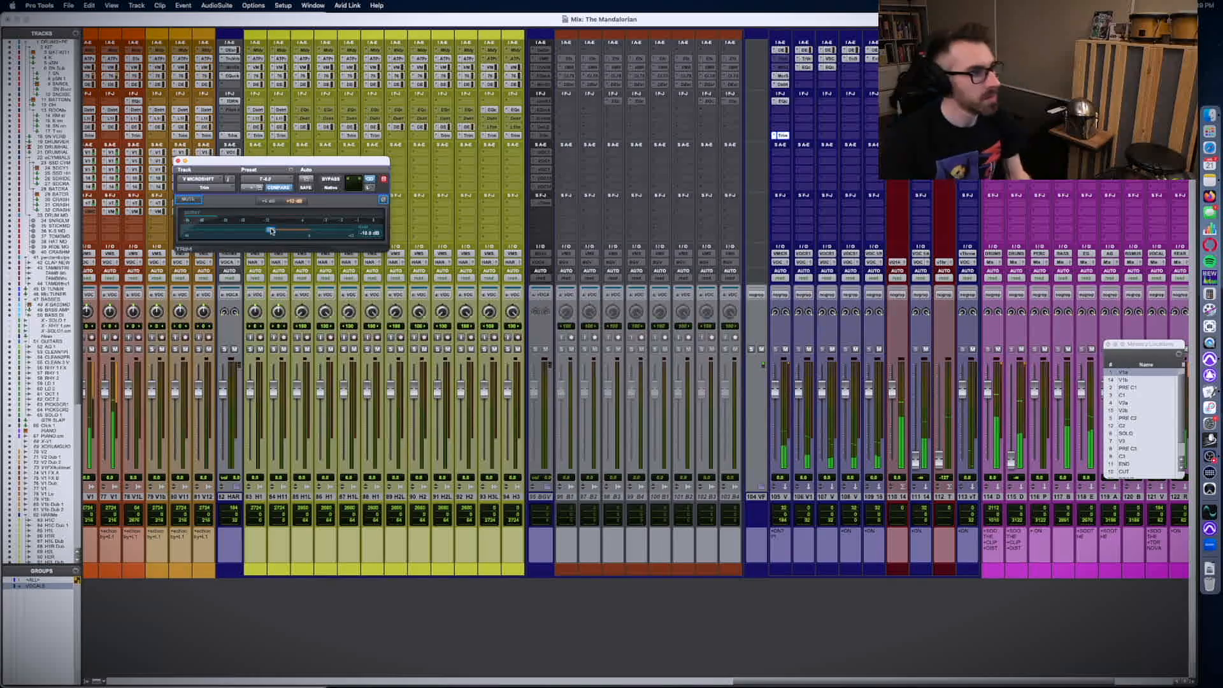
- Try adjusting the VMICROSHIFT volume automation across the selected opening bars around the V1a marker during playback
key(super+equal)
scroll(475, 308, up, 1)
drag(515, 359, 516, 381)
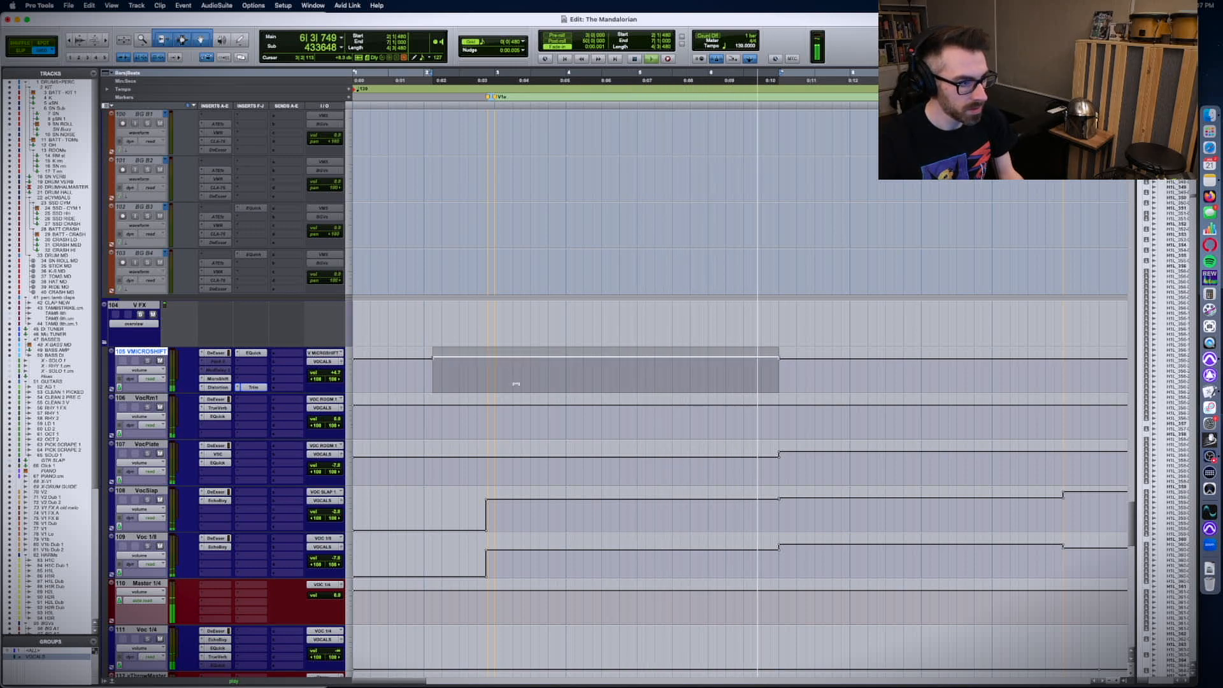
- Delete the "Micro shift on" item from the mix notes in Notes
key(super+Tab)
key(super+h)
key(super+Tab)
key(super+Tab)
click(70, 231)
key(Delete)
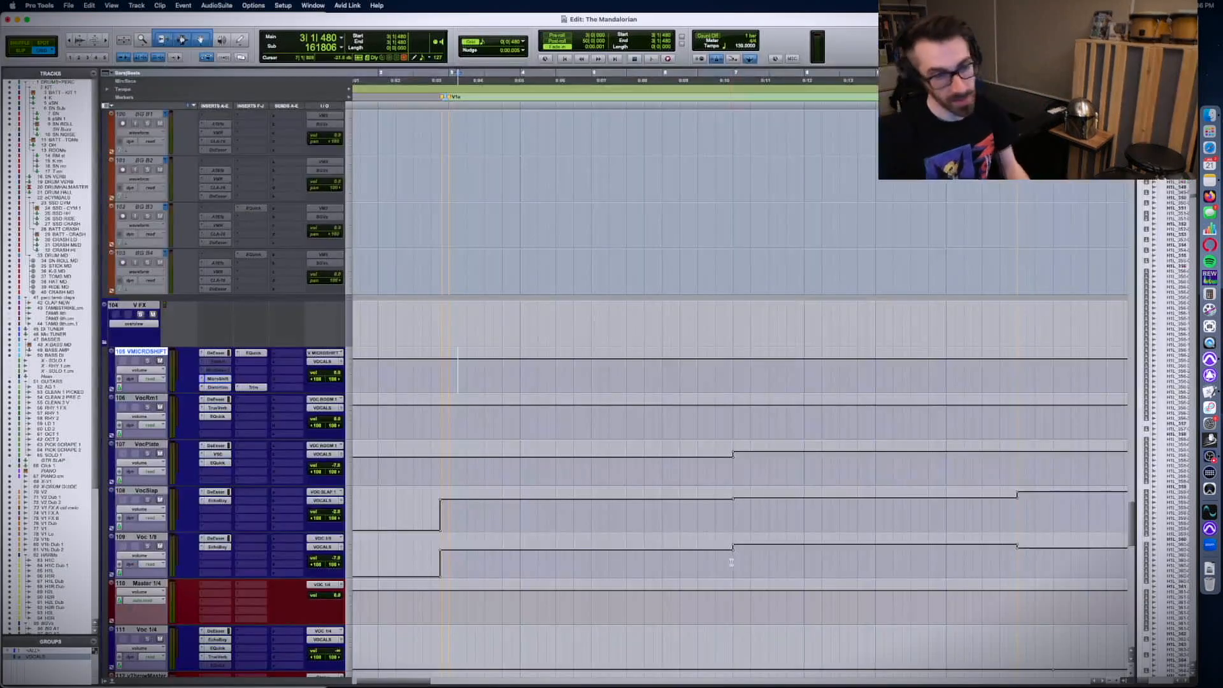
- Listen to the outro around the END marker in Pro Tools and examine the tambourine strikes against the drum accents
scroll(633, 467, down, 4)
scroll(633, 467, up, 10)
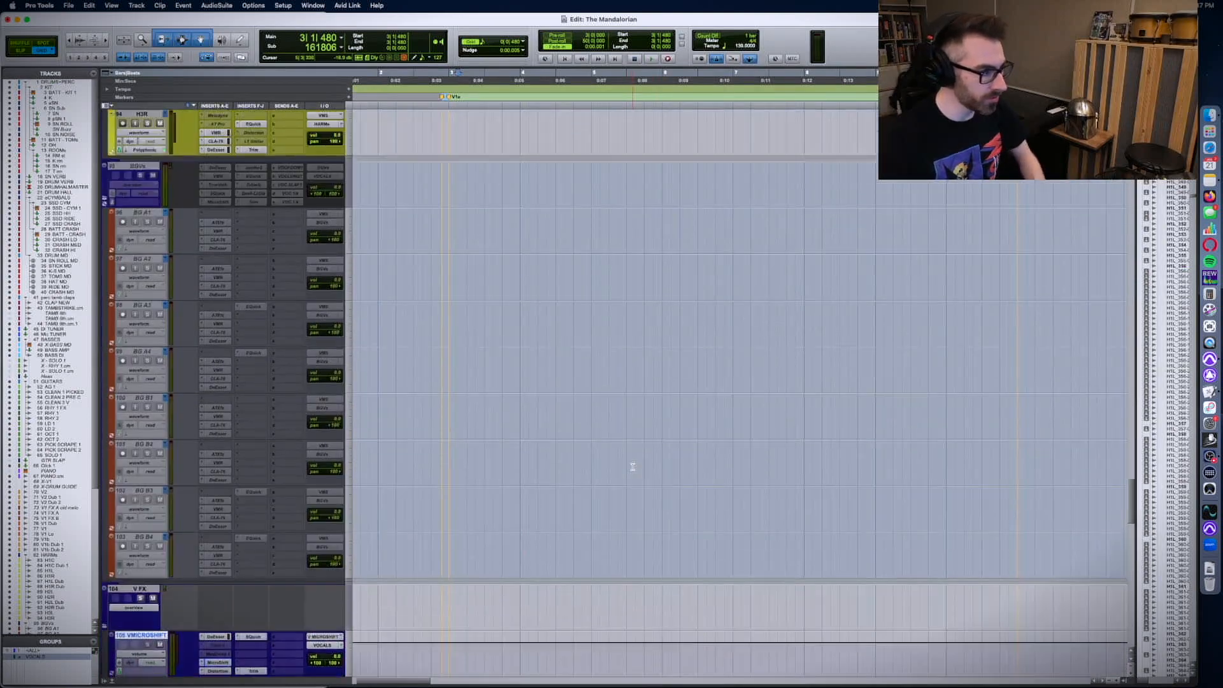
scroll(633, 467, up, 20)
scroll(802, 385, right, 10)
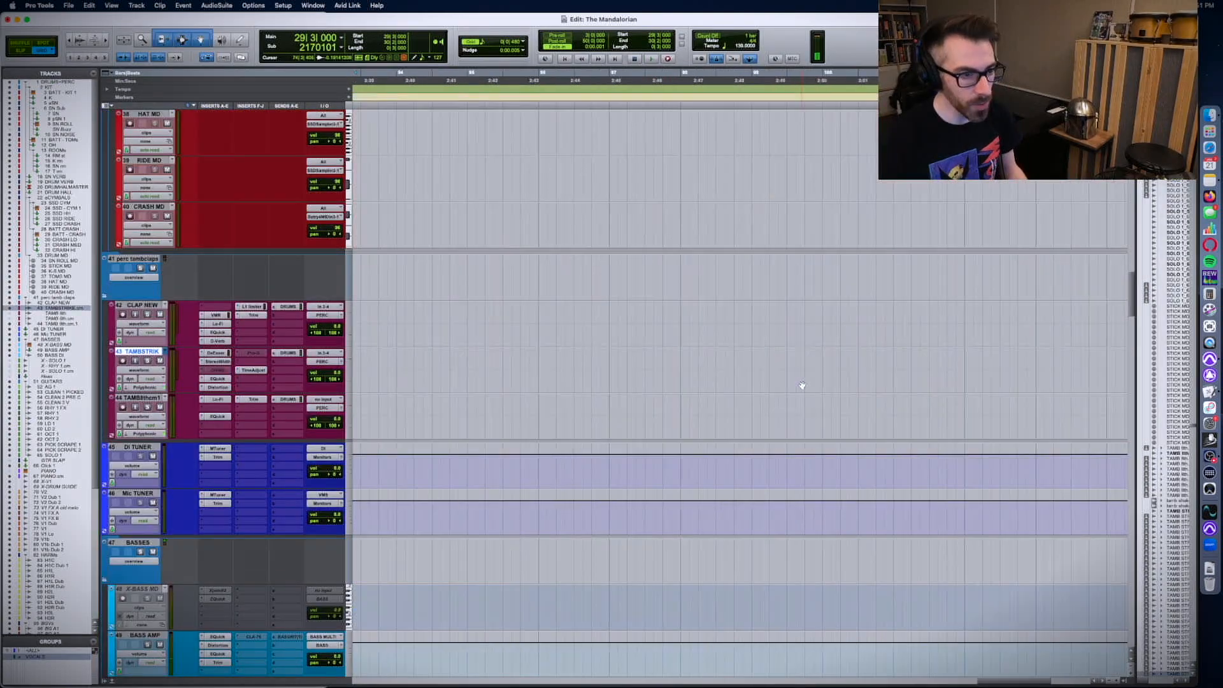
scroll(802, 384, left, 3)
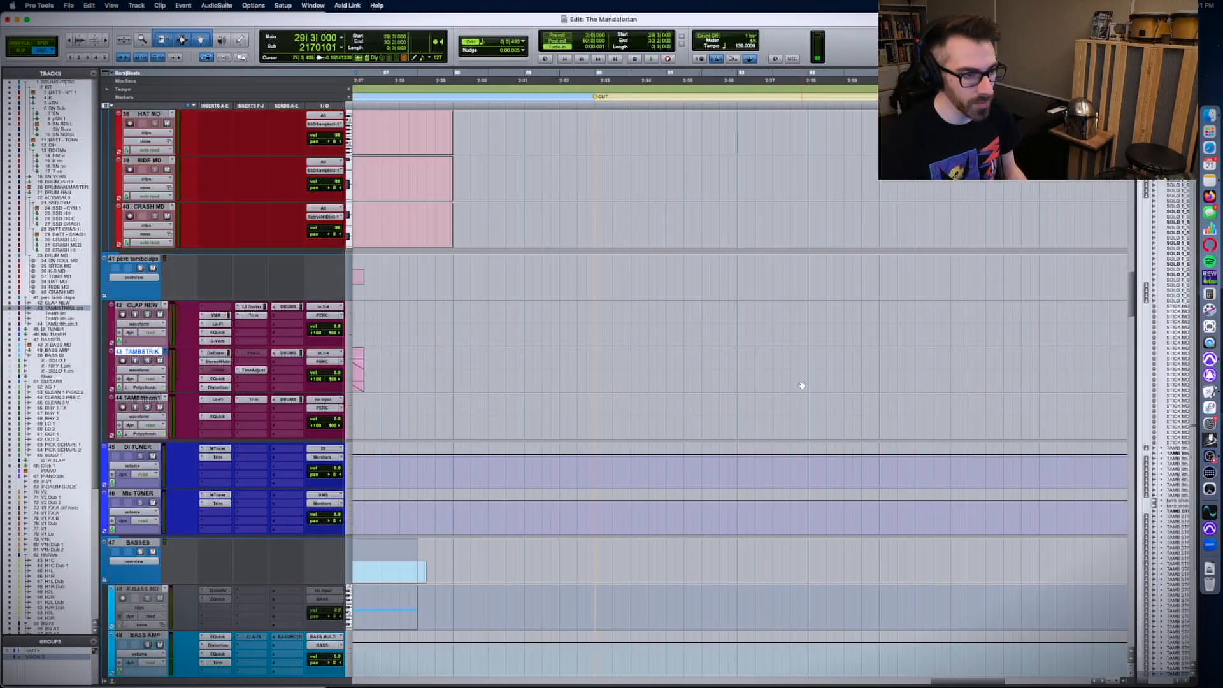
scroll(802, 384, left, 3)
key(space)
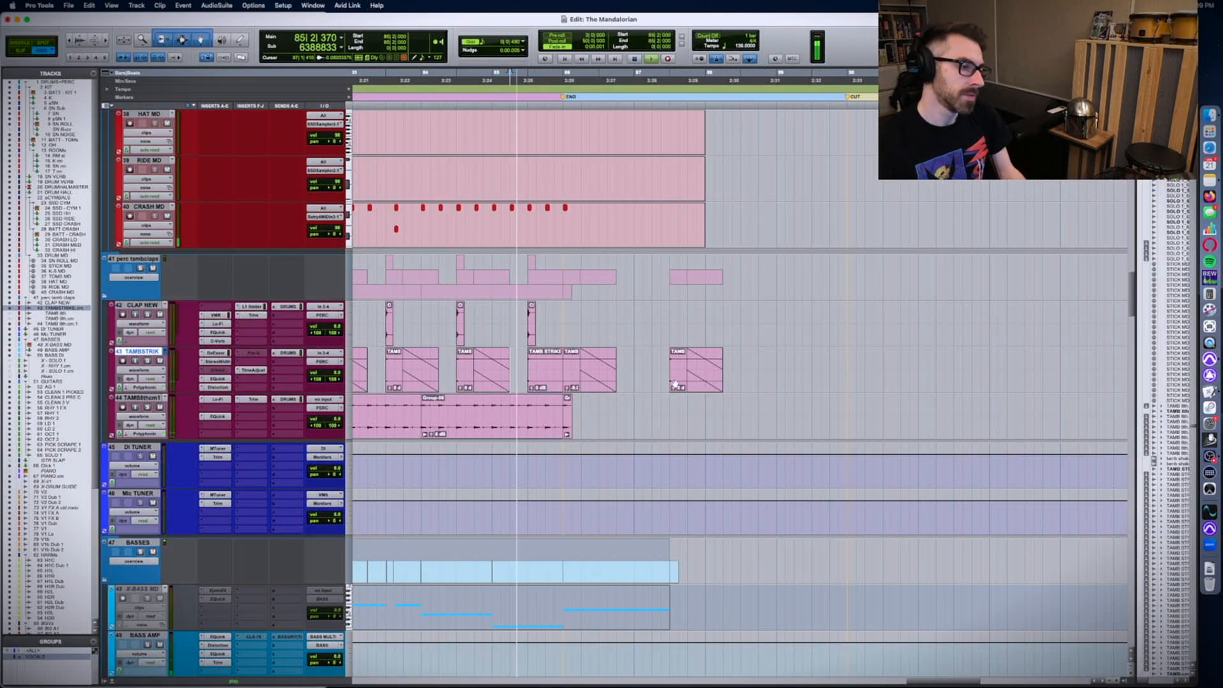
scroll(680, 381, down, 20)
scroll(680, 380, up, 15)
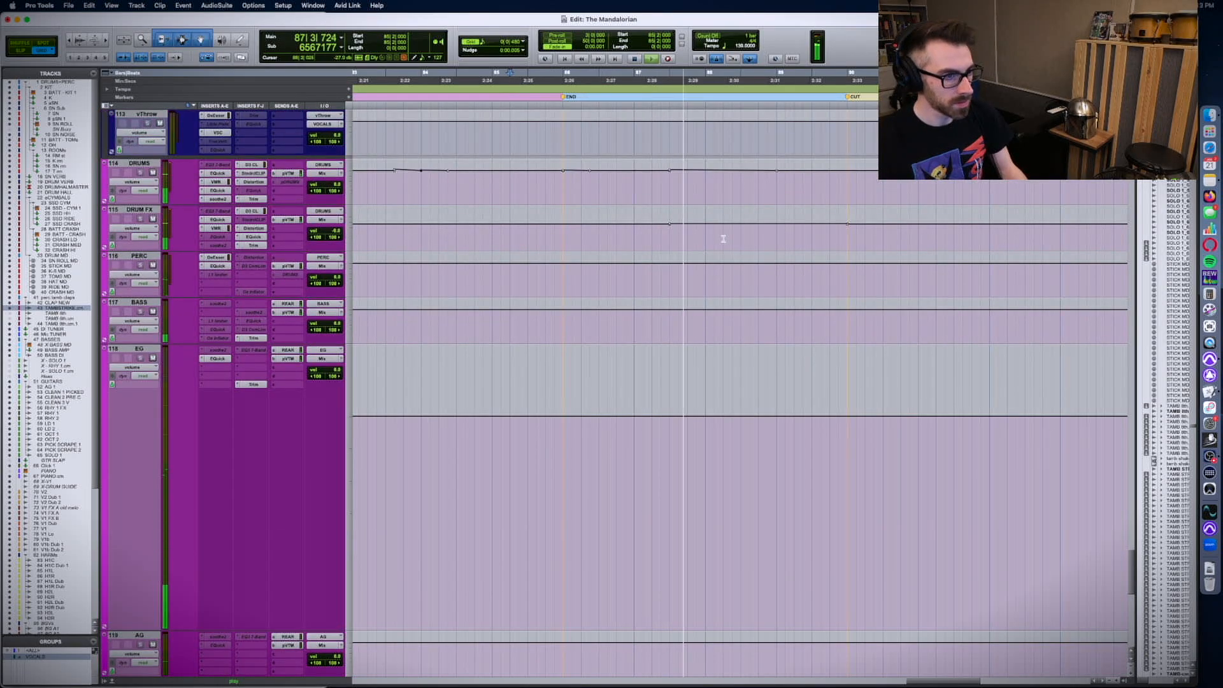
scroll(724, 238, up, 20)
click(637, 399)
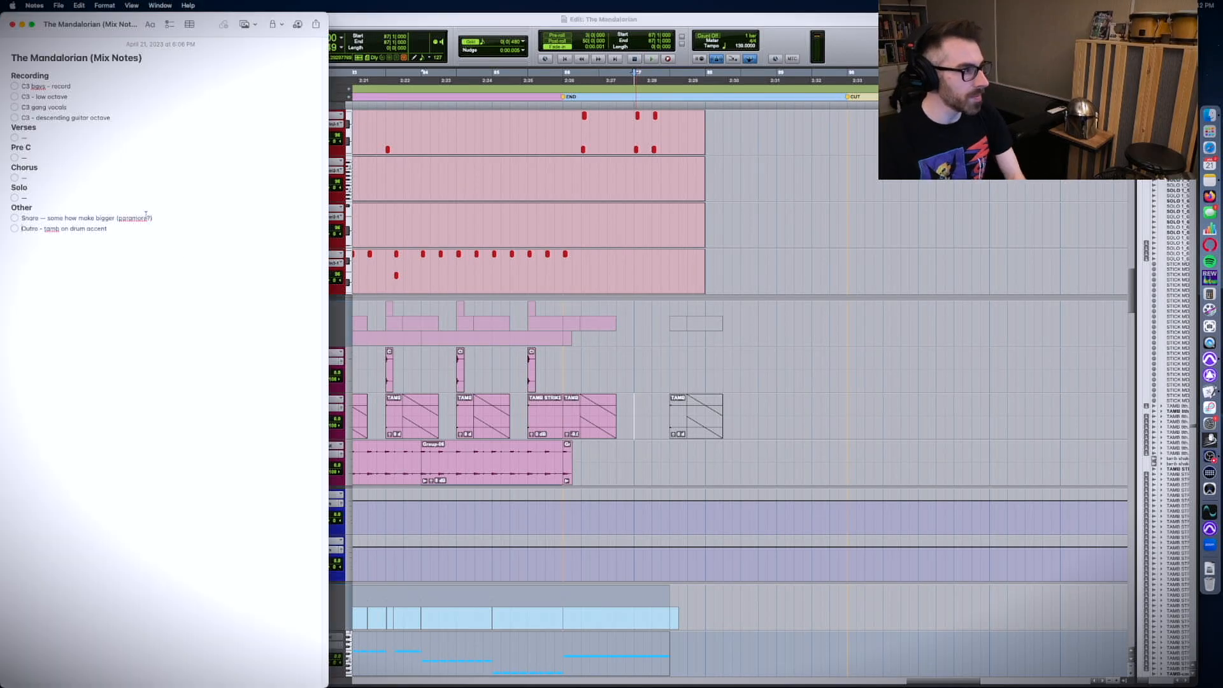
- Delete the "Outro – tamb on drum accent" item from the mix notes in Notes and return to Pro Tools
drag(108, 229, 21, 228)
key(BackSpace)
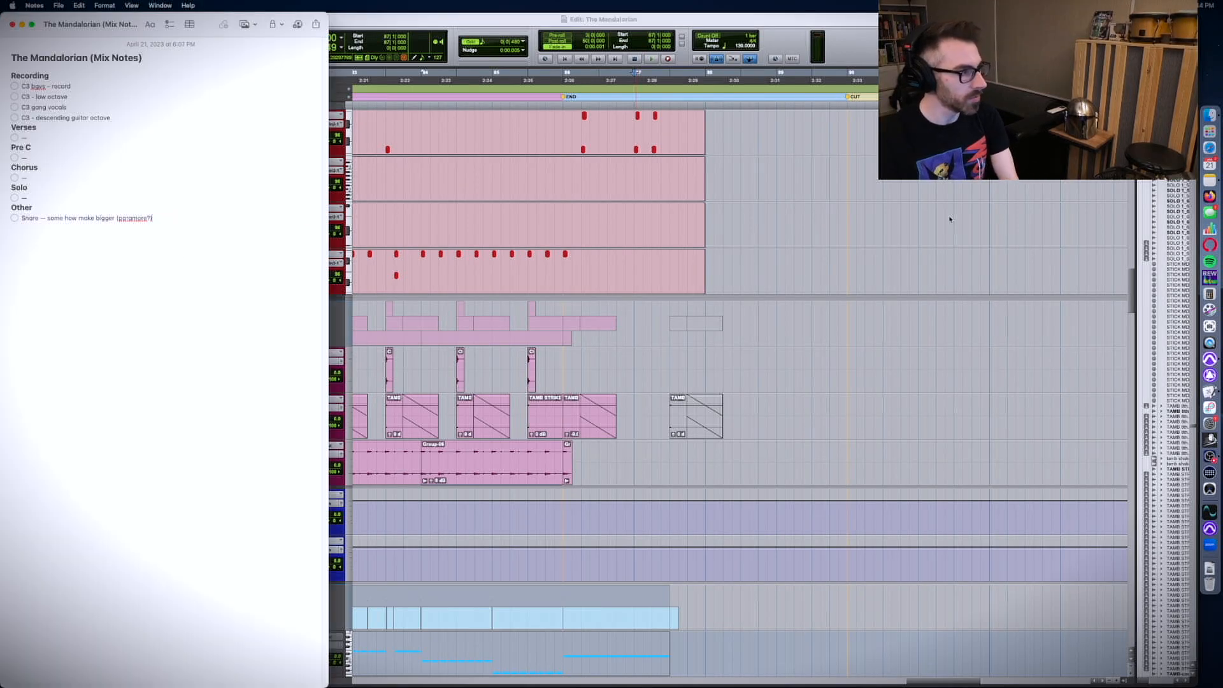
click(849, 220)
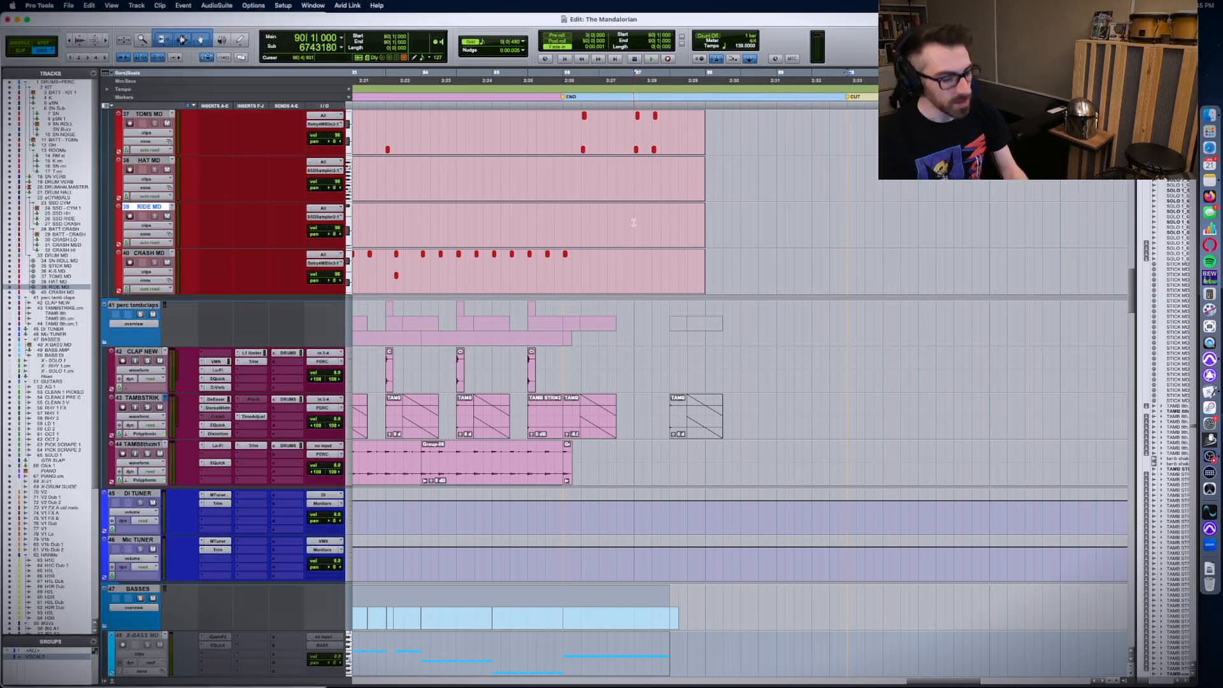
- Play from 79|2|000 into C3 and raise the Trim output on the CLAP NEW track to about +6.5 dB
key(r)
key(r)
click(585, 132)
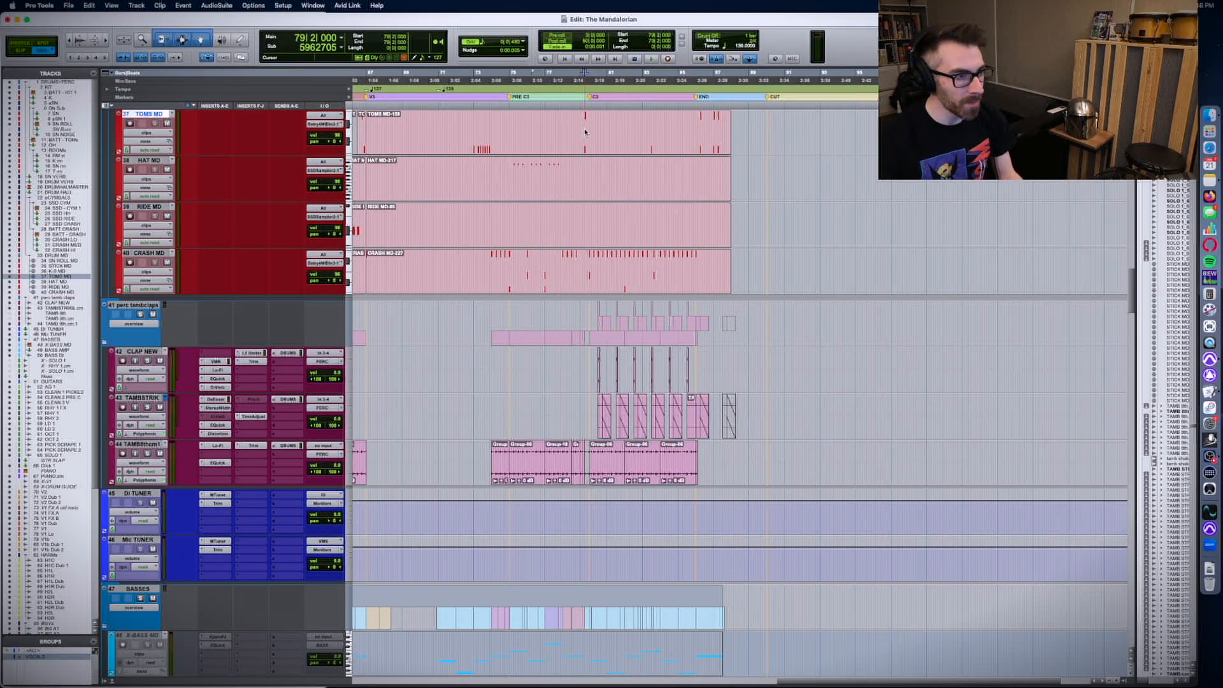
key(t)
key(t)
key(t)
key(space)
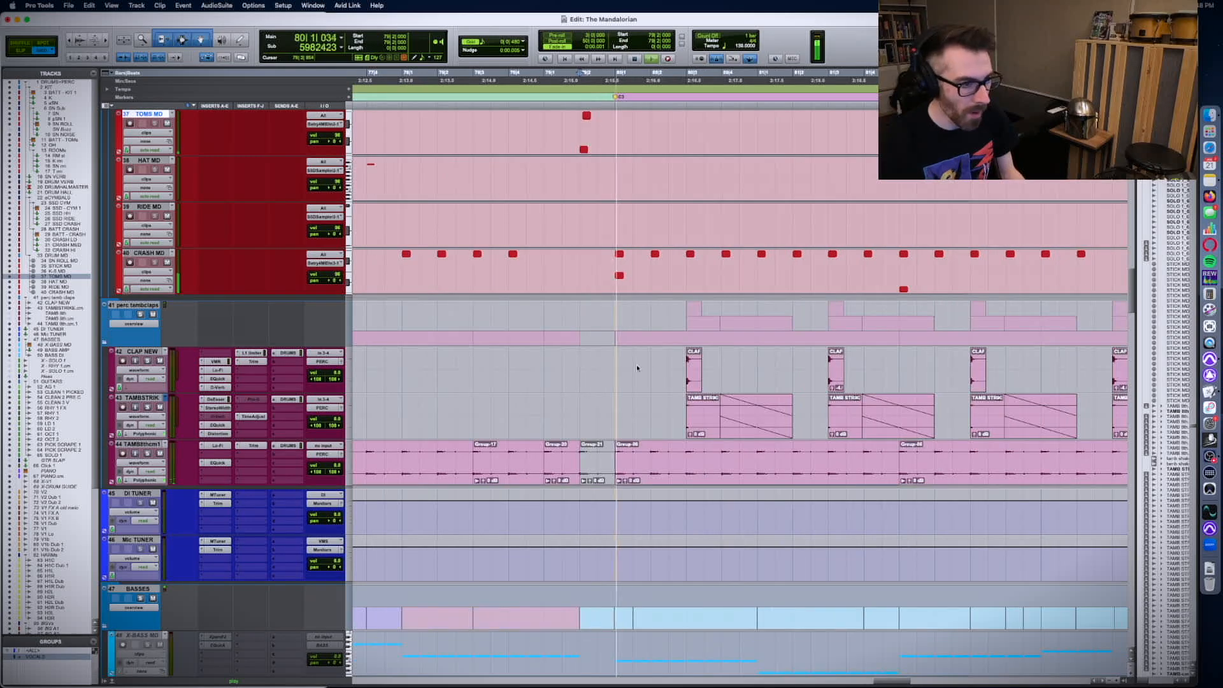
click(253, 361)
drag(288, 232, 331, 229)
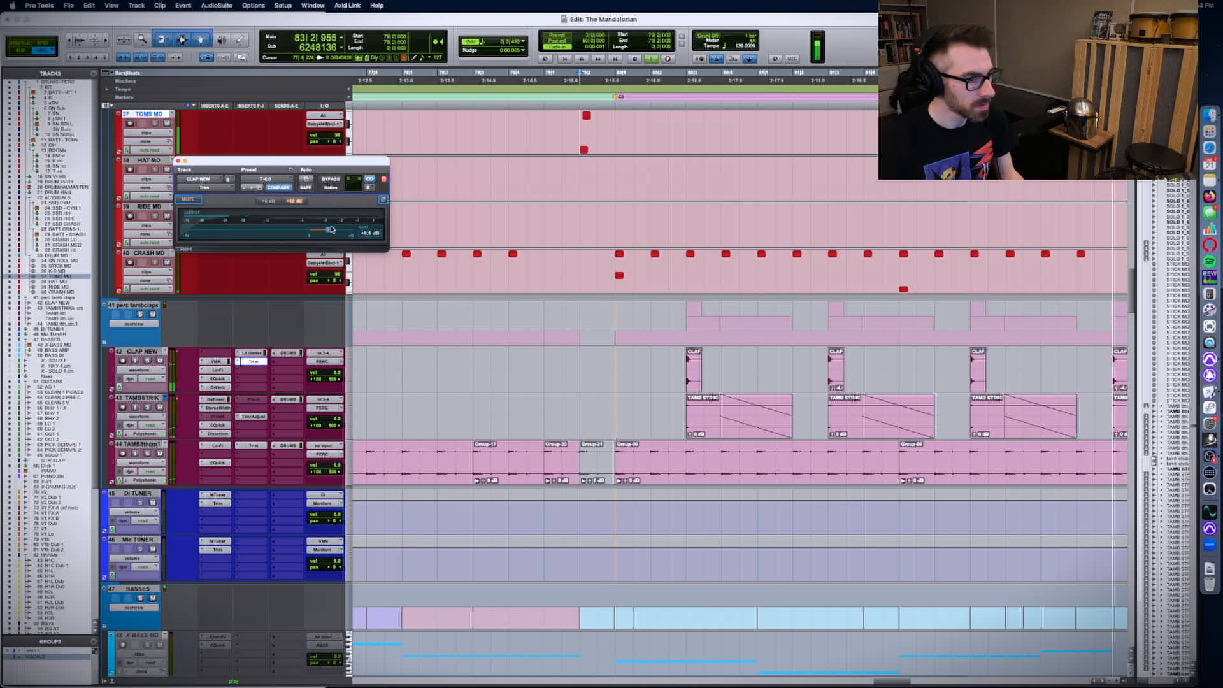
- Audition CLAP NEW from C3, lengthening its D-Verb plate decay, shortening the pre-delay and raising the mix to about 50%
scroll(406, 268, right, 6)
scroll(491, 369, left, 1)
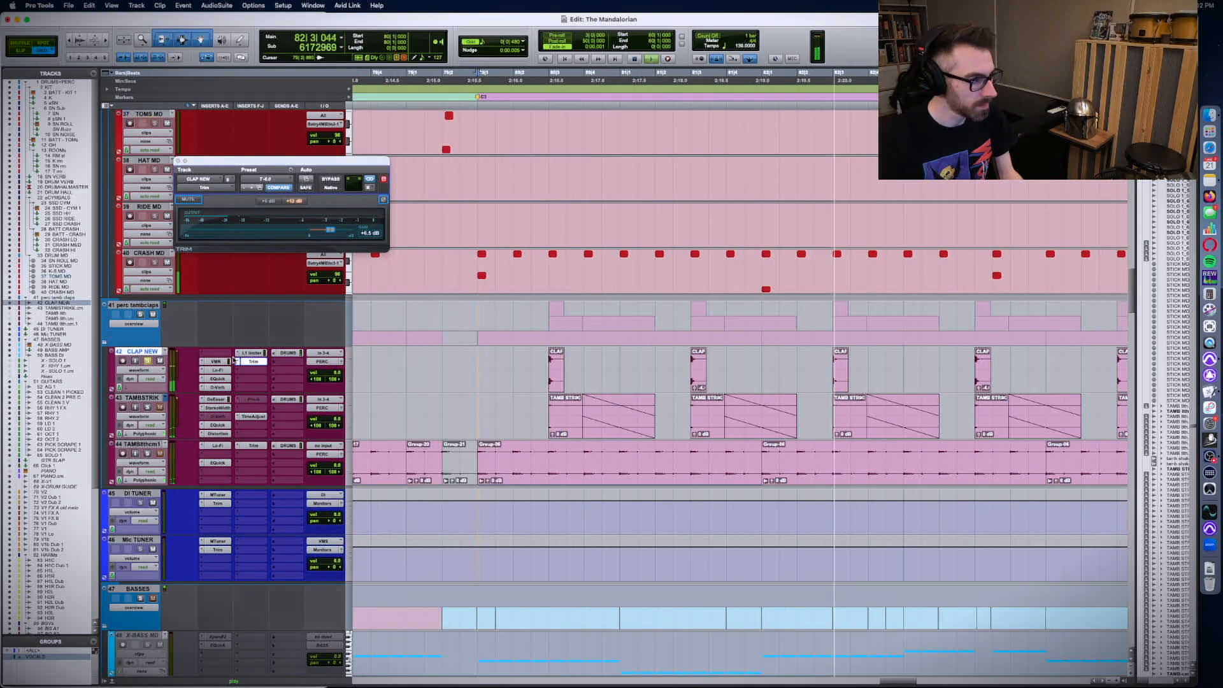
key(space)
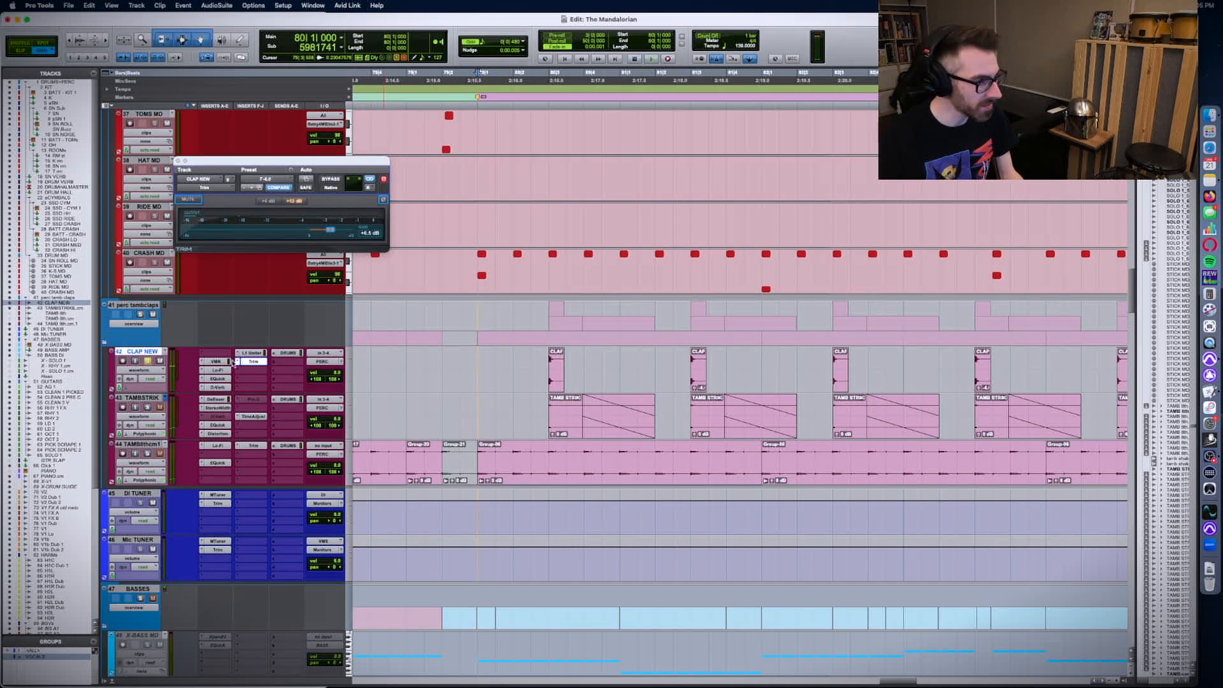
key(space)
click(218, 387)
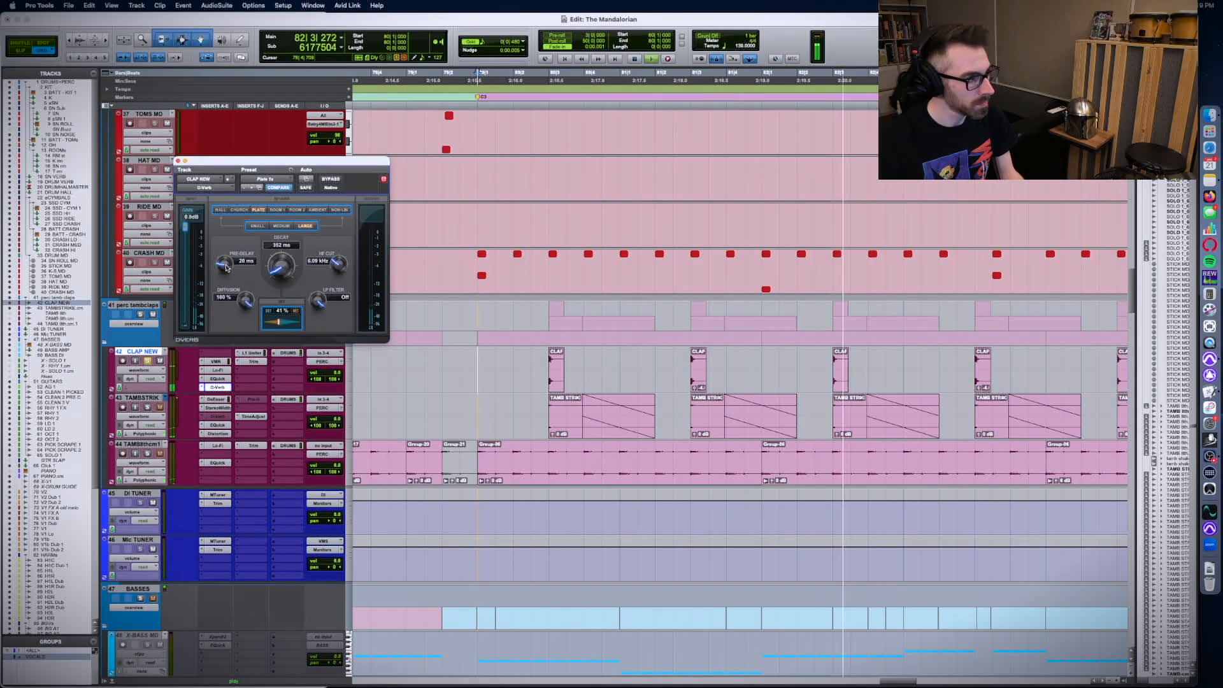
drag(281, 266, 284, 265)
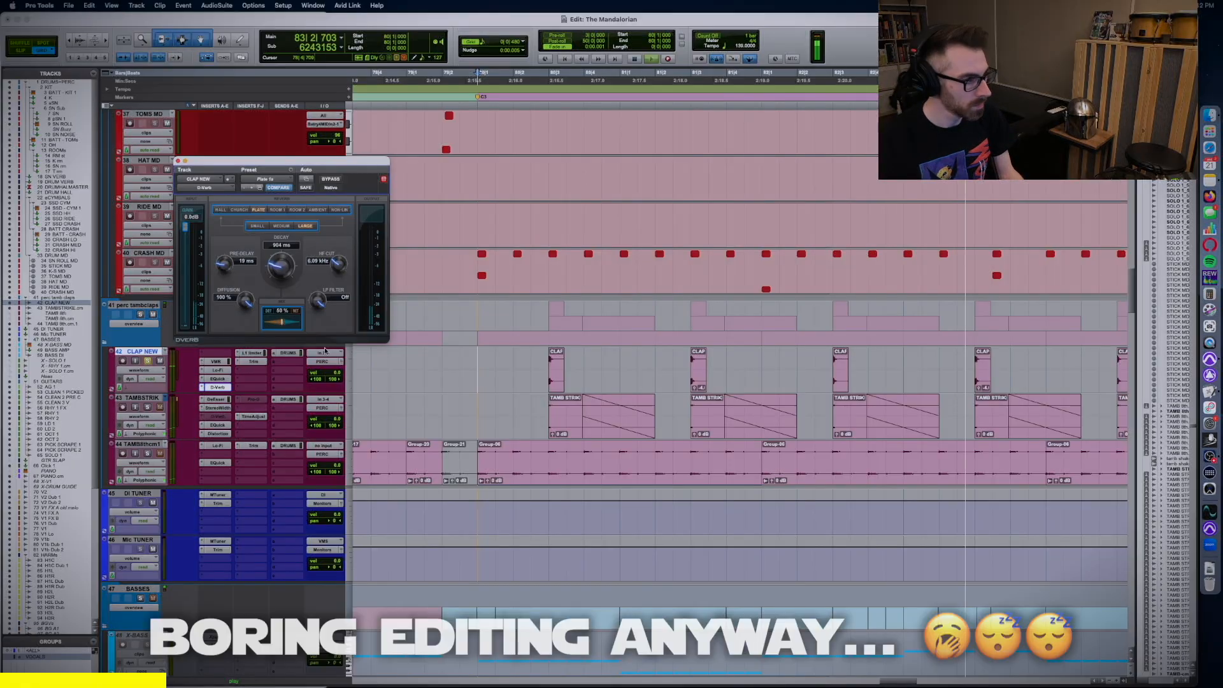
click(254, 361)
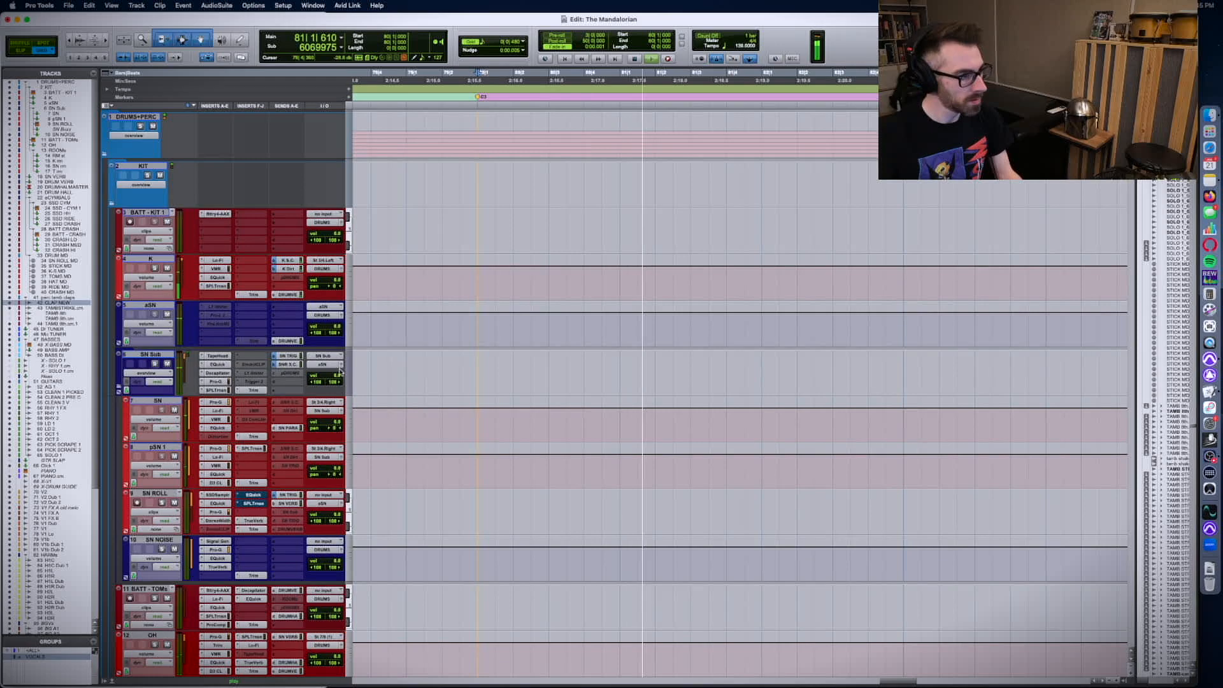
- Try raising the SN Sub track volume during playback of C3
click(339, 365)
drag(339, 365, 339, 374)
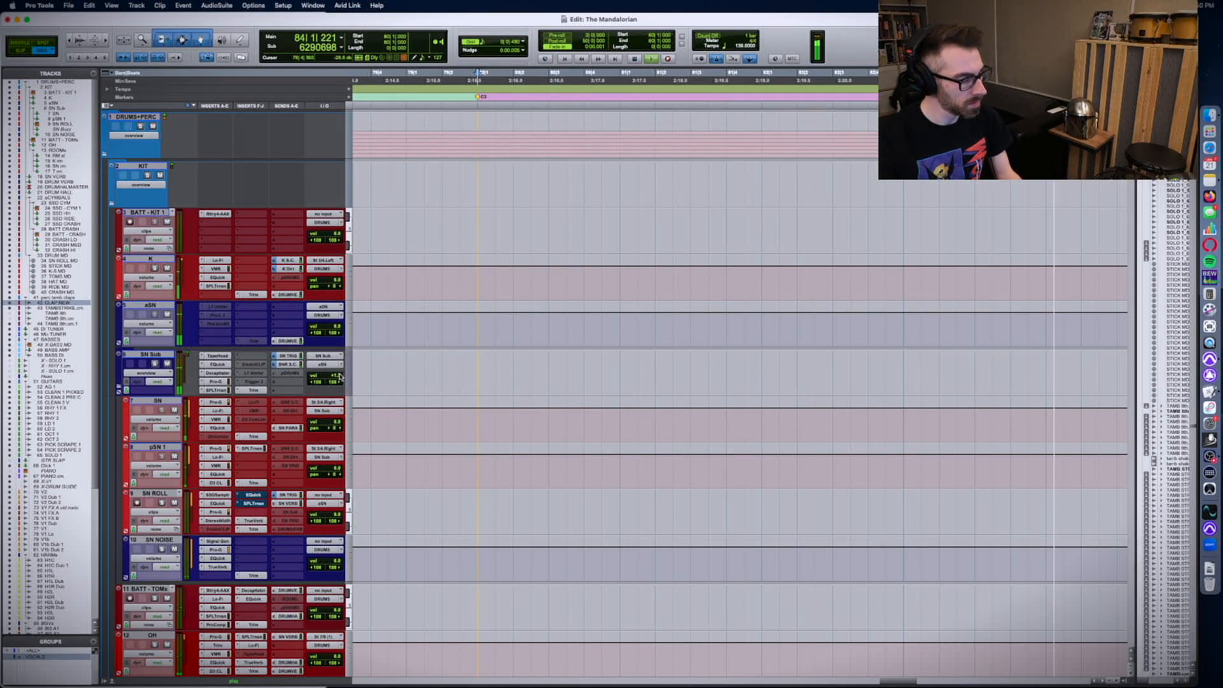
key(r)
key(r)
key(space)
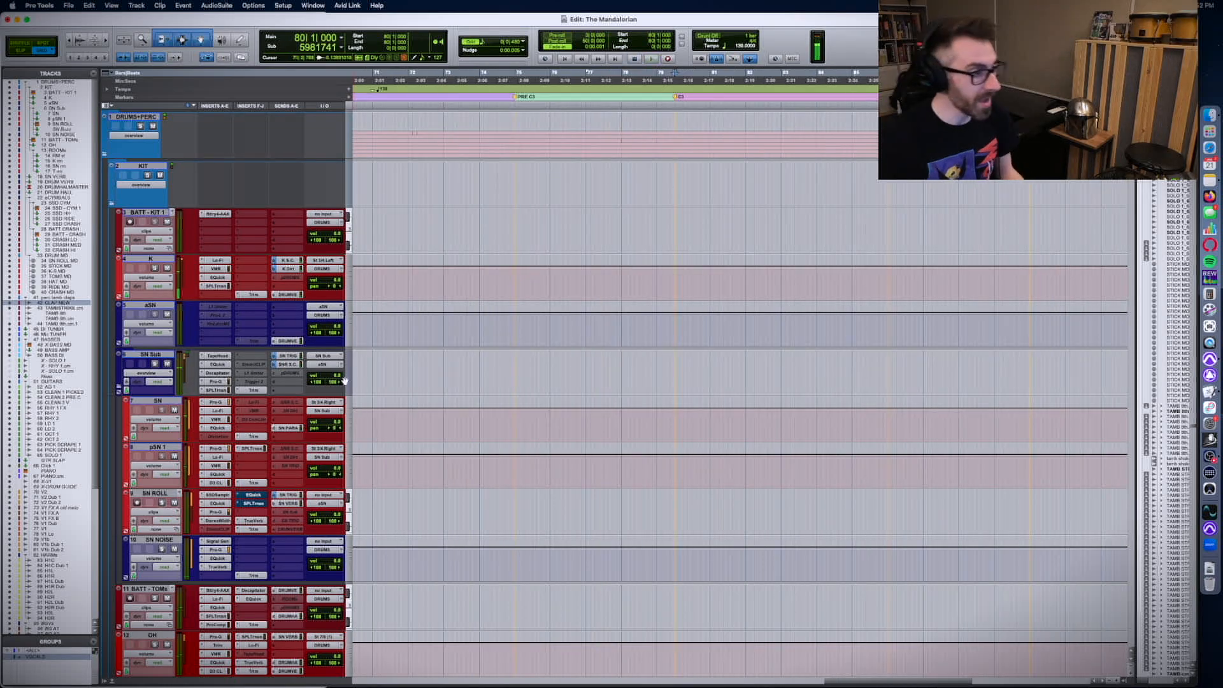
- Set the Trim output on the SN Sub track to about +1.4 dB during playback, and check the drum levels in the mixer
click(257, 389)
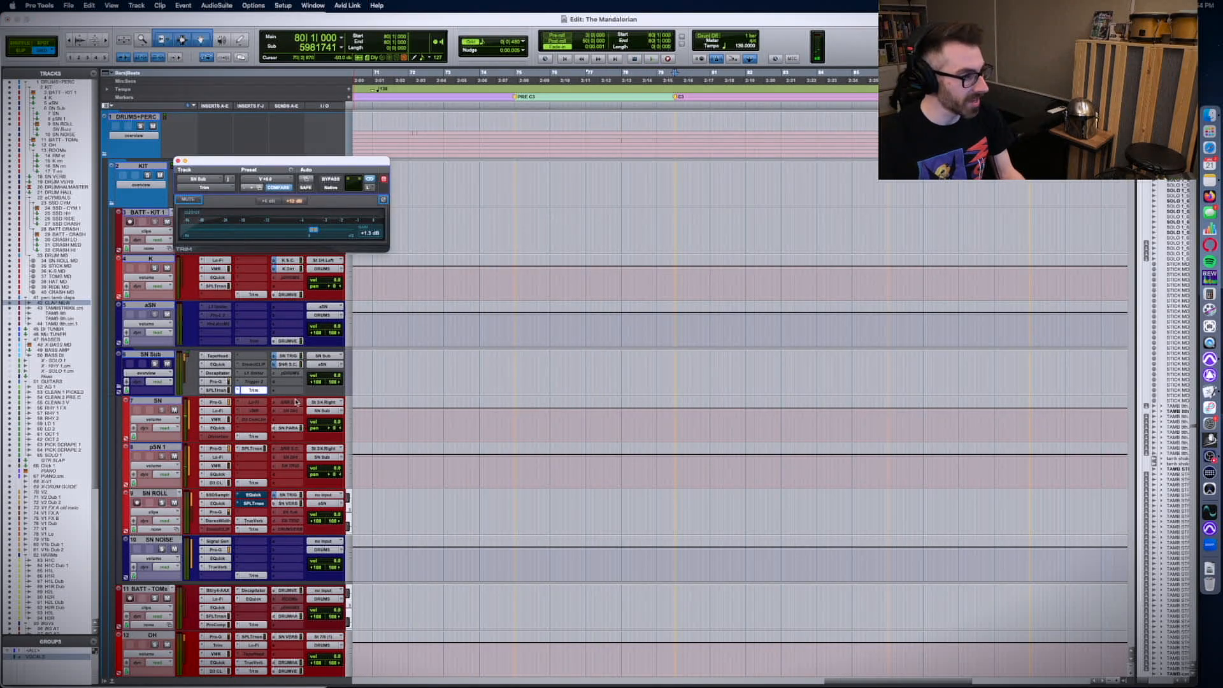
key(space)
drag(313, 229, 313, 232)
key(super+equal)
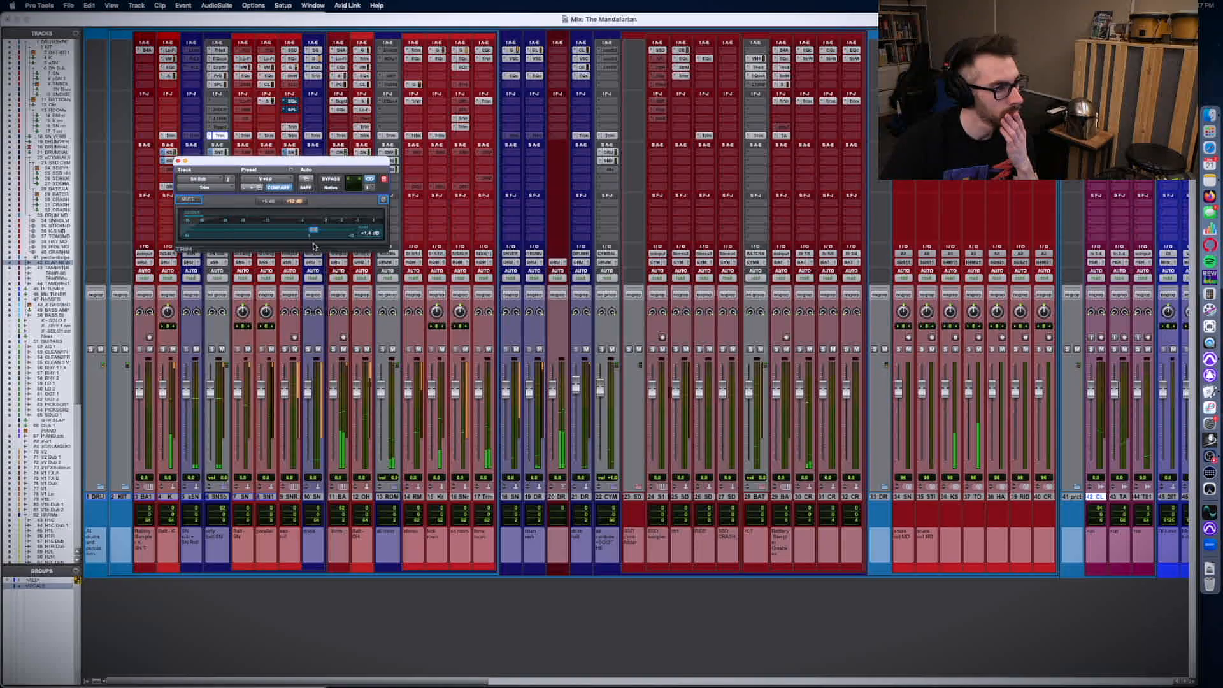
key(super+w)
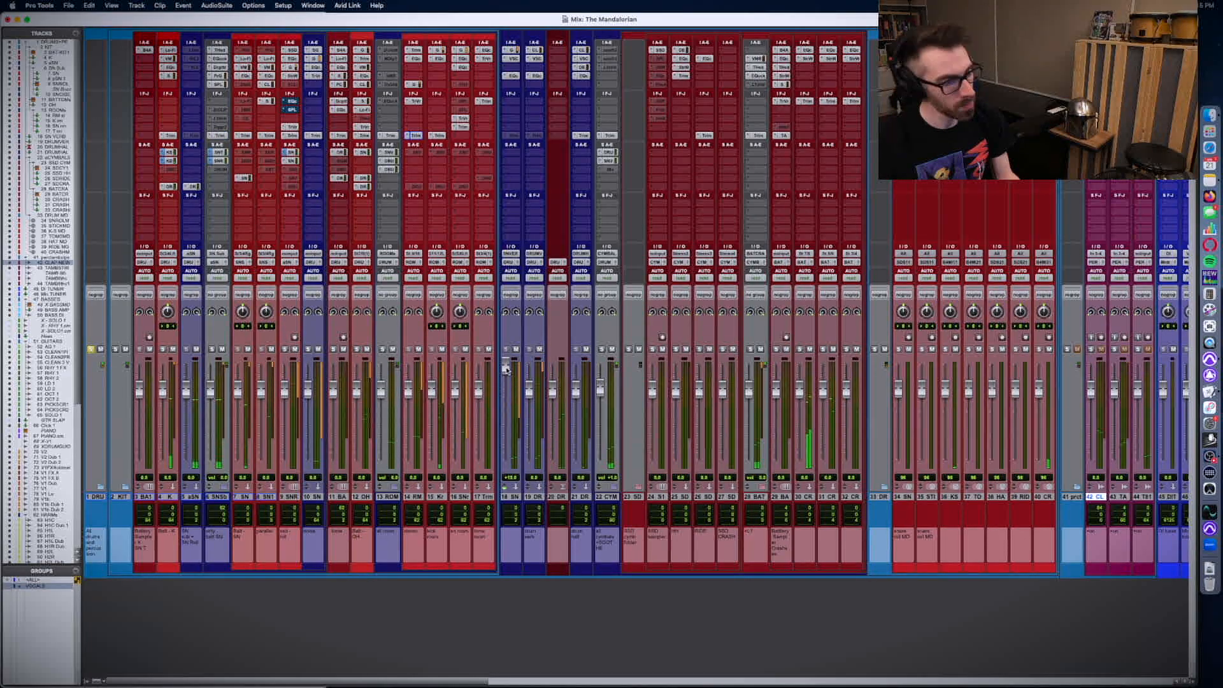
key(super+equal)
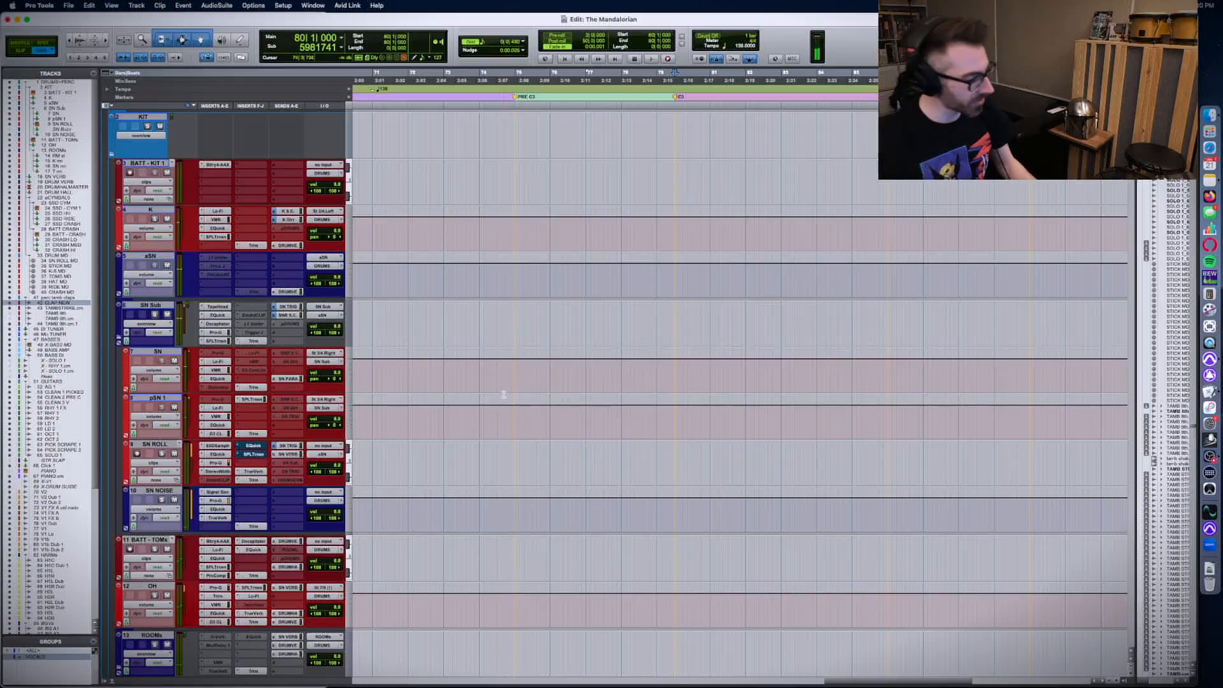
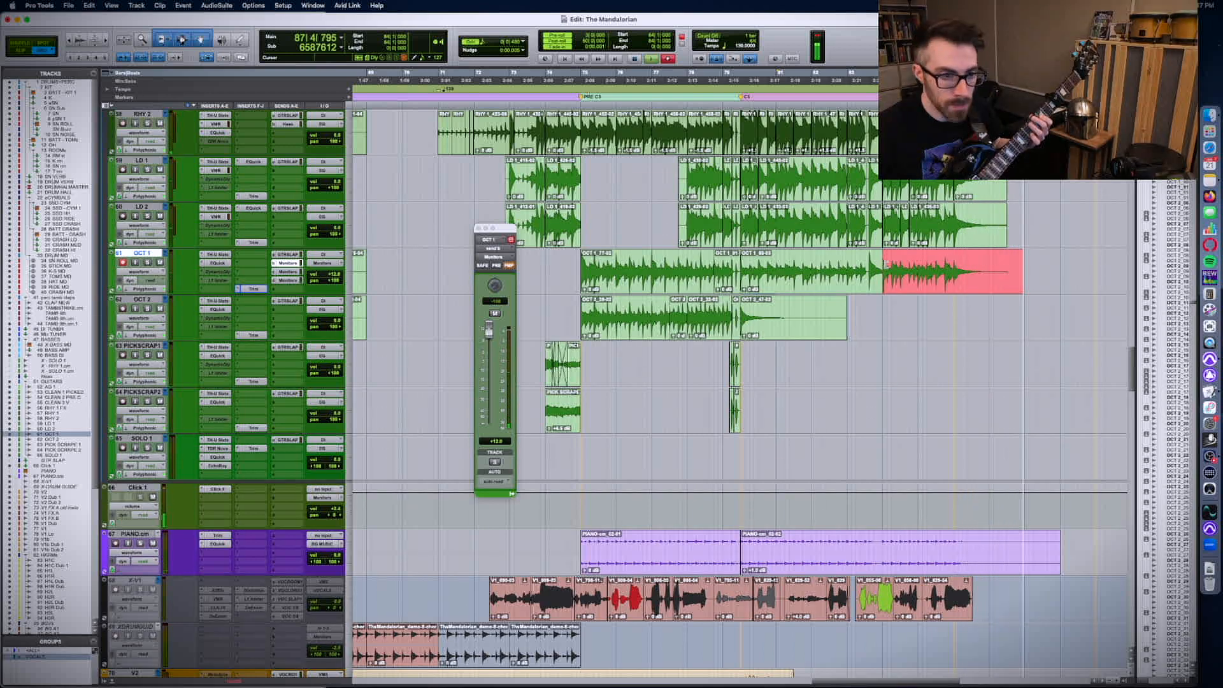
- Finish recording the octave guitar on OCT 1 and move down to OCT 2 around bar 84
key(space)
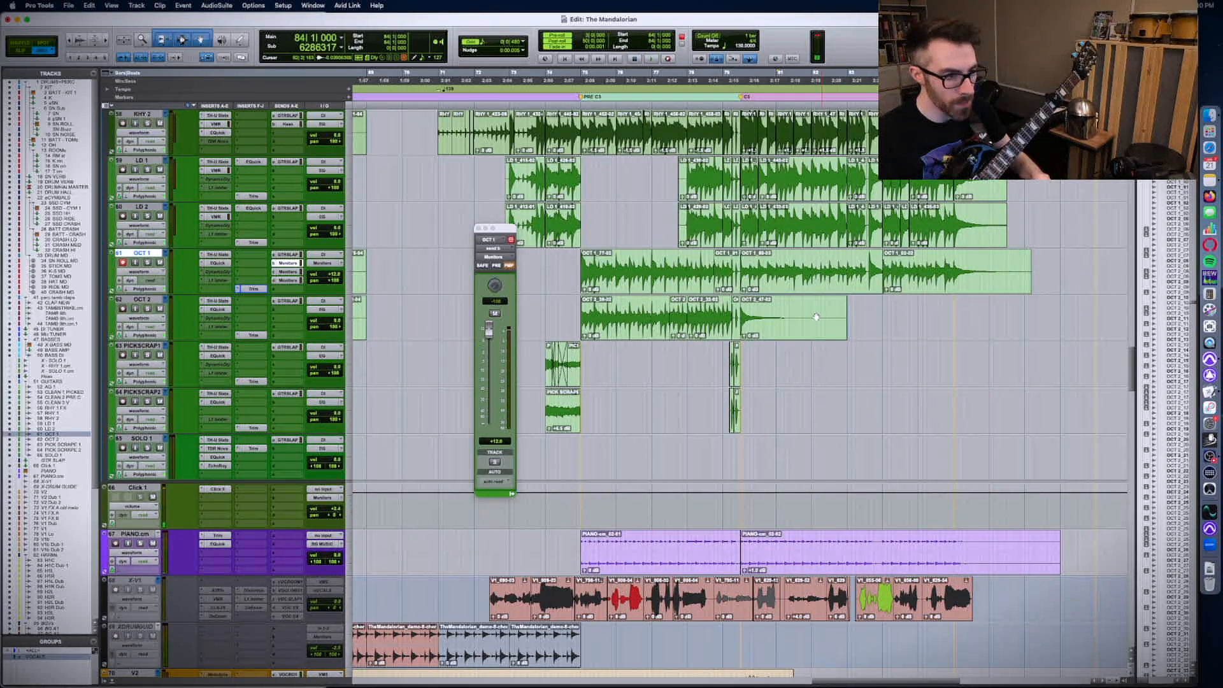
drag(816, 275, 816, 320)
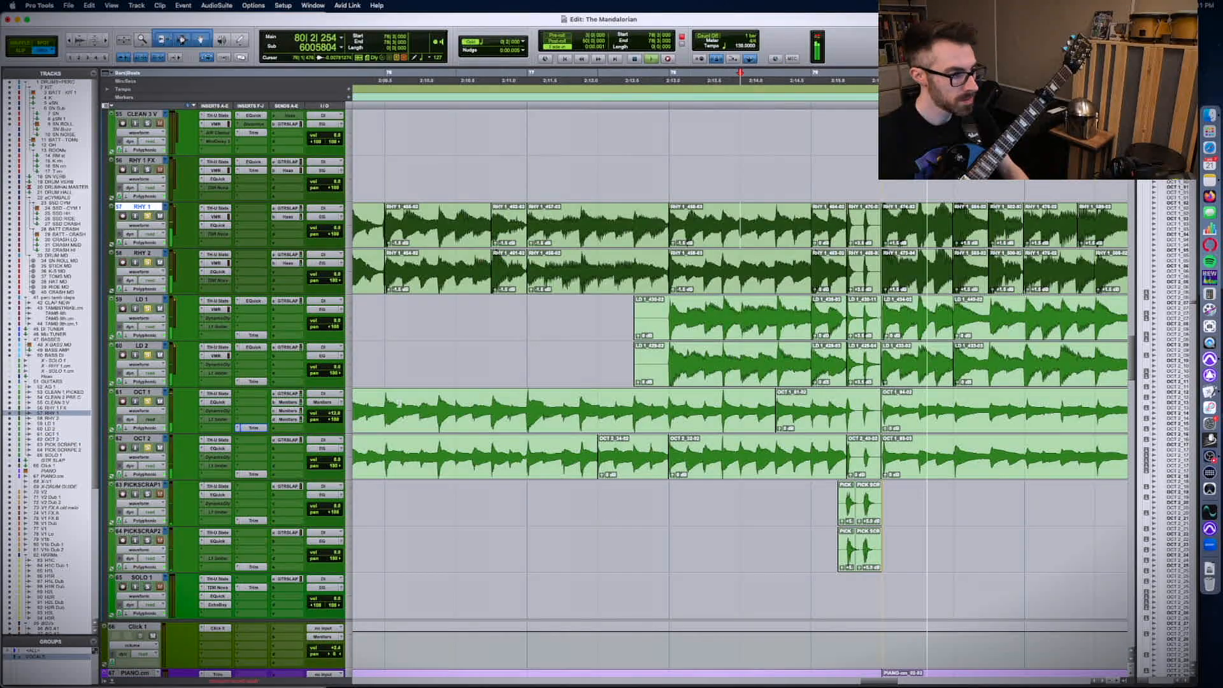
- Play back the layered guitars through C3 and open the output assignment of the OCT 1 track
key(r)
scroll(447, 390, right, 5)
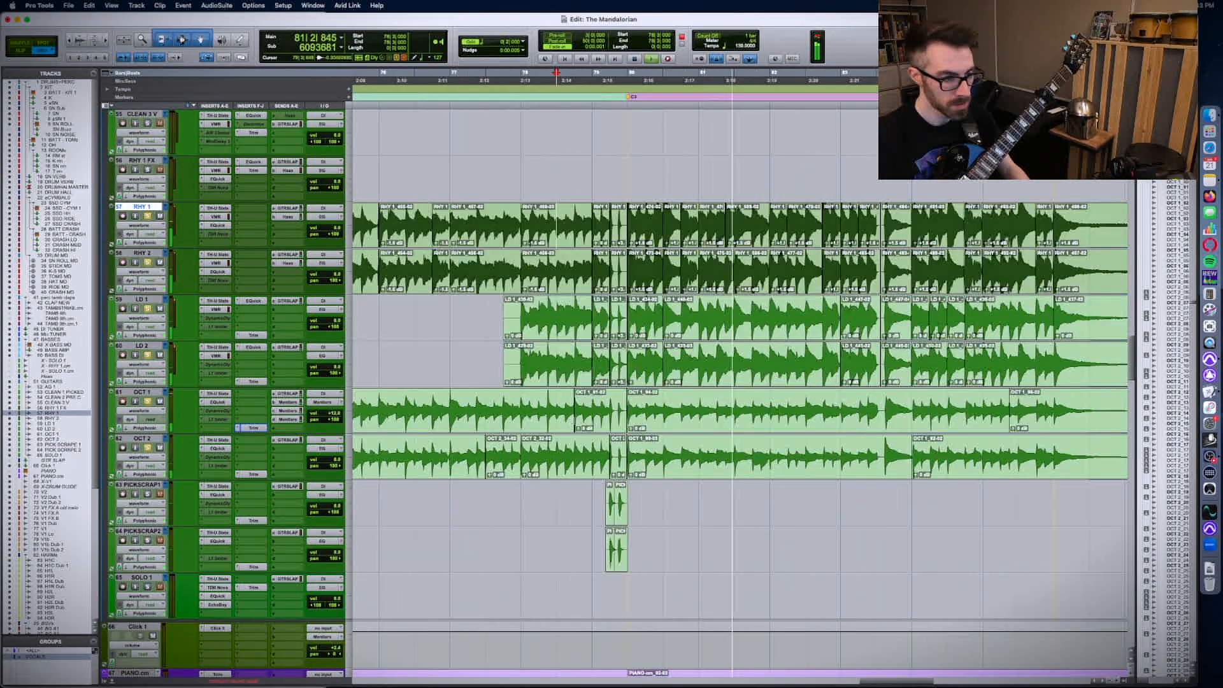
click(323, 403)
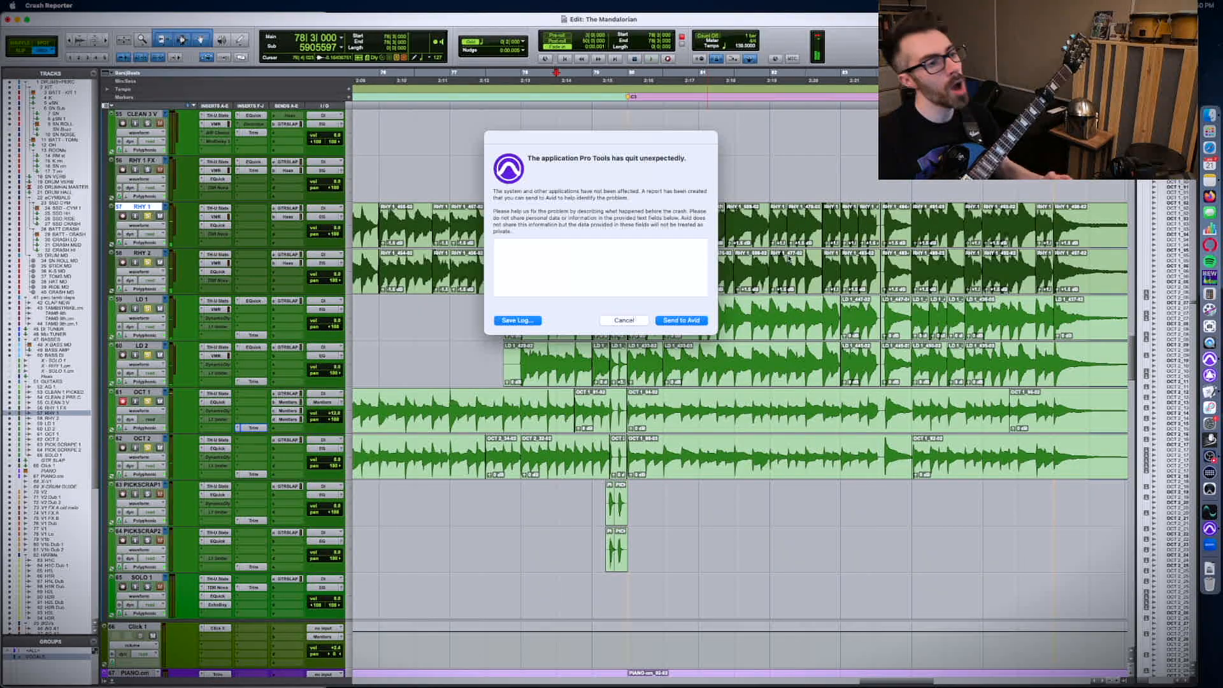
- Dismiss the crash report, reopen the session at C3 and record the octave guitar on OCT 1 from bar 80
click(643, 320)
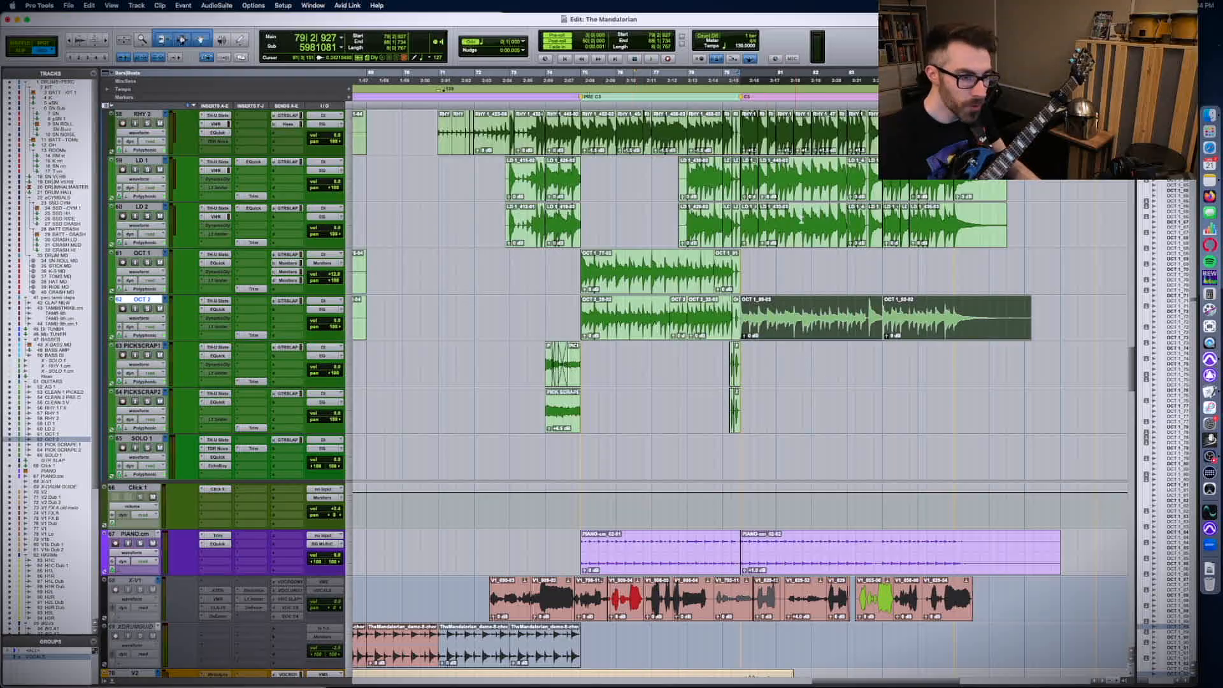
key(p)
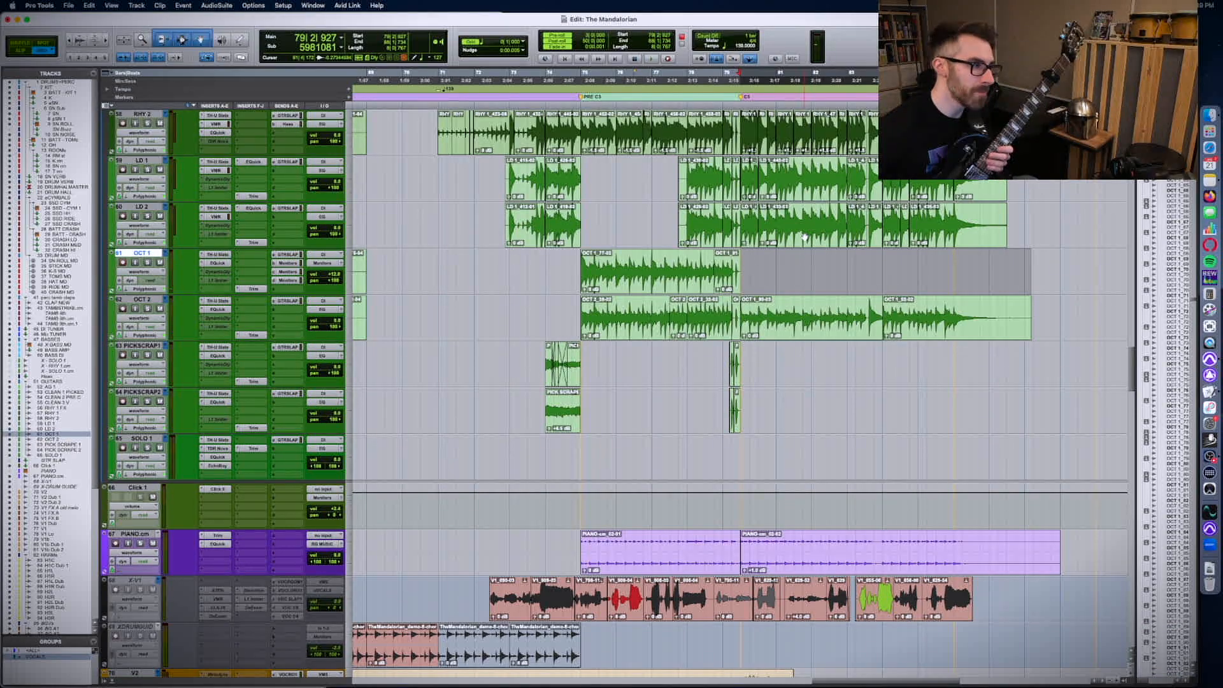
key(super+space)
key(super+alt+bracketright)
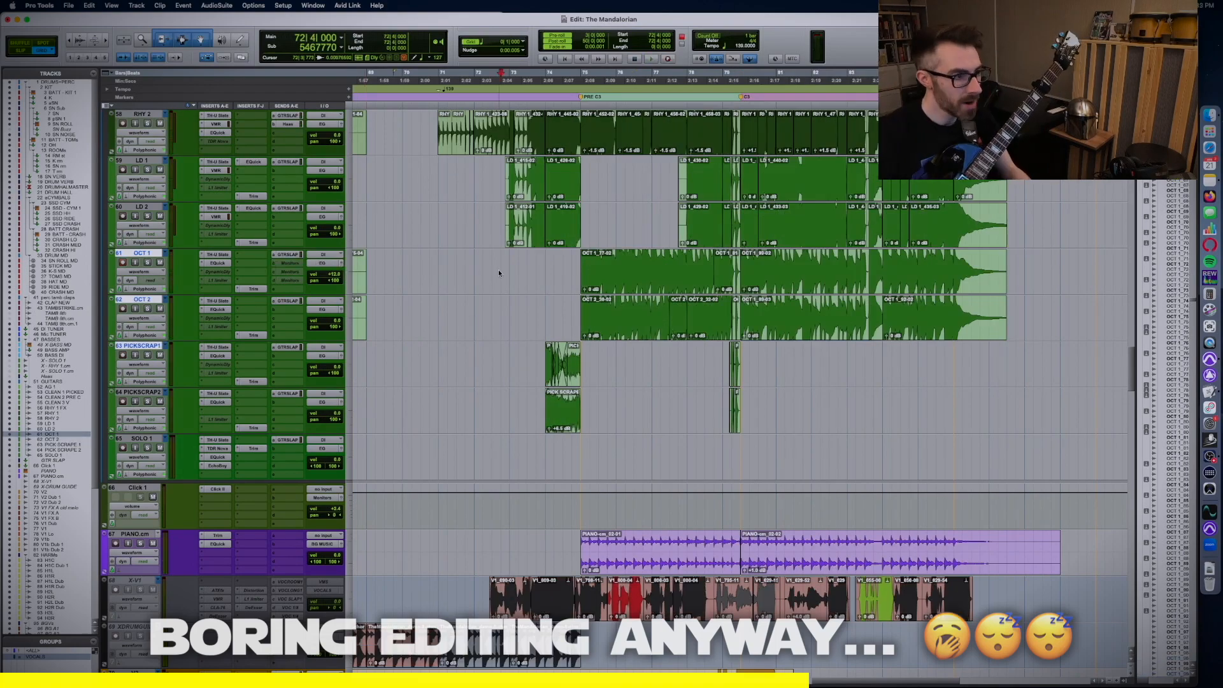
- Play back the C3 octave guitars with their volume lines displayed and compare their timing with the rhythm and lead guitars
key(t)
key(minus)
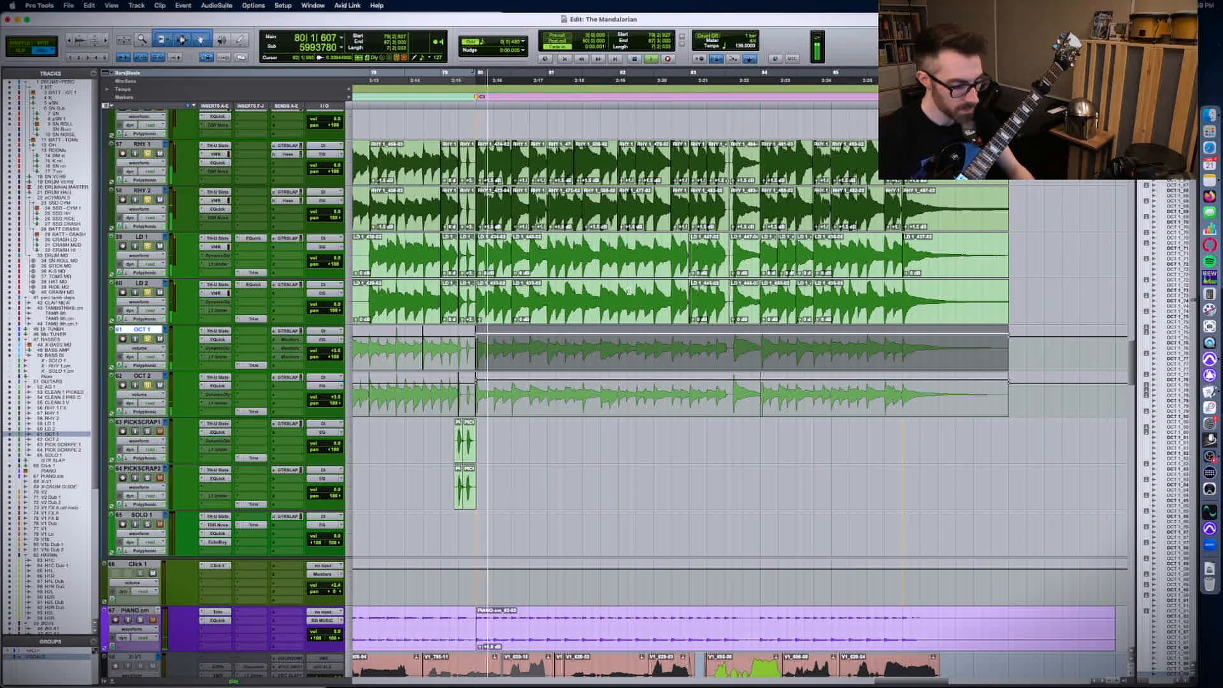
key(t)
scroll(647, 300, right, 5)
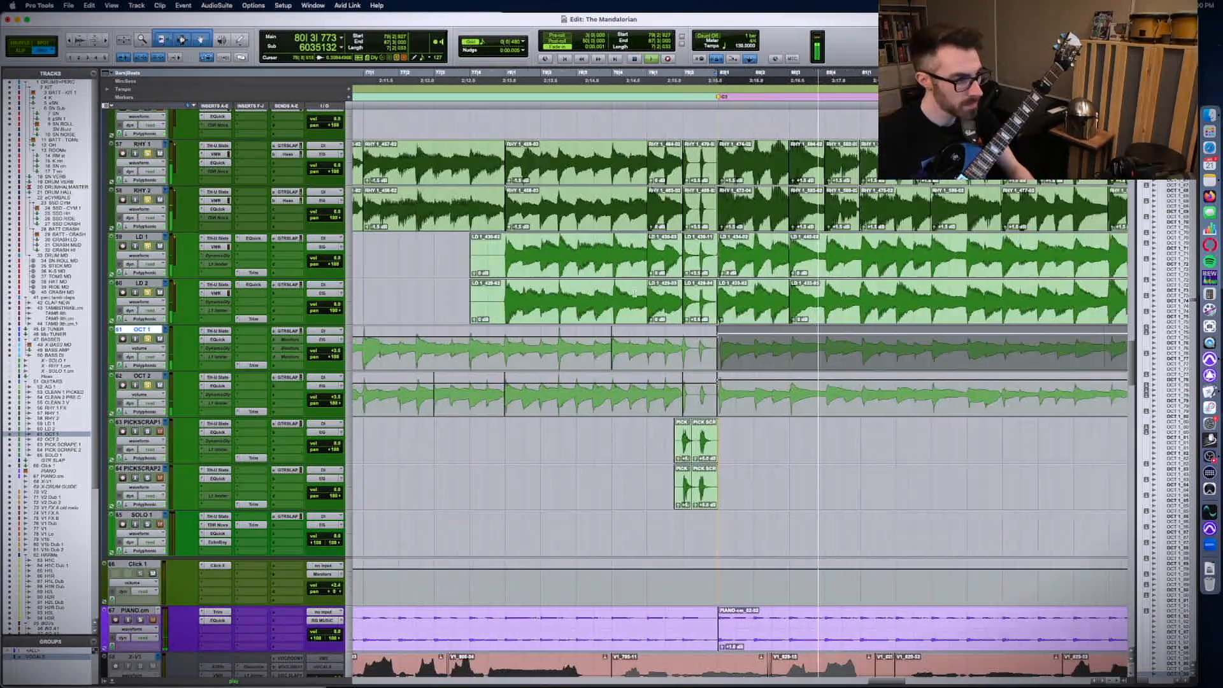
scroll(644, 313, right, 4)
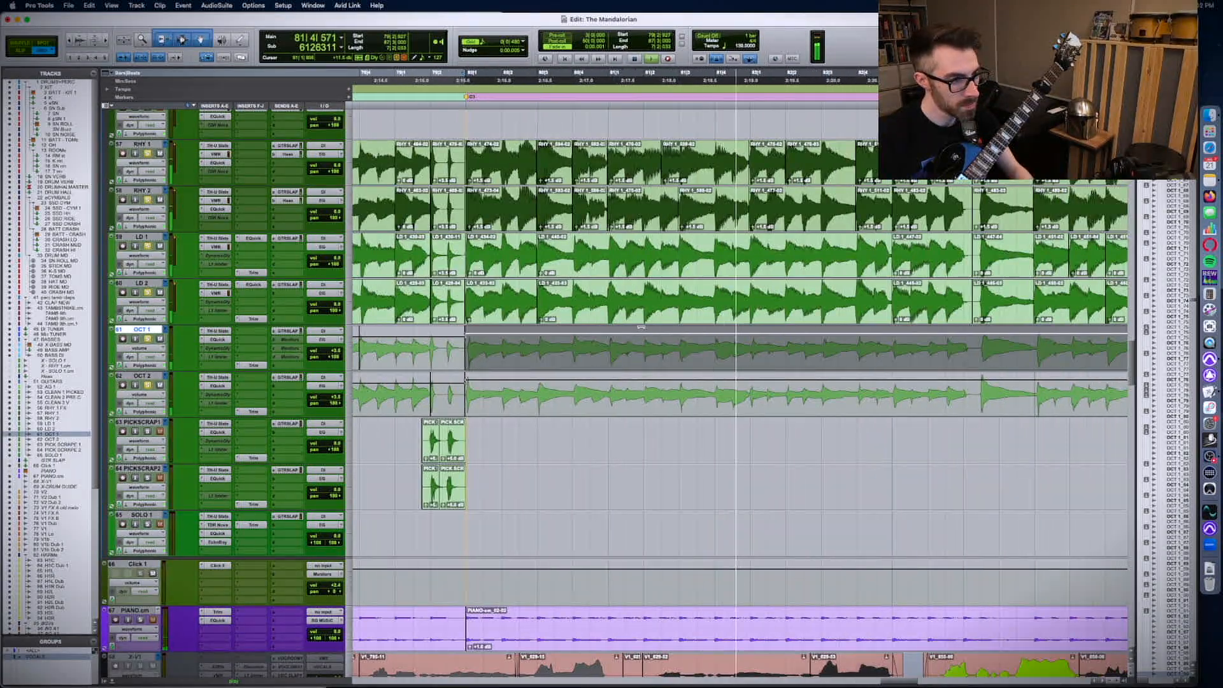
scroll(641, 327, right, 6)
scroll(641, 328, right, 2)
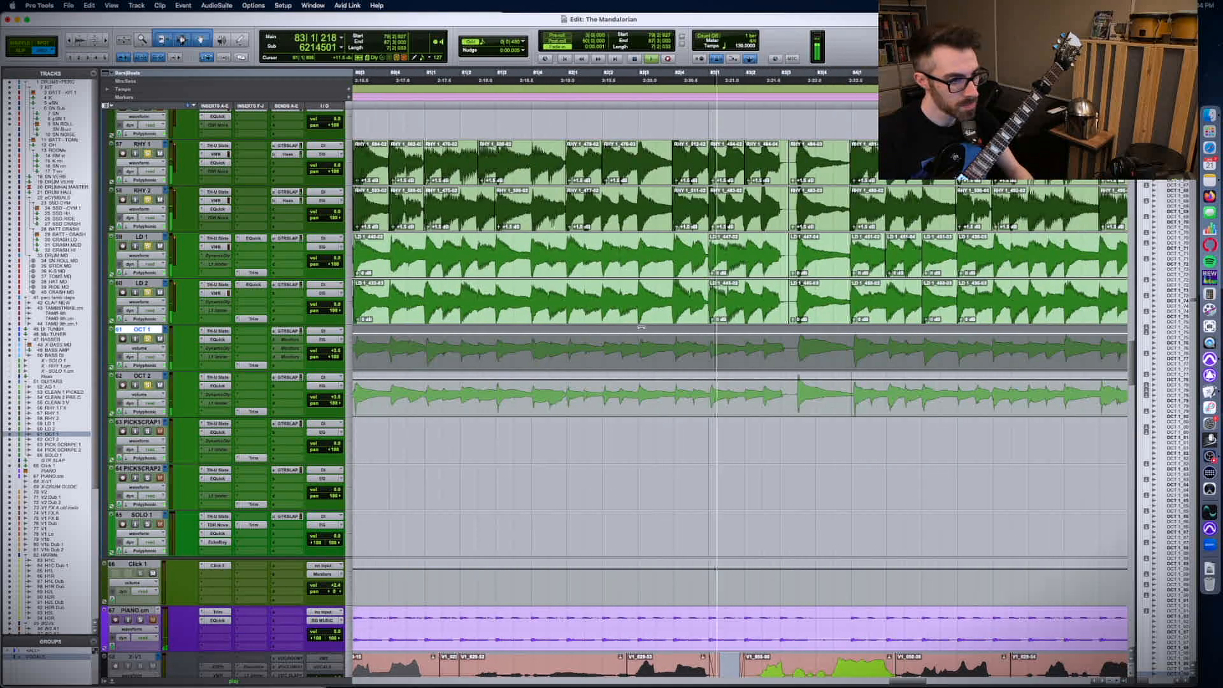
scroll(641, 327, left, 9)
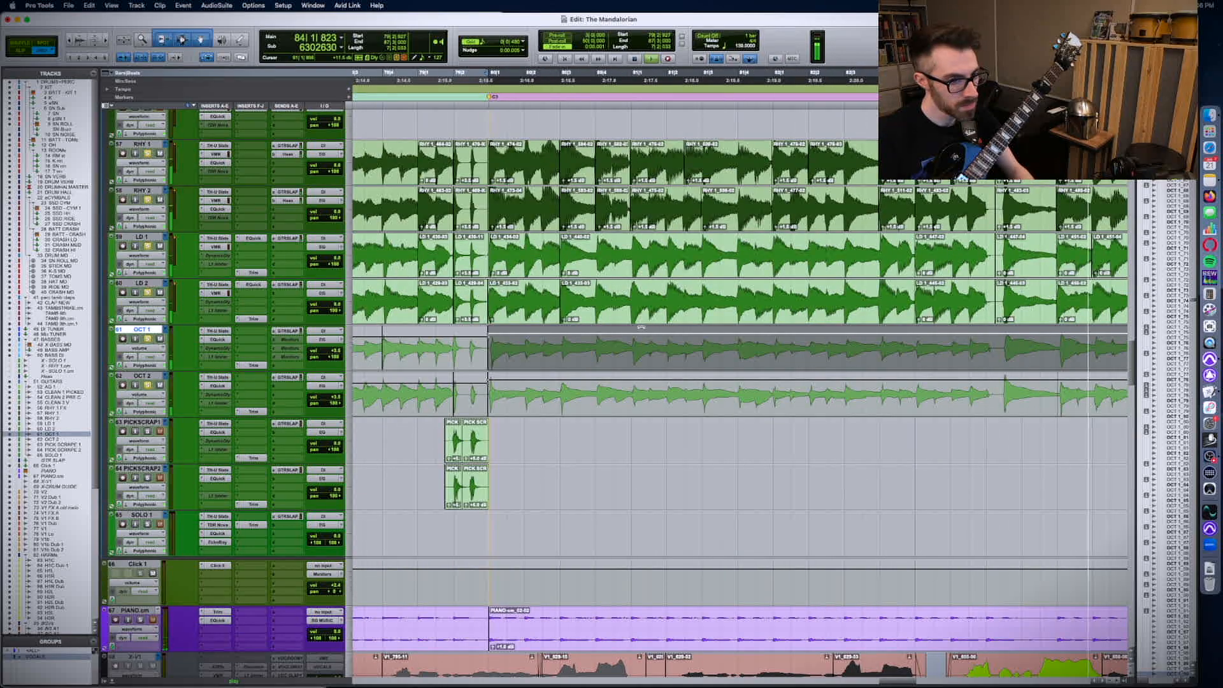
scroll(641, 327, right, 17)
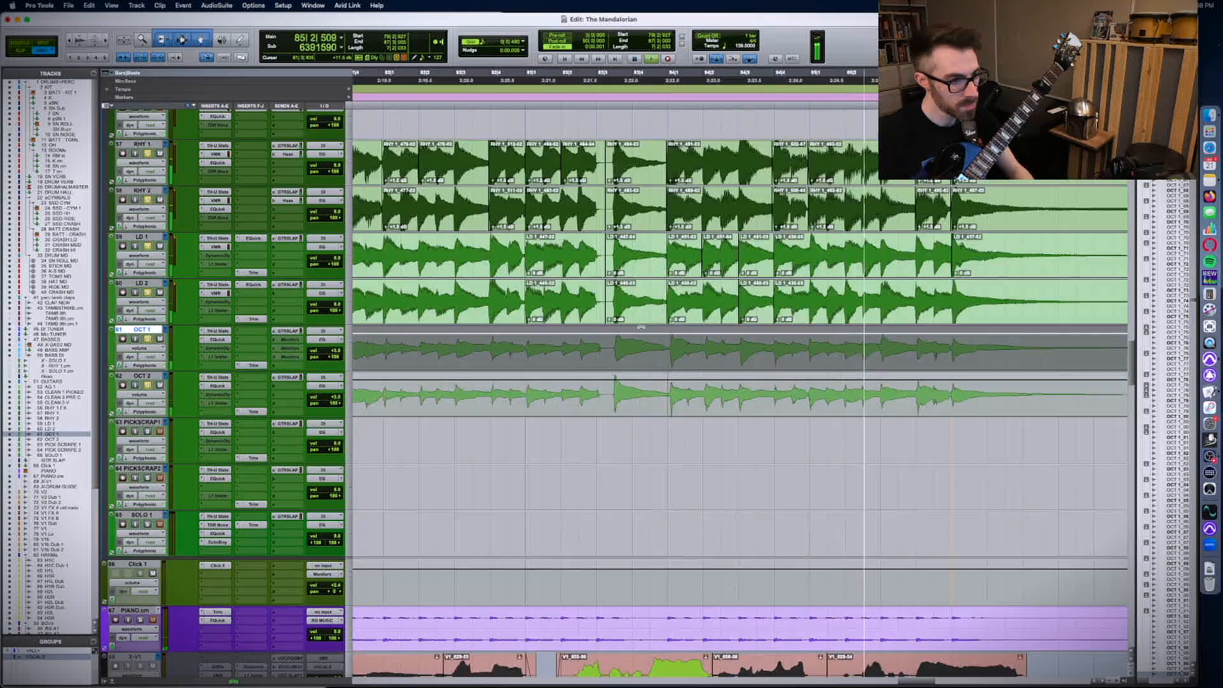
scroll(502, 325, left, 20)
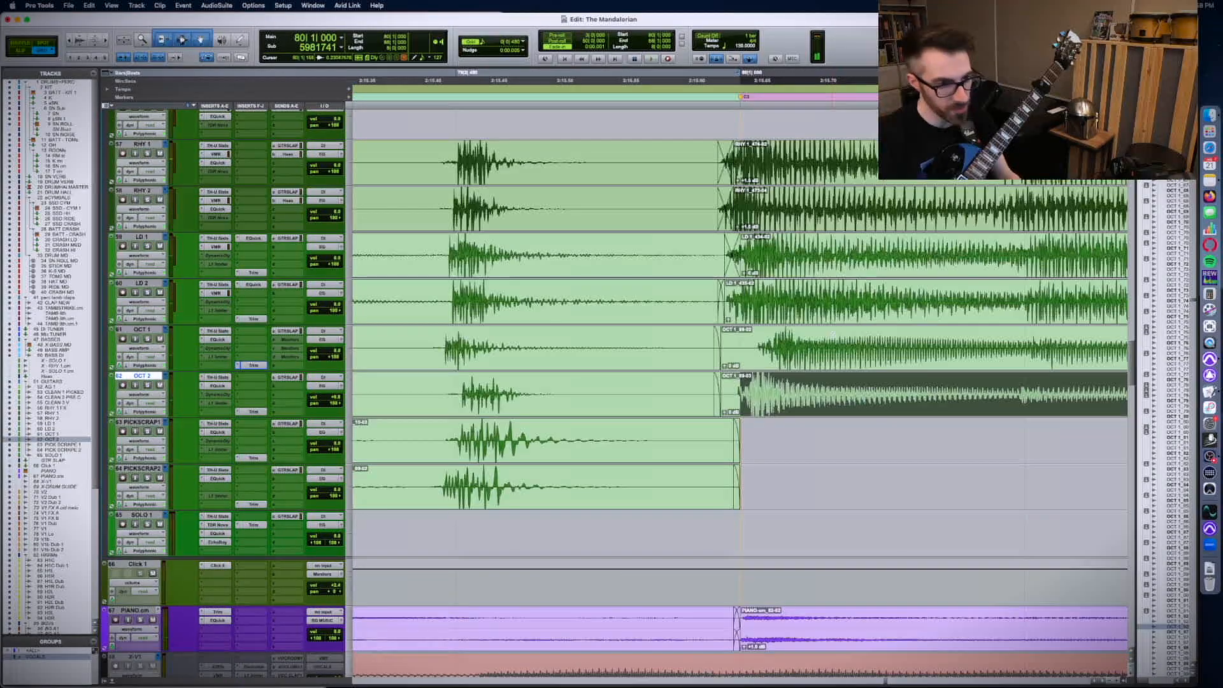
- Align the last OCT 1 clip with the other guitars at the END marker and save the session
scroll(819, 351, right, 2)
click(817, 358)
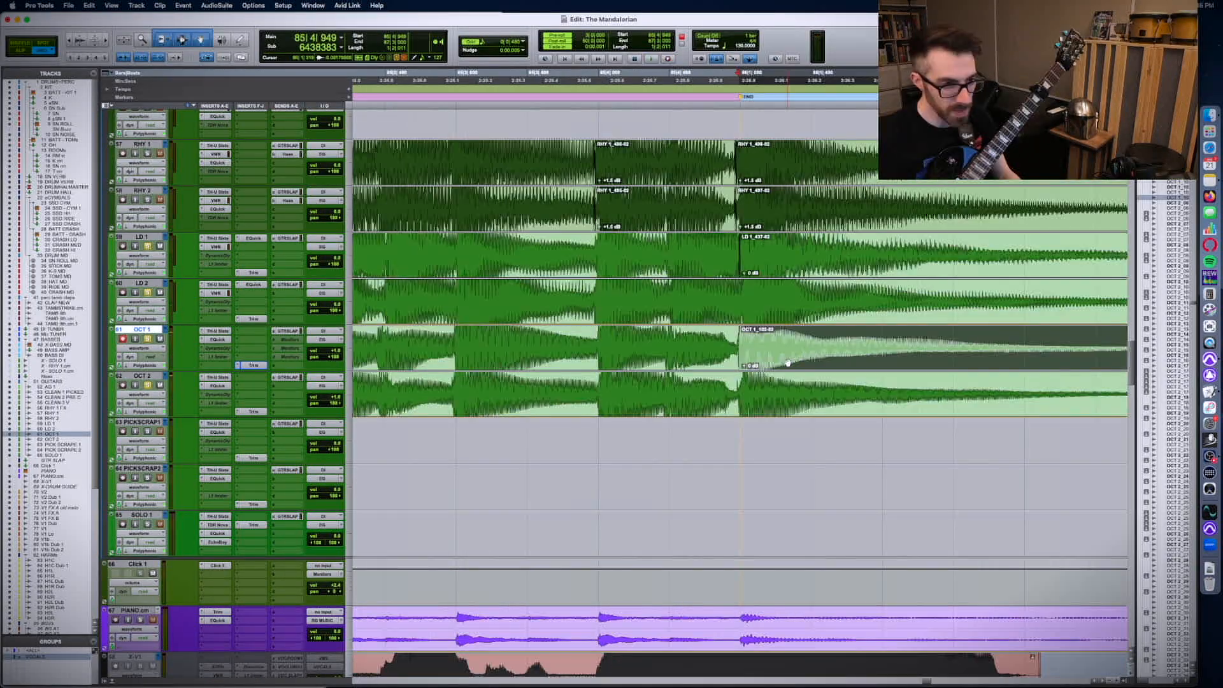
key(super+alt+bracketleft)
key(super+alt+bracketleft)
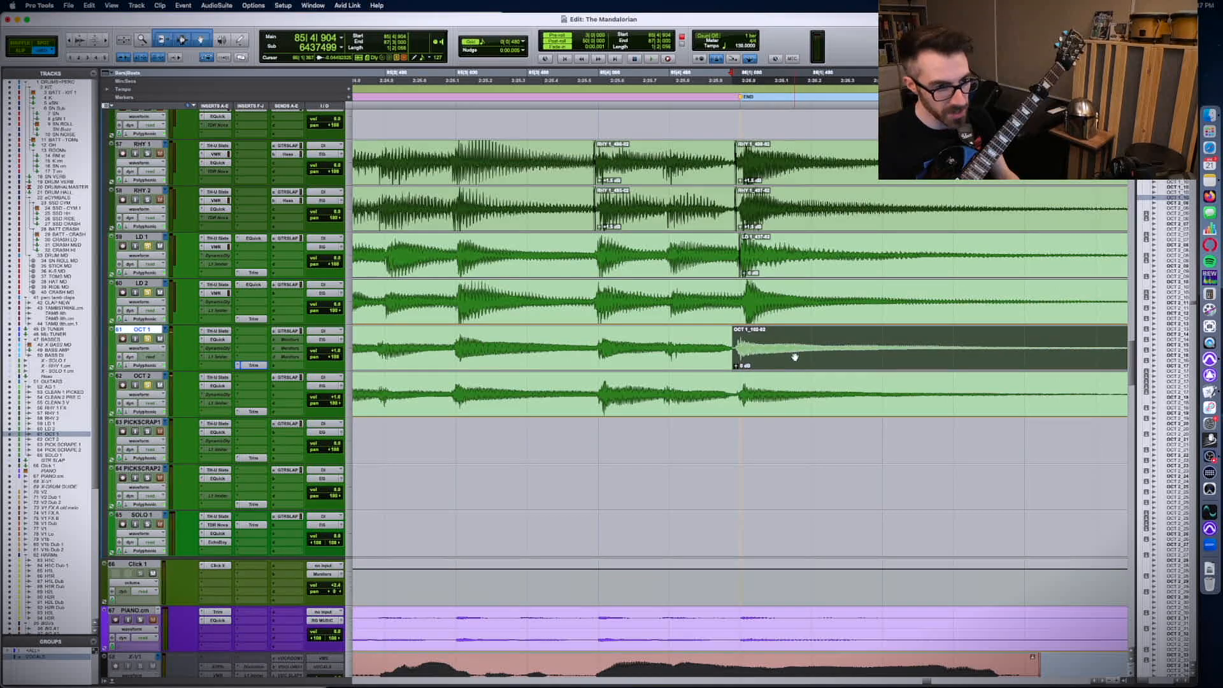
drag(735, 347, 738, 350)
key(super+s)
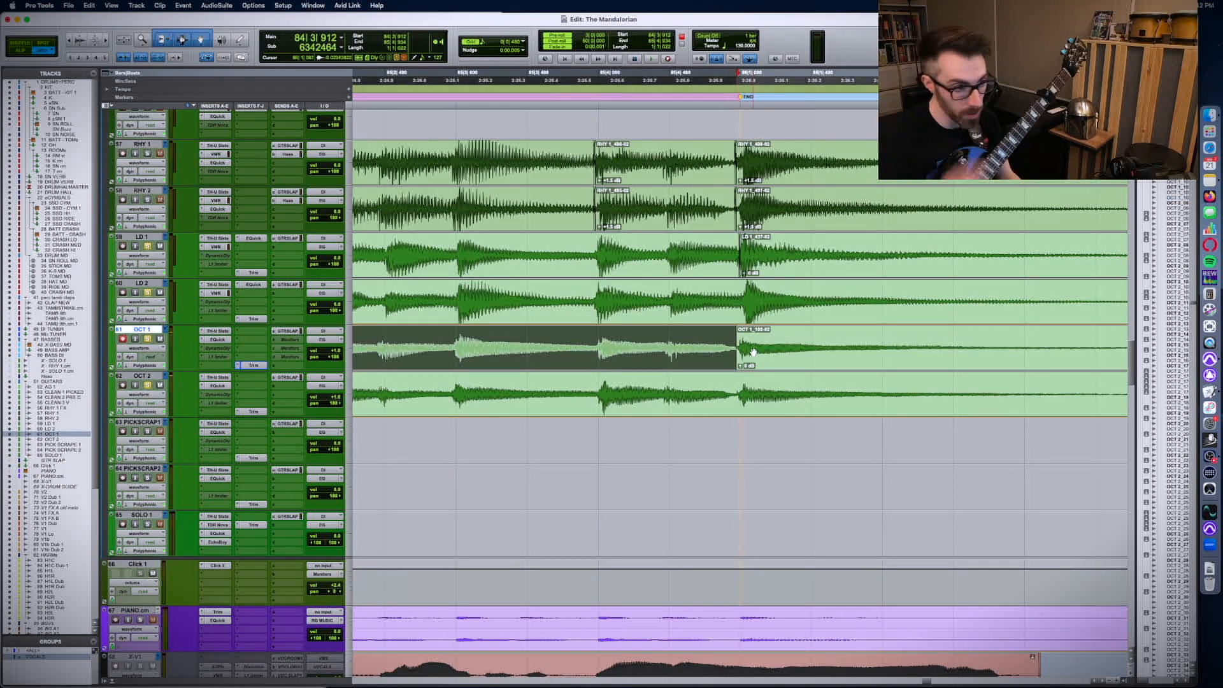
- Select the C3 clips on OCT 1 and OCT 2 through the ending and save the session
key(super+alt+bracketleft)
key(r)
key(r)
key(r)
key(r)
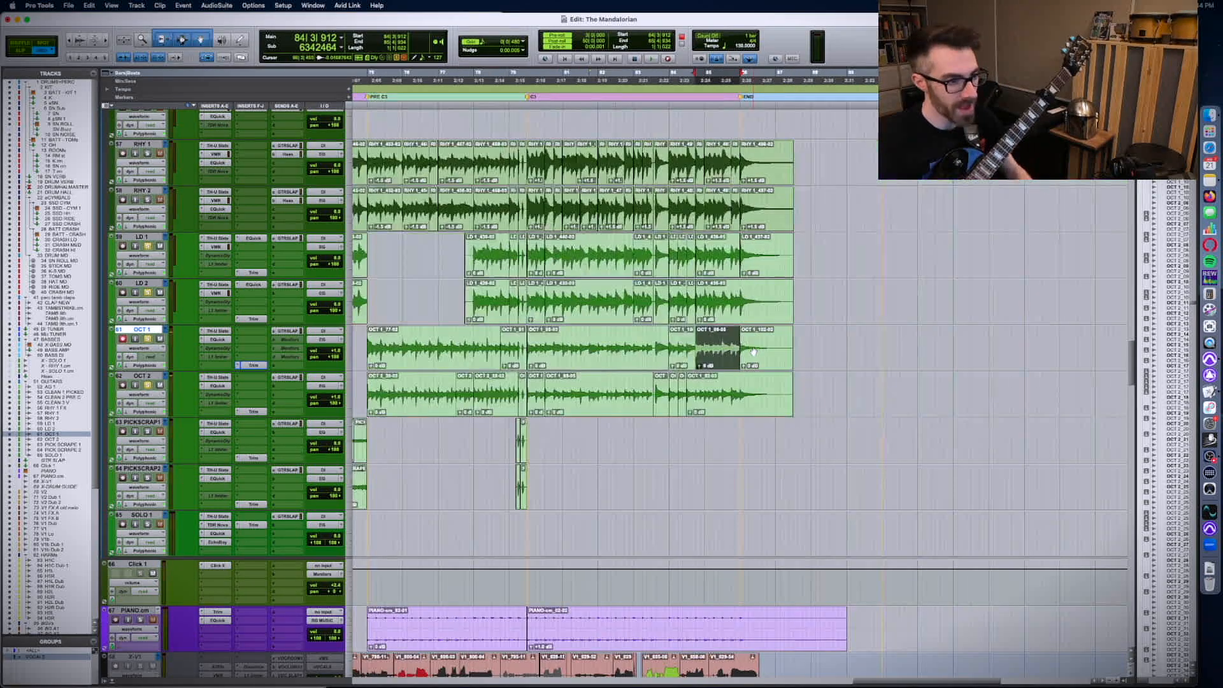
key(super+a)
shift+click(758, 401)
scroll(758, 401, left, 5)
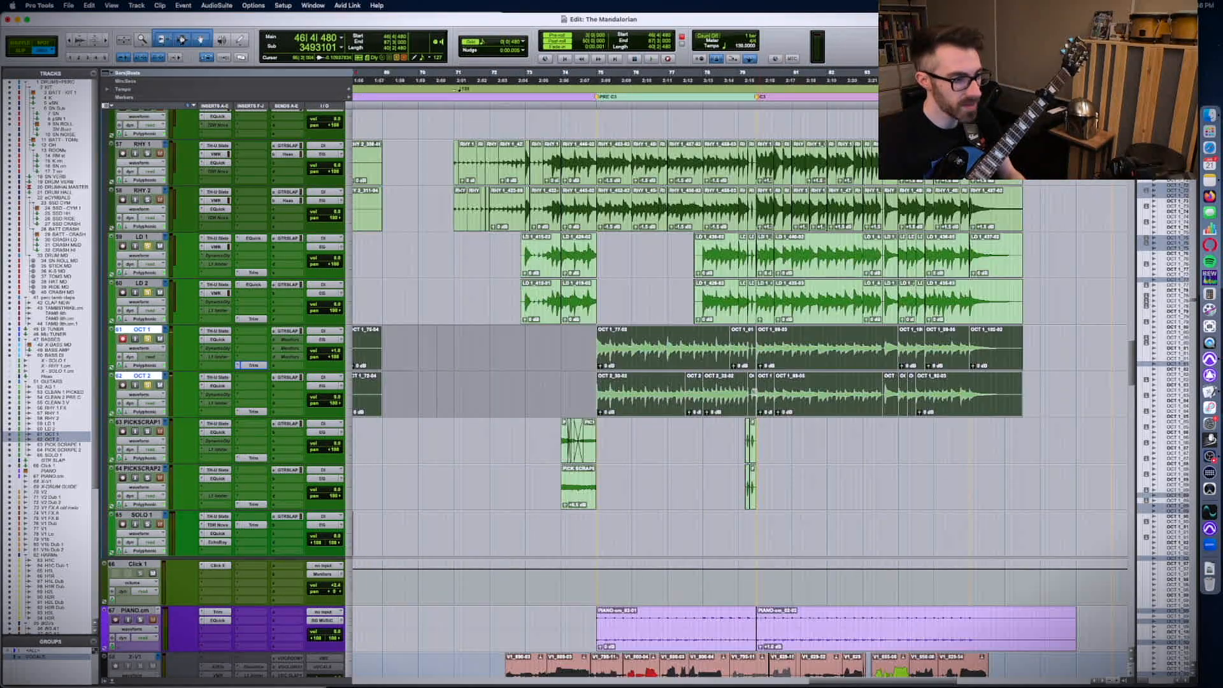
double_click(623, 332)
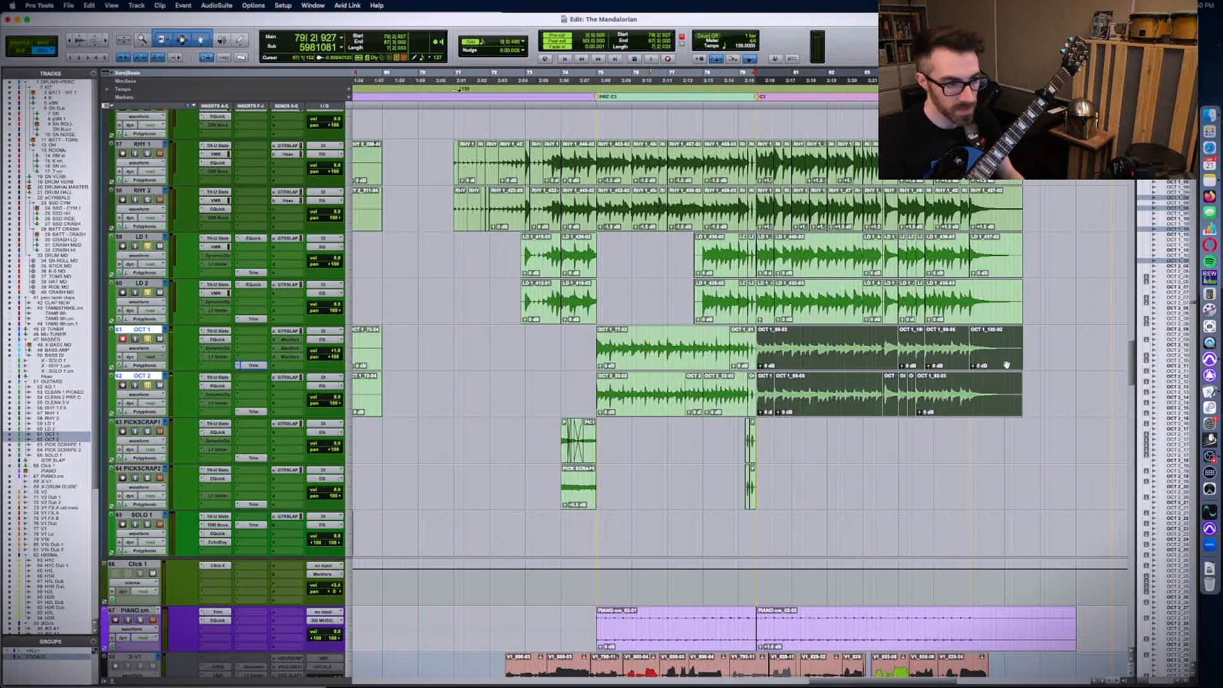
key(super+m)
key(super+s)
key(r)
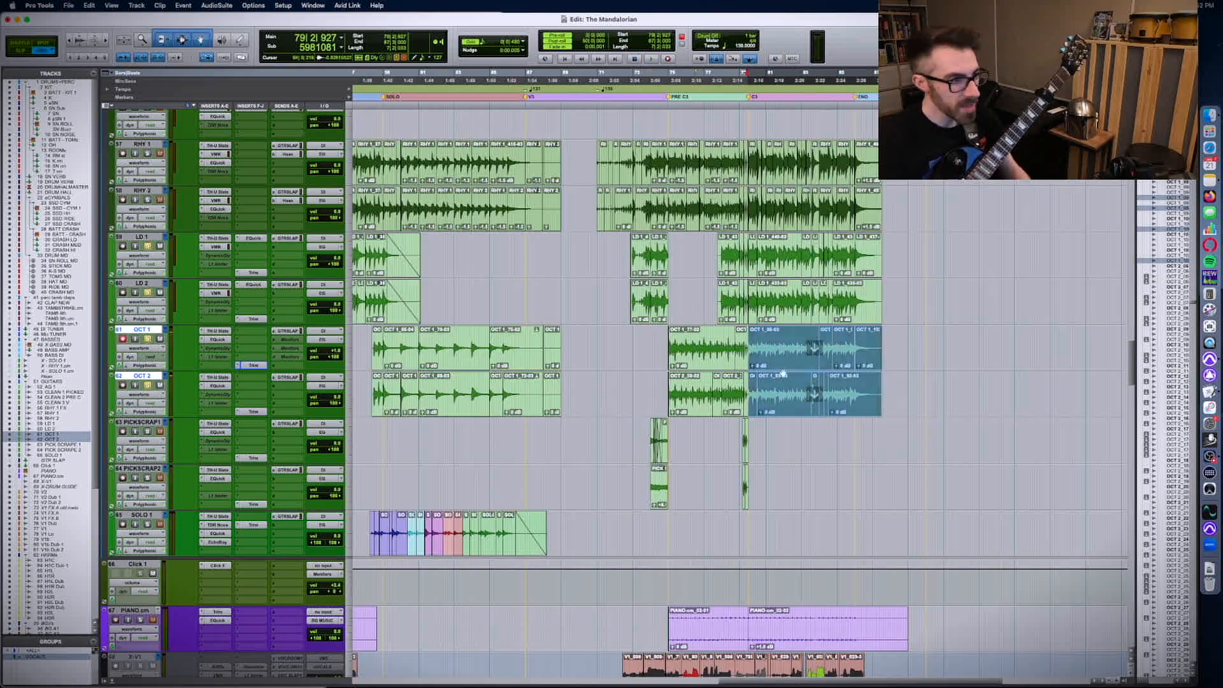
- Look over the bass, guitar, piano and vocal tracks around C2 for remaining parts
scroll(513, 486, left, 9)
scroll(576, 214, up, 9)
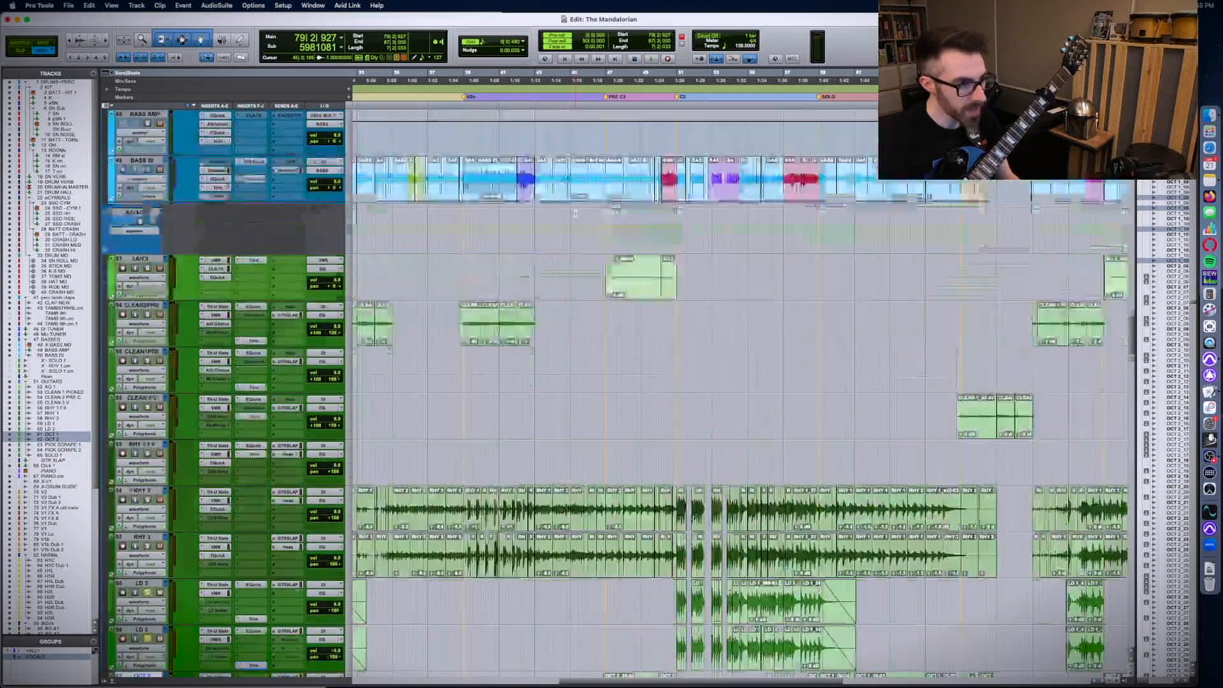
scroll(576, 214, down, 8)
scroll(751, 344, down, 15)
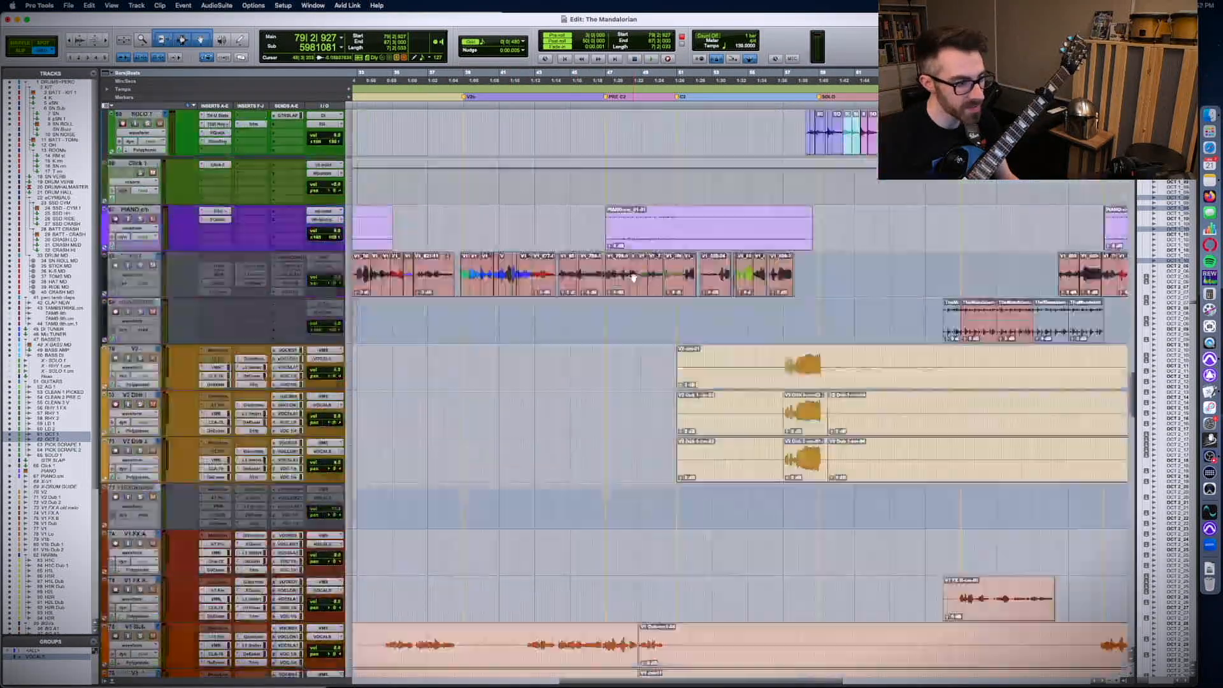
scroll(750, 344, up, 7)
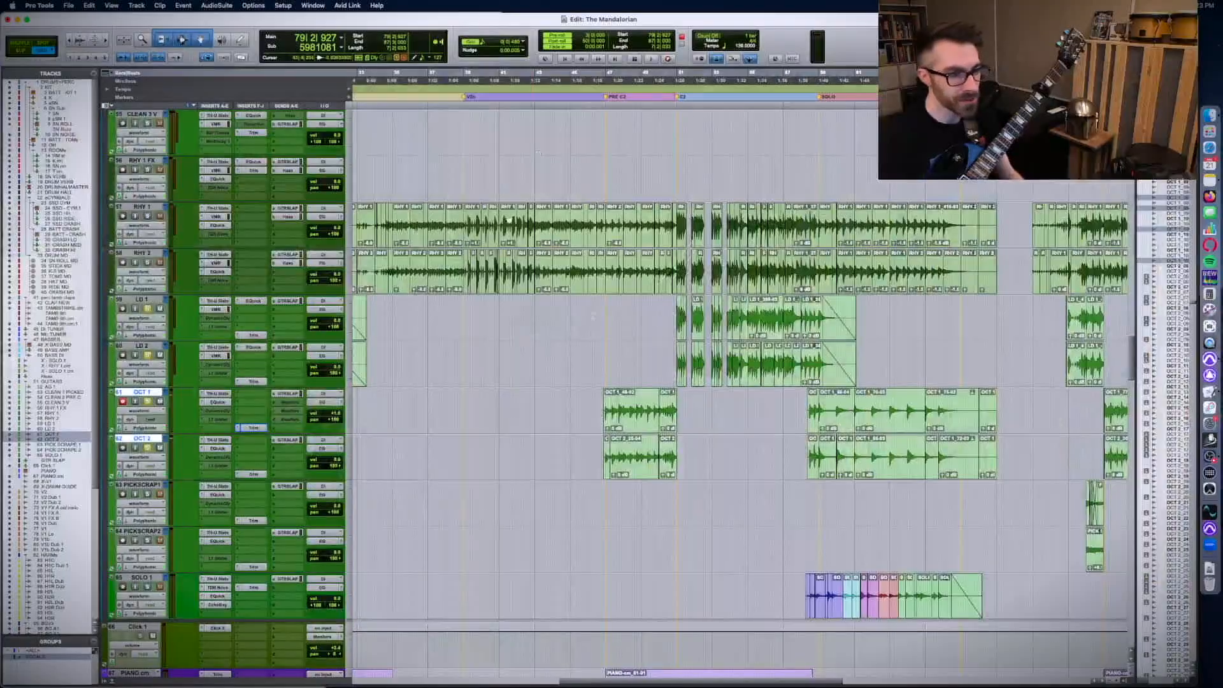
key(t)
key(t)
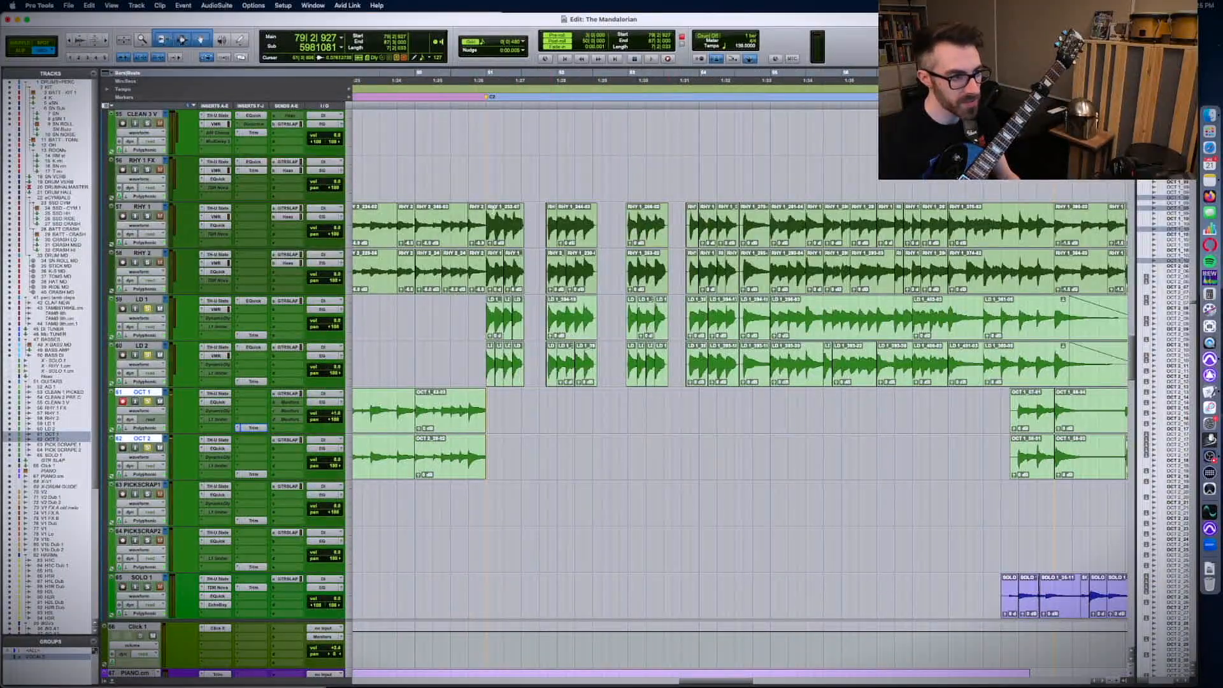
- Examine the C2 passage across the rhythm, lead and OCT 1 guitars, and place the cursor on OCT 1 in bar 54
drag(475, 211, 1024, 392)
scroll(1025, 391, left, 10)
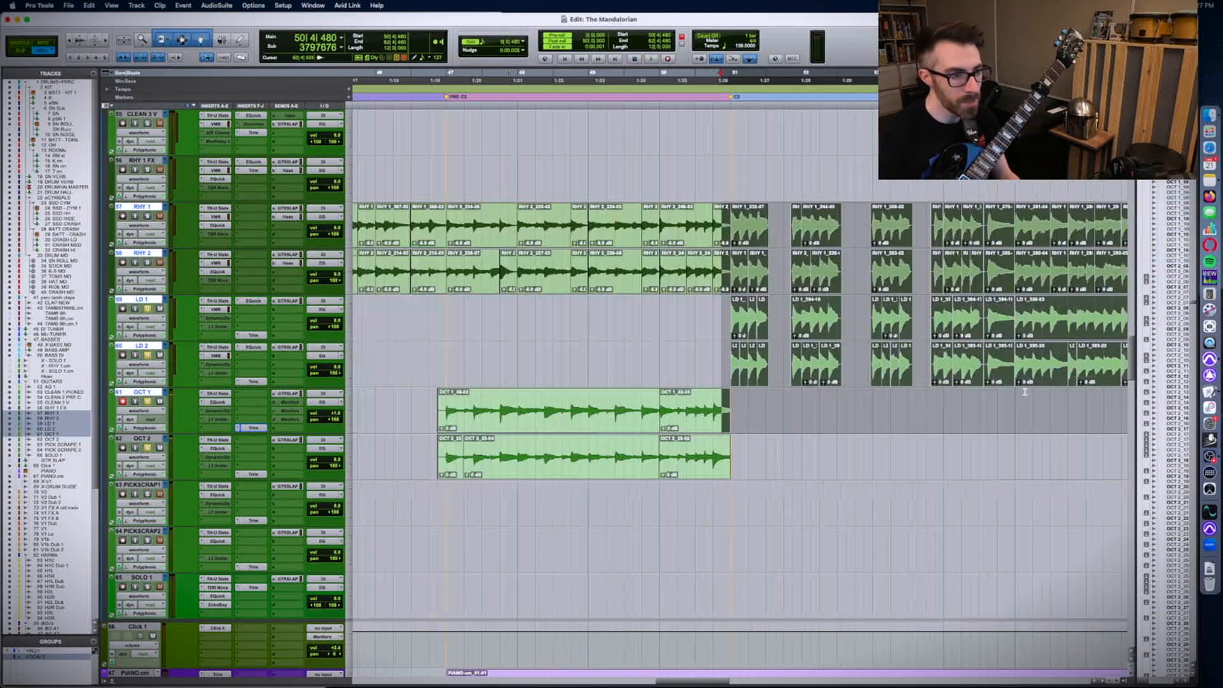
scroll(1026, 392, right, 1)
click(936, 405)
key(r)
key(r)
key(r)
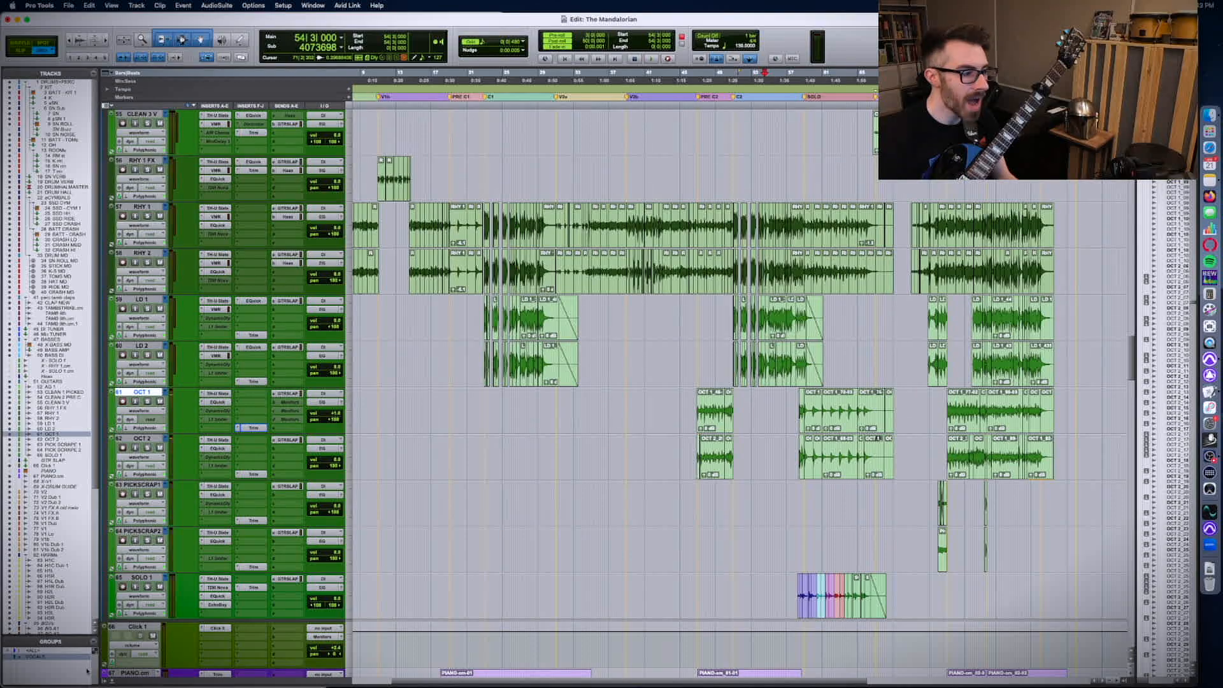
- Check the TH-U amp settings on SOLO 1 and review the guitar, piano and vocal tracks across the song
click(223, 581)
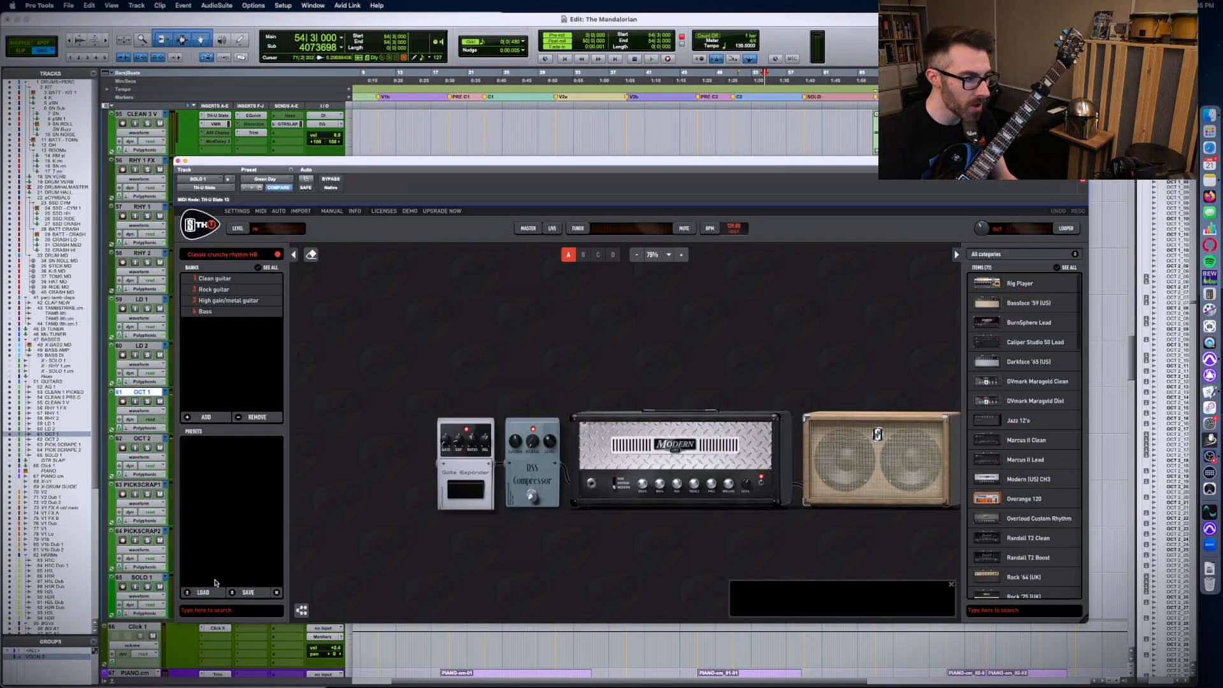
key(super+w)
scroll(490, 386, left, 3)
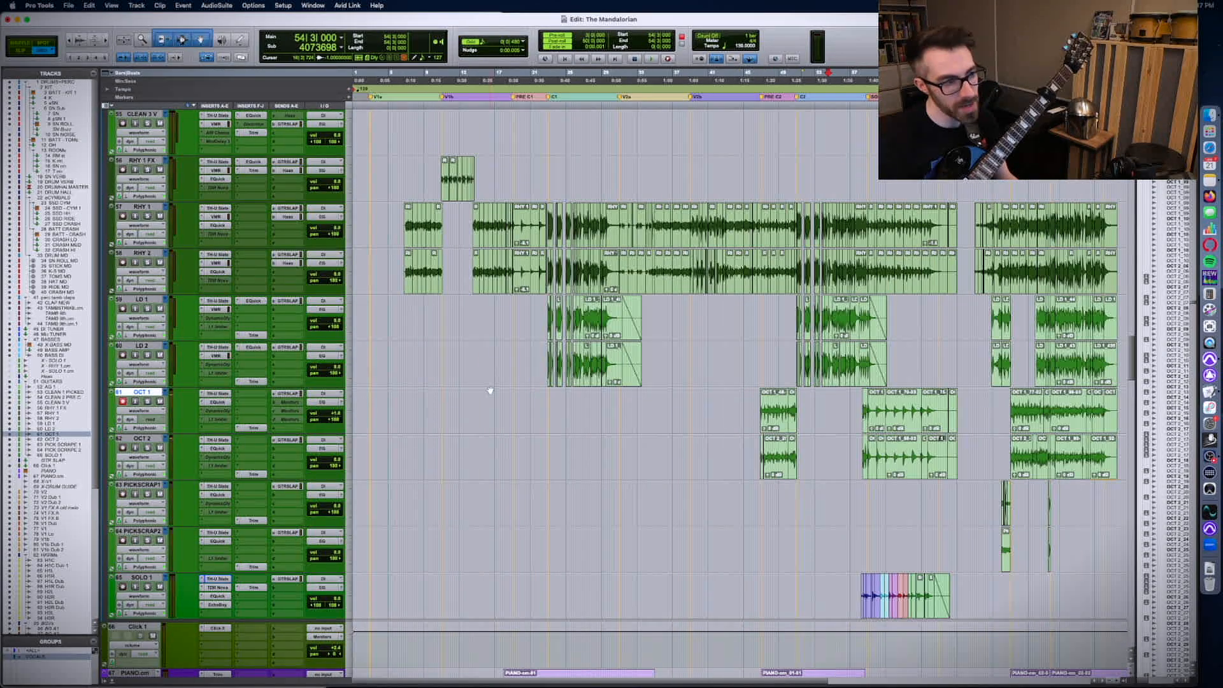
scroll(488, 382, up, 3)
scroll(487, 380, up, 5)
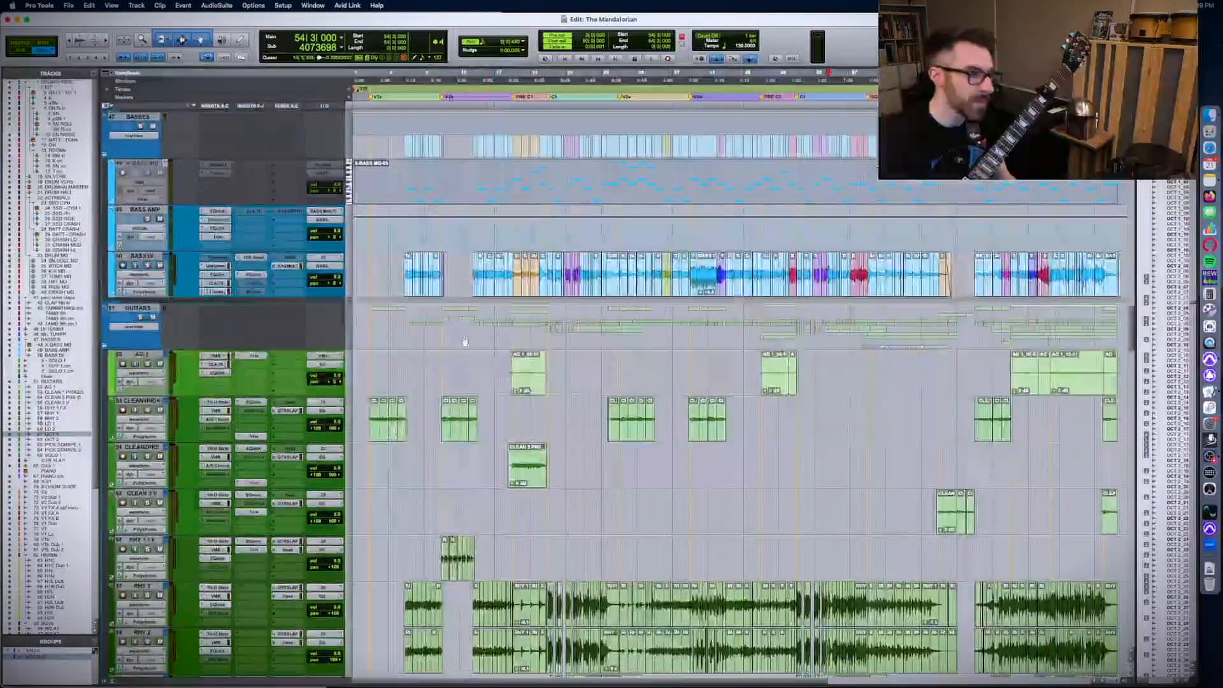
scroll(739, 392, down, 3)
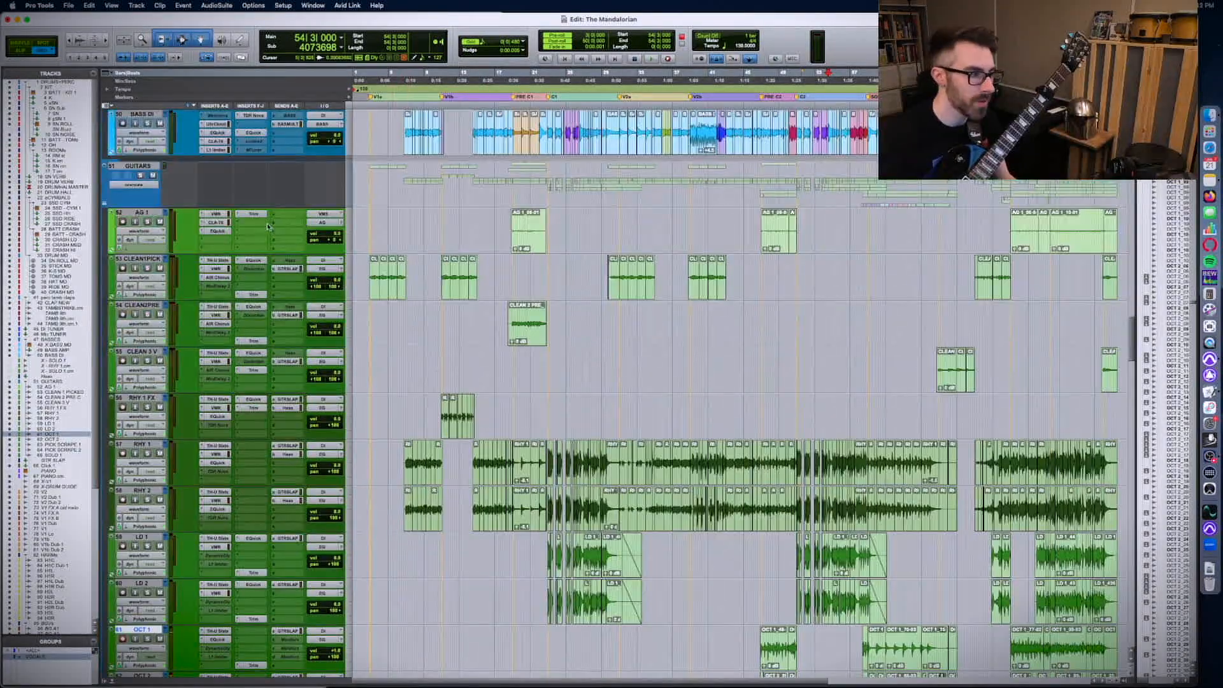
scroll(389, 281, down, 13)
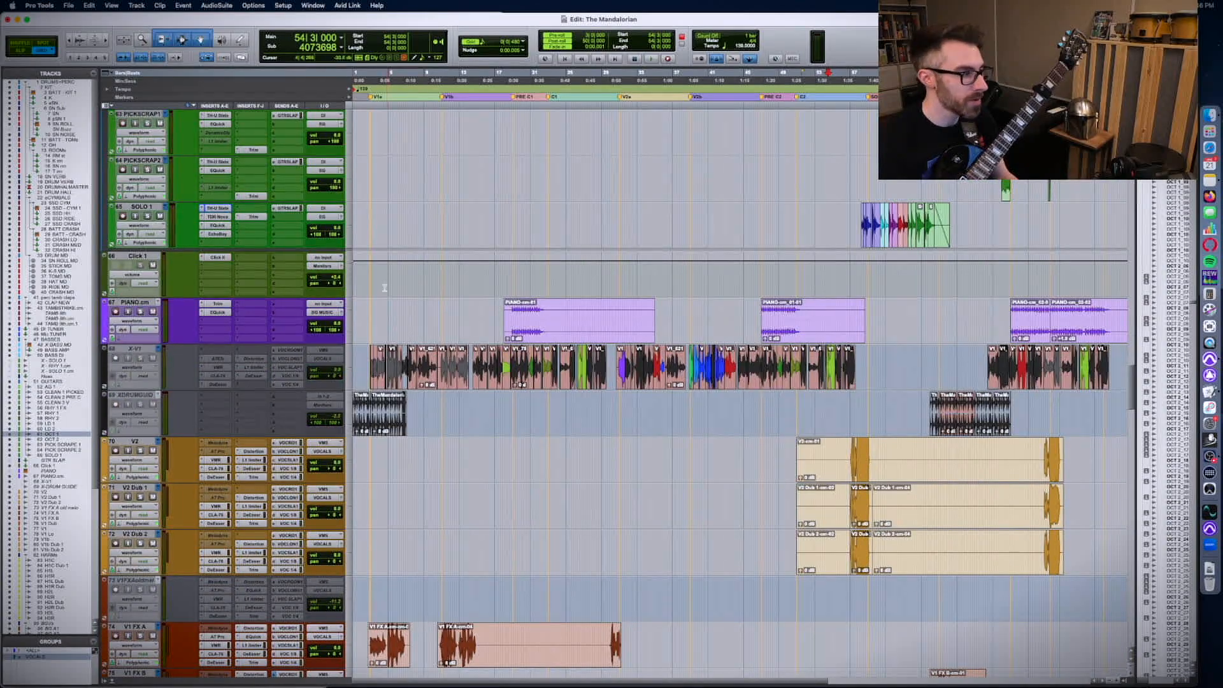
scroll(424, 337, up, 15)
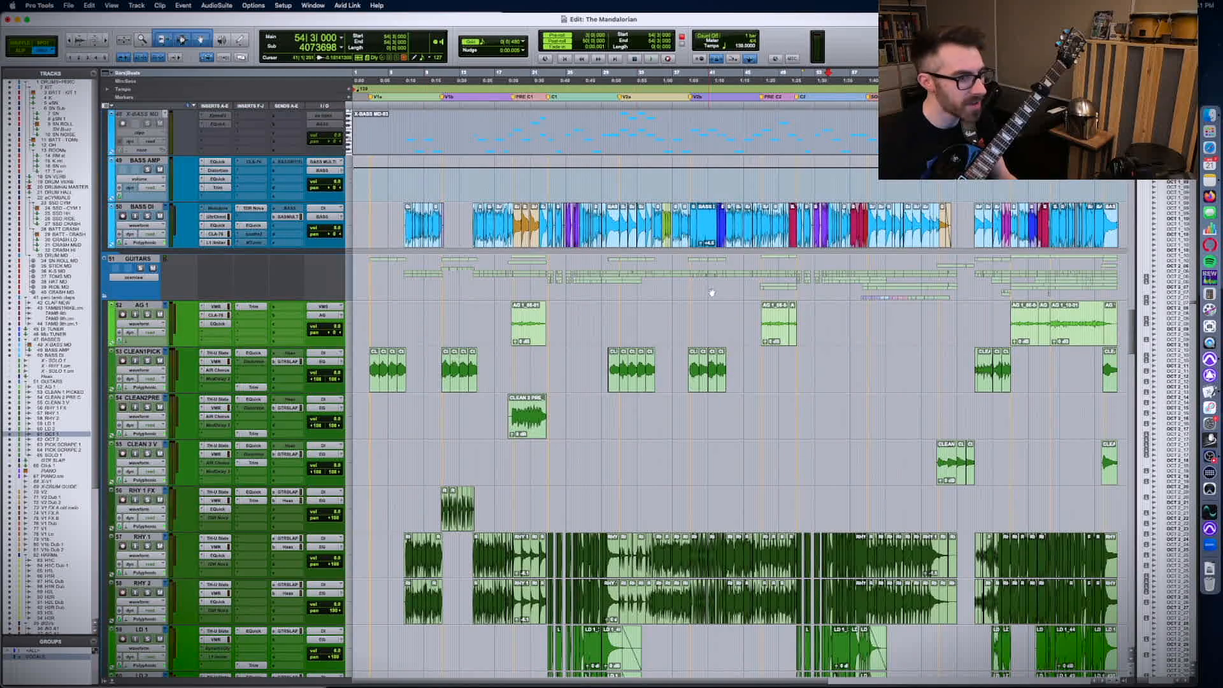
- Play back C3 with all the guitar tracks selected and raise the AG 1 track volume
scroll(711, 292, right, 5)
key(space)
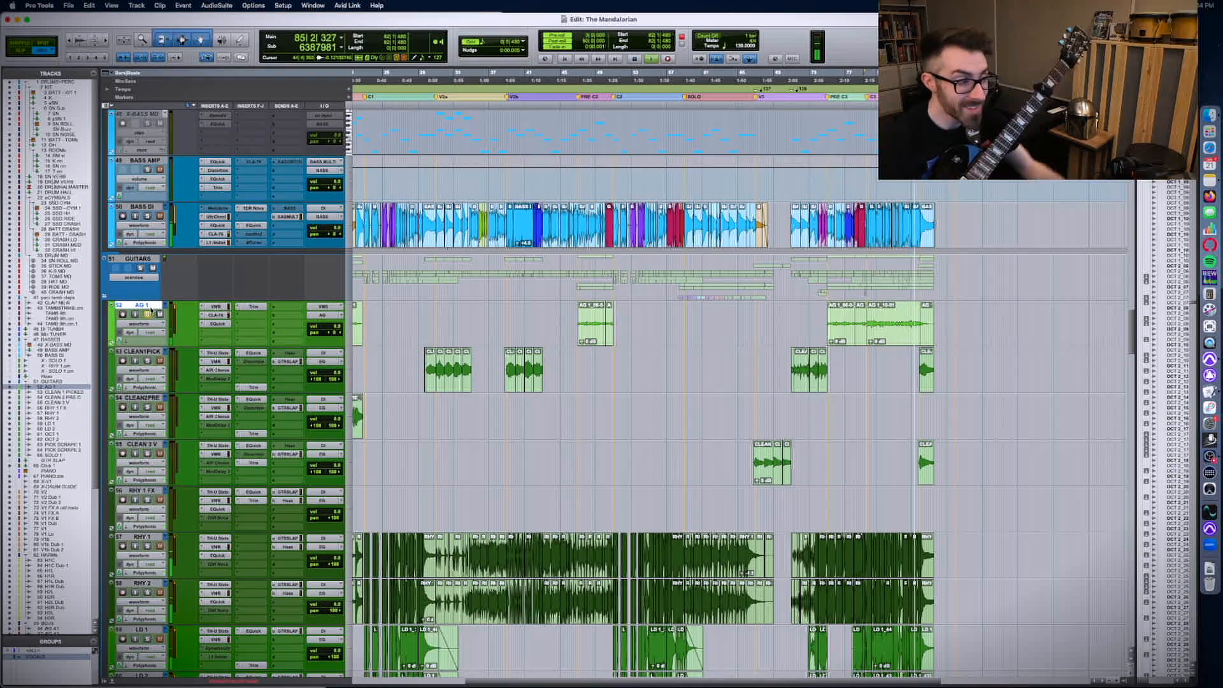
scroll(148, 321, down, 3)
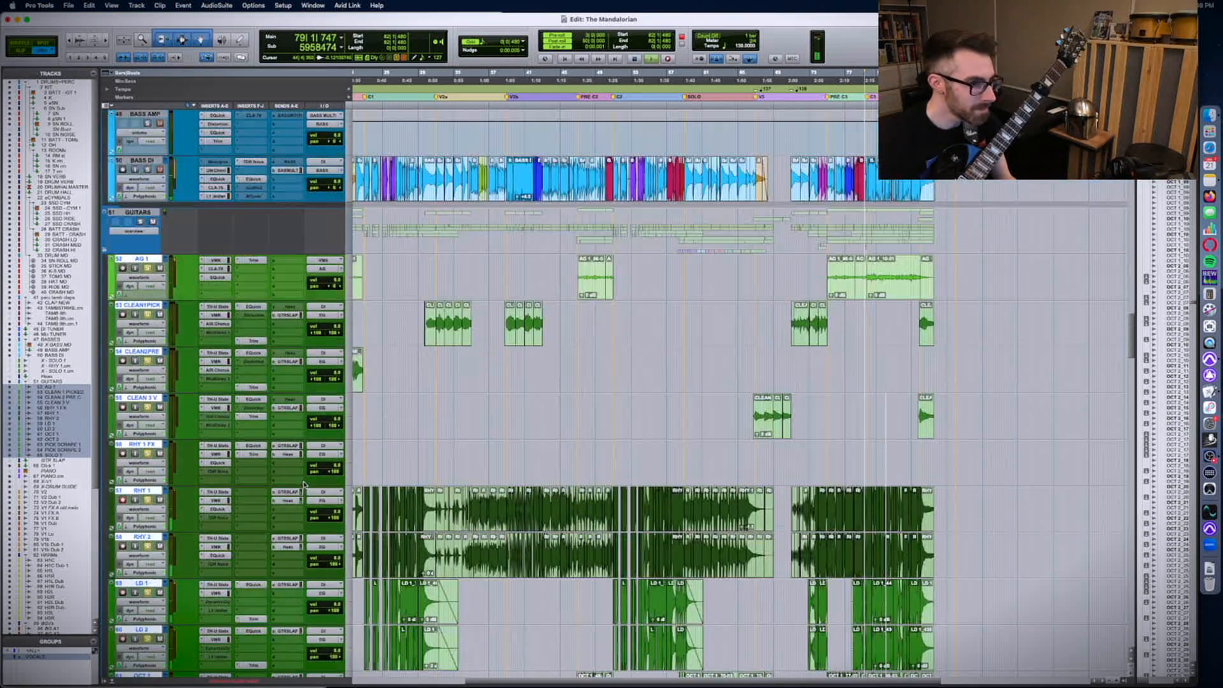
scroll(326, 432, up, 4)
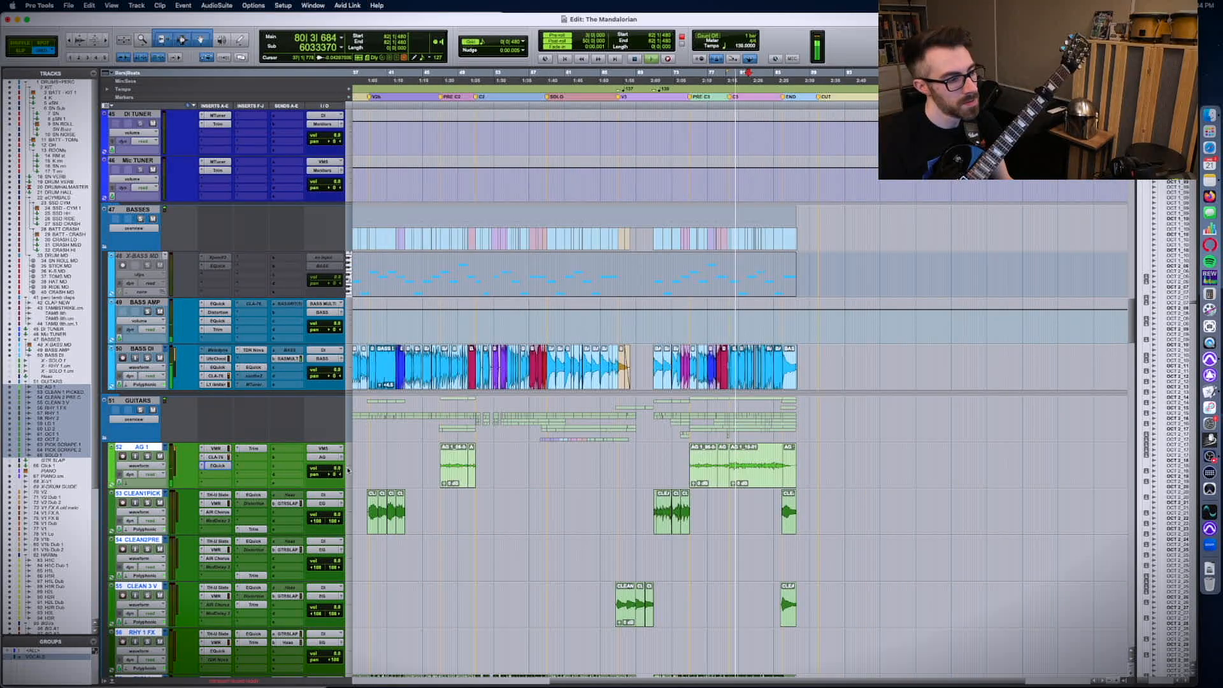
mouse_move(337, 468)
mouse_down()
mouse_move(339, 445)
mouse_move(338, 458)
mouse_up()
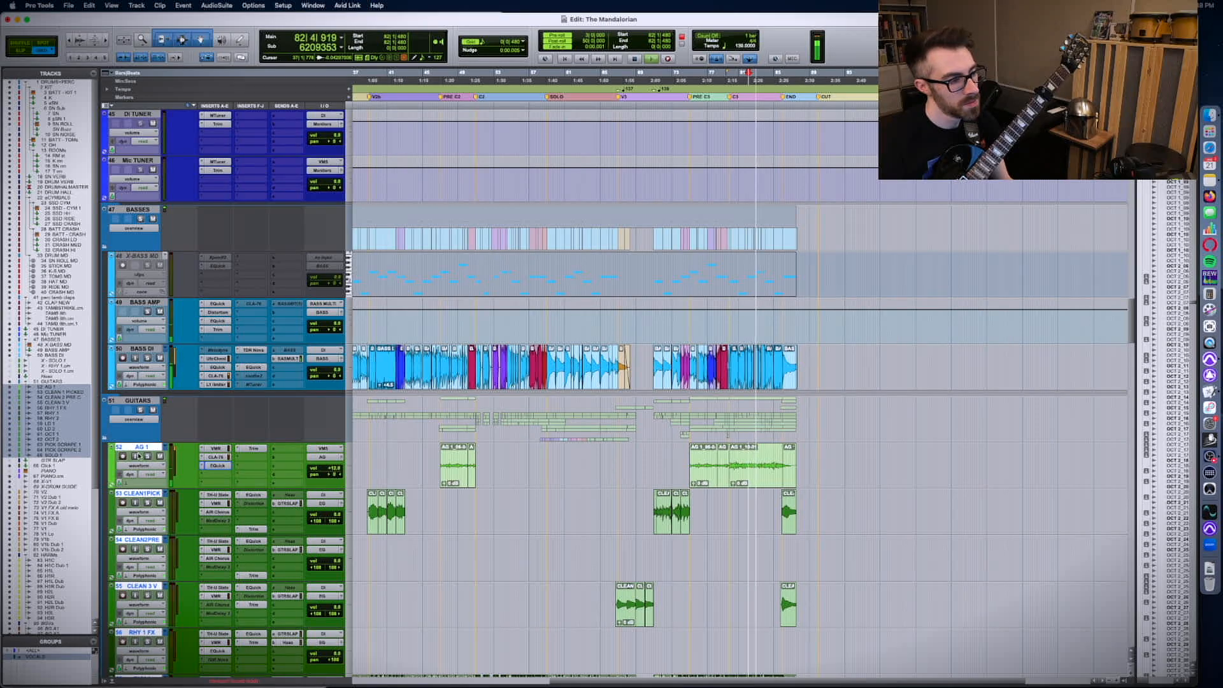
- Insert a DeEsser after the EQuick on AG 1 and toggle its bypass to compare the sound
key(space)
click(226, 481)
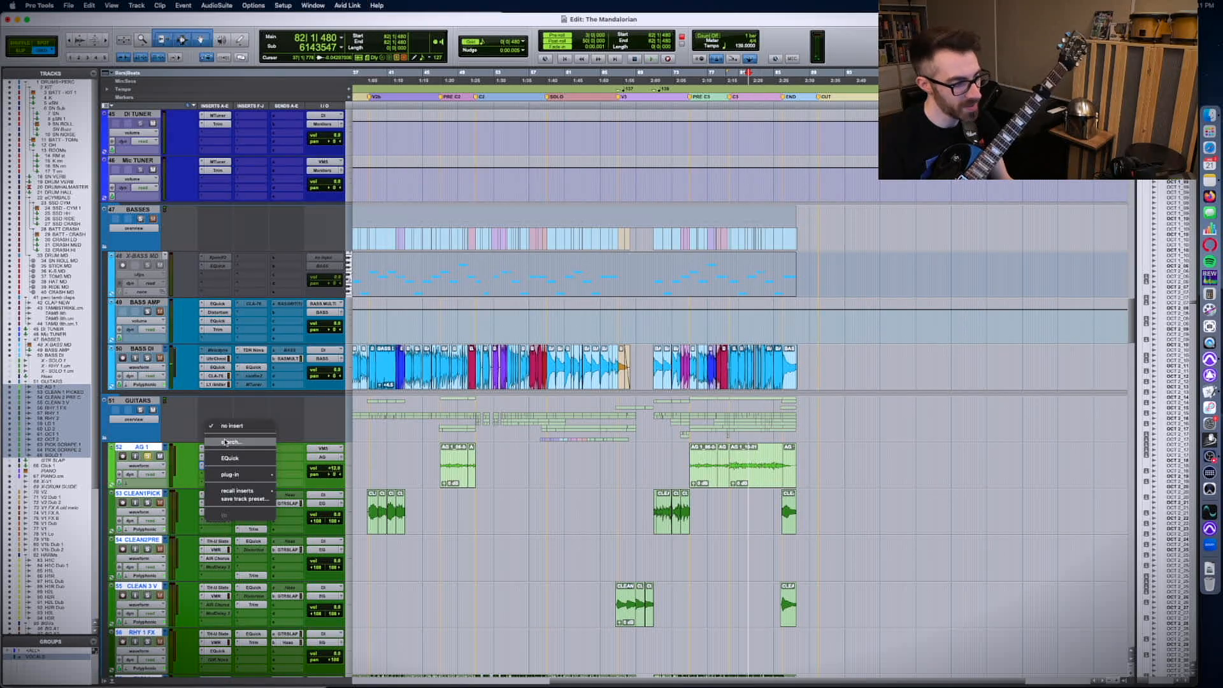
click(226, 441)
text(de-)
key(BackSpace)
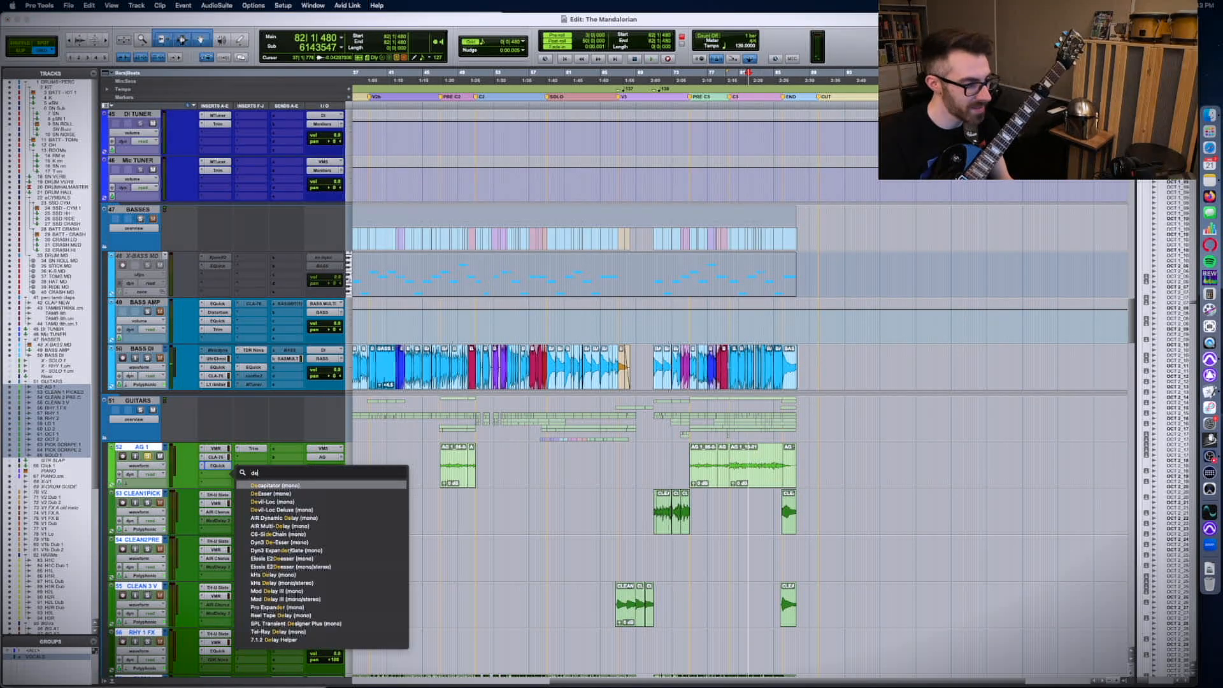
text(es)
key(Return)
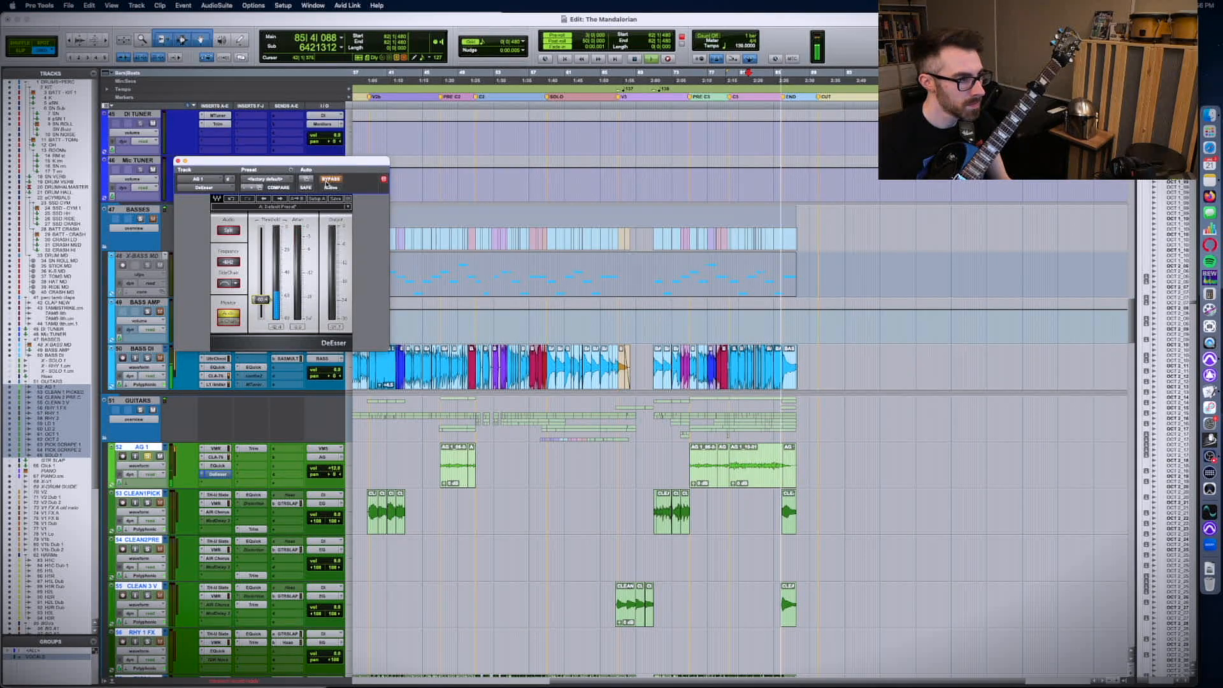
click(328, 181)
- Soften AG 1's EQuick high-cut filter to a 6 dB slope and move it to about 6.1 kHz
mouse_move(484, 311)
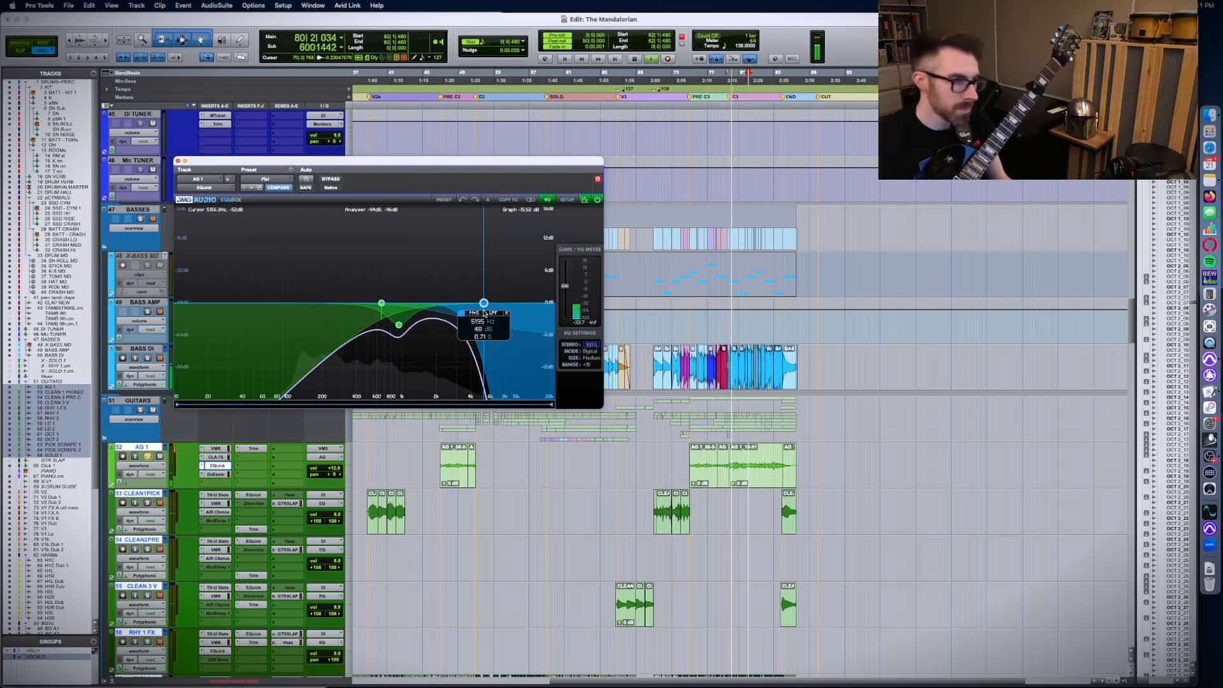
scroll(485, 314, down, 5)
scroll(484, 312, down, 1)
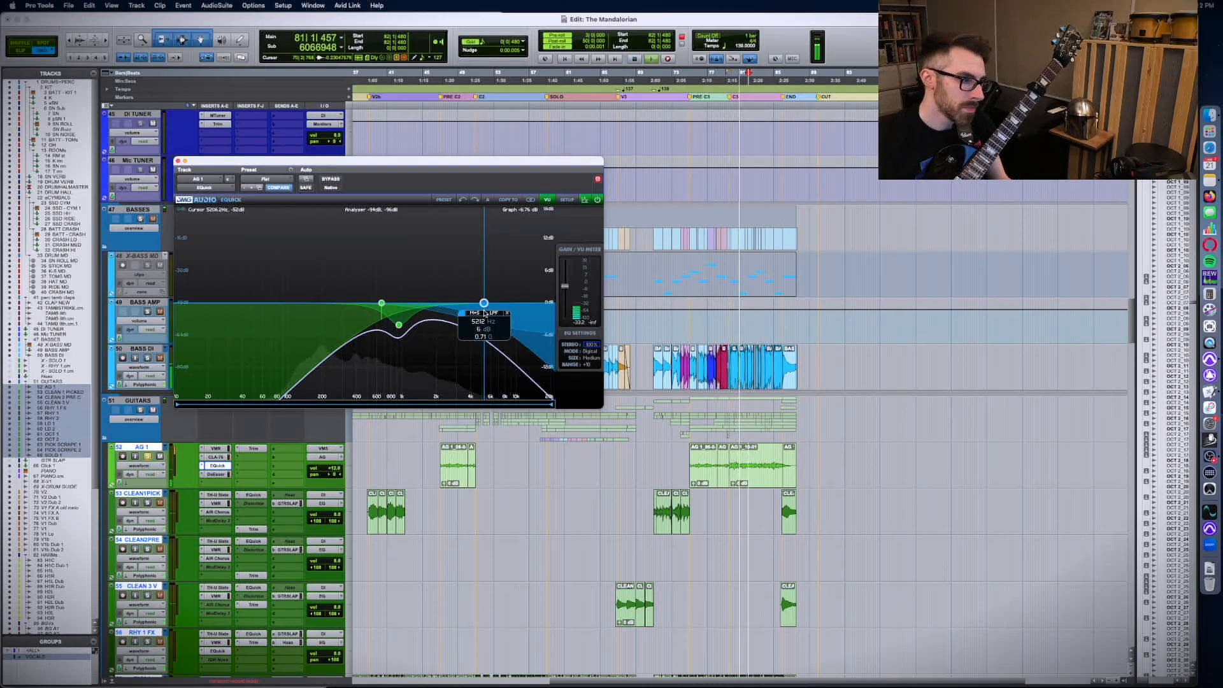
mouse_move(484, 305)
mouse_down()
mouse_move(549, 305)
mouse_move(480, 306)
mouse_move(492, 305)
mouse_up()
scroll(480, 306, up, 6)
scroll(480, 305, down, 7)
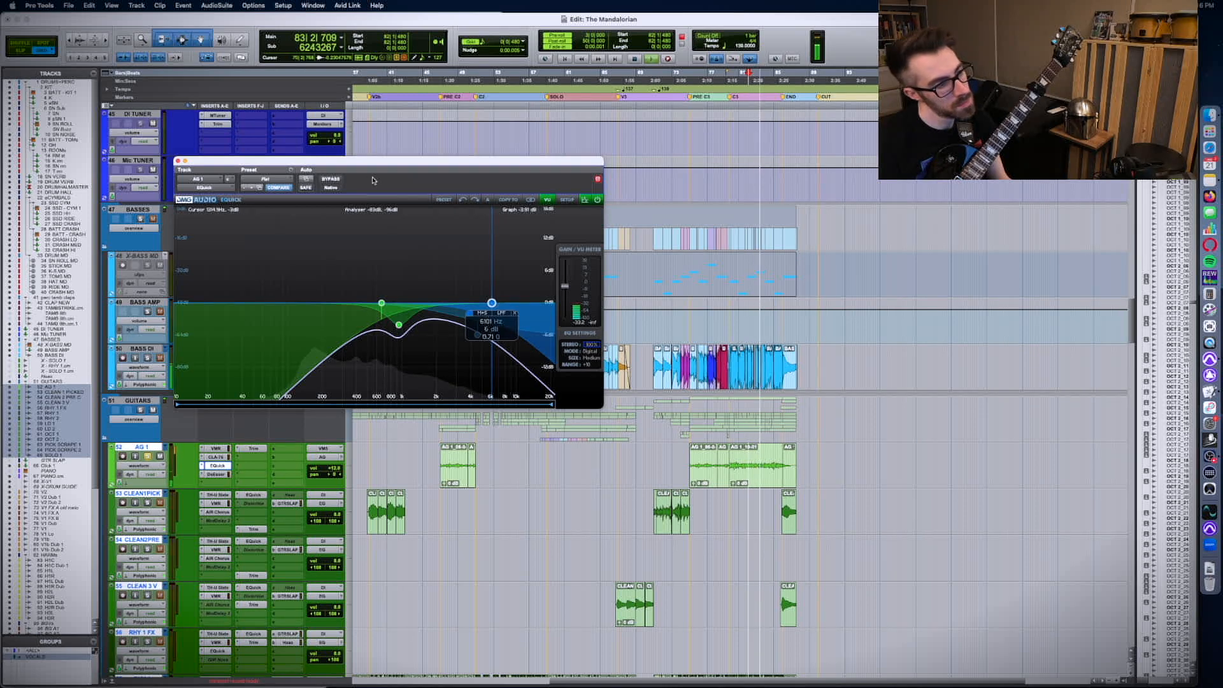
key(super+w)
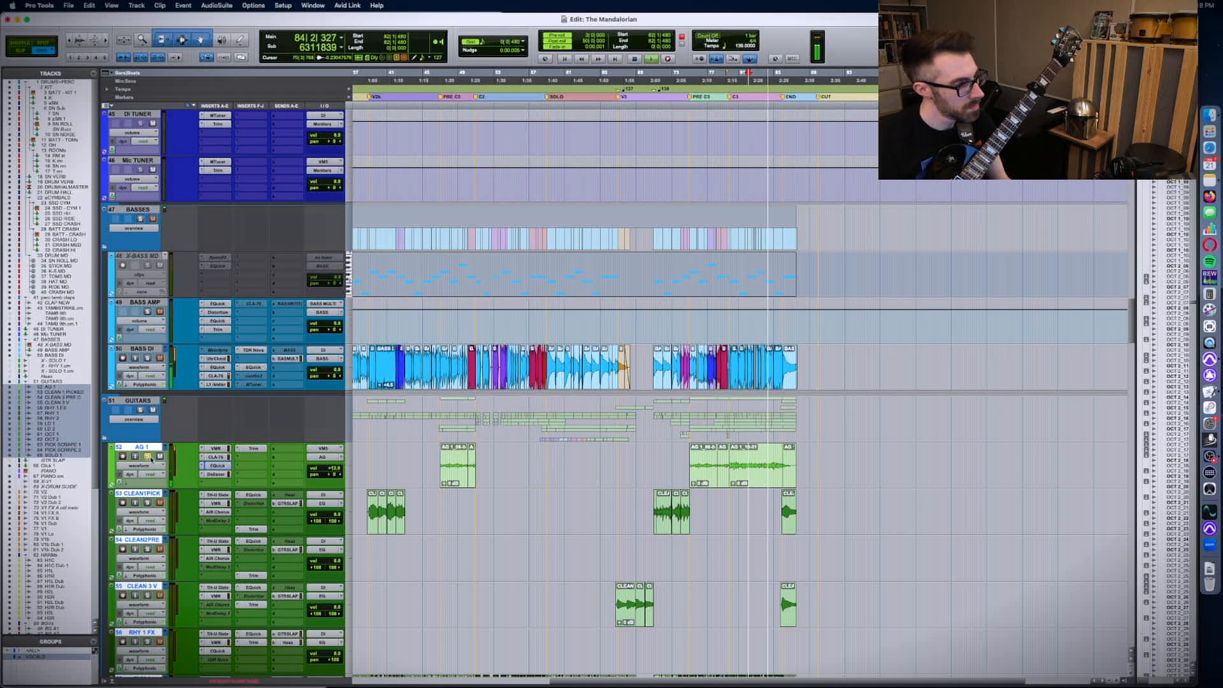
- Raise the Trim gain on AG 1, then play its PRE C2 part from bar 47 while adjusting the track volume
click(254, 449)
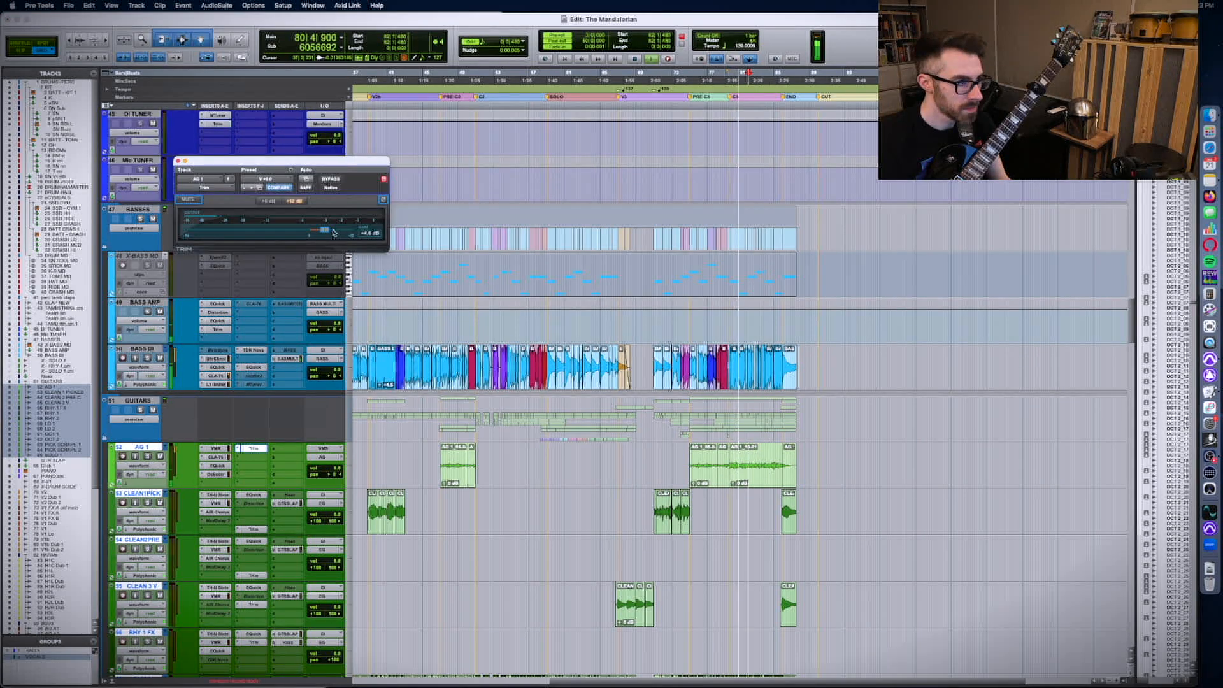
mouse_move(326, 228)
mouse_down()
mouse_move(352, 231)
mouse_move(332, 232)
mouse_up()
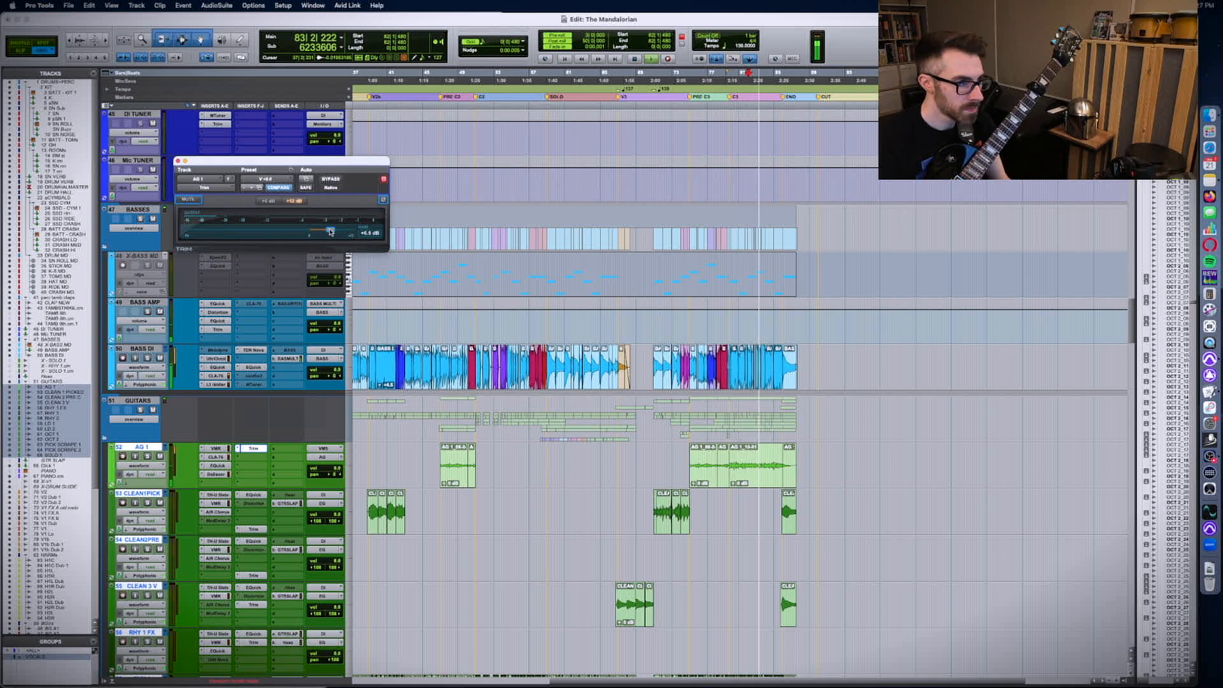
key(super+w)
click(441, 453)
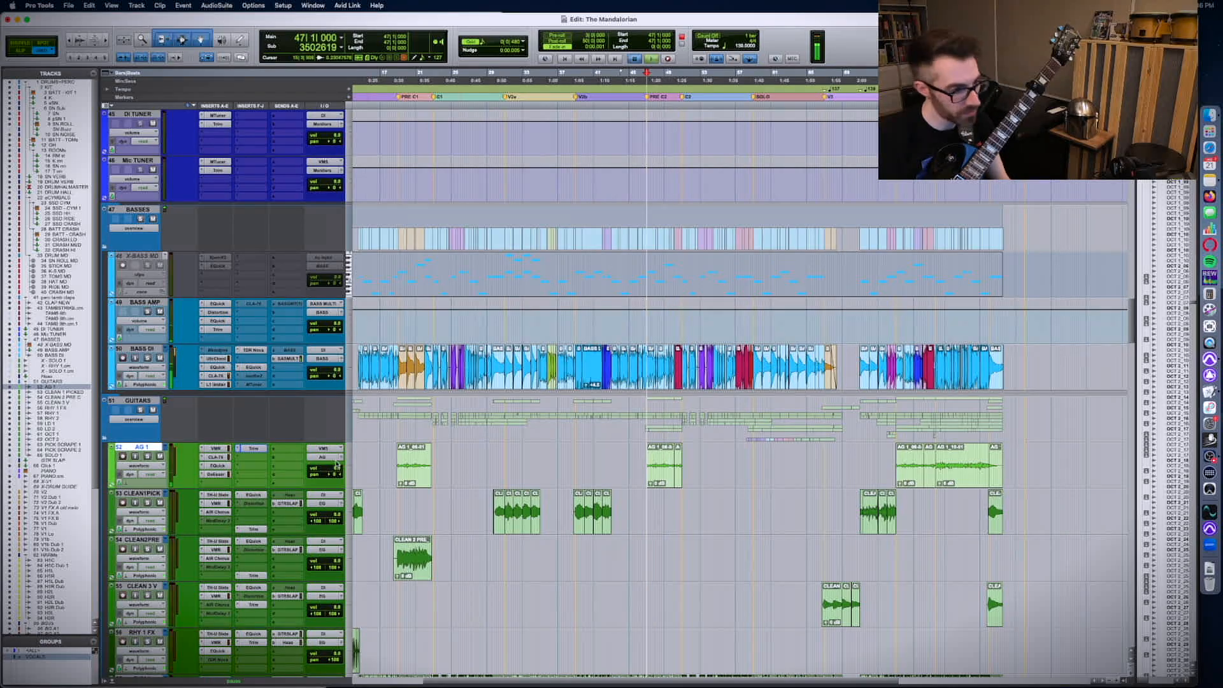
drag(326, 469, 339, 465)
key(space)
- Locate the background vocals near the third chorus and make the inactive BGVs folder track active
scroll(487, 256, down, 15)
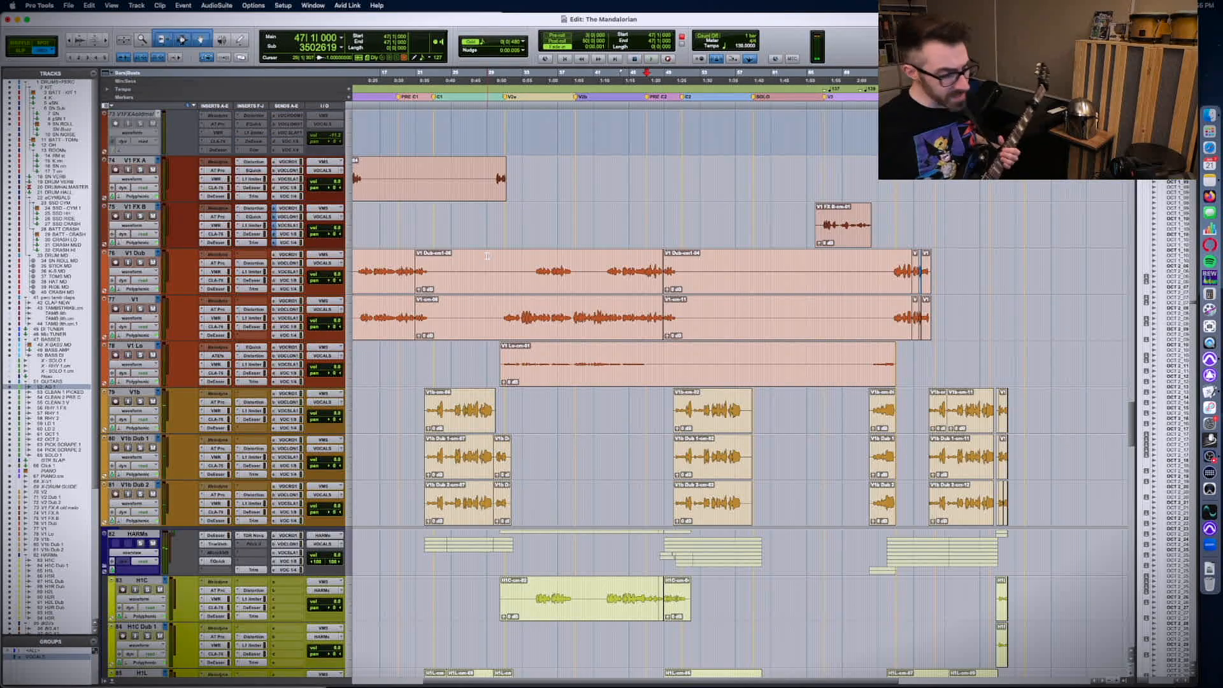
scroll(669, 202, up, 10)
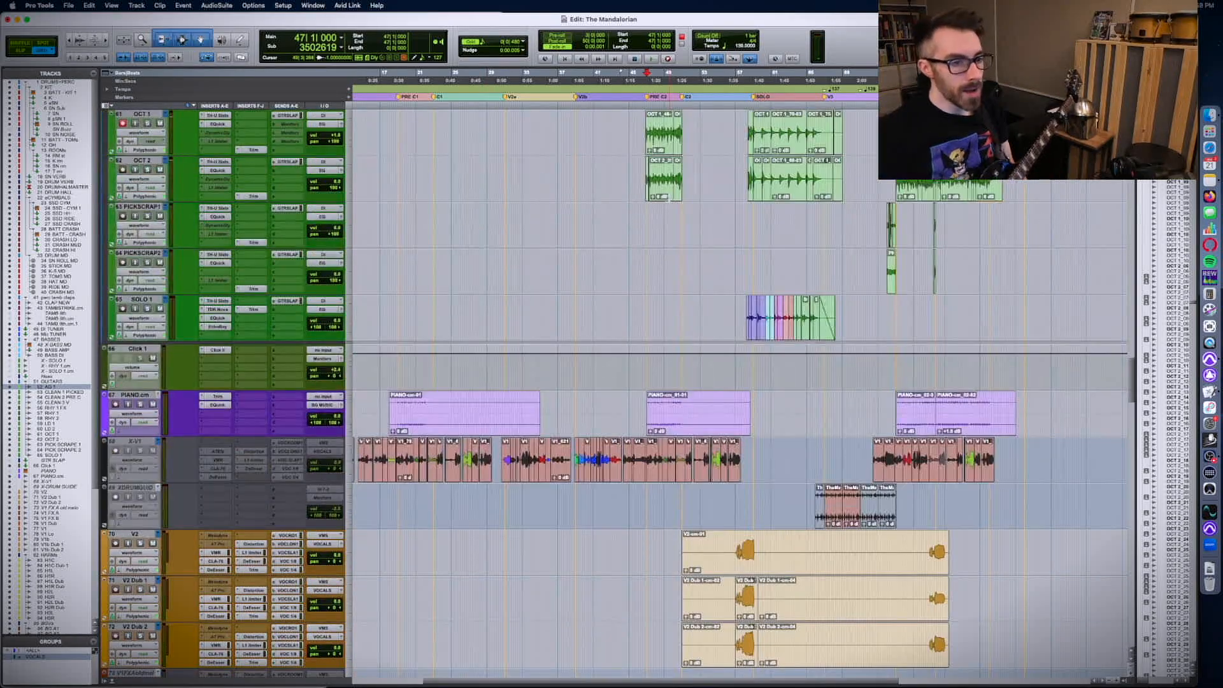
scroll(670, 201, down, 12)
scroll(858, 391, down, 15)
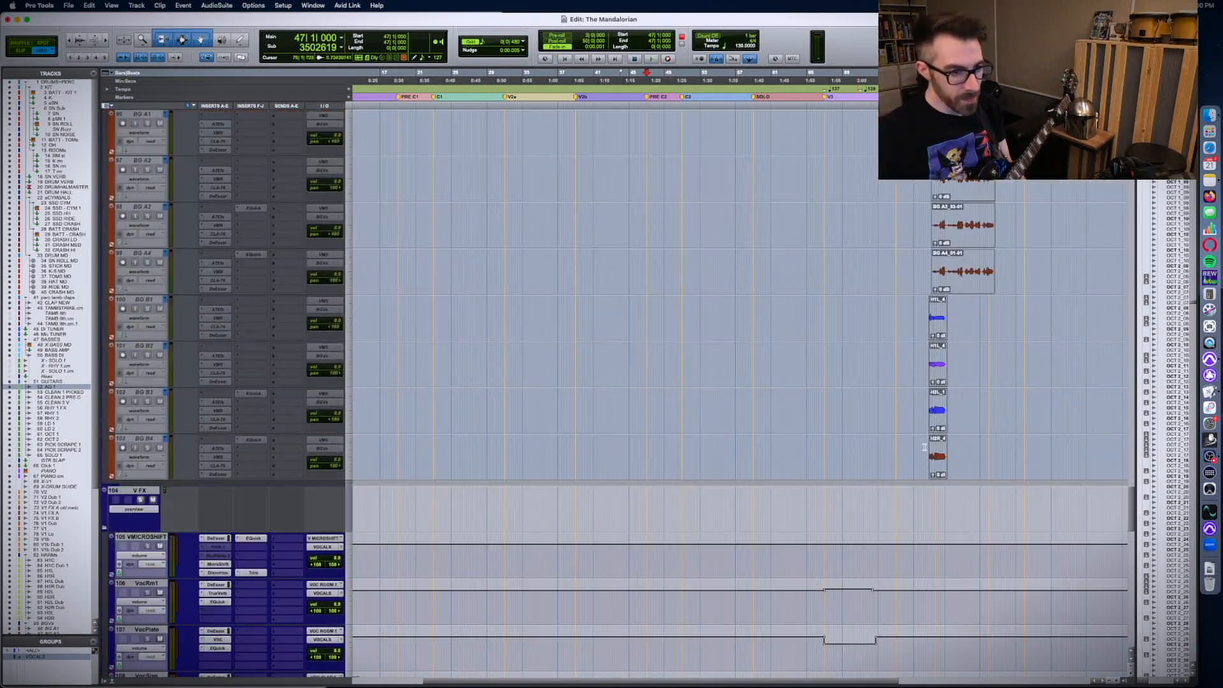
key(Tab)
key(t)
key(t)
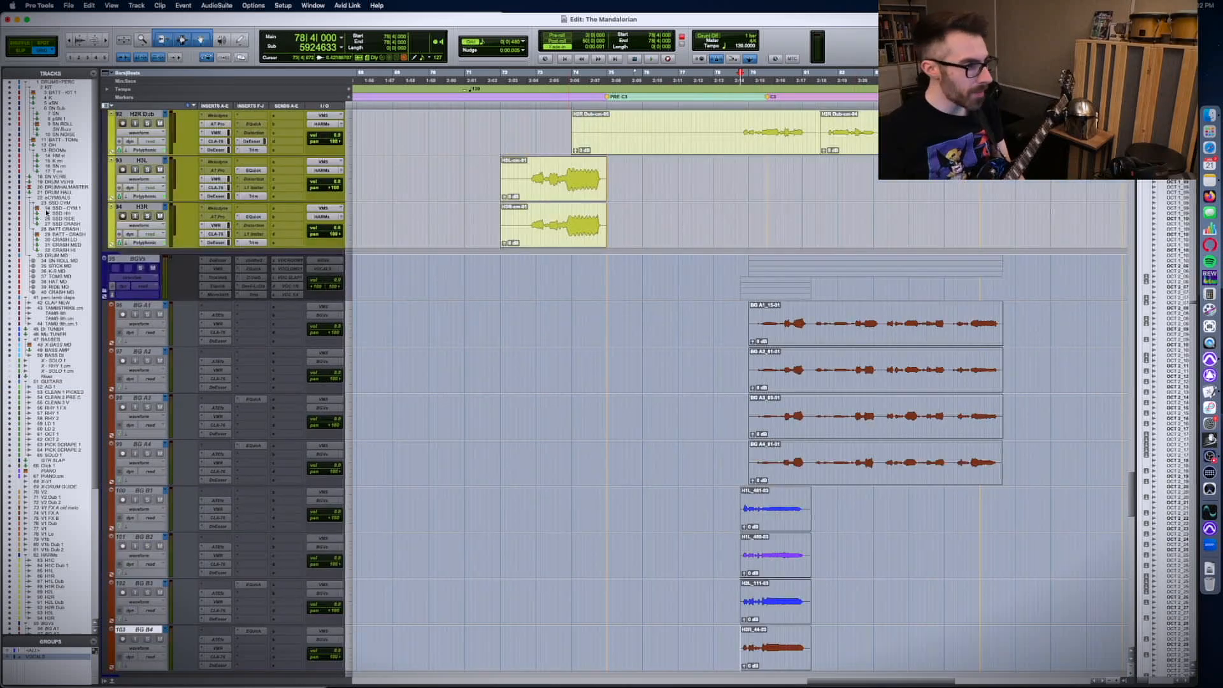
right_click(140, 261)
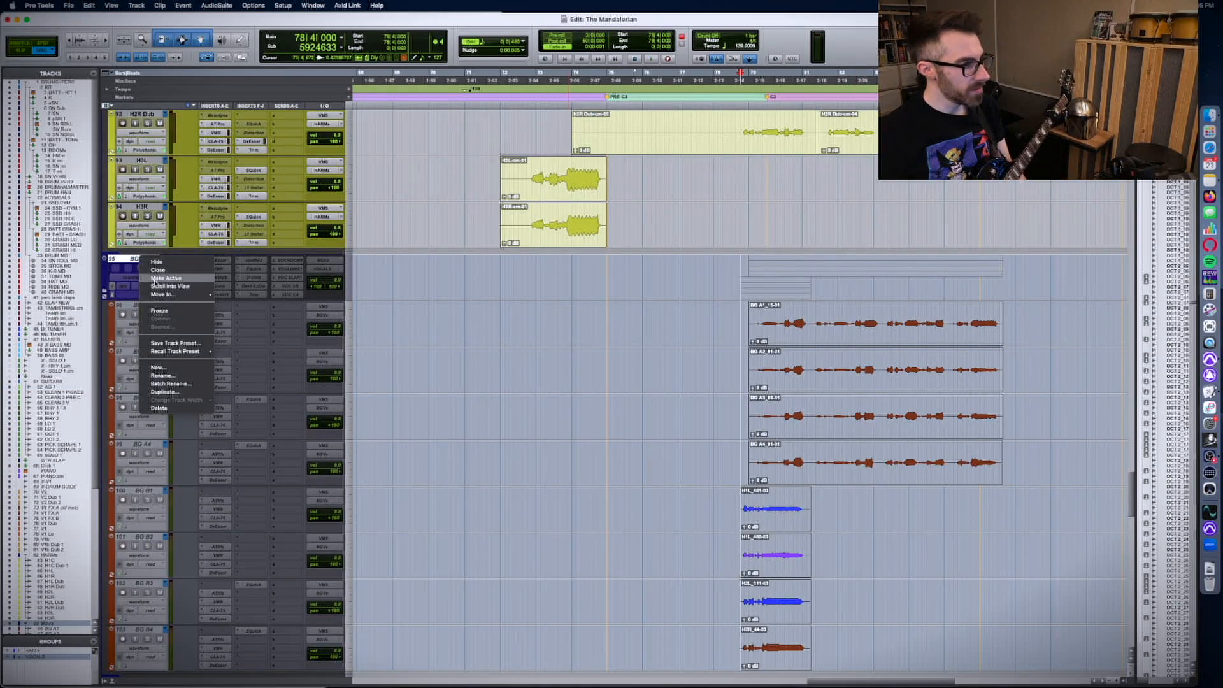
click(153, 279)
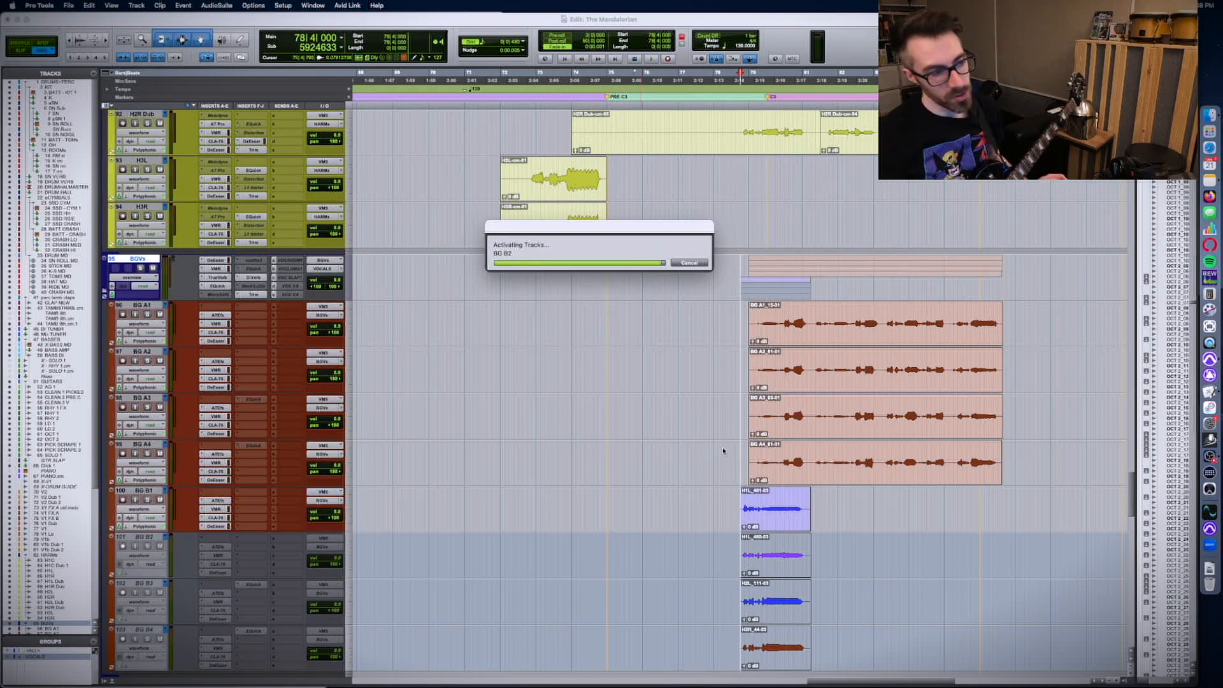
- Solo the BG B1 to BG B4 tracks and play them from the start of their clips in bar 78
click(789, 435)
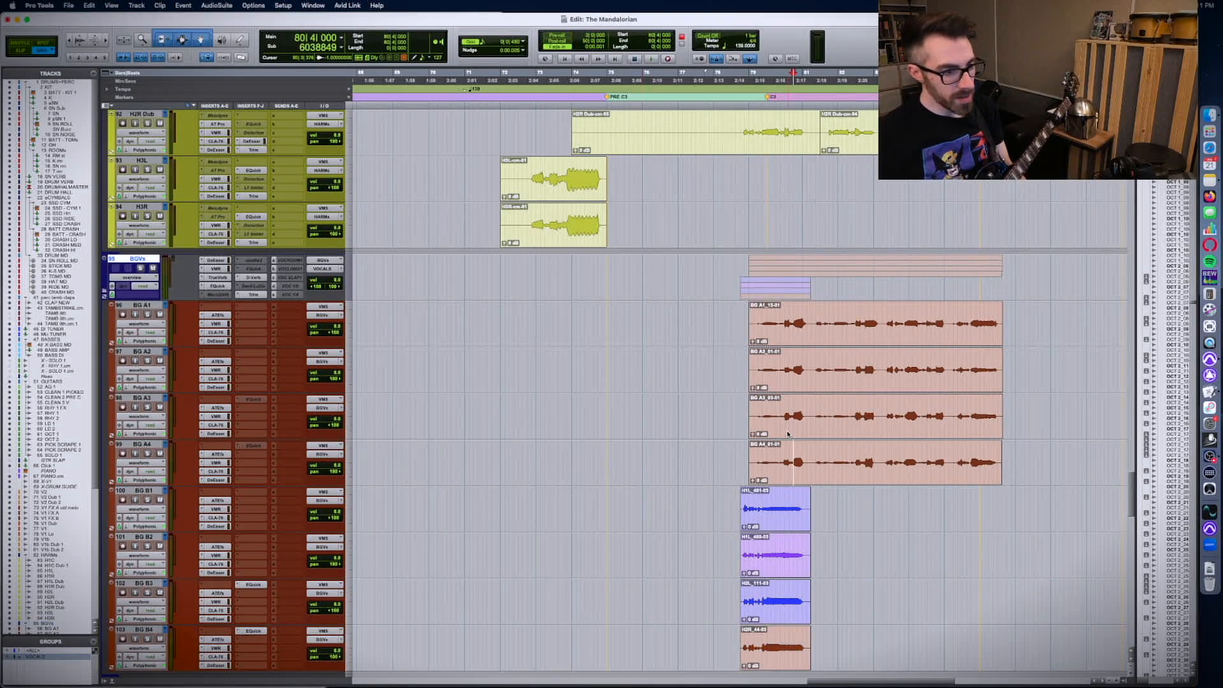
shift+click(792, 472)
scroll(792, 472, right, 2)
scroll(792, 472, down, 1)
scroll(765, 408, down, 2)
drag(695, 373, 685, 518)
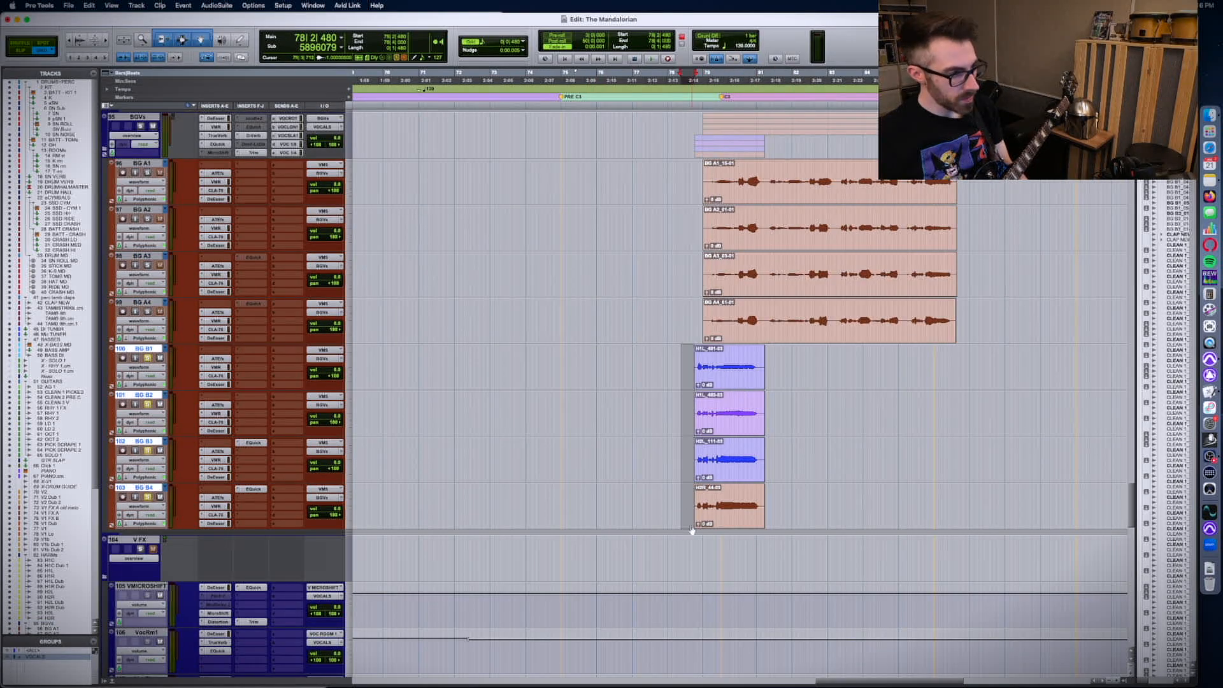
key(Tab)
key(shift+s)
key(space)
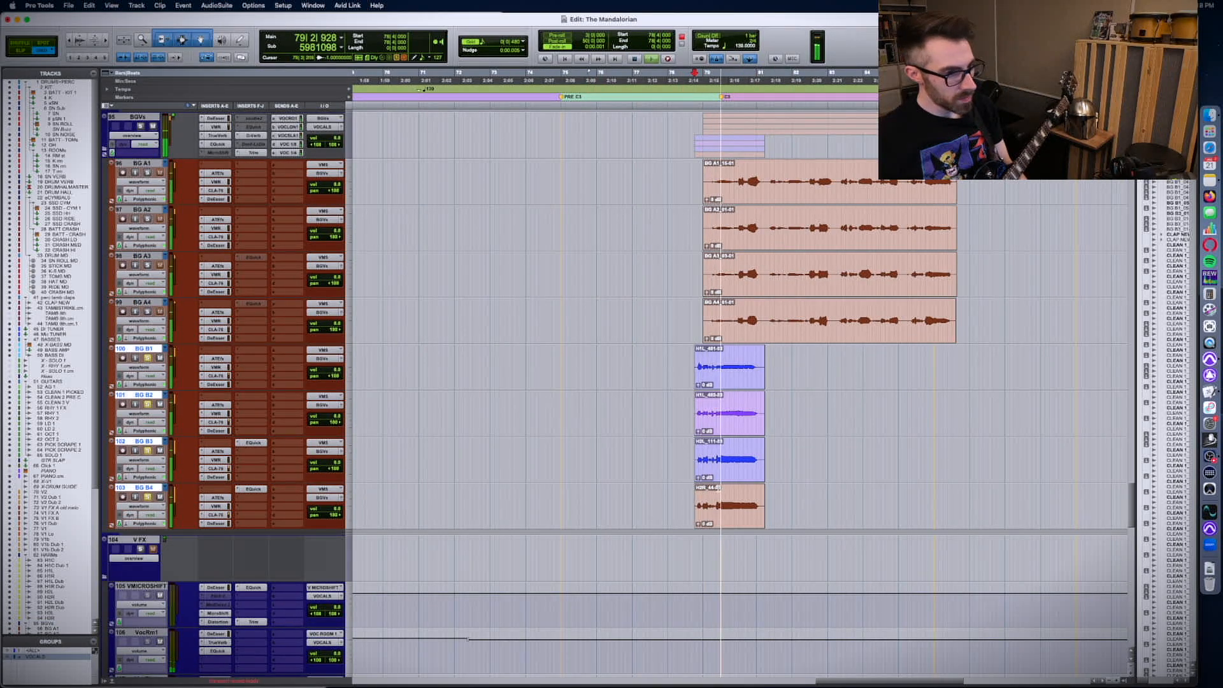
- Play the V2, V2 Dub 1 and V2 Dub 2 vocals soloed from bar 78 to compare them with the BG B tracks
scroll(676, 239, up, 10)
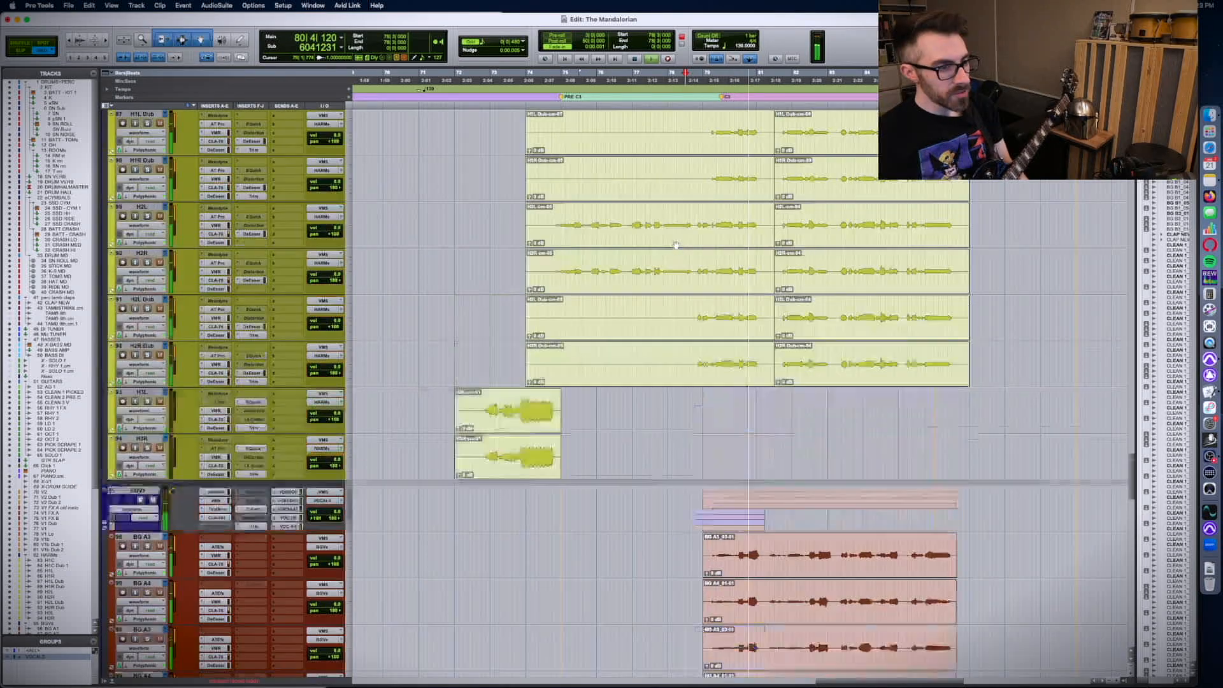
scroll(676, 240, up, 5)
drag(677, 252, 683, 381)
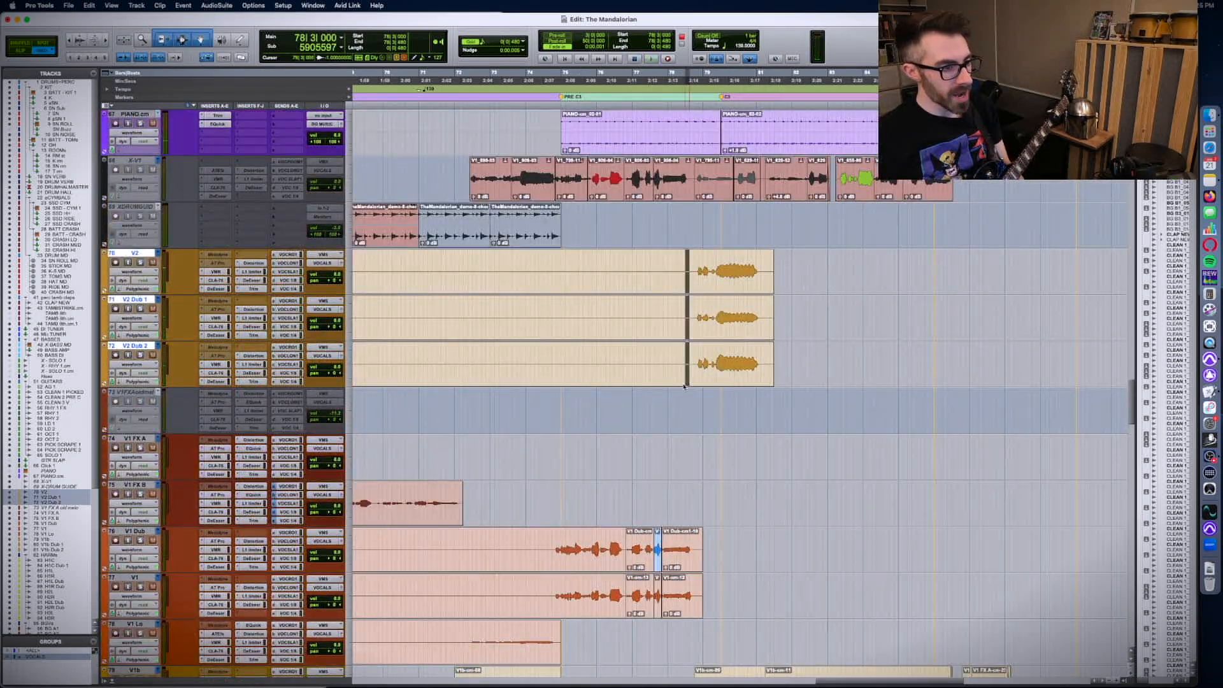
scroll(683, 381, down, 5)
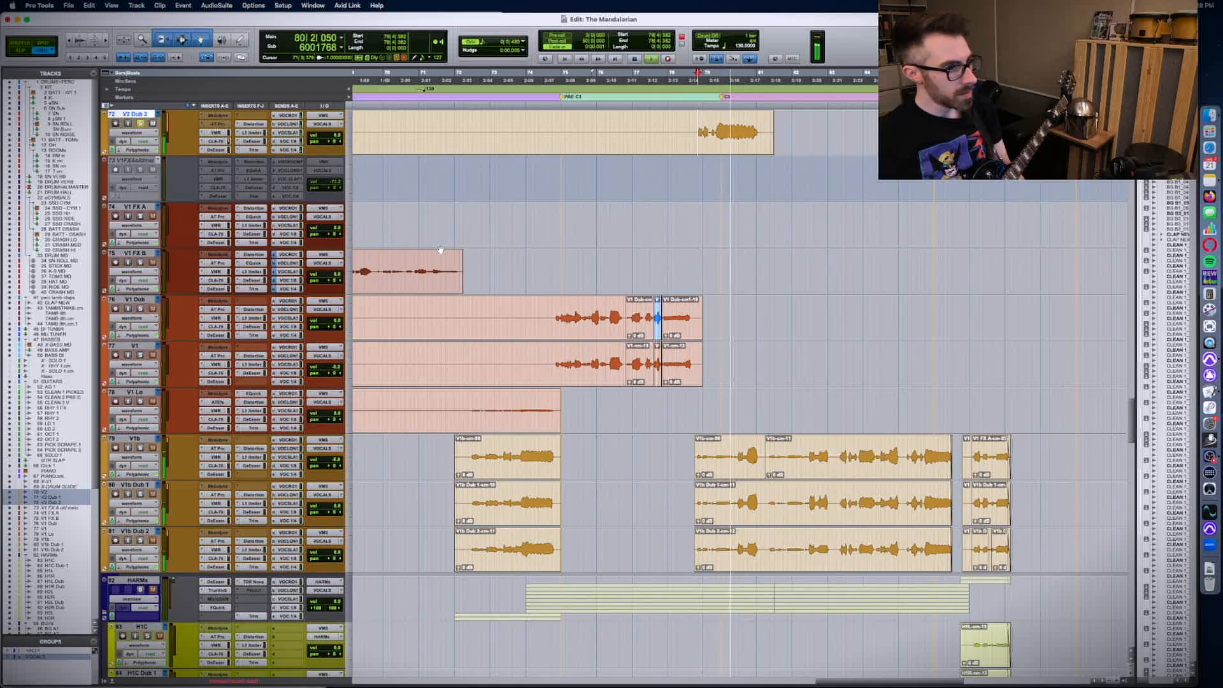
scroll(441, 250, down, 15)
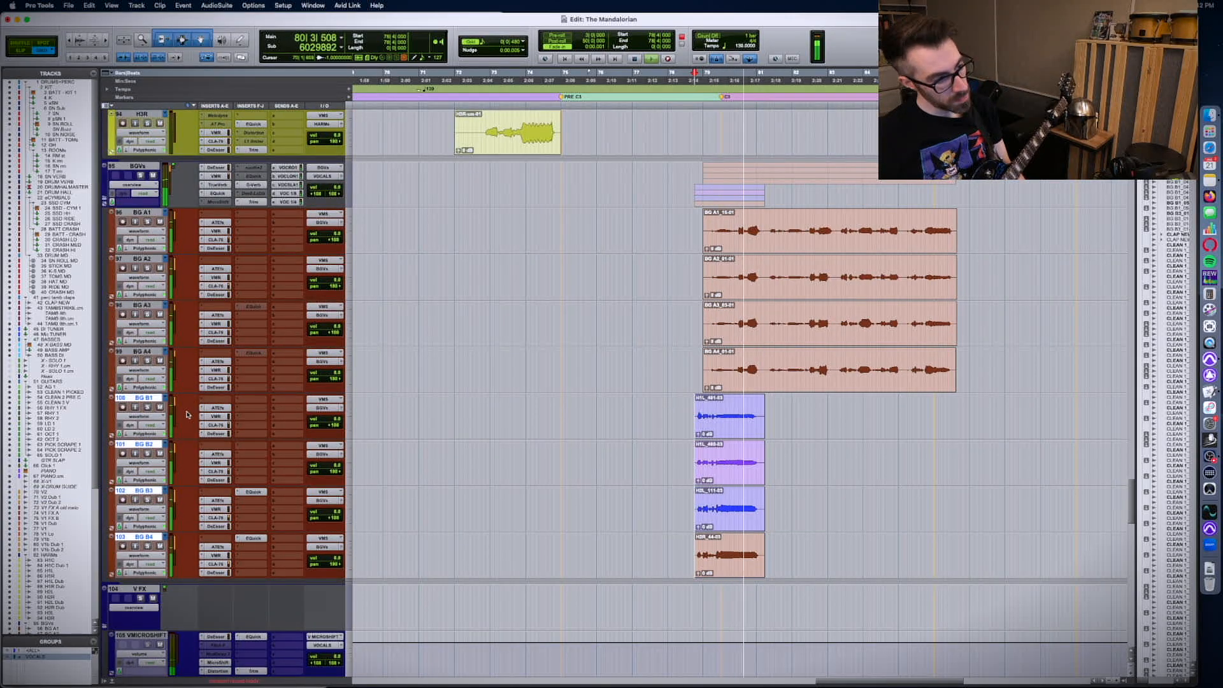
- Enlarge the audio waveforms to inspect the layered background vocals in C3
scroll(420, 401, right, 3)
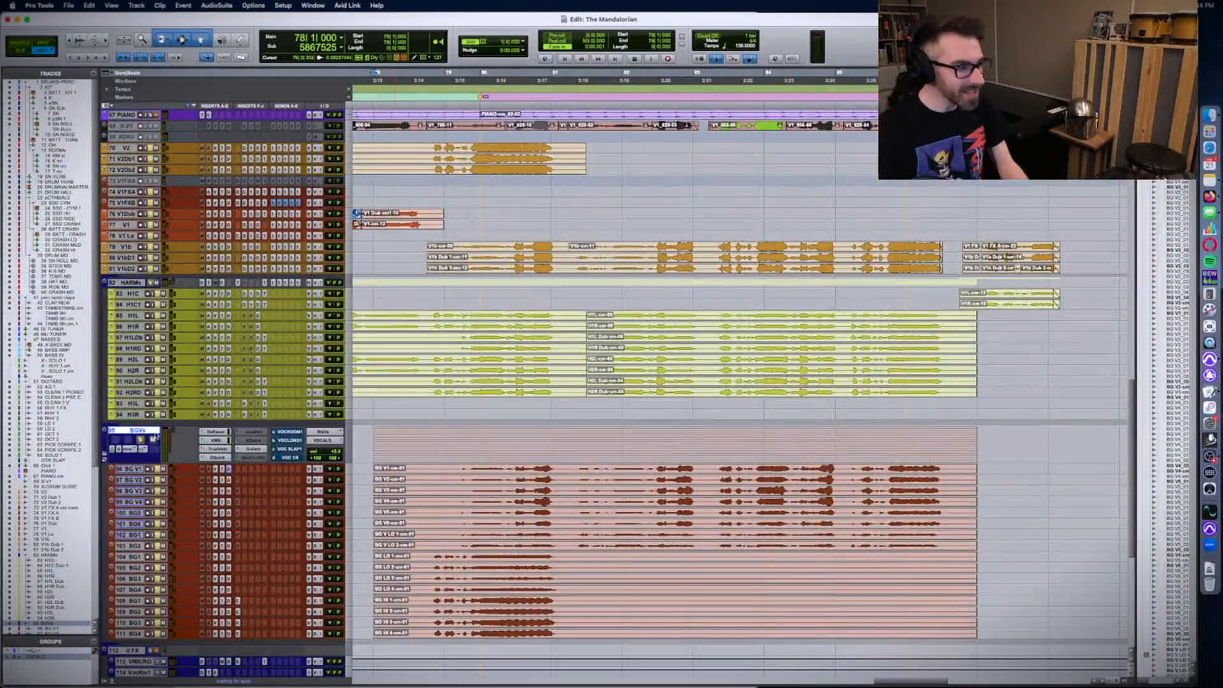
key(super+alt+])
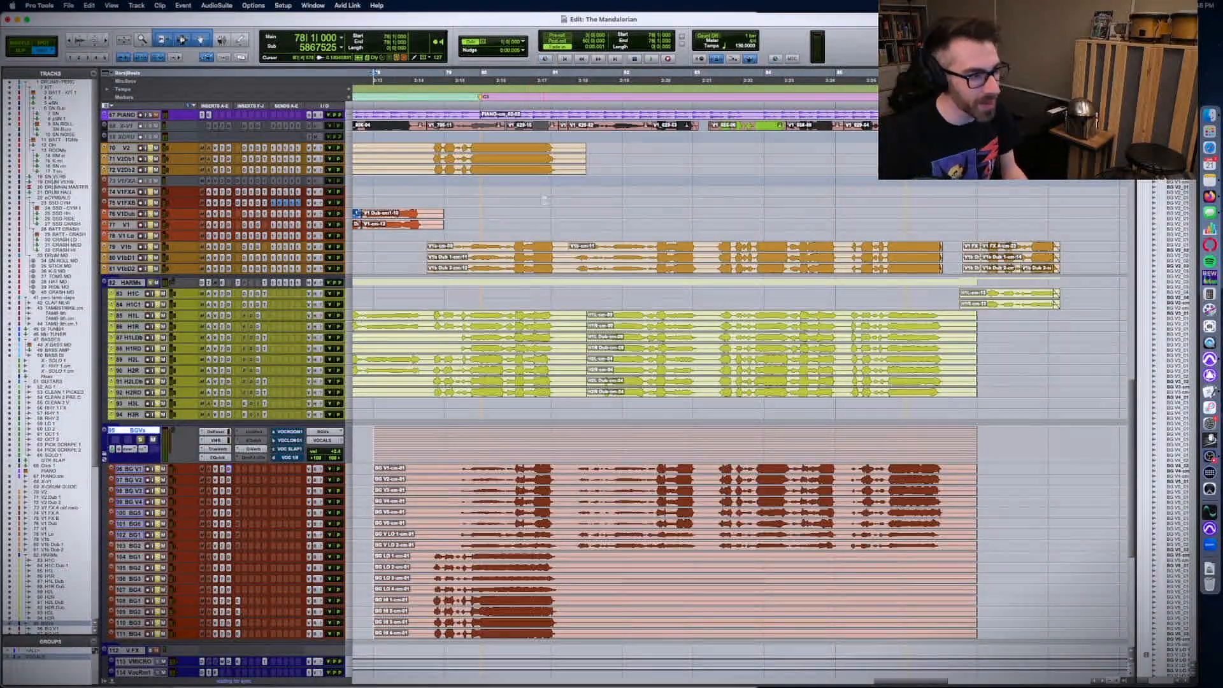
key(super+alt+[)
key(super+alt+])
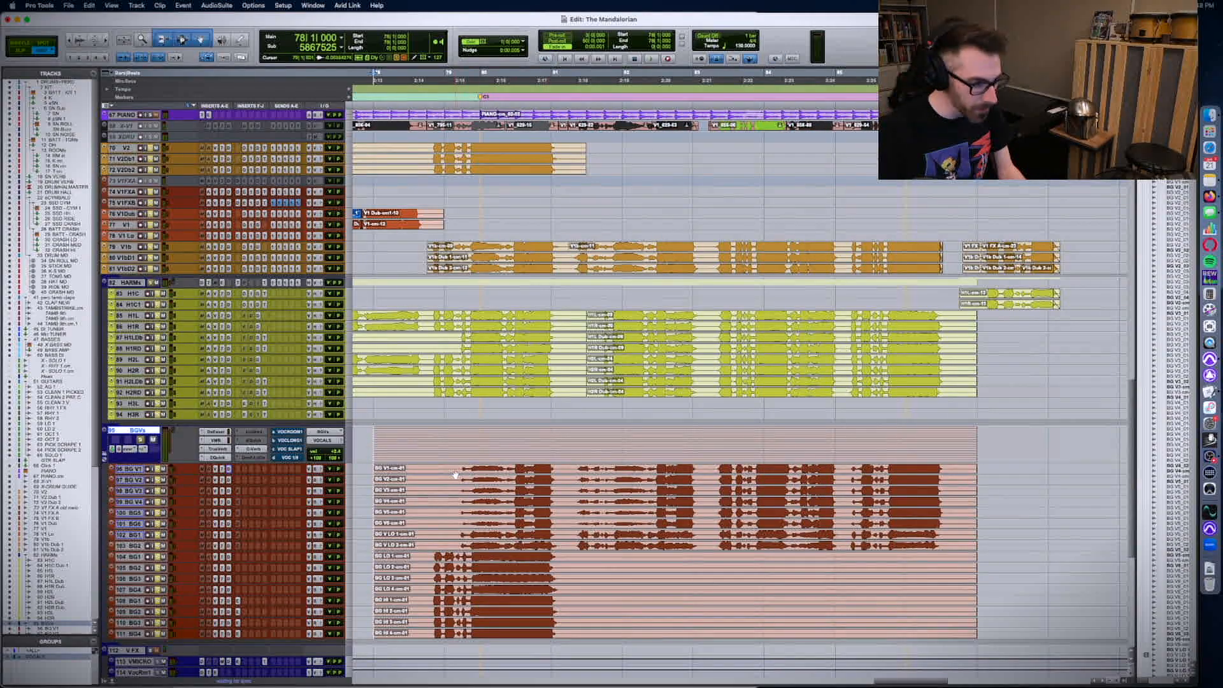
- Examine the BG V parts from bar 79, play the background vocals from bar 78 and adjust the BGVs folder volume
drag(446, 468, 958, 546)
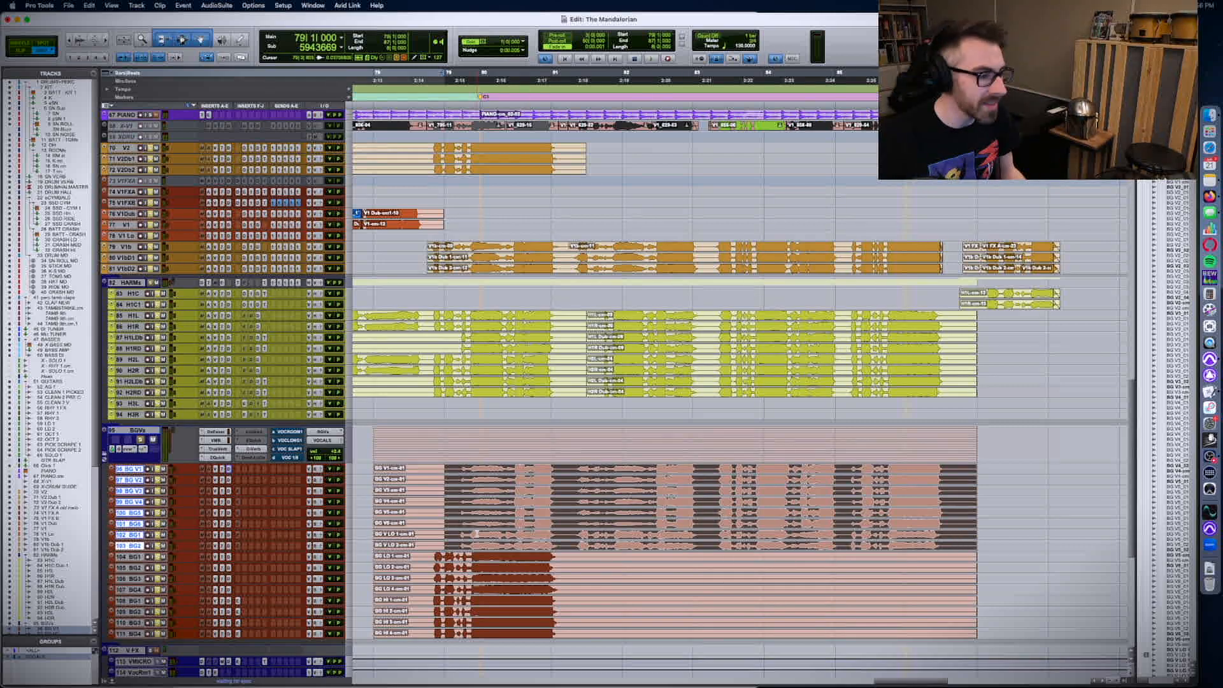
click(371, 556)
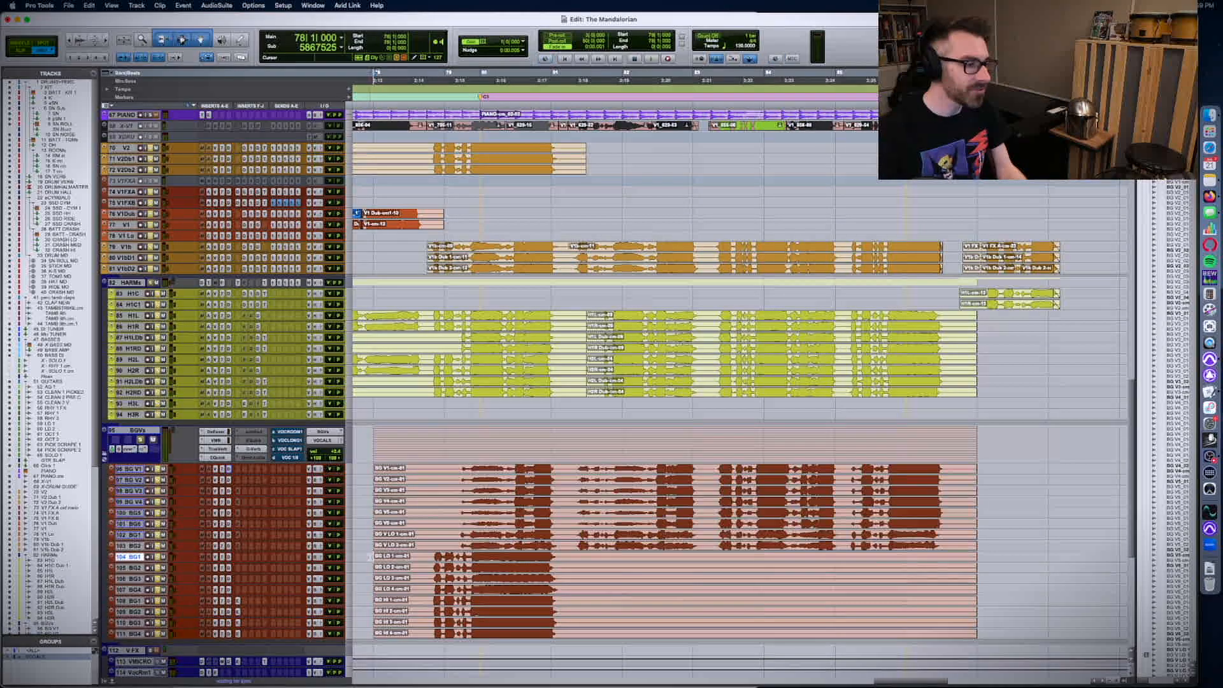
scroll(371, 556, down, 4)
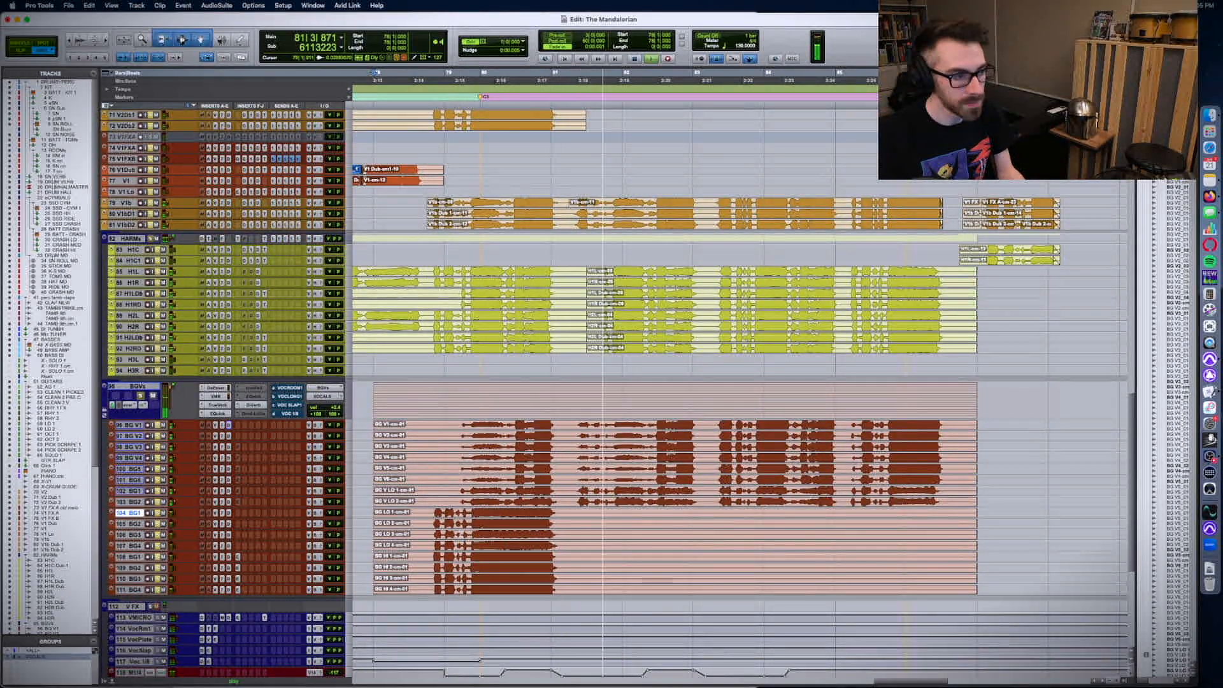
drag(335, 407, 337, 409)
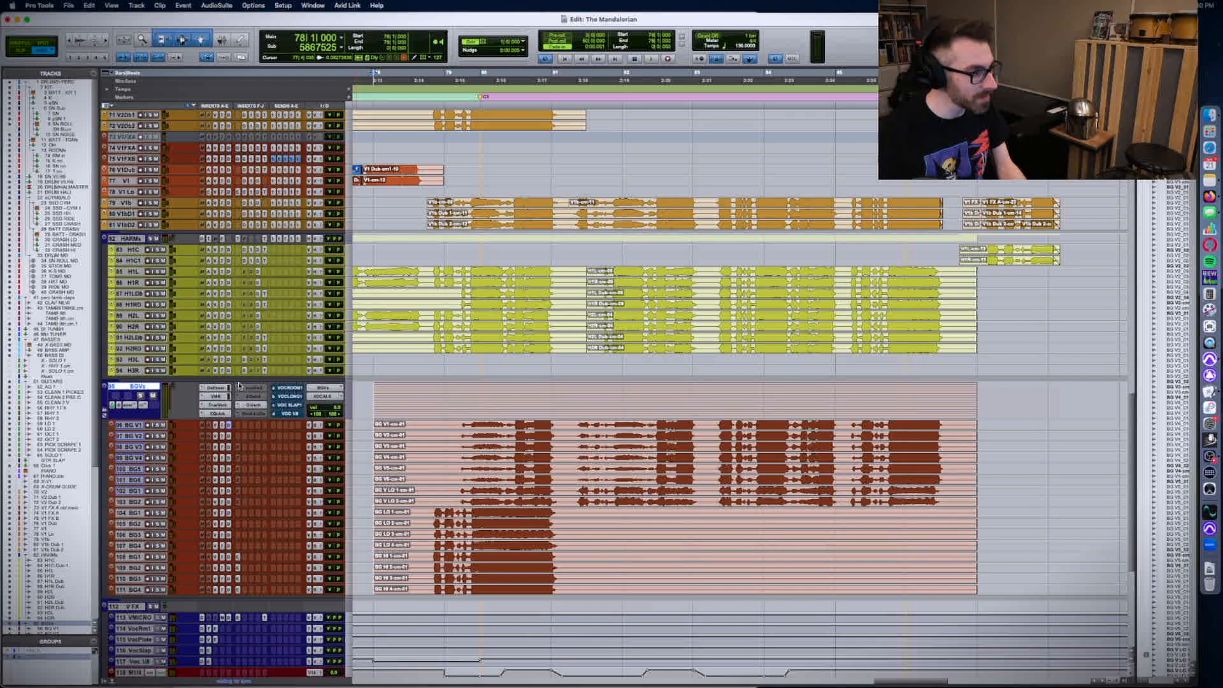
- Look over the channels of all tracks in the Mix window, then view the end of the song in the Edit window
key(super+equal)
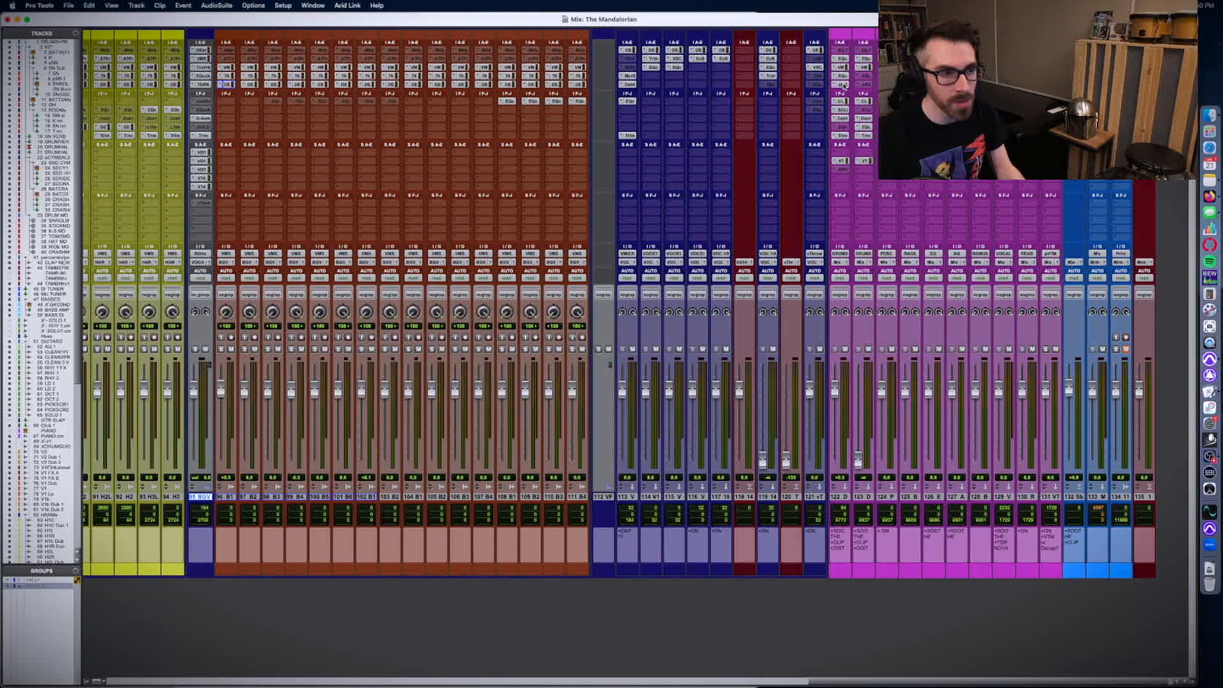
scroll(844, 85, left, 20)
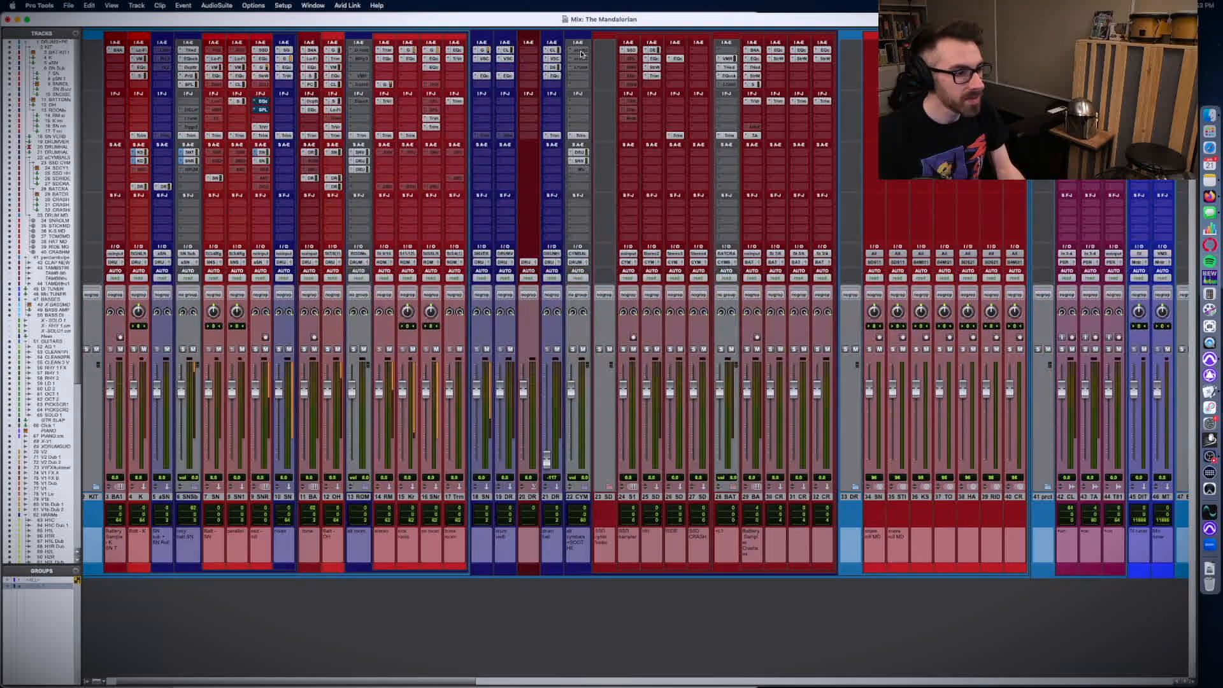
scroll(586, 136, right, 20)
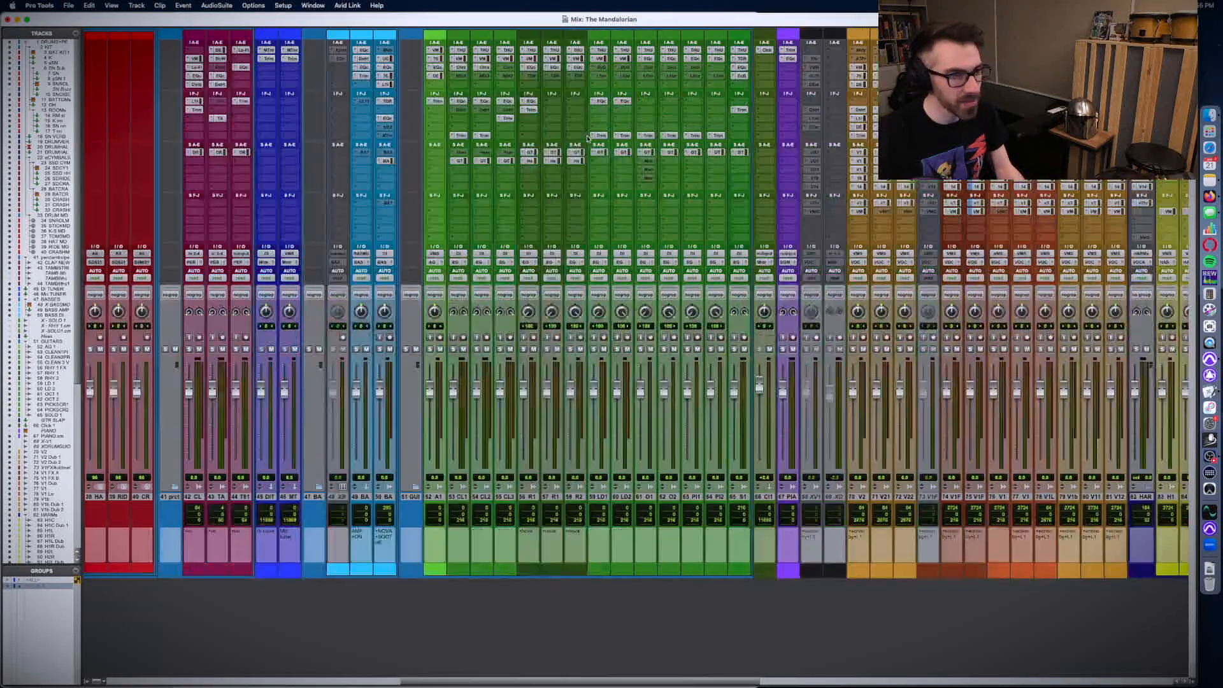
scroll(586, 136, right, 5)
key(super+equal)
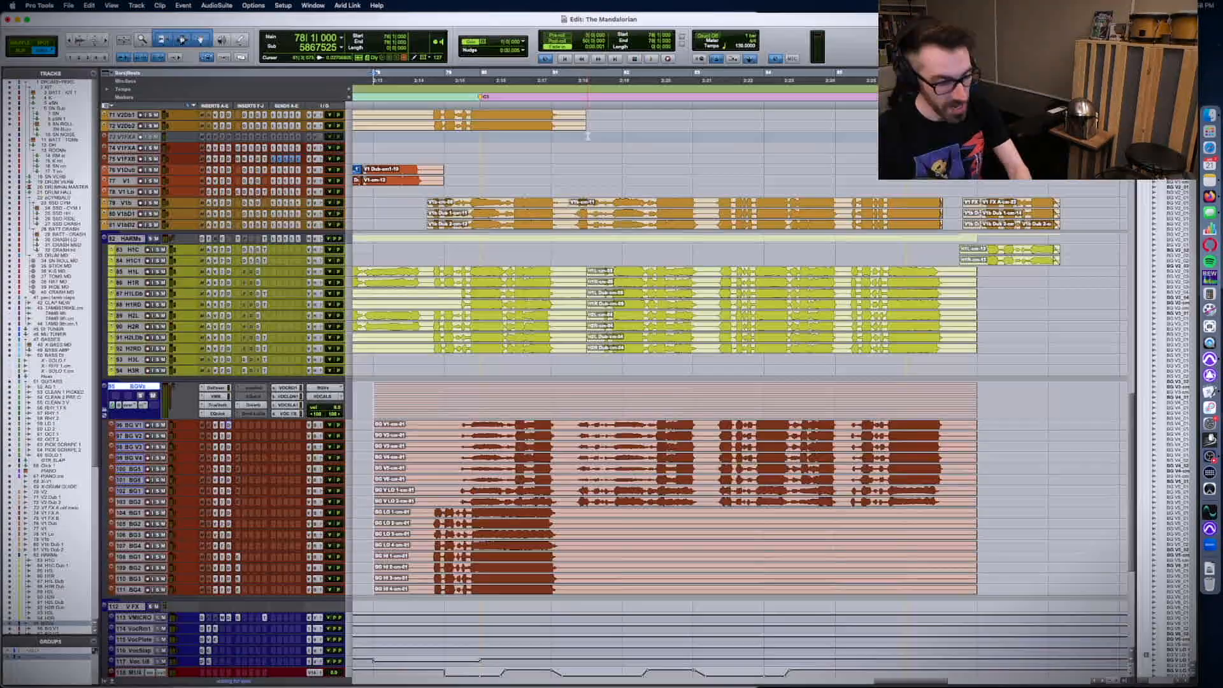
key(r)
key(r)
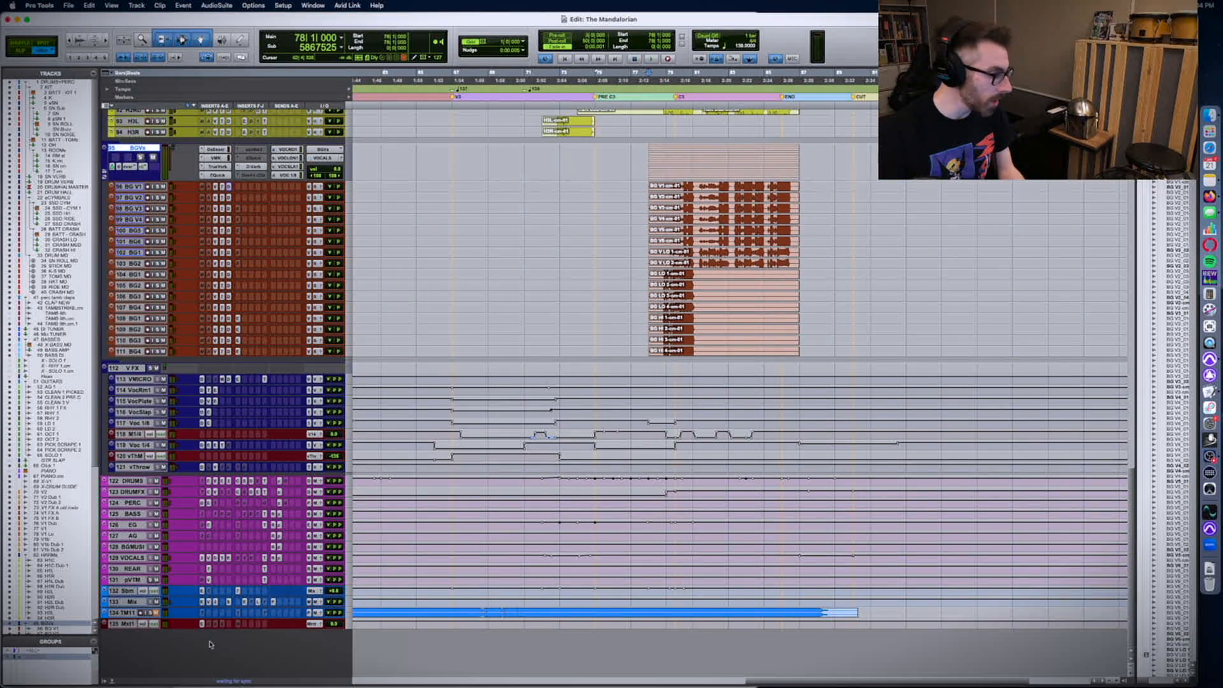
- Enlarge the mix print track, duplicate its playlist as TheMandalorian_mix-8, and go to the start of its audio
key(ctrl+Up)
key(ctrl+Up)
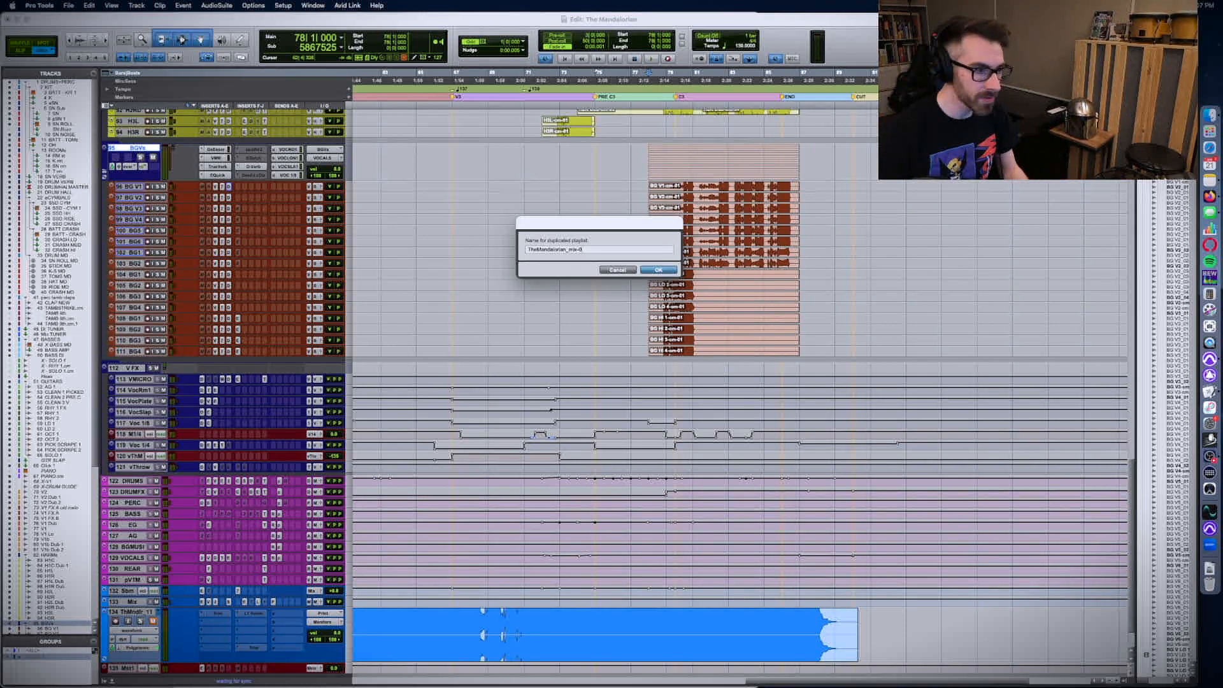
key(Return)
click(385, 624)
key(super+a)
key(Left)
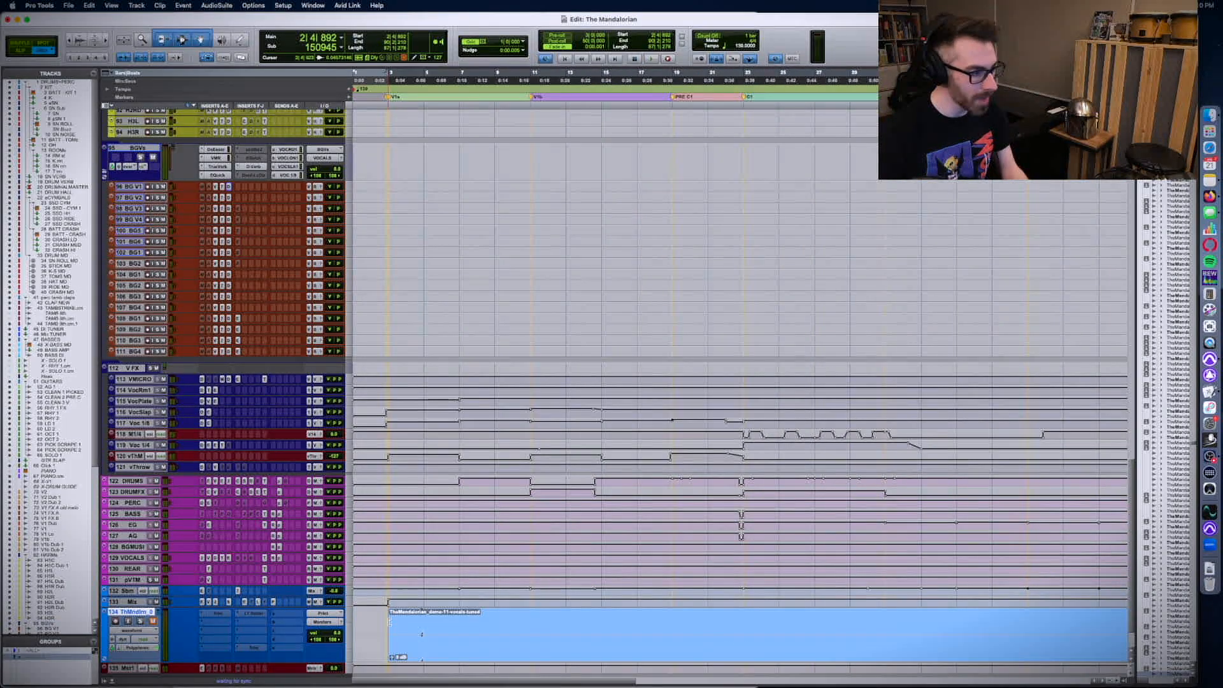
- Try recording the mix onto the print track from the V1a start and zoom in on the recorded audio
key(super+space)
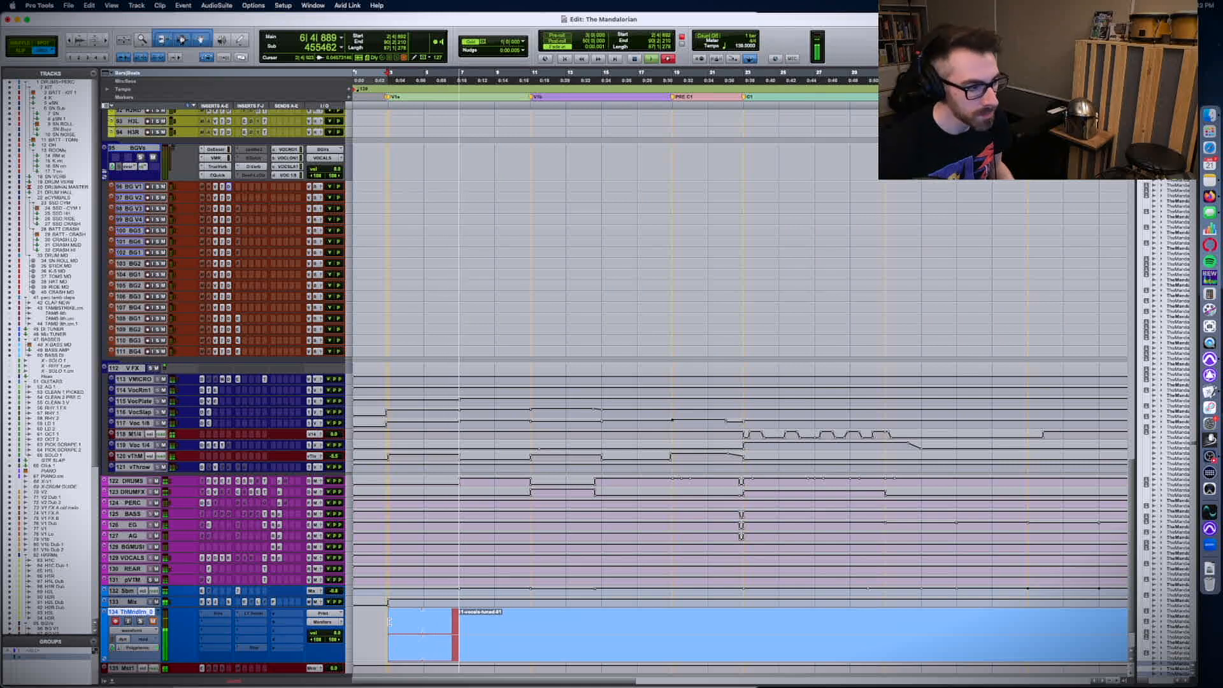
key(t)
key(t)
key(space)
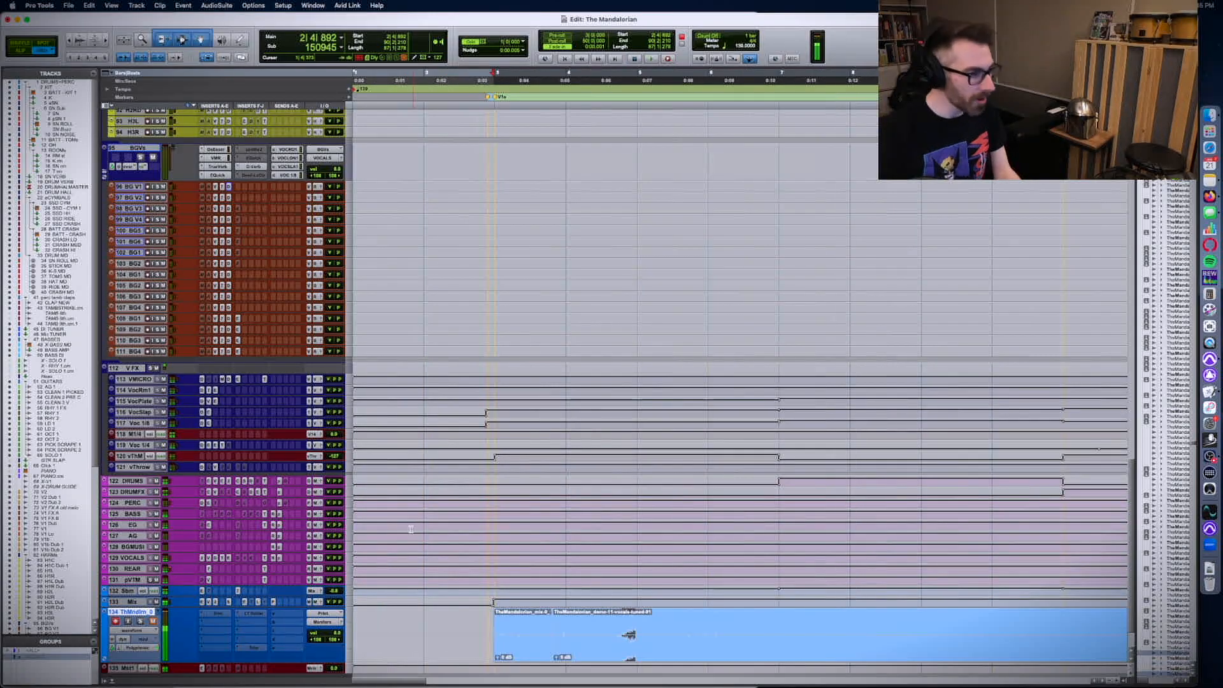
- Set all tracks to small height and record the mix onto the print track from the V1a start
alt+click(348, 425)
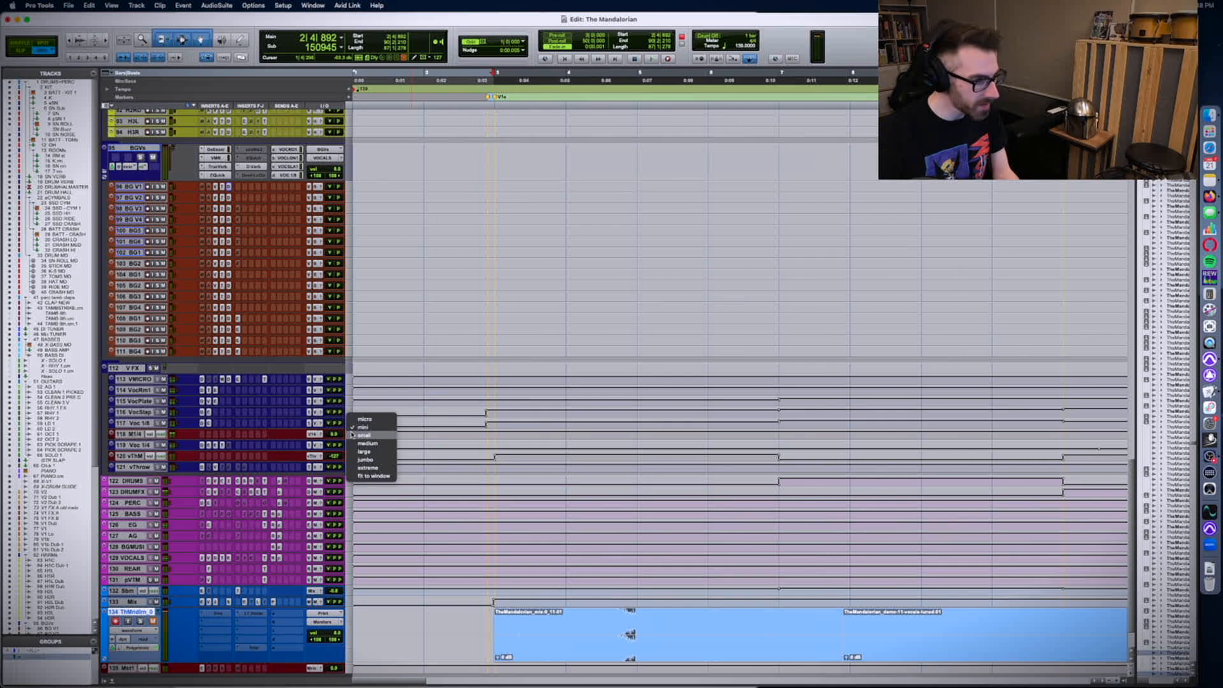
click(366, 435)
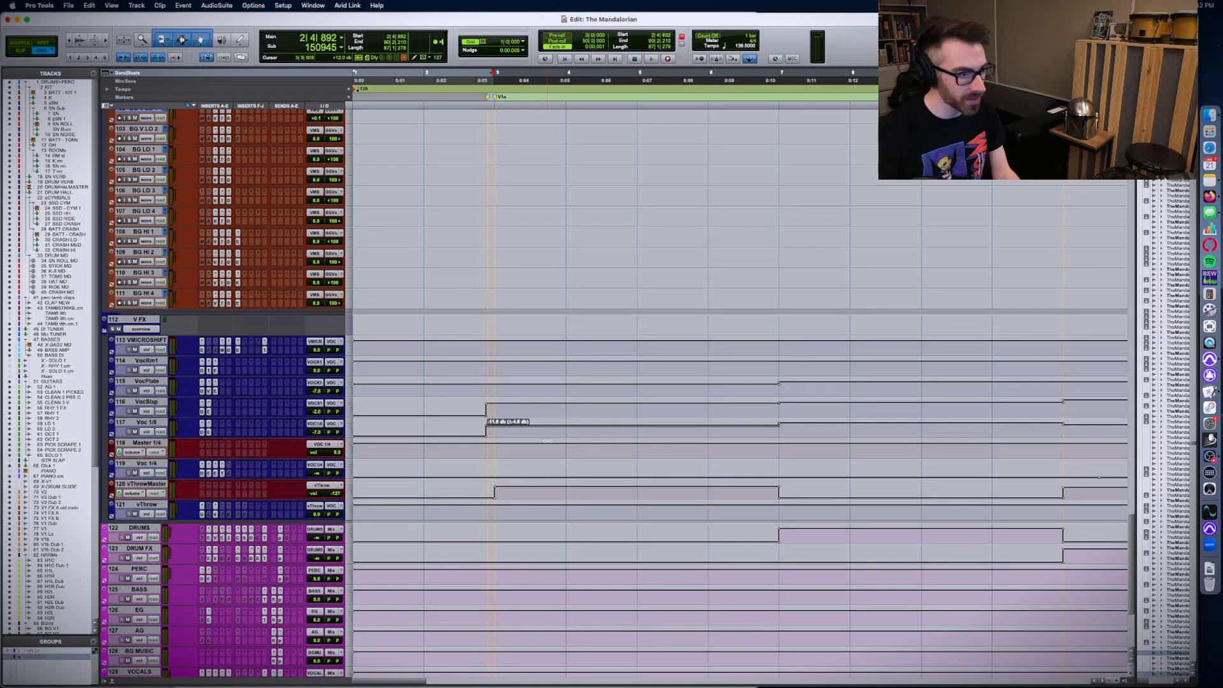
scroll(548, 442, down, 5)
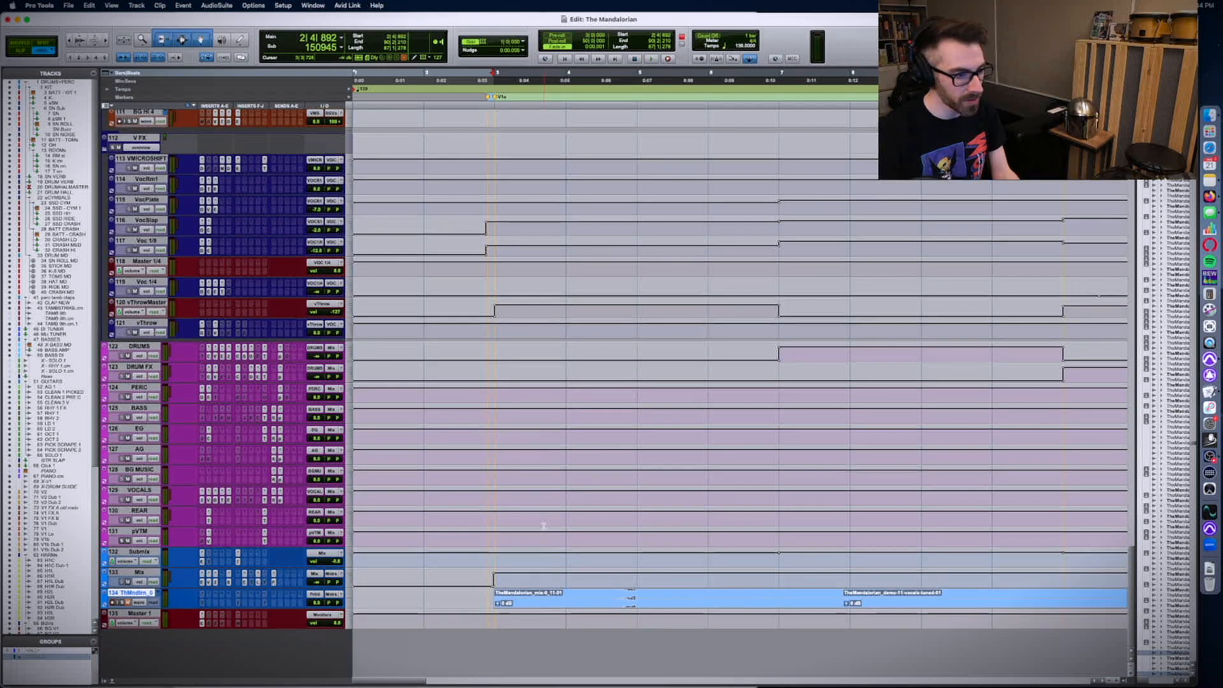
key(super+space)
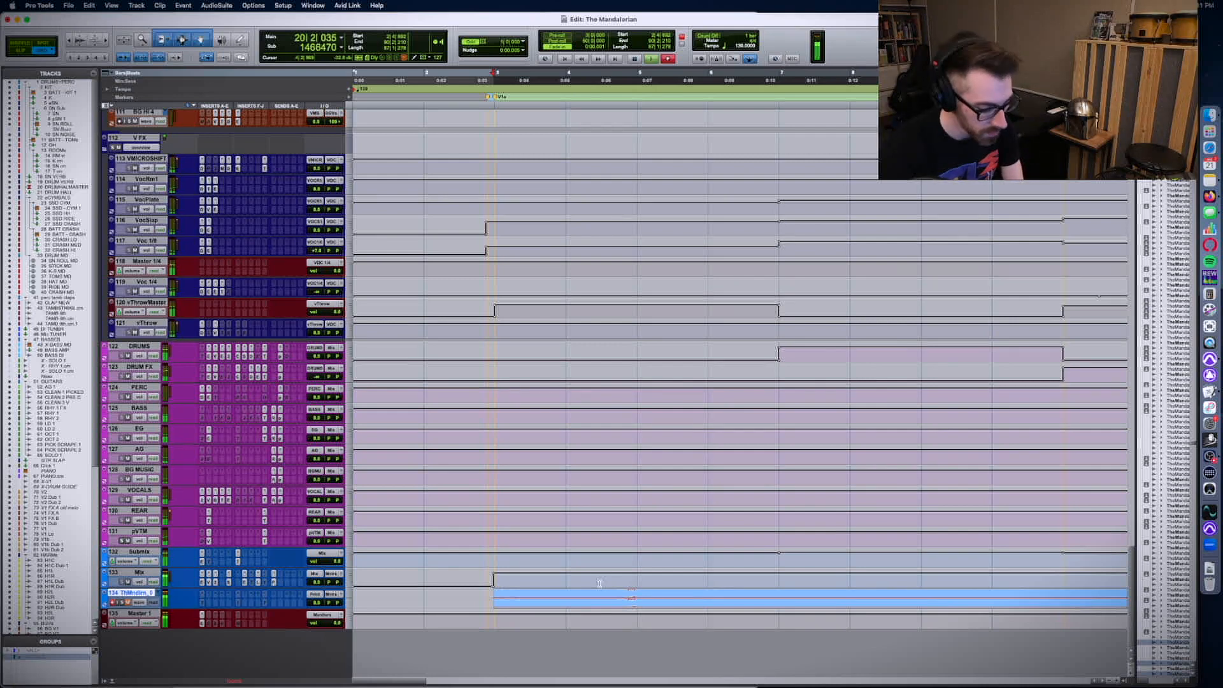
key(r)
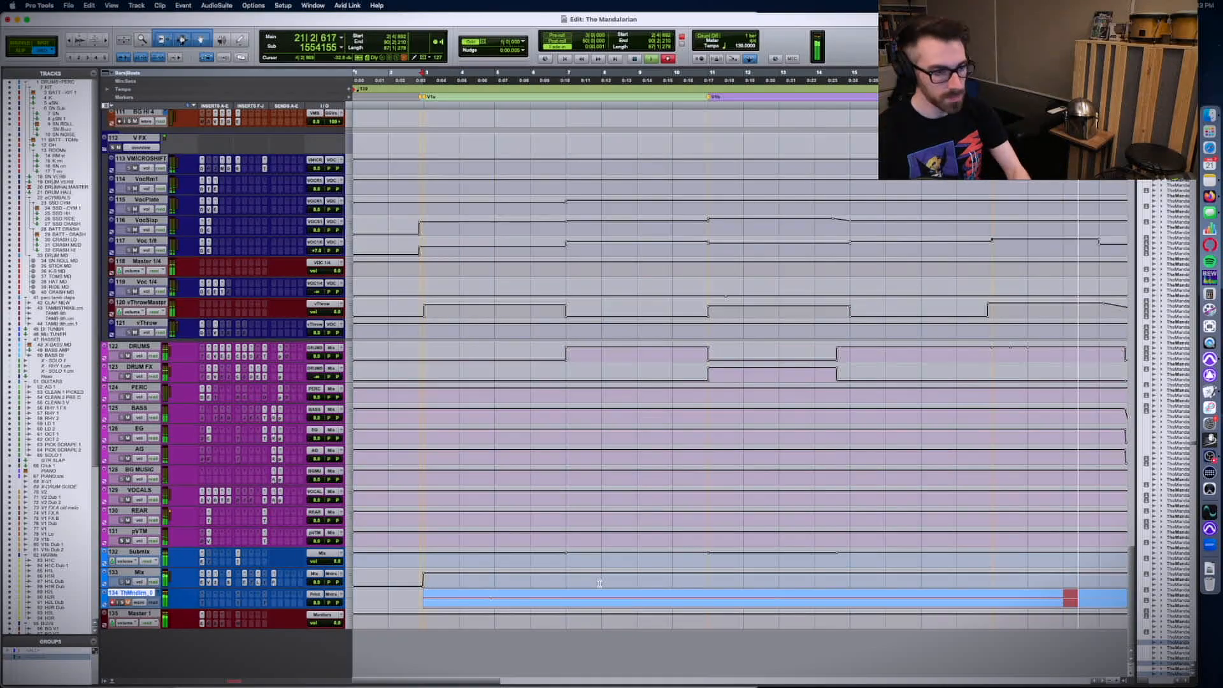
- Check the Trim plug-in on the PIANO.cm track and lower the clip gain of the piano clip at Pre C1
scroll(691, 573, up, 10)
scroll(669, 546, right, 15)
scroll(669, 547, up, 15)
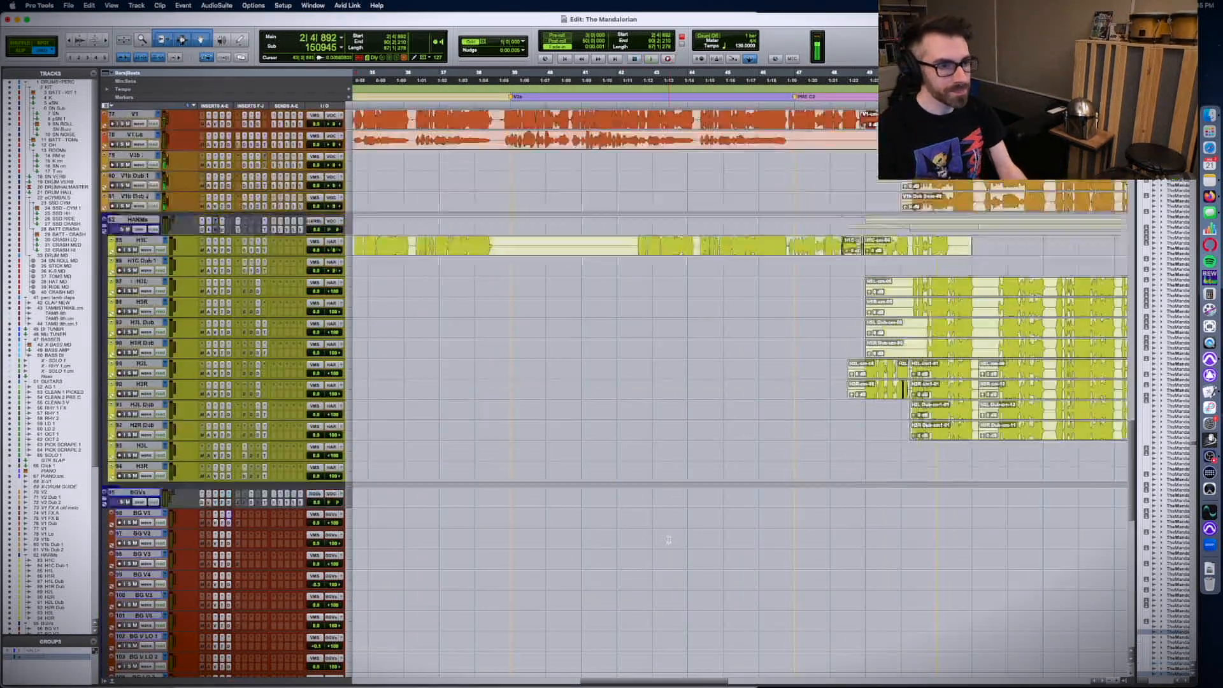
scroll(724, 331, right, 10)
scroll(527, 508, left, 10)
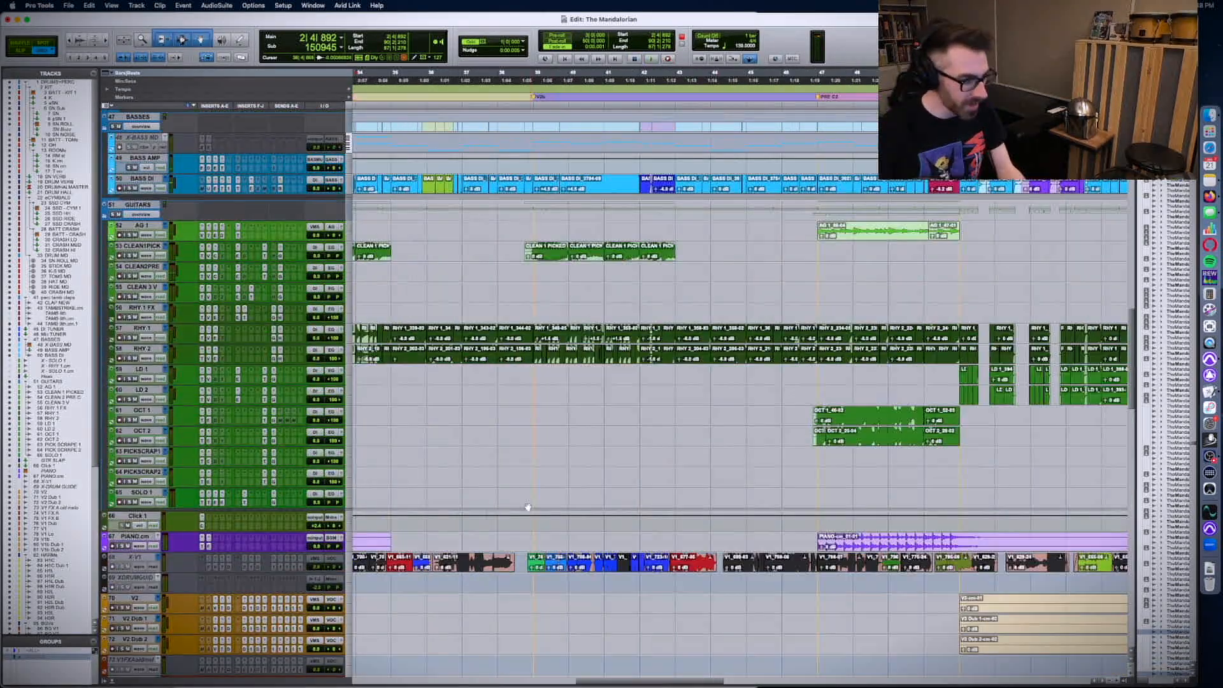
scroll(526, 508, down, 1)
key(r)
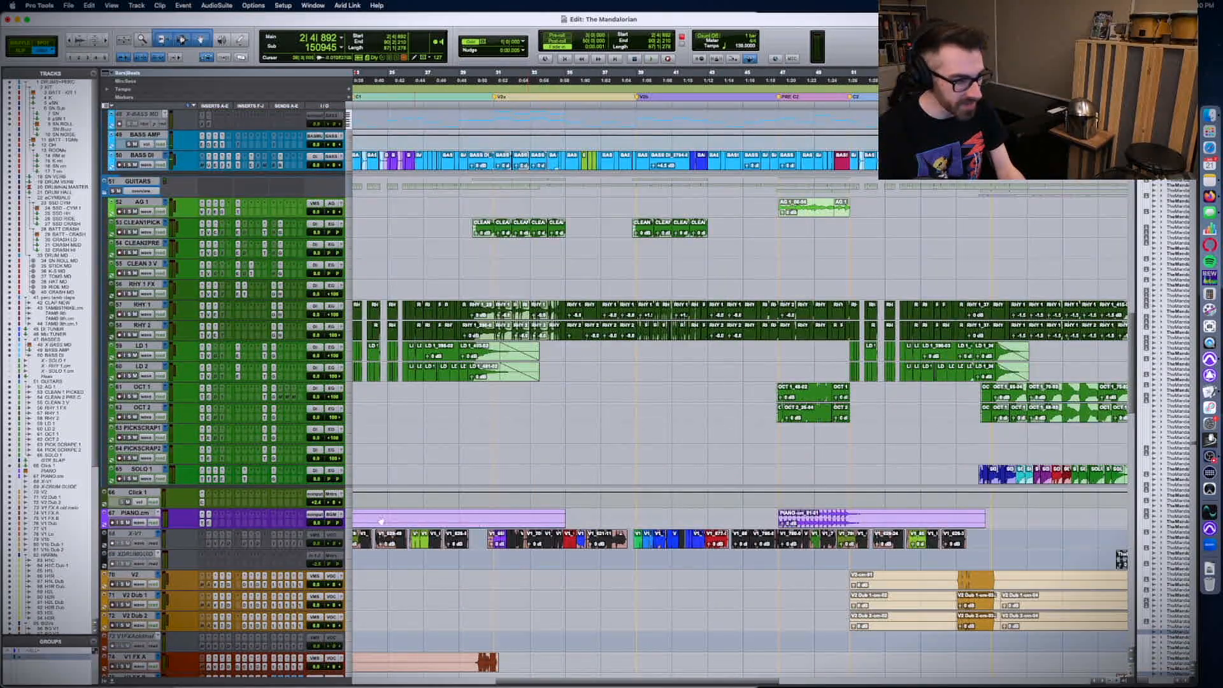
scroll(380, 521, left, 15)
click(202, 523)
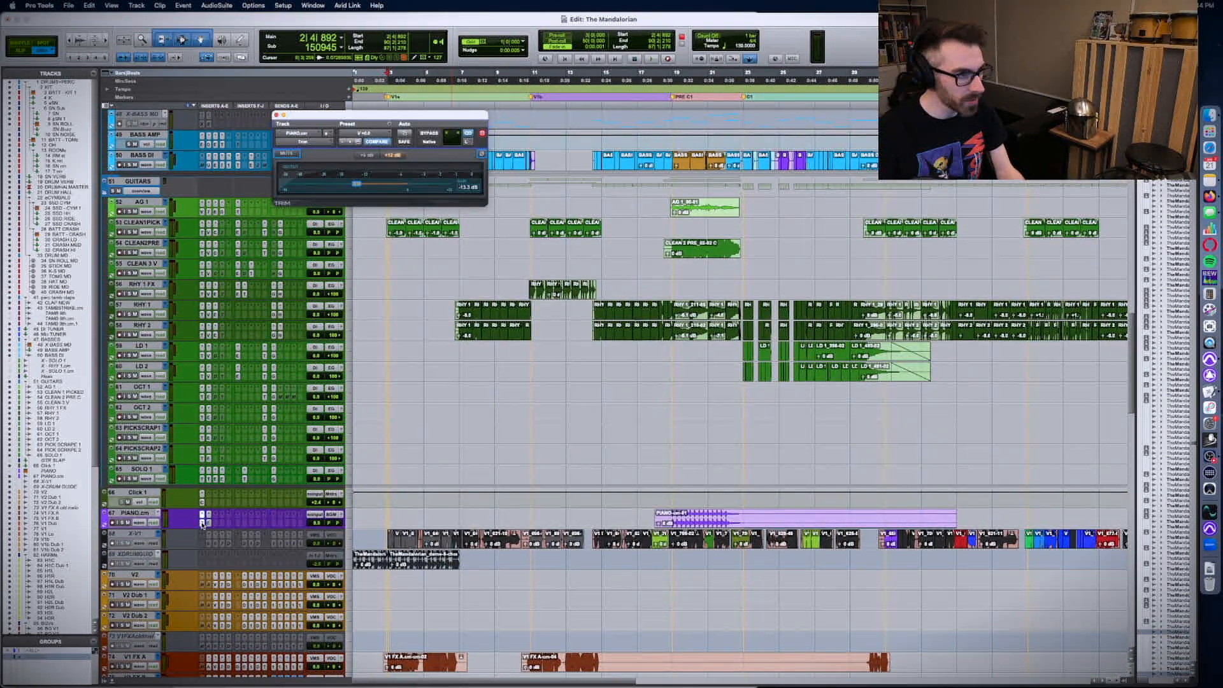
click(202, 523)
click(794, 523)
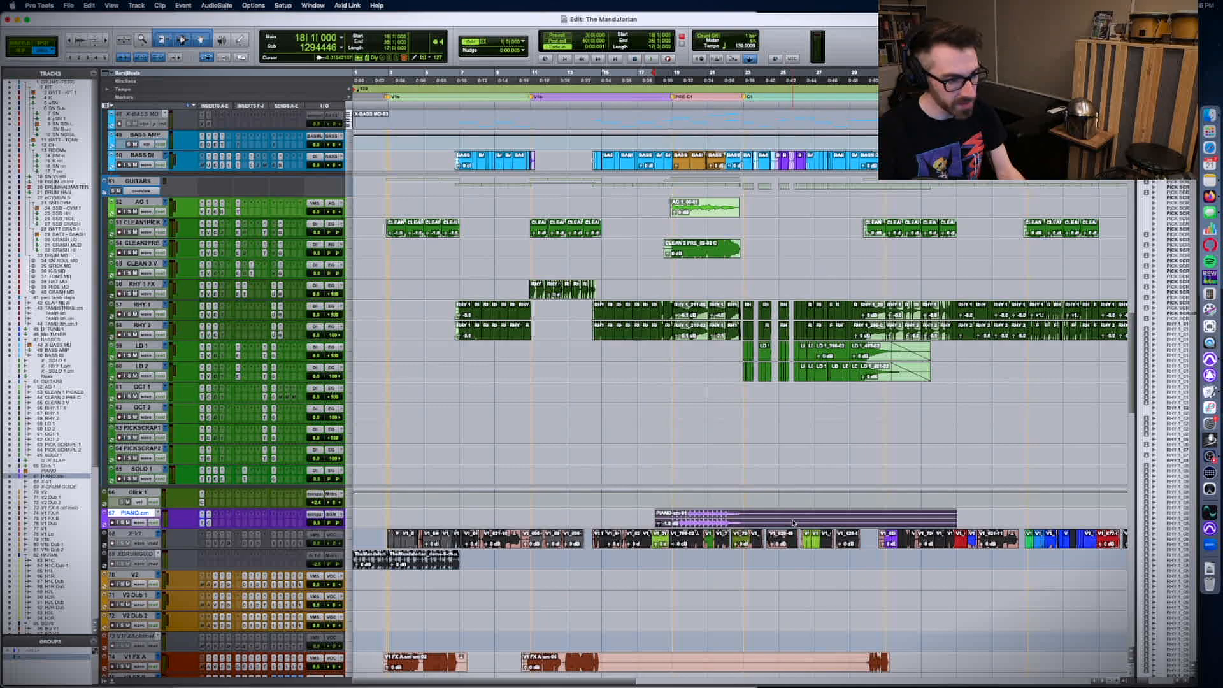
- Play the verse vocals from bar 6, show the V1 volume automation and lower it slightly ahead of V1's first entry
scroll(638, 507, down, 5)
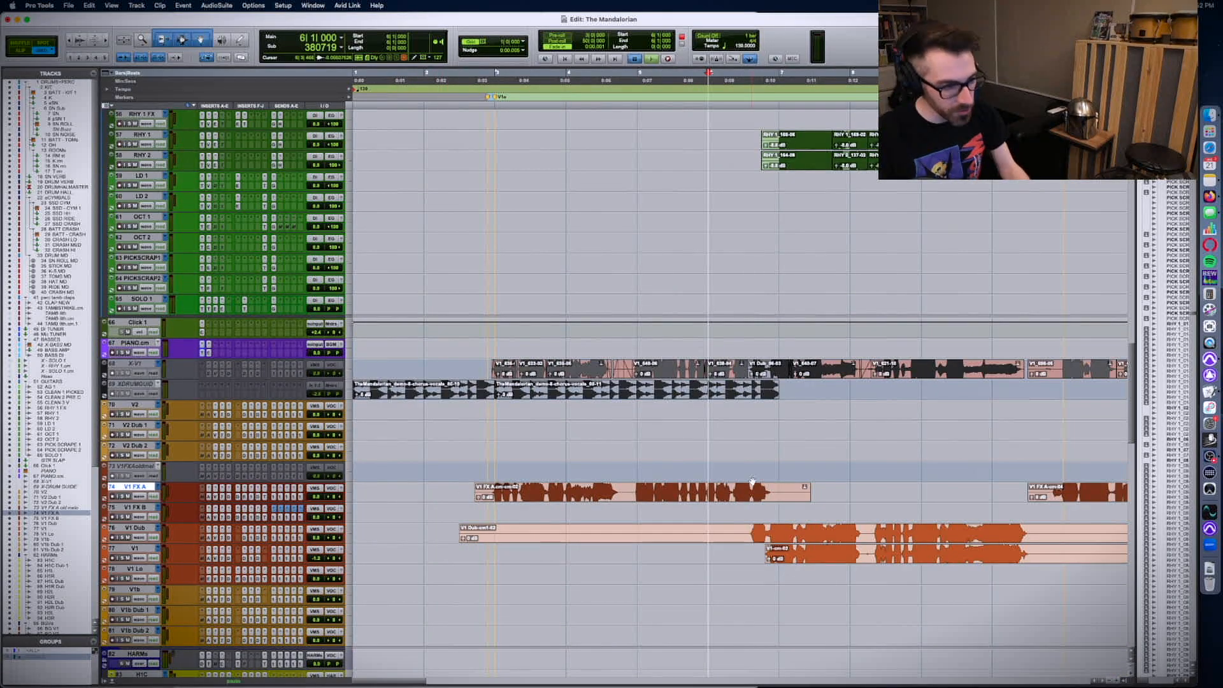
key(space)
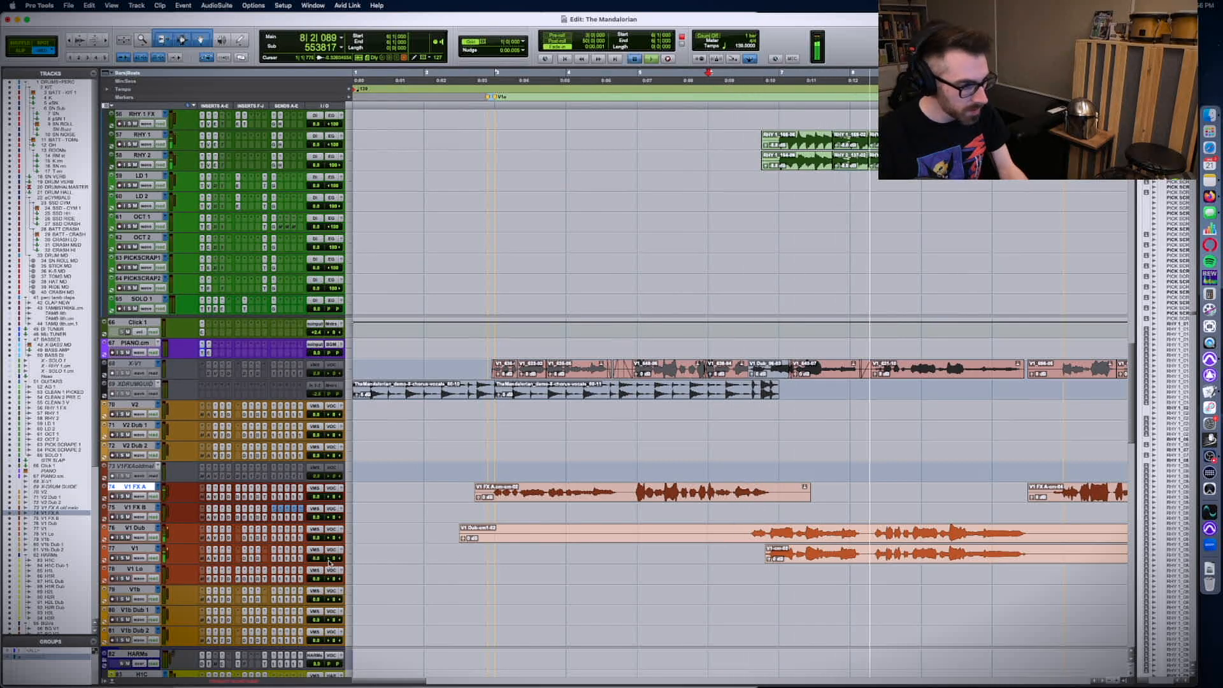
key(ctrl+minus)
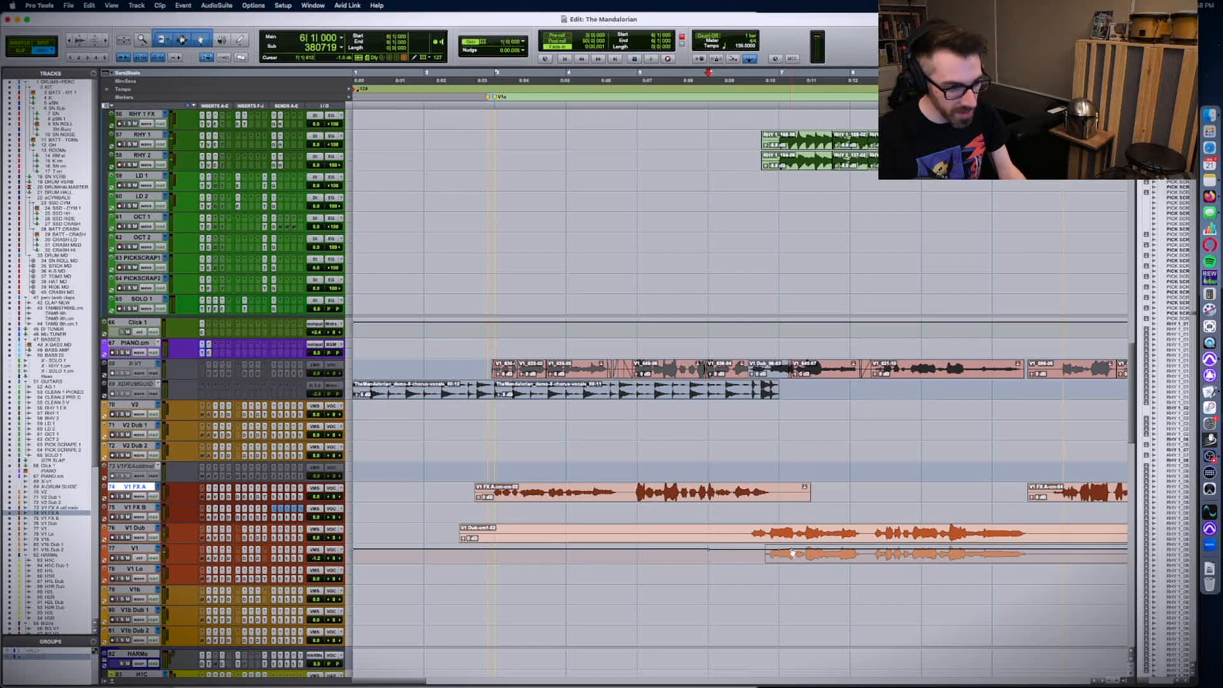
key(space)
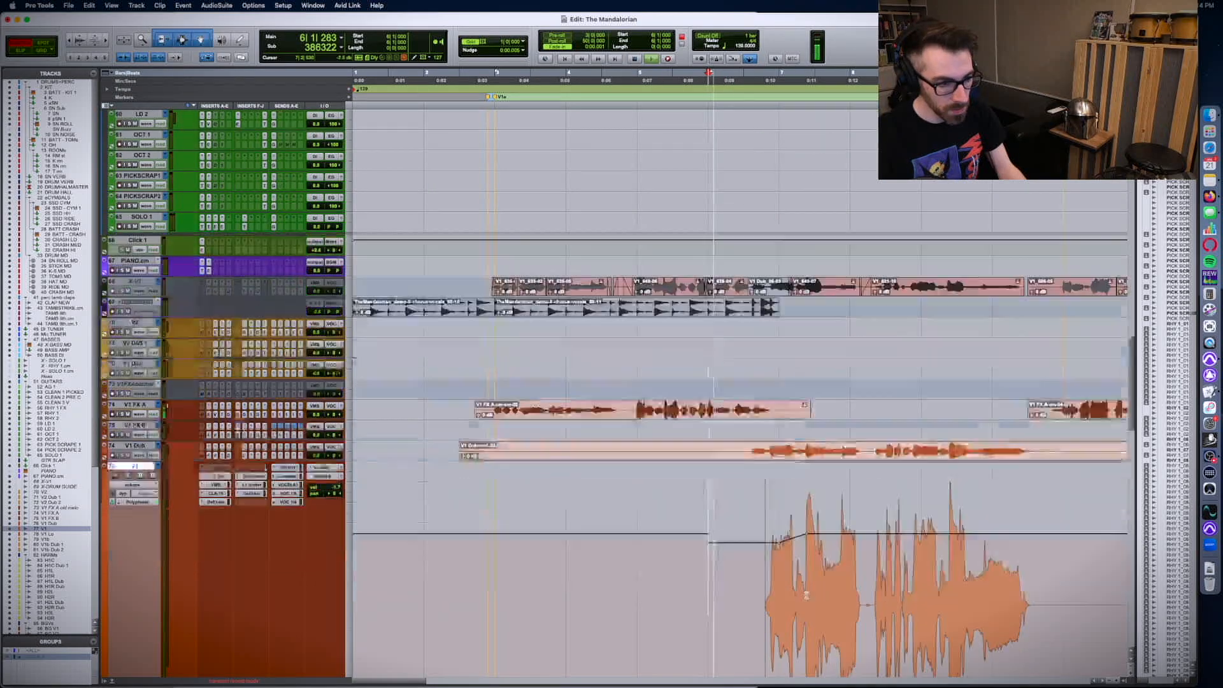
- Compare V1's volume automation dips at its entries in the V1a and V1b sections during playback
scroll(800, 556, down, 5)
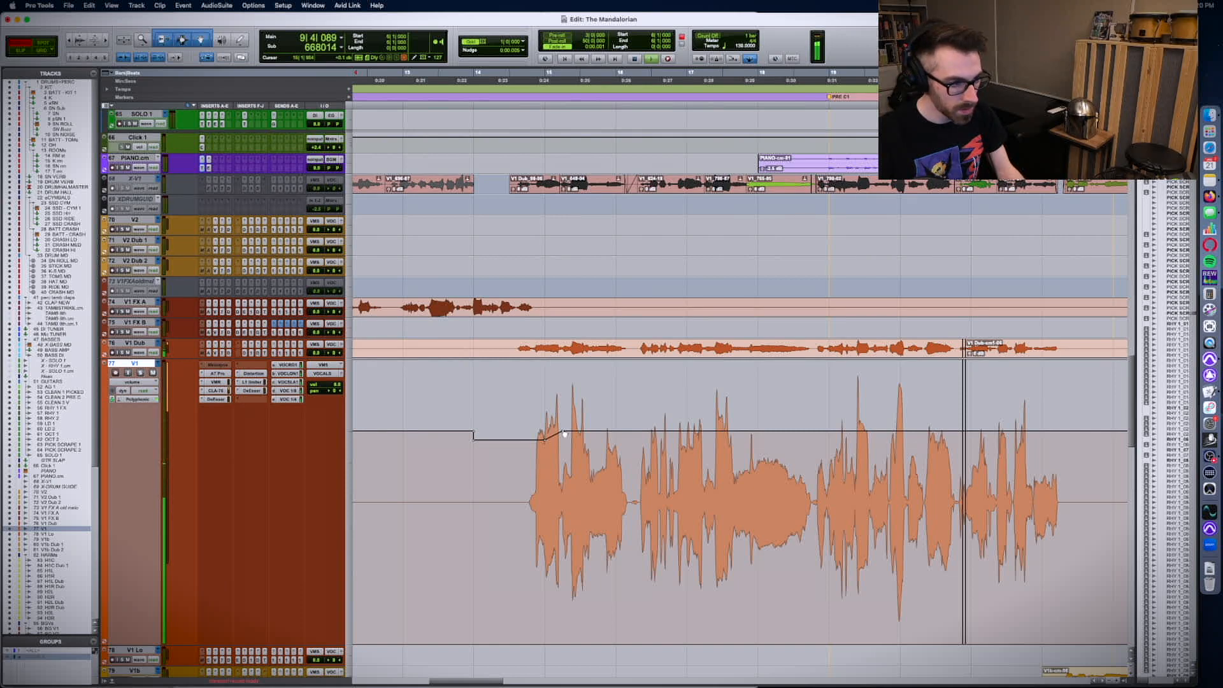
scroll(564, 433, left, 10)
scroll(565, 433, right, 7)
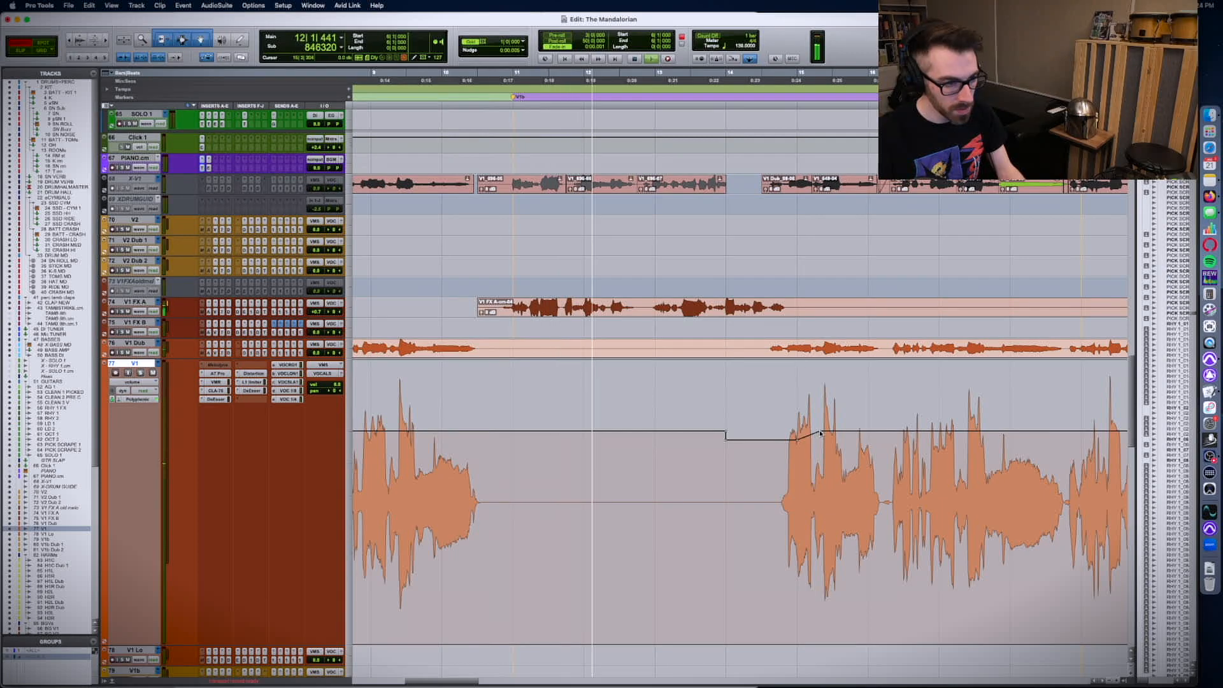
scroll(821, 433, left, 3)
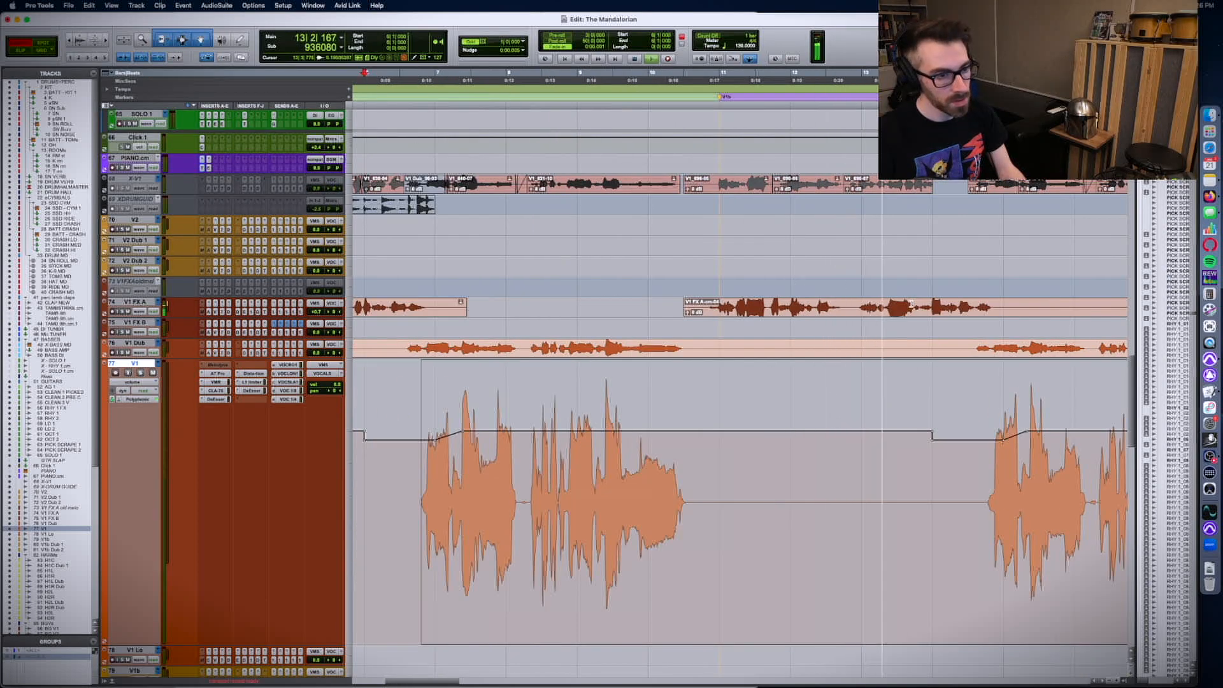
scroll(911, 304, right, 3)
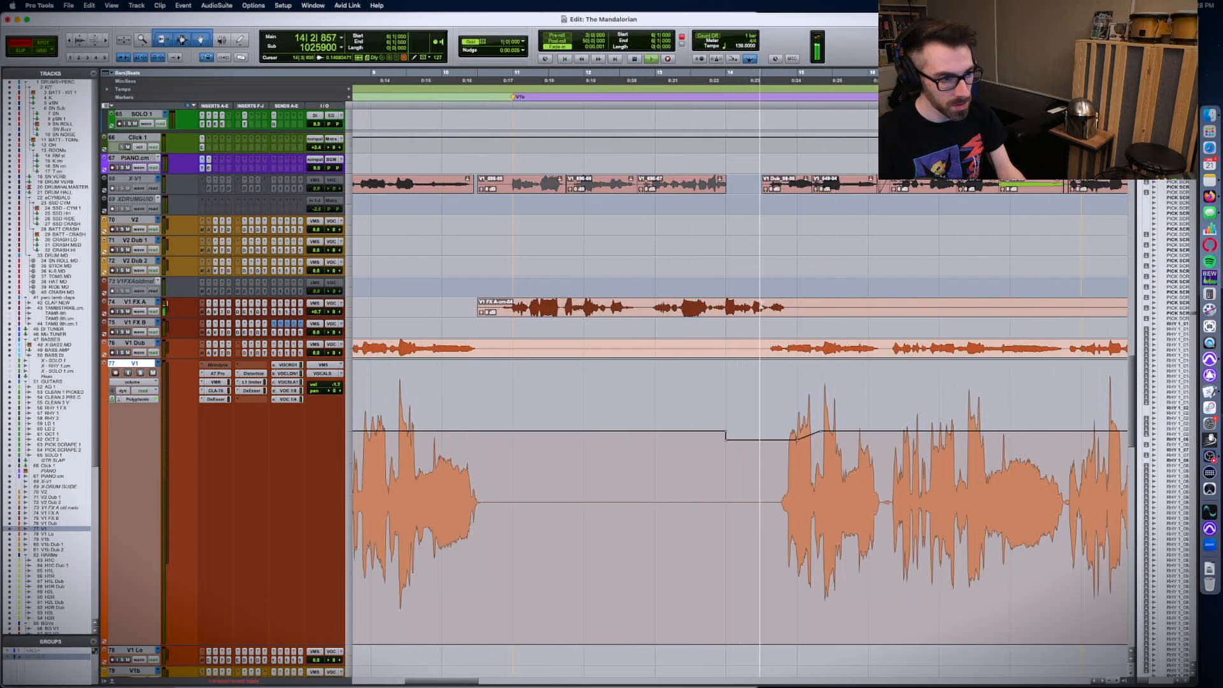
- Show V1 FX A's volume automation, enlarge the track and adjust its level near bar 14, just before V1 enters
click(751, 306)
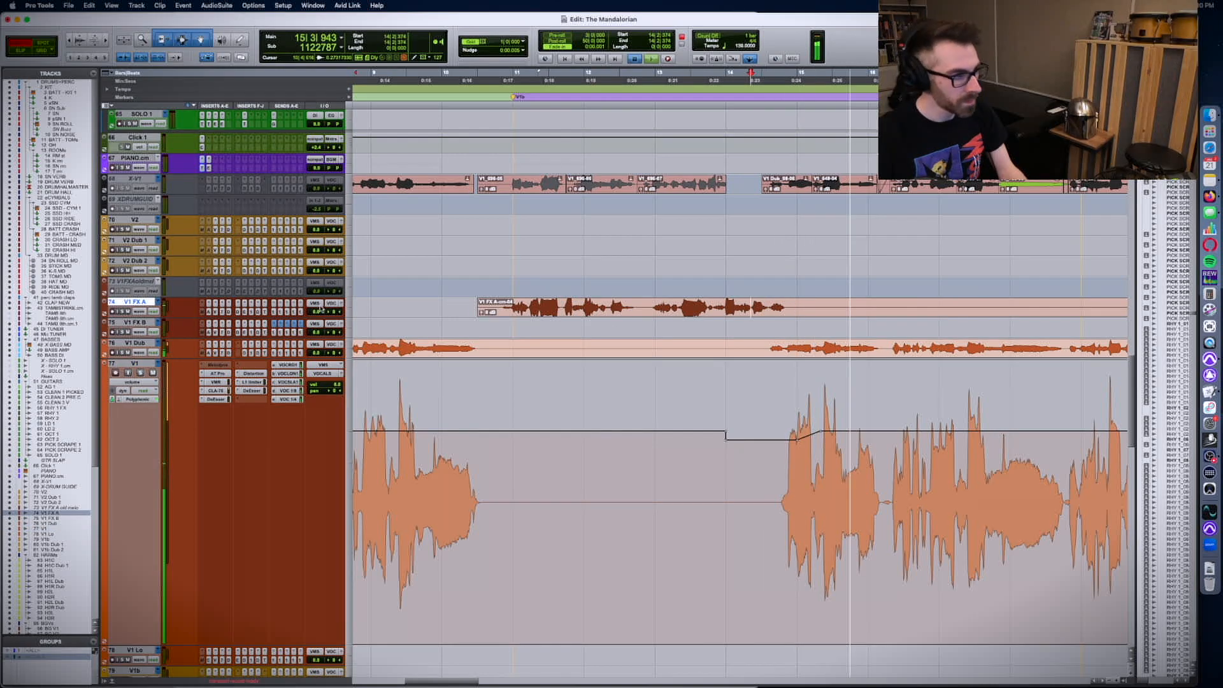
key(space)
key(minus)
key(t)
key(t)
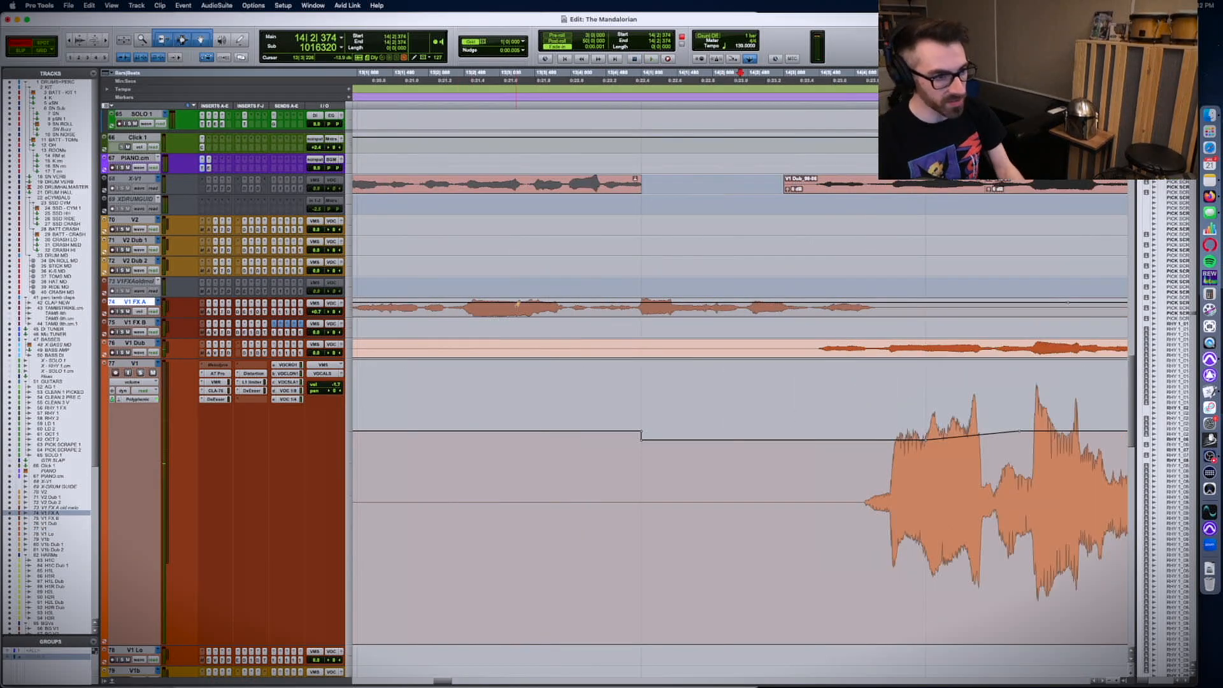
key(ctrl+Up)
key(ctrl+Up)
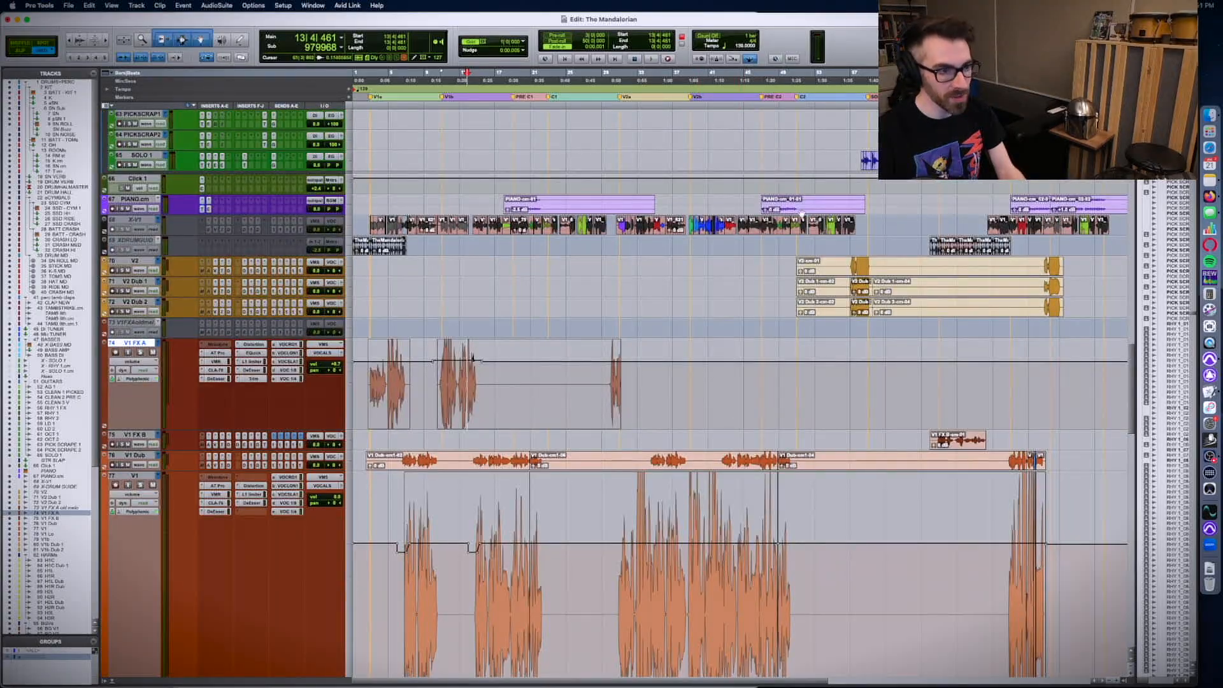
- Lower the clip gain of the Pre C2 piano clip while playing from bar 47, then check the piano clip at bar 80
key(space)
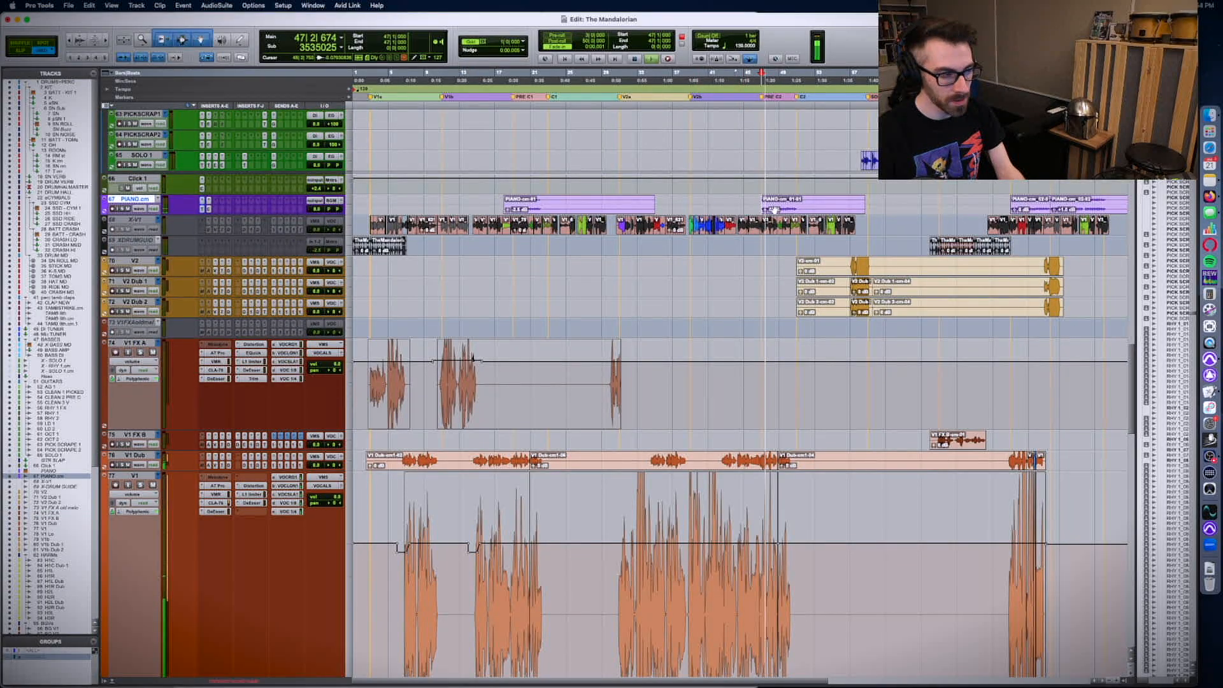
click(776, 209)
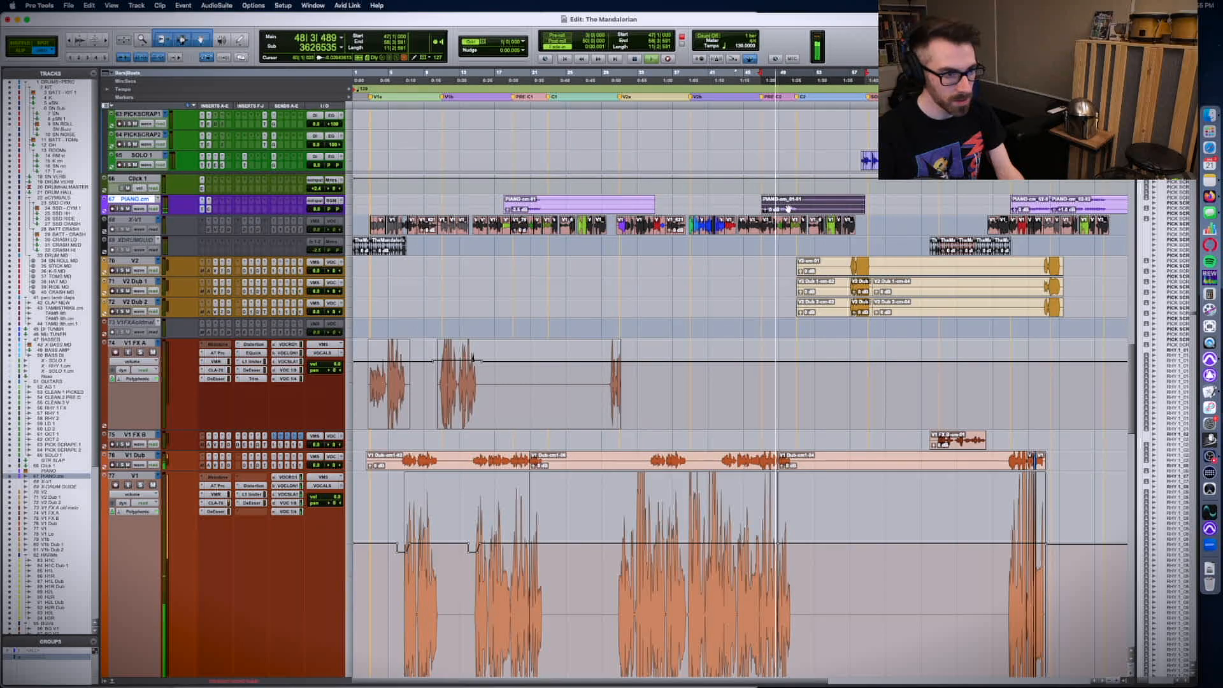
key(Return)
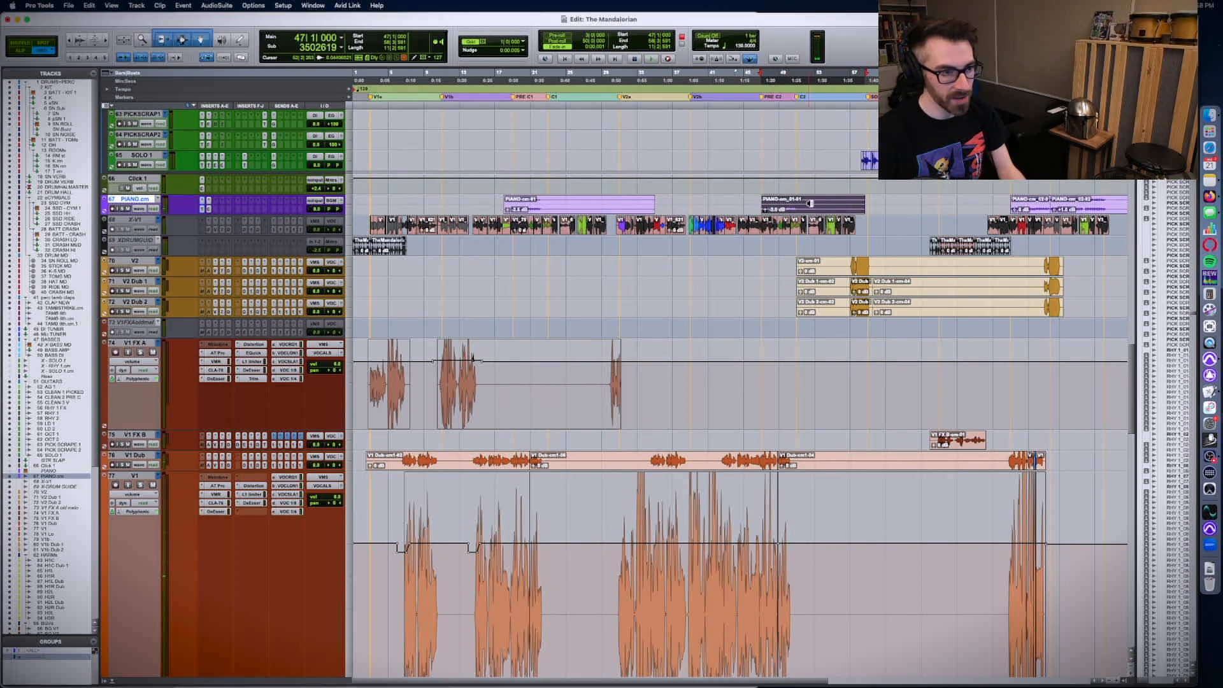
click(886, 204)
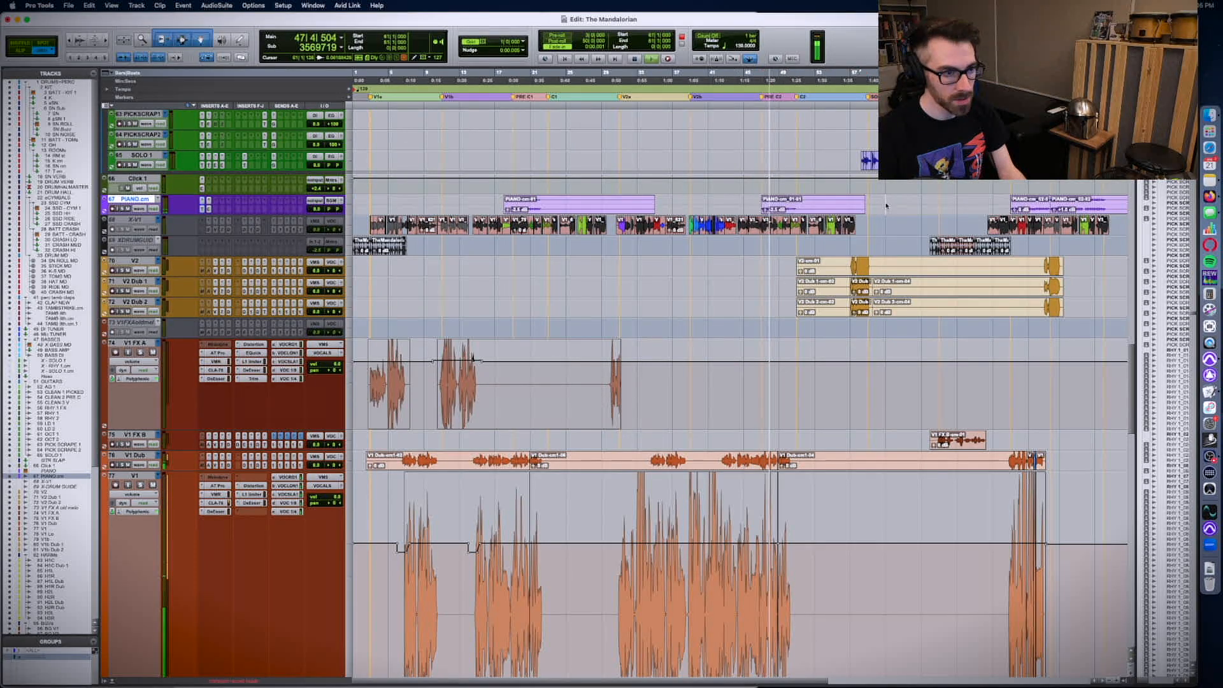
key(Tab)
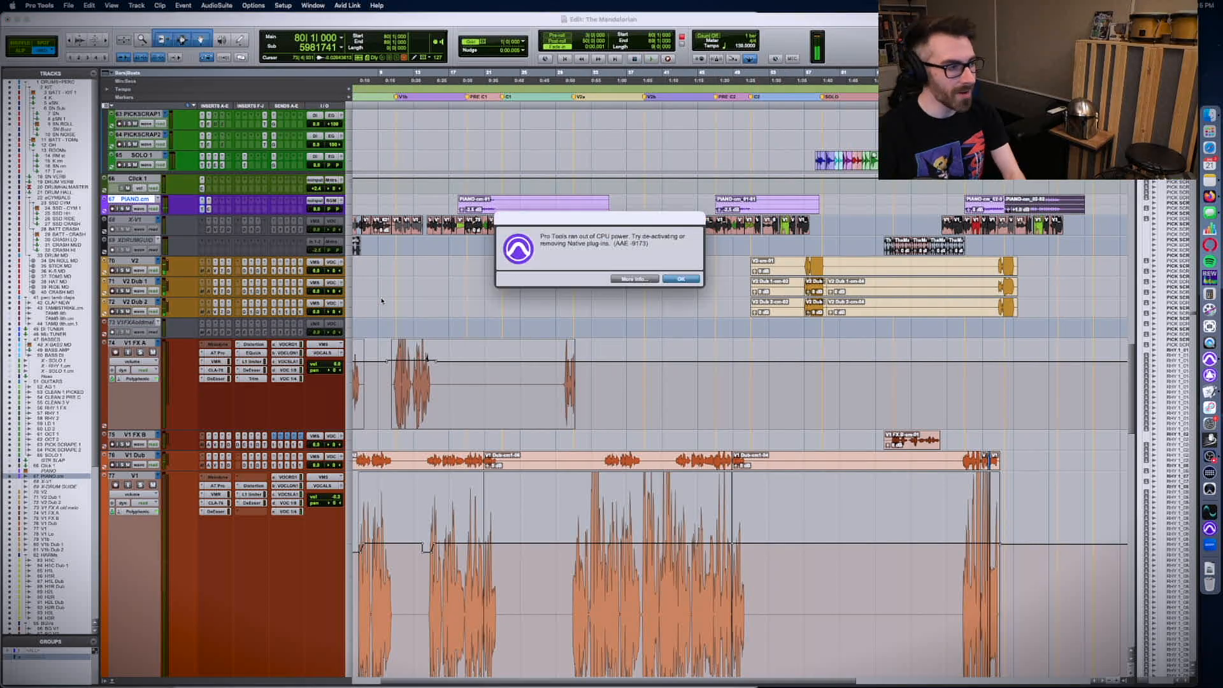
key(Return)
- Select all clips on the guitar tracks from CLEAN1PICK through SOLO 1
scroll(259, 316, up, 8)
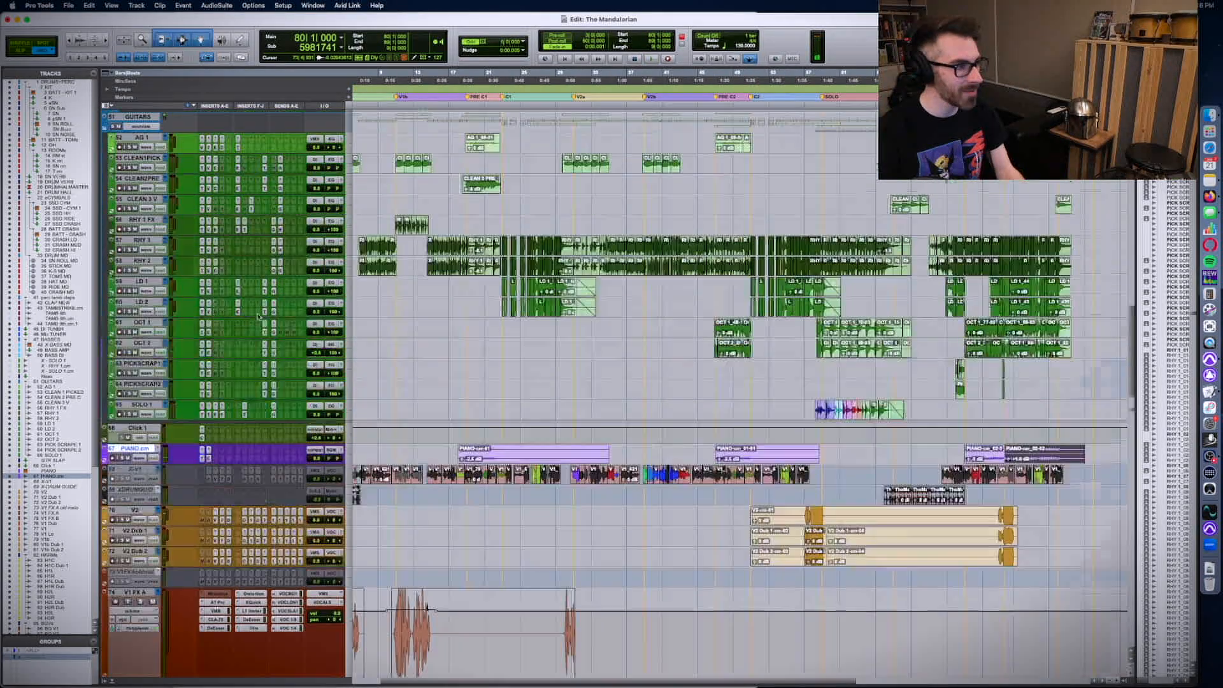
click(132, 386)
scroll(132, 385, up, 3)
scroll(432, 263, left, 3)
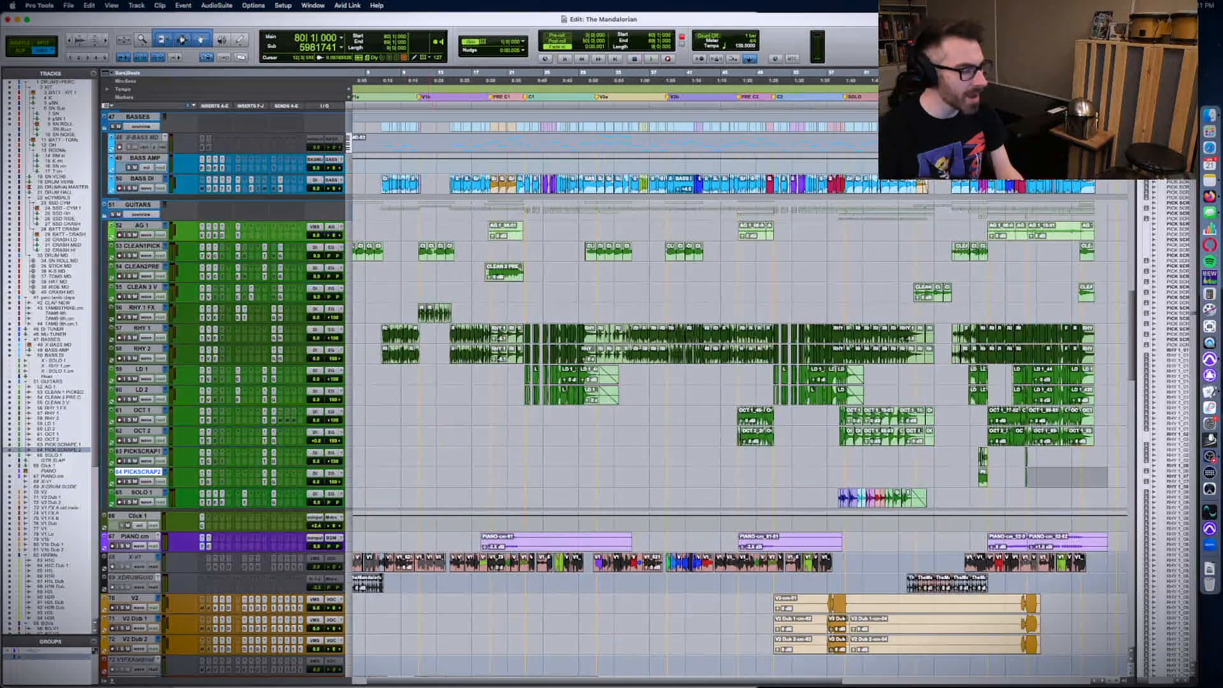
shift+click(430, 253)
drag(430, 253, 423, 498)
key(super+a)
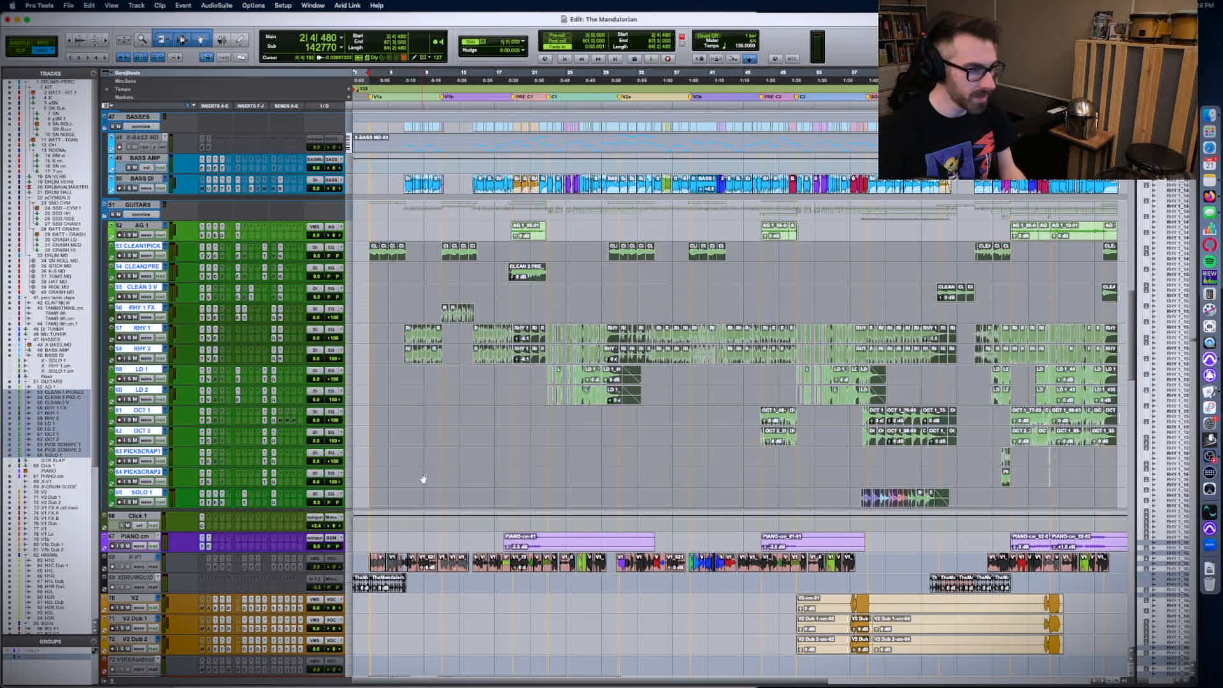
- Freeze the selected guitar tracks, CLEAN1PICK through SOLO 1, up to their first insert
click(377, 180)
drag(360, 249, 361, 518)
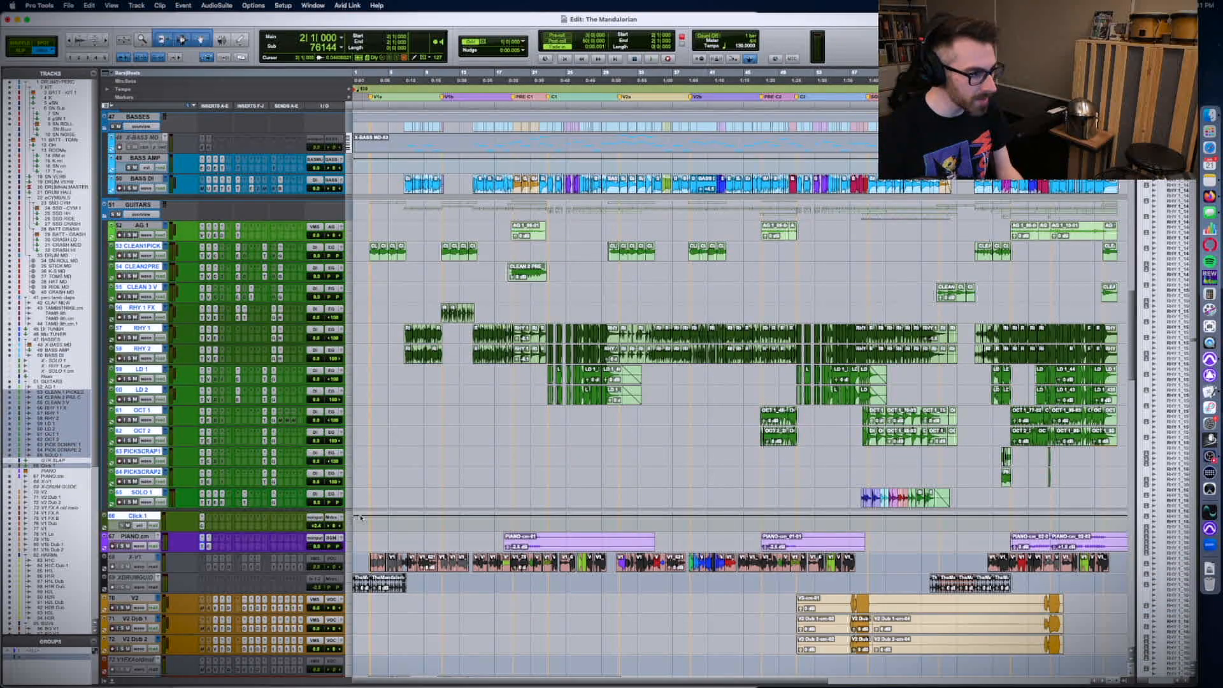
scroll(367, 479, down, 5)
scroll(367, 476, up, 4)
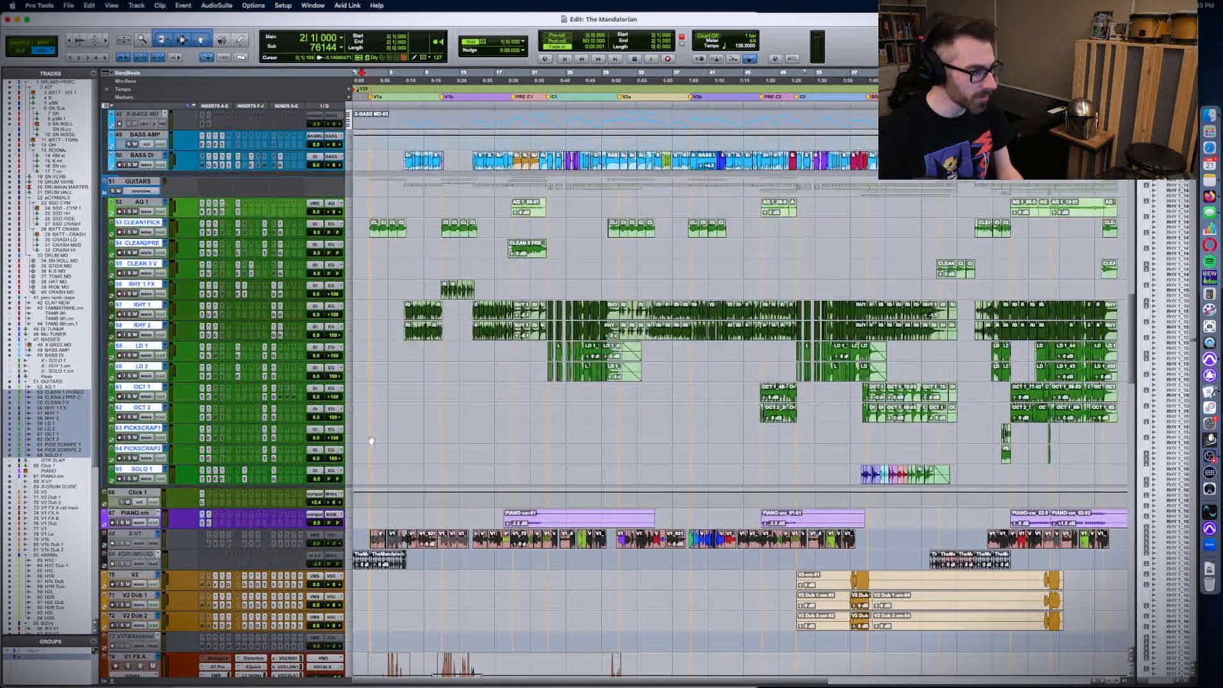
right_click(202, 232)
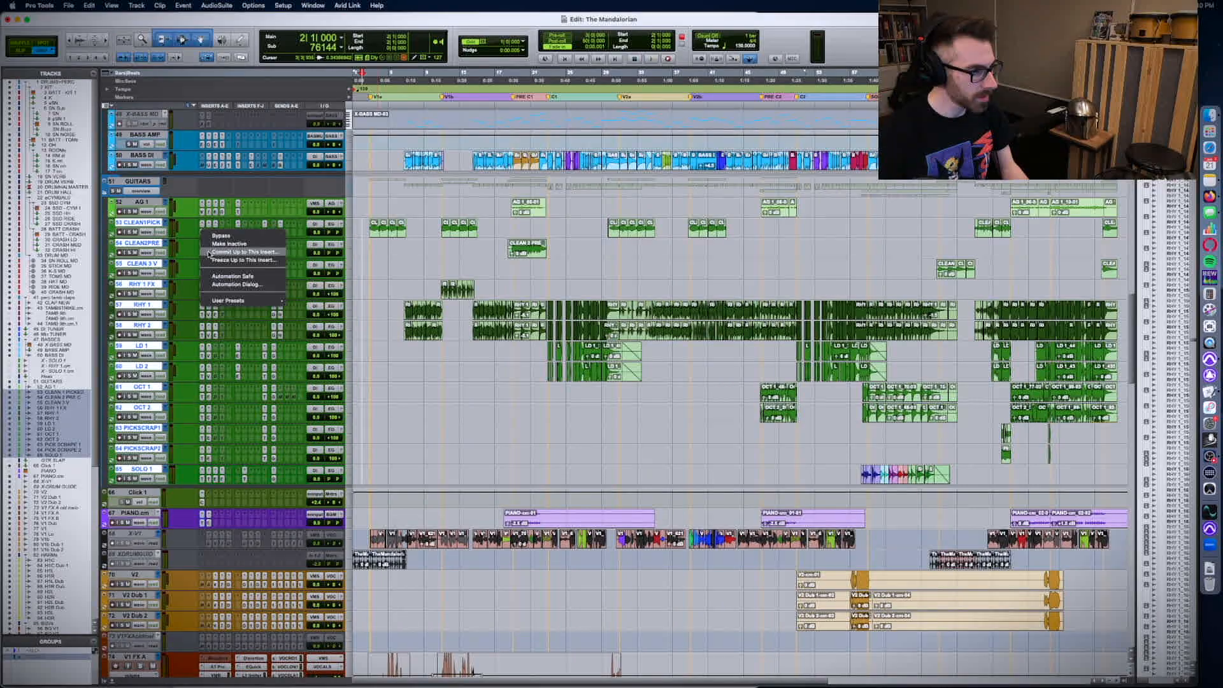
click(212, 261)
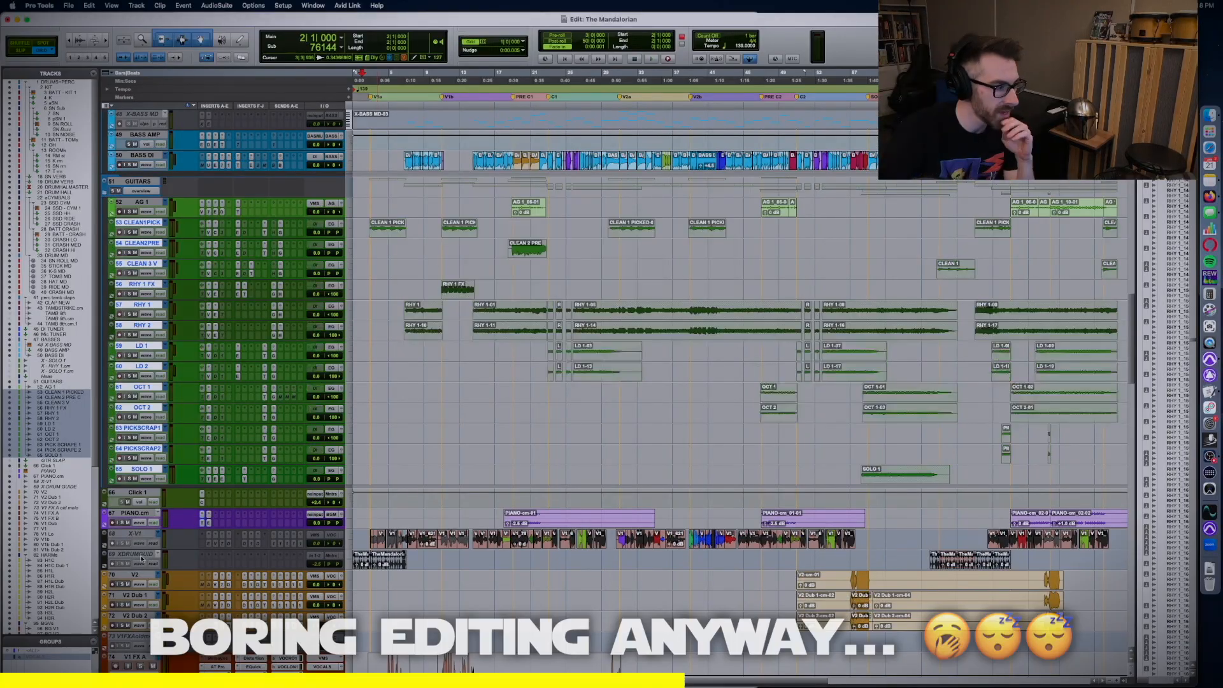
- Record a new mix print from the start of the song onto the mix print track below the Mix track
scroll(408, 648, down, 20)
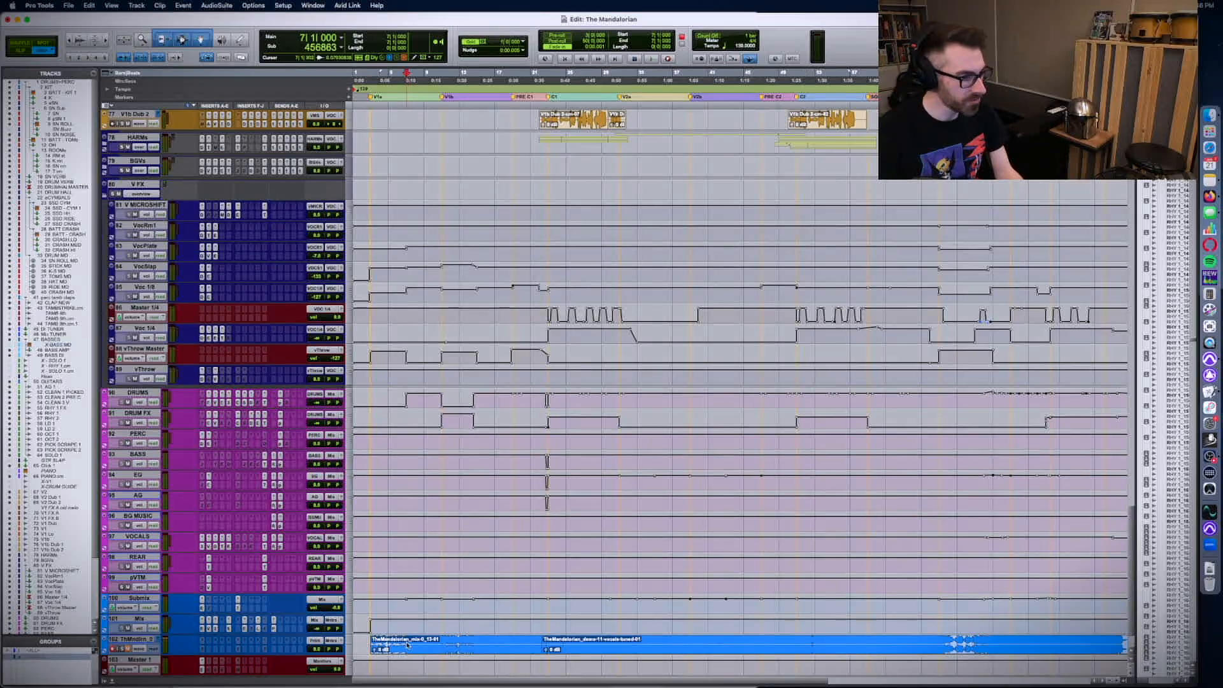
click(409, 645)
key(space)
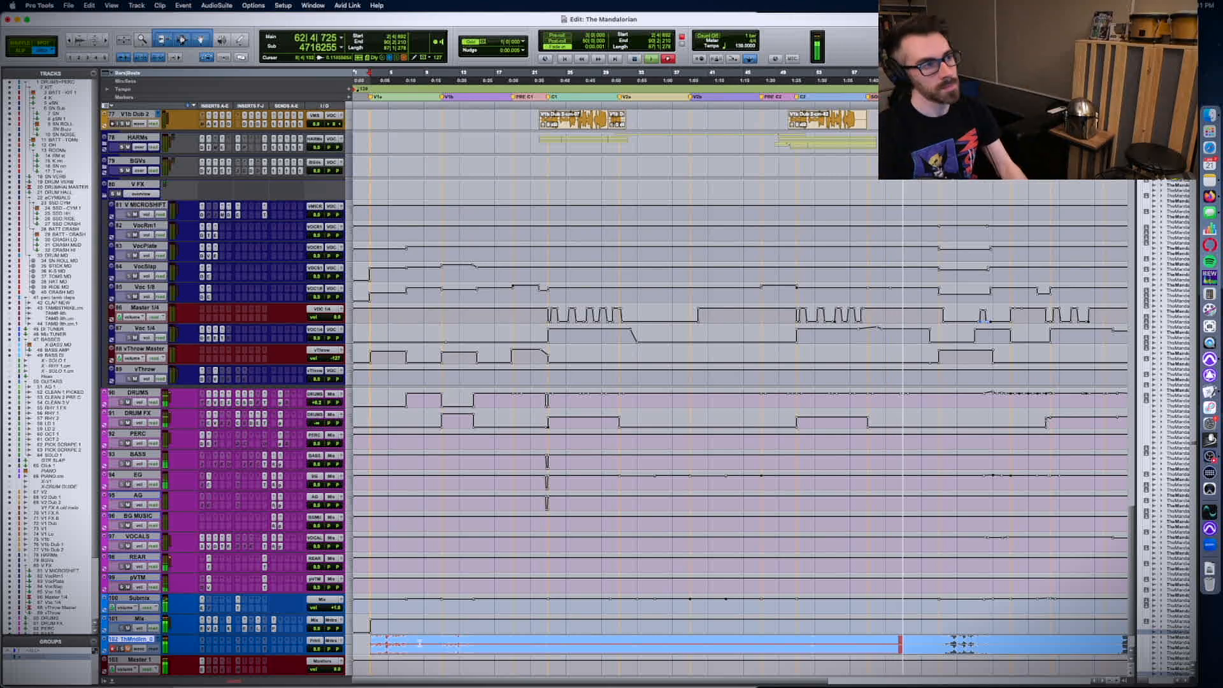
- Set the Trim plug-in gain on the SOLO 1 track to +2.2 dB and stop the mix print
scroll(543, 576, up, 15)
scroll(543, 576, up, 5)
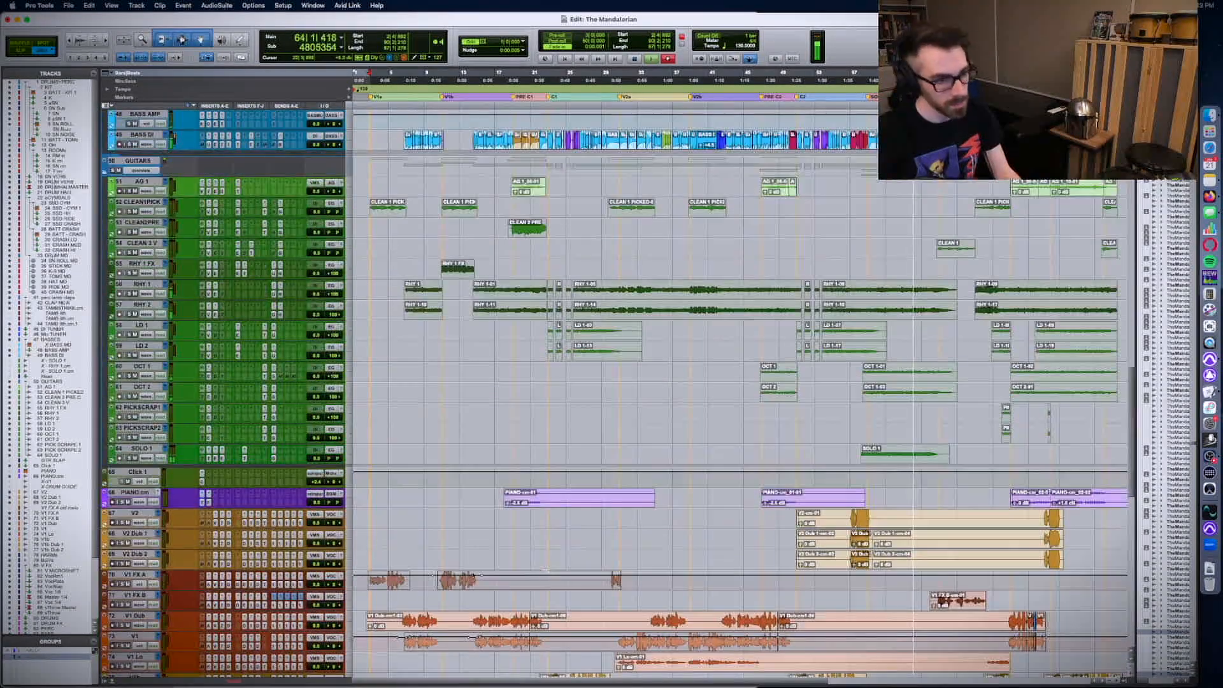
click(245, 460)
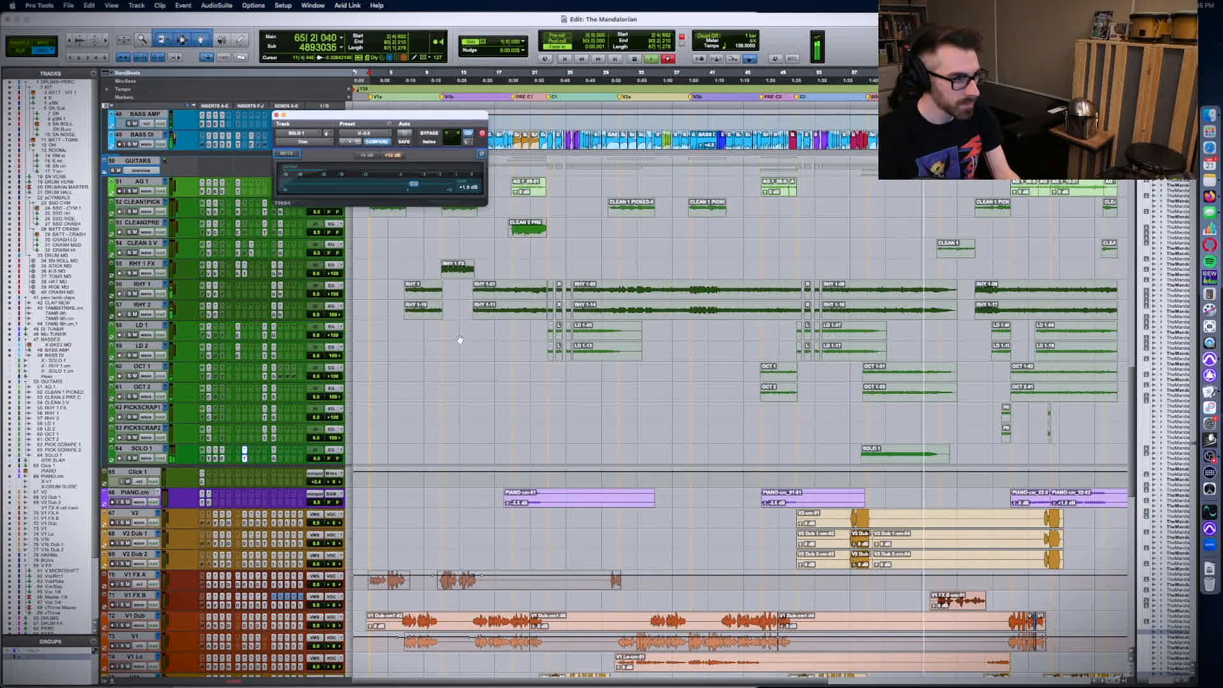
text(-2.2)
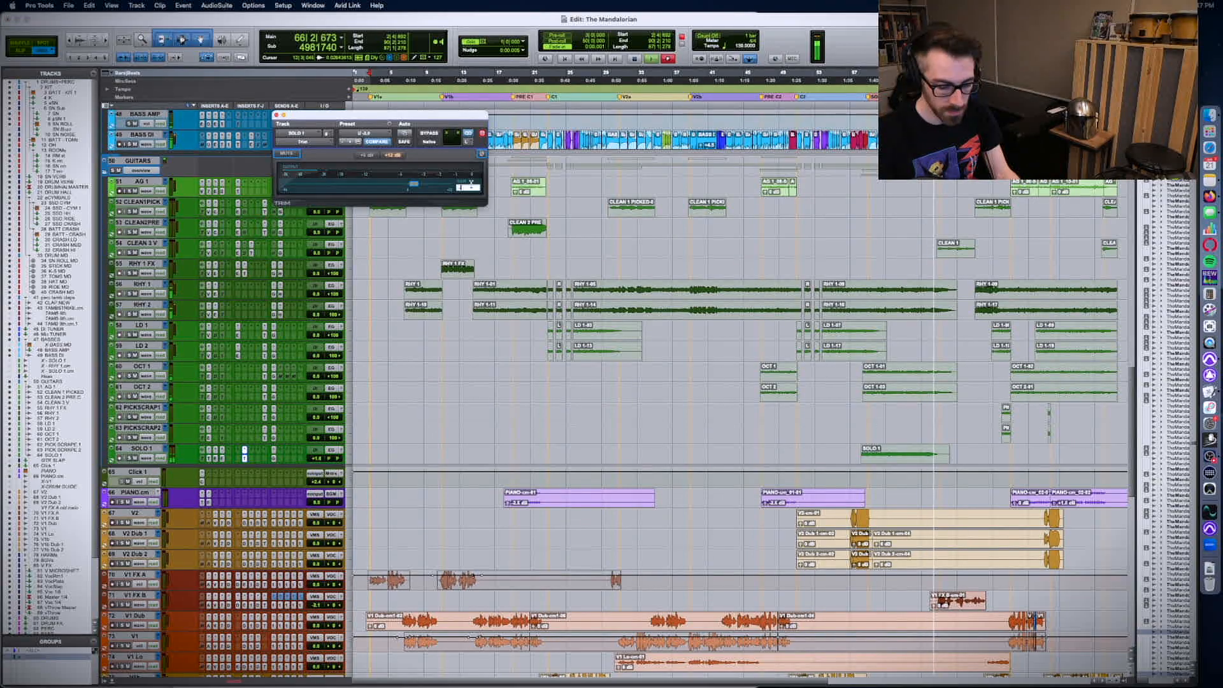
key(Return)
key(space)
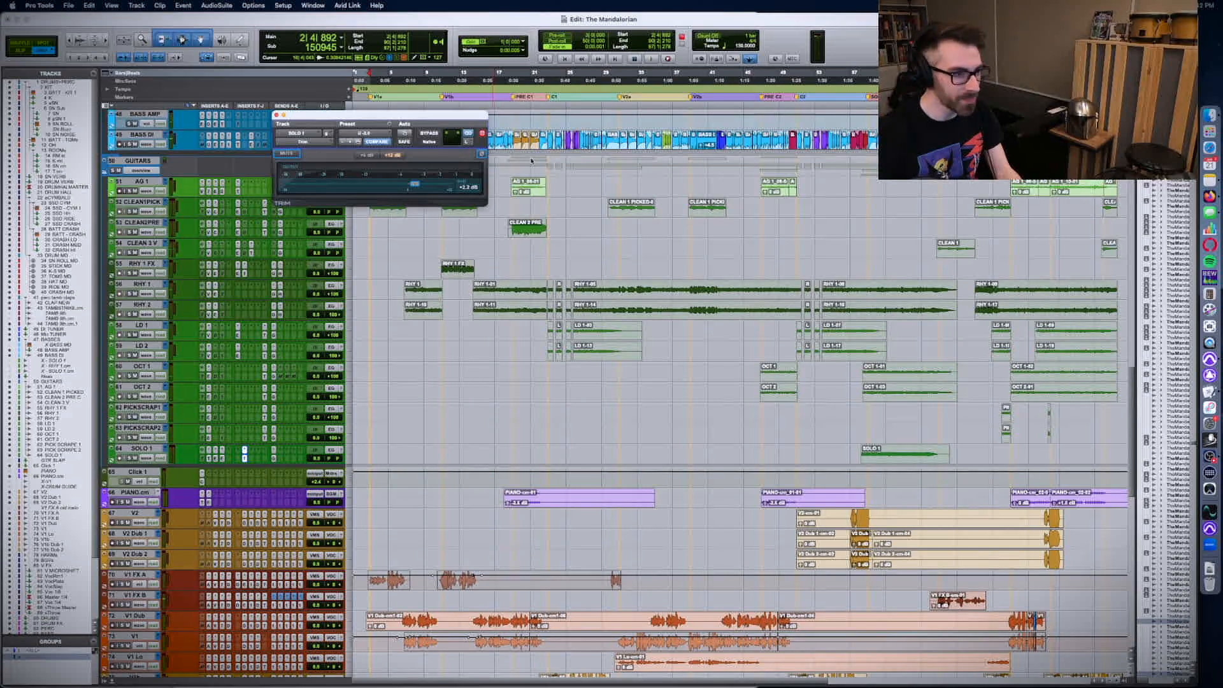
- Resume the mix print at bar 58, just before the solo, closing the Trim window and dismissing CPU errors
click(845, 449)
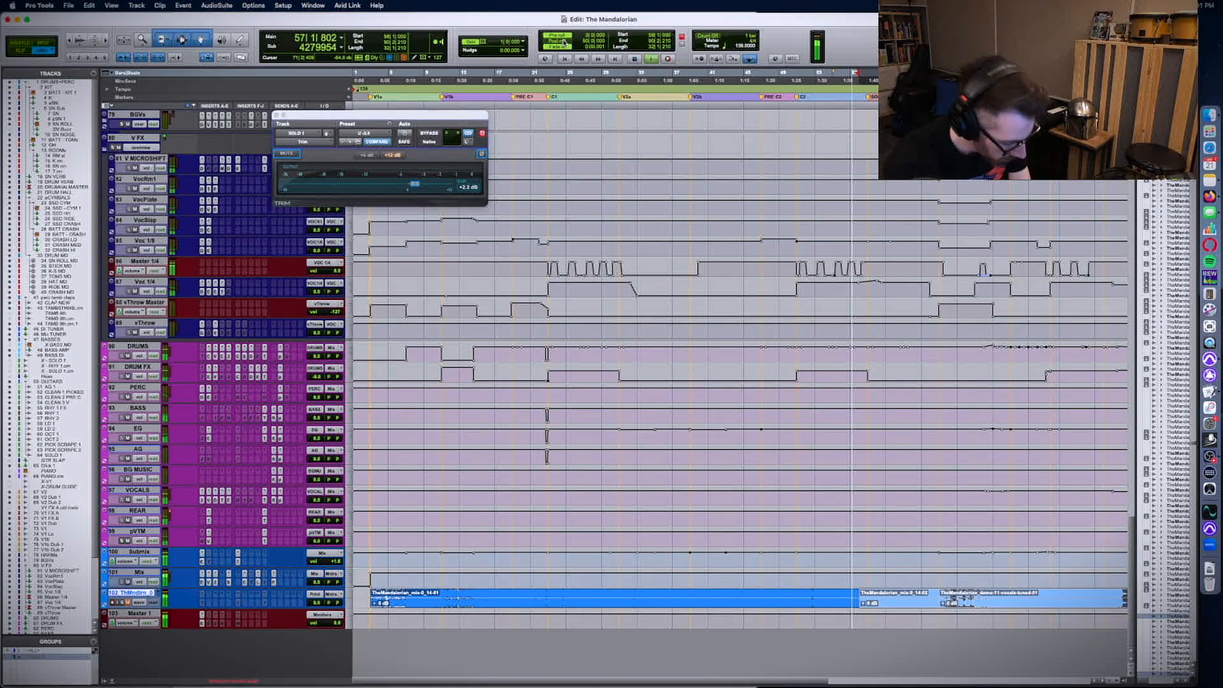
key(Return)
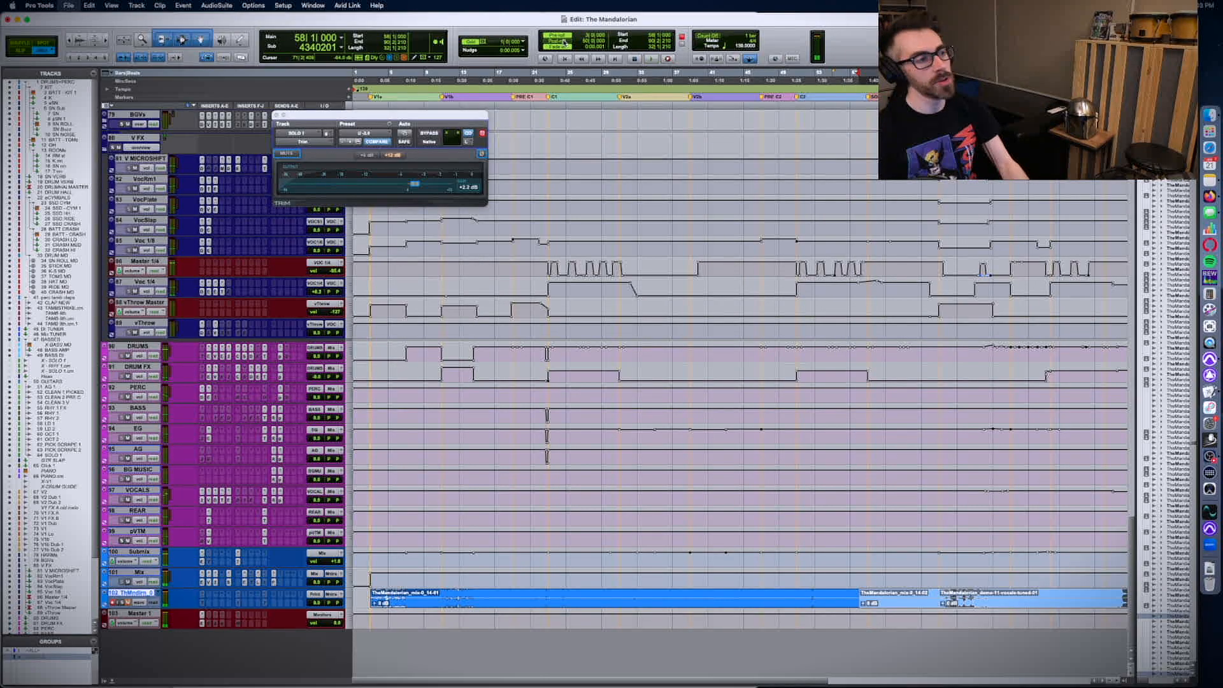
key(super+w)
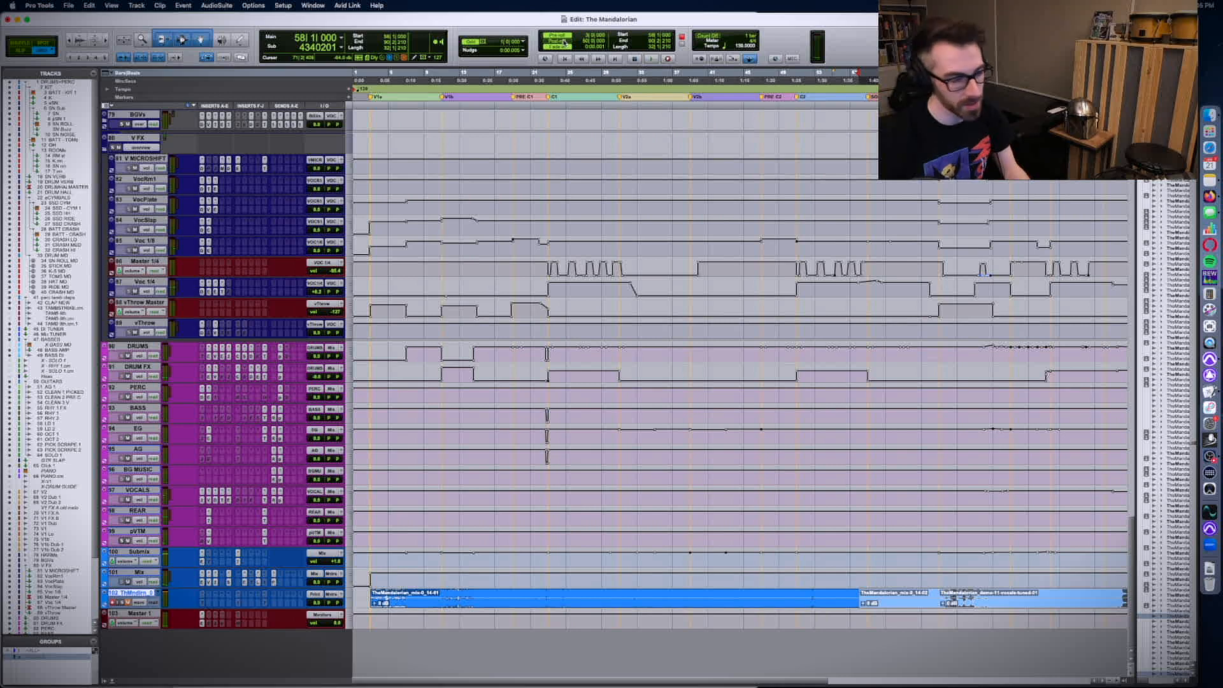
key(space)
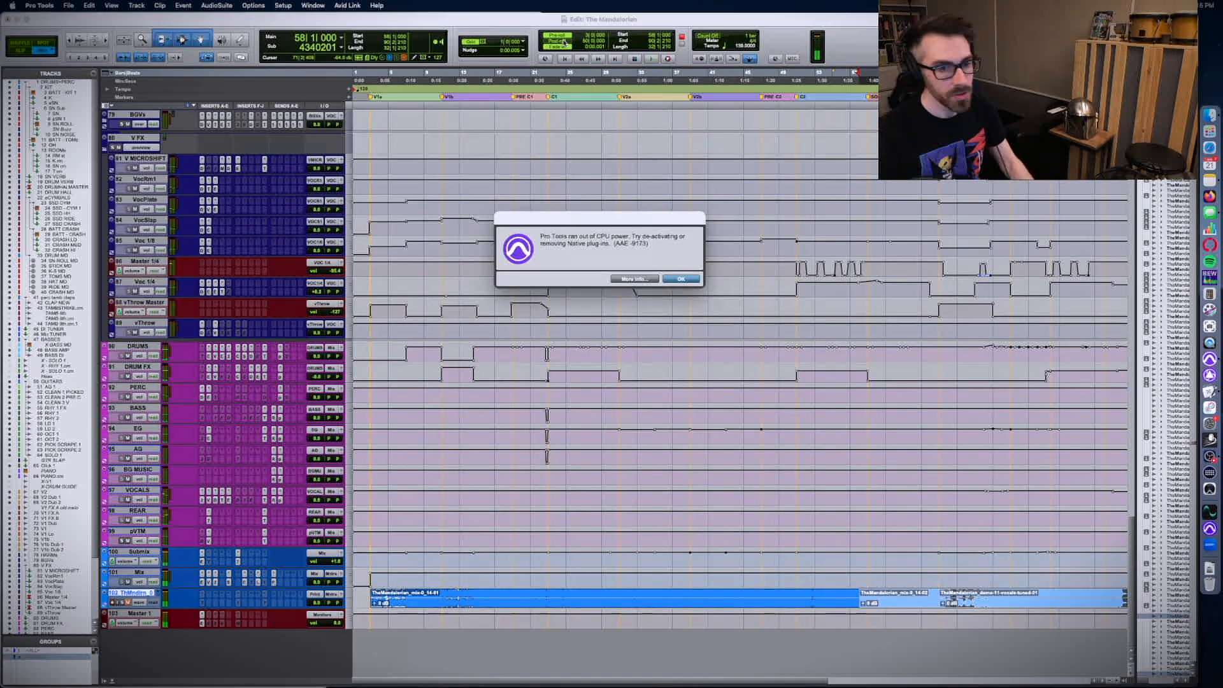
key(Return)
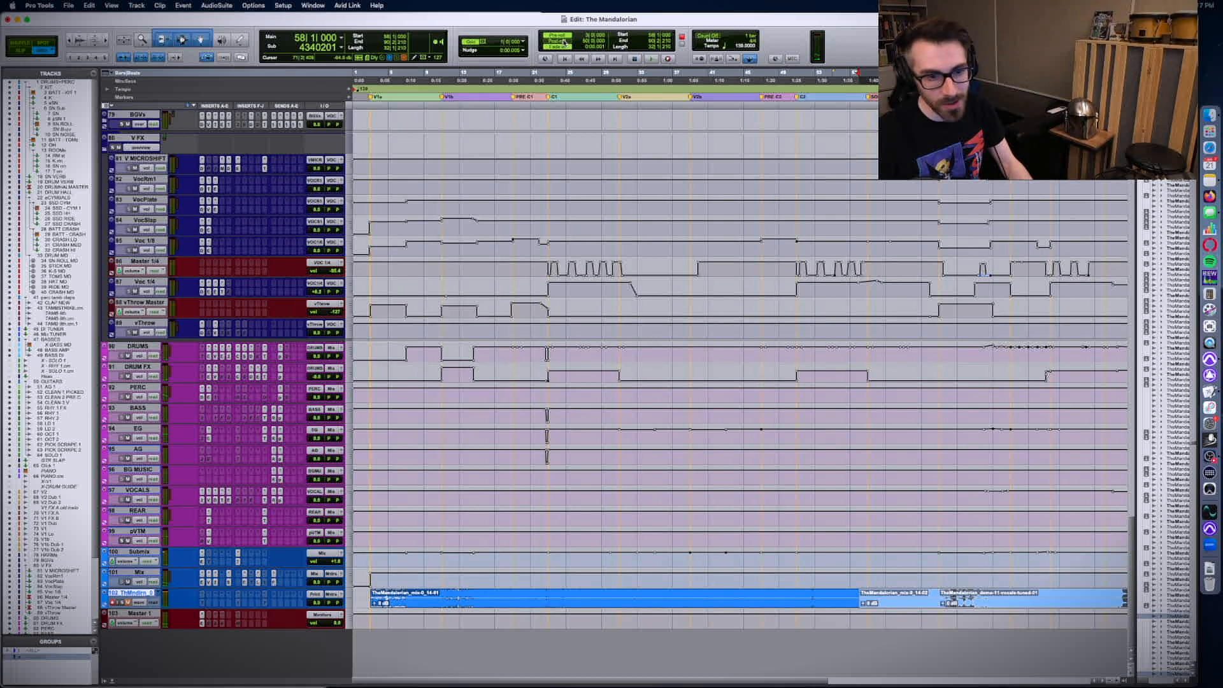
key(space)
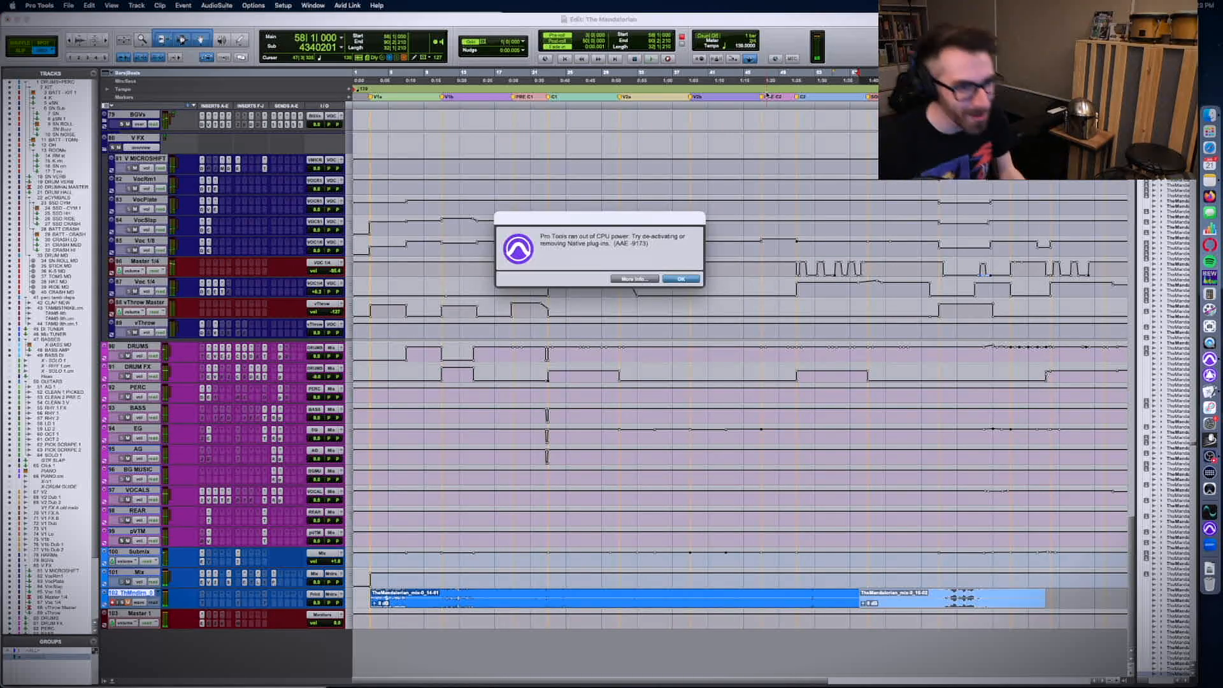
key(Return)
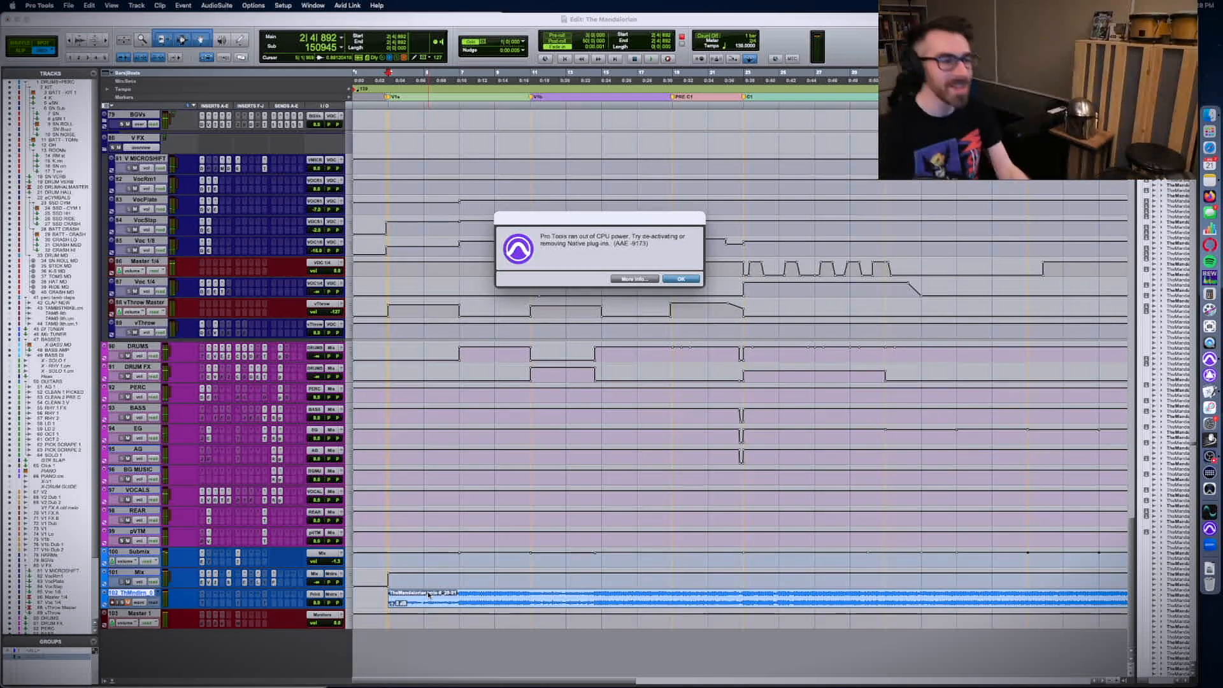
- Freeze the background vocals in the BGVs folder and resume the mix print around bar 77
key(Return)
scroll(579, 465, right, 10)
scroll(579, 465, up, 5)
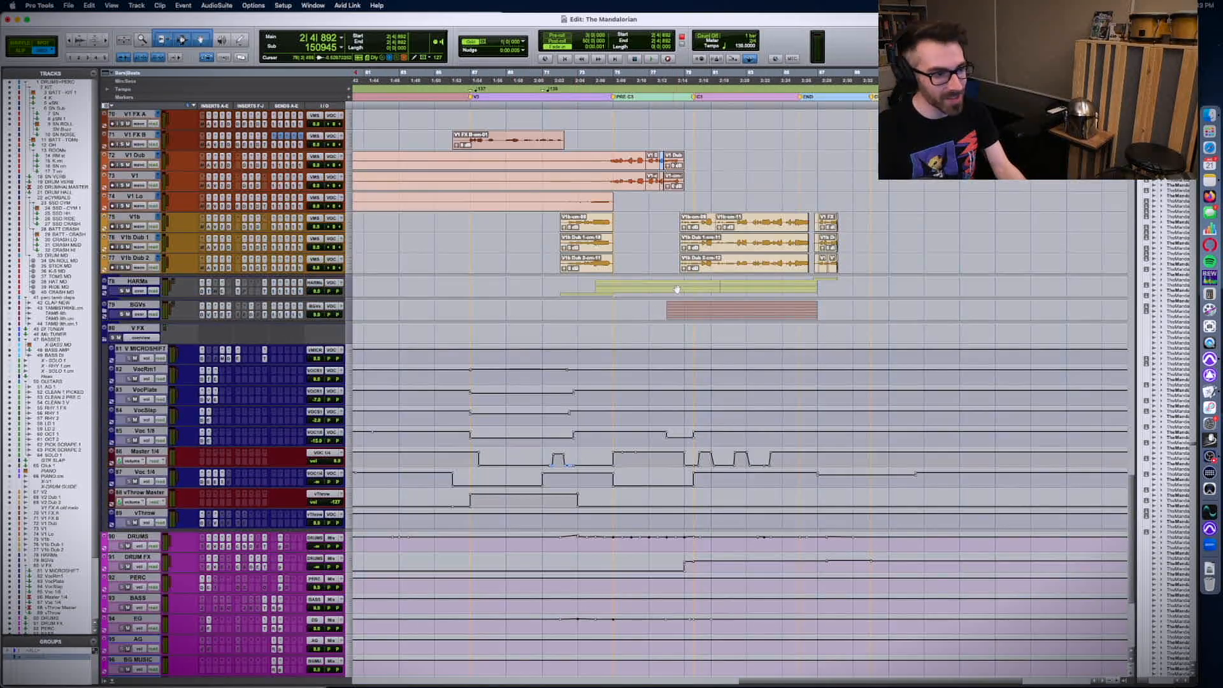
click(105, 314)
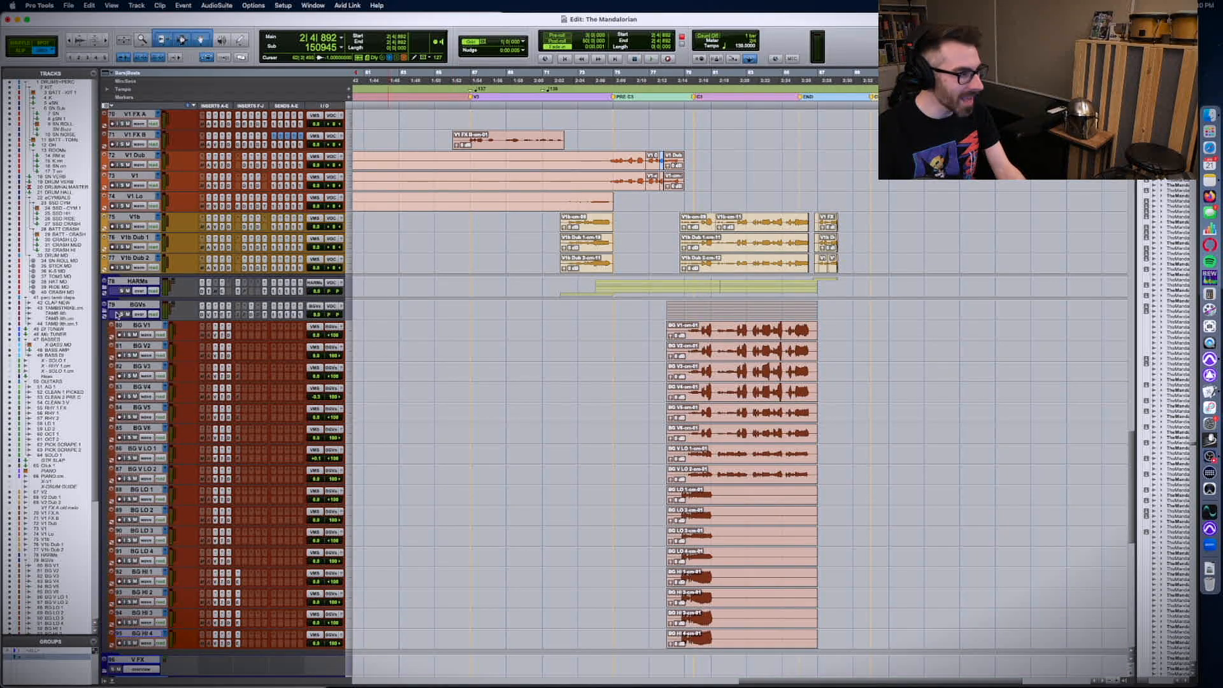
click(711, 336)
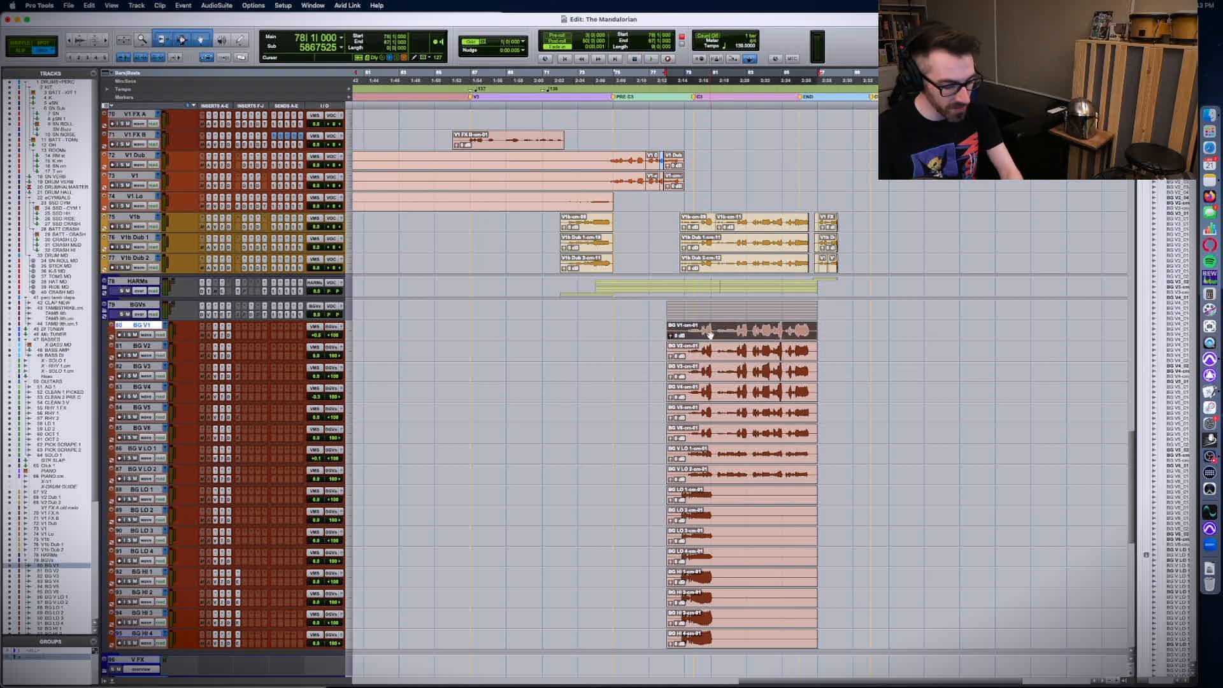
click(709, 315)
right_click(140, 306)
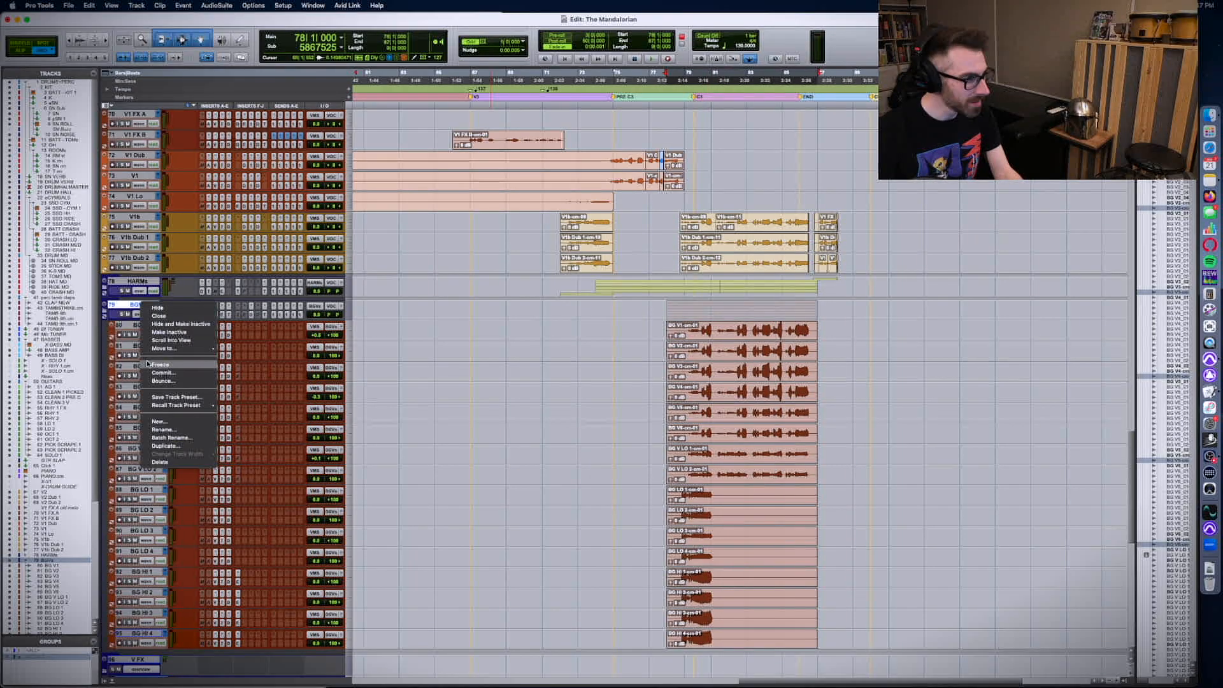
click(150, 364)
right_click(143, 217)
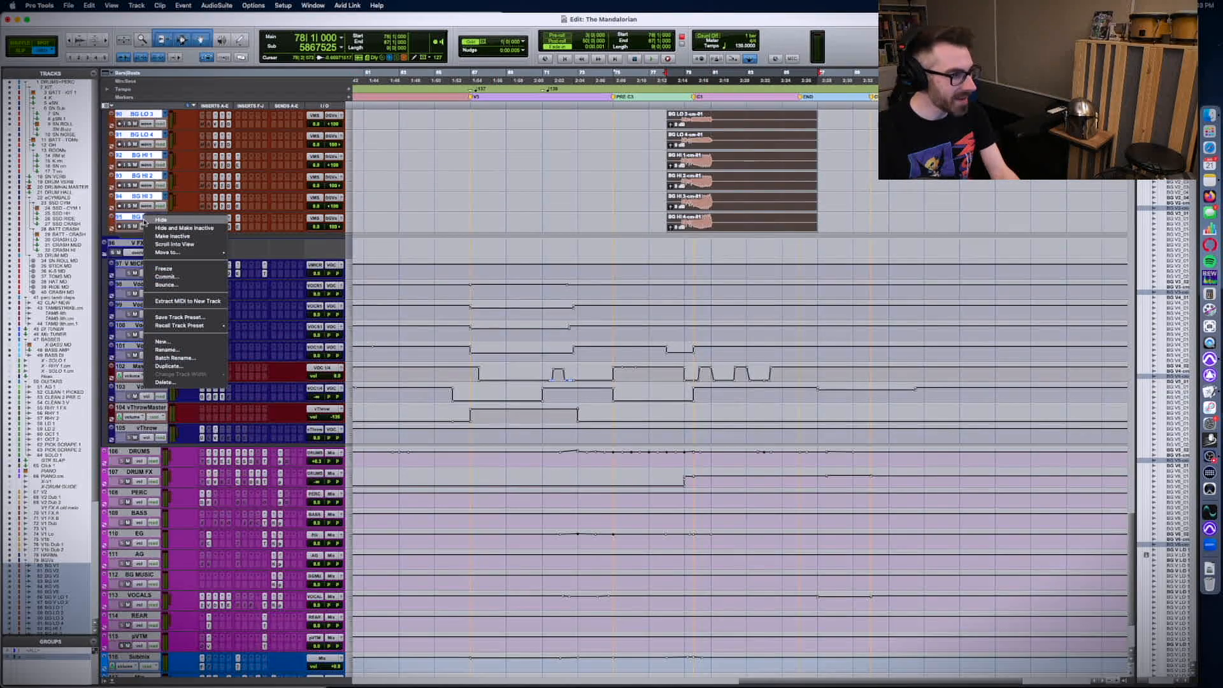
click(142, 233)
scroll(141, 233, up, 10)
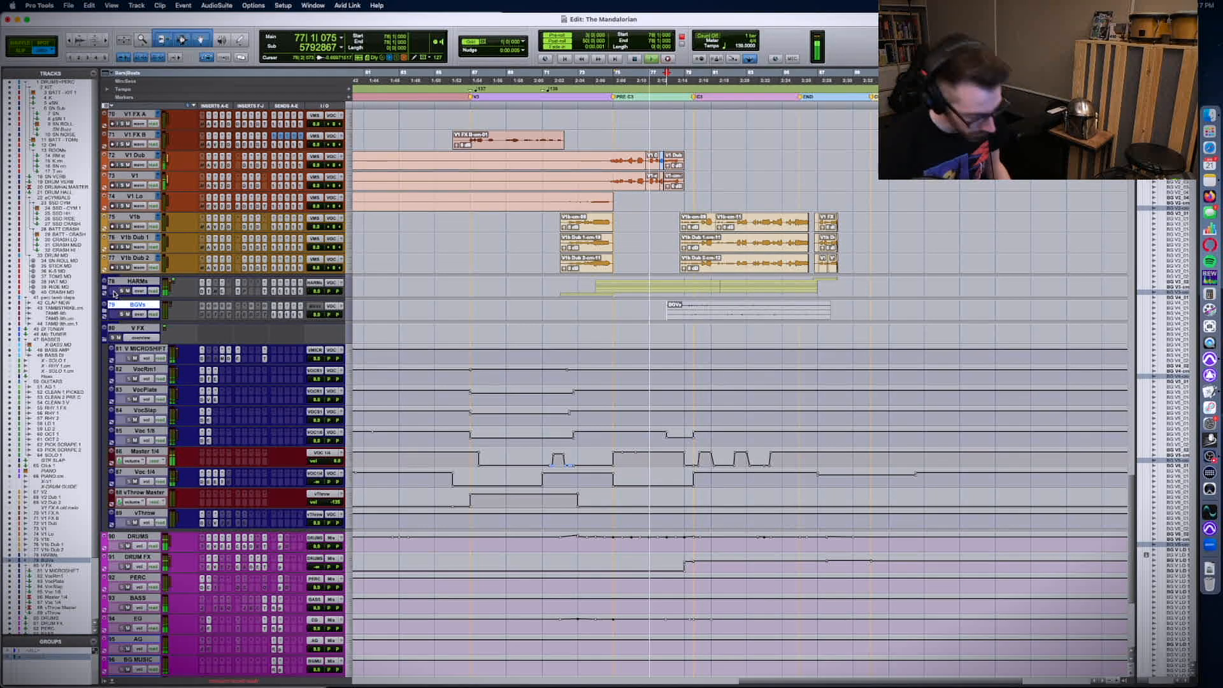
key(Return)
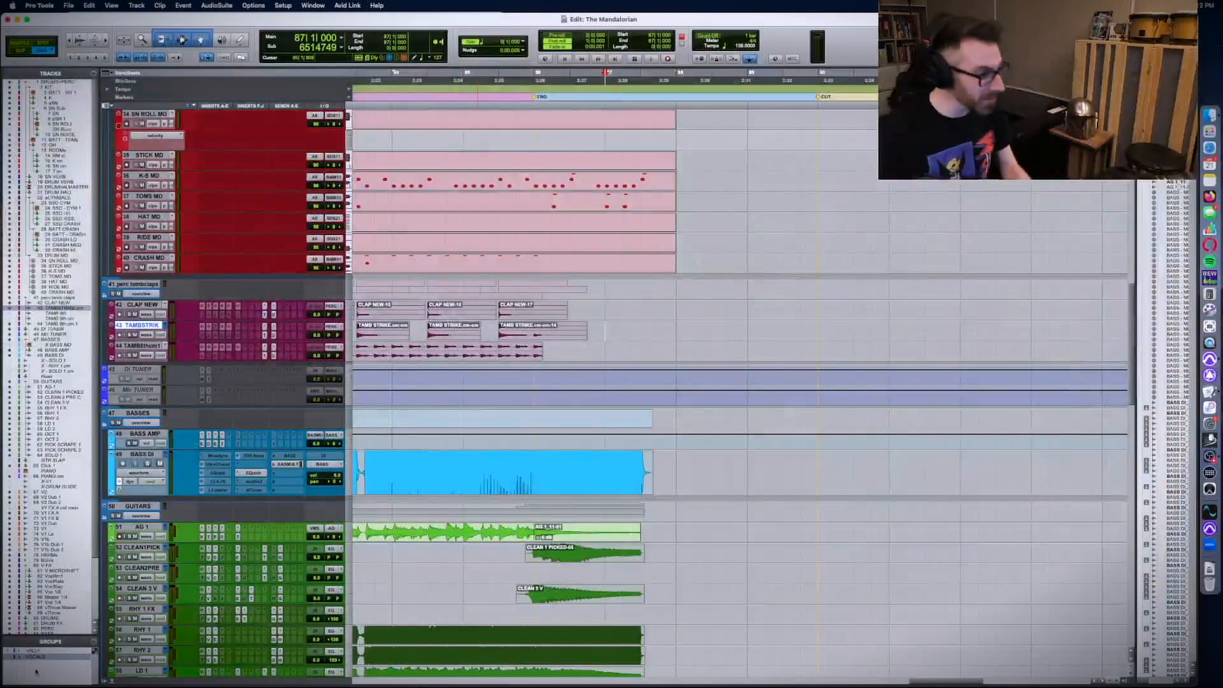
- Unfreeze the TAMBSTRIK track and enlarge it for editing its clips near the end of the song
right_click(126, 327)
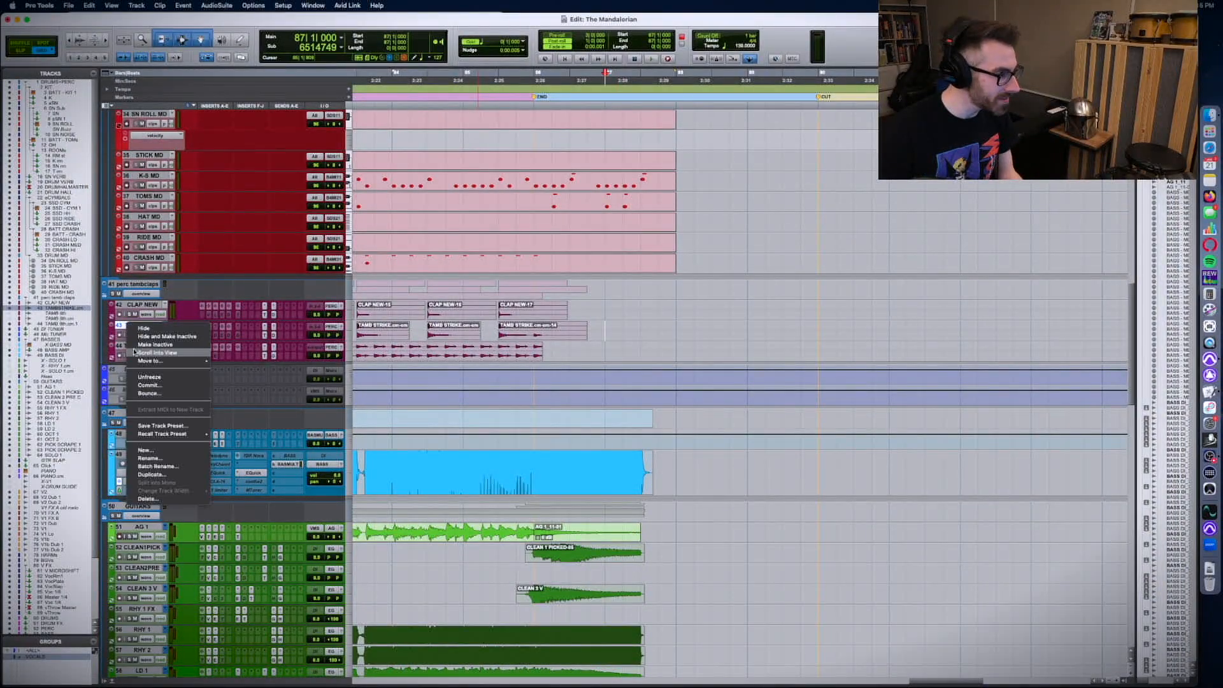
click(144, 377)
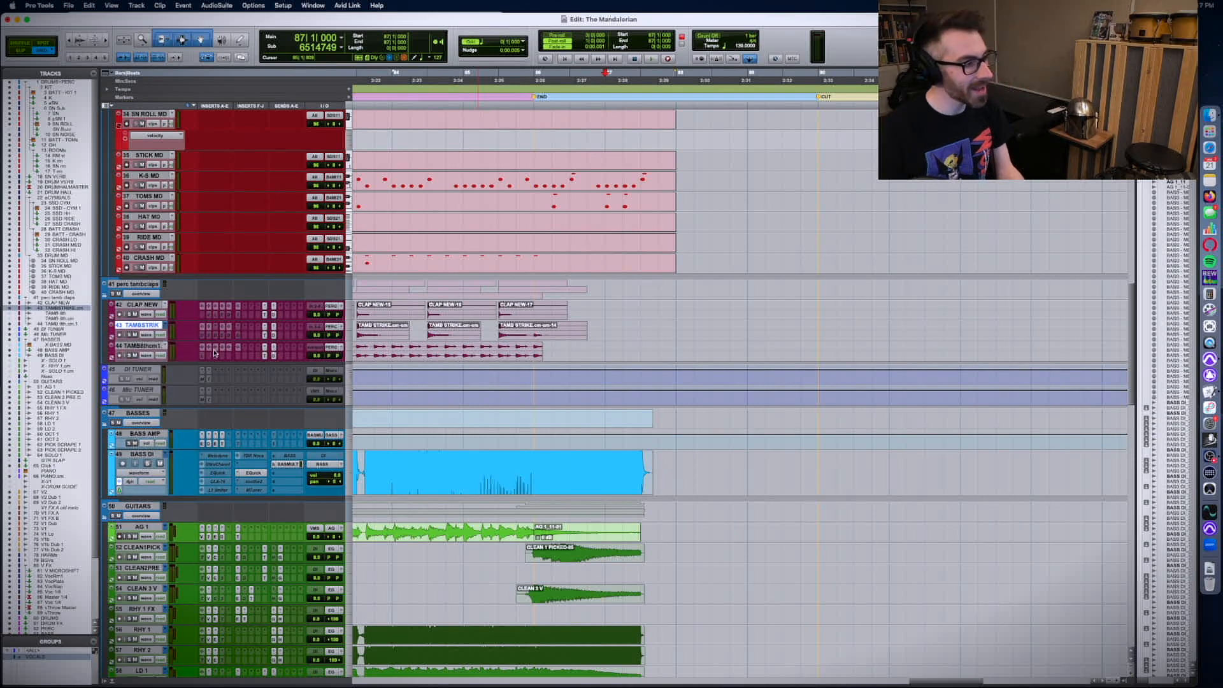
key(ctrl+Up)
key(ctrl+Up)
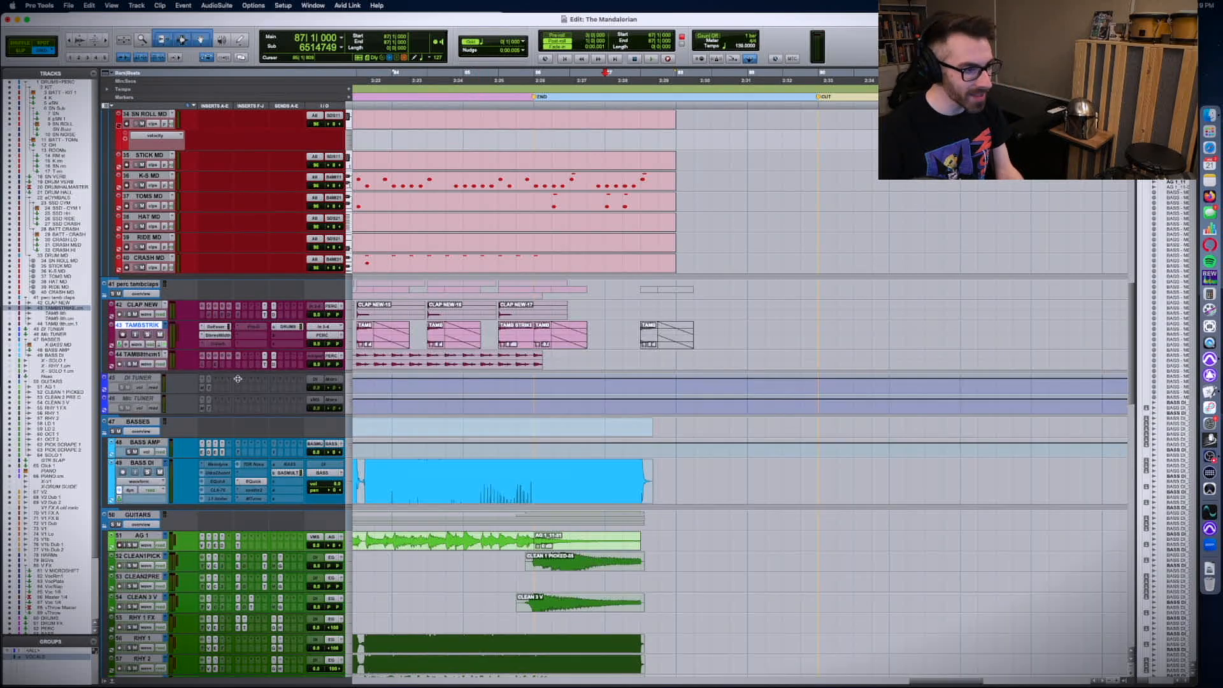
key(ctrl+Down)
key(ctrl+Down)
key(ctrl+Down)
key(ctrl+Down)
key(ctrl+Up)
key(ctrl+Up)
key(ctrl+Up)
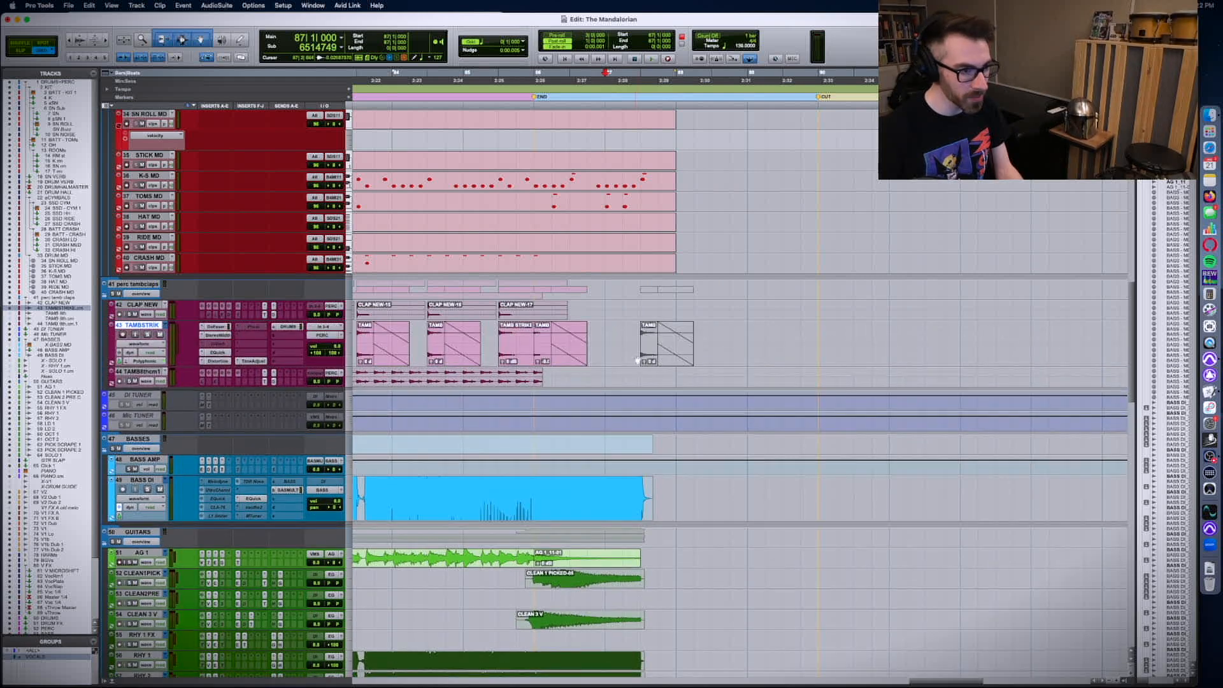
- Delete the tambourine strike at bar 87 beat 3 and remove the fades from the strike at bar 86
click(648, 361)
key(Delete)
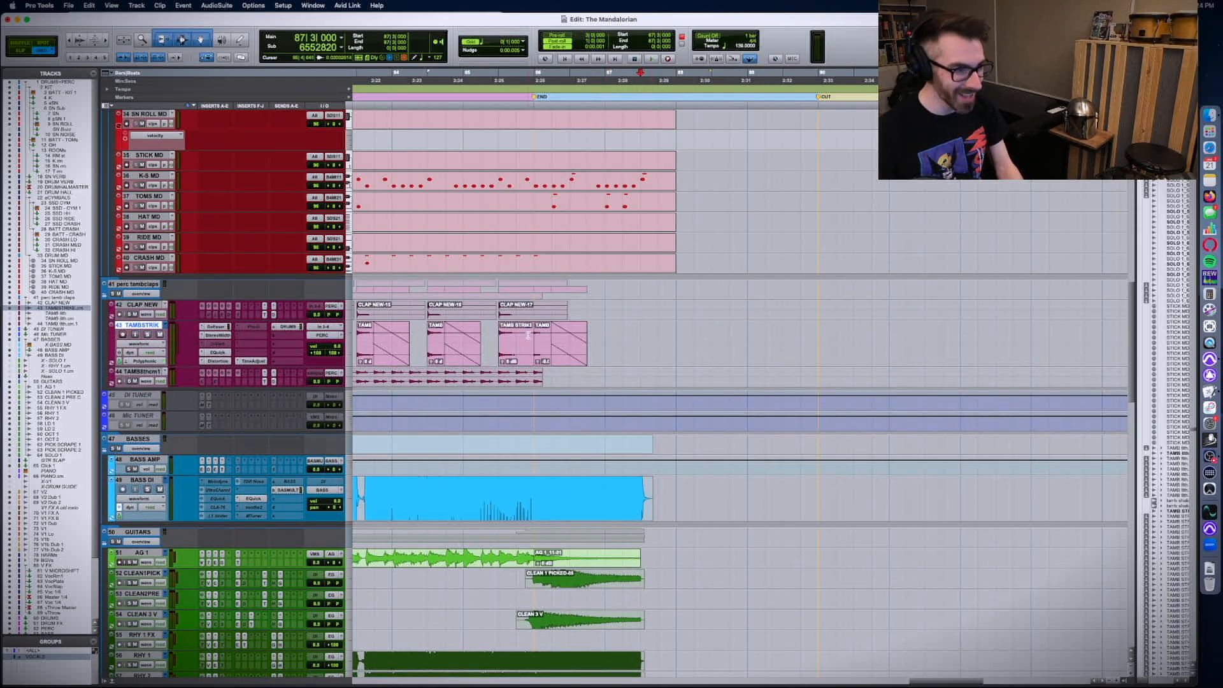
key(space)
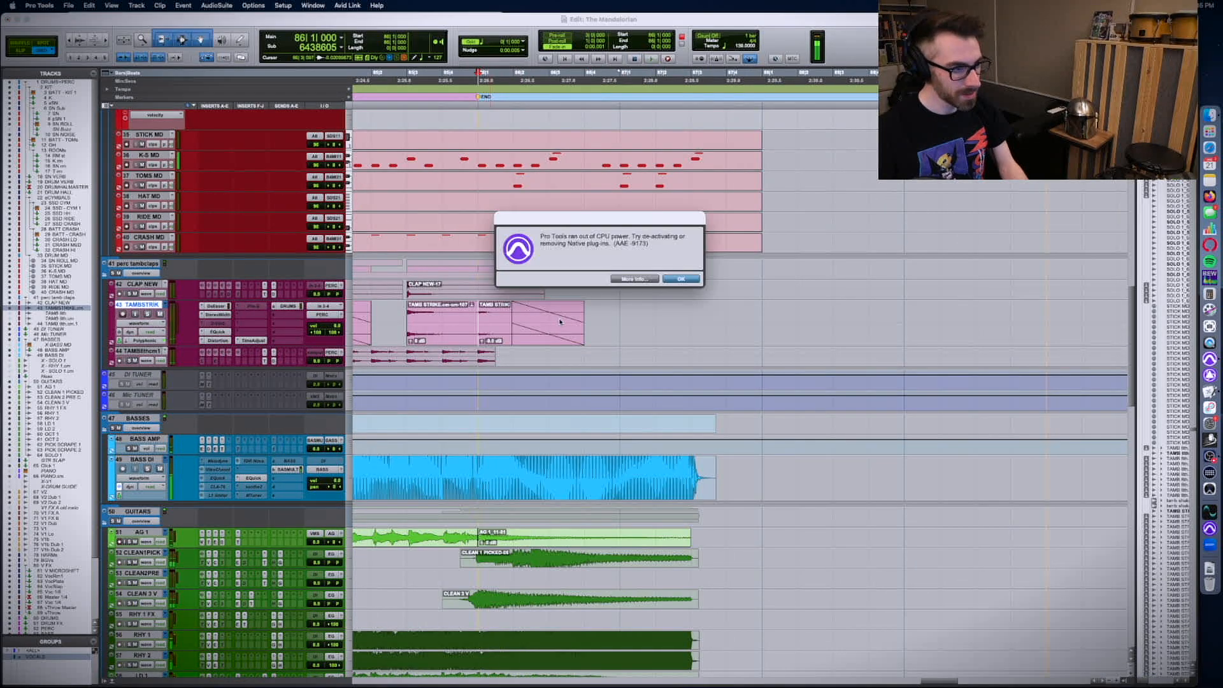
key(Return)
click(560, 321)
key(Delete)
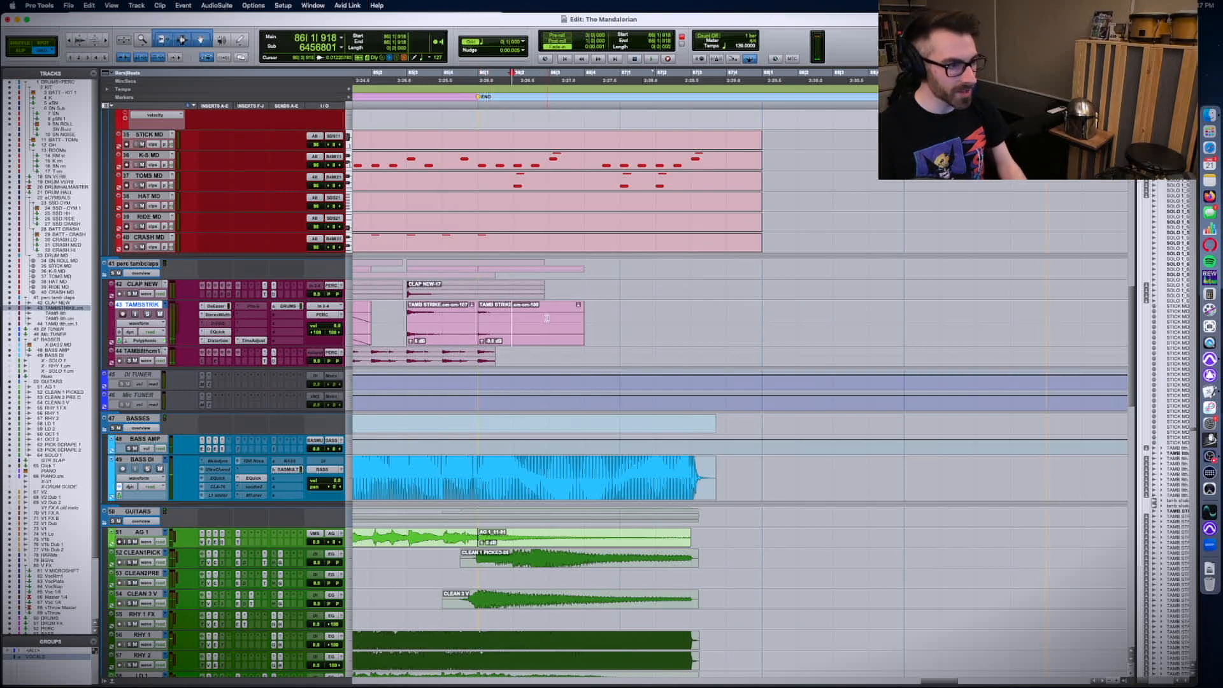
- Place the faded tambourine strikes at bar 85 beat 3 and bar 86 beat 2, and delete the leftover strike at beat 3
click(442, 330)
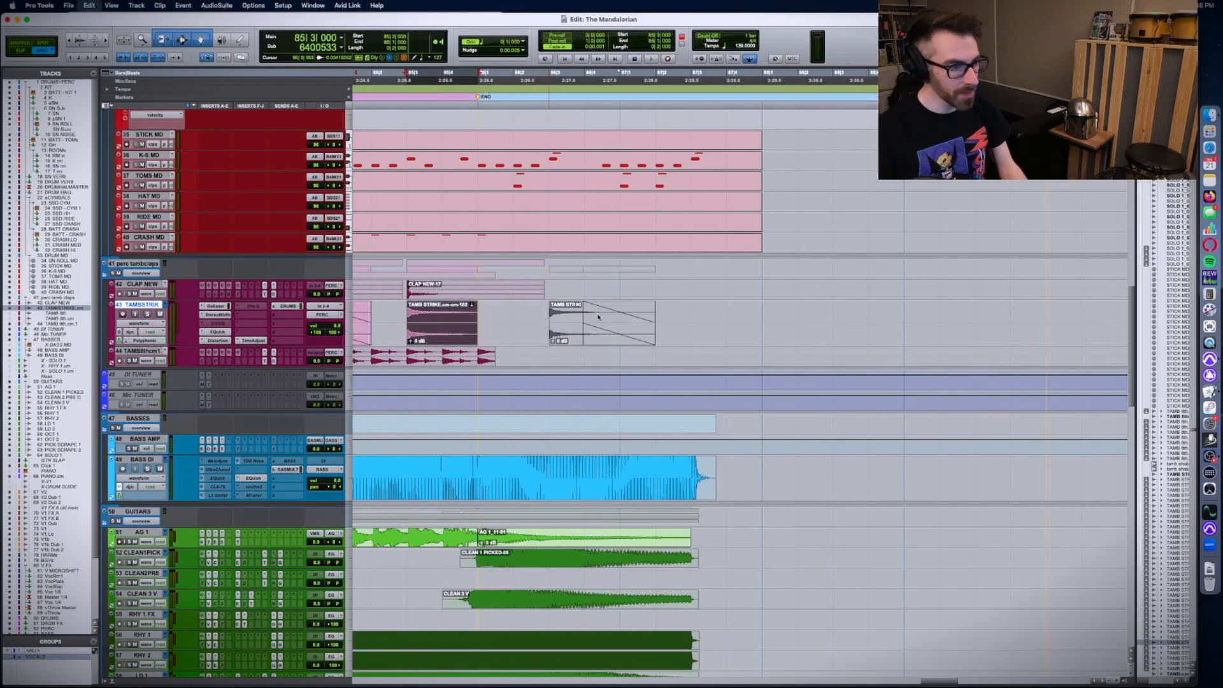
key(super+v)
click(524, 327)
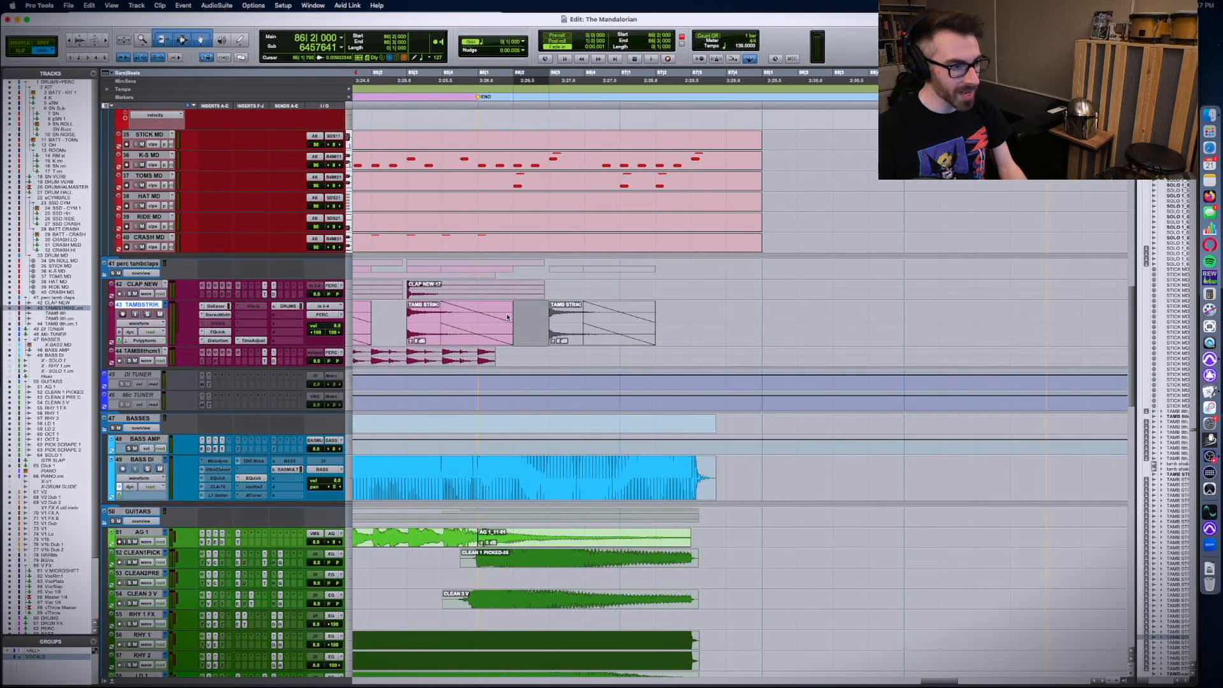
key(super+v)
click(634, 334)
key(Delete)
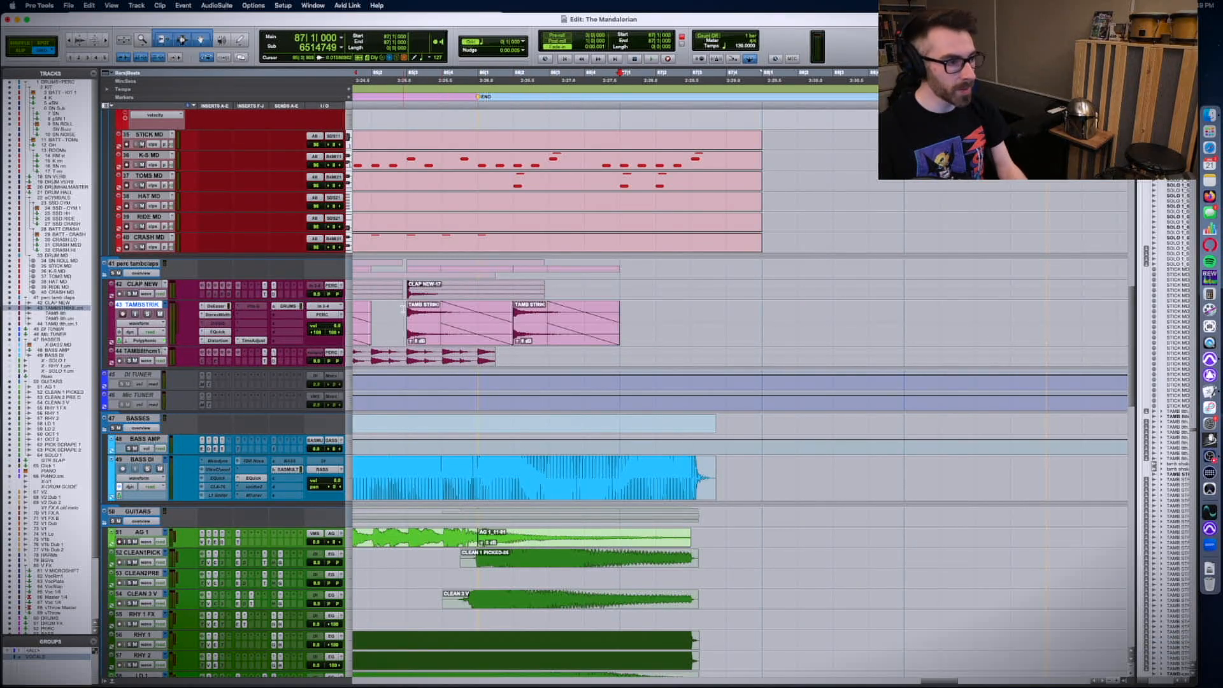
- Play back the tambourine strikes at the song's ending from bar 85 beat 3
click(513, 325)
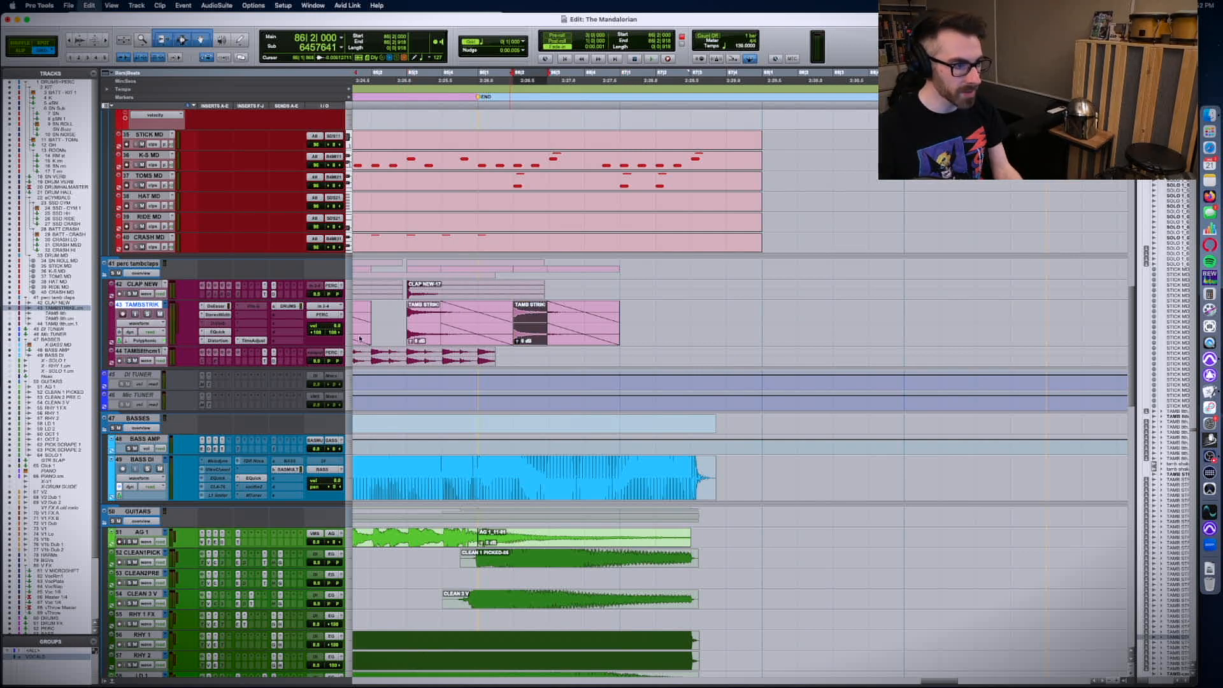
click(421, 319)
key(space)
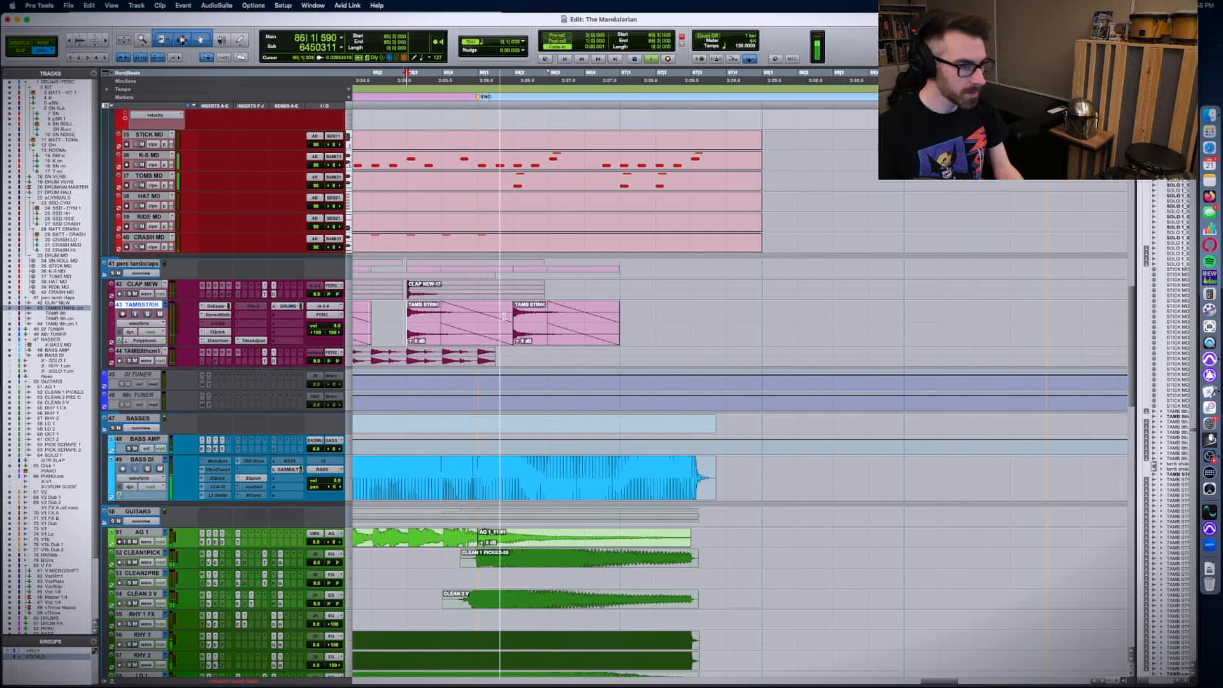
key(Return)
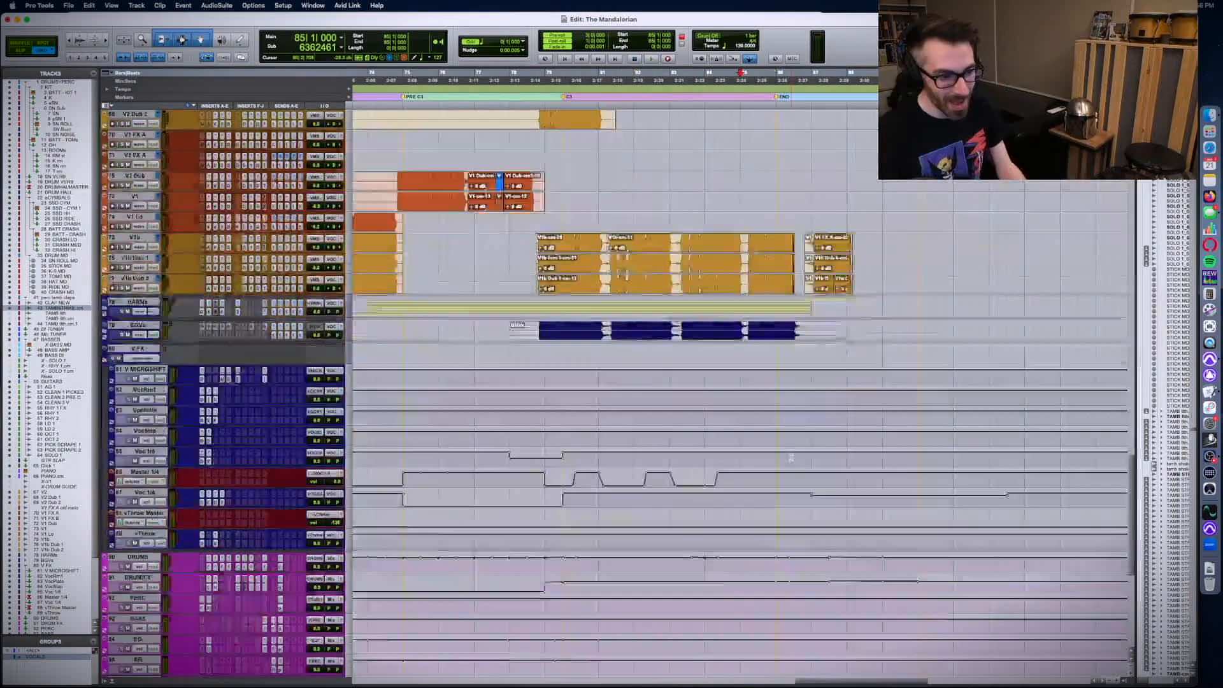
- Enlarge the mix print track and adjust its waveform zoom to show all the printed sections
scroll(796, 469, down, 10)
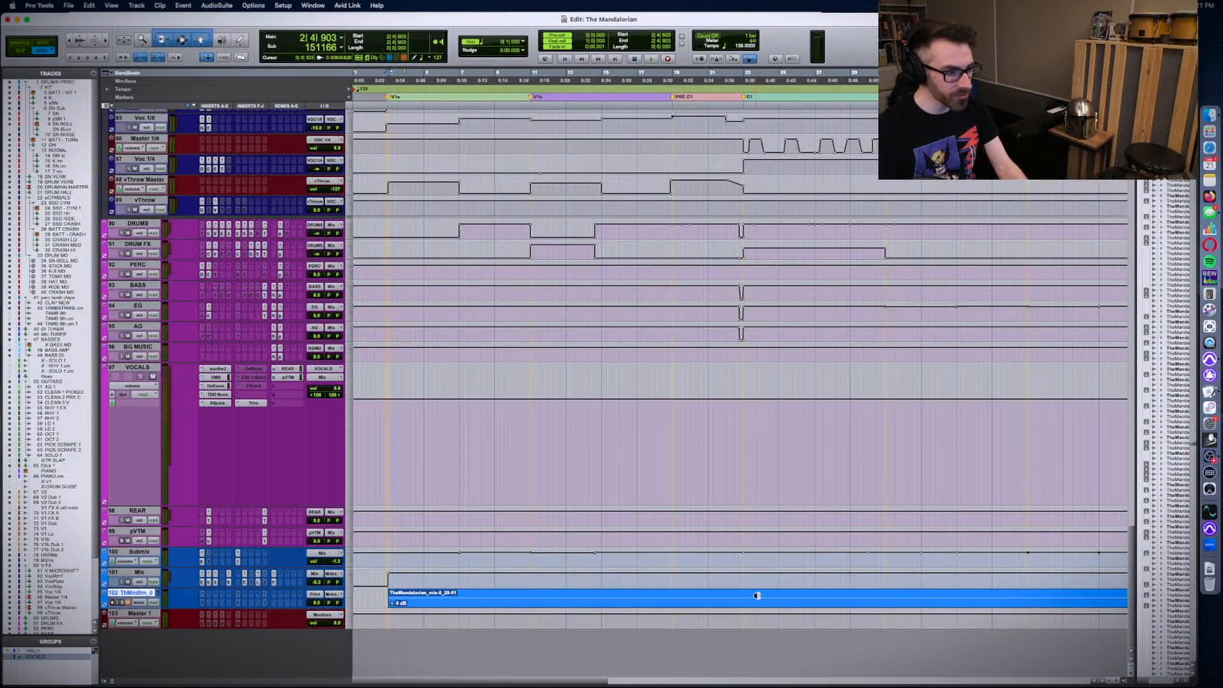
key(ctrl+Up)
key(r)
key(super+alt+[)
key(super+alt+[)
key(super+alt+[)
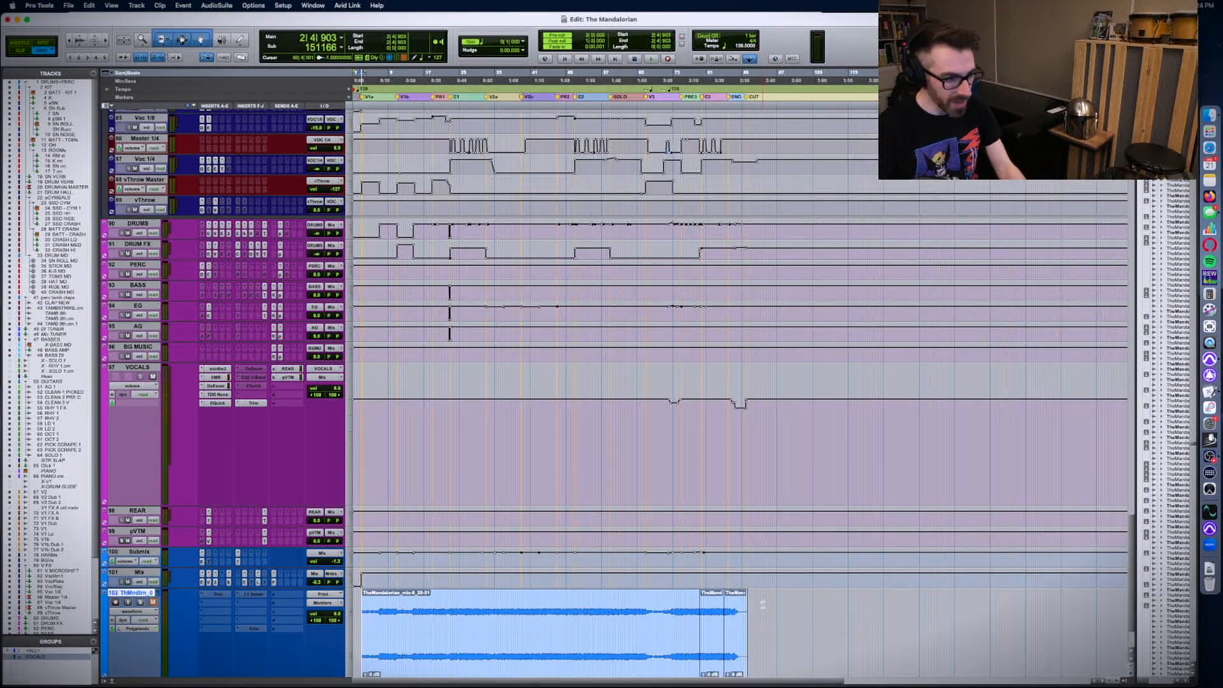
scroll(763, 605, down, 3)
key(super+alt+])
- Consolidate all the printed mix sections on the print track into one continuous clip
key(super+a)
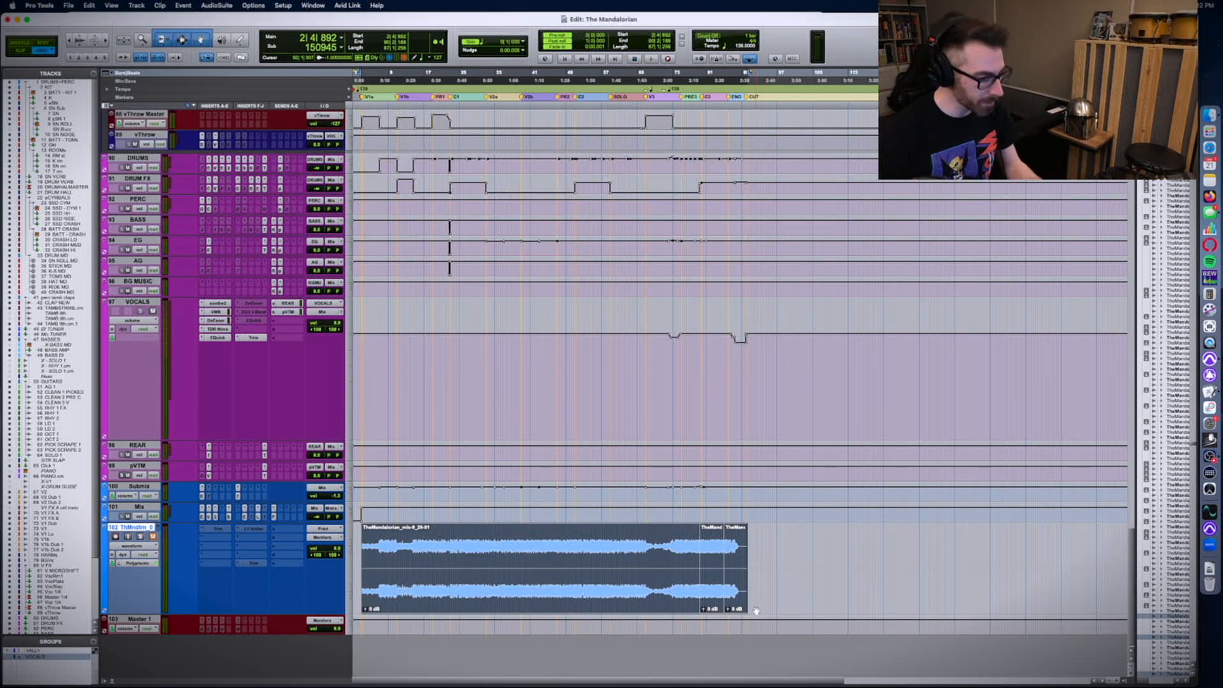
key(alt+shift+3)
key(t)
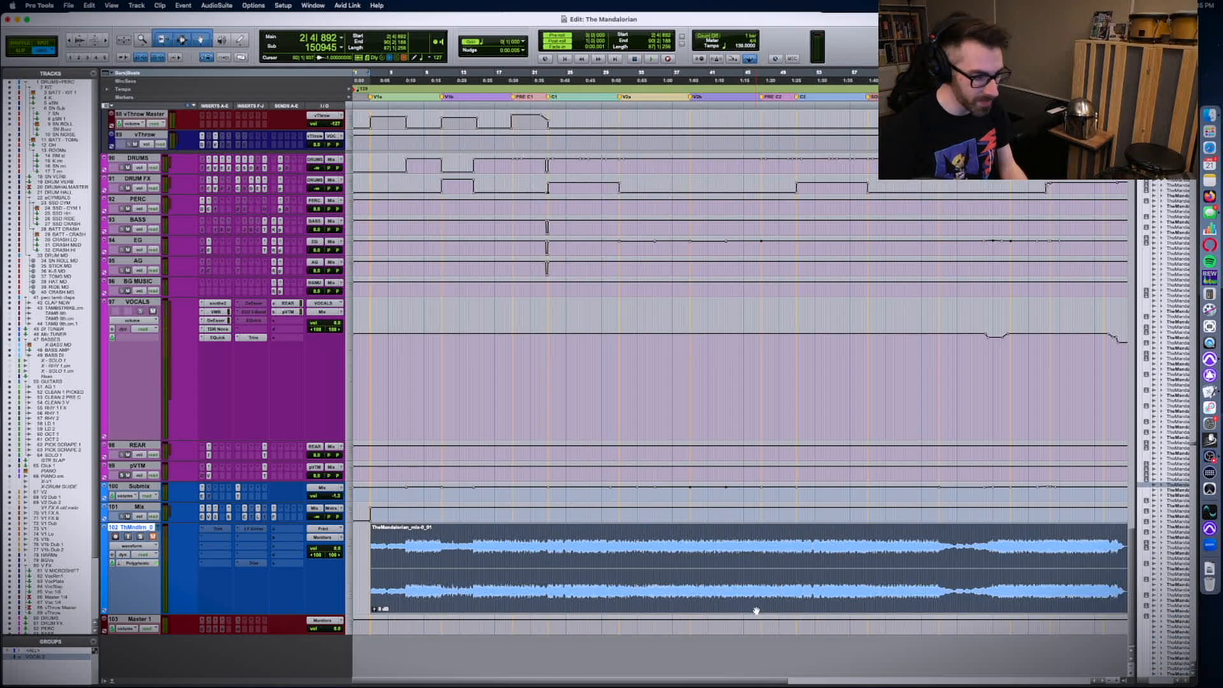
key(r)
key(r)
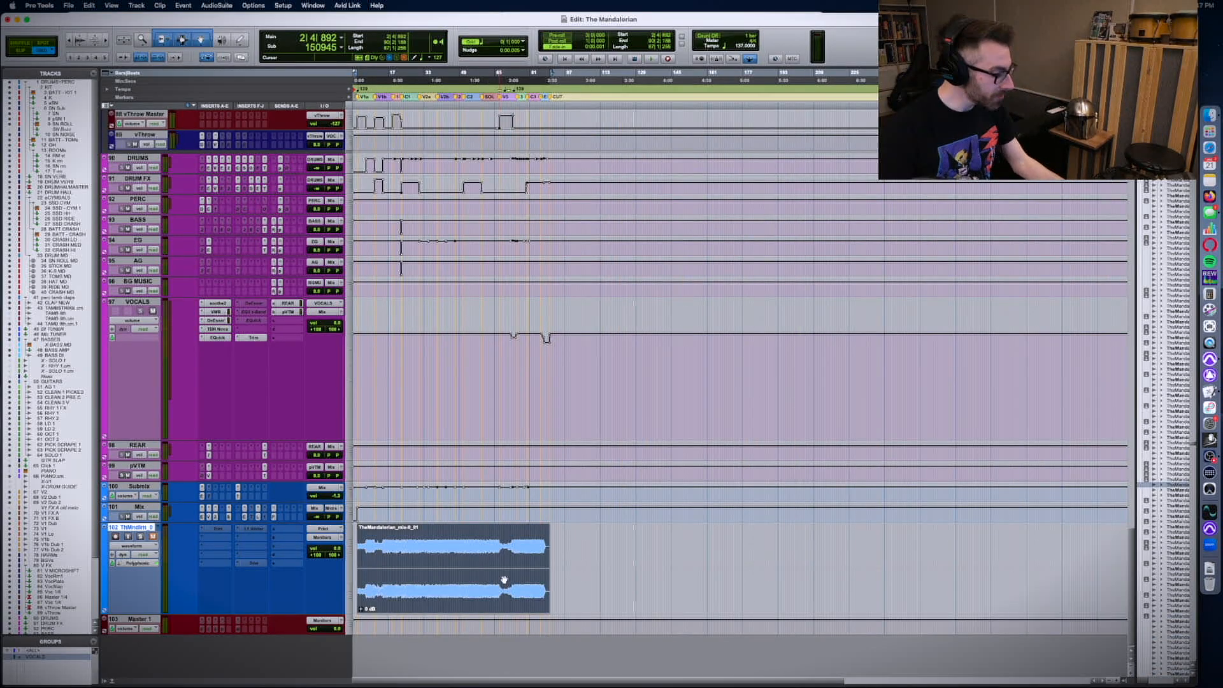